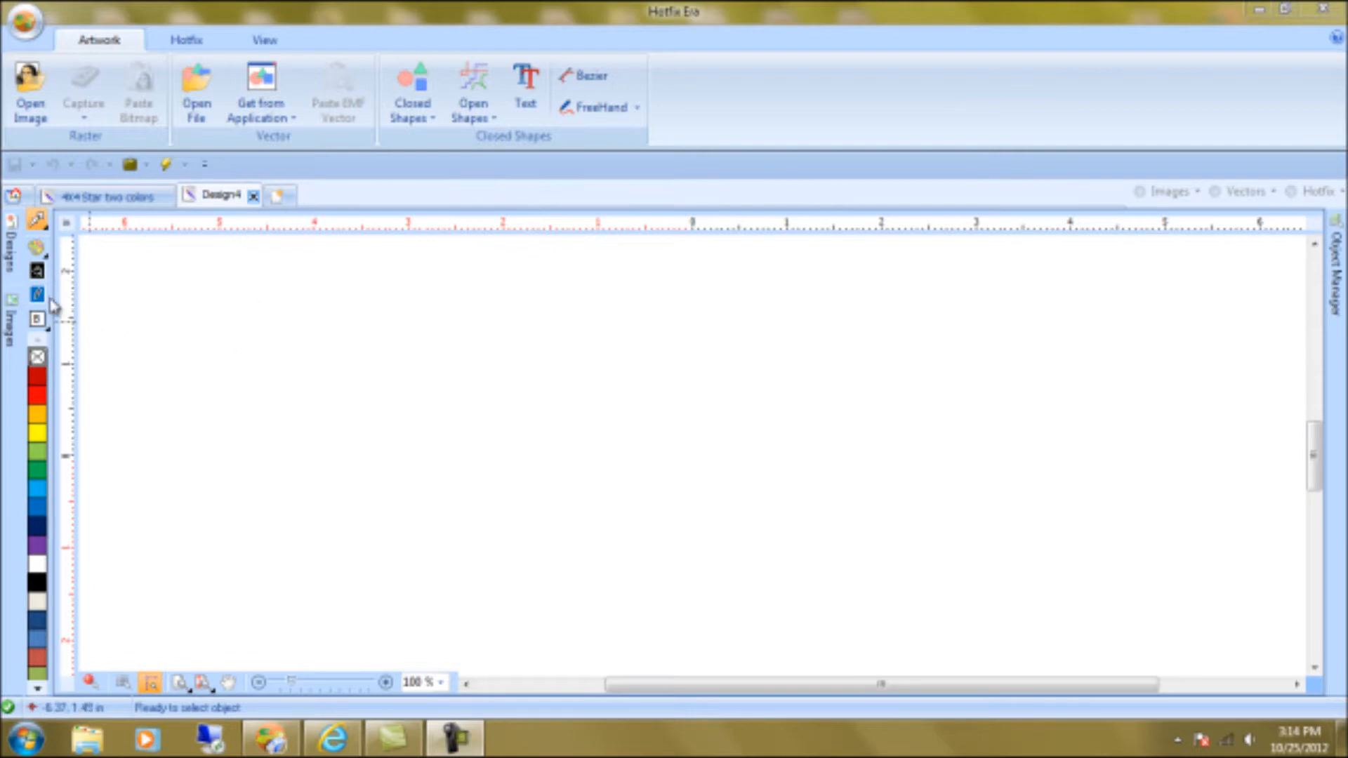
Insert the orange C logo "images" from the raster image library into the design and shift it slightly downward
left_click(11, 335)
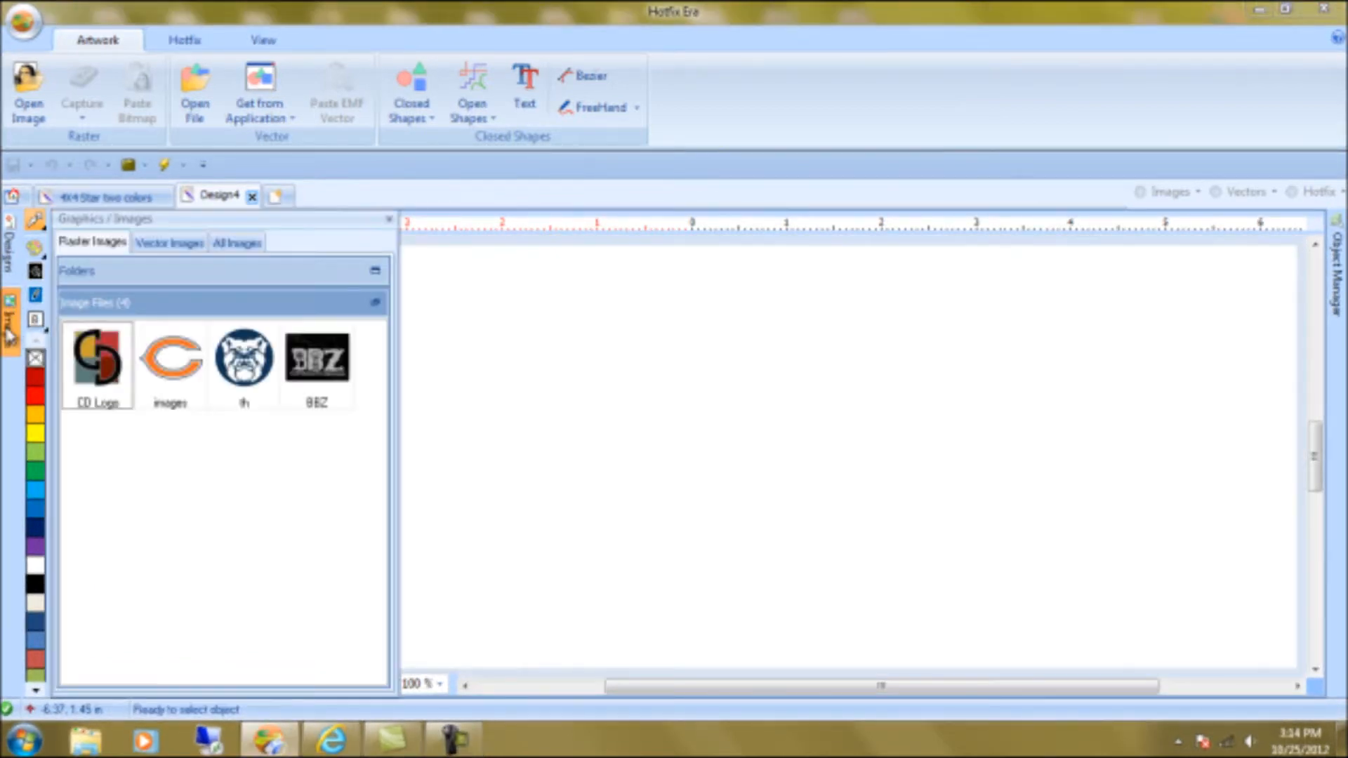
left_click_drag(176, 370, 639, 391)
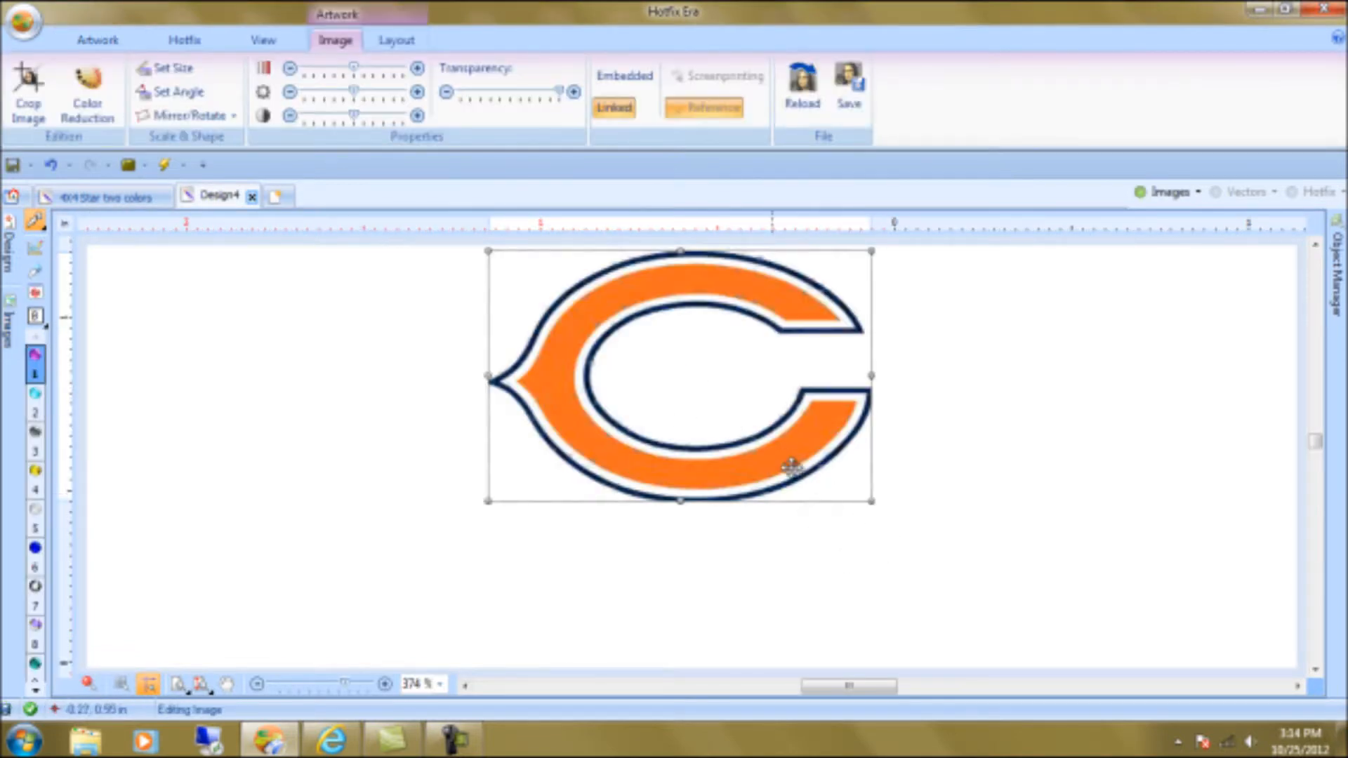
left_click_drag(716, 358, 716, 402)
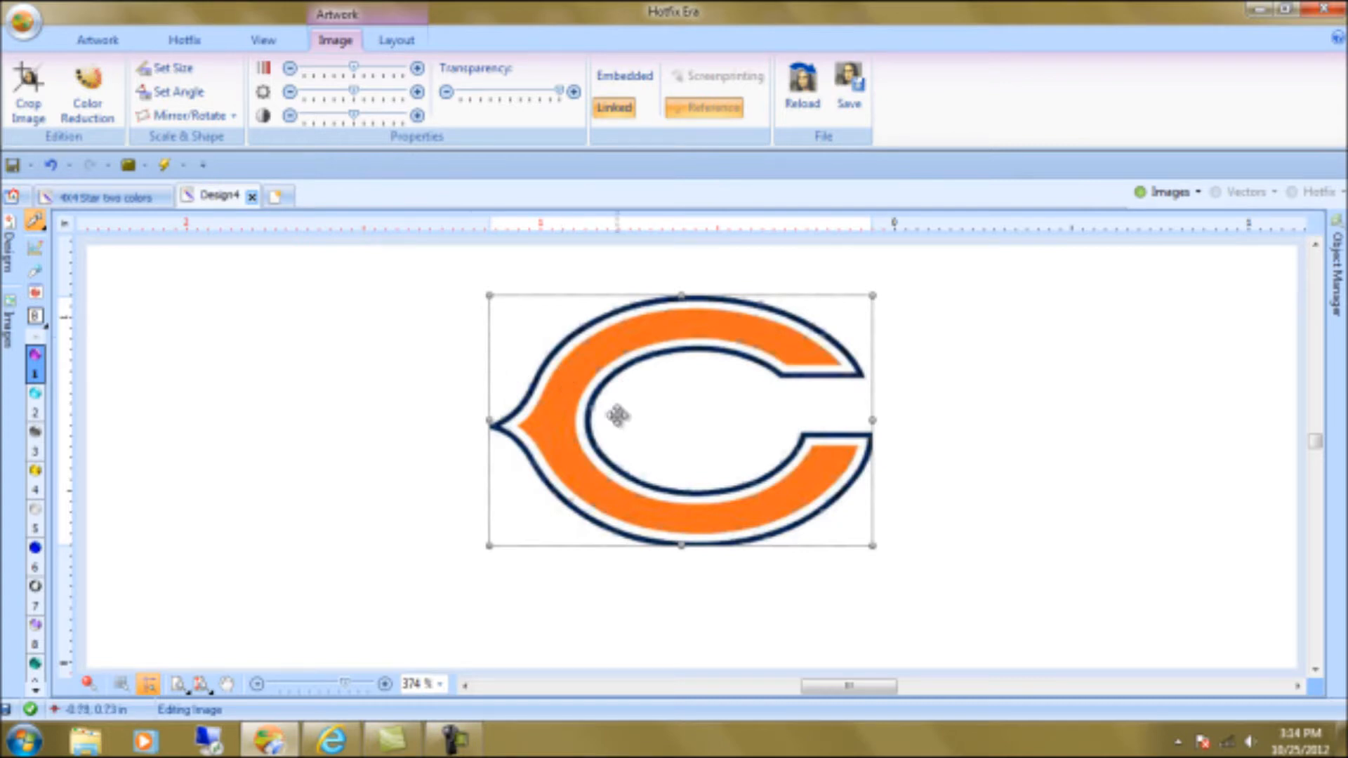
Set the logo image's height to 4.0 in with its proportions locked
left_click(197, 683)
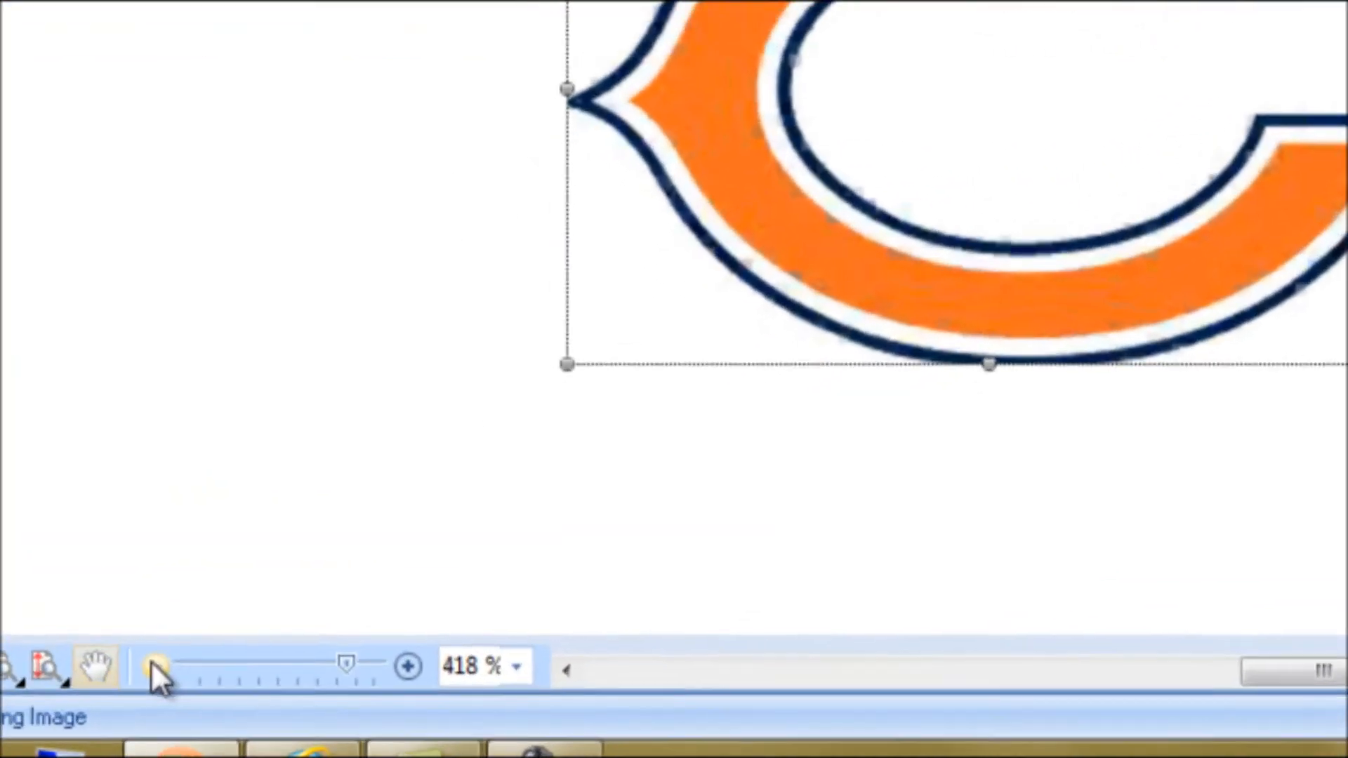
left_click(155, 666)
left_click(155, 665)
left_click(154, 665)
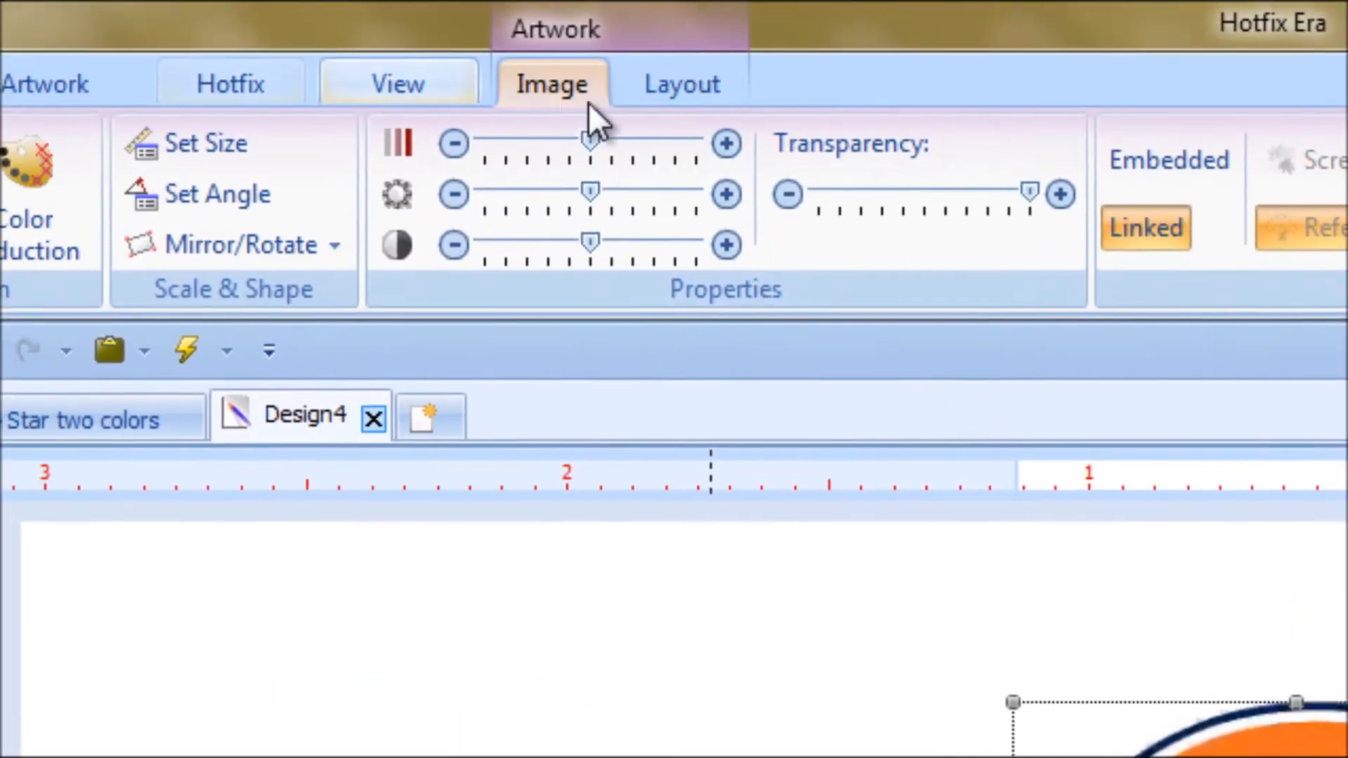
left_click(680, 86)
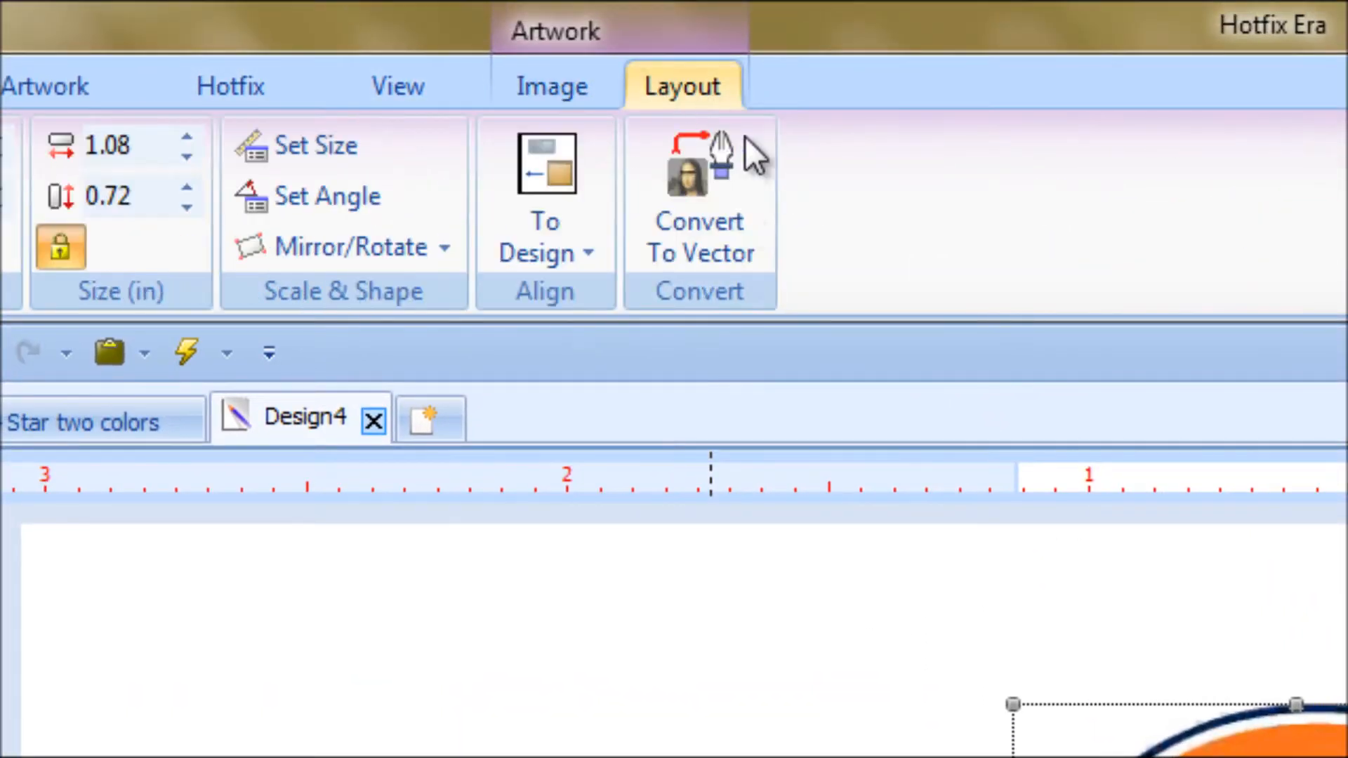
left_click(138, 202)
left_click(137, 203)
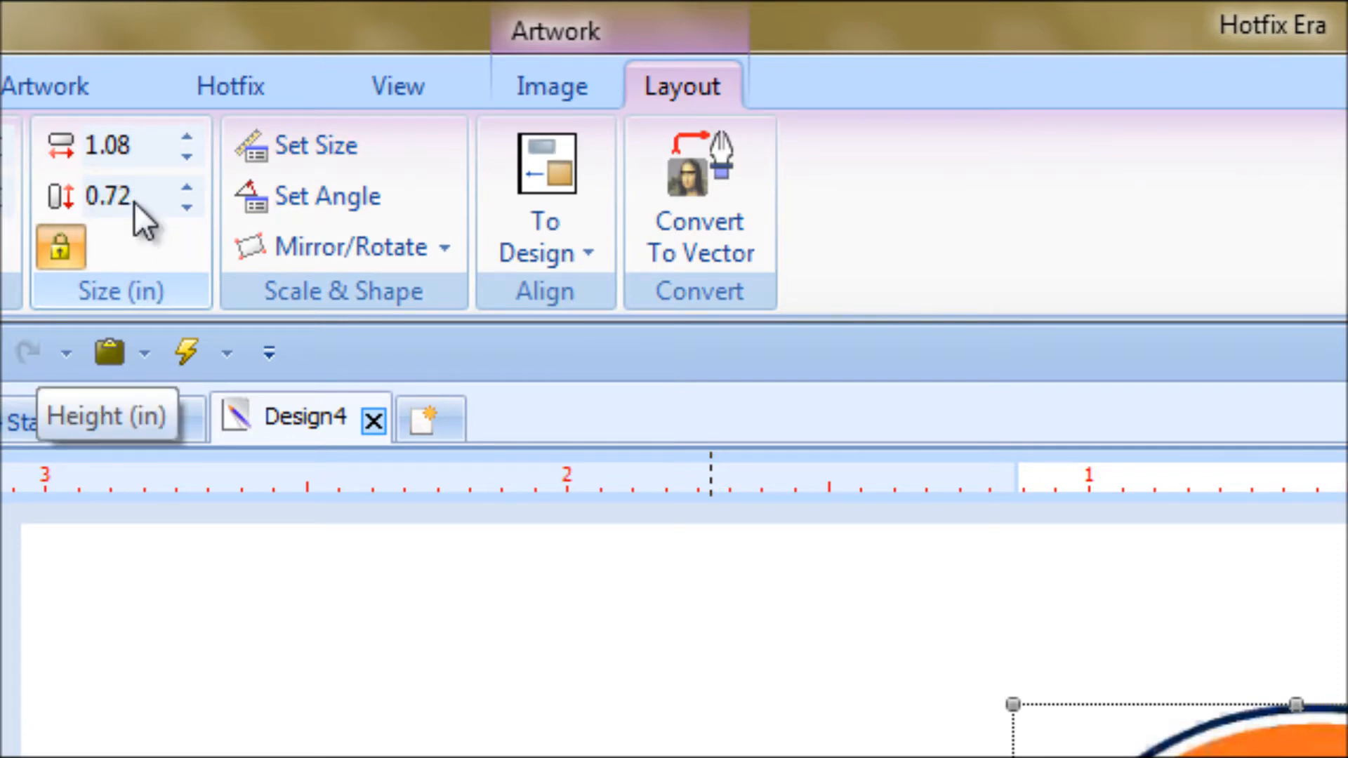
double_click(137, 203)
type("4")
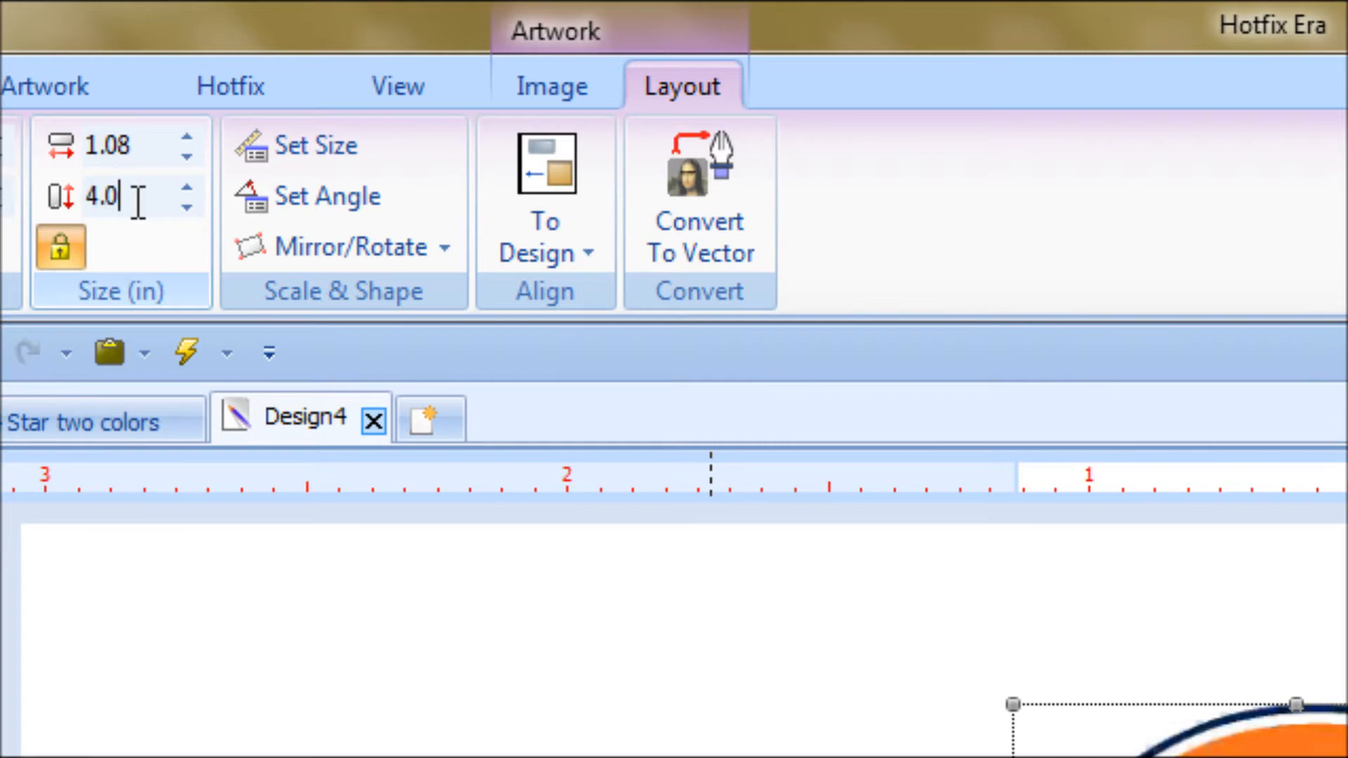
type(".0")
key("Return")
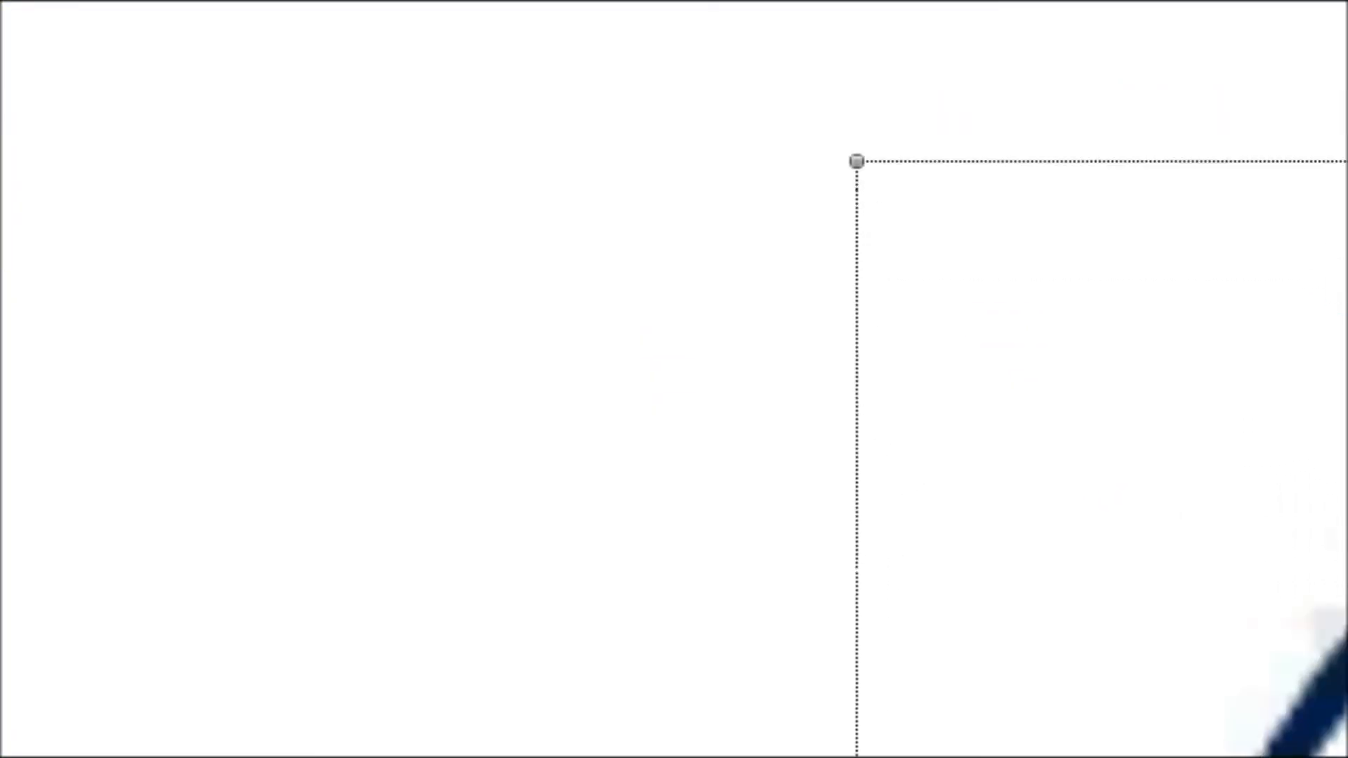
left_click(34, 664)
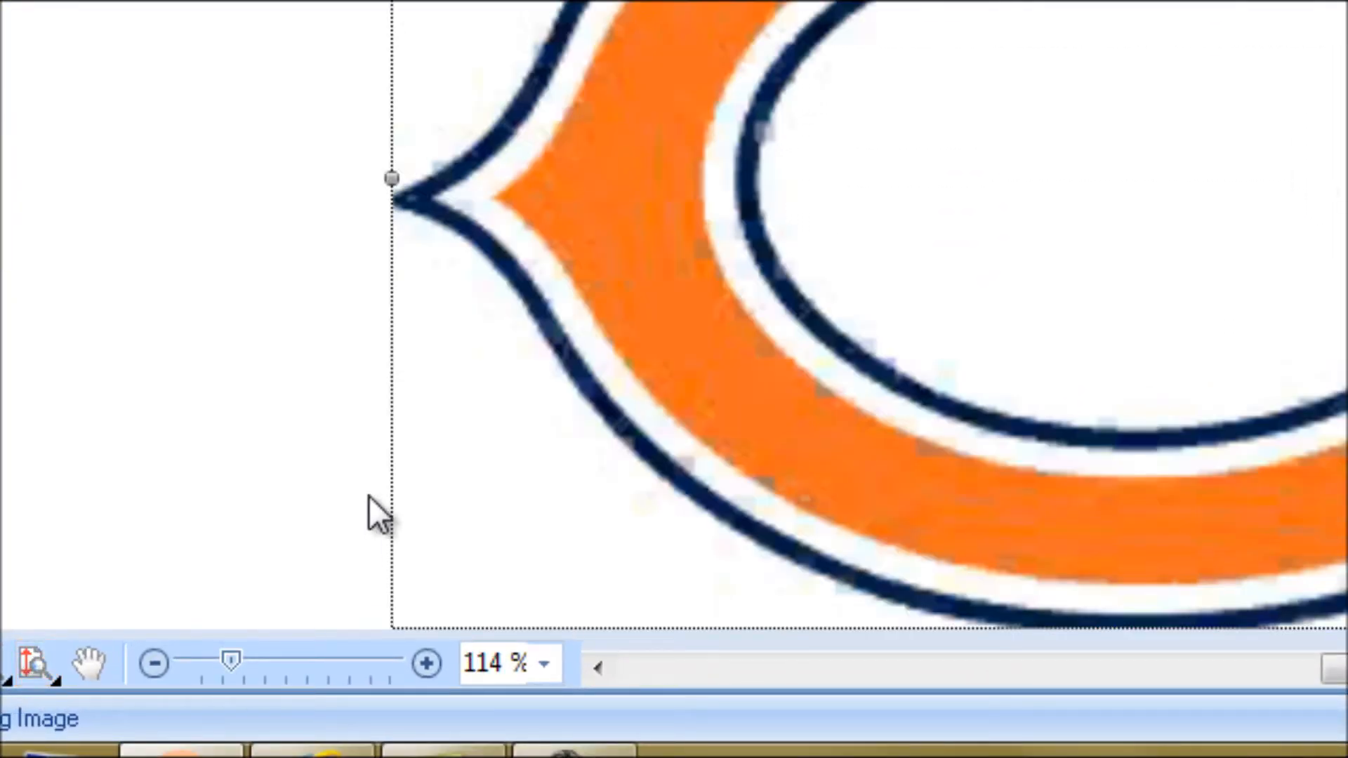
Open the hotfix bead palette and clear all beads from the current beads bar
left_click(265, 199)
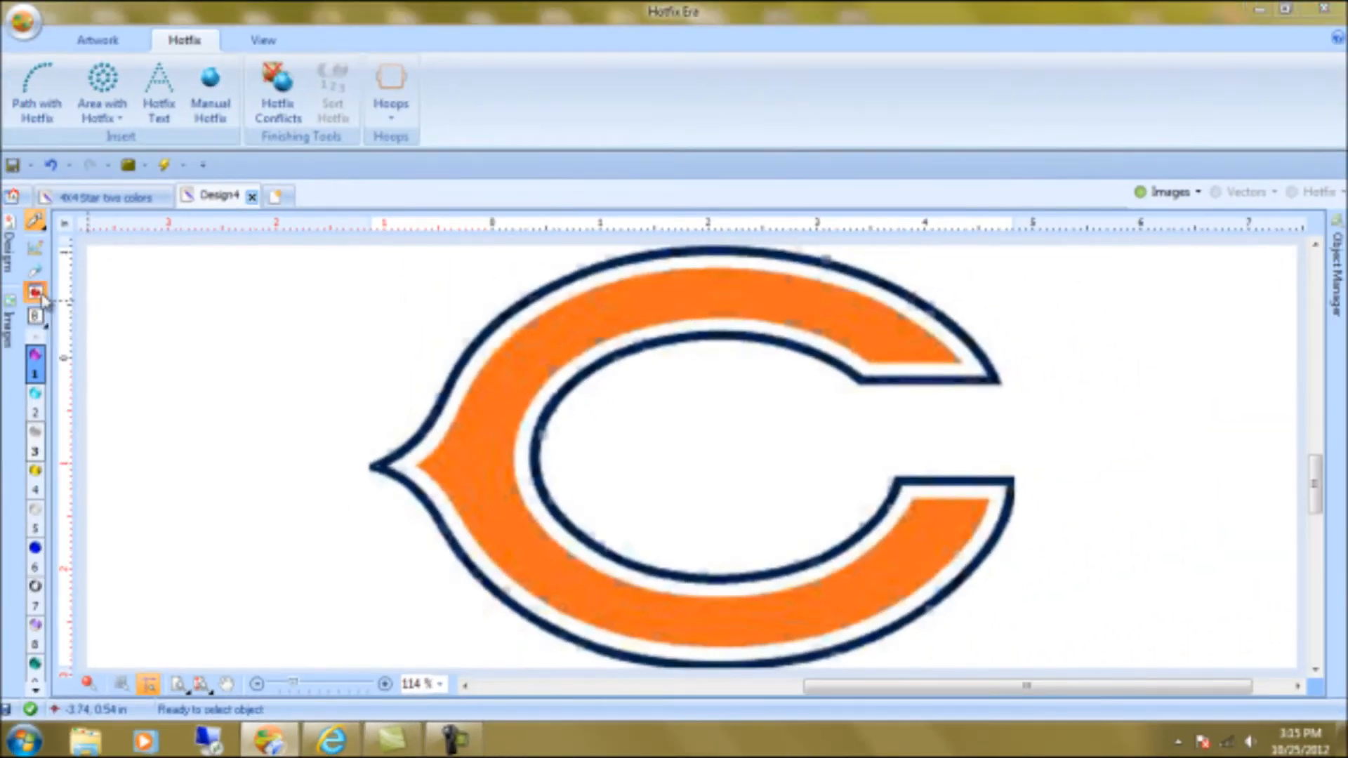
left_click(42, 300)
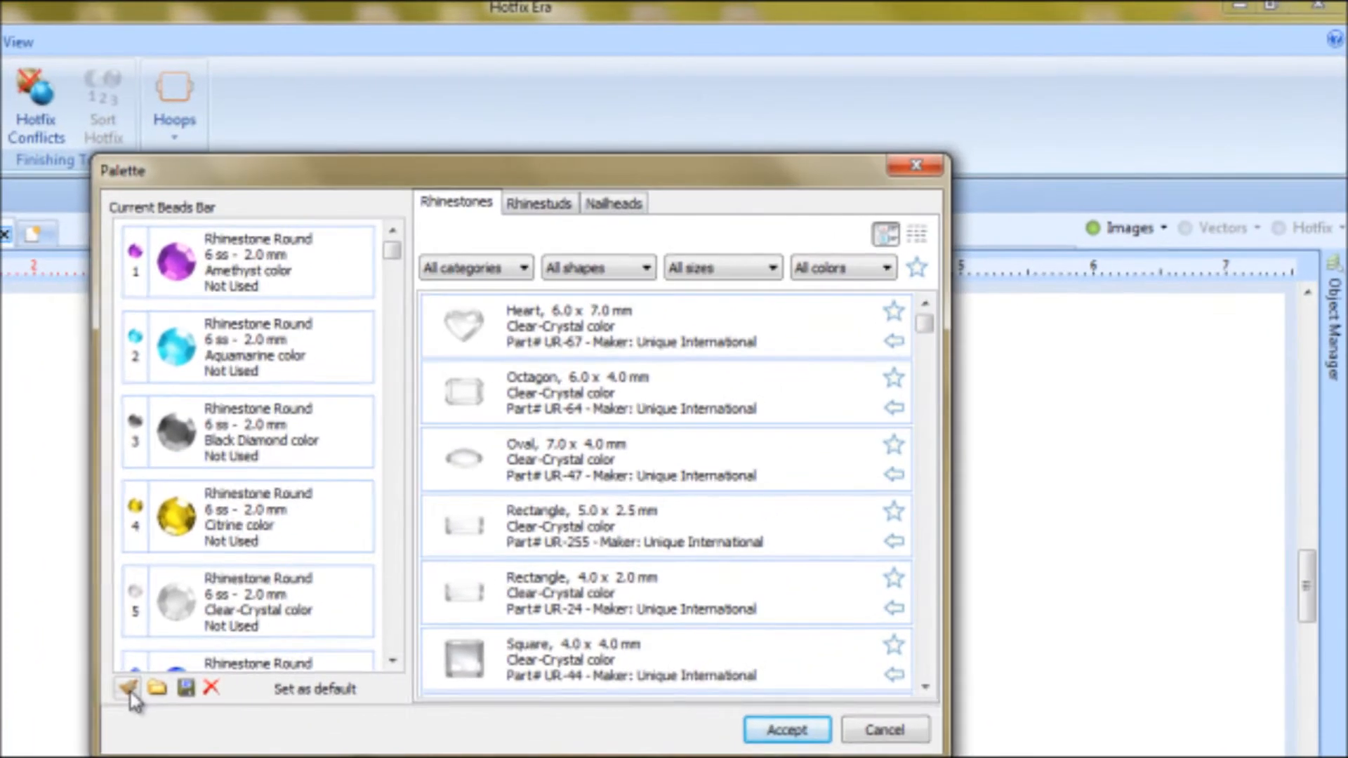
left_click(354, 568)
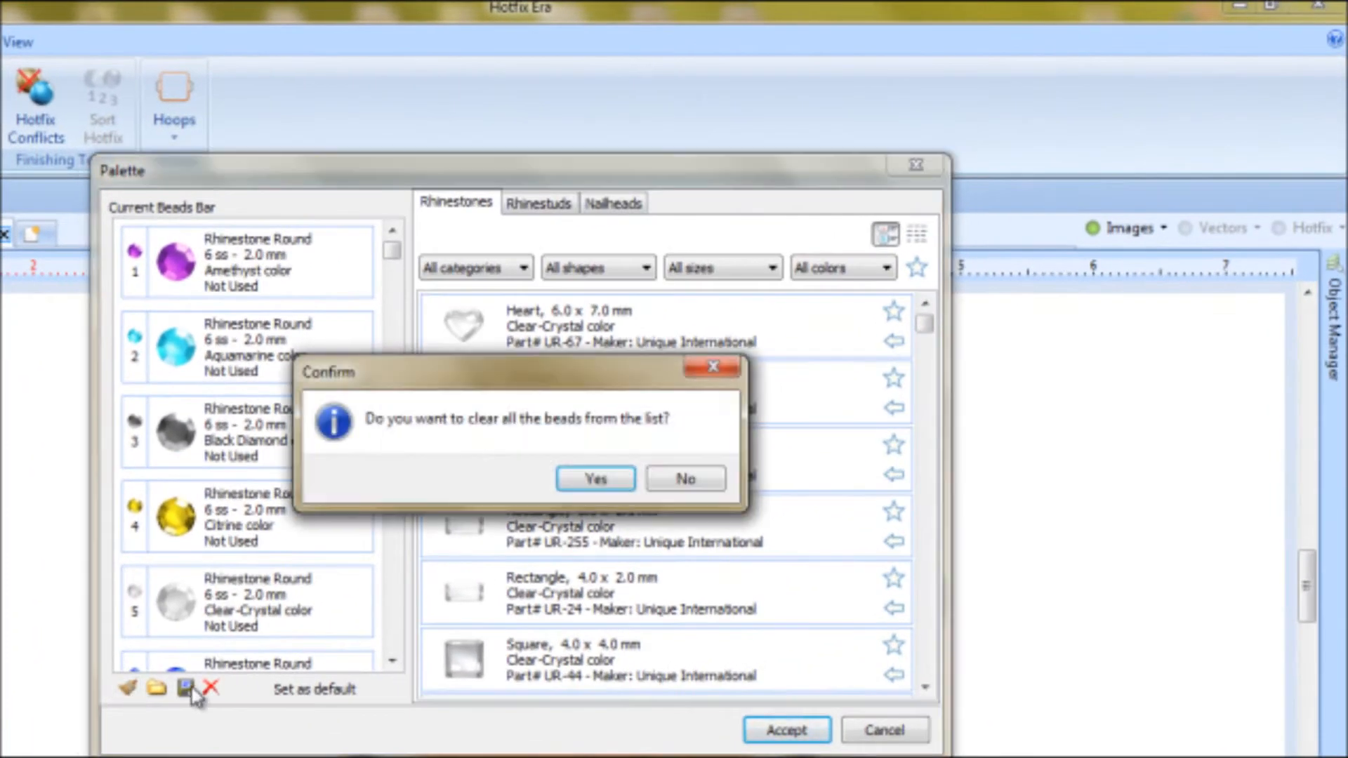
left_click(596, 479)
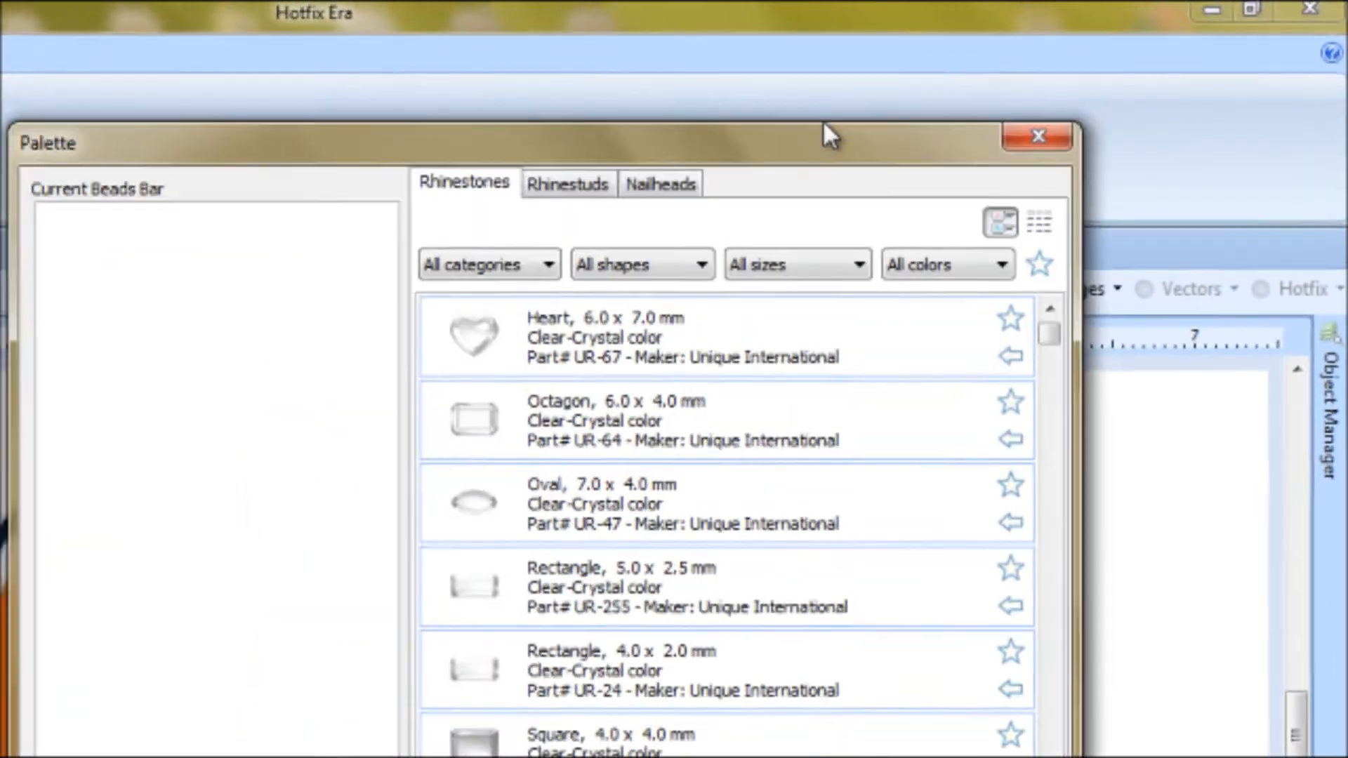
left_click_drag(714, 169, 1176, 5)
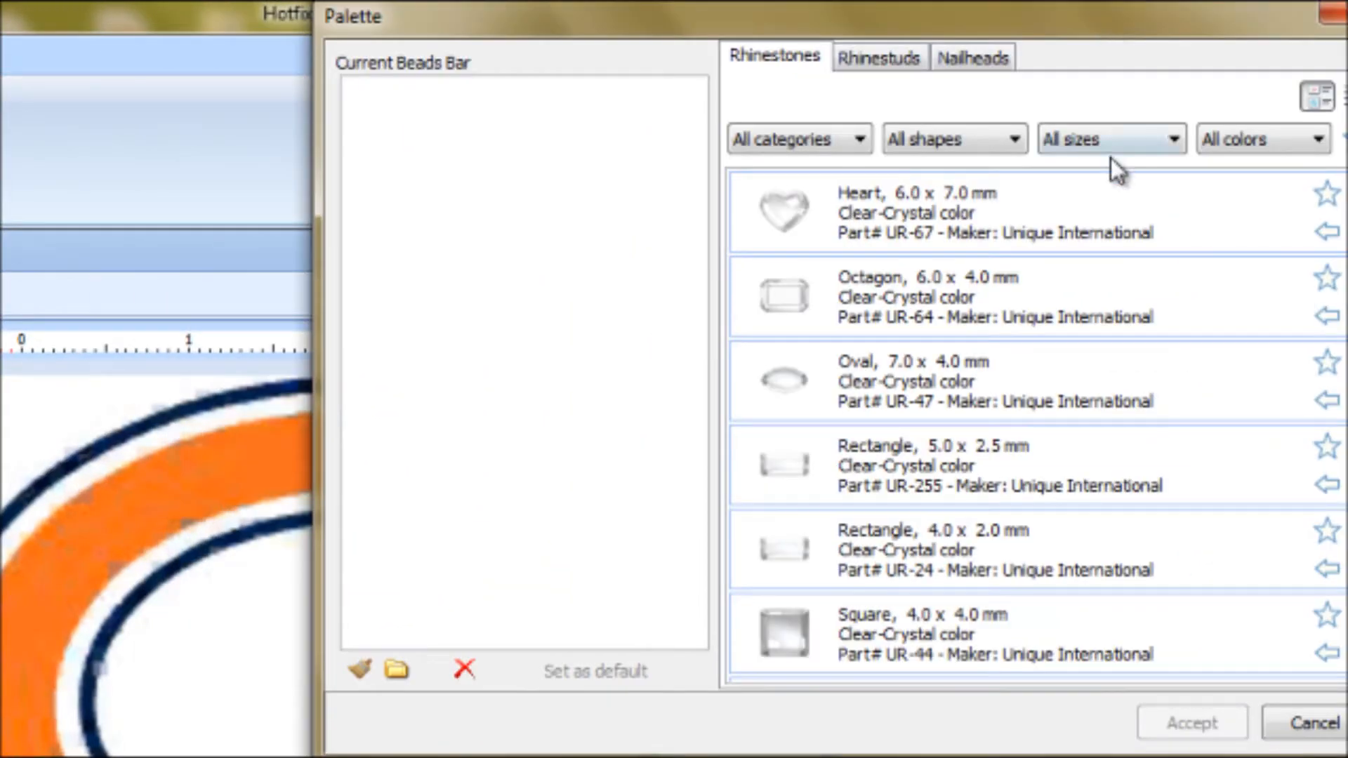
Filter the rhinestones to 2.0 mm and add the round 6 ss Clear-Crystal stone to the beads bar
left_click(1115, 136)
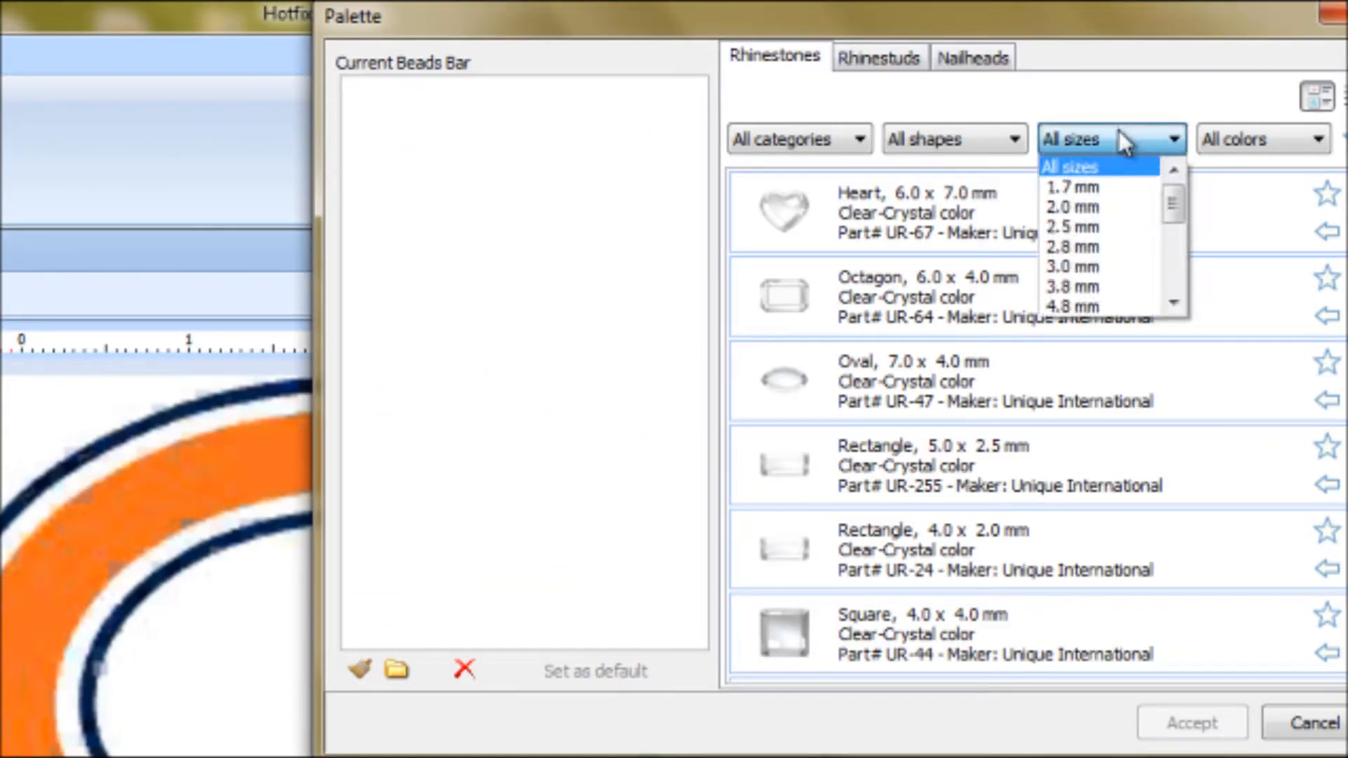
left_click(1119, 210)
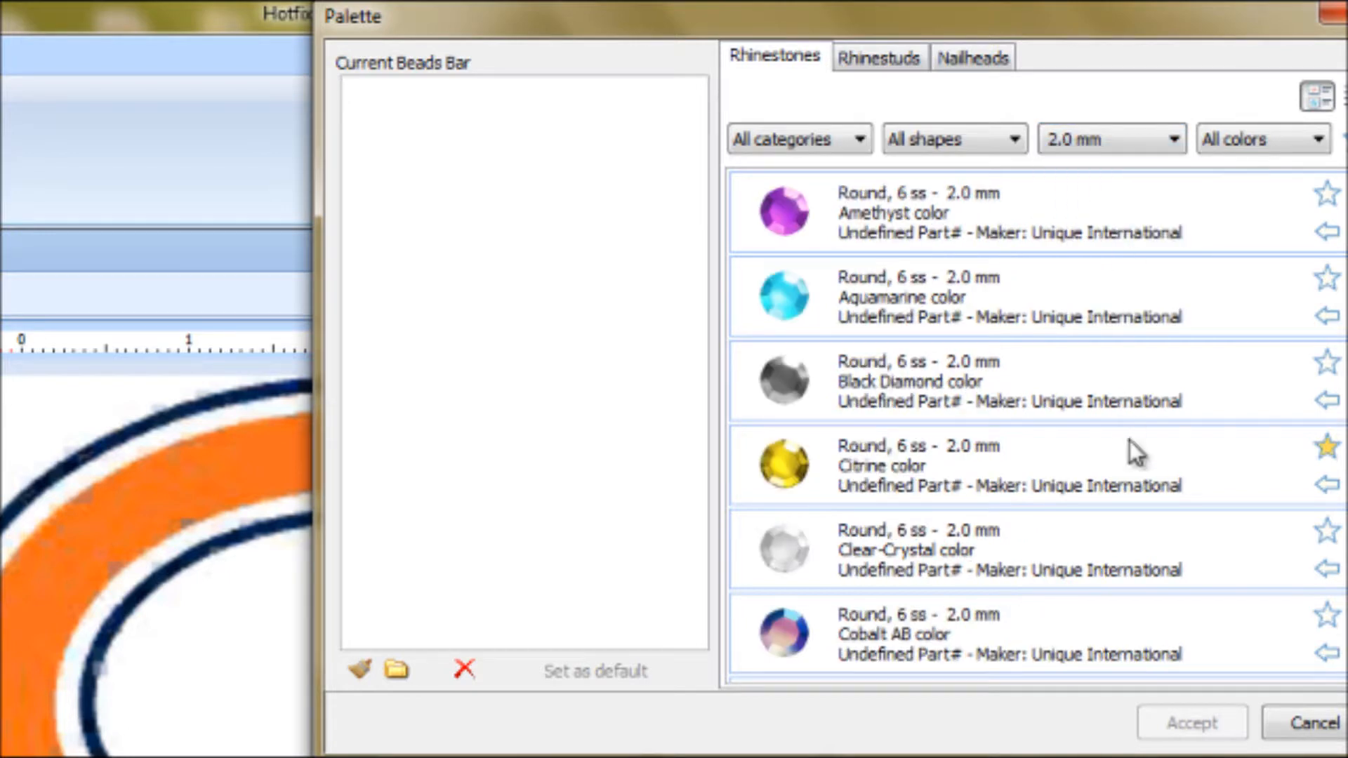
left_click(1326, 570)
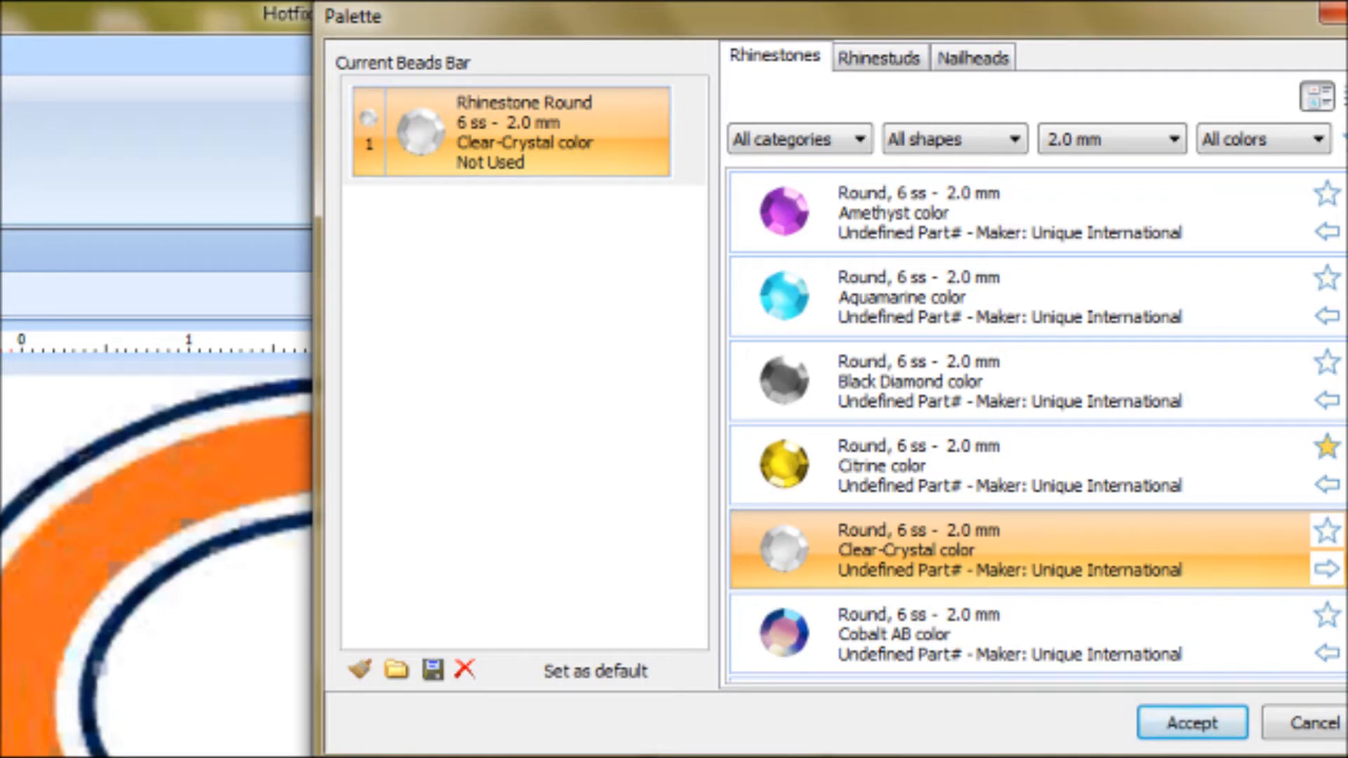
Filter the rhinestones to 2.8 mm and add the round 10 ss Cobalt stone to the beads bar
left_click(1169, 140)
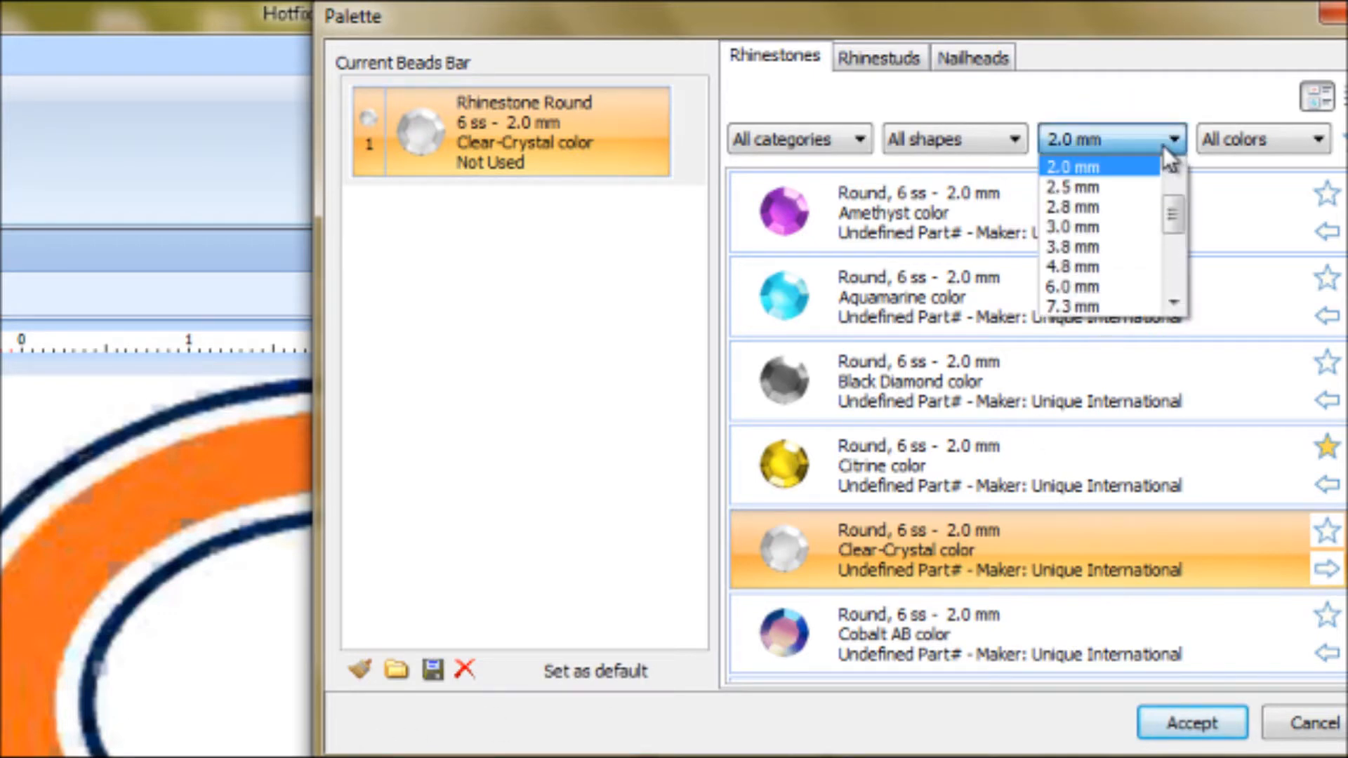
left_click(1108, 207)
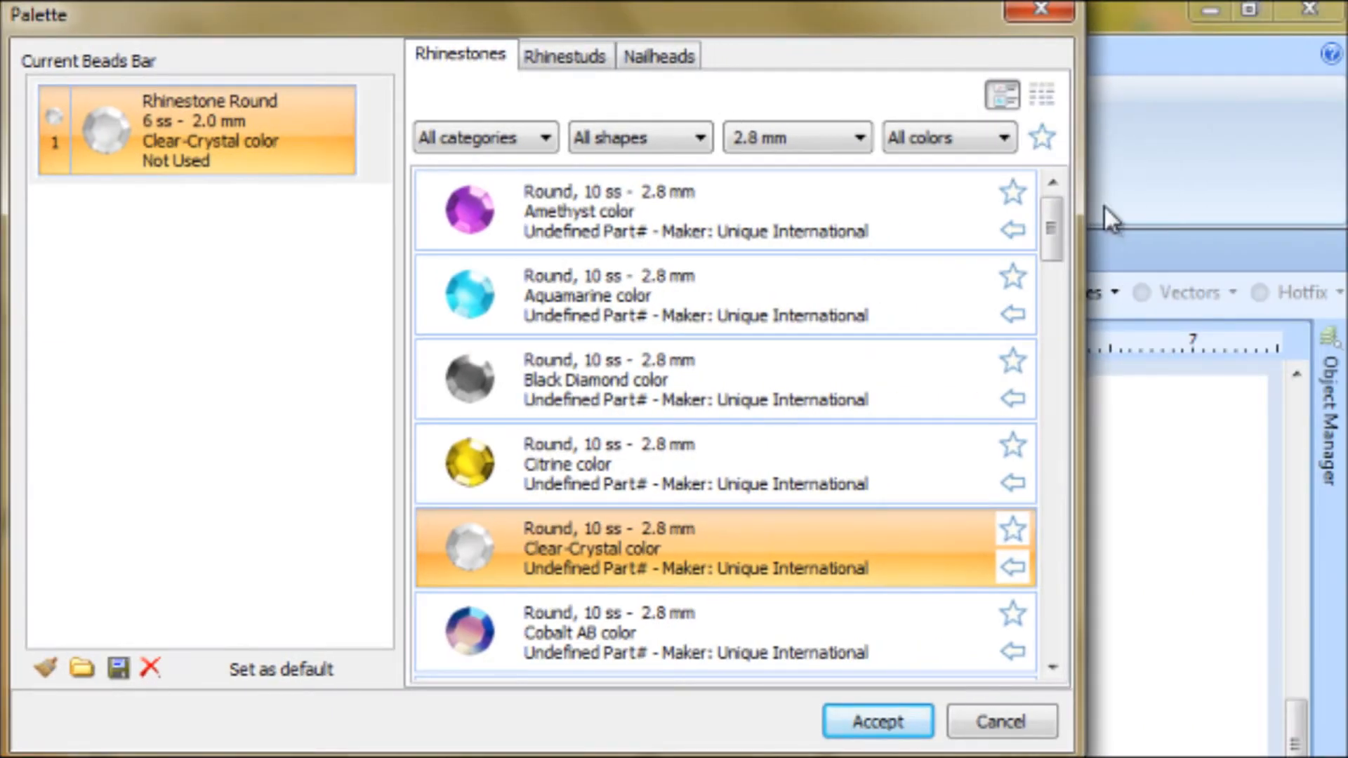
left_click_drag(1053, 234, 1053, 292)
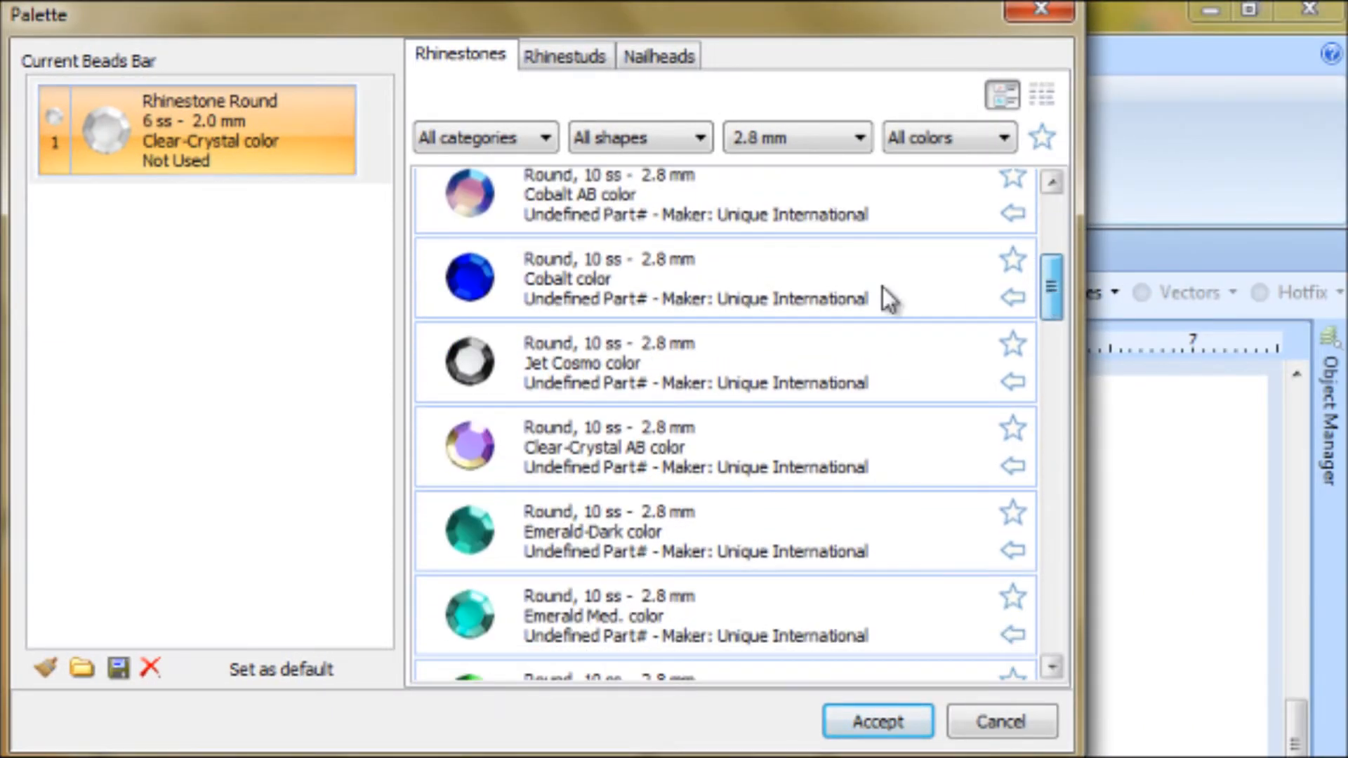
left_click(1012, 298)
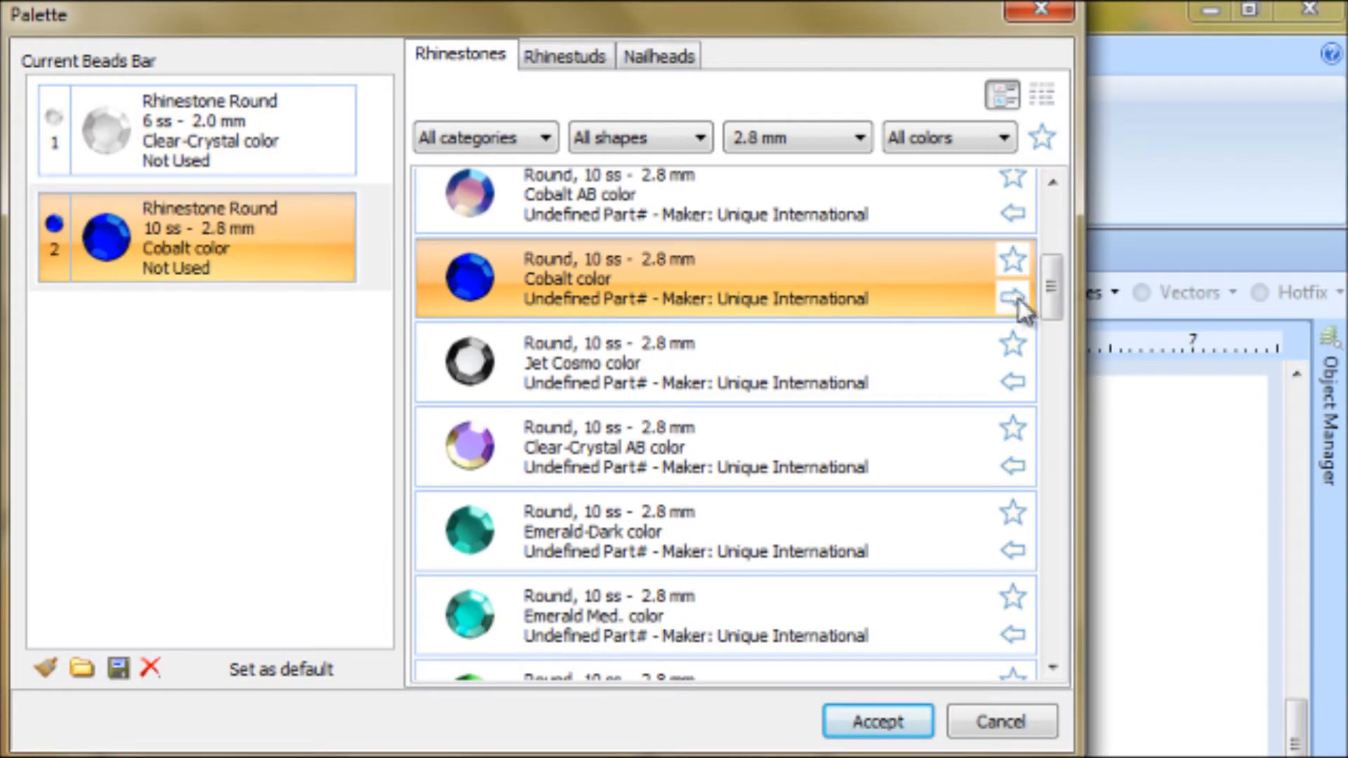
Add the round 10 ss 2.8 mm Sun stone to the beads bar and accept the palette
left_click_drag(1053, 286, 1053, 464)
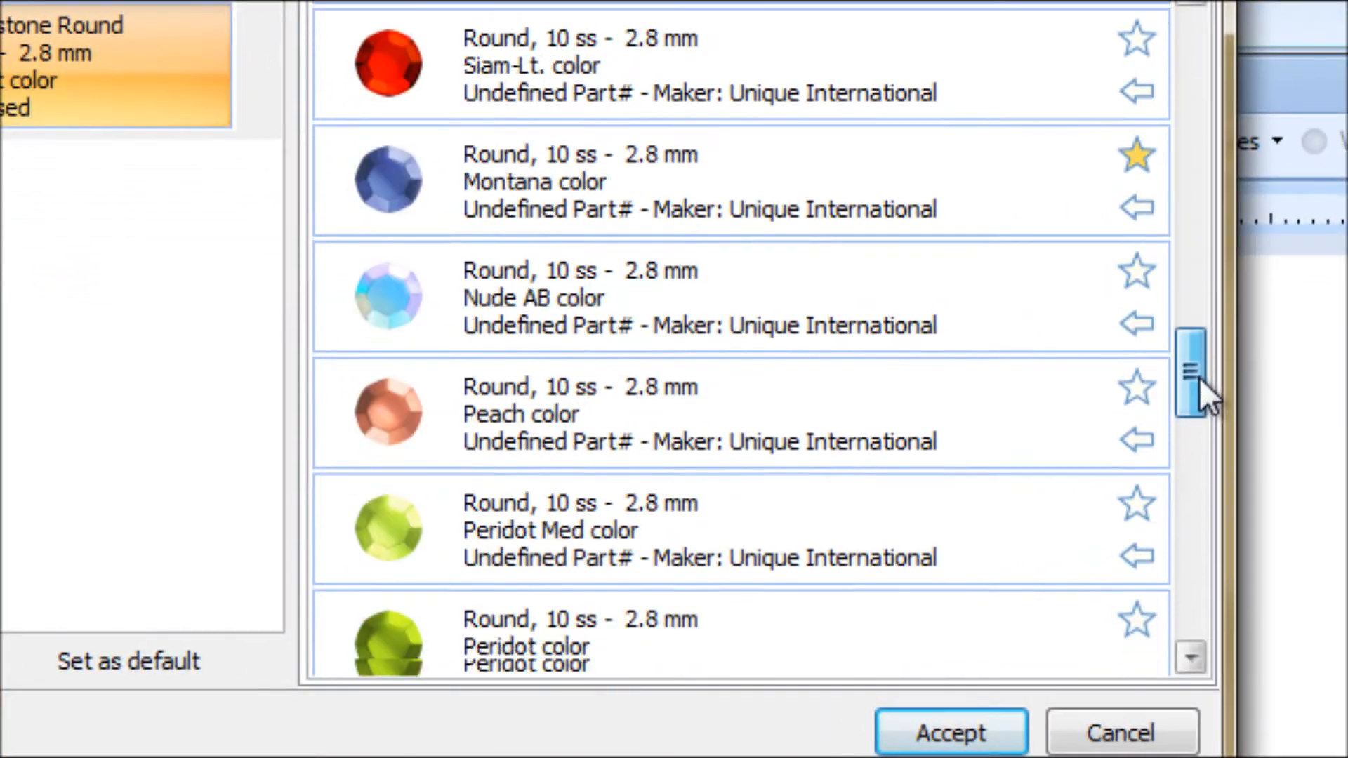
left_click_drag(1199, 381, 1216, 495)
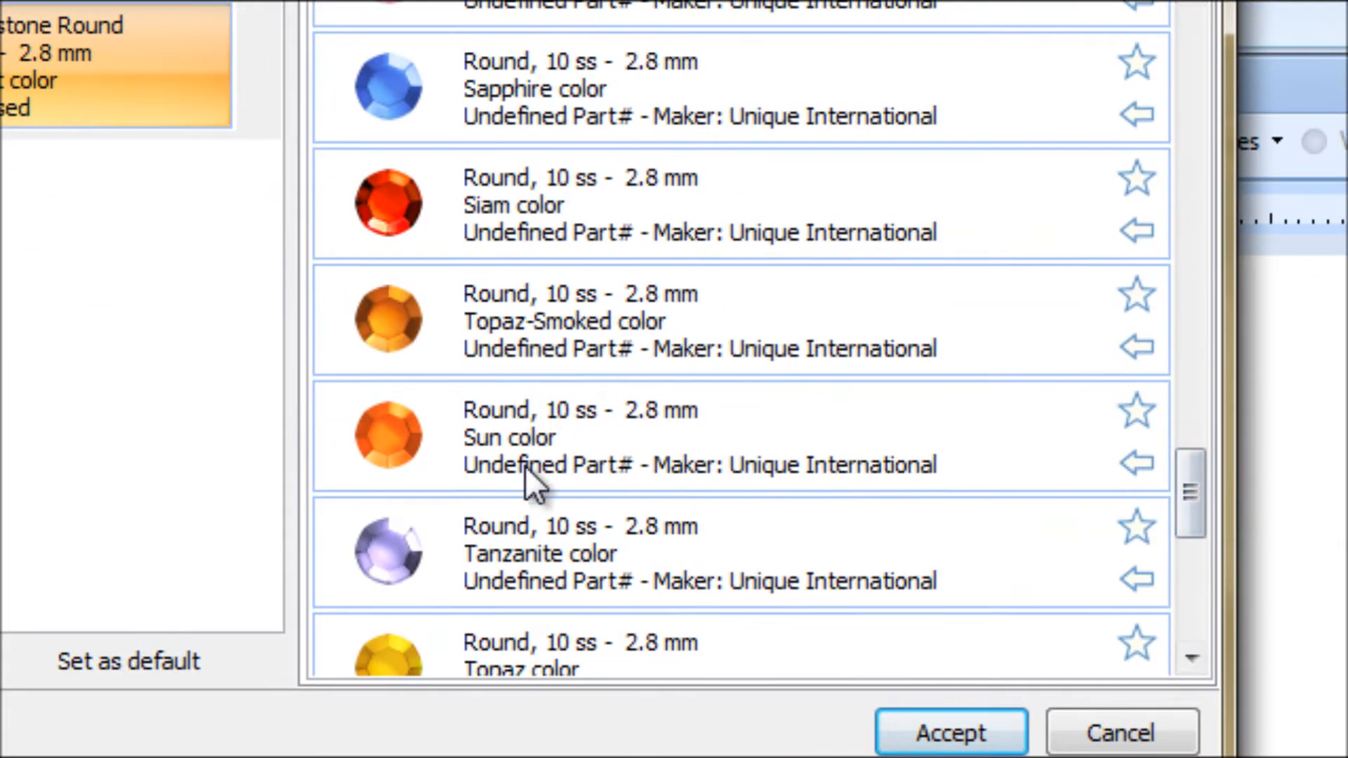
left_click(487, 432)
left_click(1137, 464)
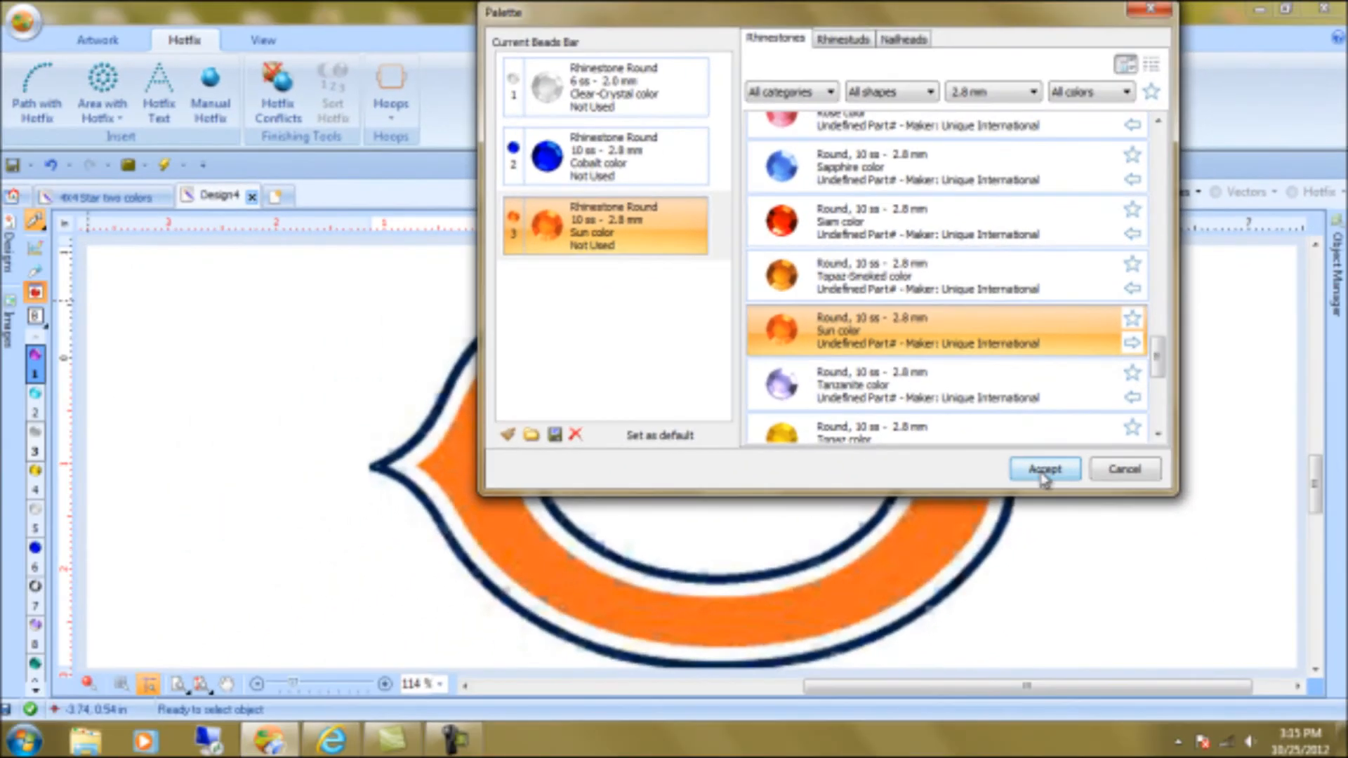
left_click(952, 732)
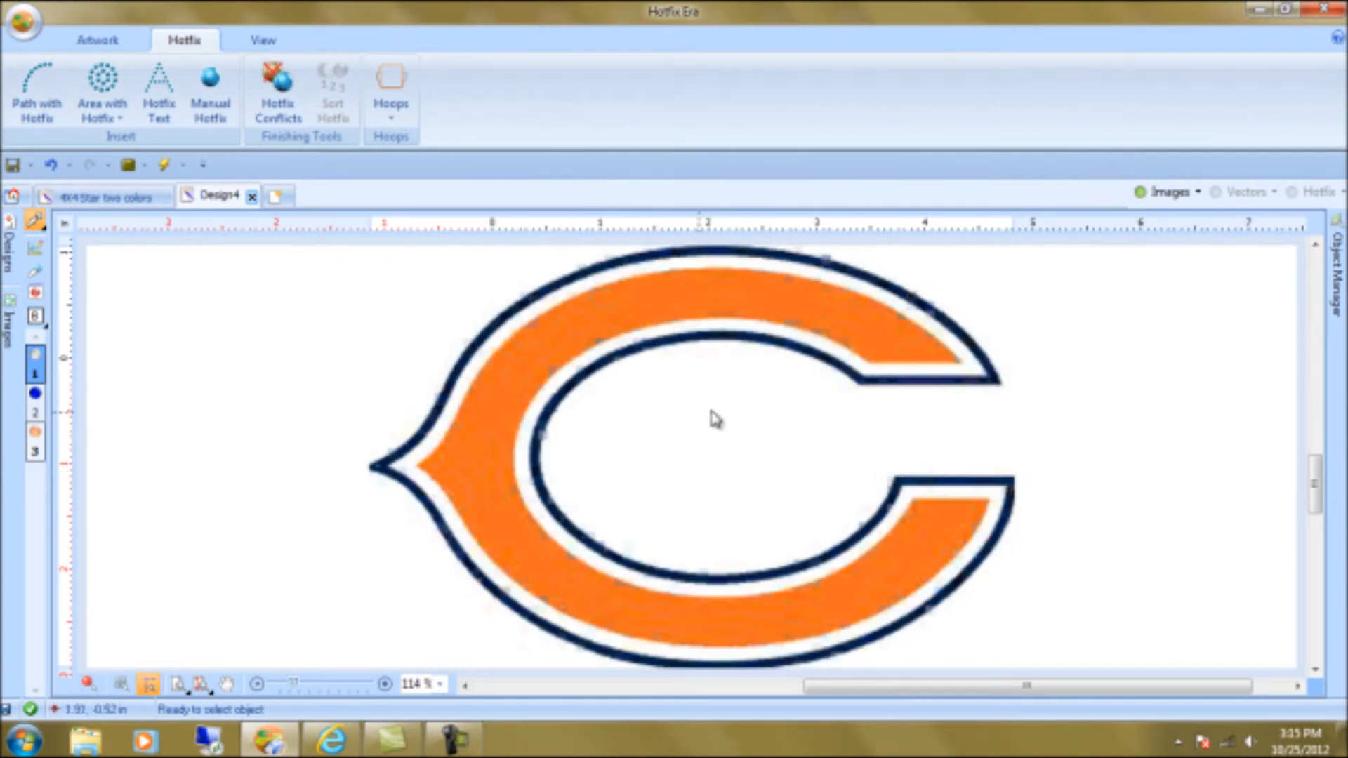
left_click(179, 684)
left_click_drag(461, 291, 685, 434)
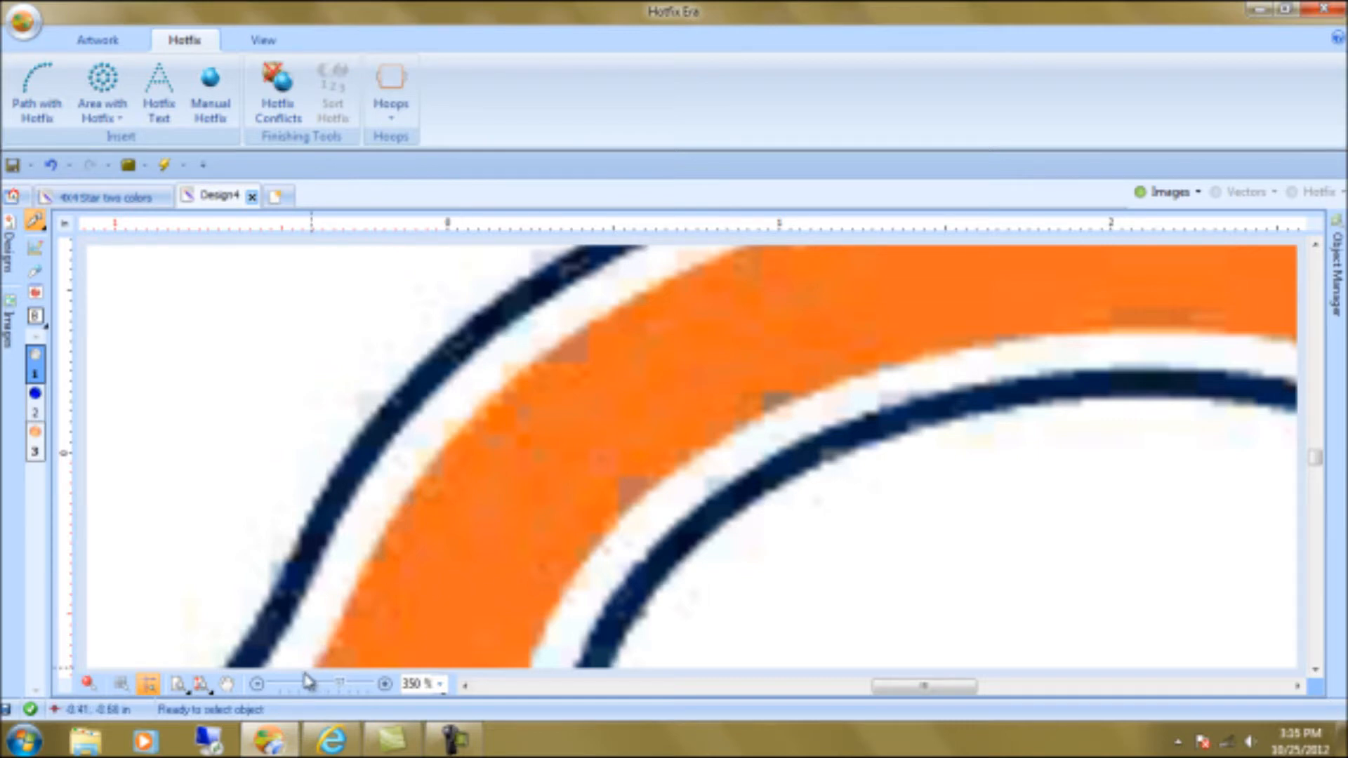
left_click(257, 685)
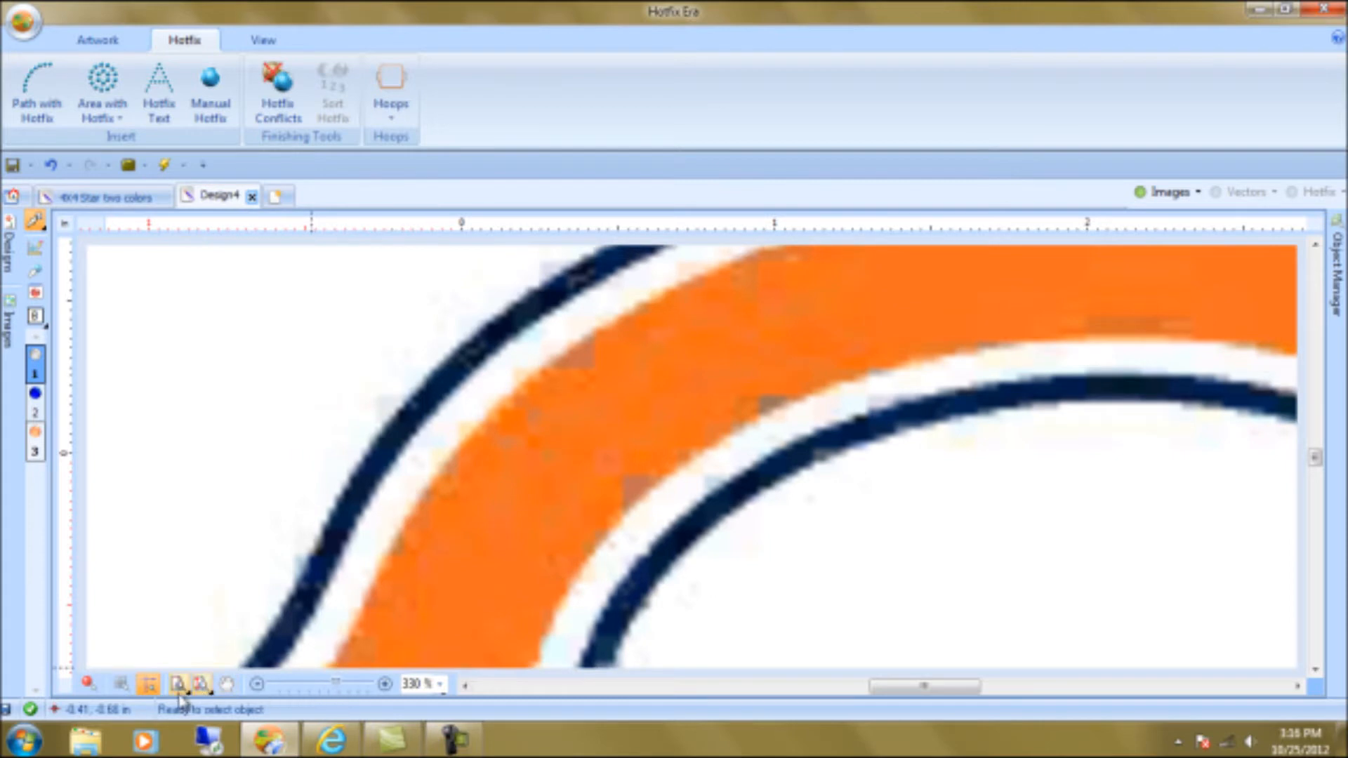
left_click(201, 685)
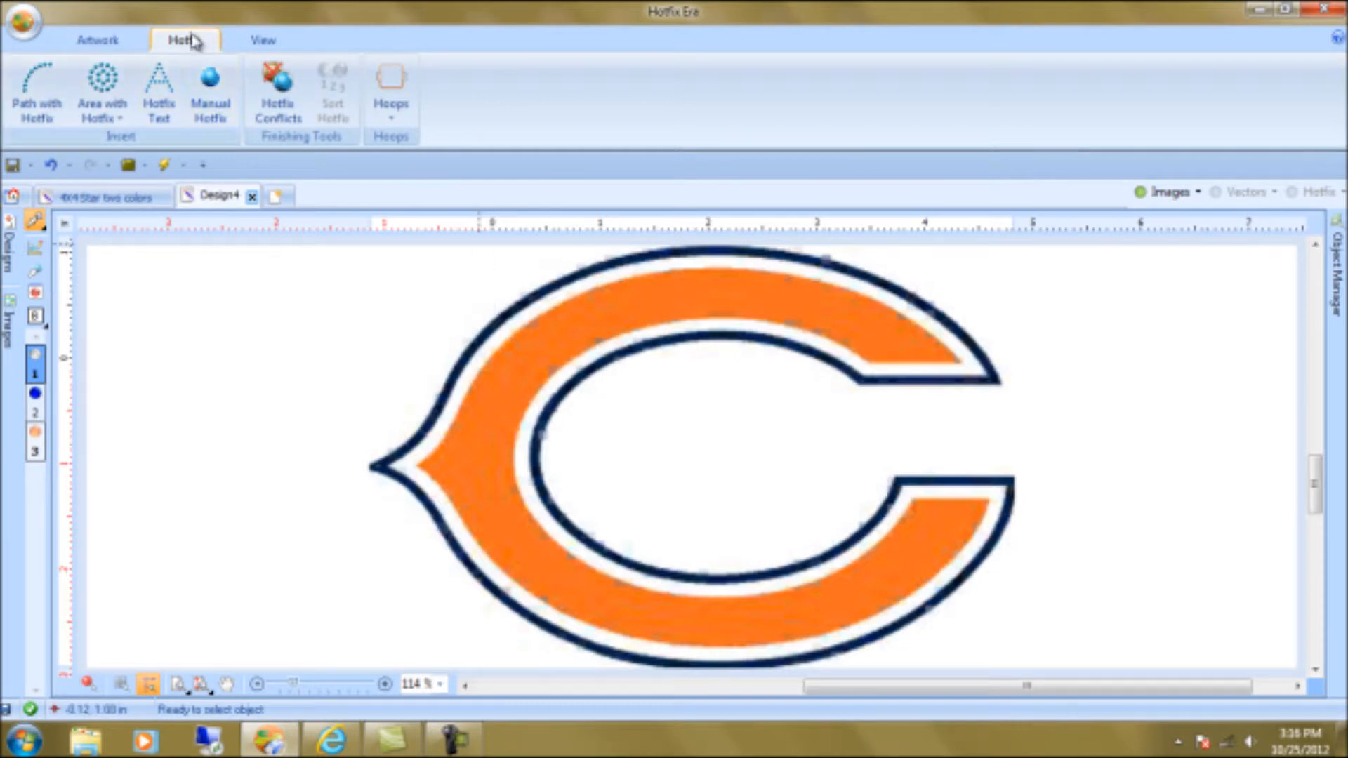
Start an Area with Radial Hotfix using Auto Complete tracing and pick the logo's orange region
left_click(103, 90)
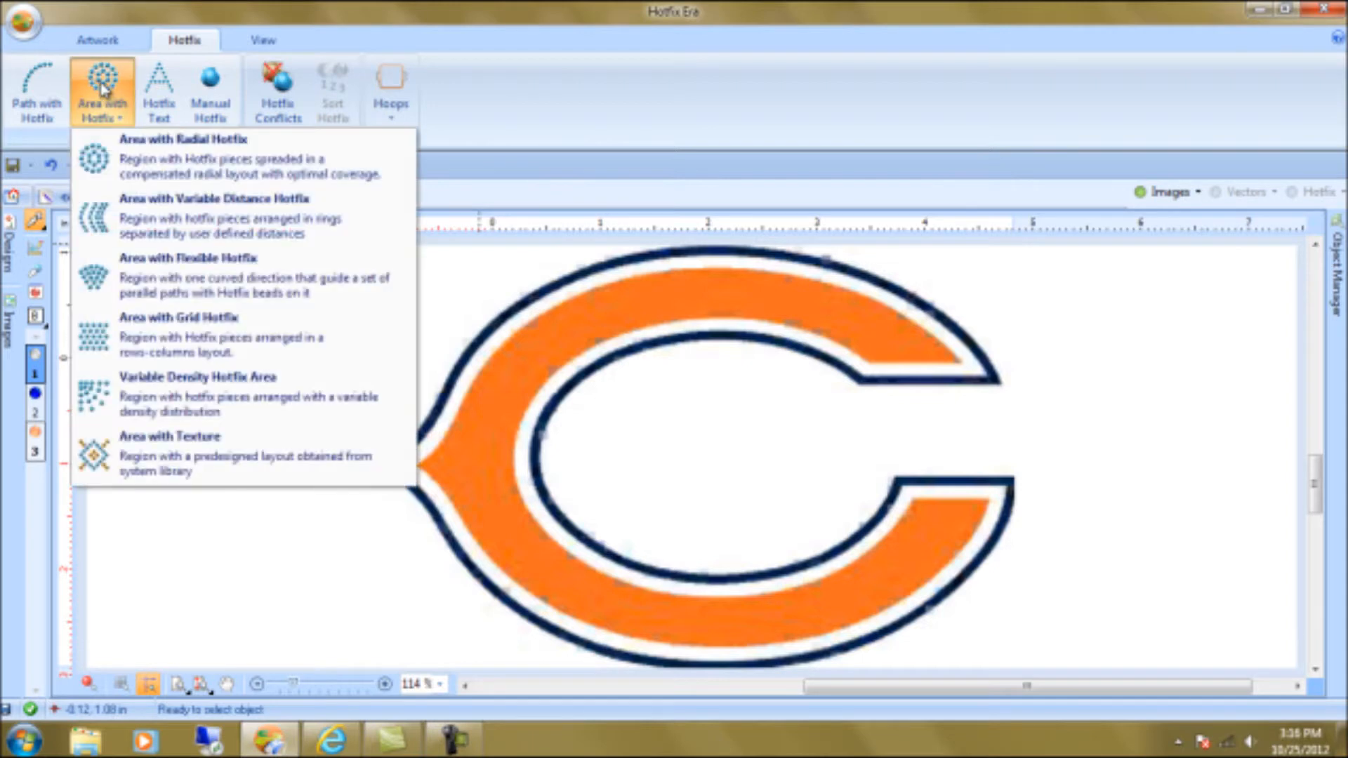
left_click(166, 167)
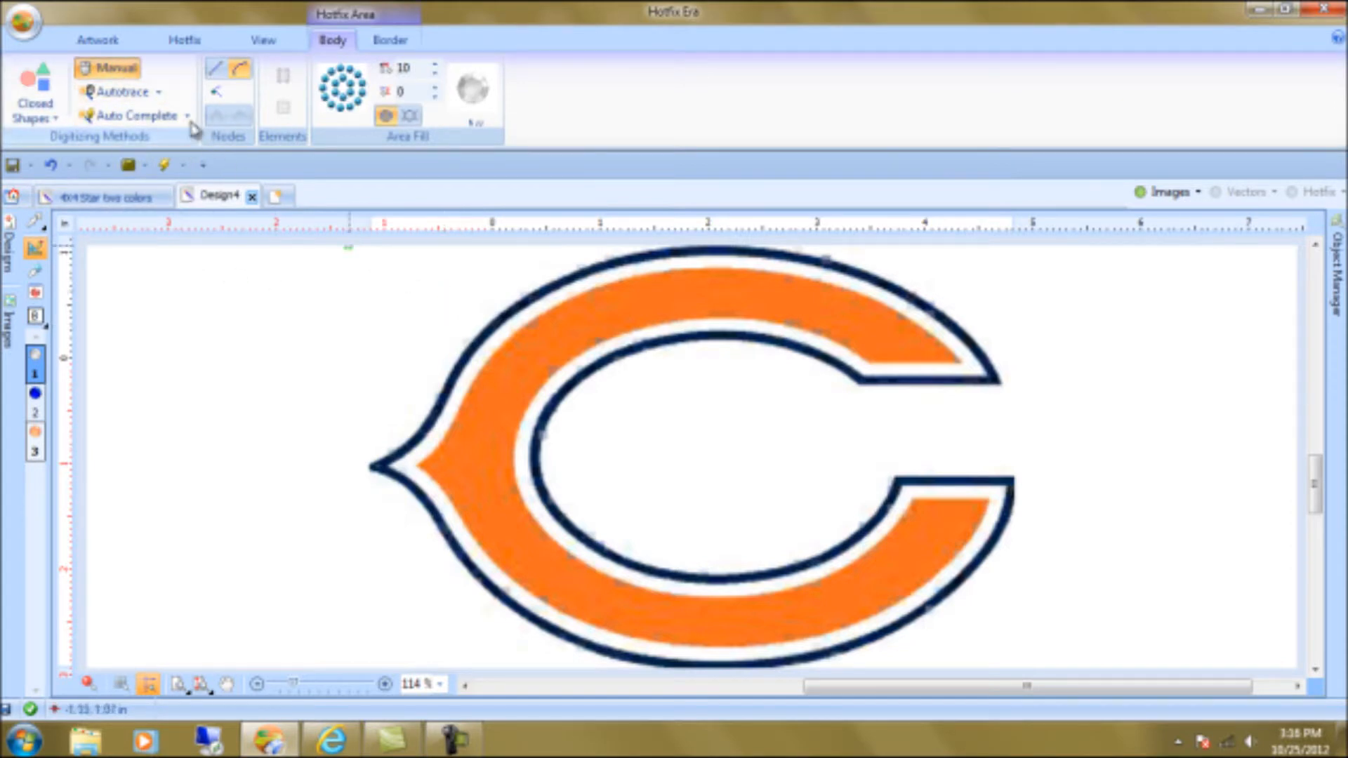
left_click(130, 118)
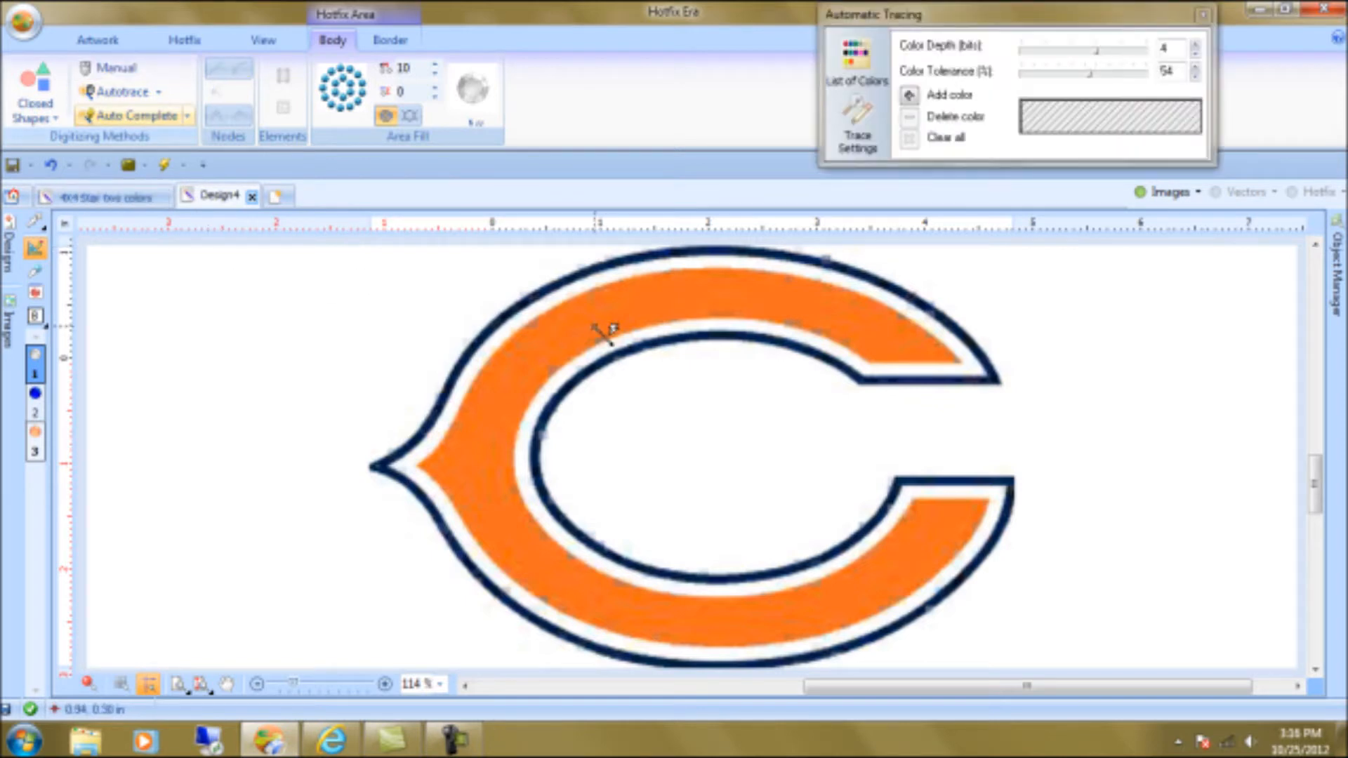
left_click(575, 332)
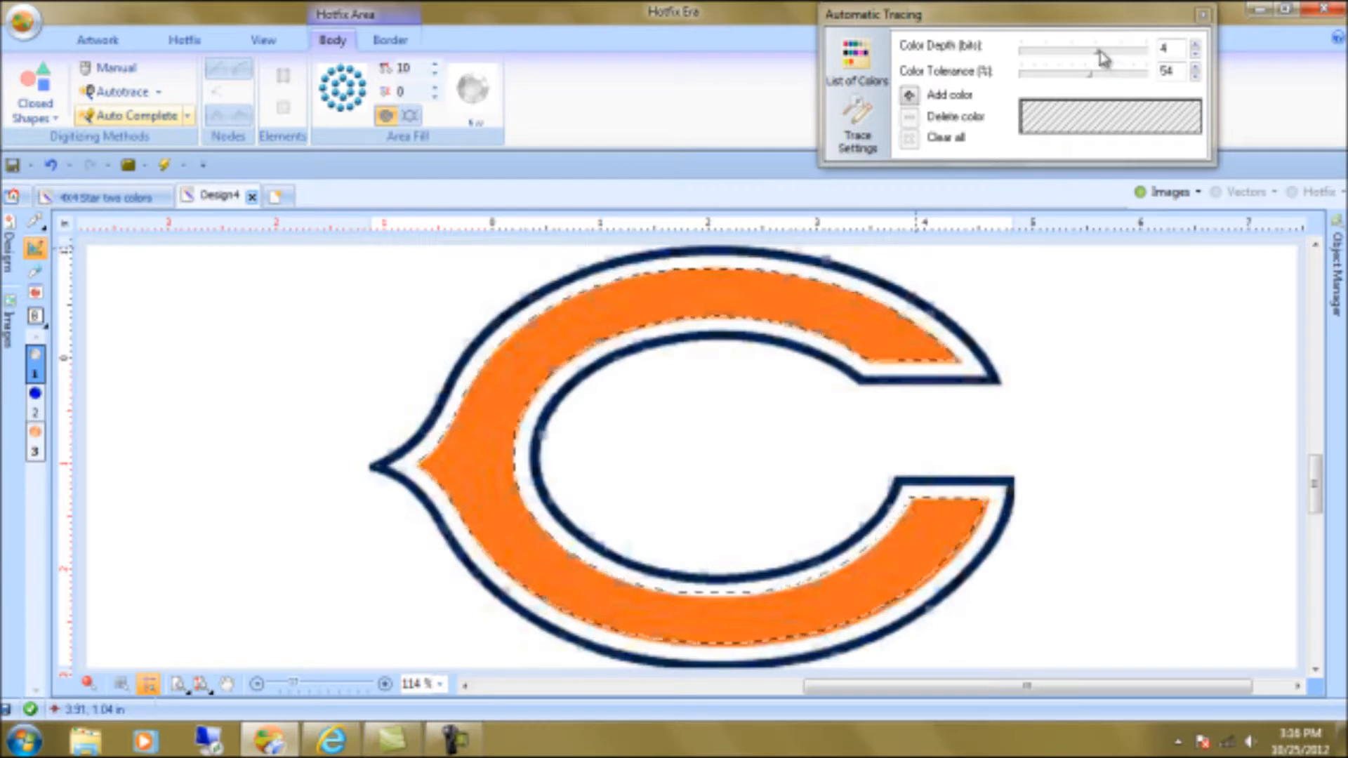
Set the automatic tracing color depth to 1 bit and color tolerance to 0%, and move the tracing dialog off the logo
left_click_drag(1095, 54, 959, 54)
left_click_drag(1090, 77, 938, 60)
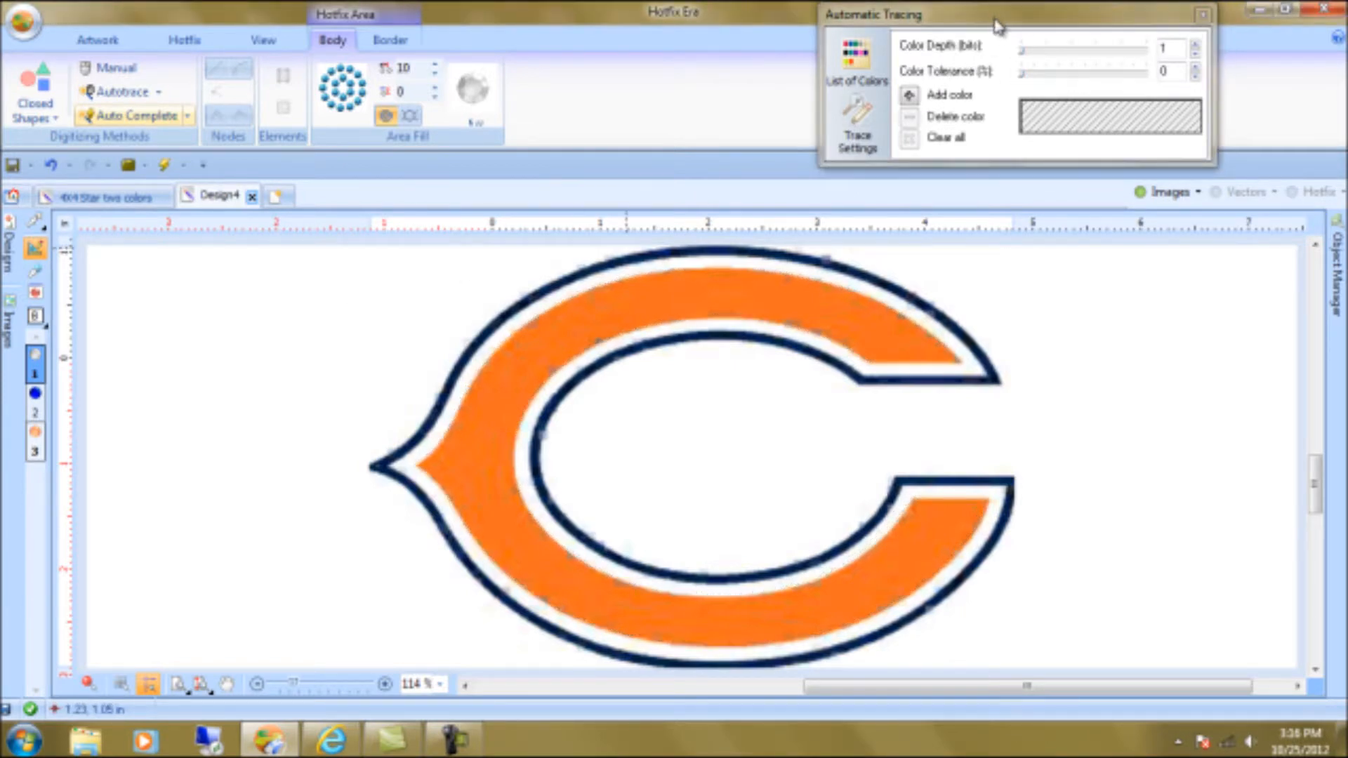
left_click_drag(997, 28, 449, 130)
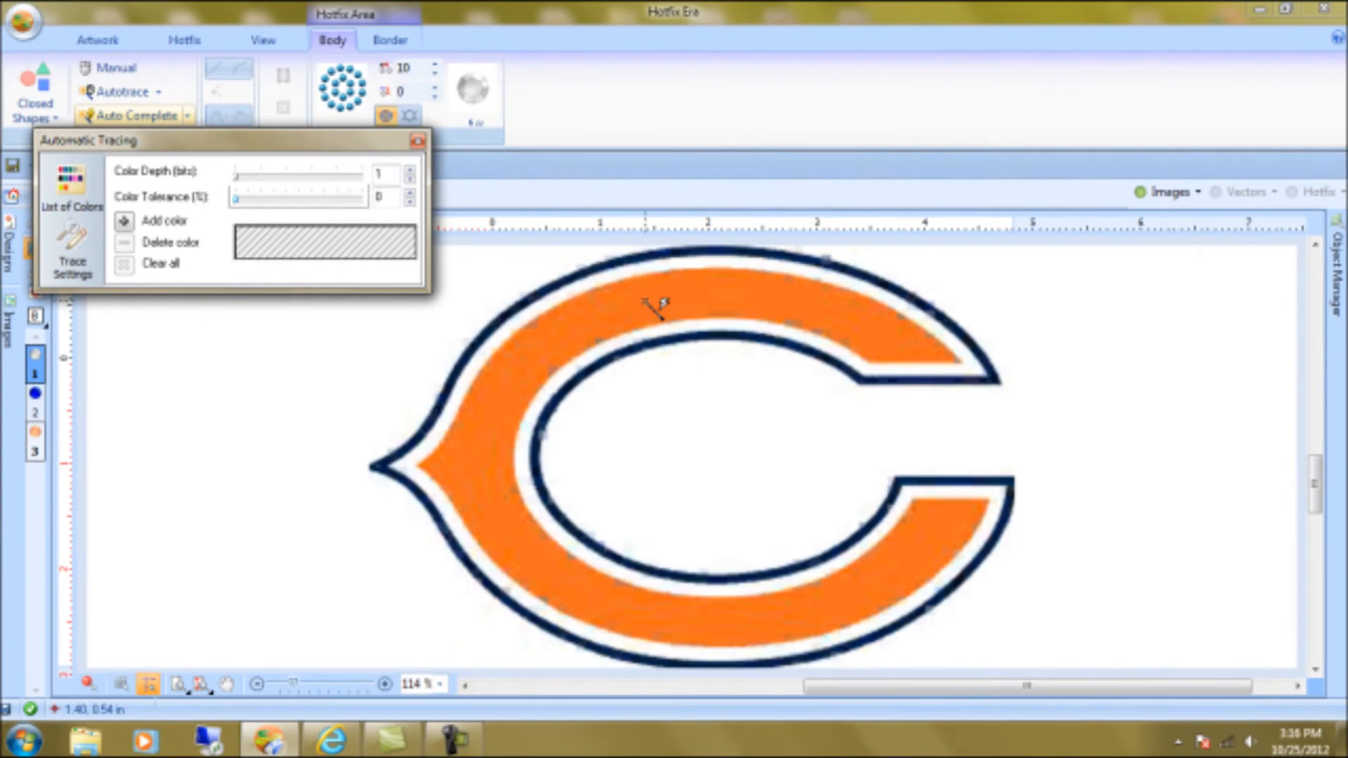
Test the trace on the orange region, set color depth to 3 bits and color tolerance to 40%, and retrace the region
left_click(664, 303)
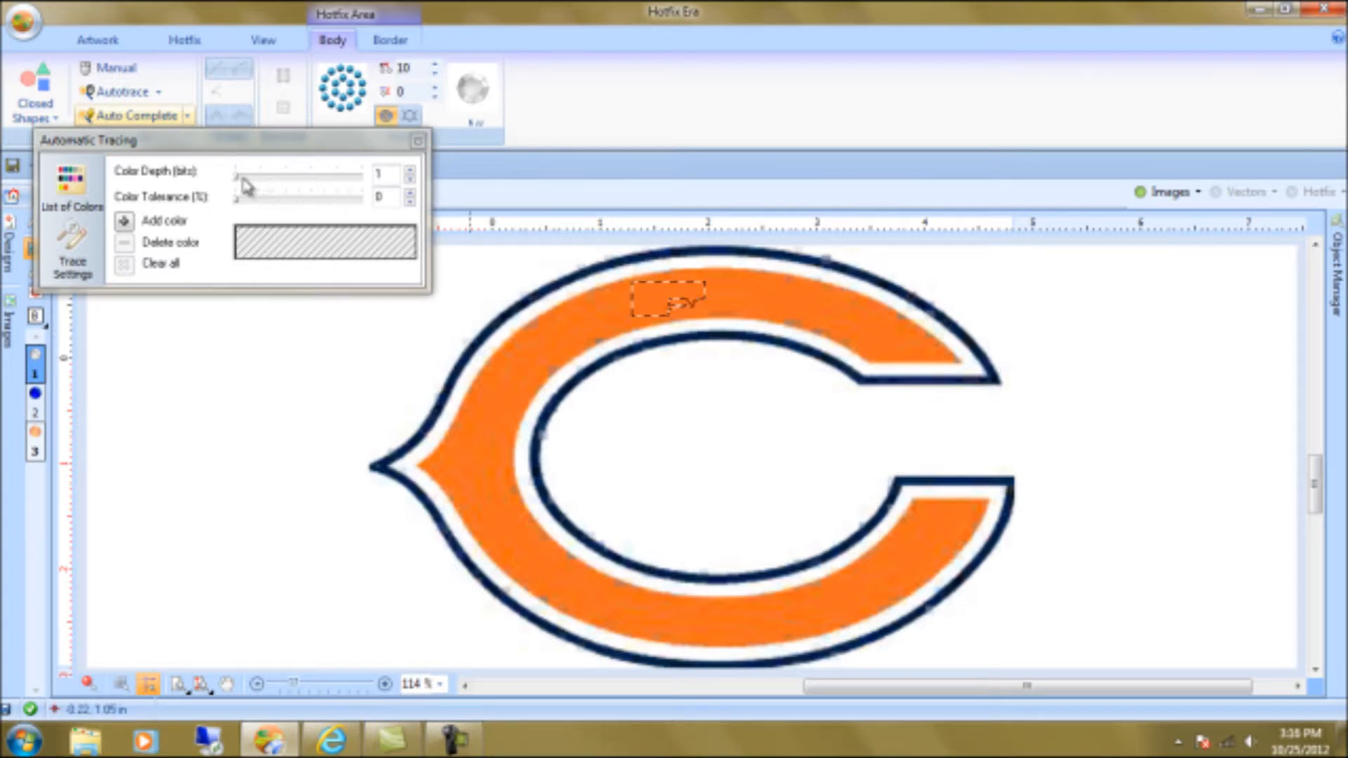
mouse_move(237, 184)
left_mouse_down()
mouse_move(301, 183)
mouse_move(236, 203)
mouse_move(286, 204)
left_mouse_up()
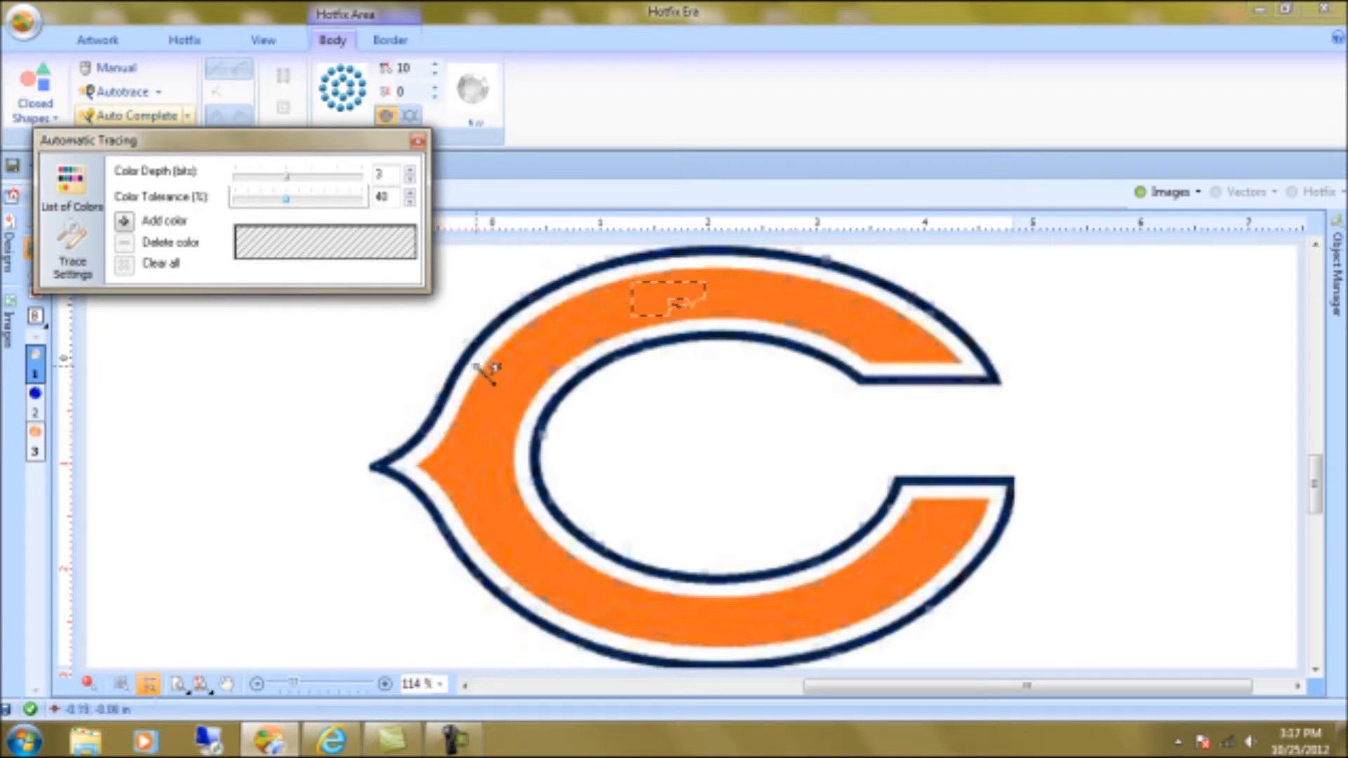
left_click(768, 300)
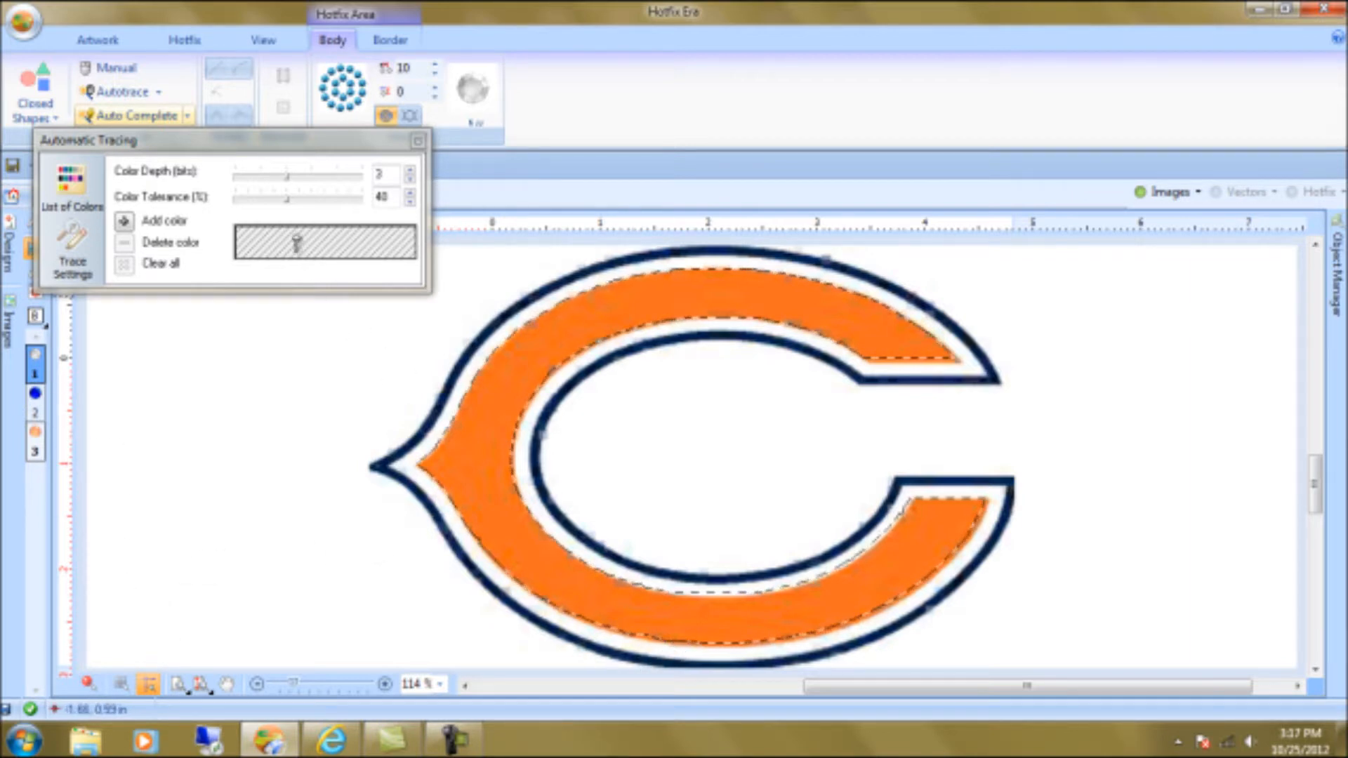
Try tracing the orange region with a color depth of 4 bits and a color tolerance of 61%
mouse_move(288, 199)
left_mouse_down()
mouse_move(313, 202)
mouse_move(313, 179)
left_mouse_up()
left_click(339, 402)
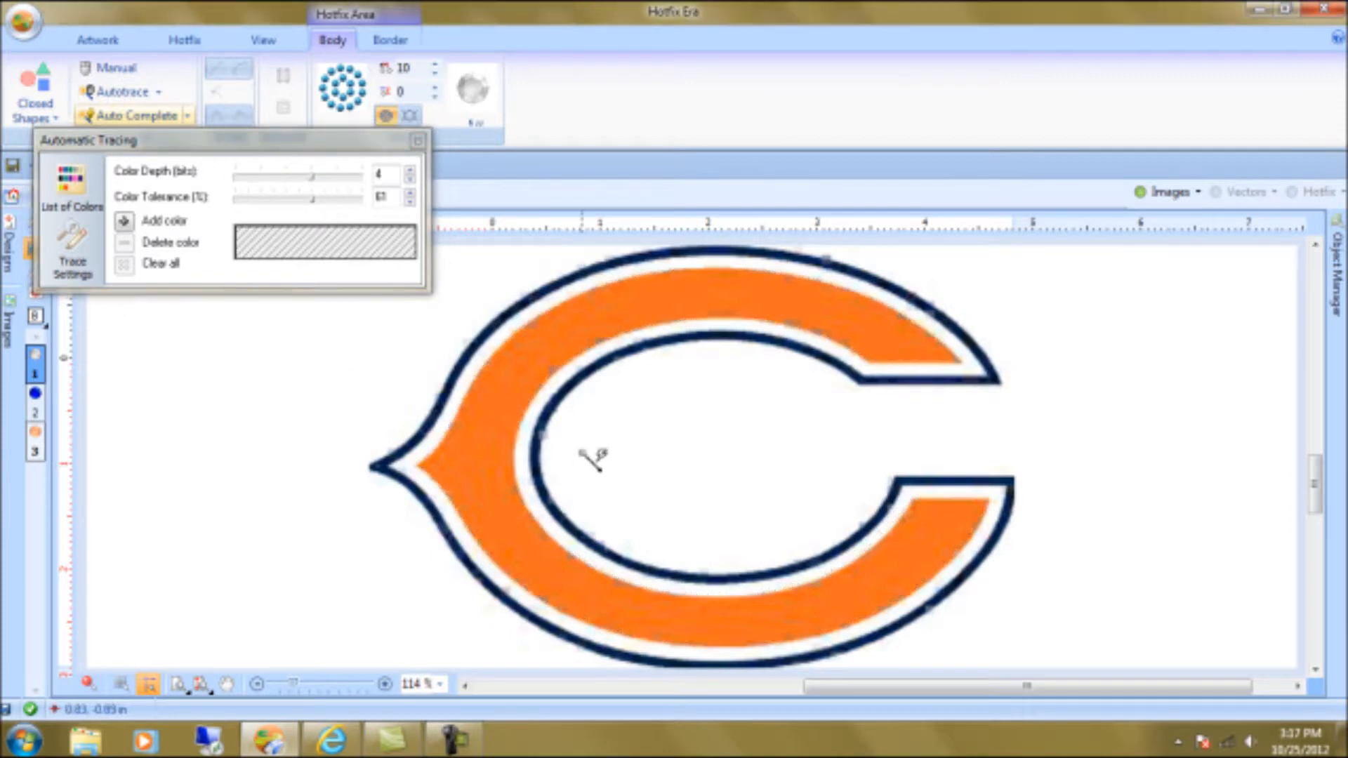
left_click(505, 430)
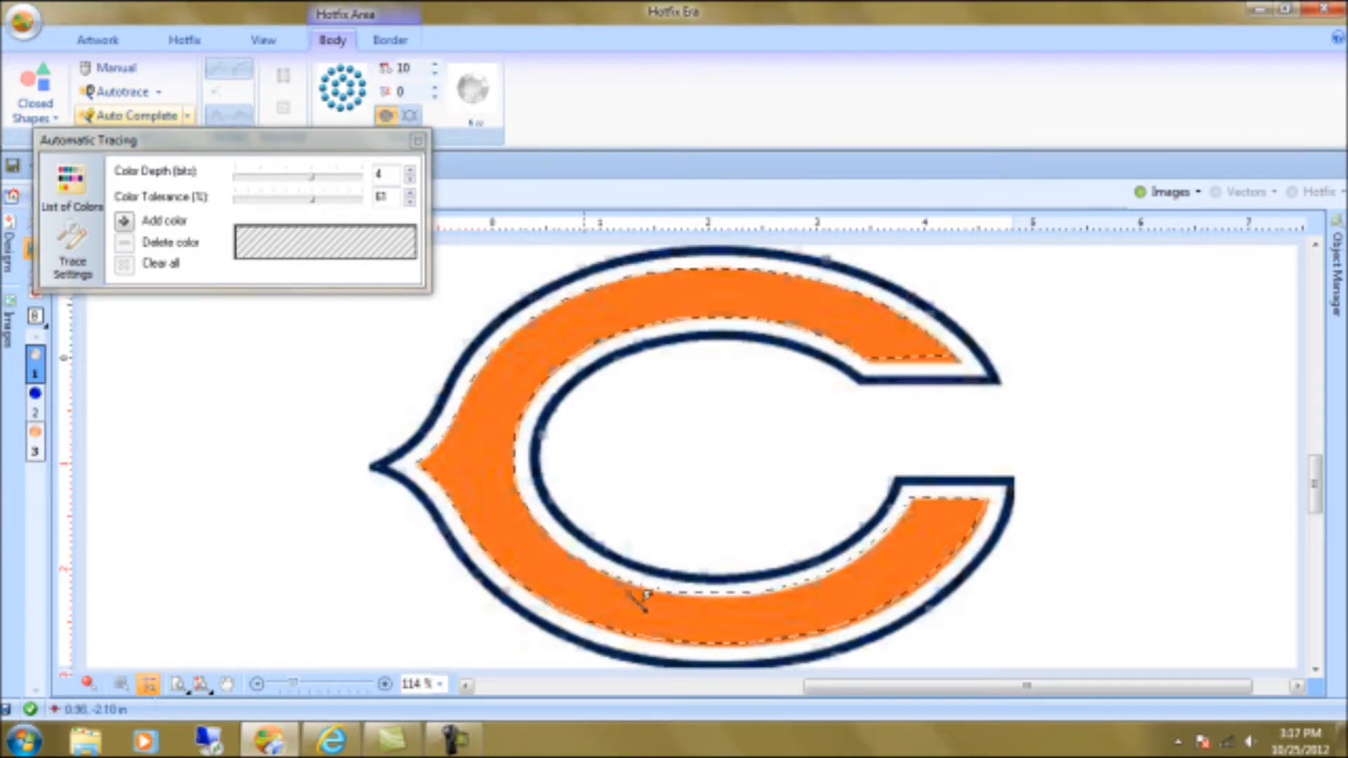
Set the color tolerance to 76% and color depth to 5 bits, retrace the orange region and generate the radial hotfix area
left_click(324, 200)
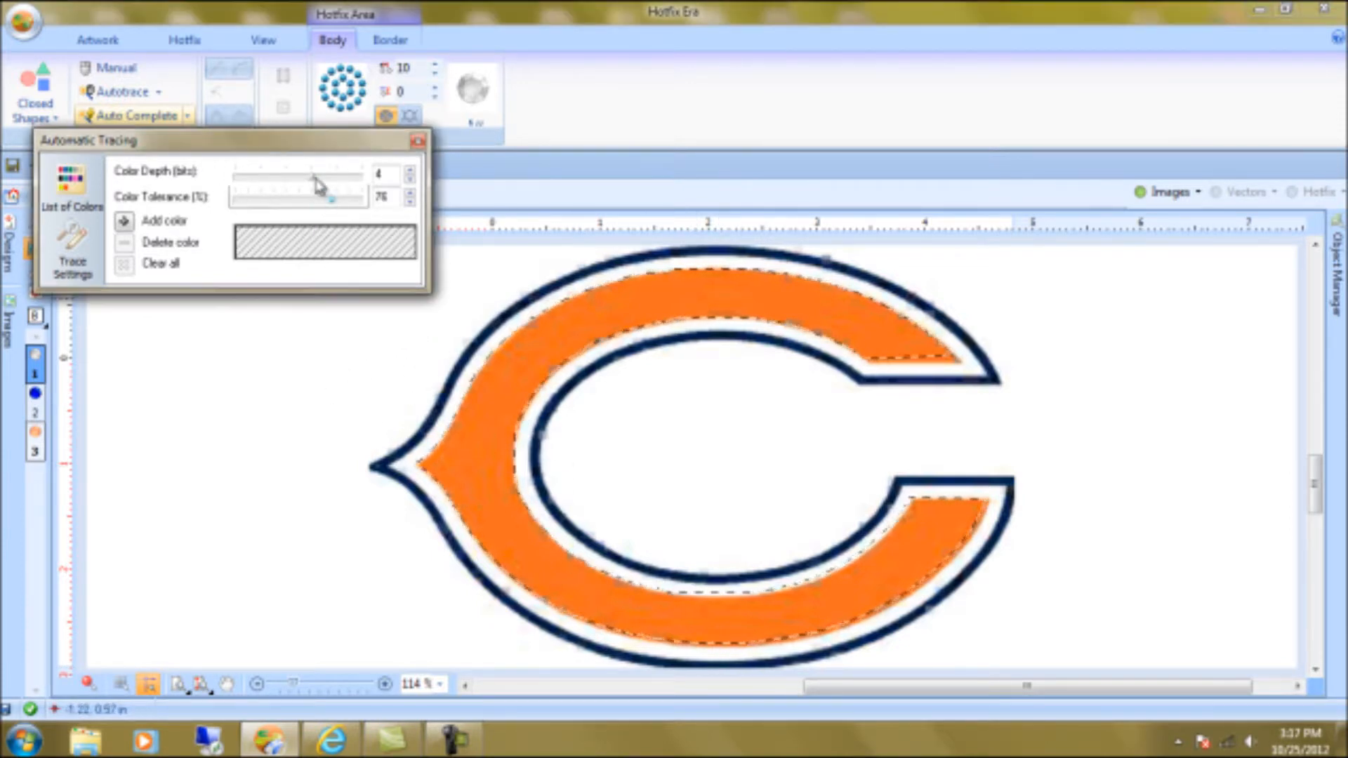
left_click(325, 178)
left_click(541, 516)
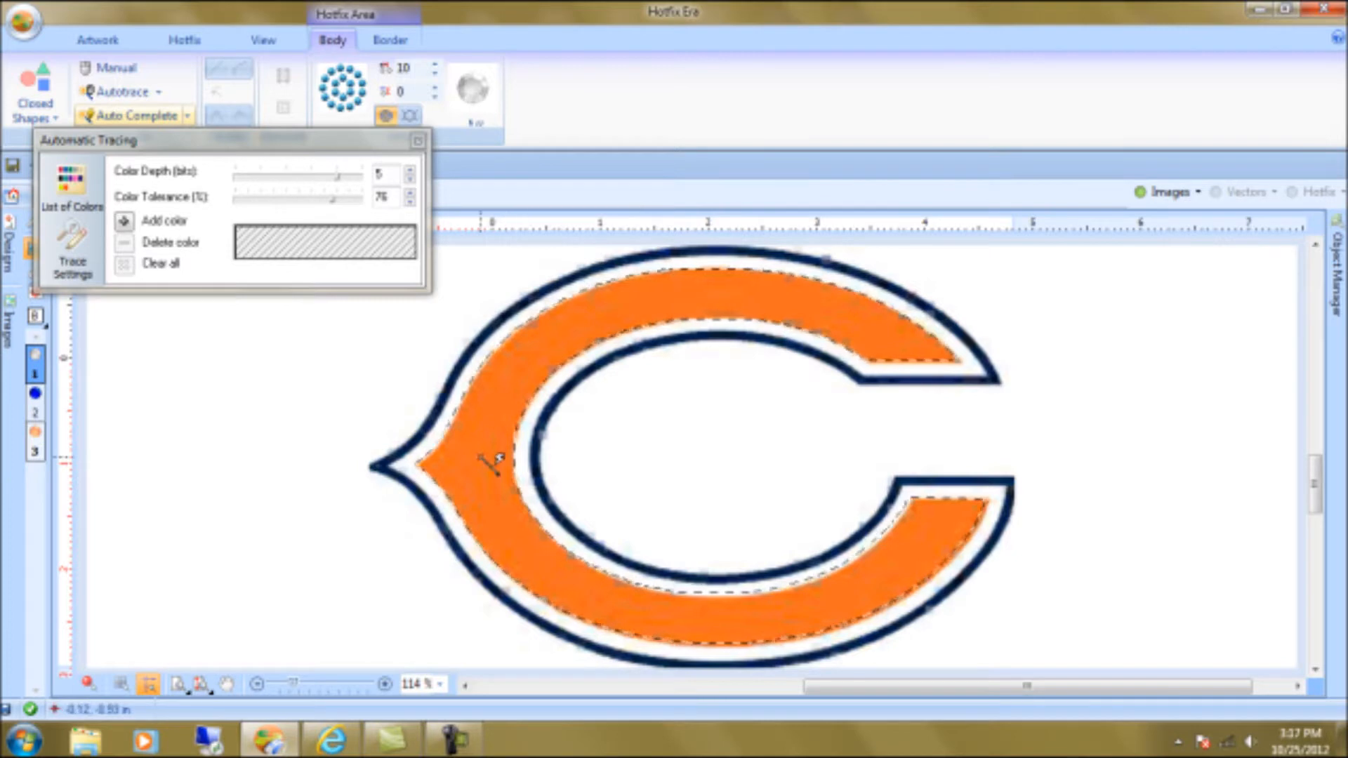
left_click(457, 488)
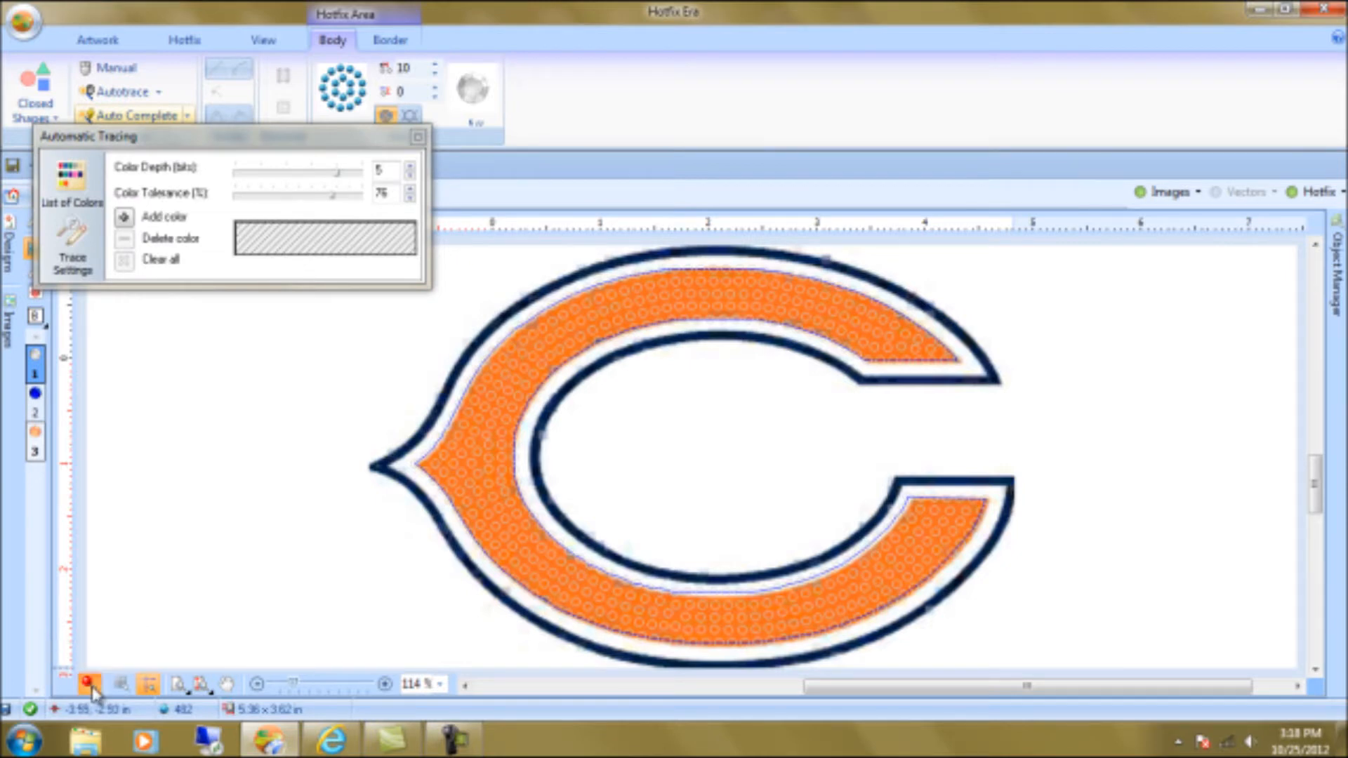
Turn on the realistic stone display, select the new area and assign it the orange Sun stone, number 3
left_click(89, 685)
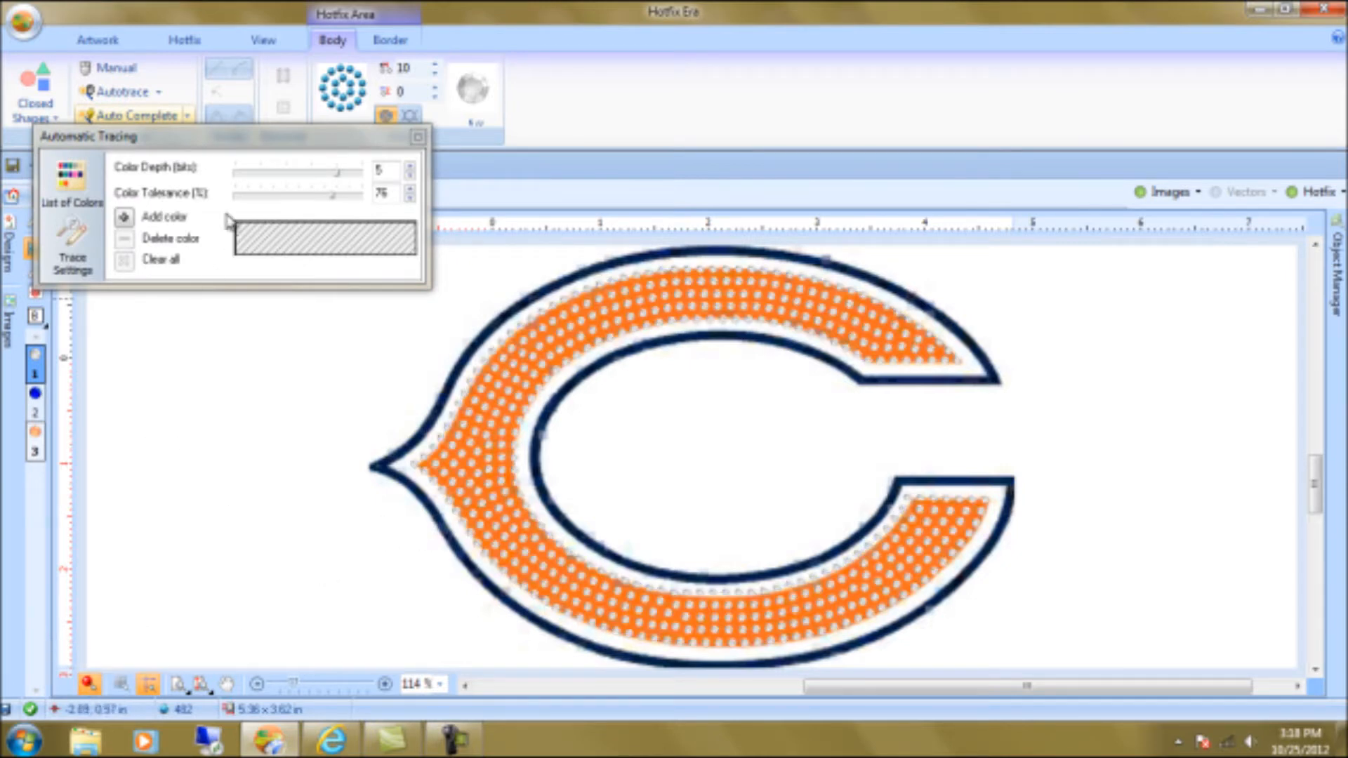
left_click_drag(211, 144, 319, 134)
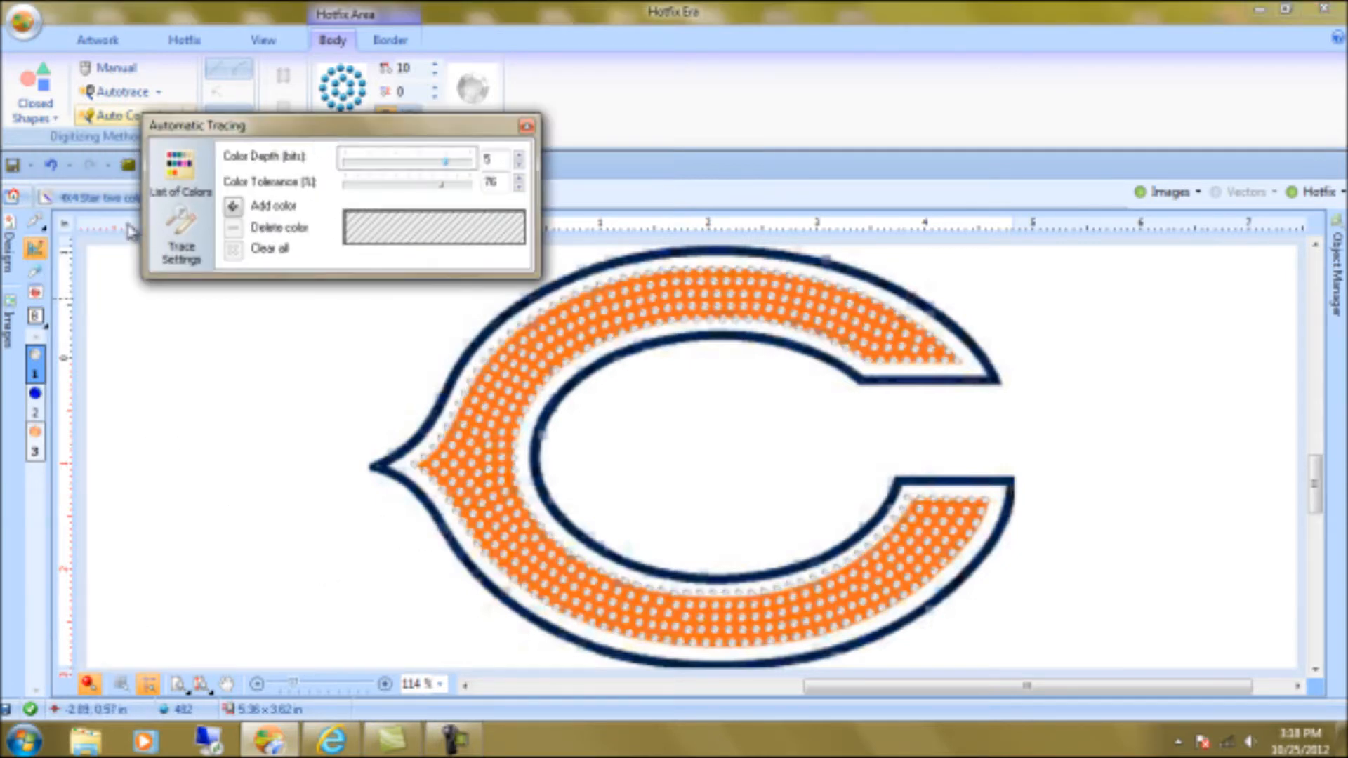
left_click(38, 221)
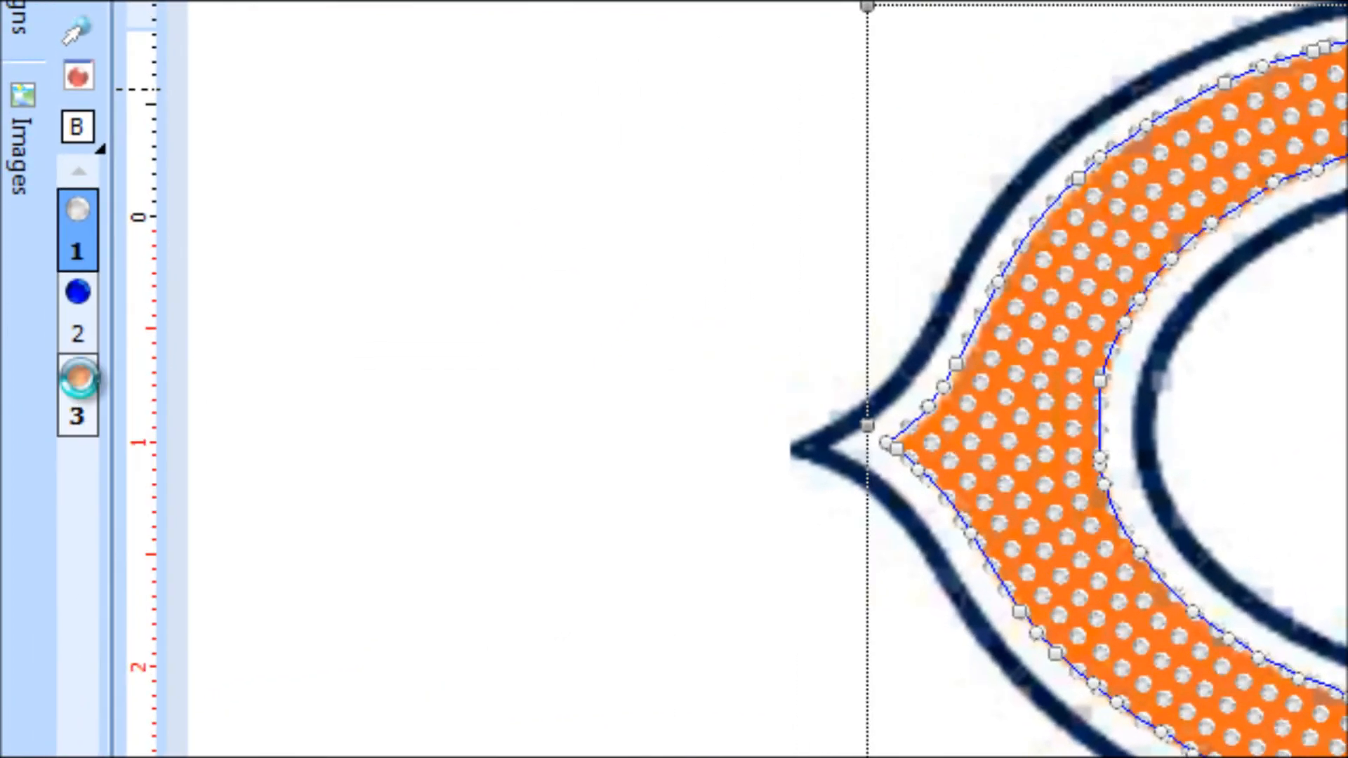
left_click(65, 399)
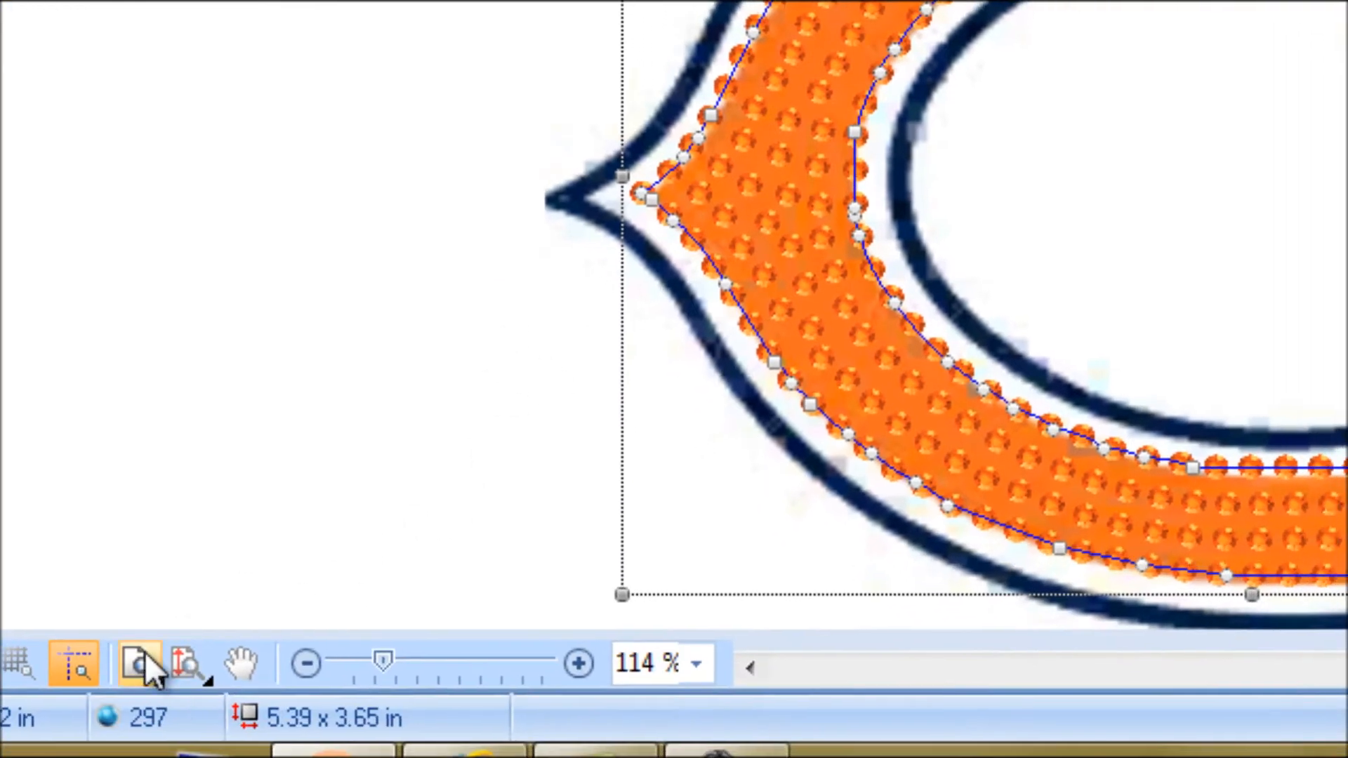
Inspect the stones at the C's pointed tip and increase the area's stone offset from the outline to 16
left_click(226, 750)
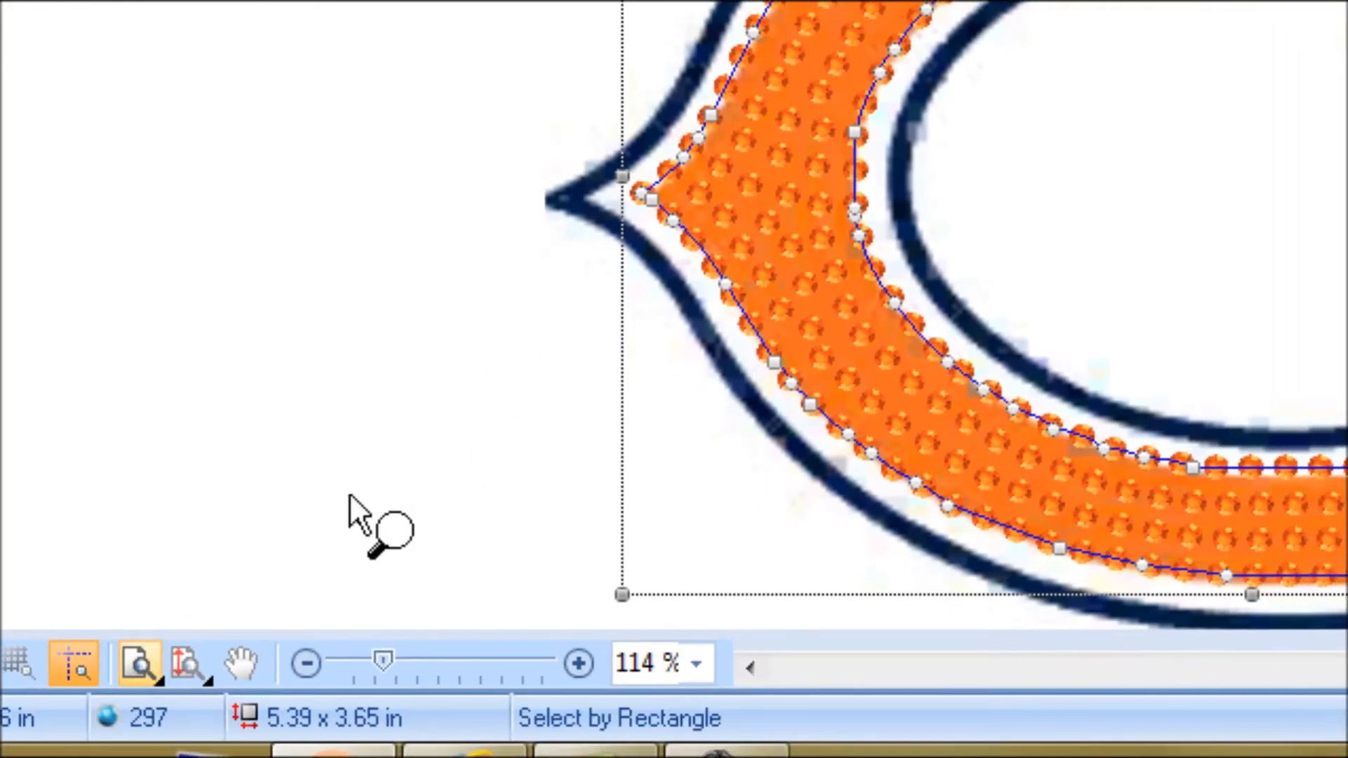
left_click_drag(434, 48, 804, 351)
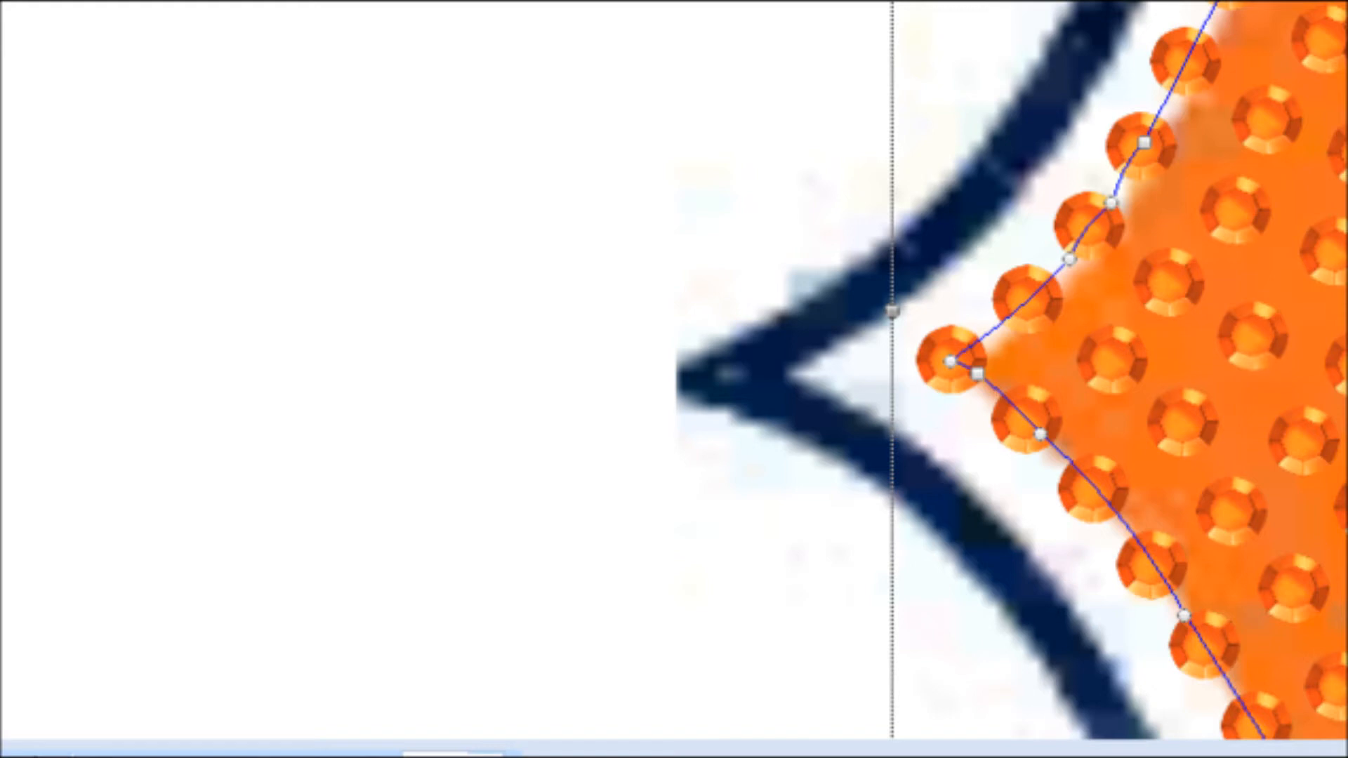
left_click(3, 755)
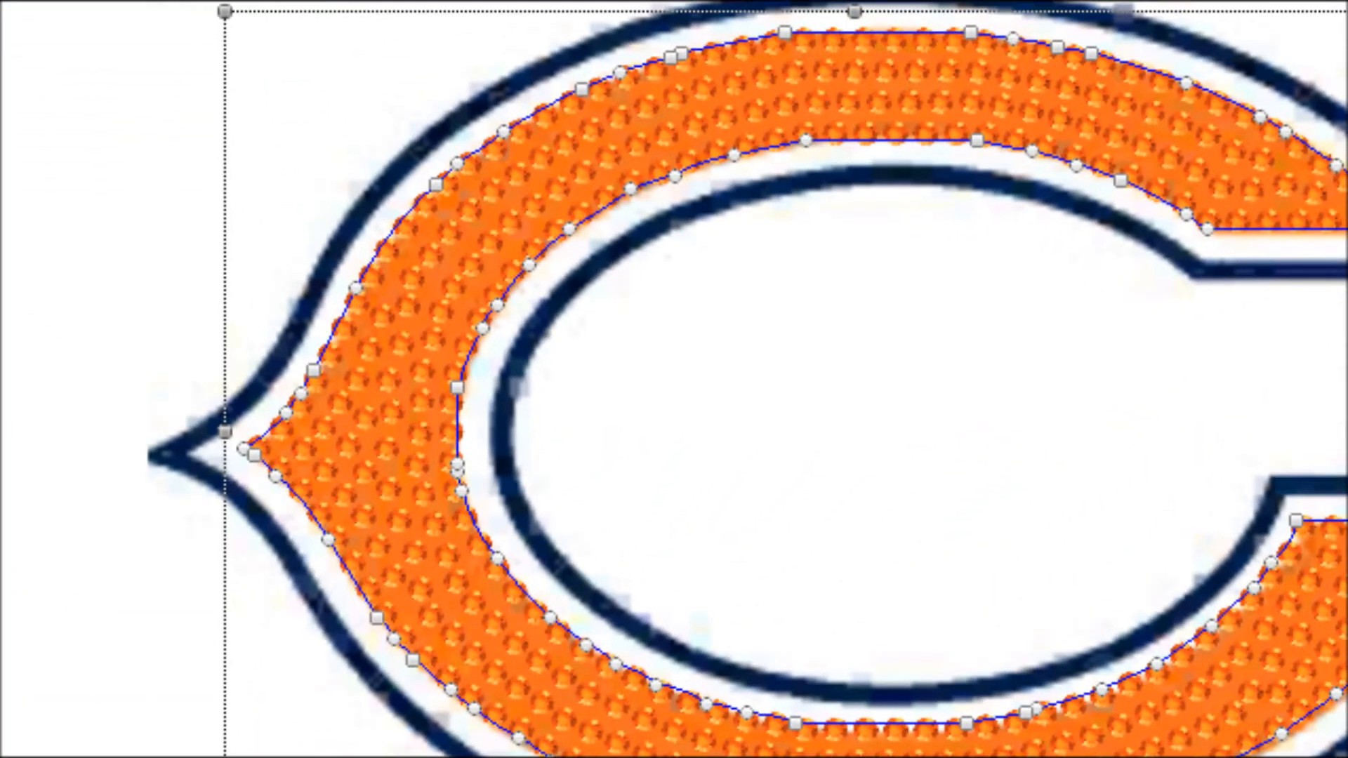
left_click_drag(133, 325, 492, 625)
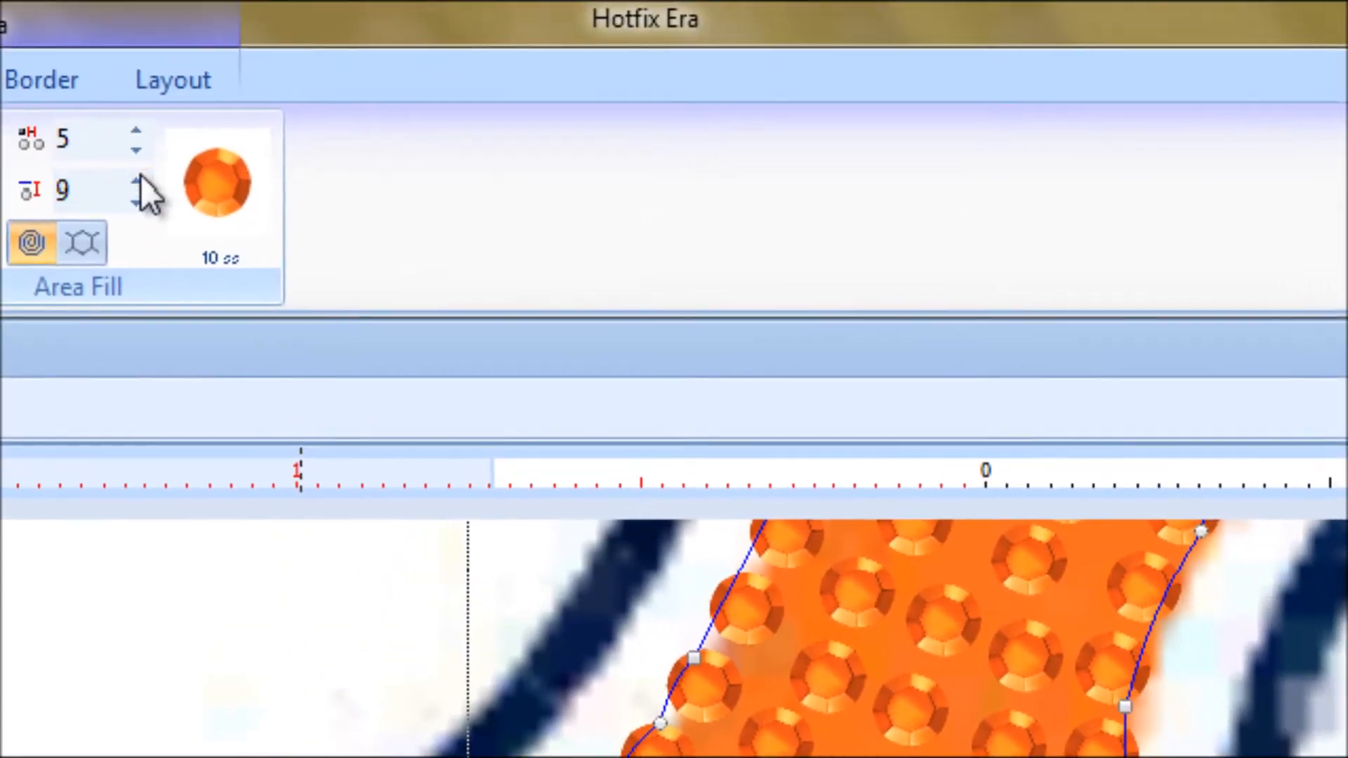
left_click(138, 180)
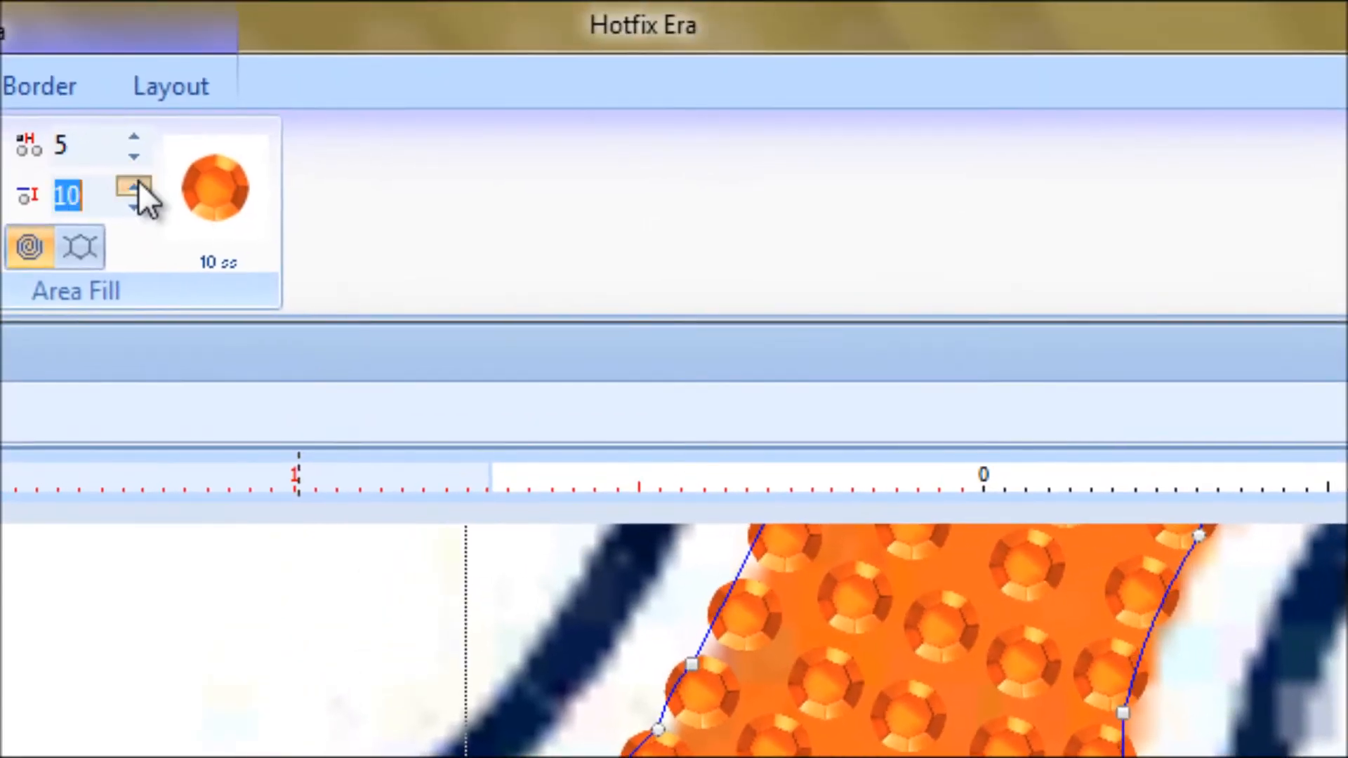
left_click(137, 180)
left_click(137, 181)
left_click(138, 181)
left_click(137, 181)
left_click(137, 181)
left_click(137, 181)
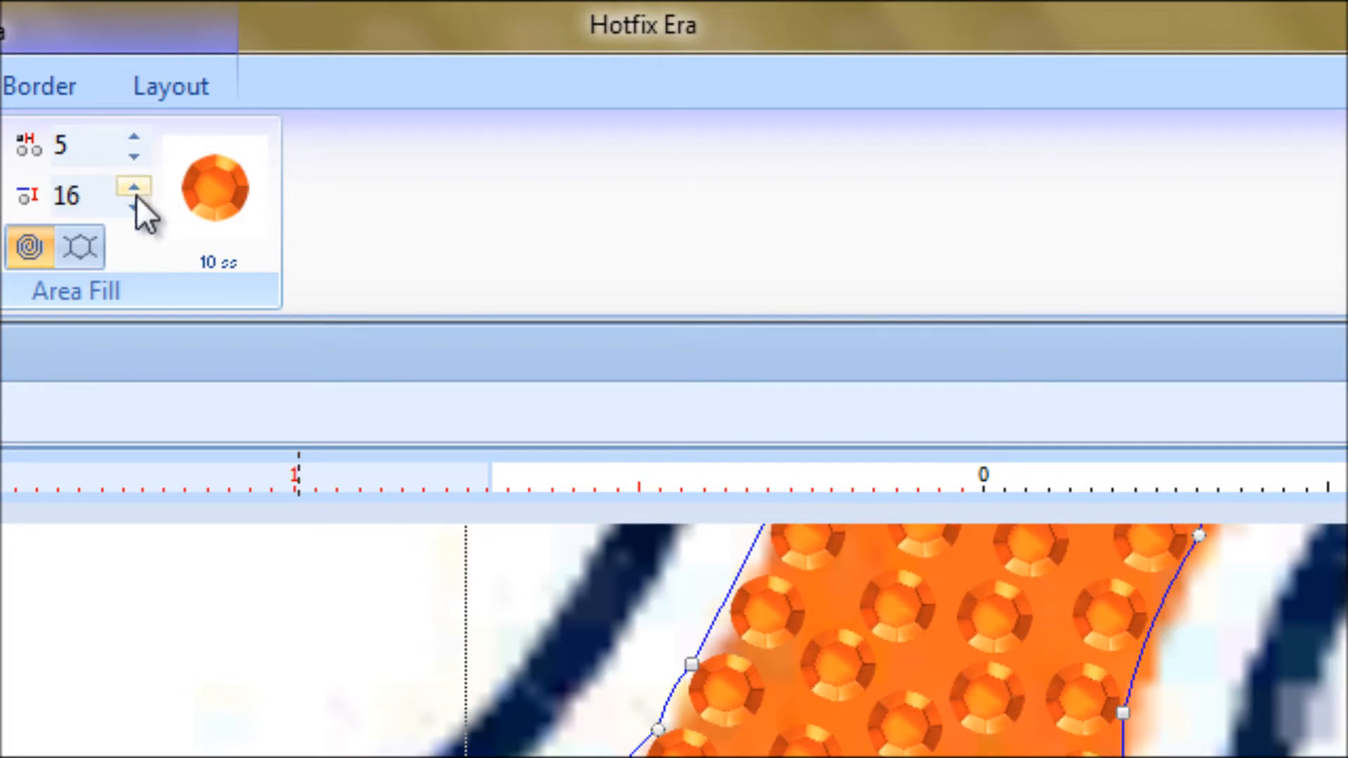
key("F4")
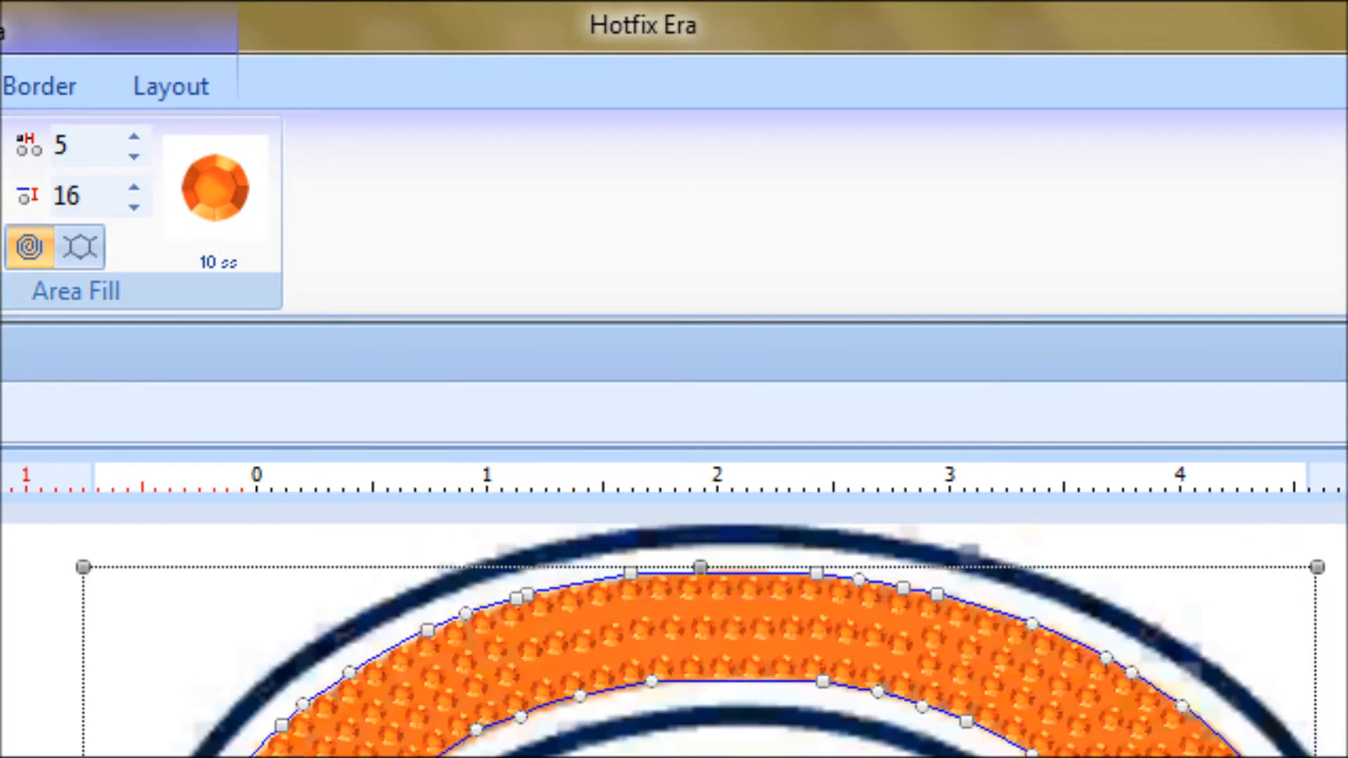
Reduce the area's stone offset from the outline to 14 and hide the logo image
left_click(134, 207)
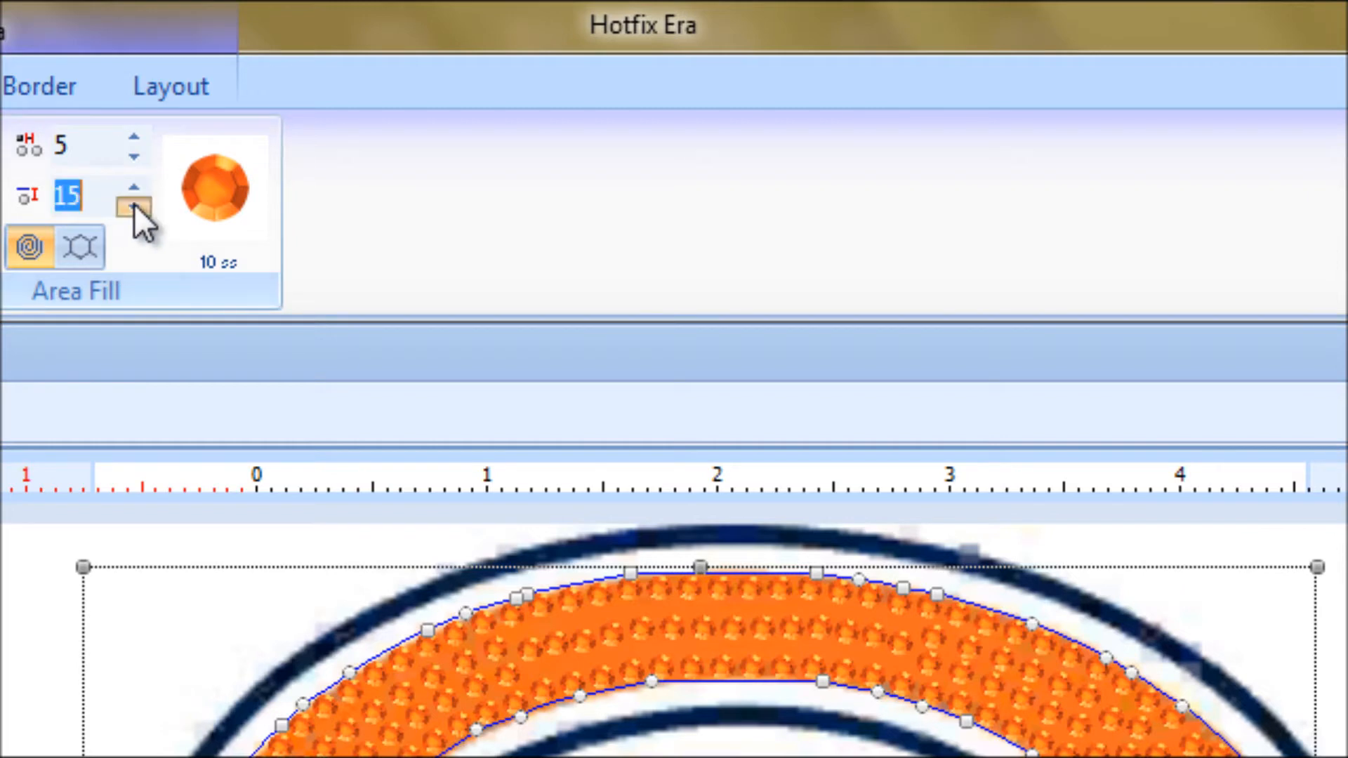
left_click(134, 207)
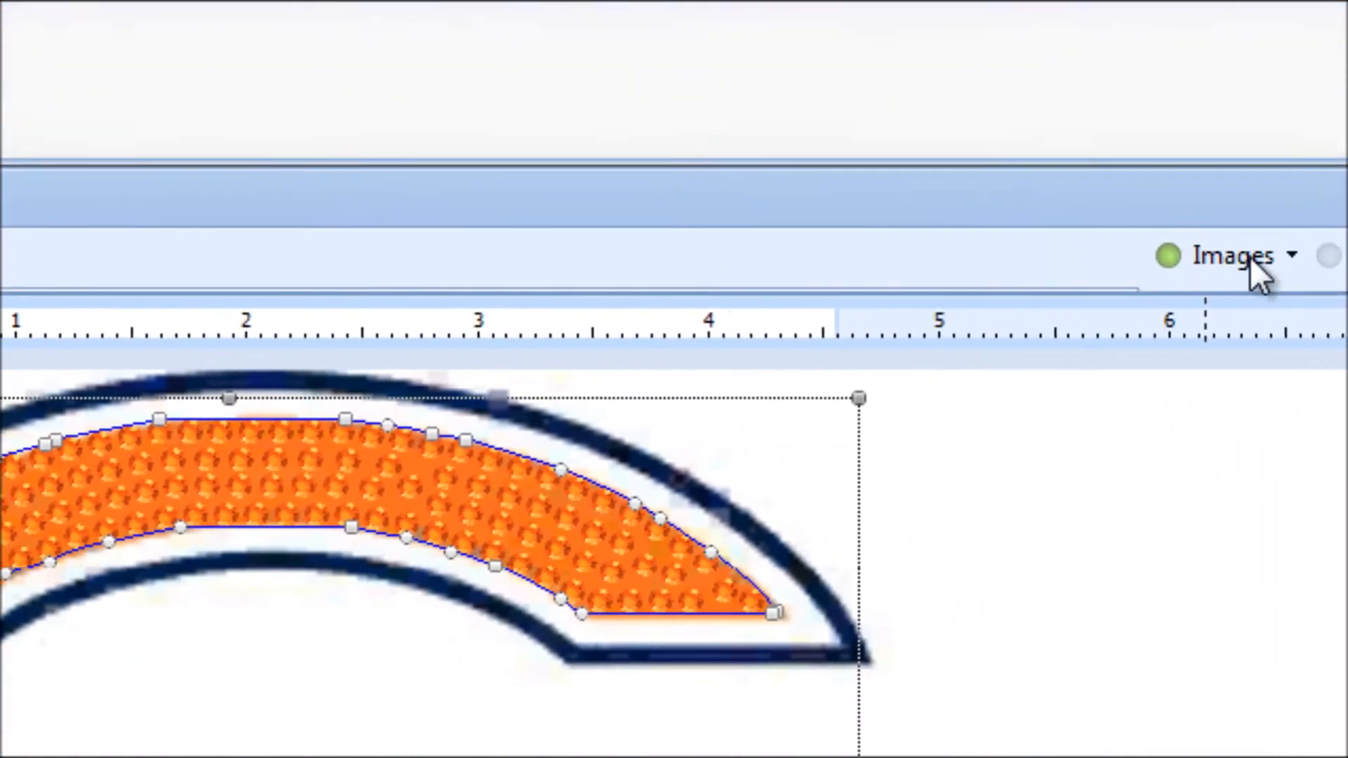
left_click(1249, 257)
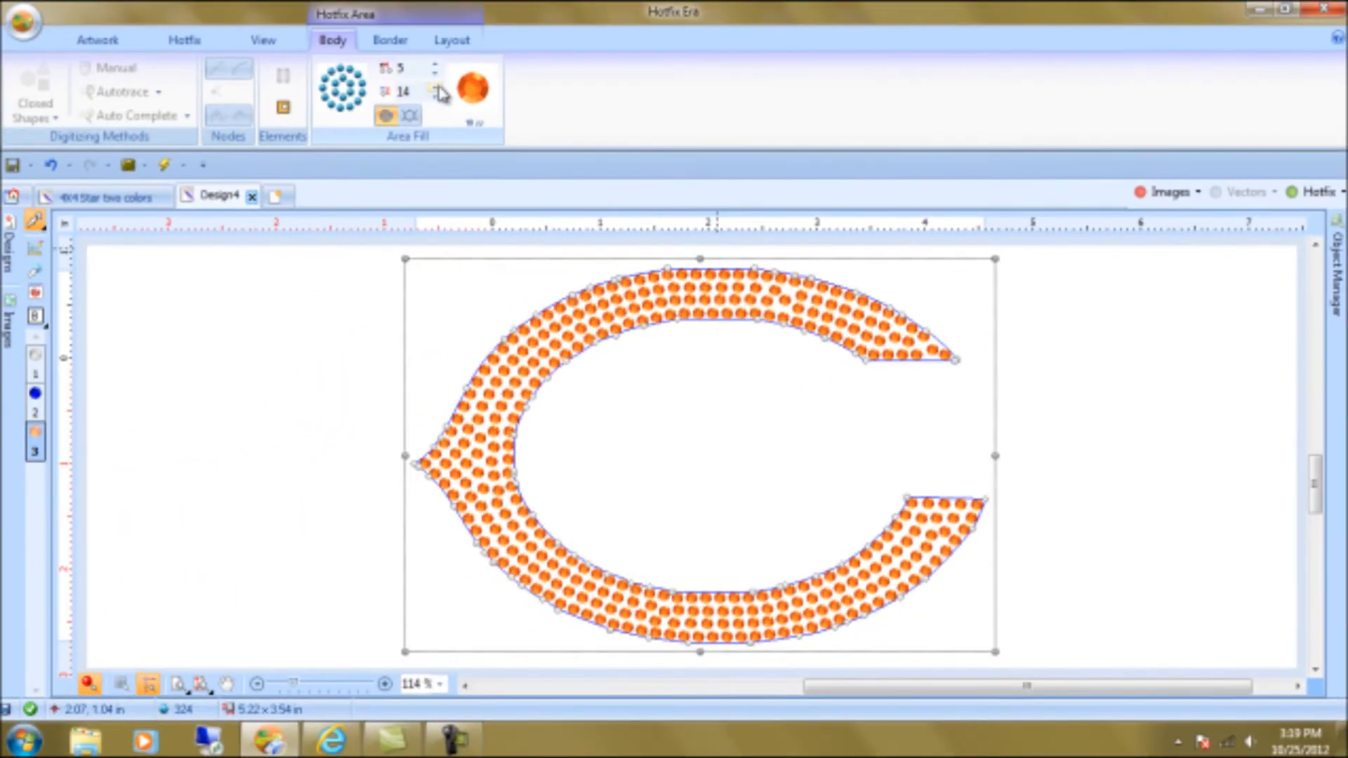
Try a stone offset of 16 on the orange area again, and settle on an offset of 11
left_click(436, 87)
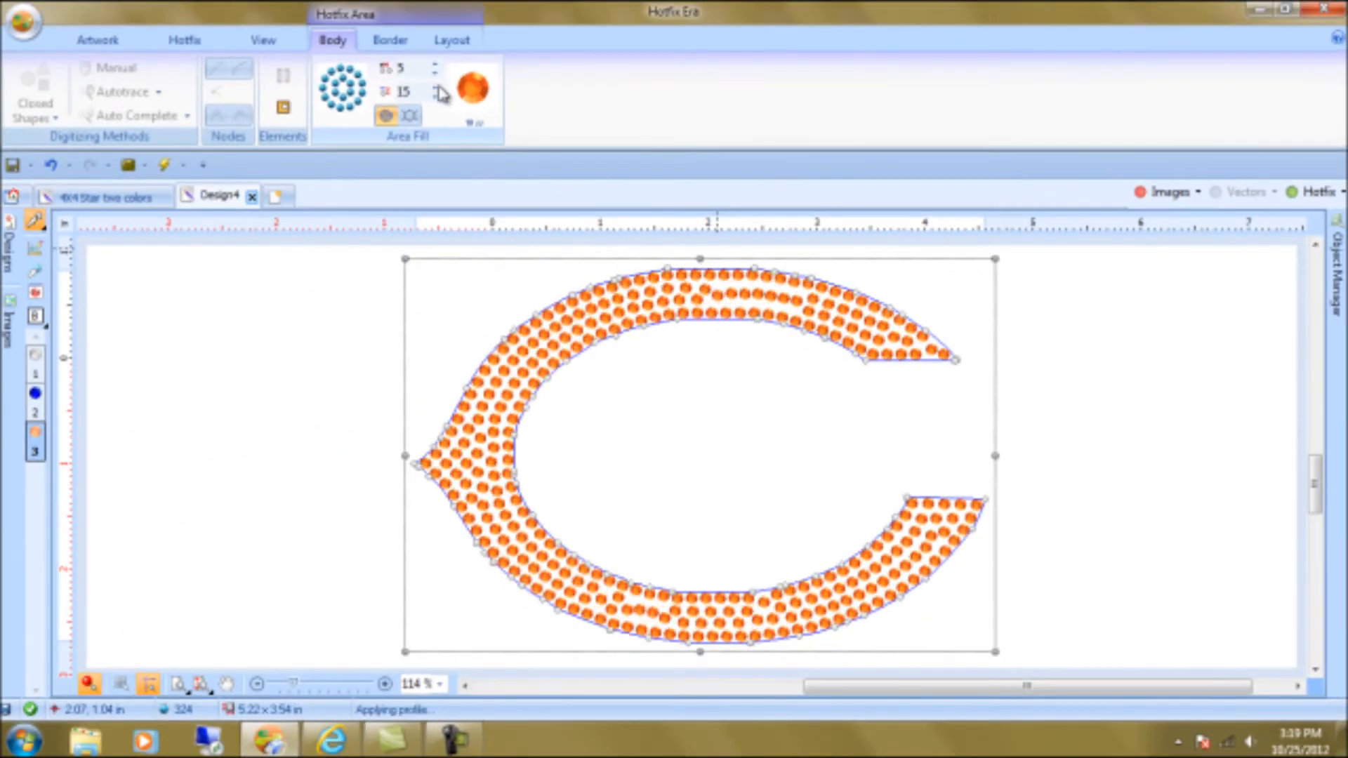
left_click(435, 87)
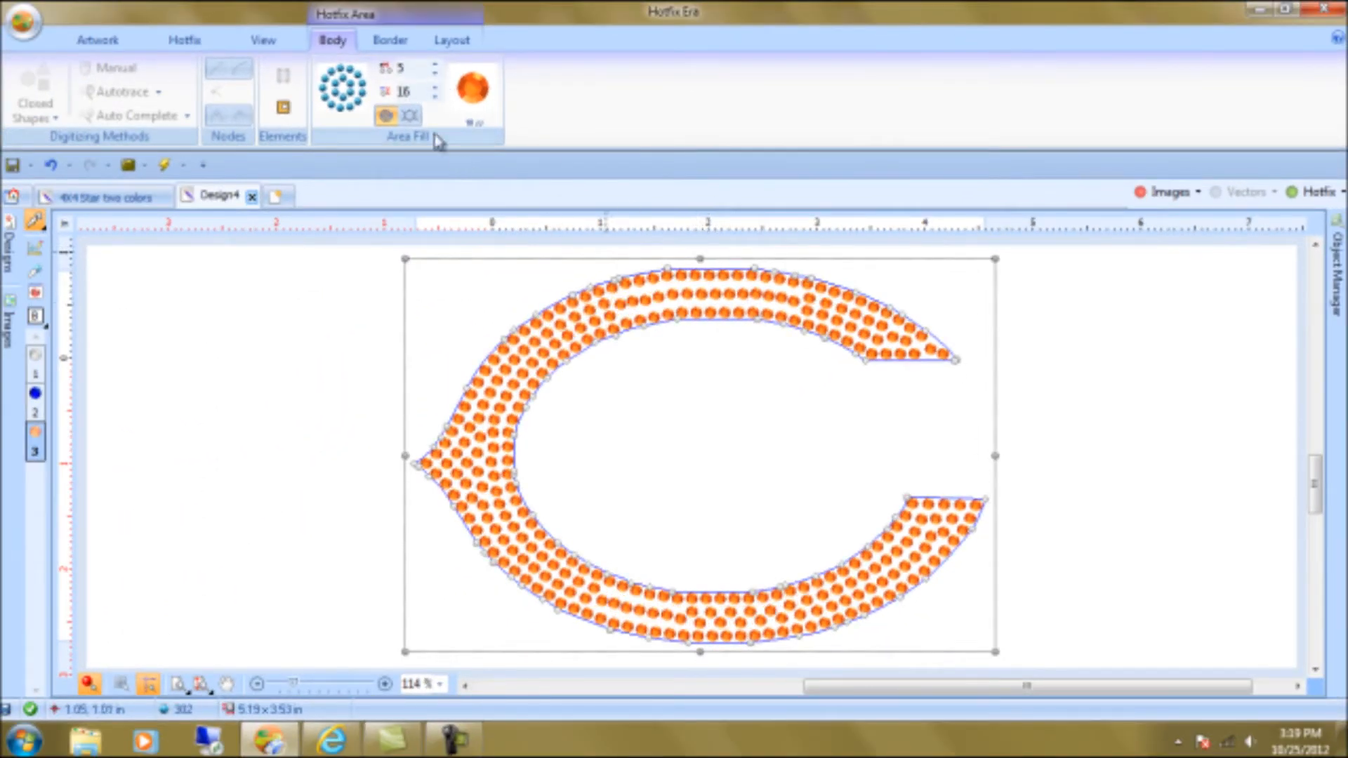
left_click(435, 96)
left_click(435, 96)
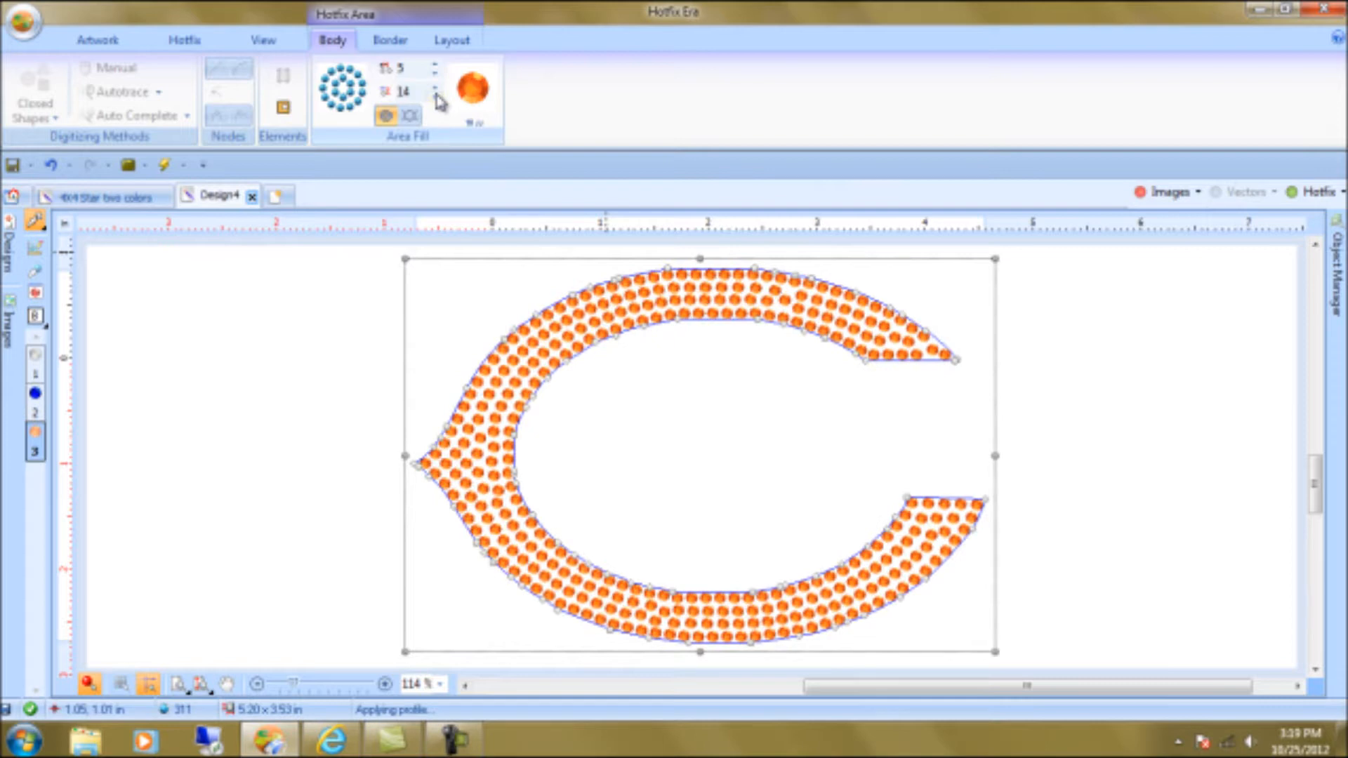
left_click(437, 97)
left_click(436, 96)
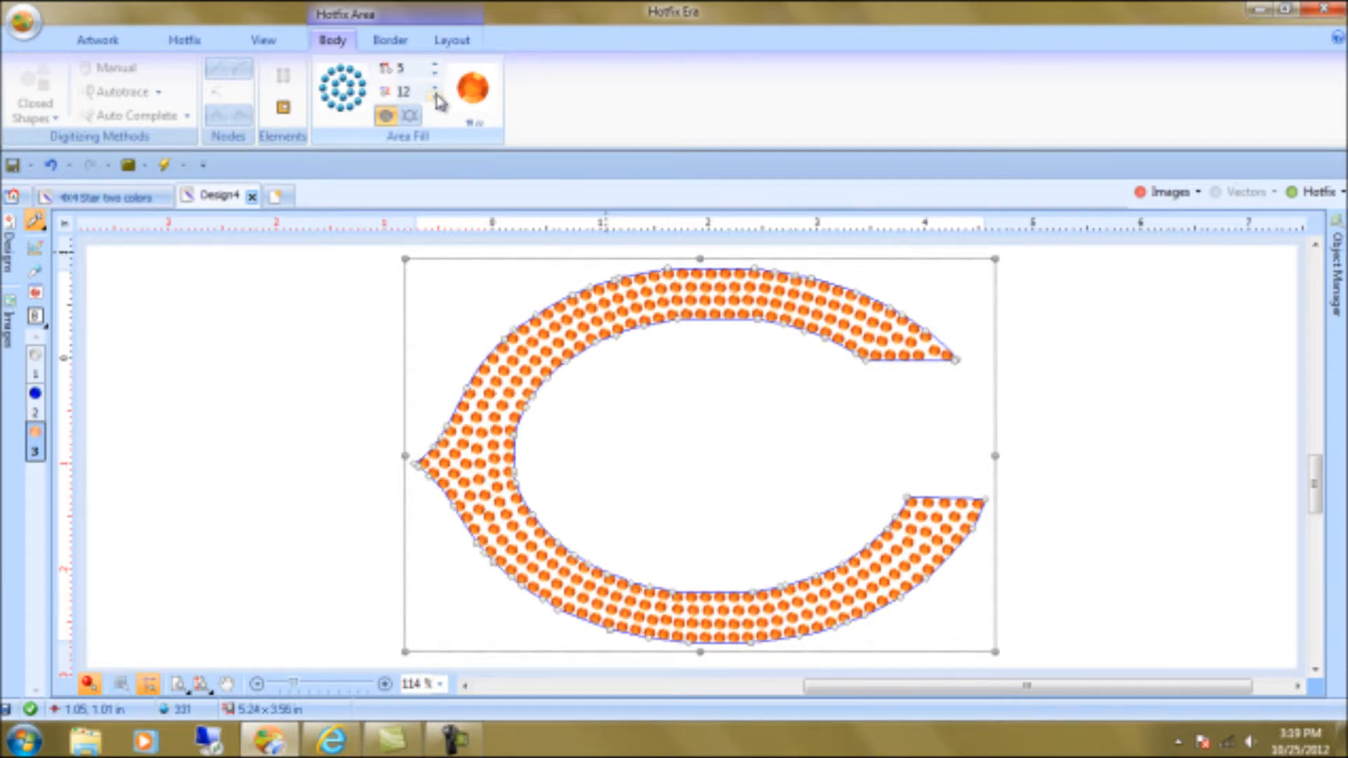
left_click(437, 97)
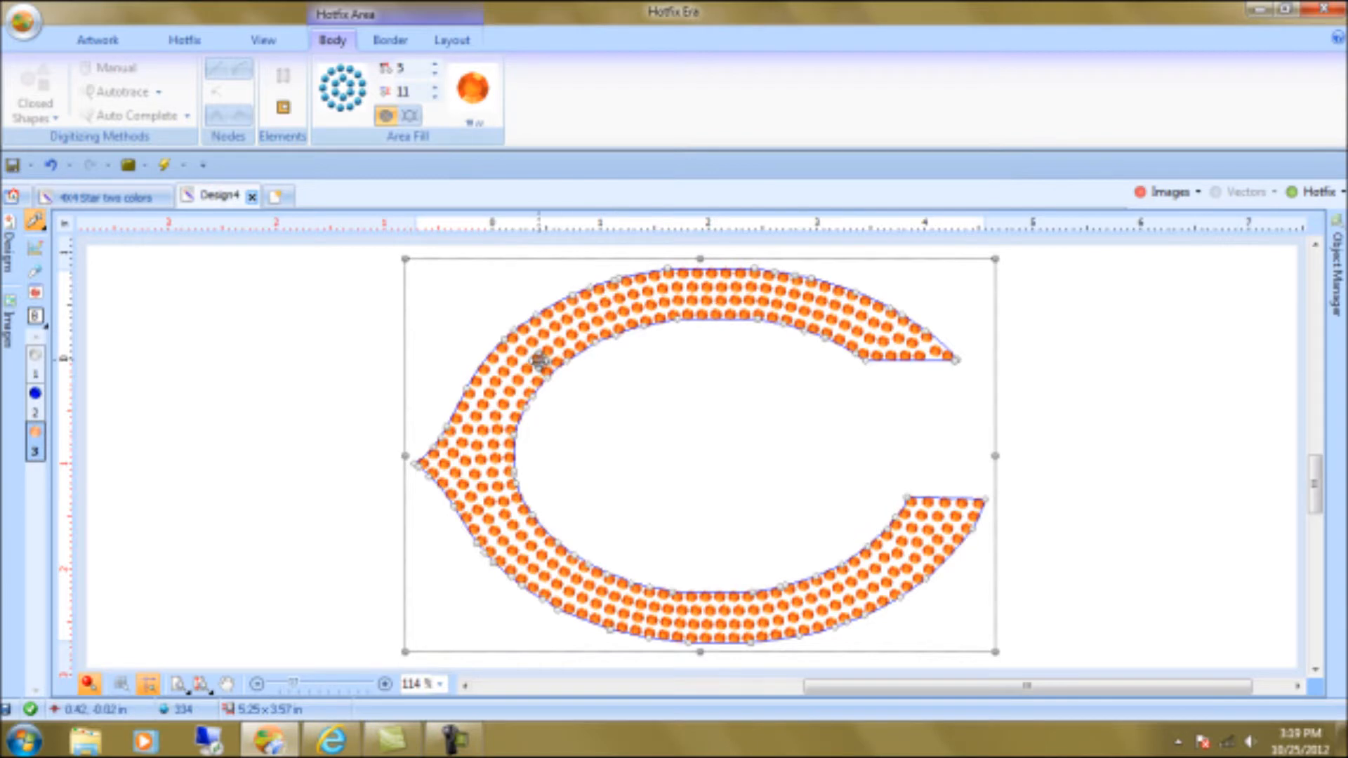
Compare the stone layout with the logo image by toggling the image's visibility, leave it hidden and deselect the area
left_click(1168, 197)
left_click(1169, 198)
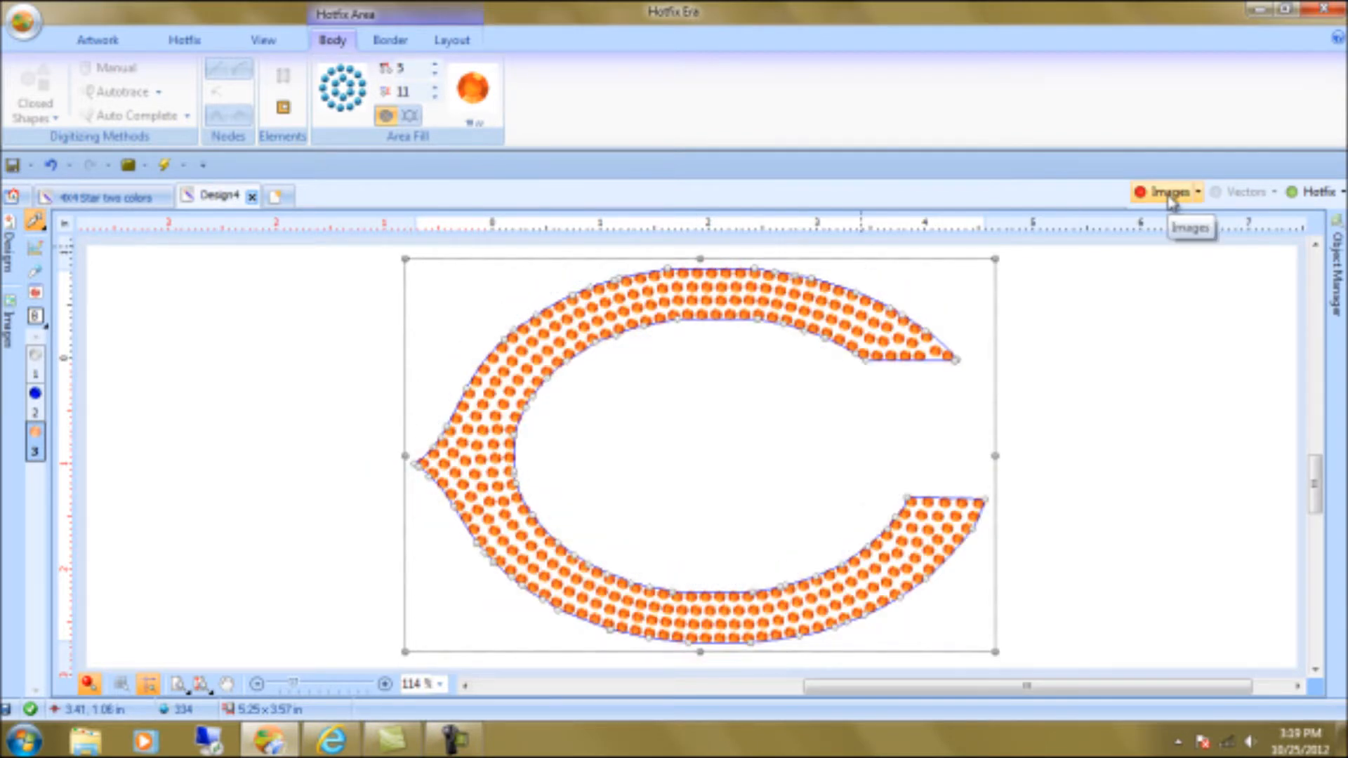
left_click(1169, 198)
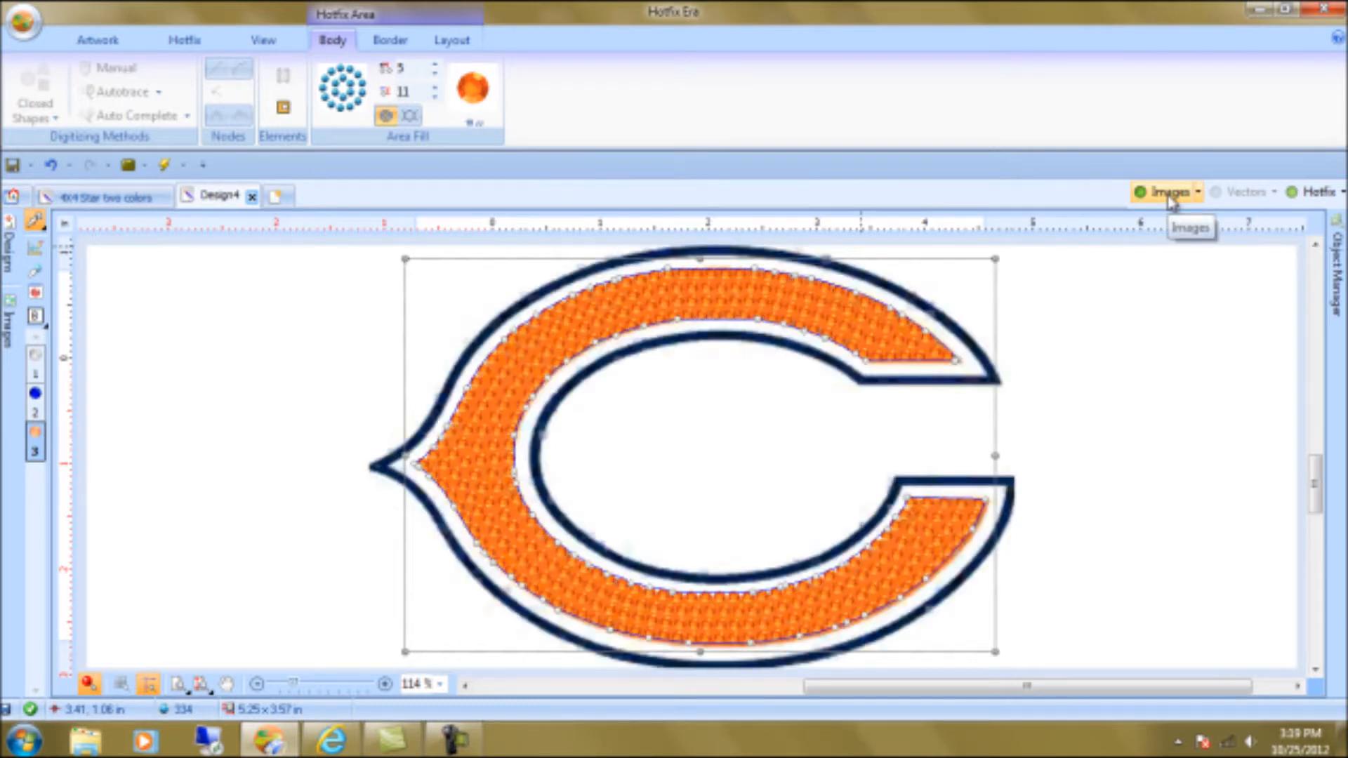
left_click(1169, 199)
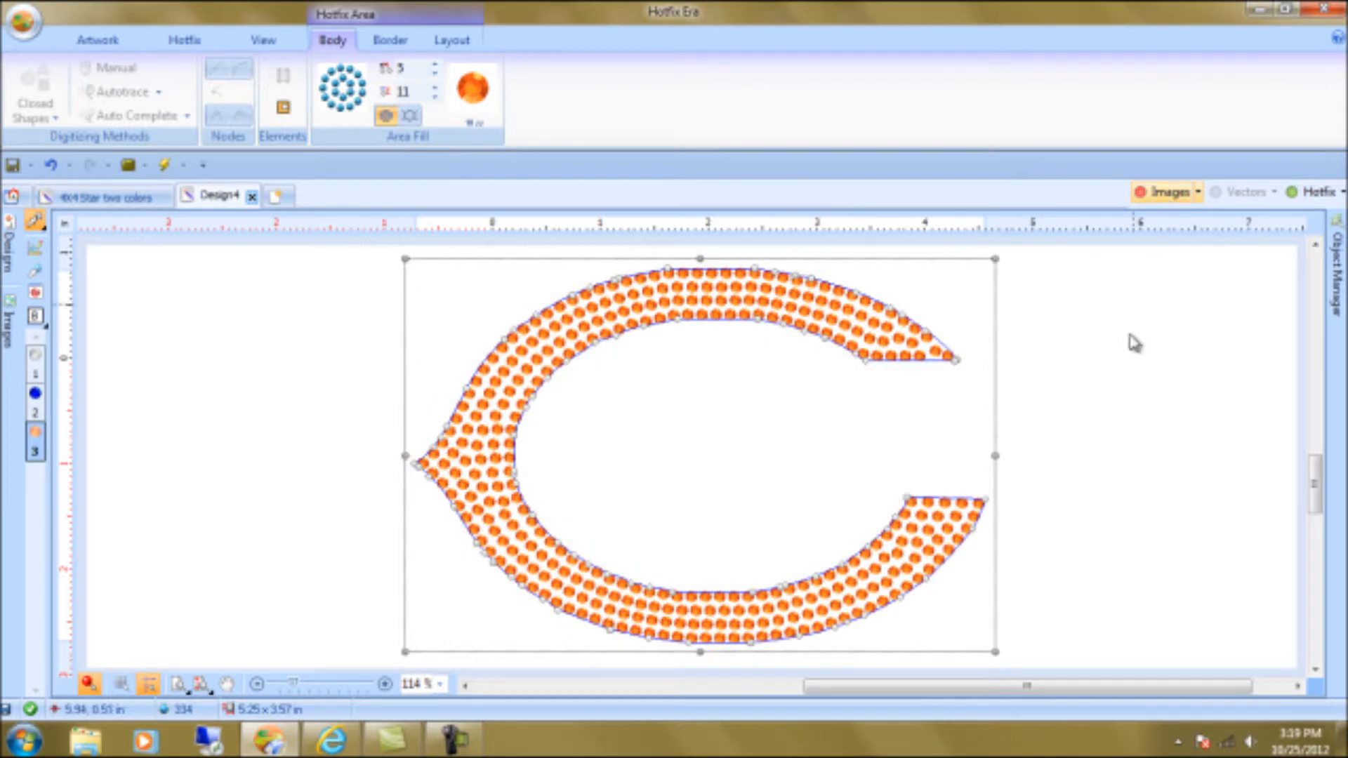
left_click(1111, 396)
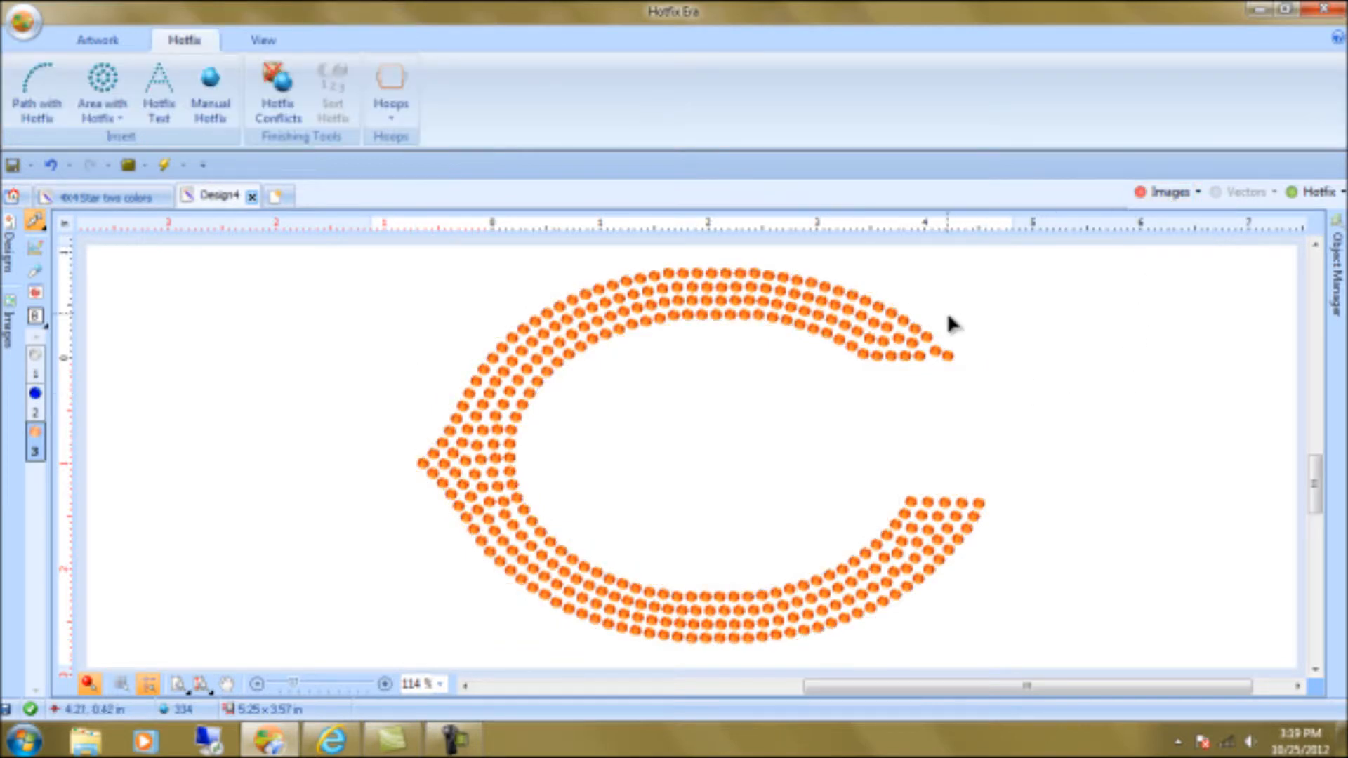
Move the misaligned stone beside the C's upper tip slightly upward into line with the outer row
scroll(933, 349, "up", 3)
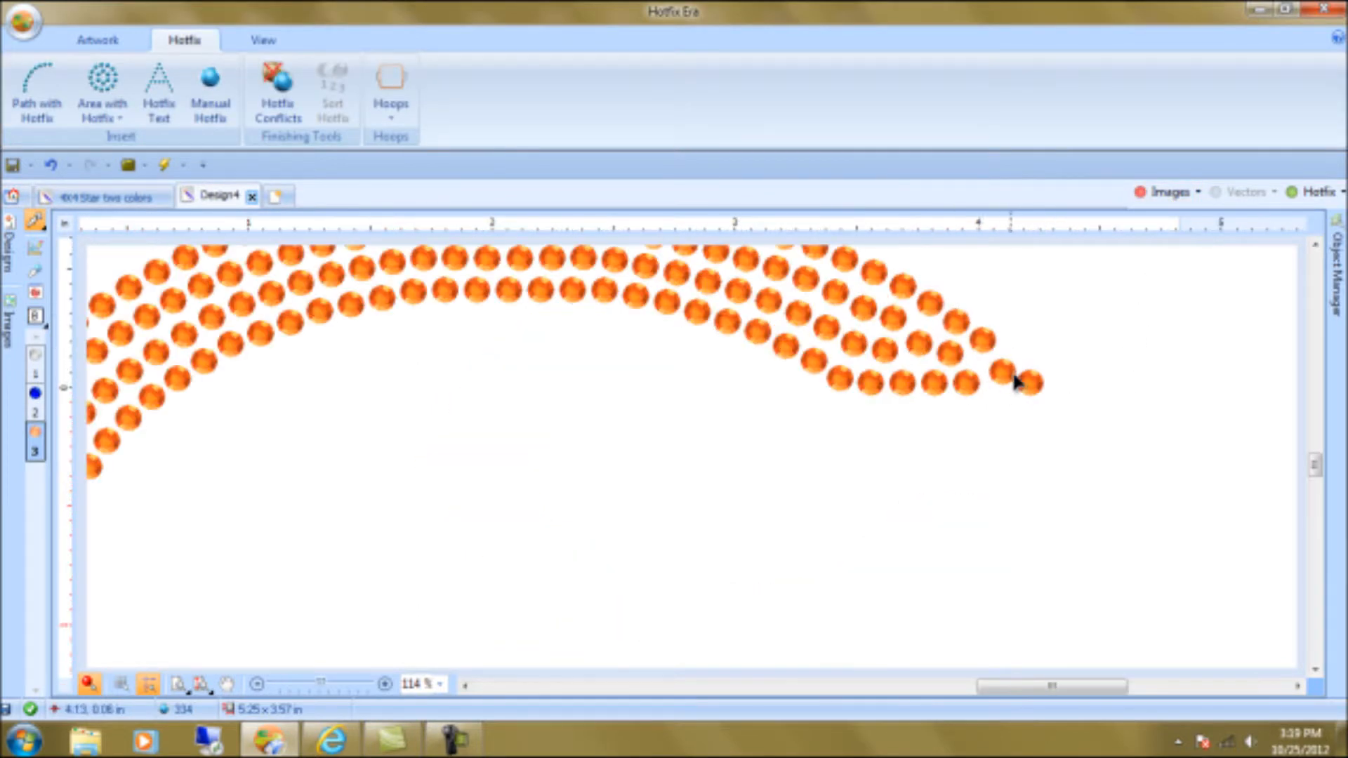
scroll(1014, 381, "up", 1)
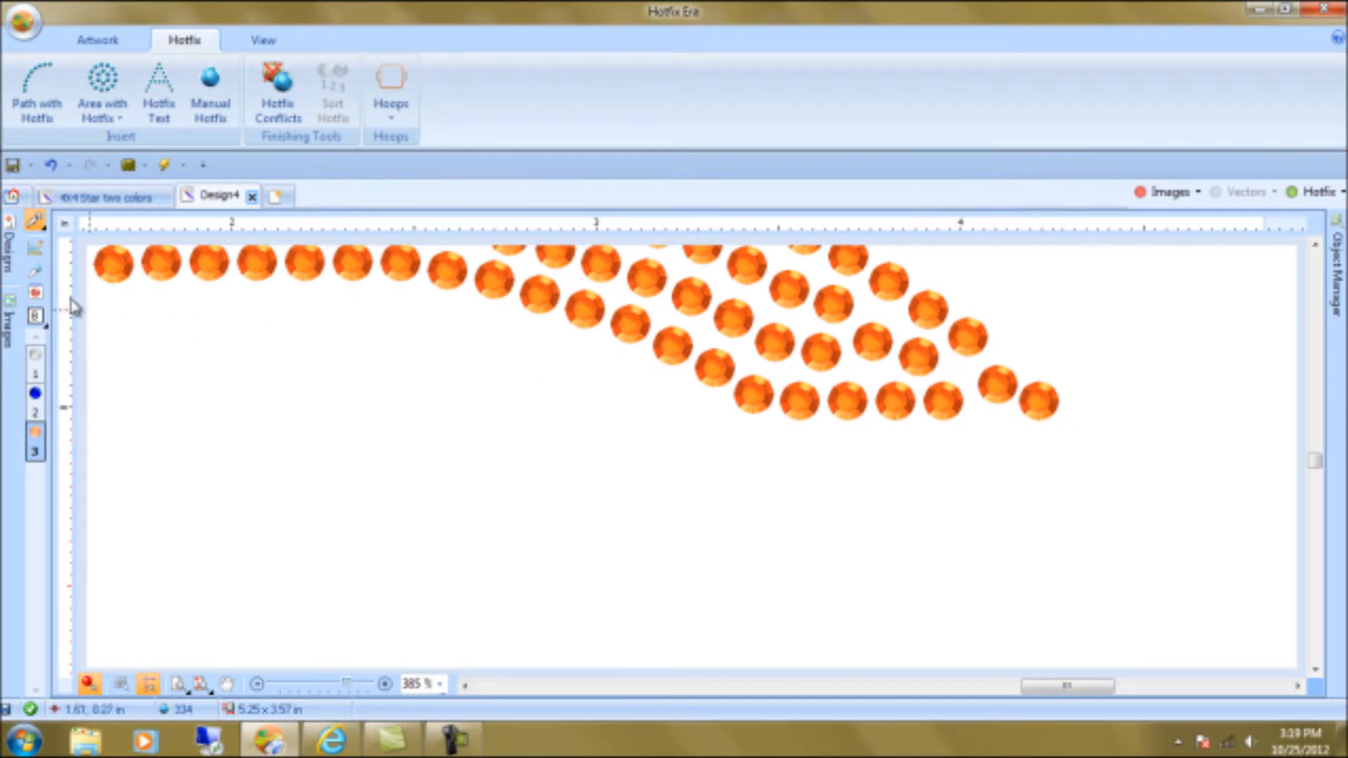
left_click(35, 274)
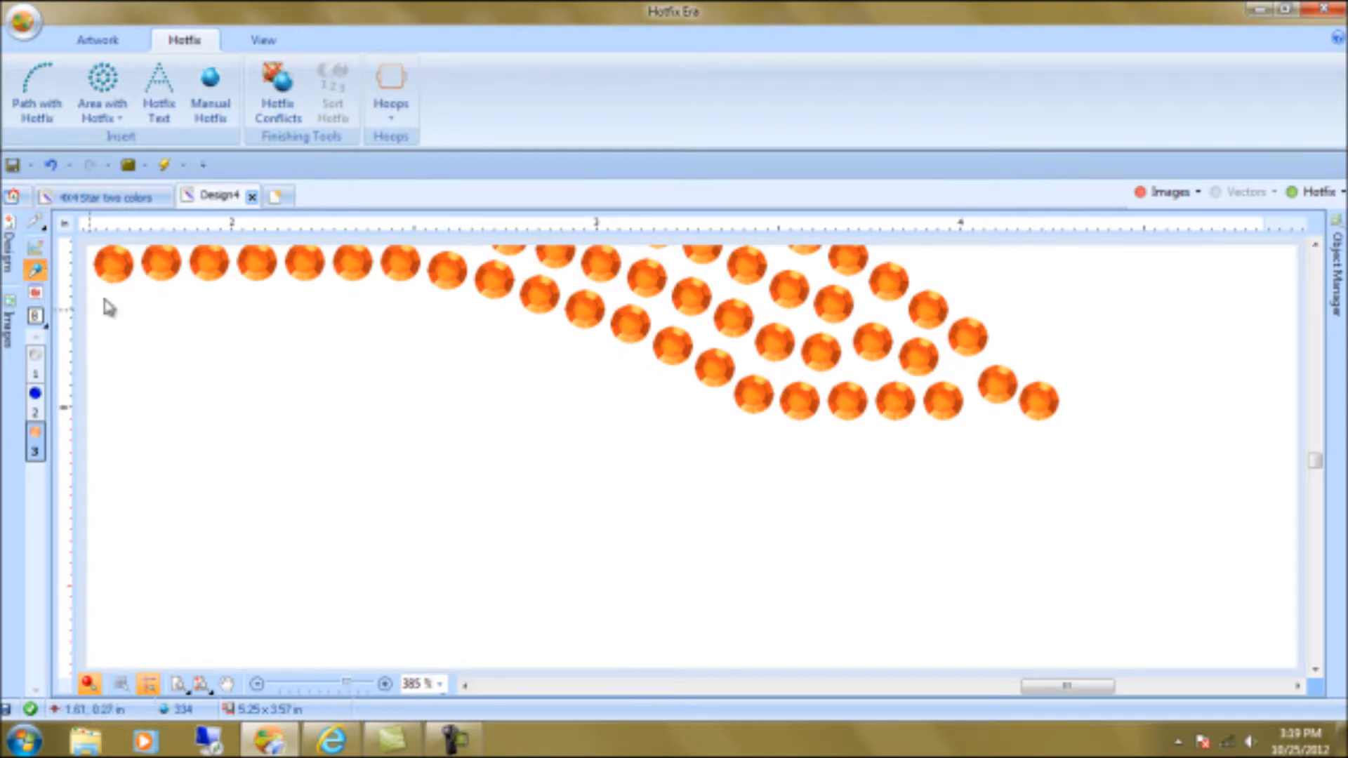
left_click_drag(996, 385, 1003, 369)
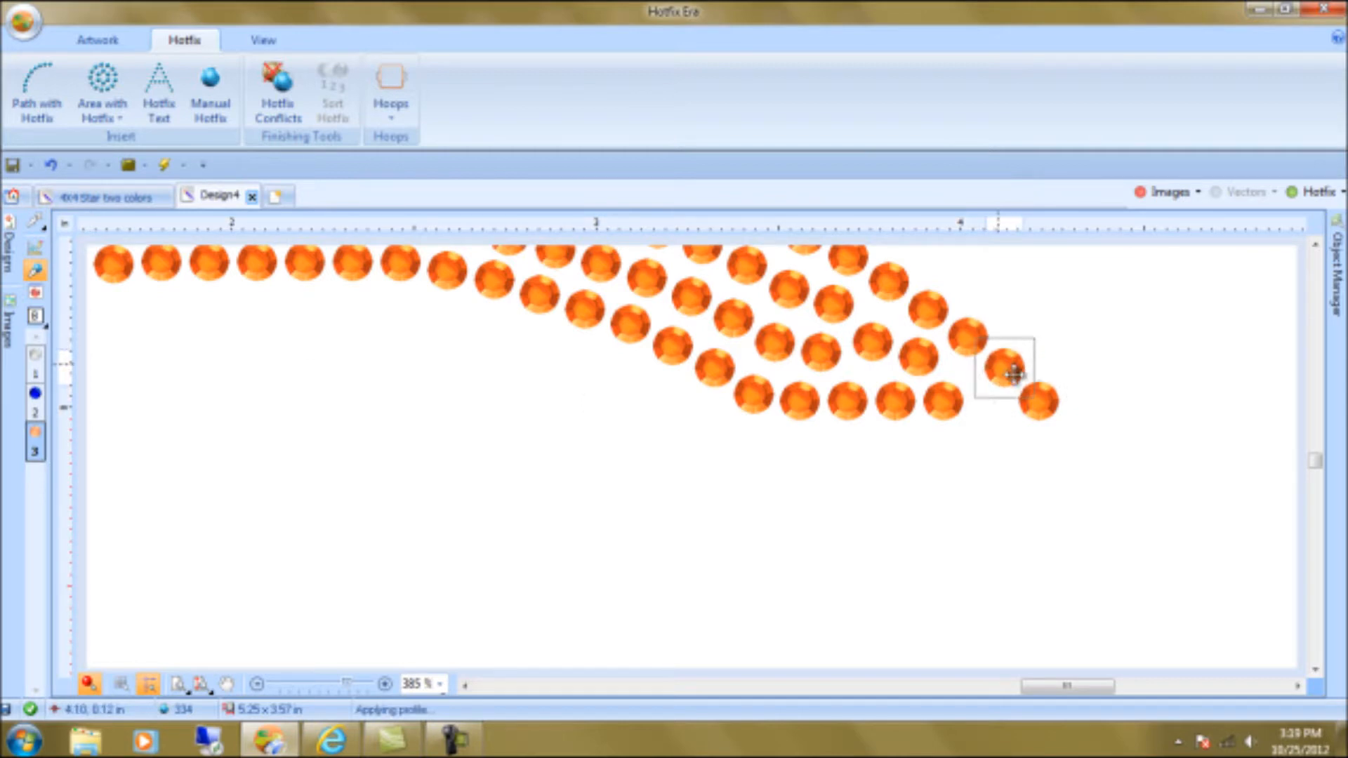
Insert an extra orange stone into the gap in the bottom row at the C's upper tip
right_click(992, 403)
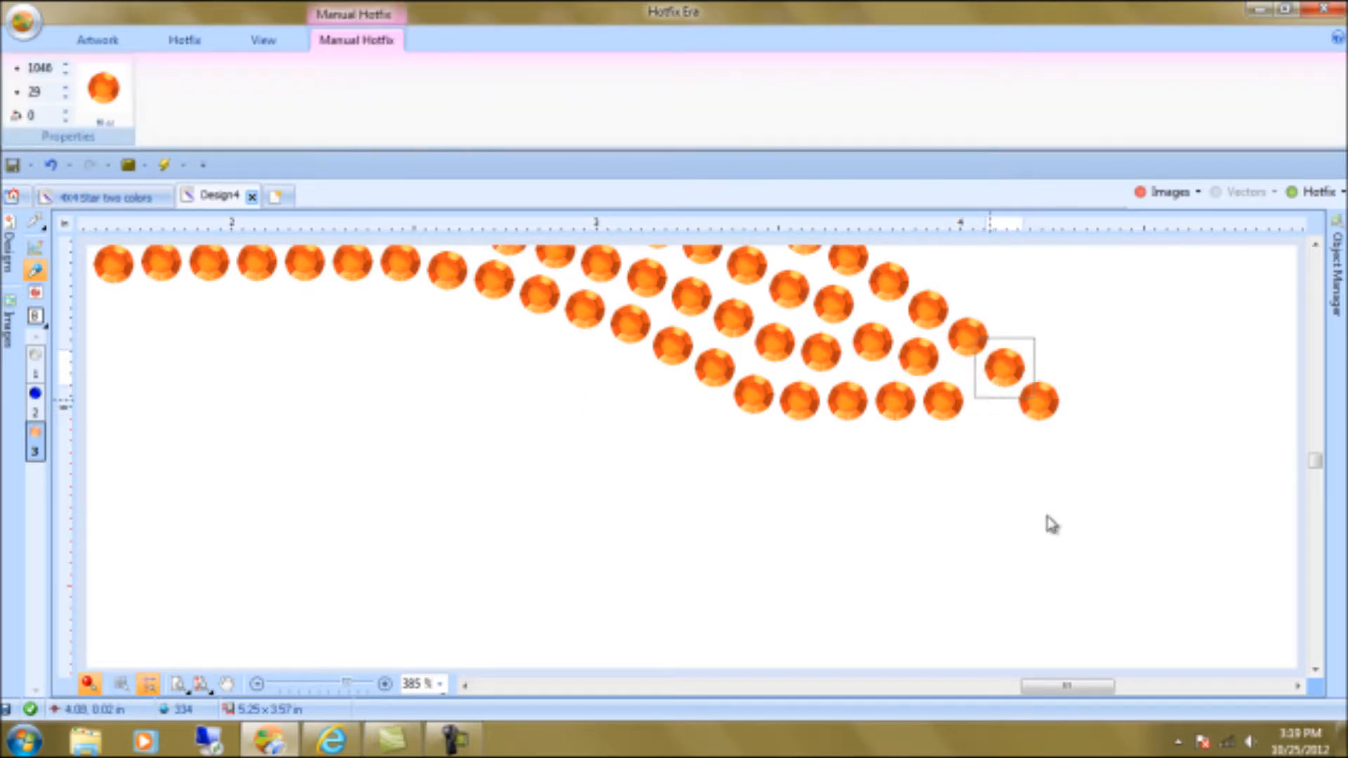
left_click(1049, 583)
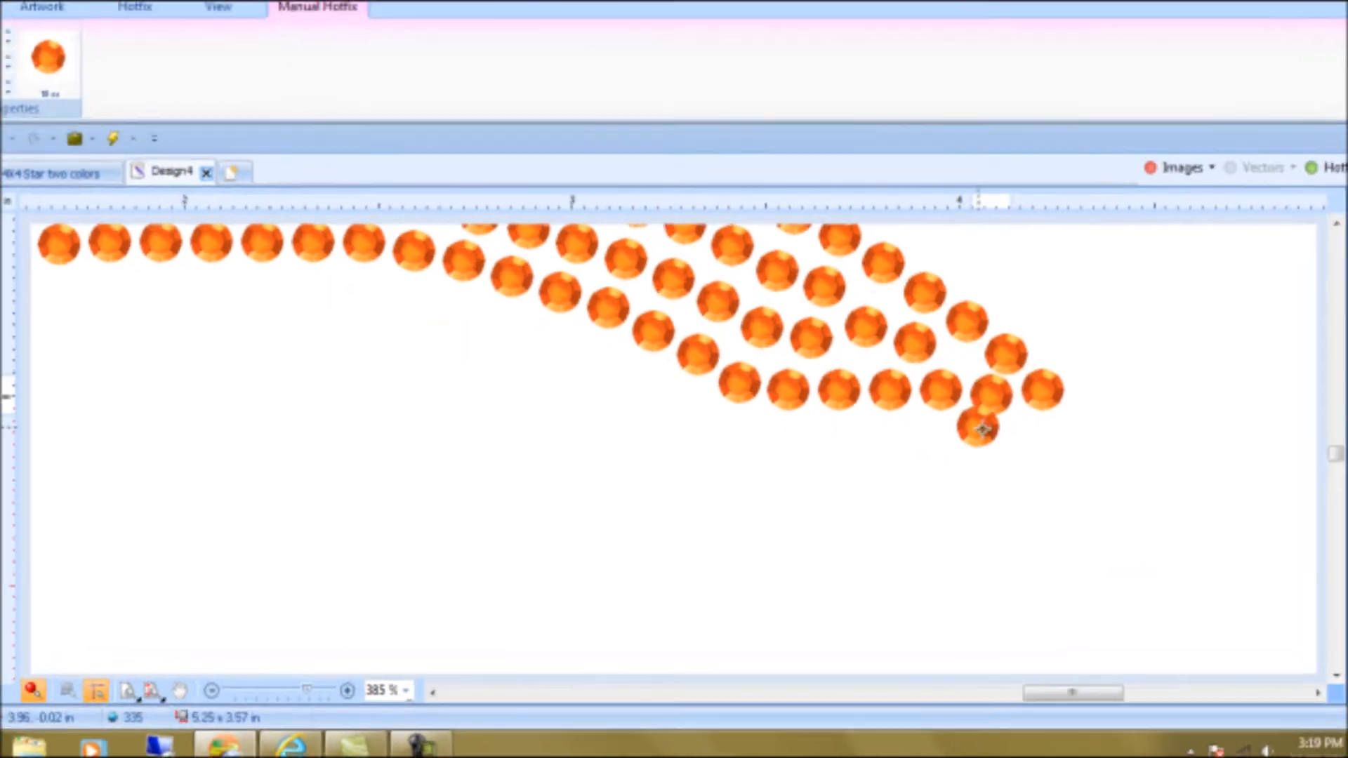
key("Escape")
Nudge the two bottom-row stones beside the new stone slightly into even spacing, then deselect
left_click_drag(949, 393, 949, 393)
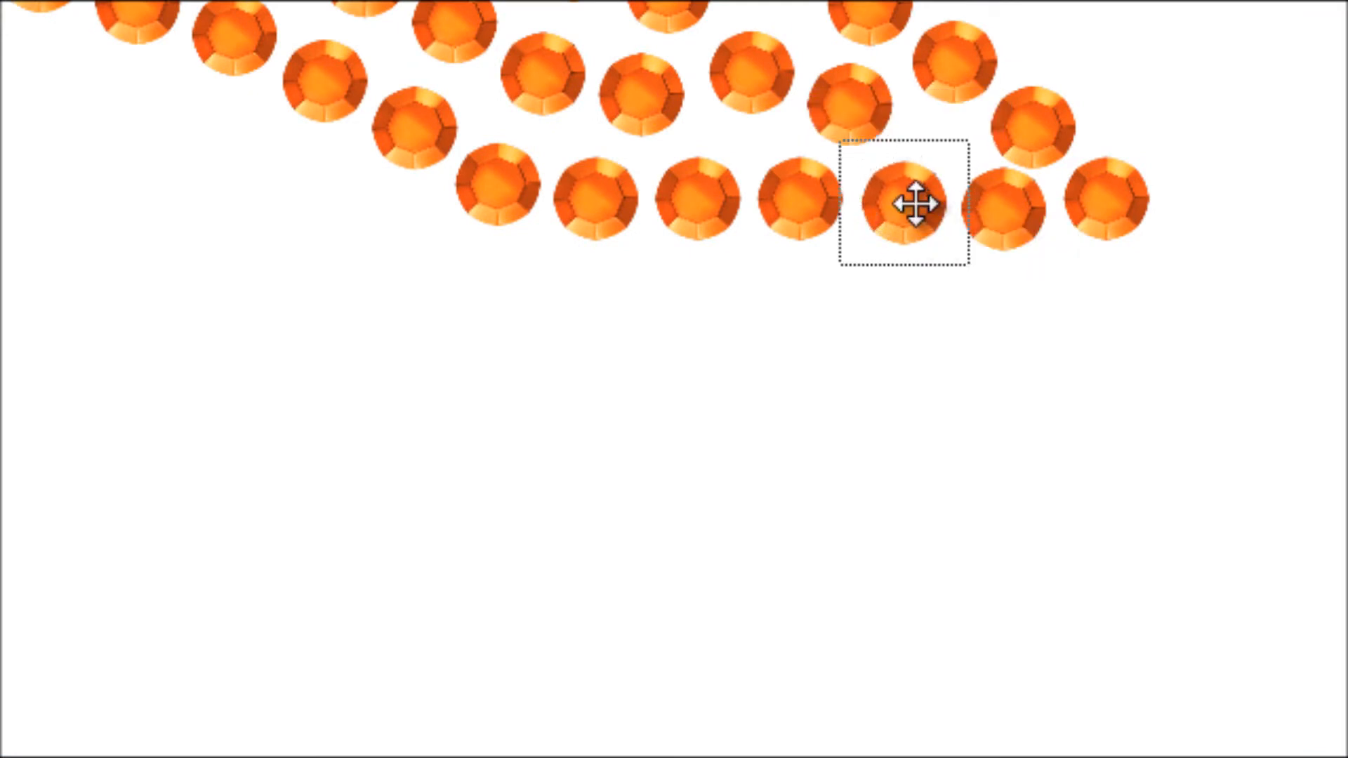
left_click_drag(806, 187, 803, 199)
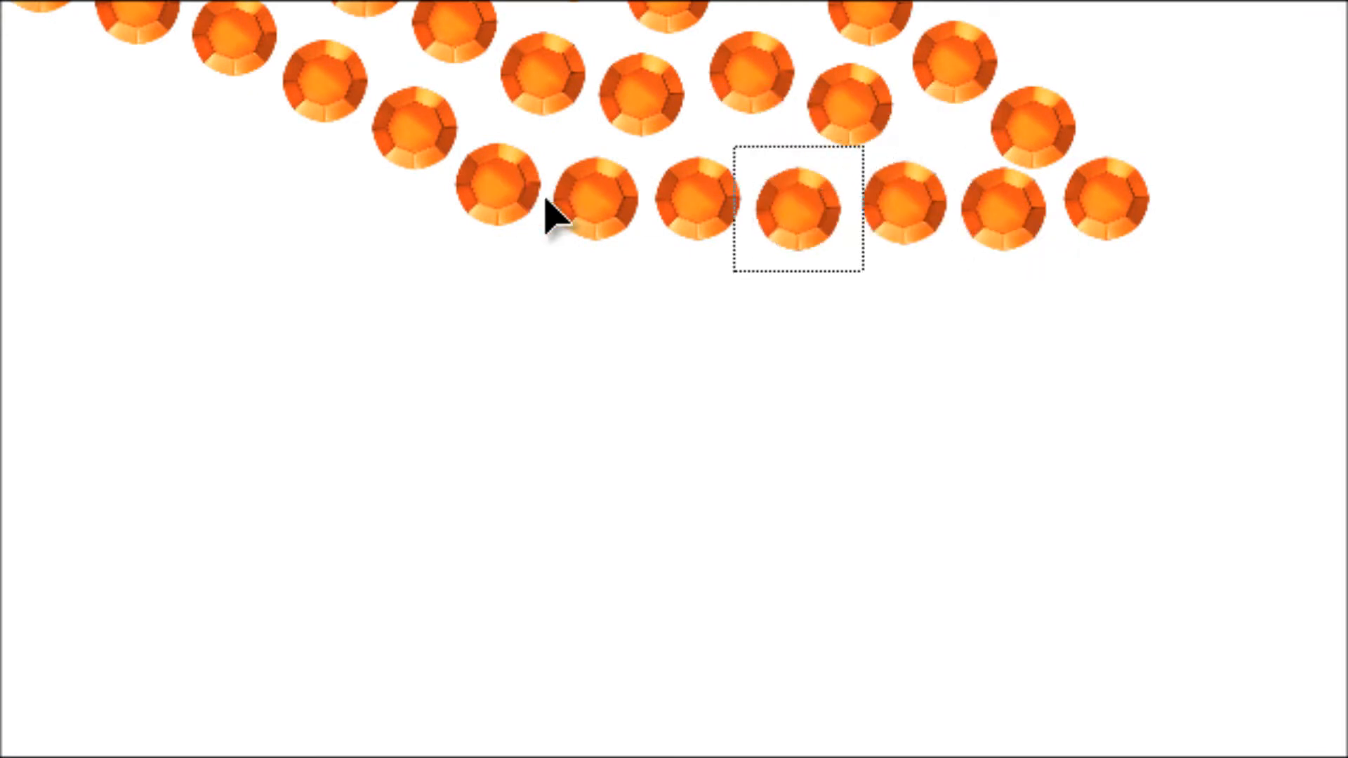
left_click(354, 344)
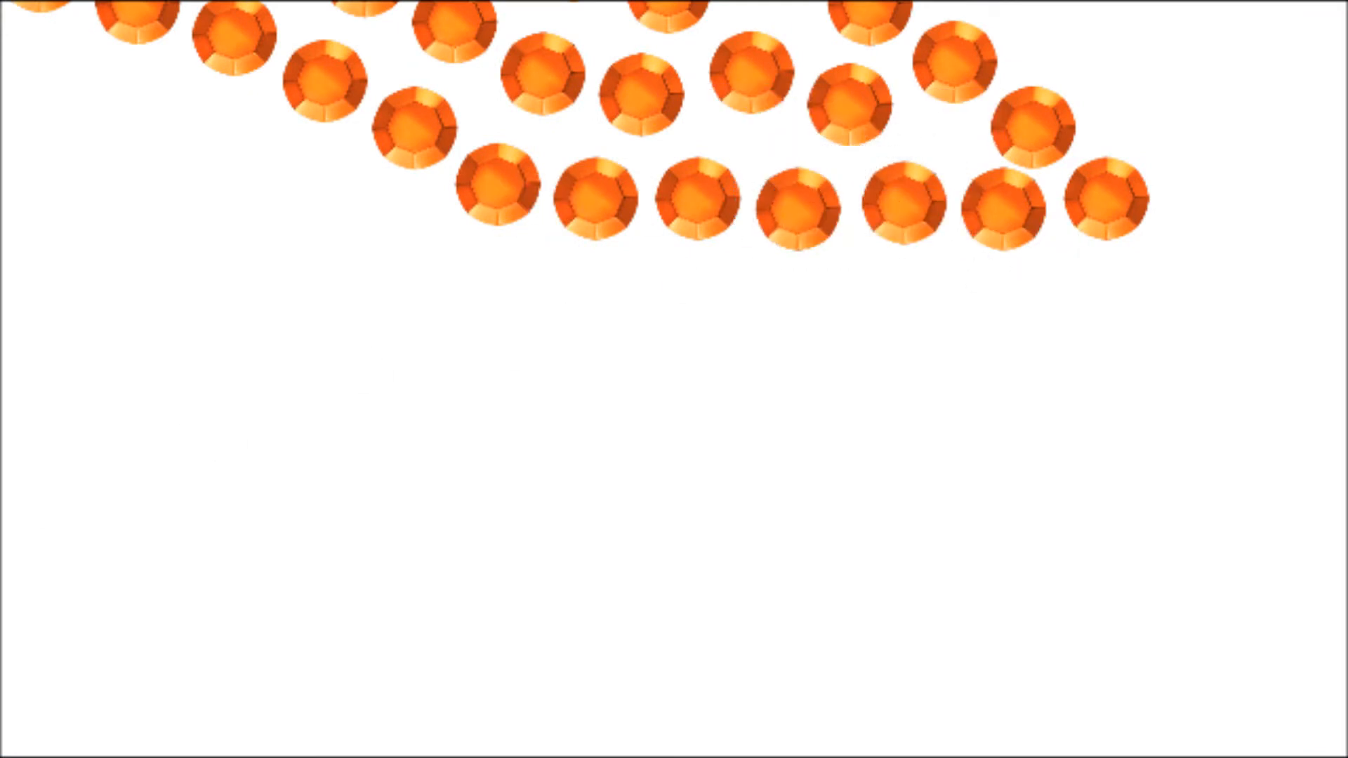
Move a crowded inner-row stone near the C's upper tip slightly upward and insert an extra orange stone in the gap below it
key("F4")
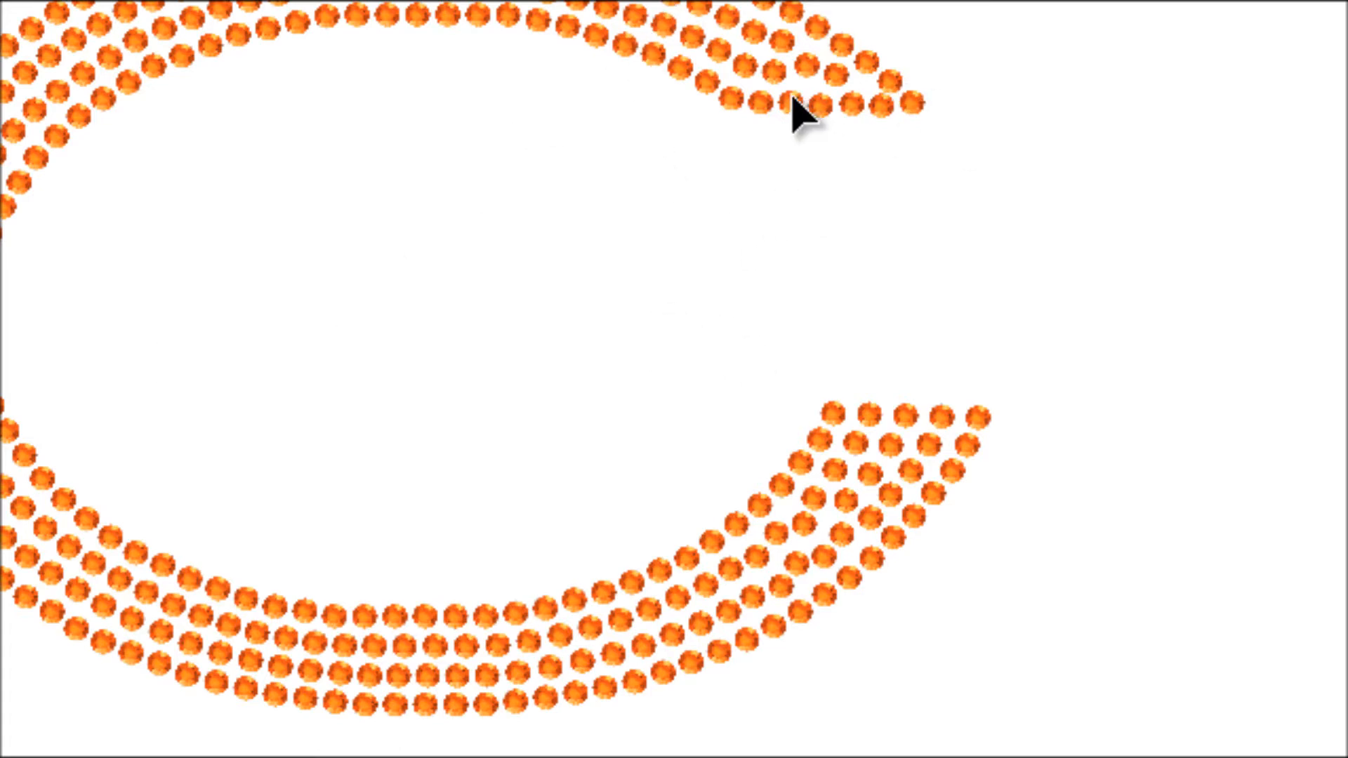
scroll(790, 95, "up", 1)
scroll(937, 32, "up", 1)
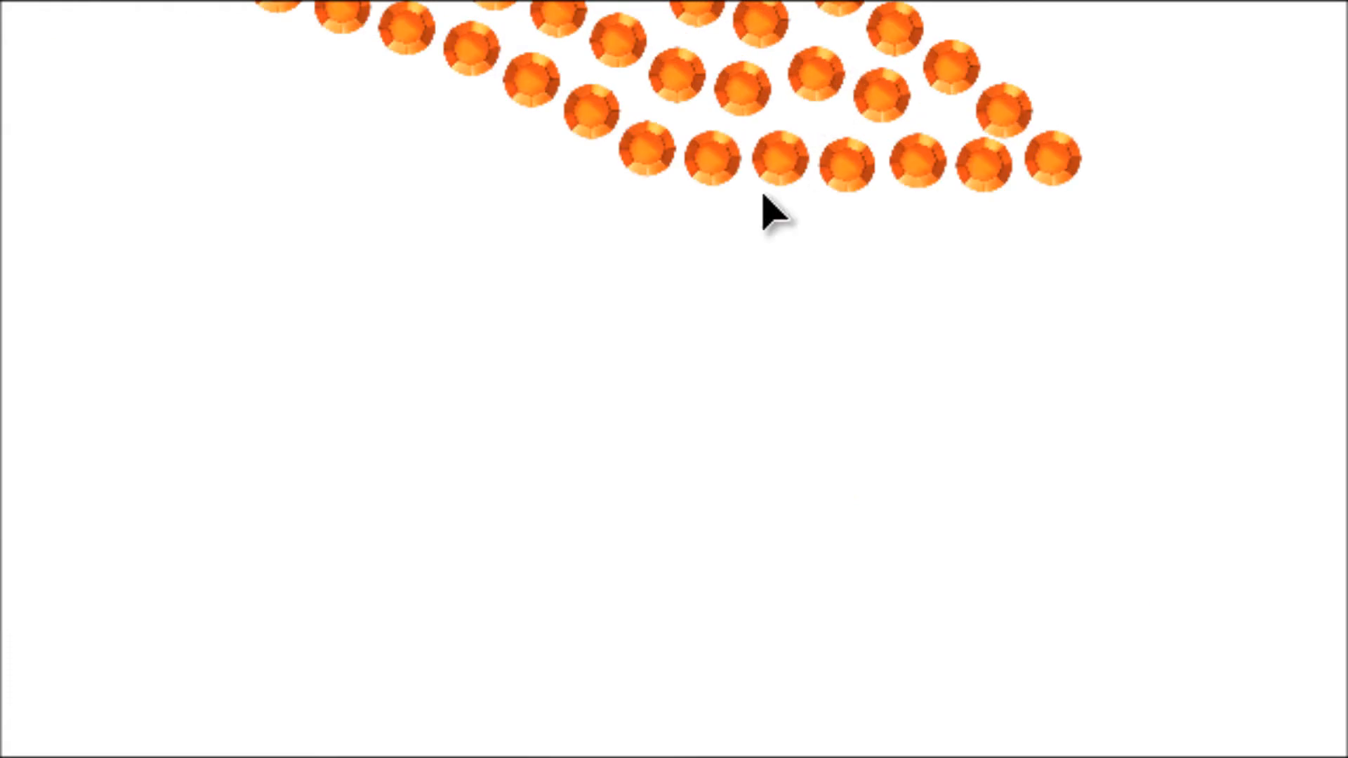
left_click_drag(575, 2, 1216, 385)
left_click_drag(203, 142, 209, 100)
left_click_drag(358, 203, 241, 248)
right_click(322, 254)
left_click(443, 613)
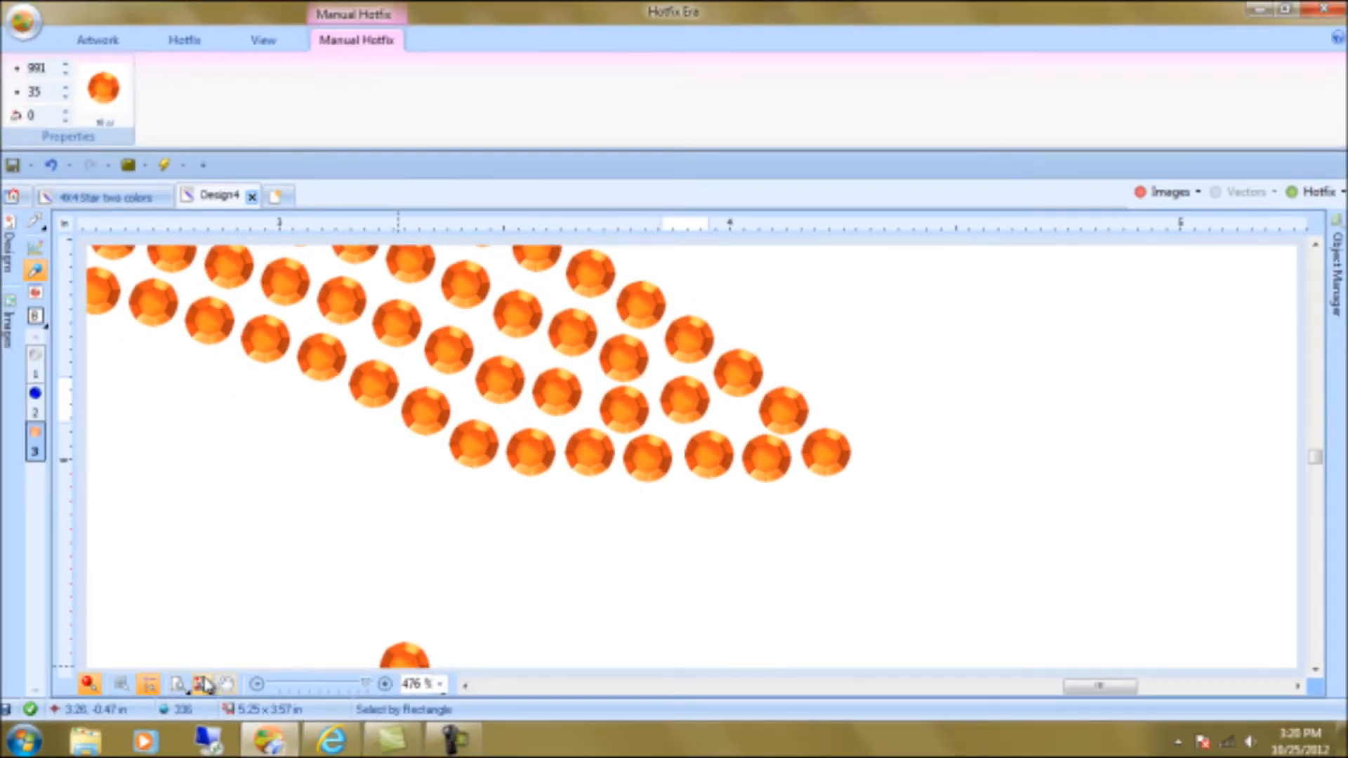
Show the logo image behind the whole design again, return to object selection and deselect everything
left_click(204, 684)
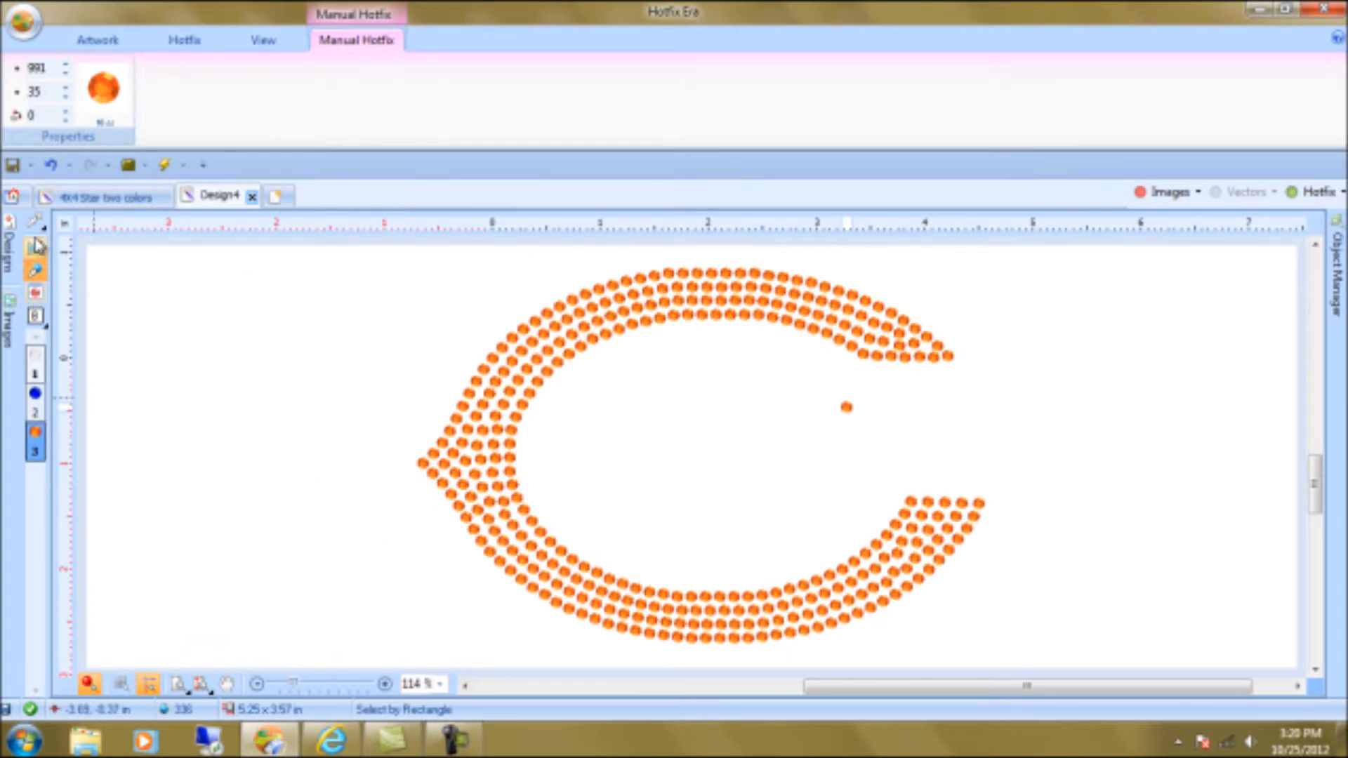
left_click(1145, 195)
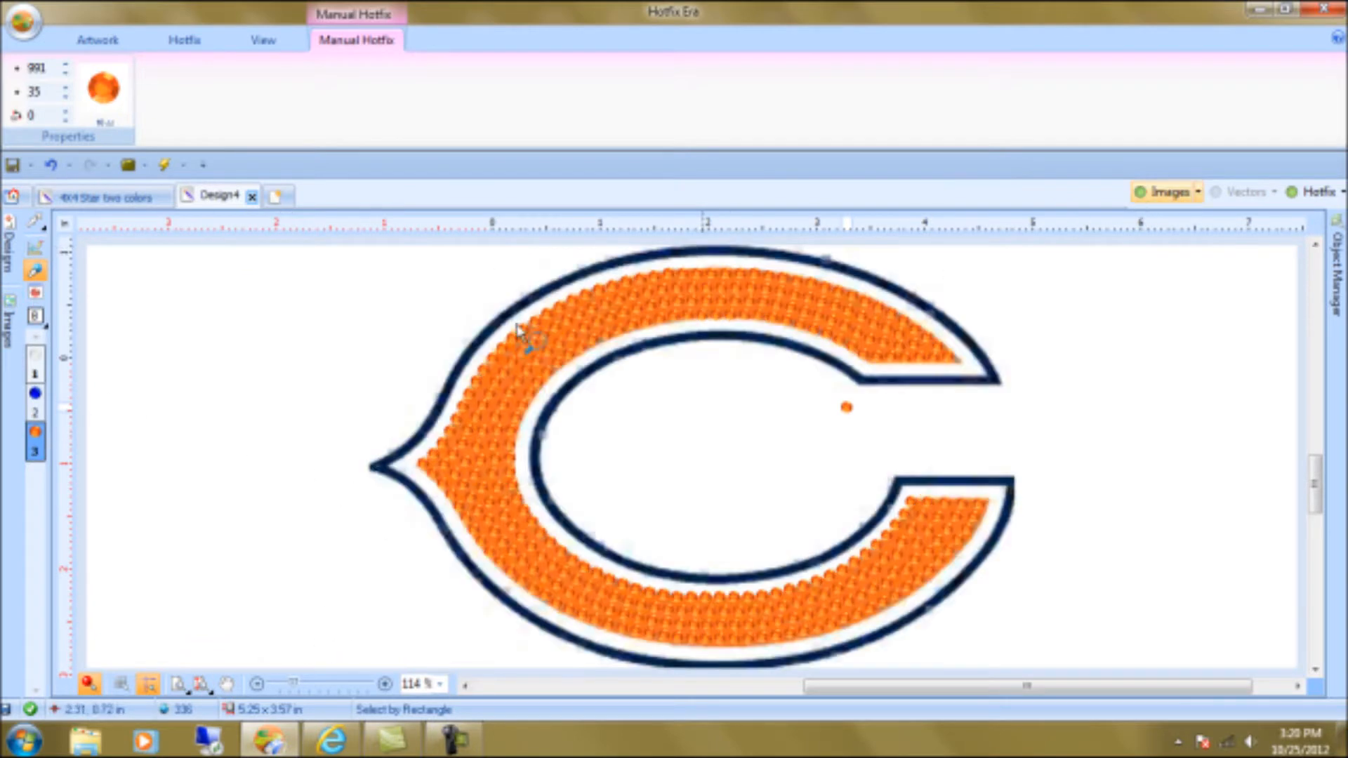
left_click(37, 222)
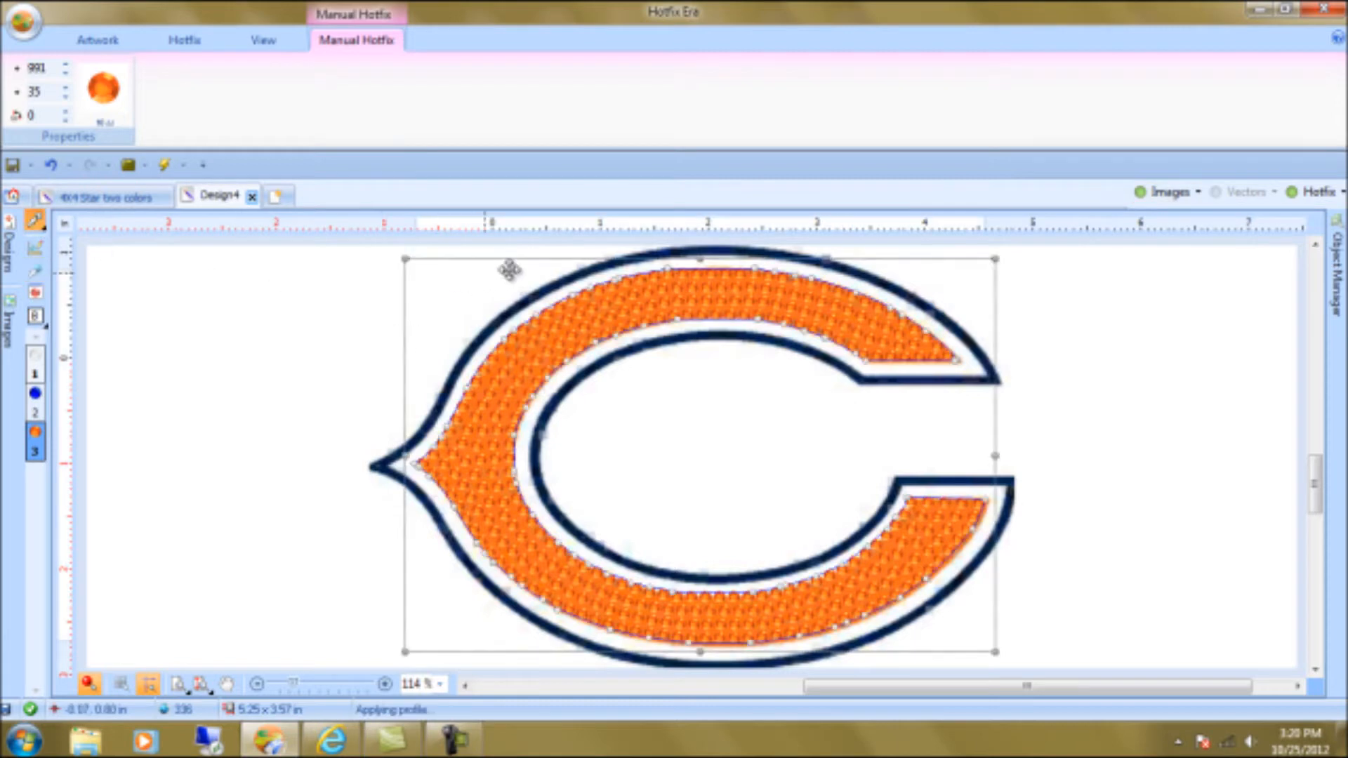
left_click(273, 375)
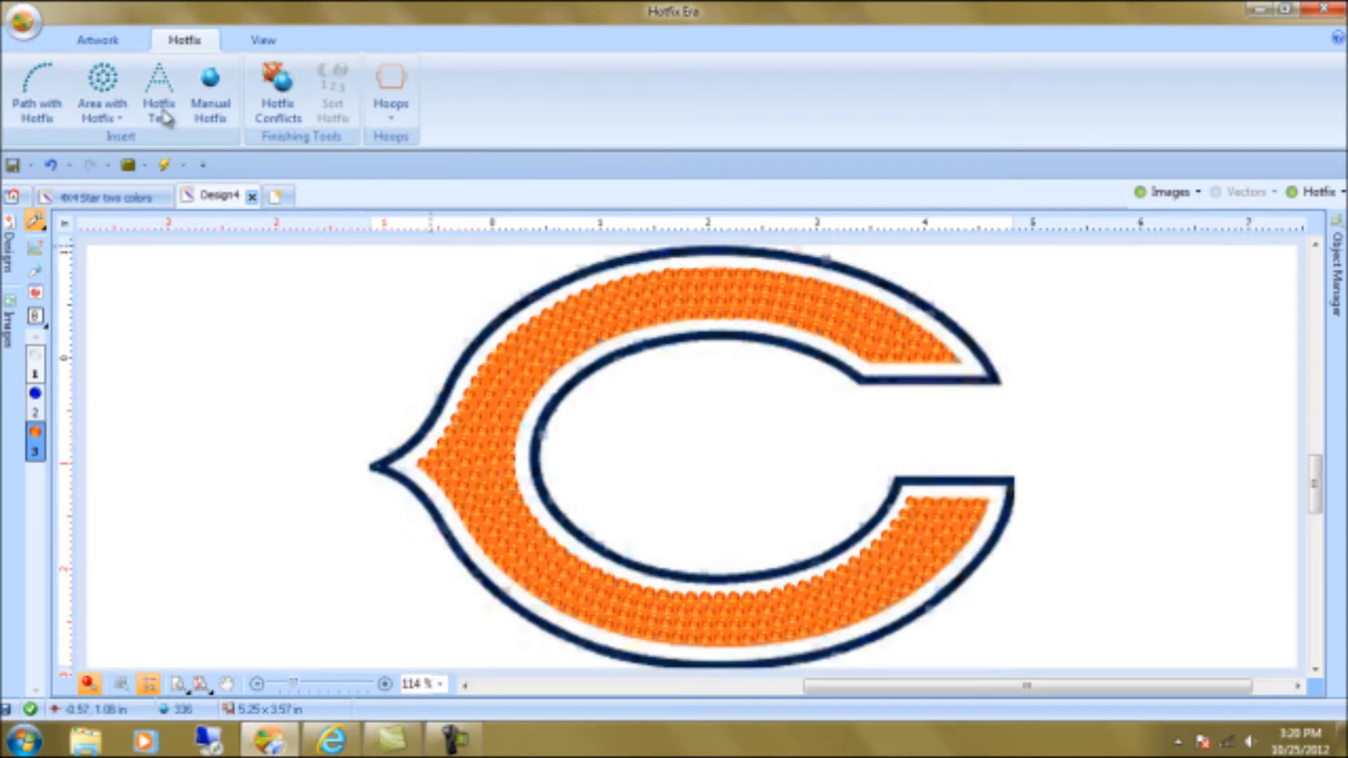
Try autotracing the navy outline as hotfix paths and recolour the traced inner-edge path with the blue stone
left_click(38, 77)
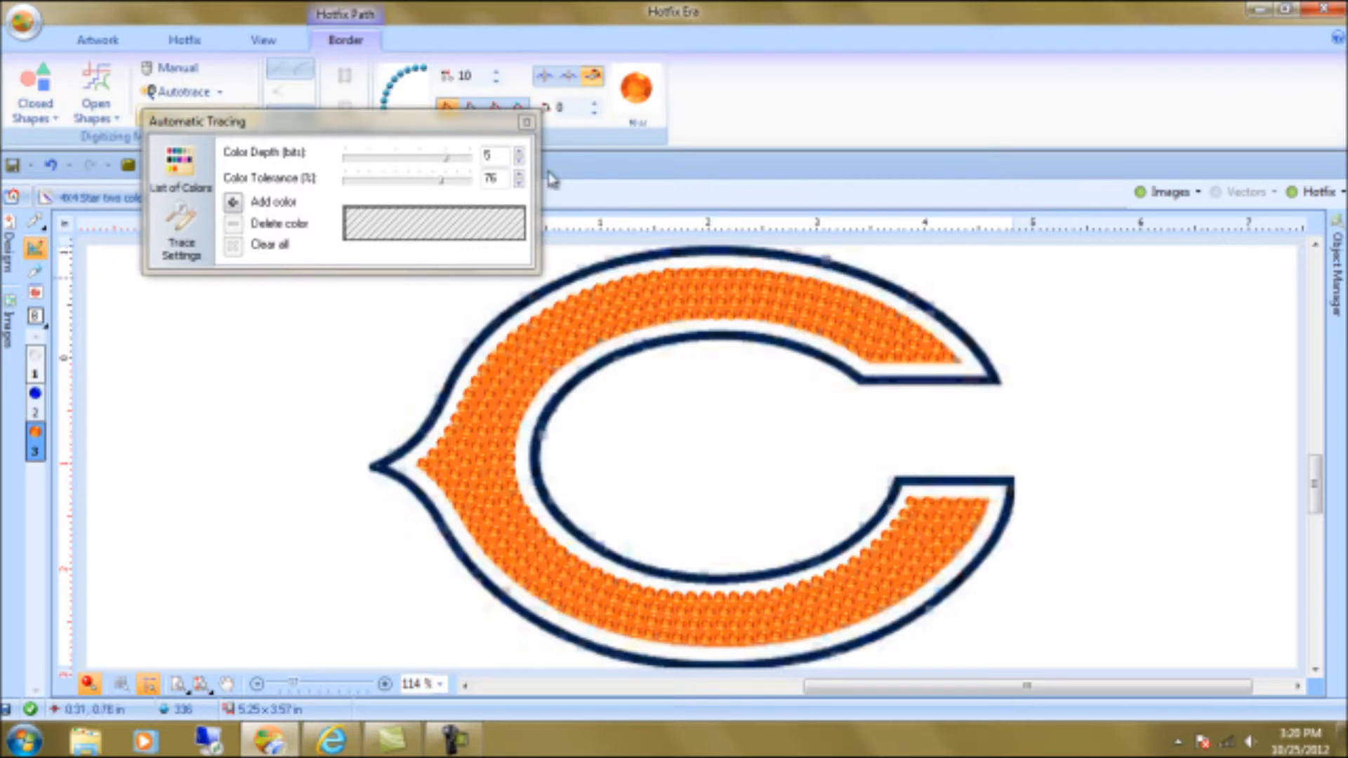
left_click(489, 346)
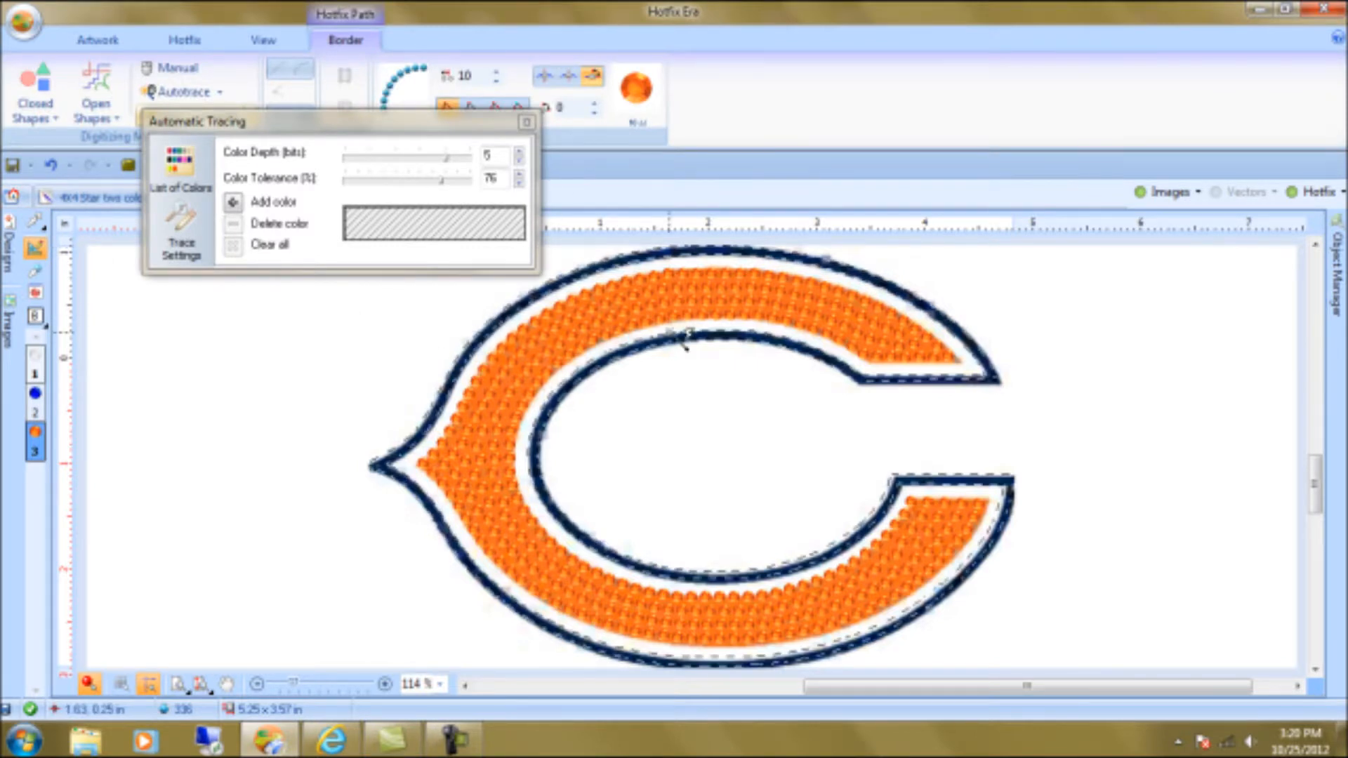
left_click(681, 340)
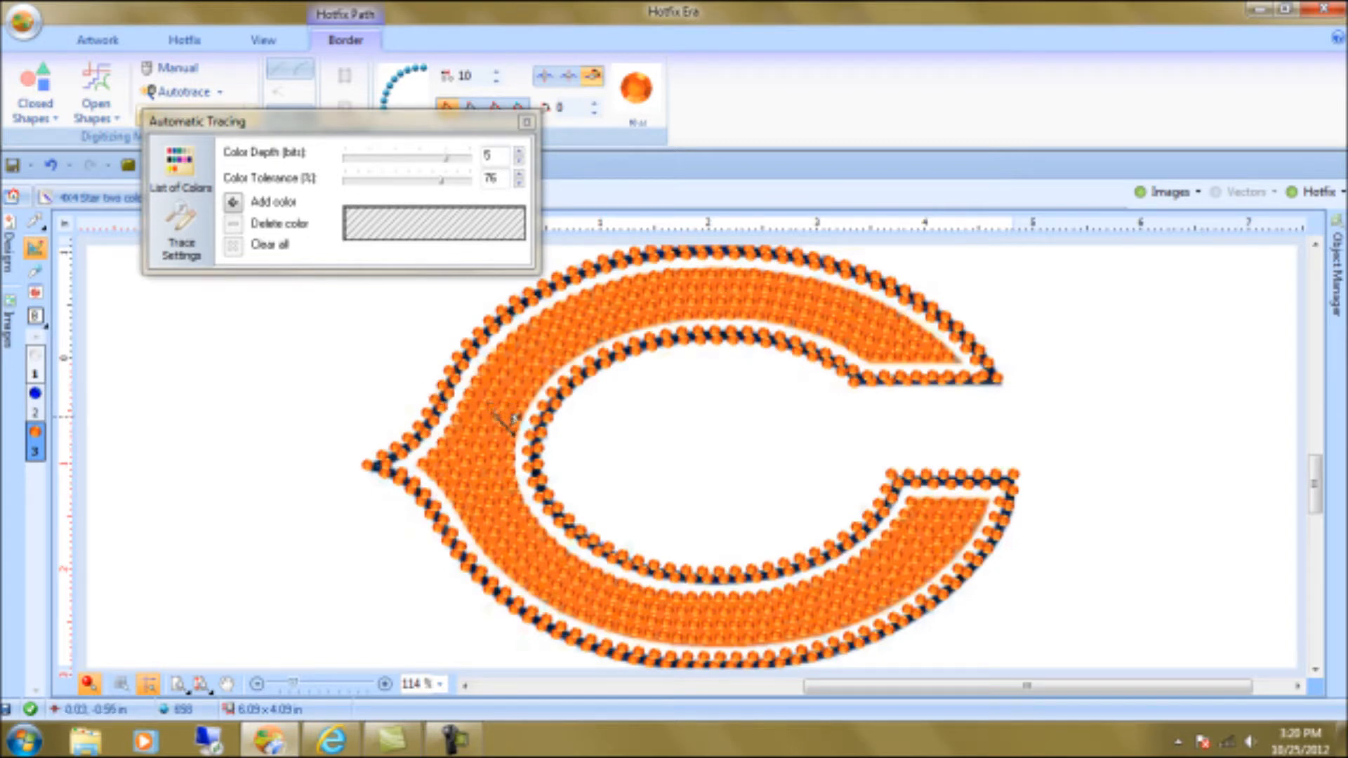
left_click(36, 224)
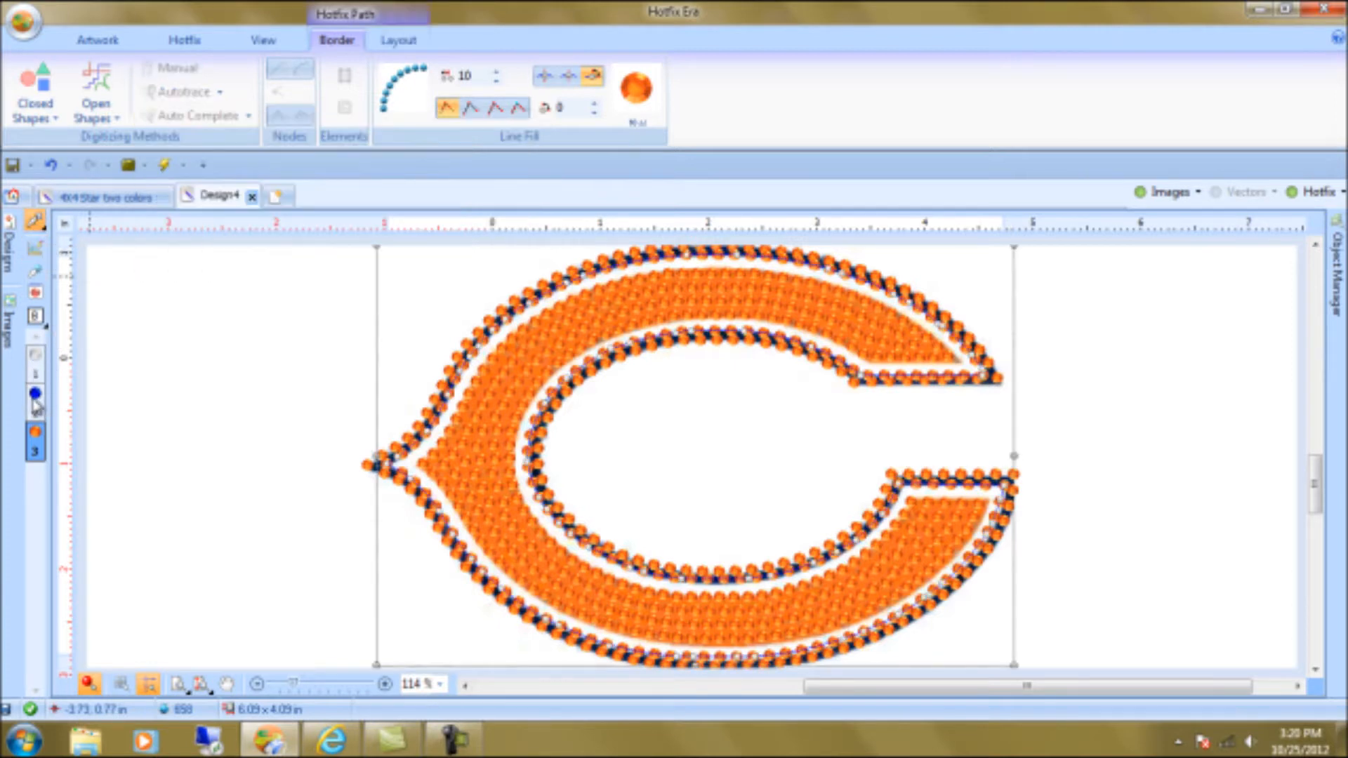
left_click(33, 395)
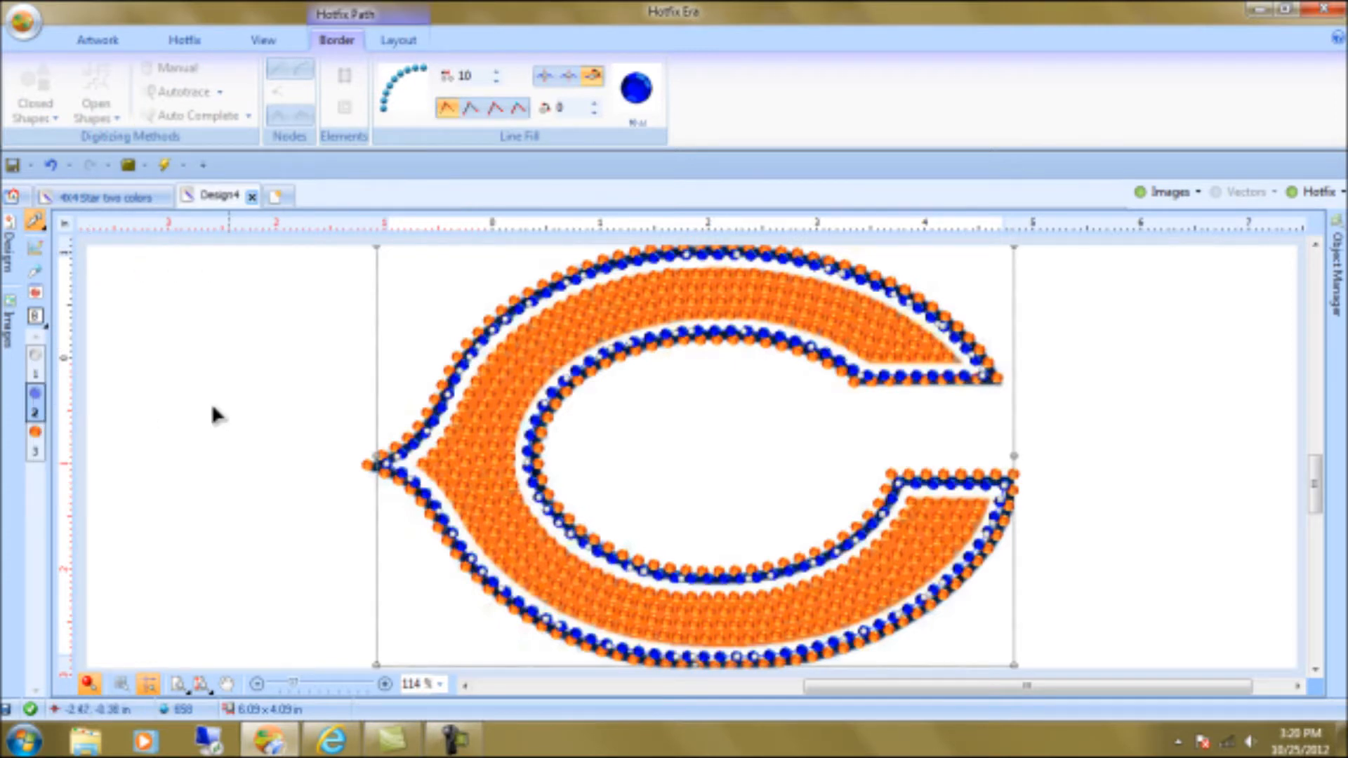
Delete both autotraced outline paths, first the outer orange one and then the blue one
left_click(420, 416)
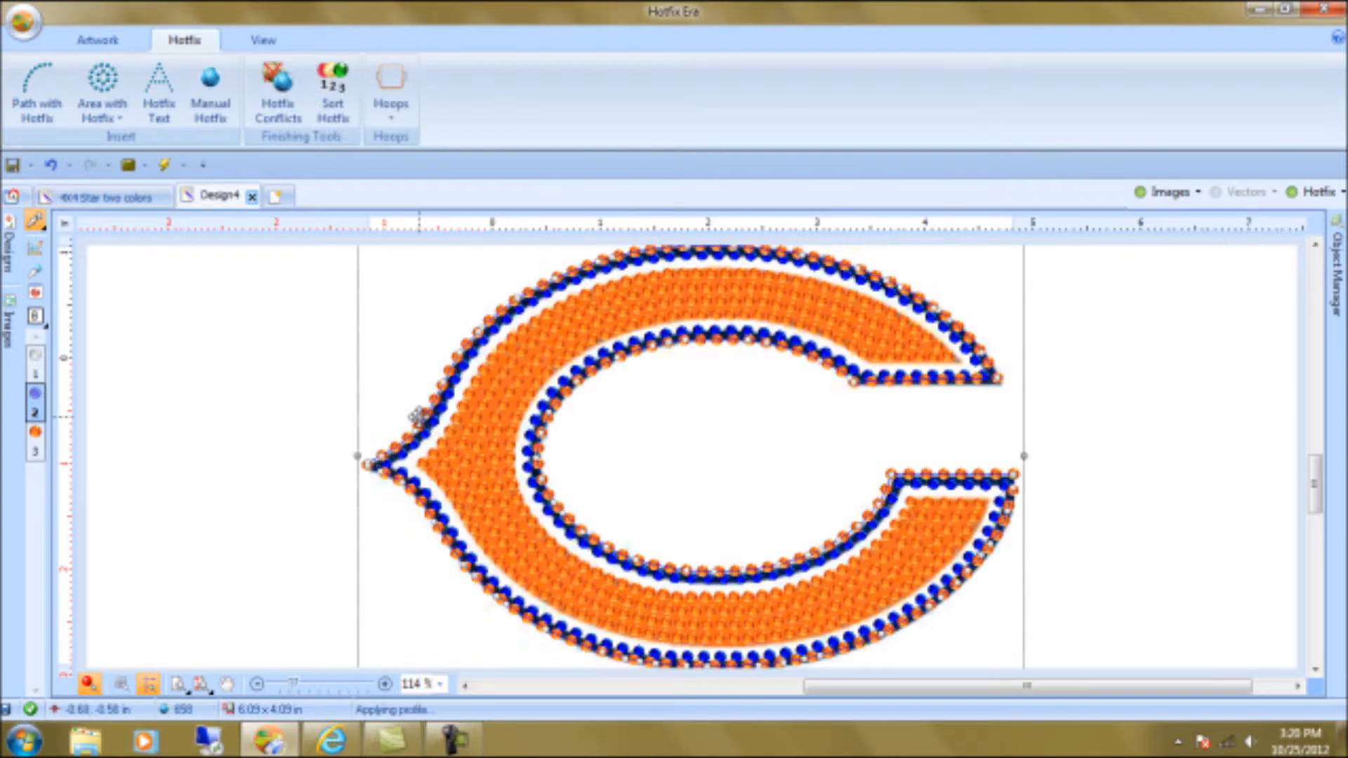
key("Delete")
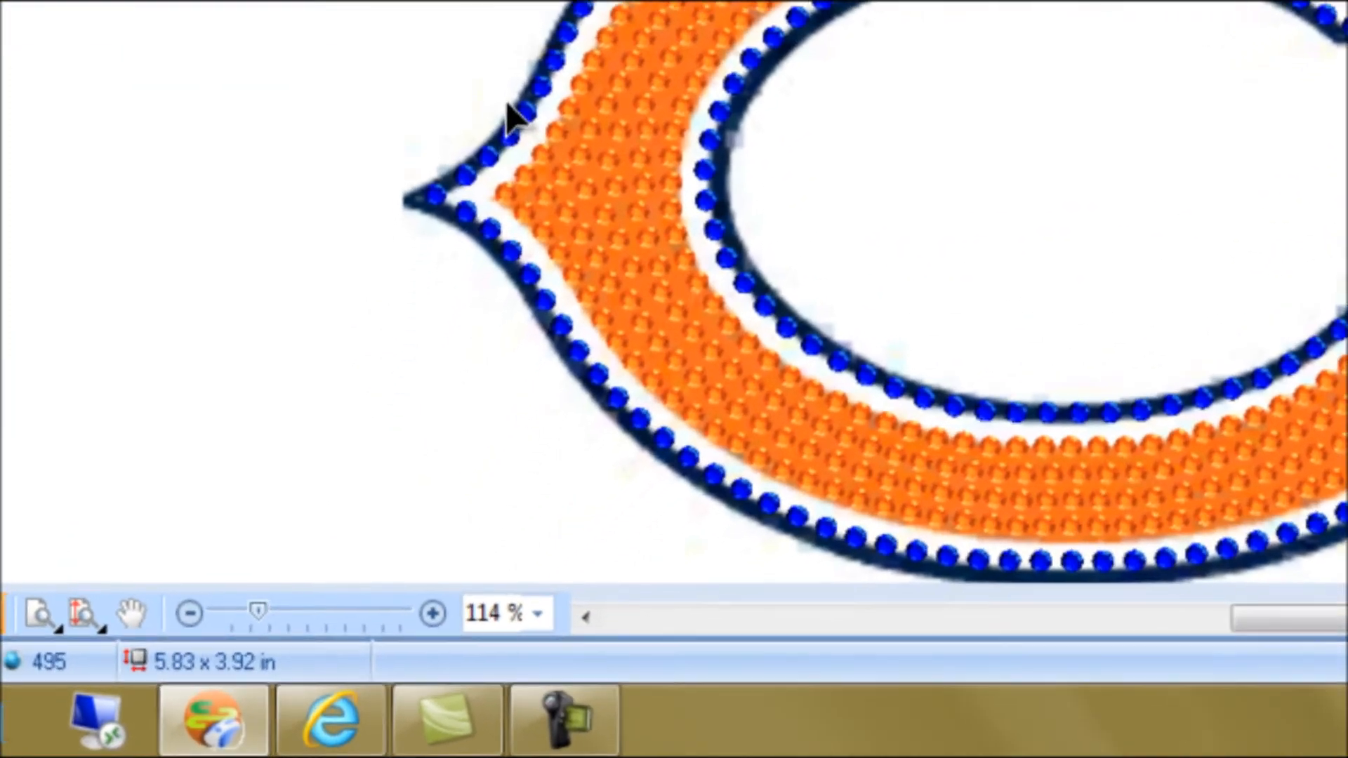
left_click(44, 612)
left_click_drag(335, 119, 795, 532)
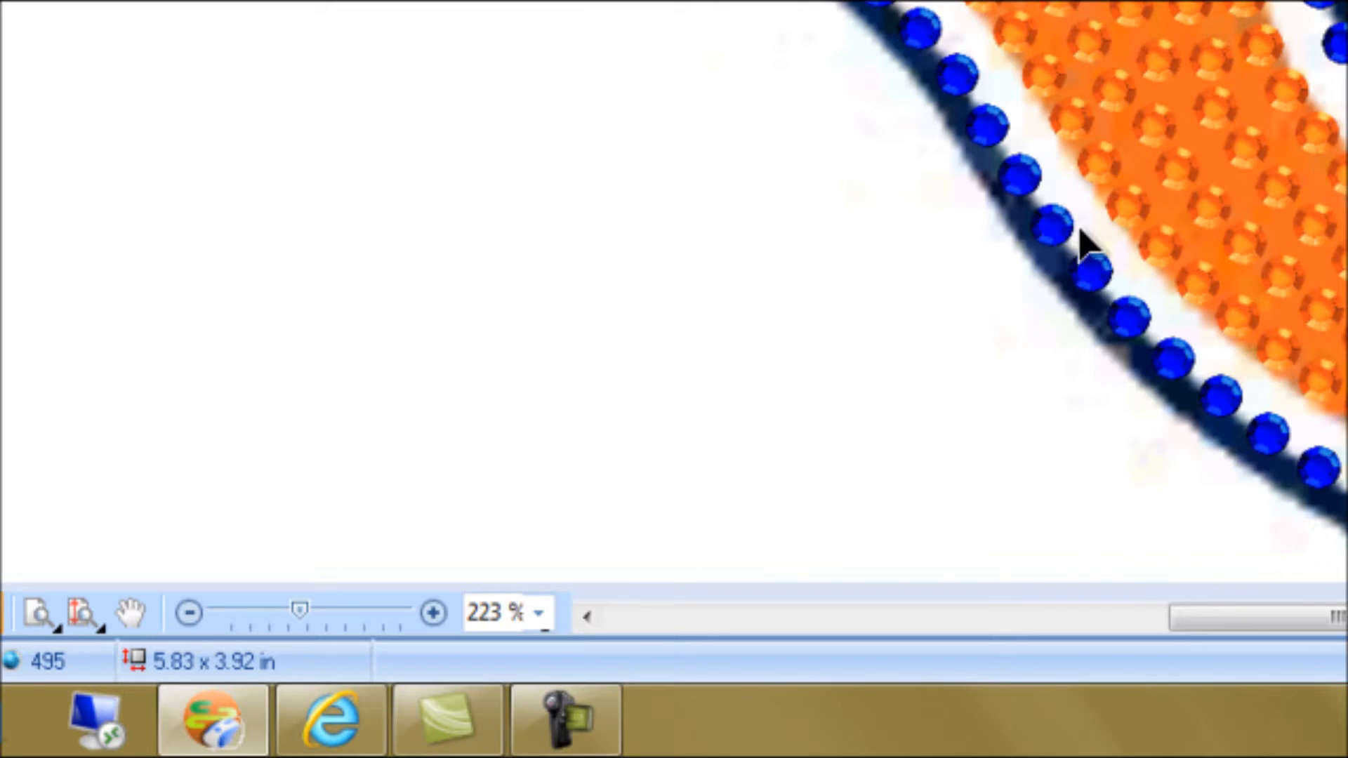
left_click(1107, 288)
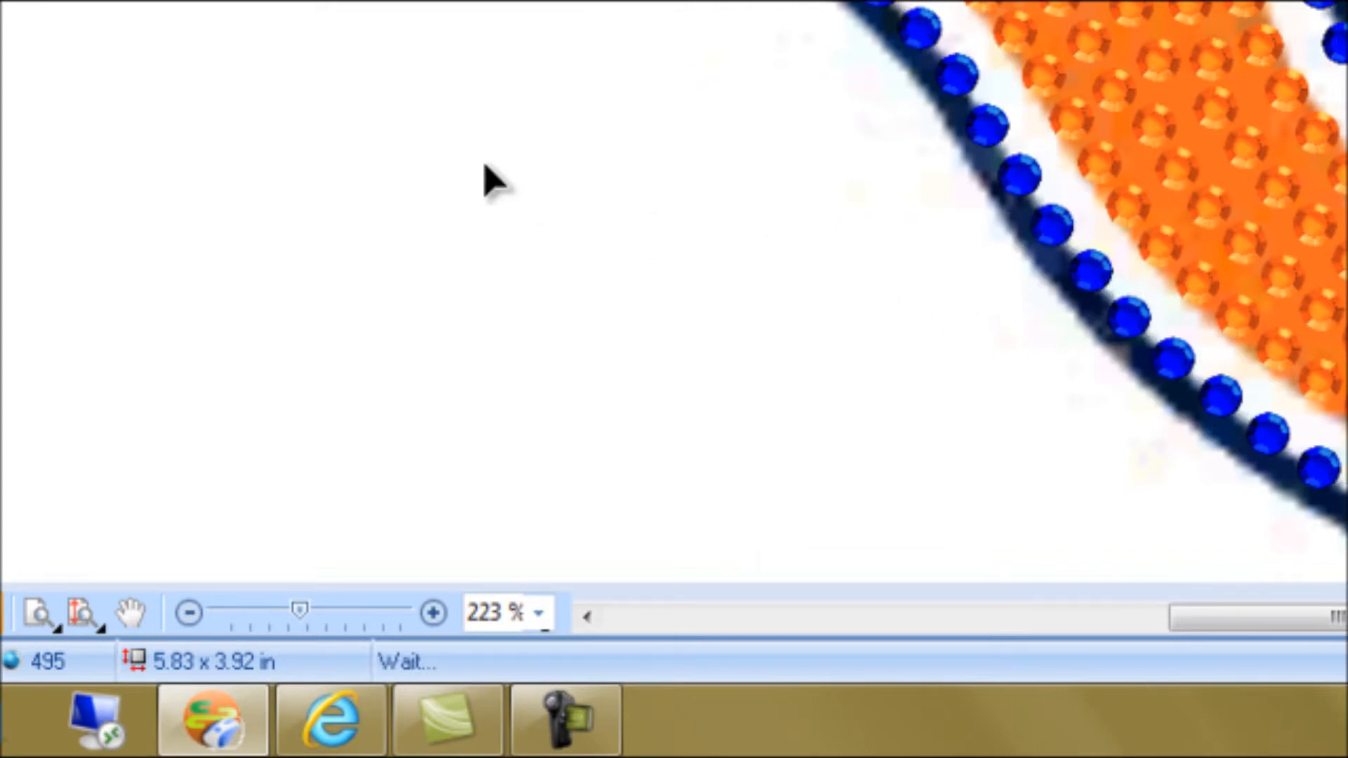
key("Delete")
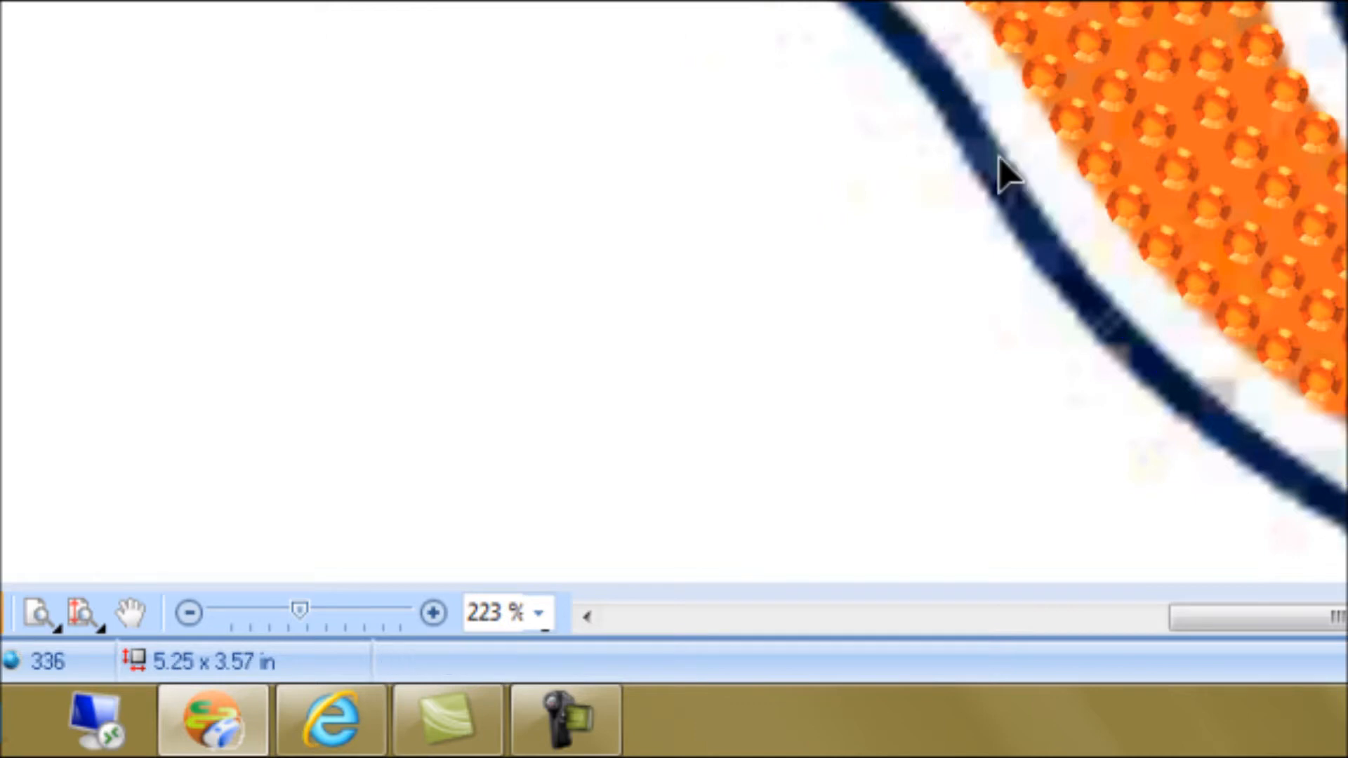
Start a manually drawn blue hotfix path at the logo's left point and place its first nodes on the lower navy outline
left_click(188, 609)
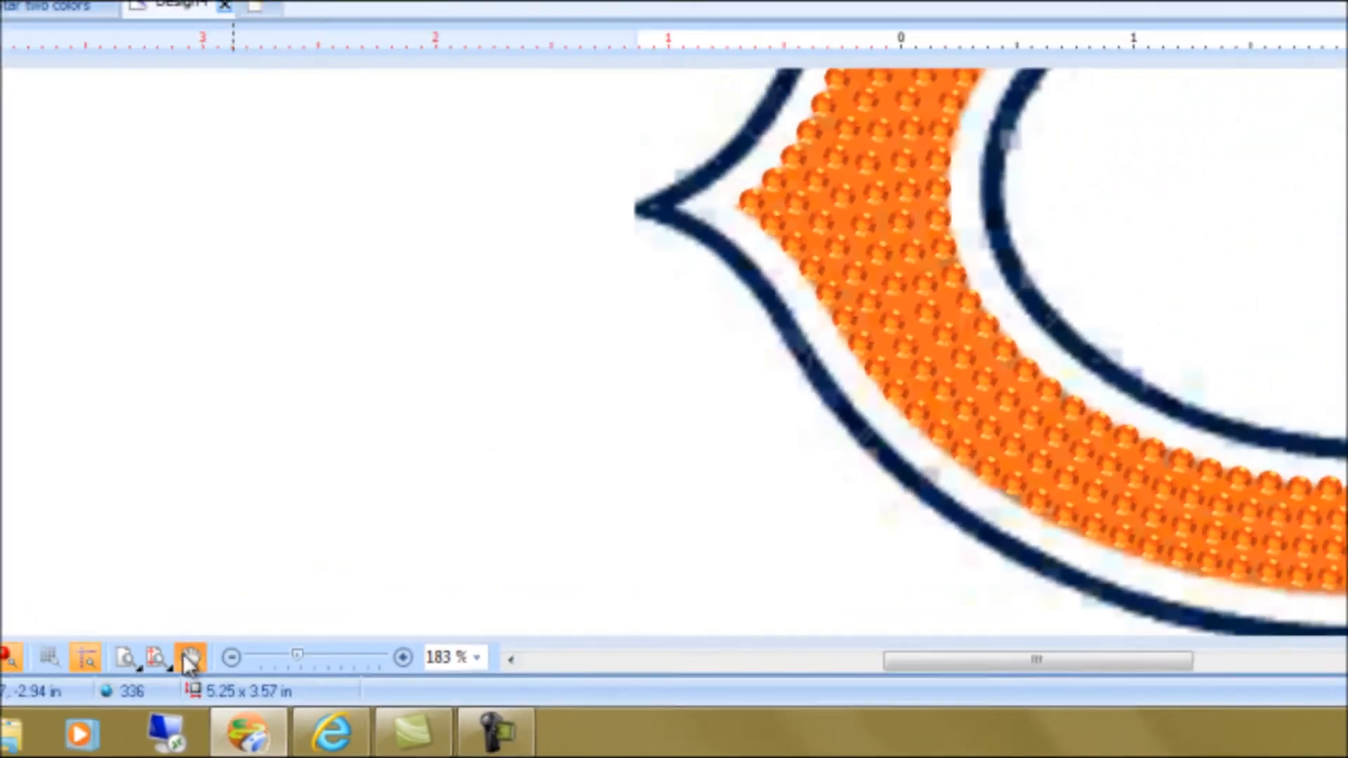
left_click(190, 660)
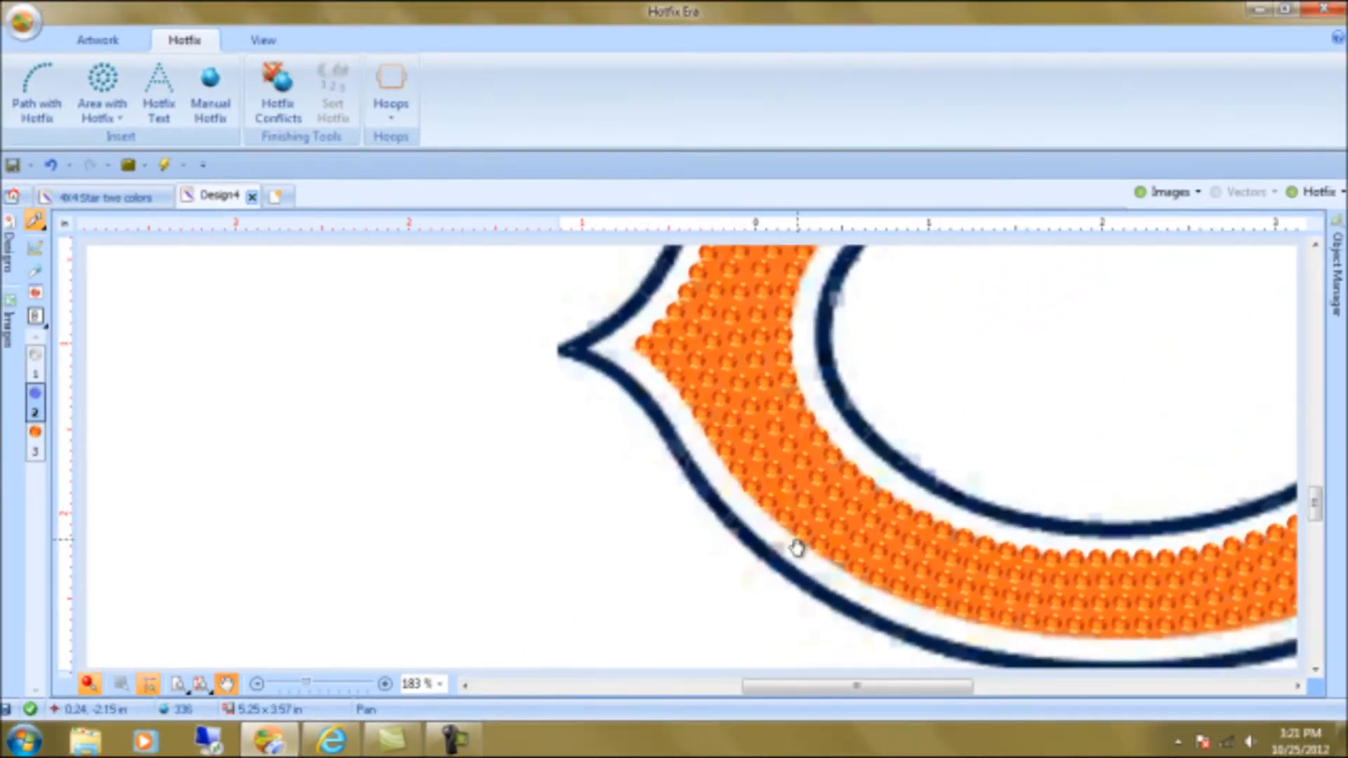
left_click_drag(959, 474, 477, 459)
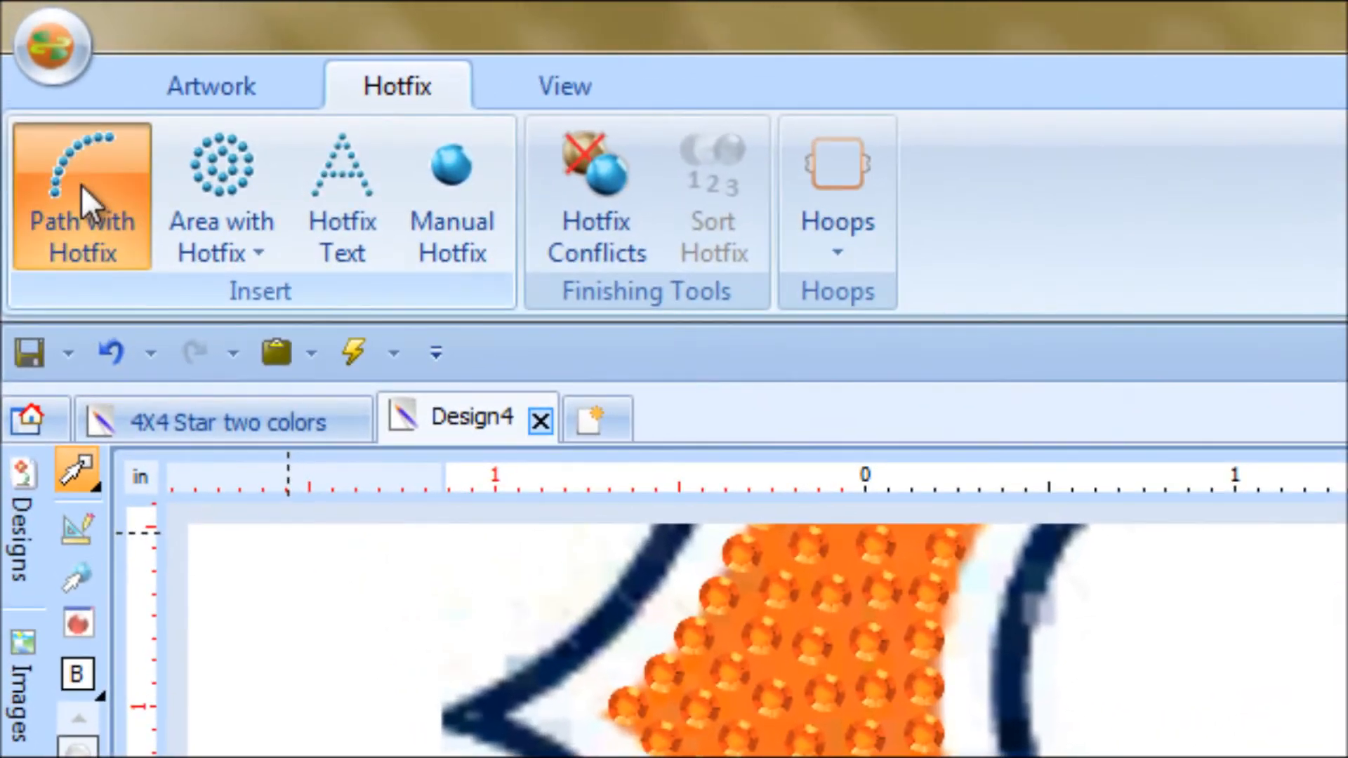
left_click(38, 83)
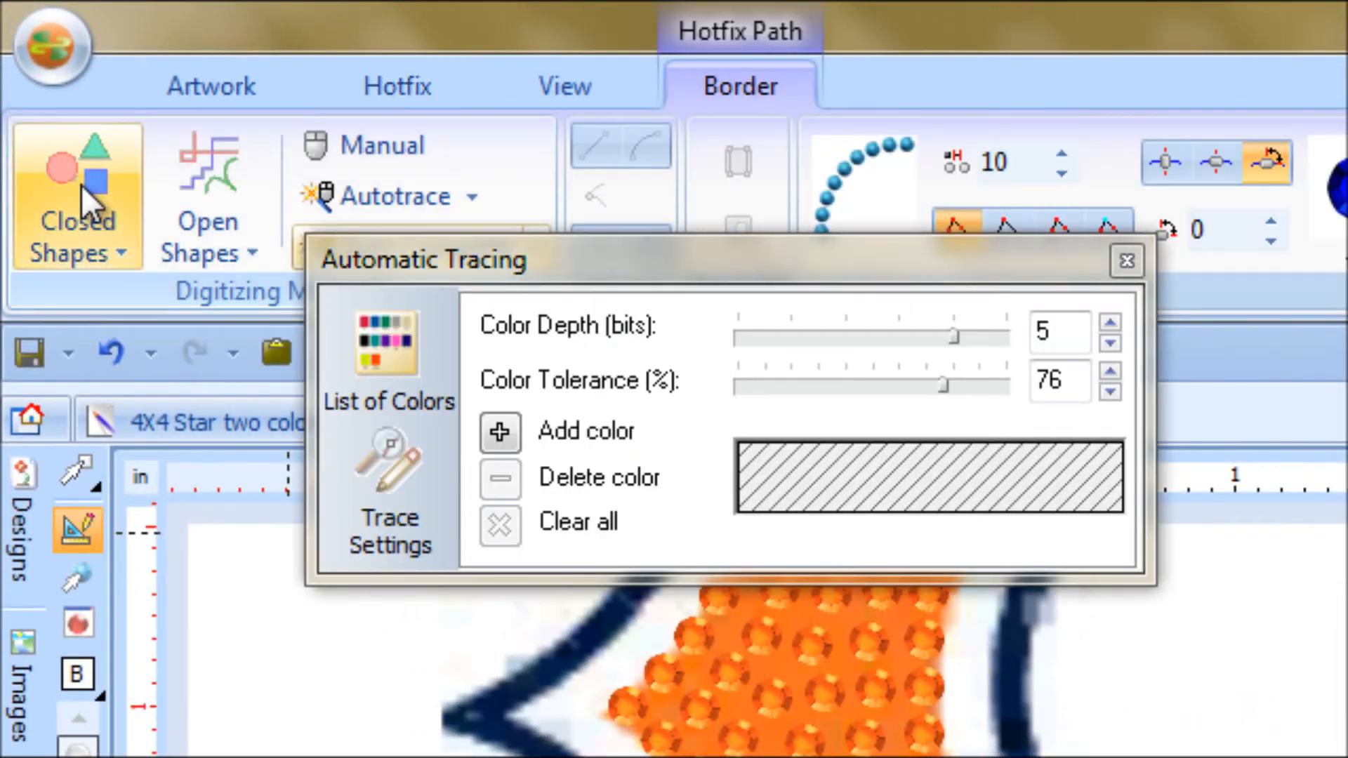
left_click(360, 146)
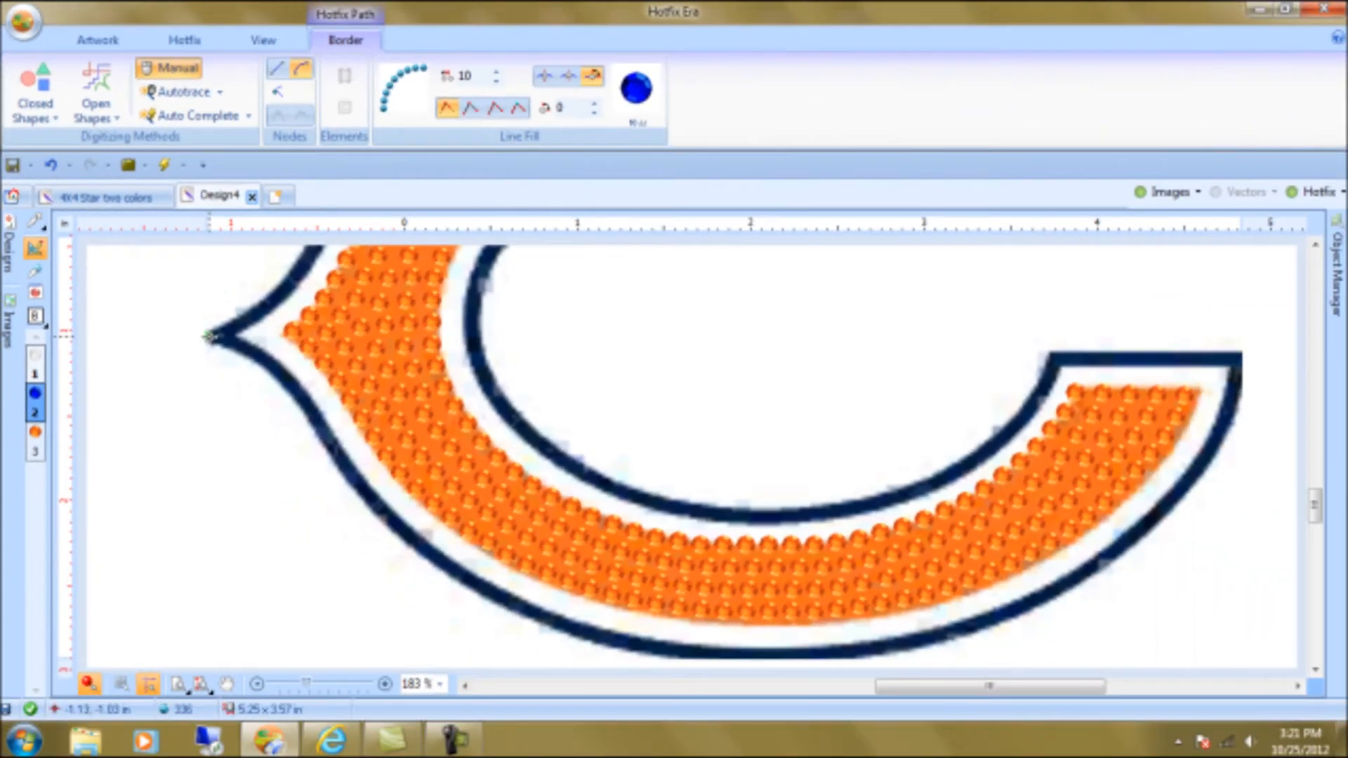
left_click(209, 336)
left_click(260, 357)
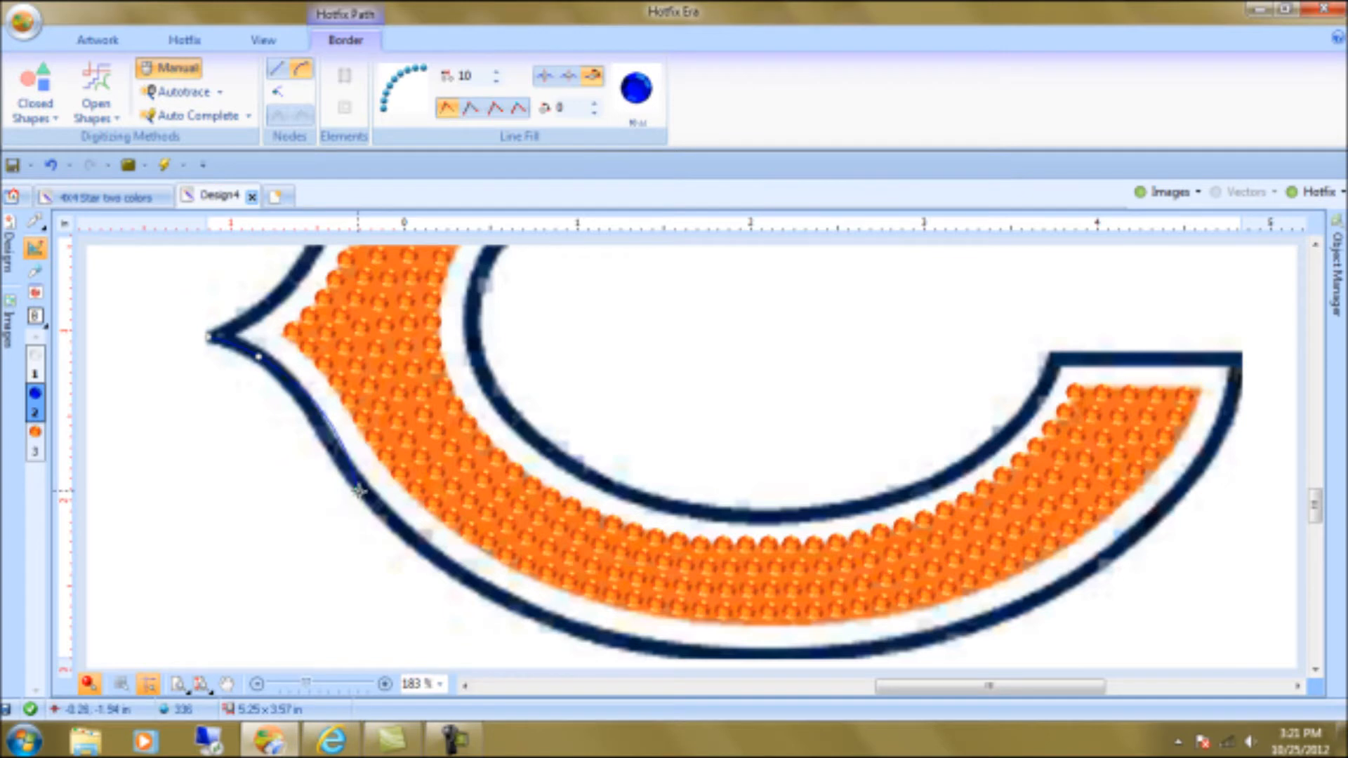
Extend the blue path with curve nodes down the navy outline just below the logo's left point
left_click(182, 686)
left_click_drag(199, 323, 304, 417)
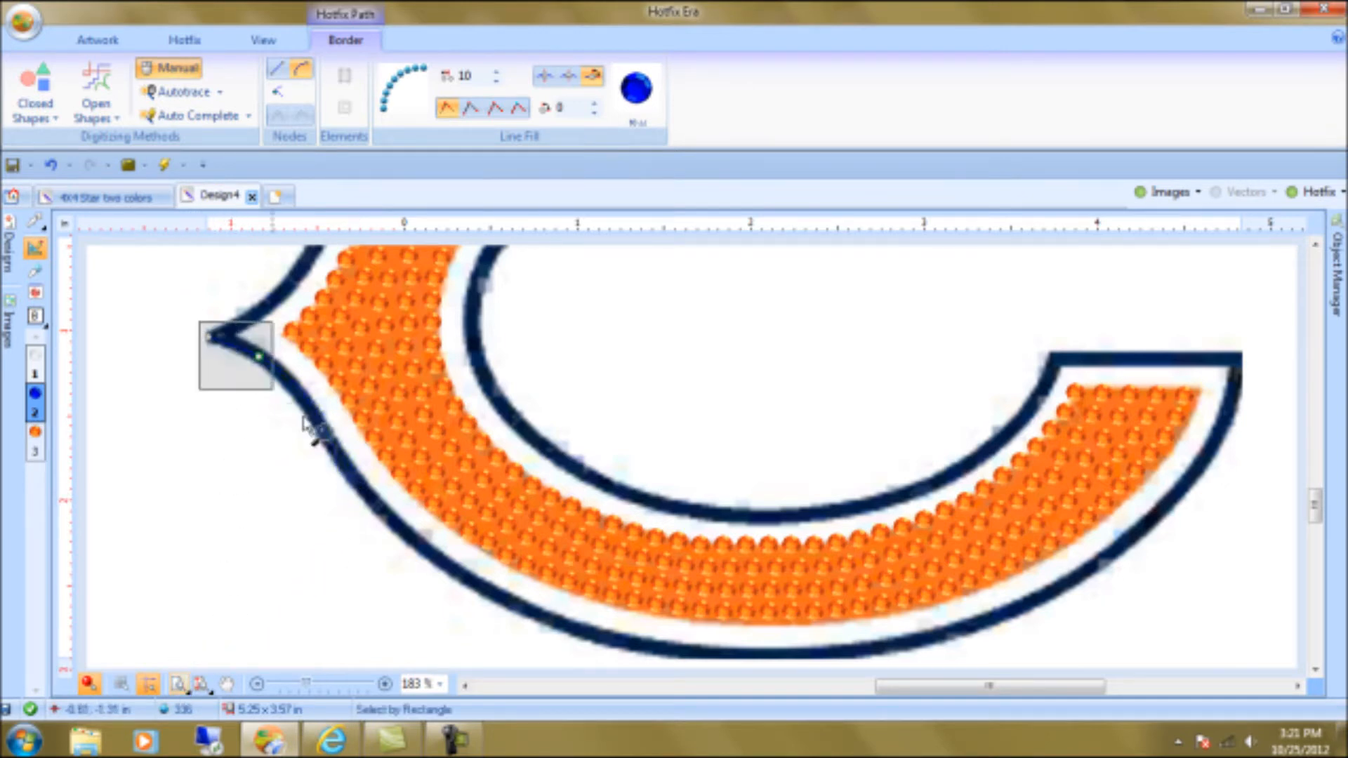
left_click(297, 395)
left_click(323, 421)
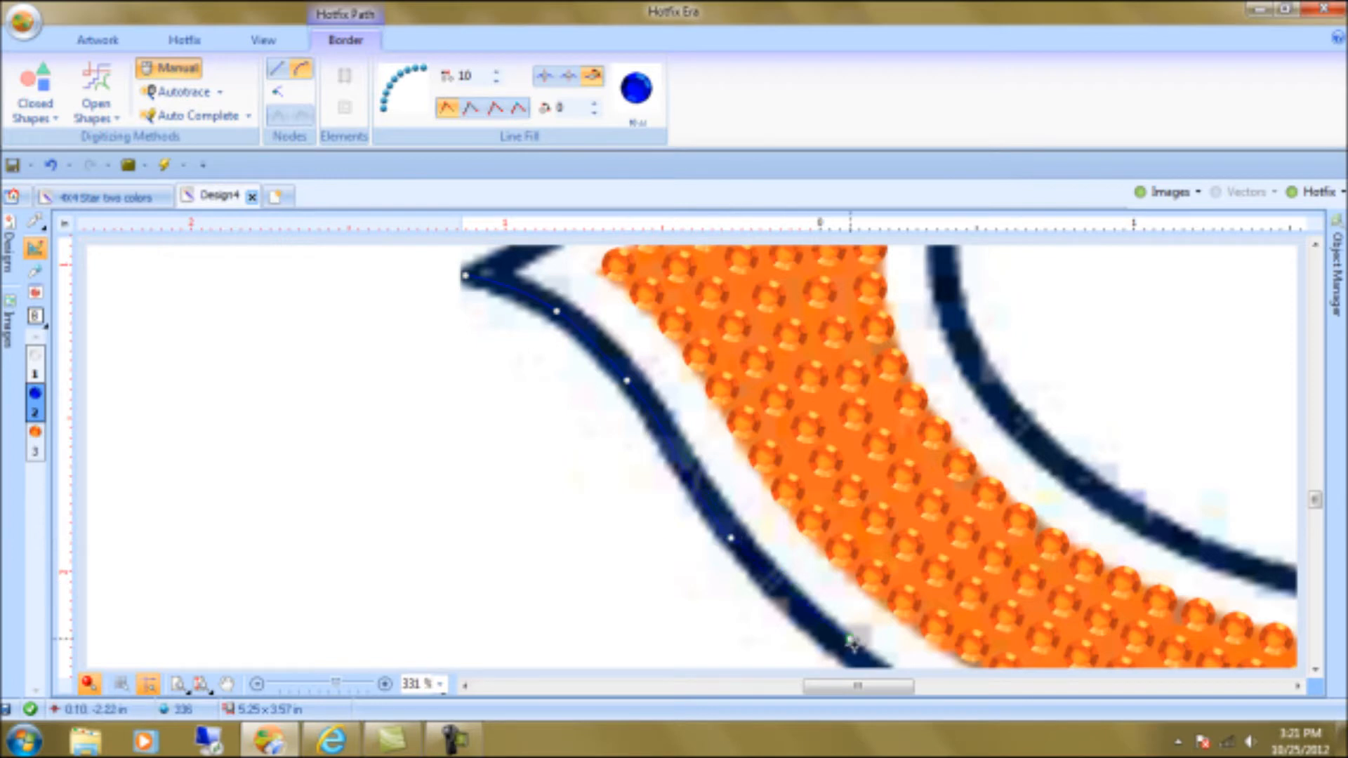
Continue the blue path with three nodes centred on the navy outline along the C's lower-left curve
left_click(226, 683)
left_click_drag(566, 610, 112, 285)
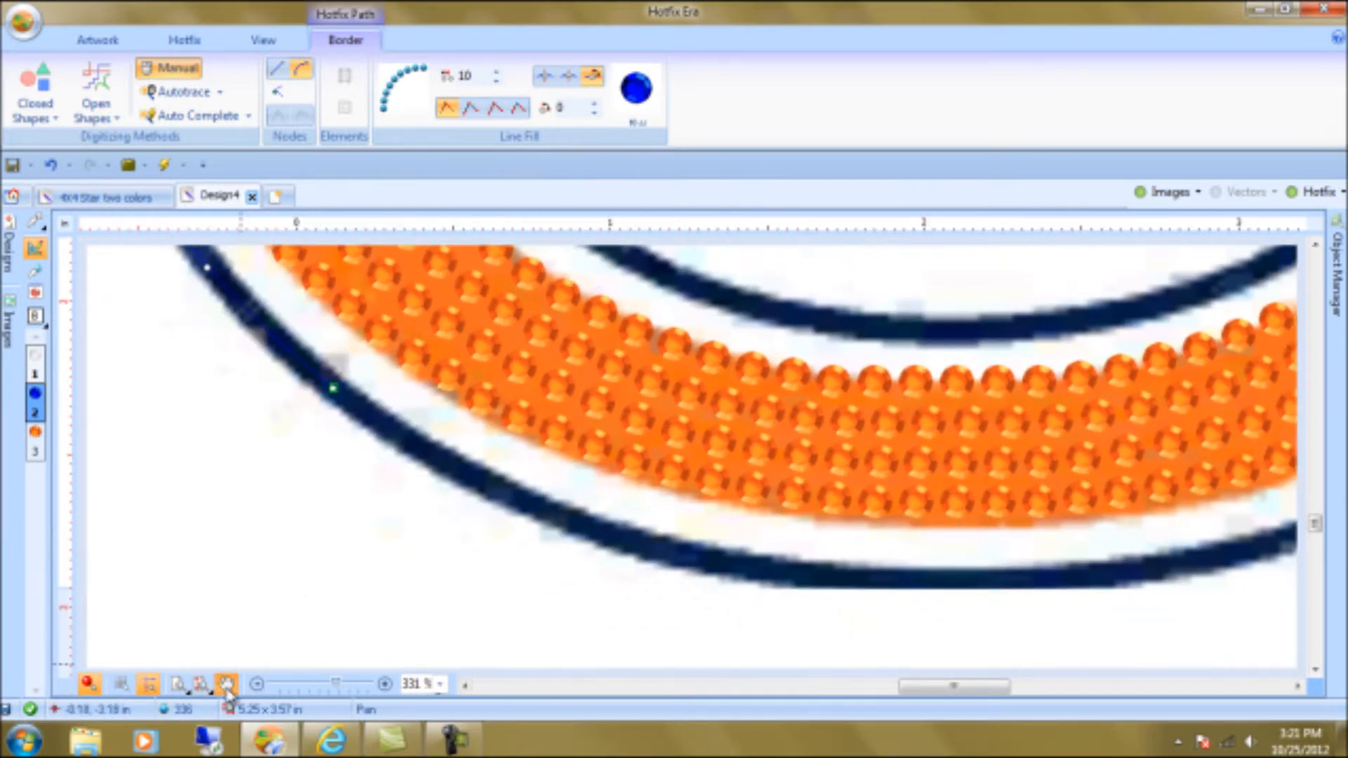
left_click(201, 684)
left_click(176, 684)
left_click_drag(460, 593, 667, 693)
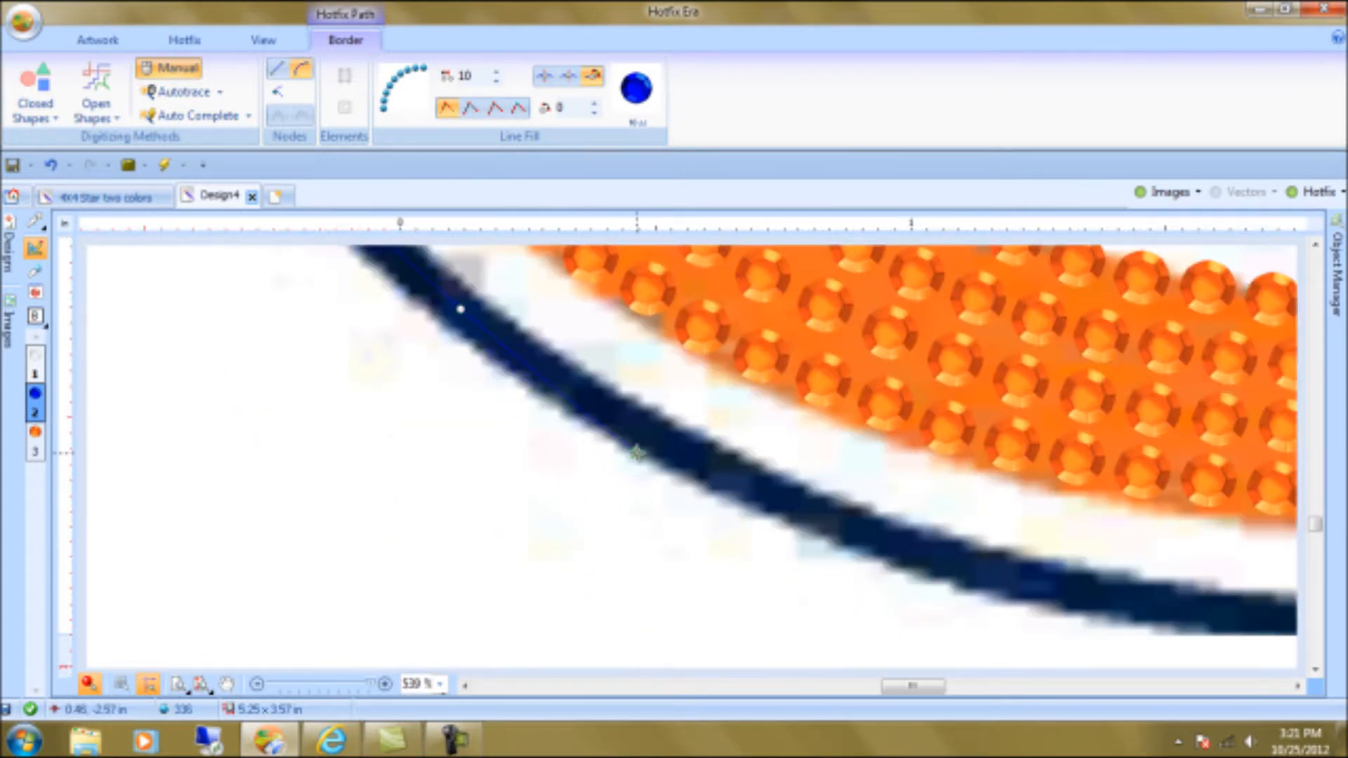
left_click(642, 433)
left_click(995, 574)
left_click(1248, 614)
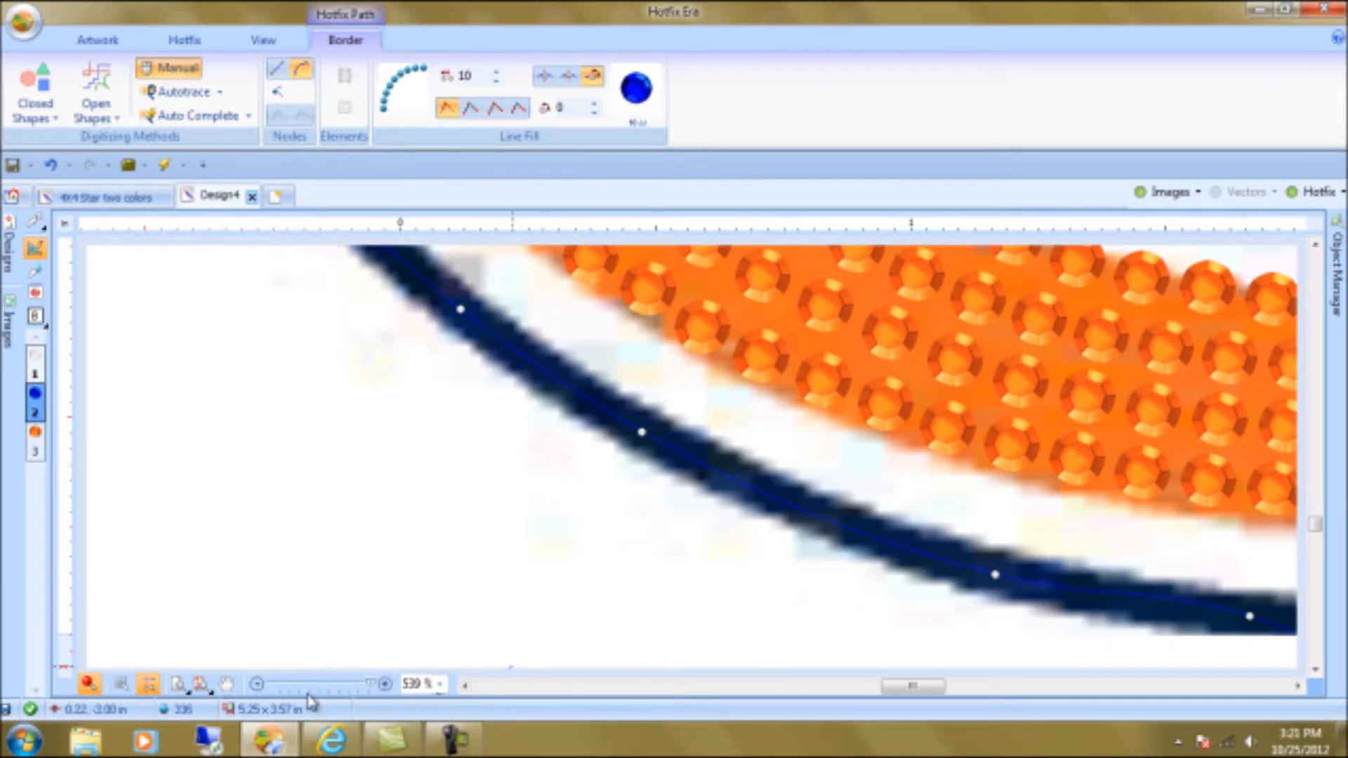
Continue the blue path with curve nodes centred on the navy outline along the C's bottom and into its lower-right rise
left_click(227, 685)
left_click_drag(1059, 497, 82, 409)
left_click_drag(616, 427, 506, 448)
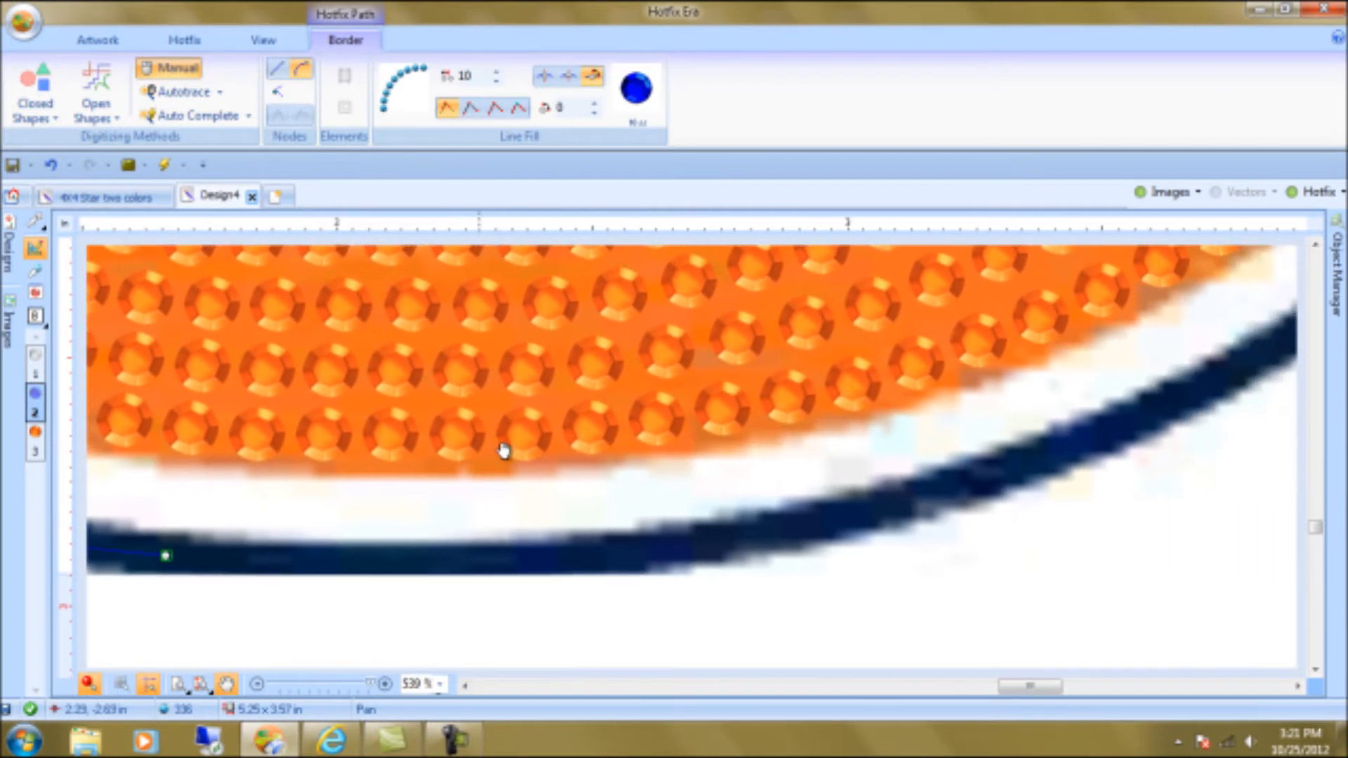
left_click(227, 685)
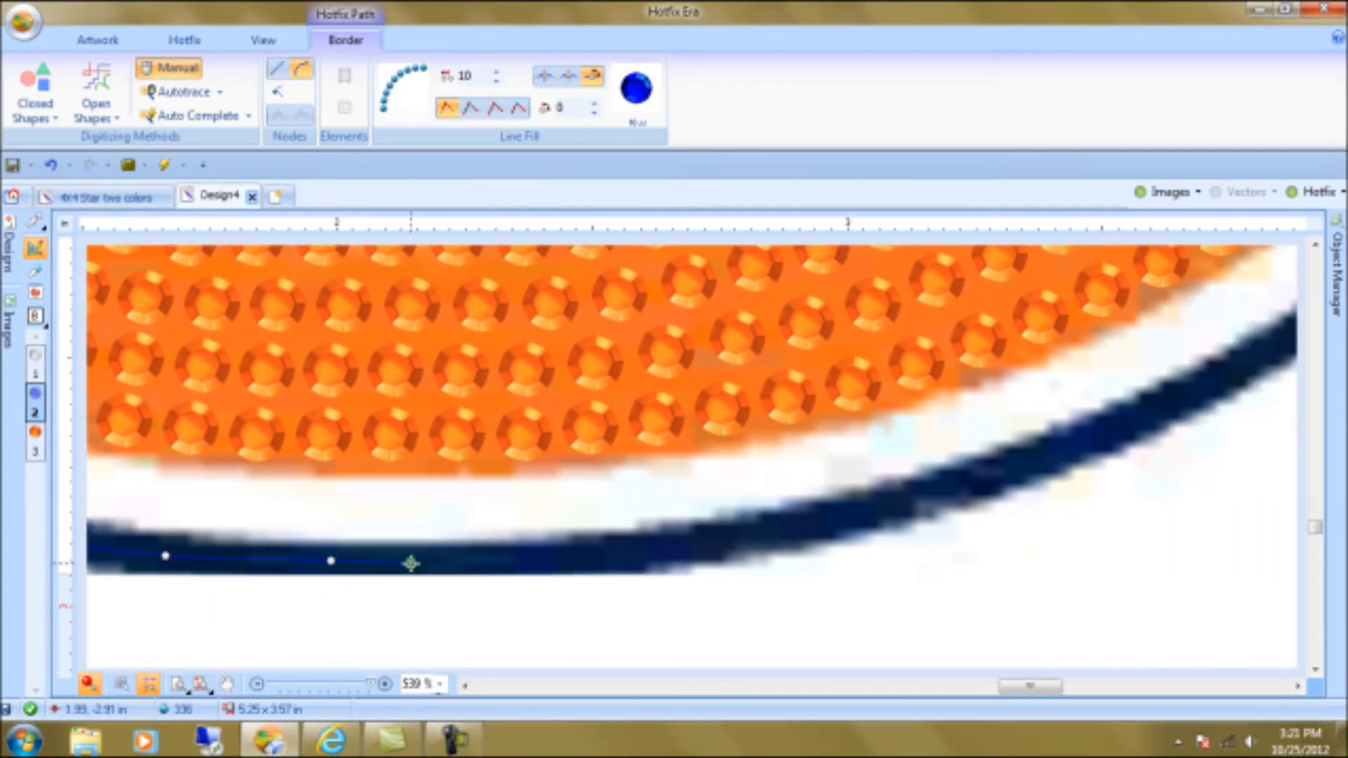
left_click(692, 550)
left_click(1116, 430)
left_click(1289, 339)
Add a curve node to the blue path on the outer outline of the C's lower-right curve
left_click(227, 686)
left_click_drag(1023, 337, 228, 648)
left_click(230, 686)
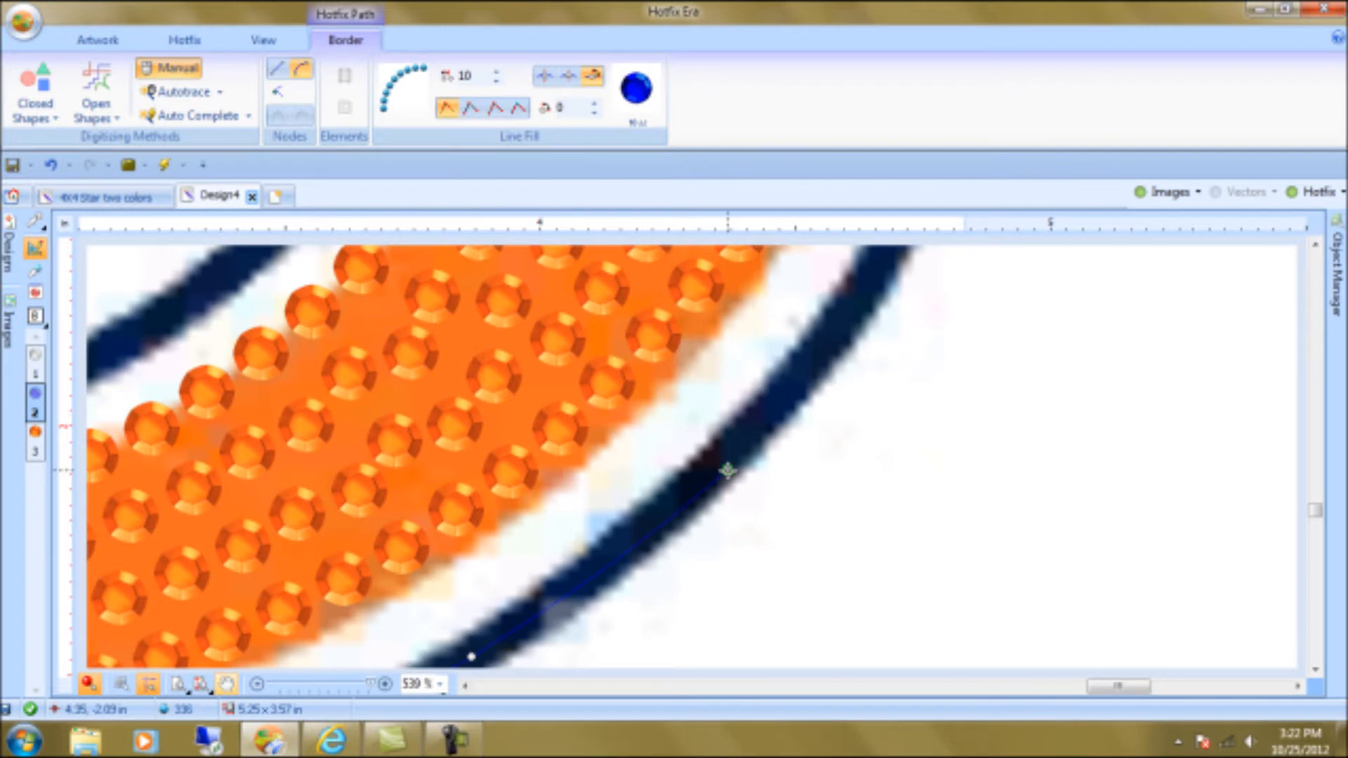
left_click(813, 348)
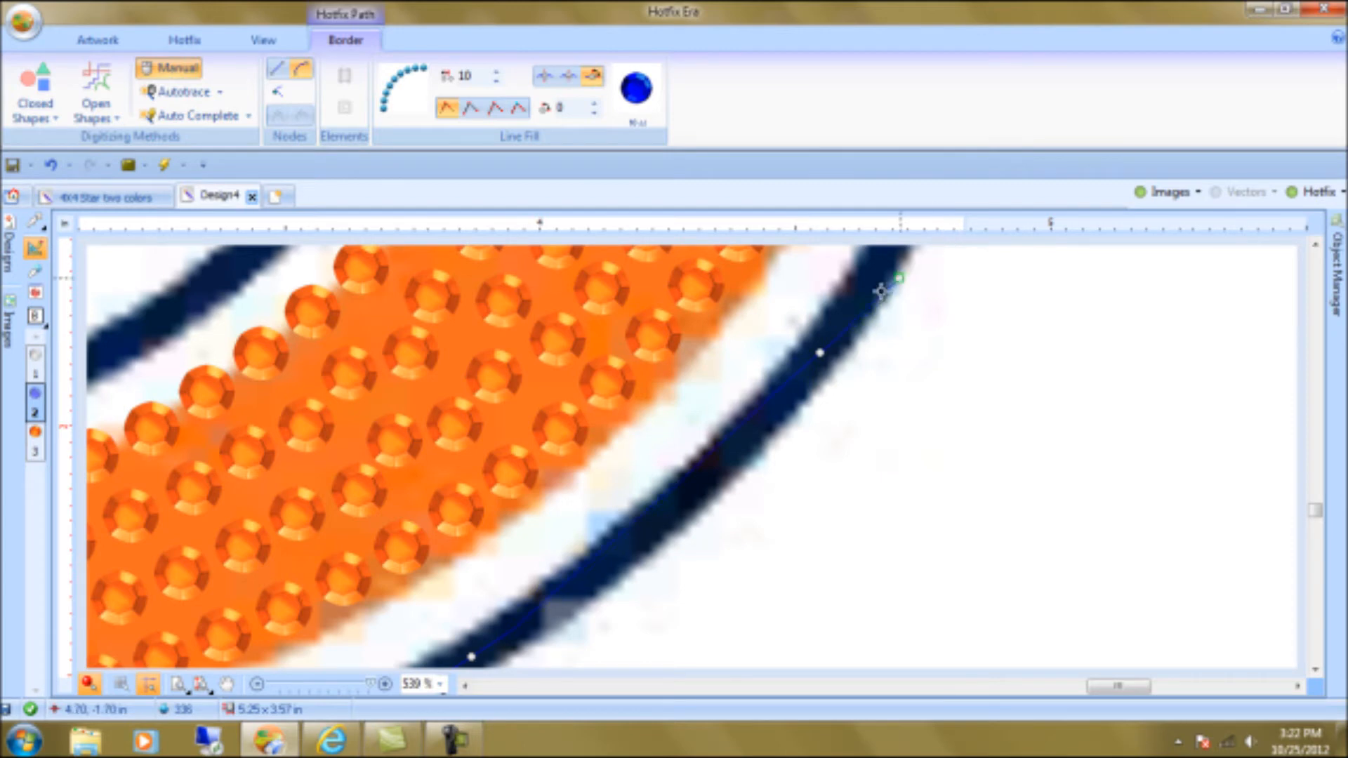
Extend the blue path up the outer outline with two nodes just below the lower arm's outer corner
left_click(226, 684)
left_click_drag(702, 422, 449, 730)
left_click_drag(700, 387, 846, 409)
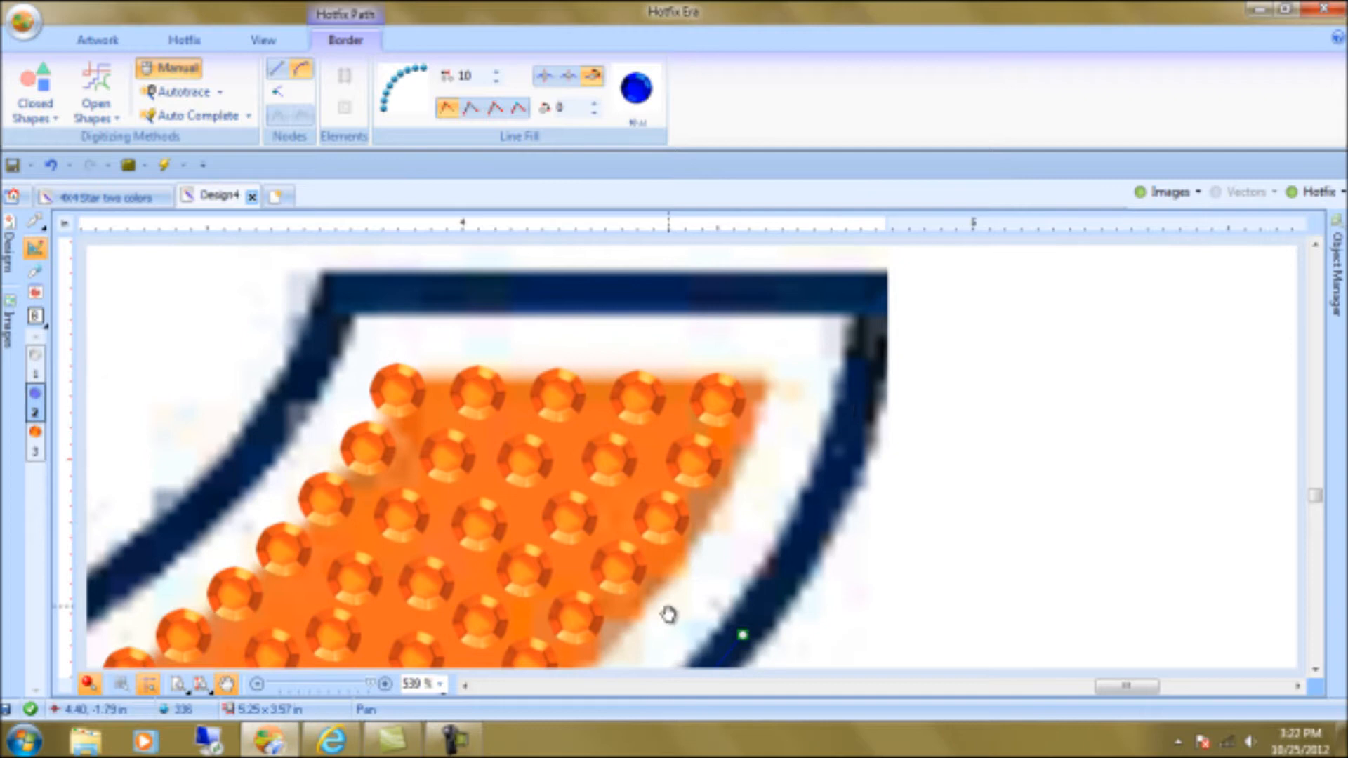
left_click(226, 684)
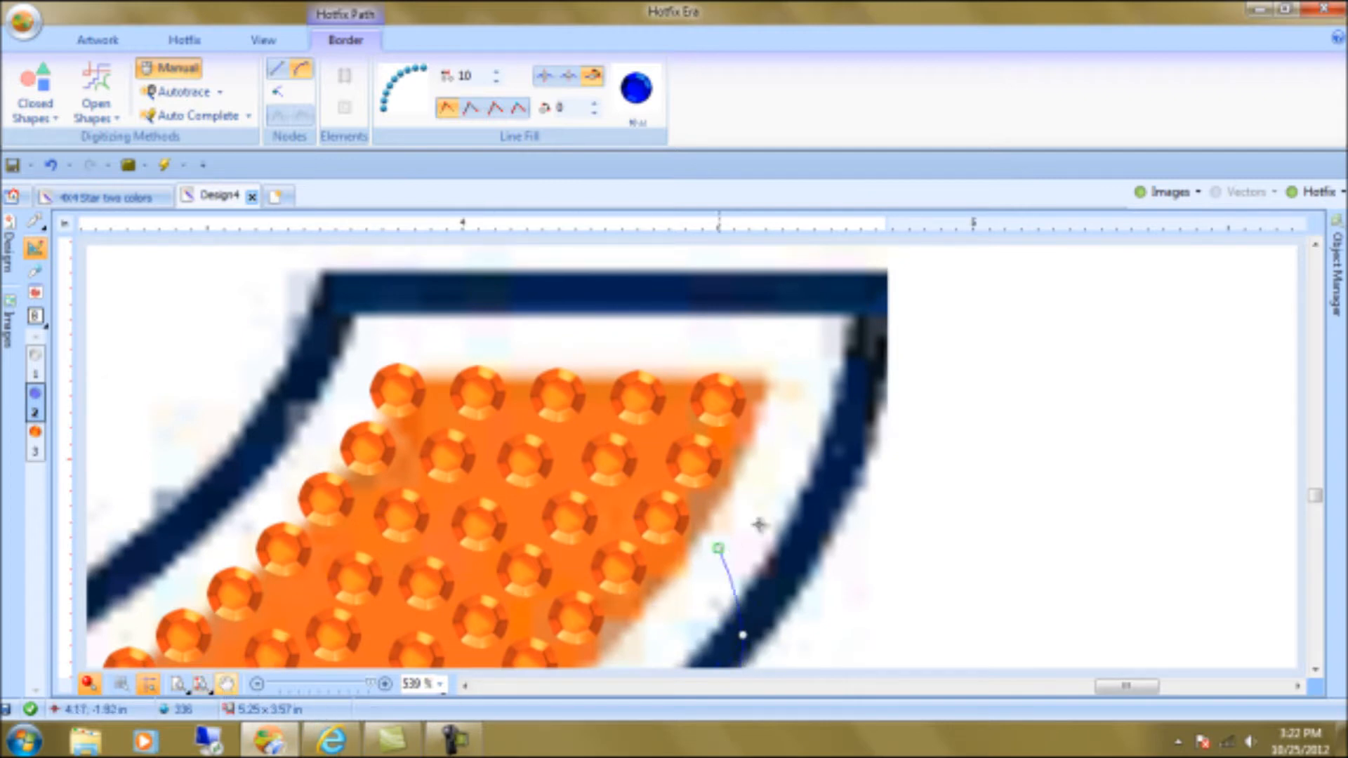
left_click(857, 420)
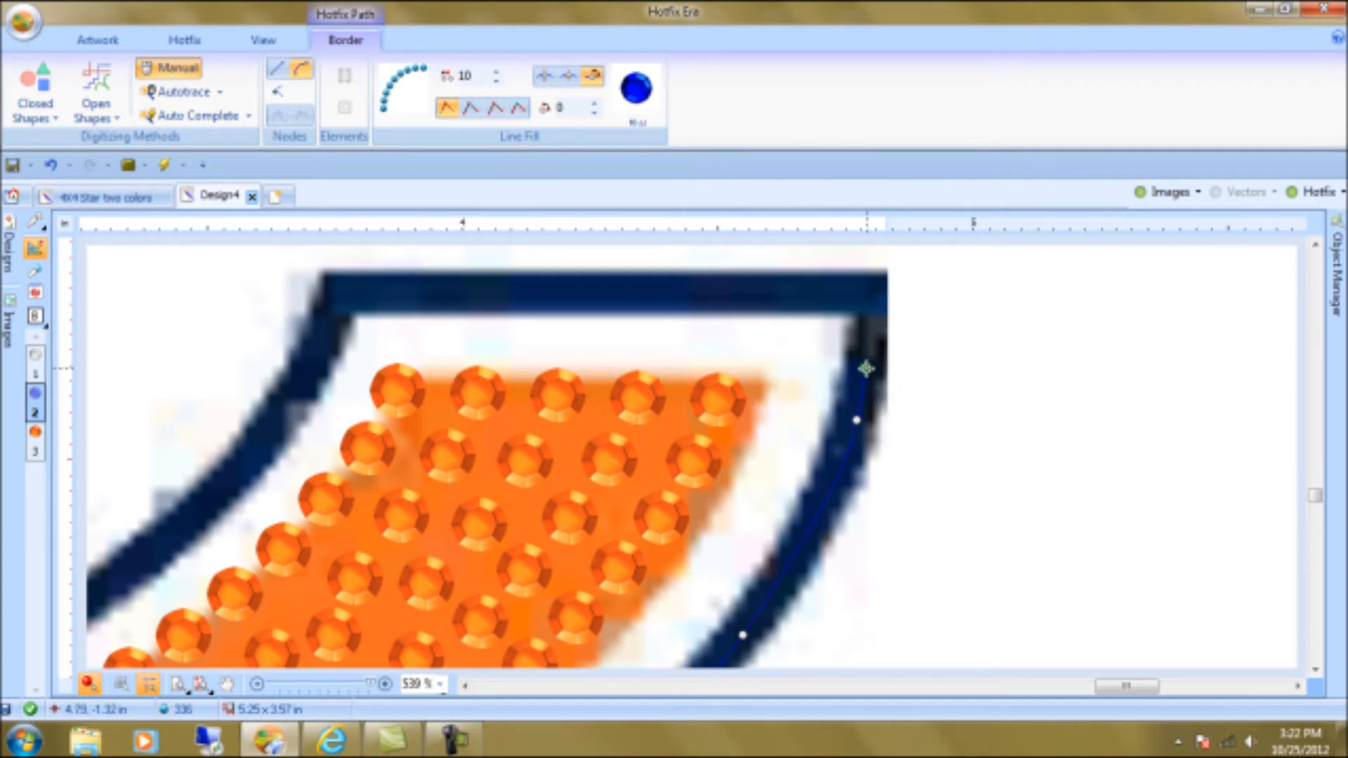
left_click(865, 370)
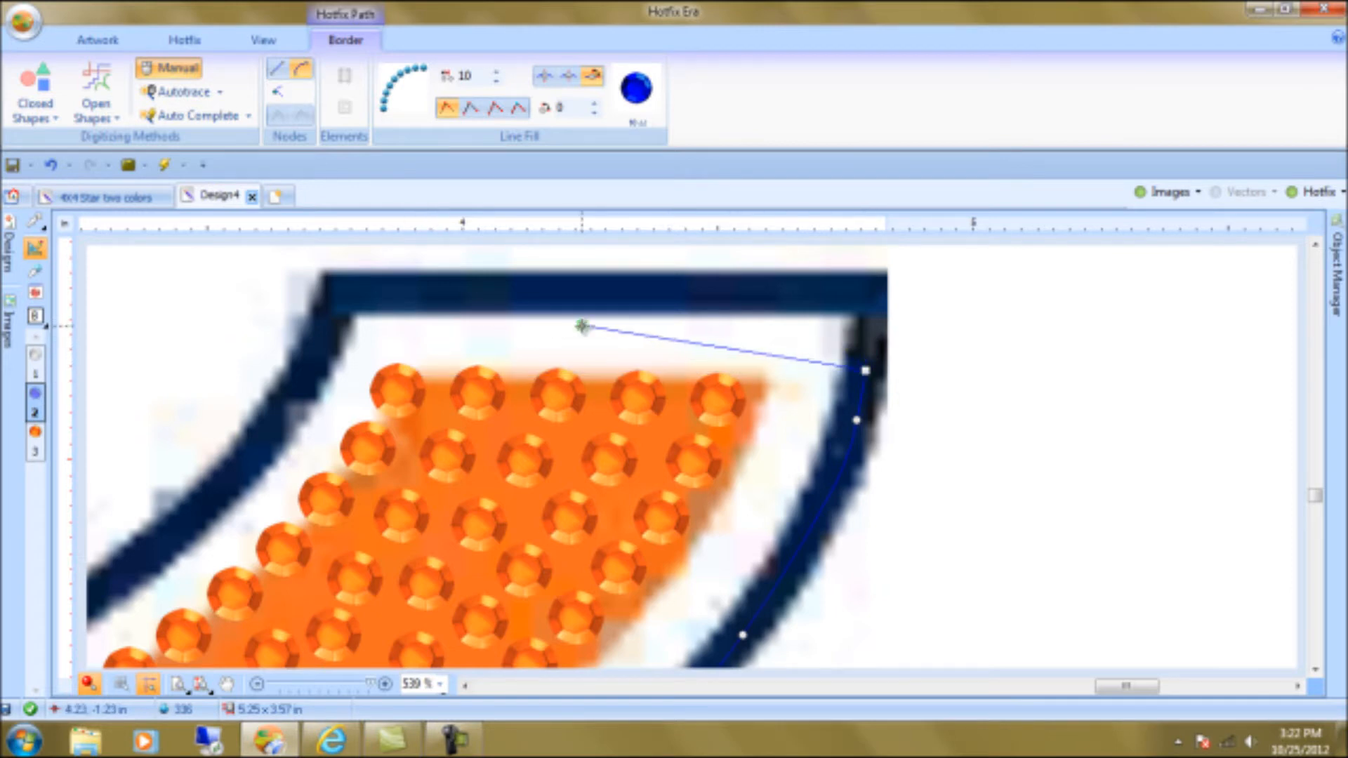
left_click(629, 333)
left_click(419, 444)
key("BackSpace")
key("BackSpace")
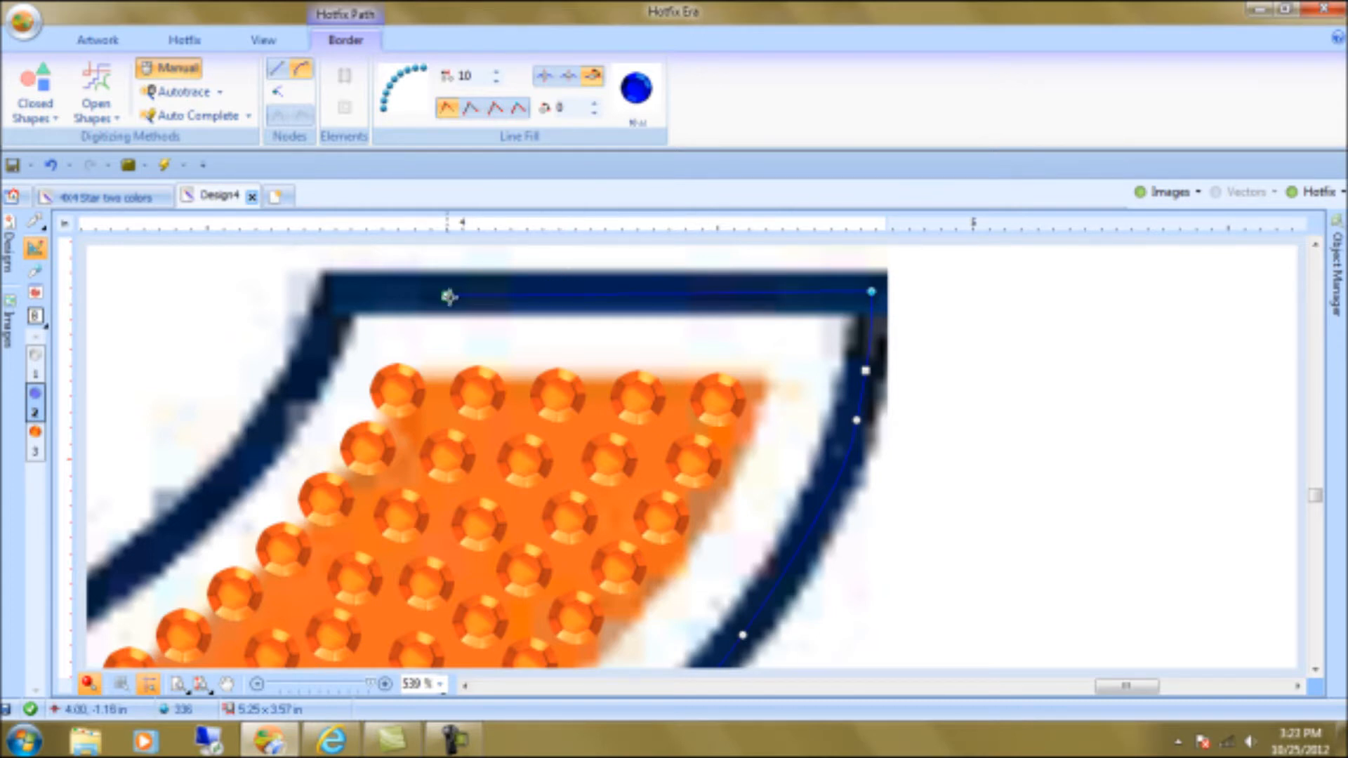
Finish the straight segment across the lower arm's flat end at its inner corner and add a curve node just below it
left_click(343, 297)
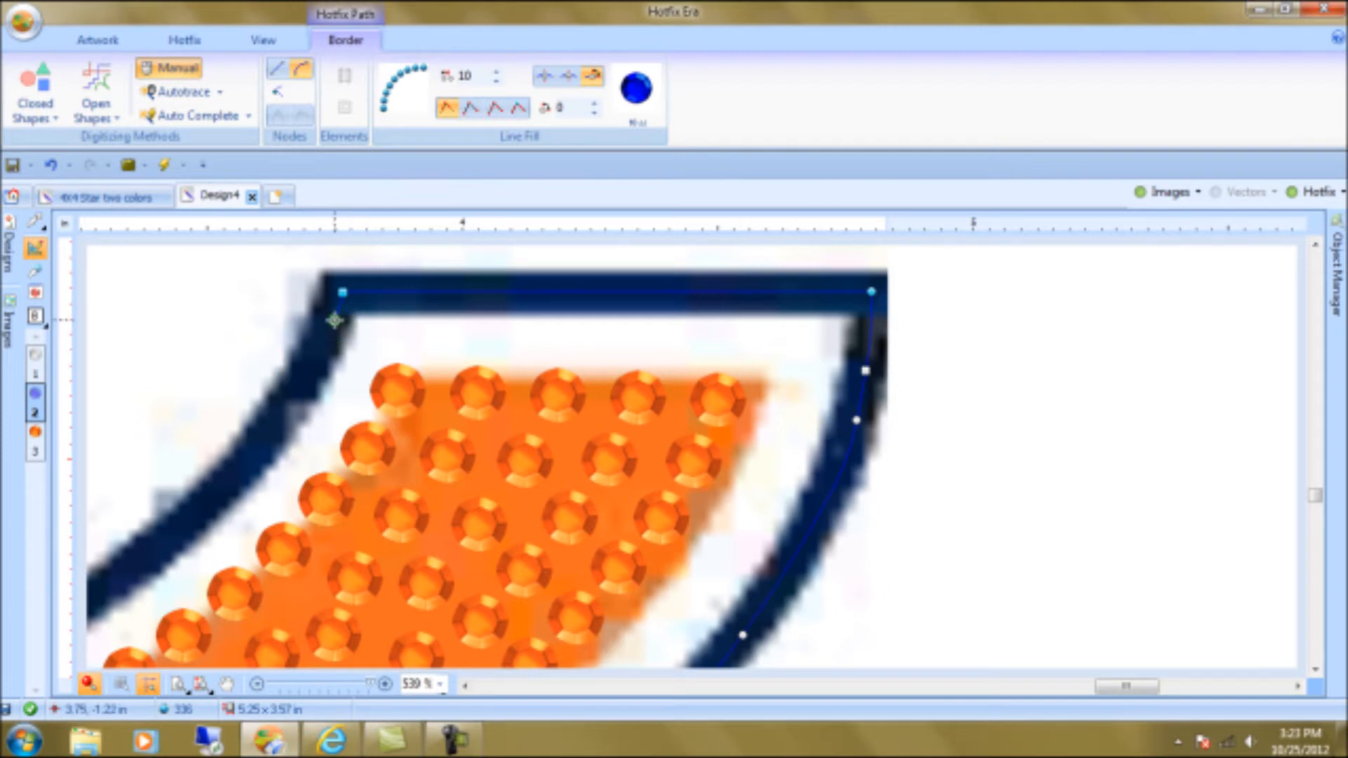
left_click(307, 372)
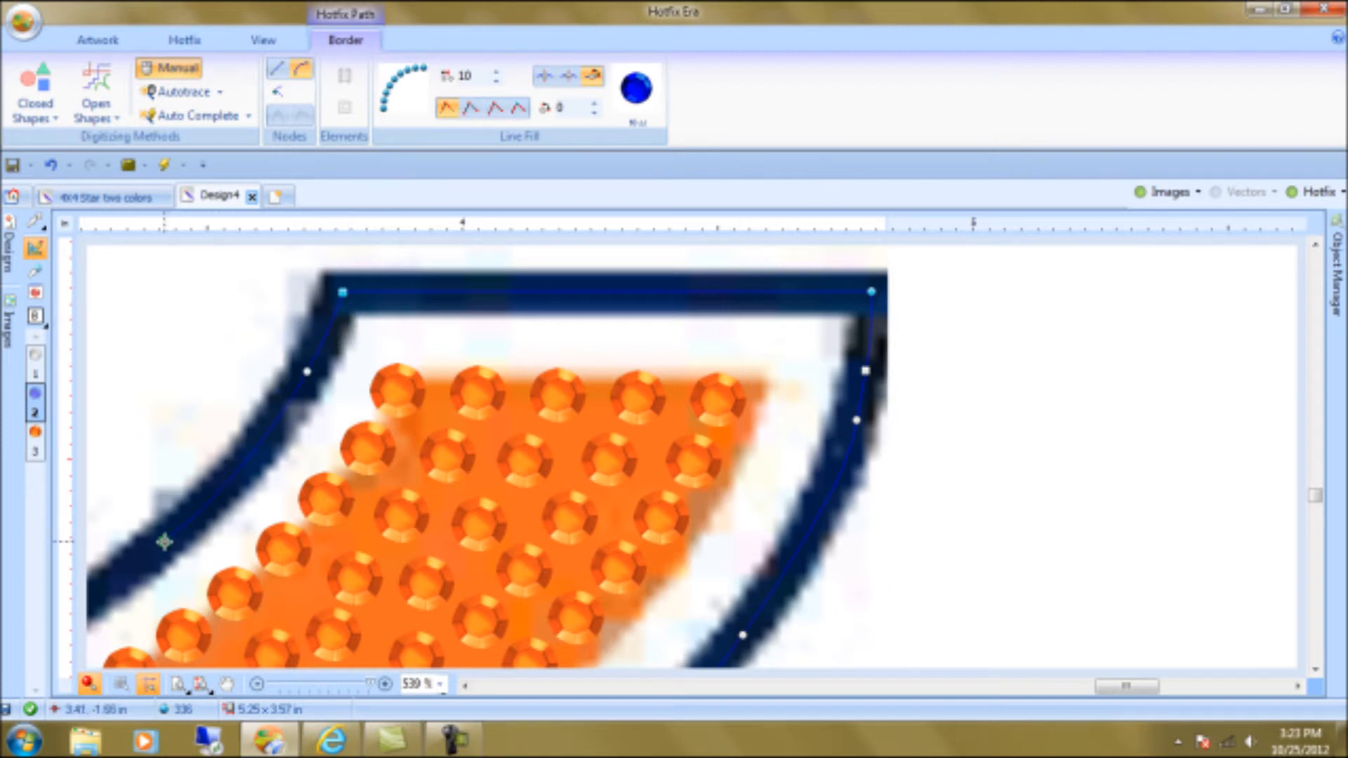
Continue the blue path with curve nodes along the inner outline of the lower arm to the bottom of the C's opening
left_click(225, 685)
left_click_drag(336, 522, 1036, 235)
left_click_drag(394, 624, 505, 627)
left_click(200, 684)
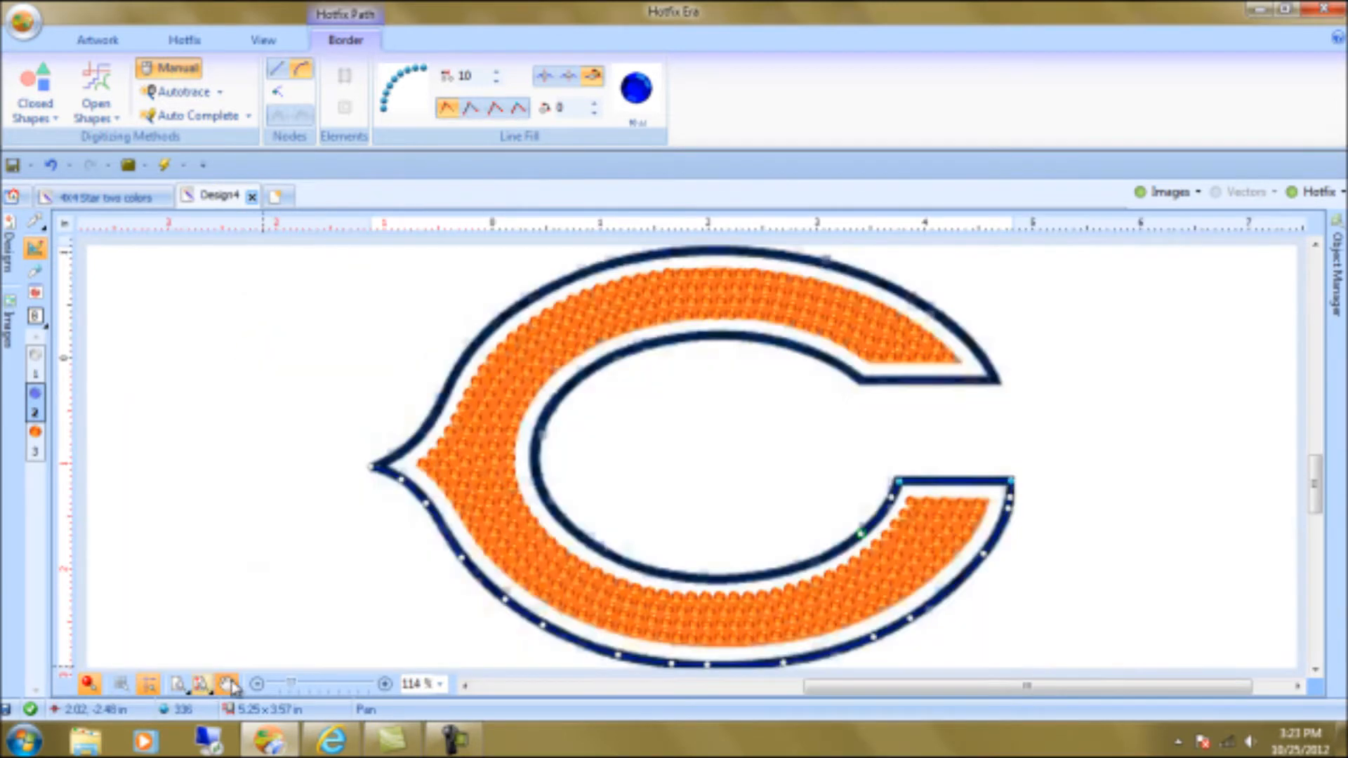
left_click(179, 684)
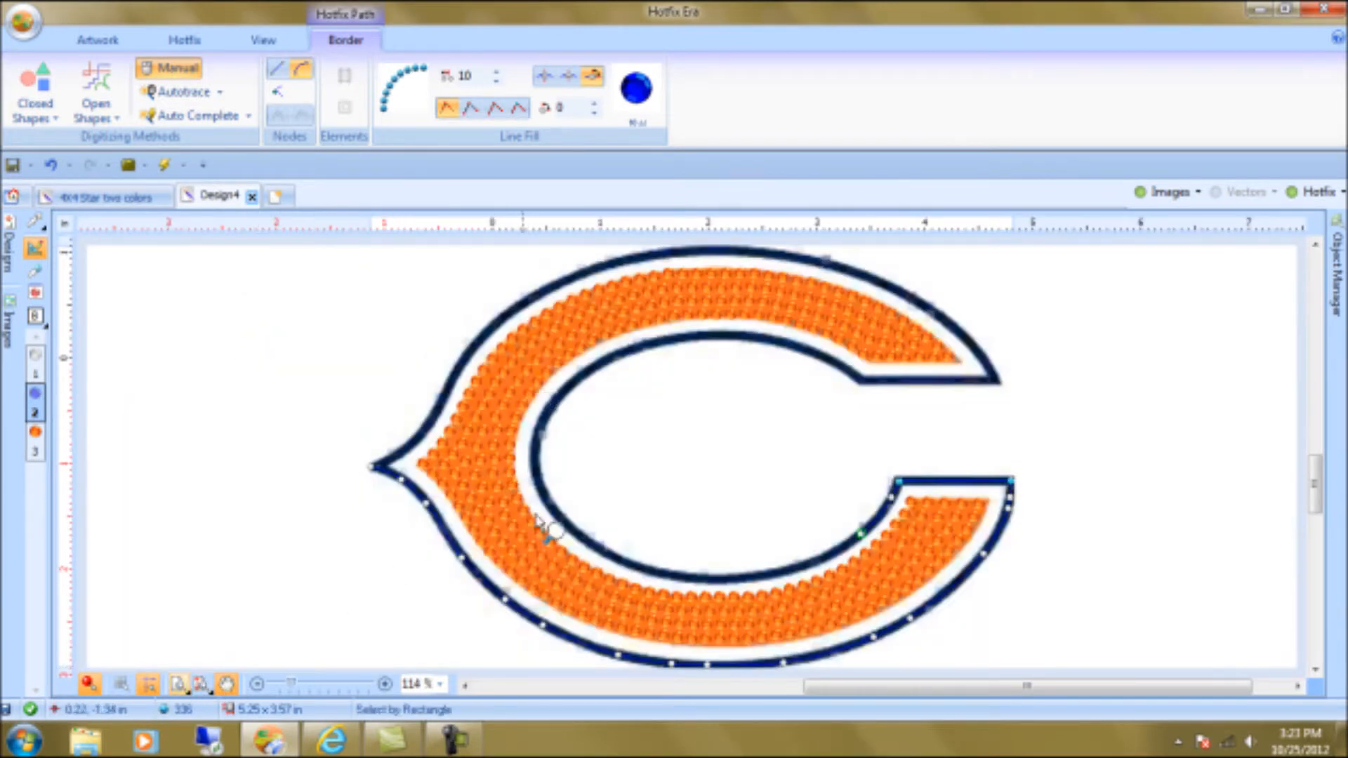
left_click_drag(701, 516, 1021, 653)
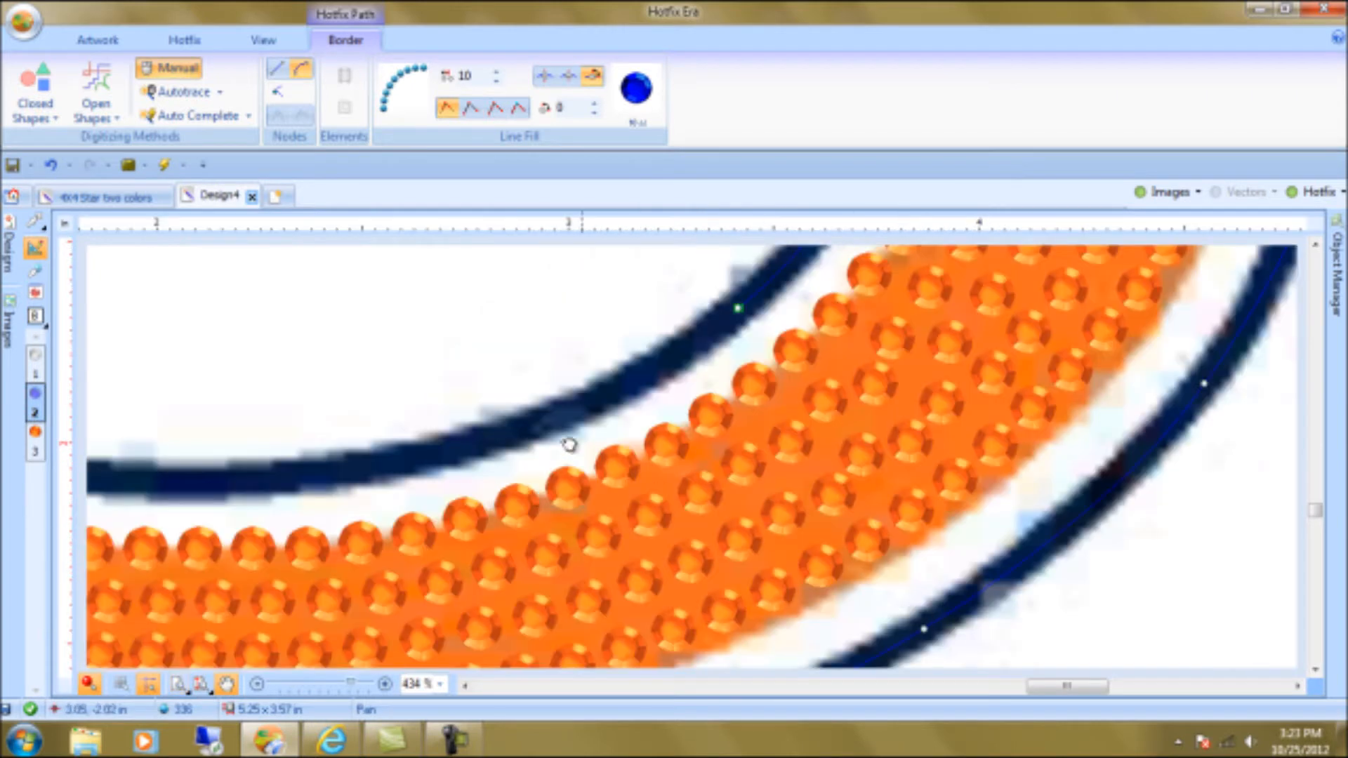
left_click(226, 684)
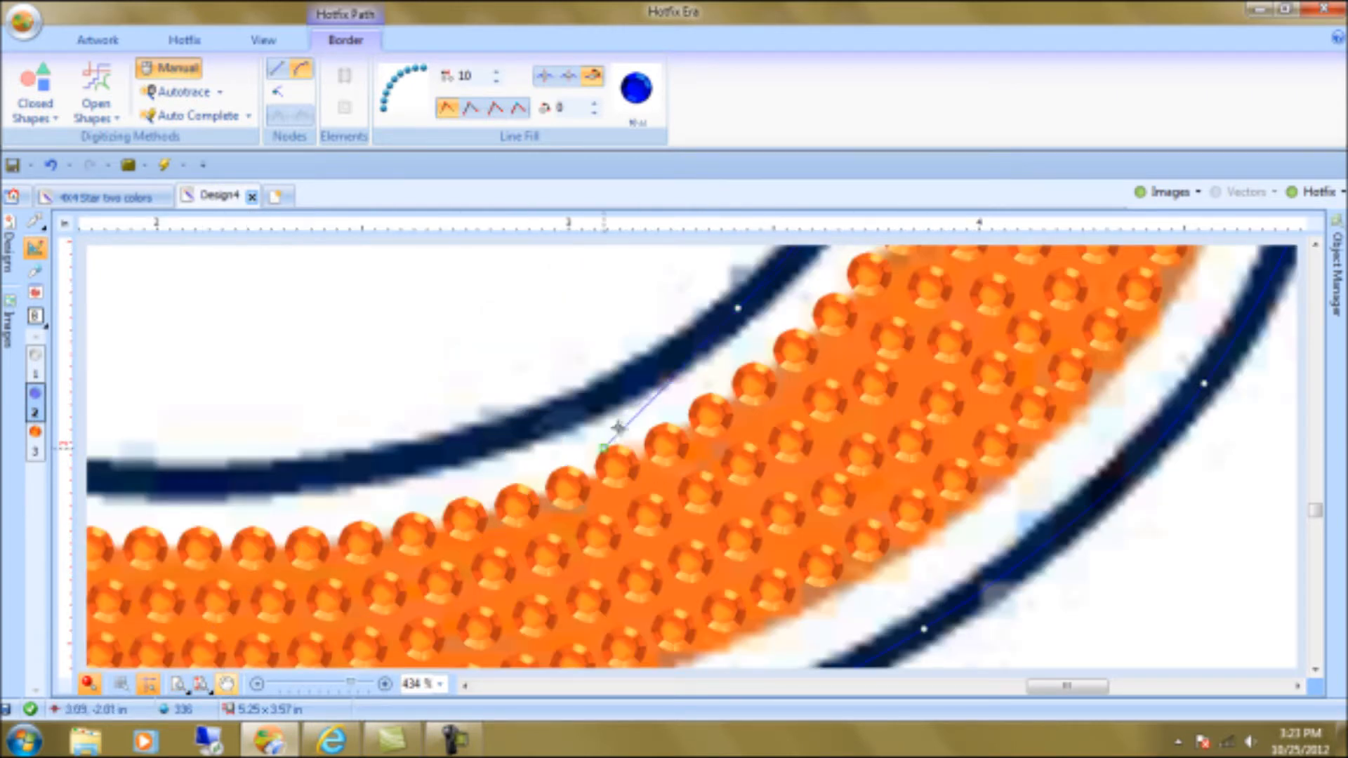
left_click(530, 423)
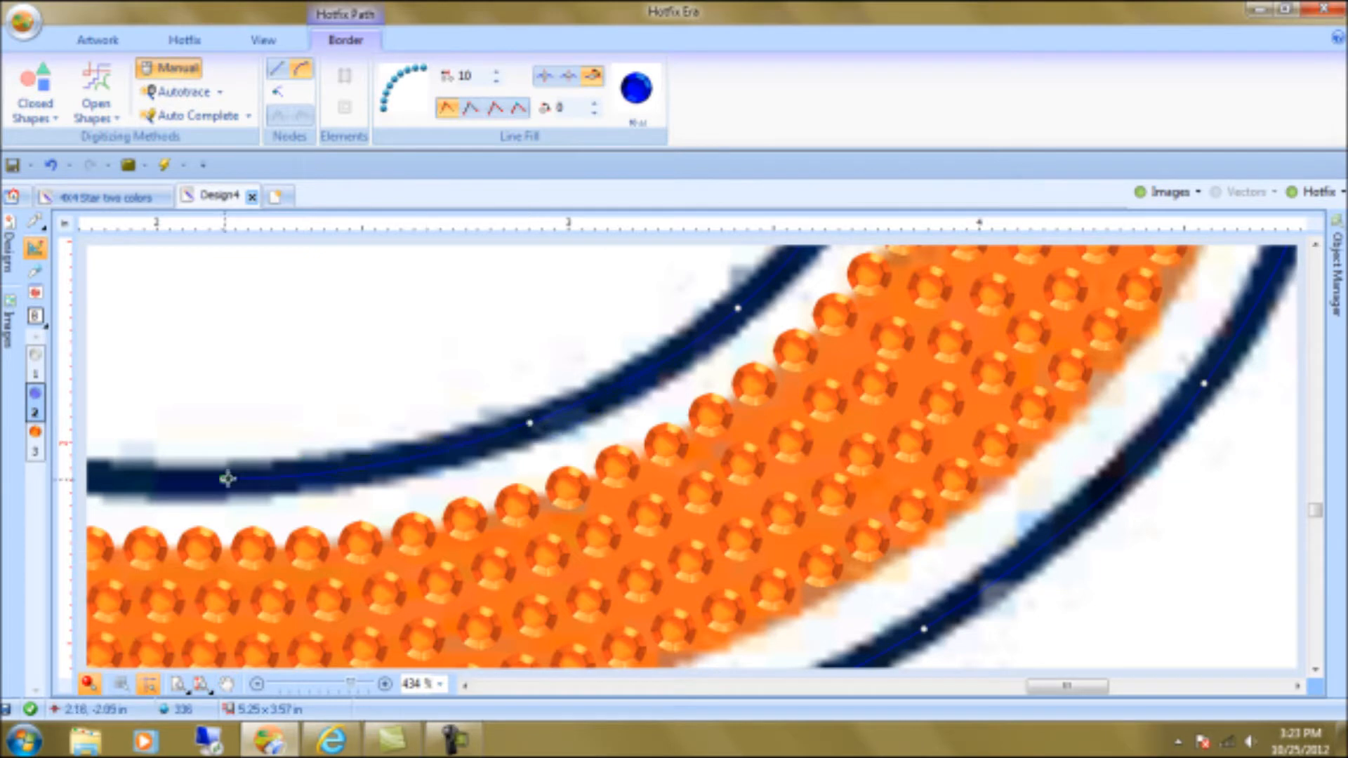
left_click(217, 479)
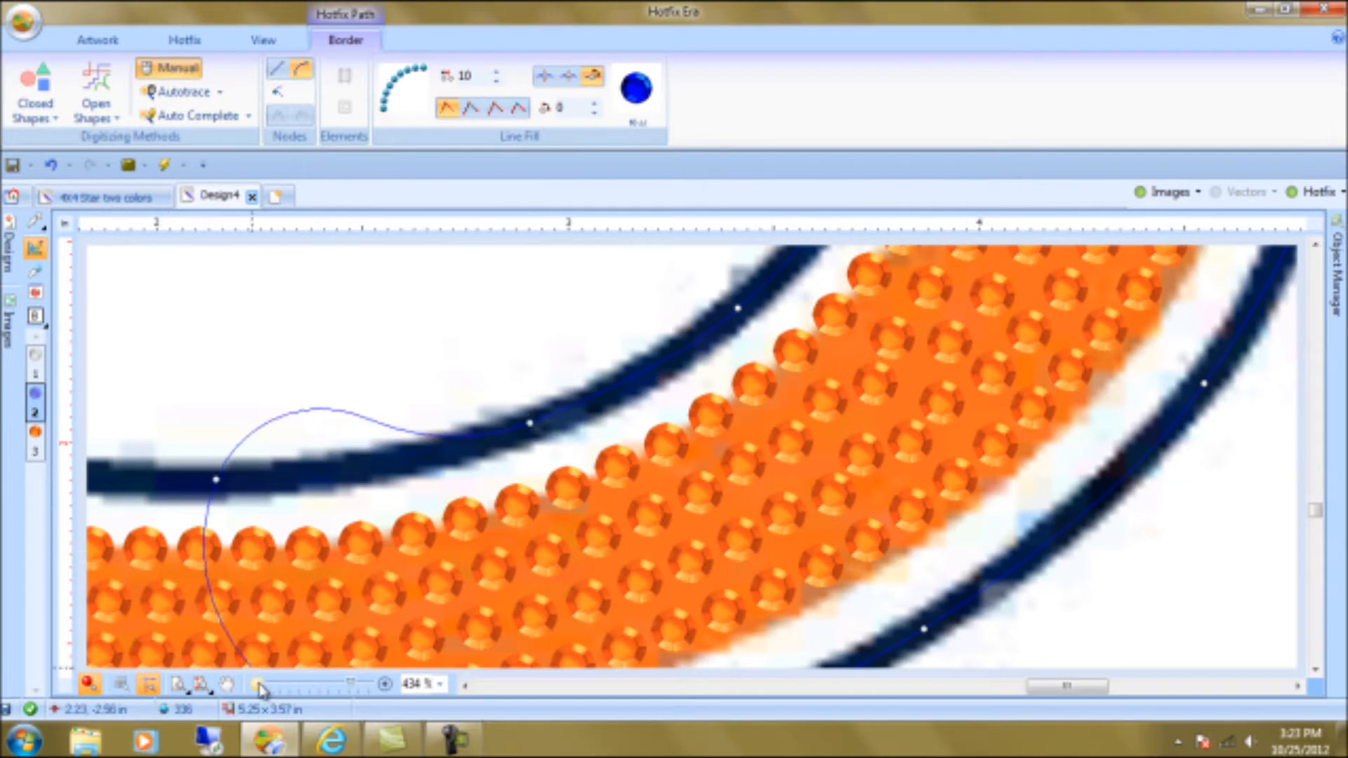
Extend the blue path with curve nodes up the lower-left part of the C's inner outline
left_click(226, 685)
left_click_drag(138, 547, 973, 570)
left_click(227, 685)
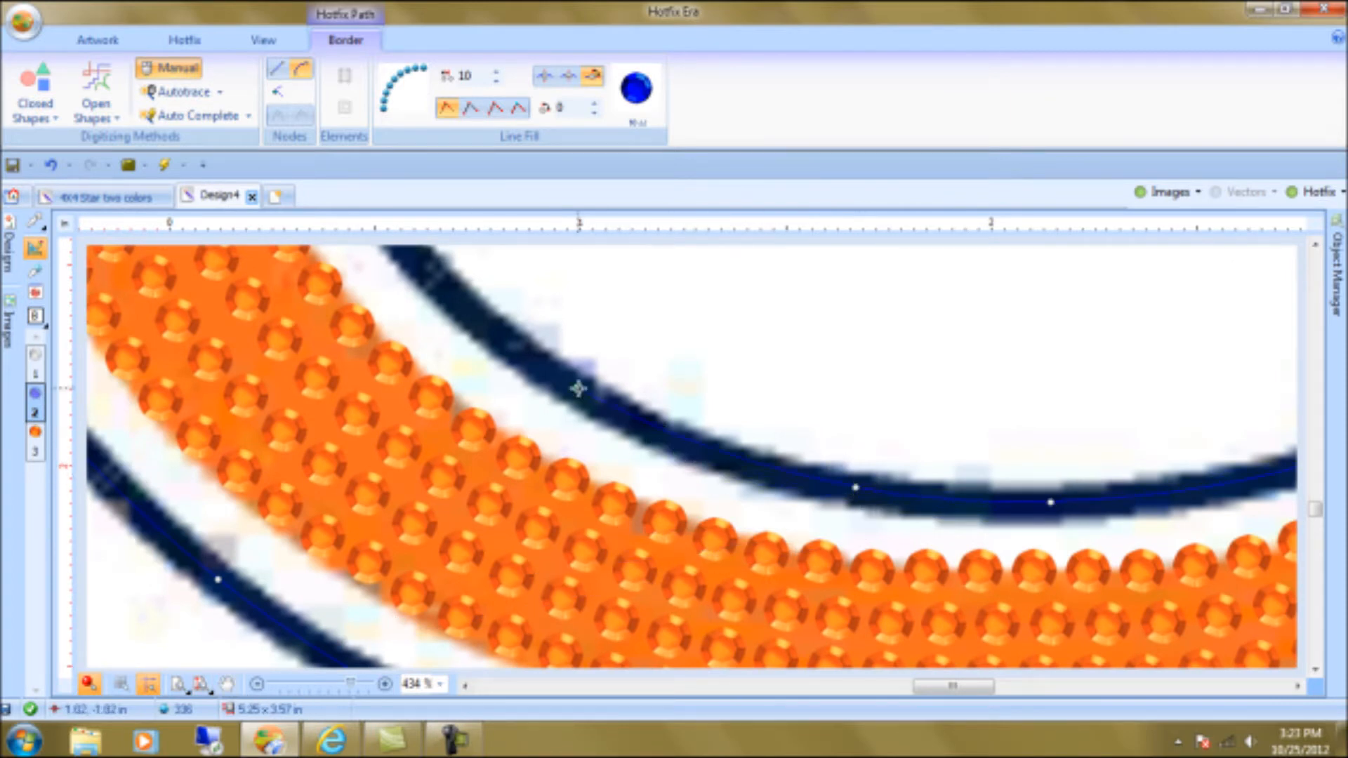
left_click(525, 354)
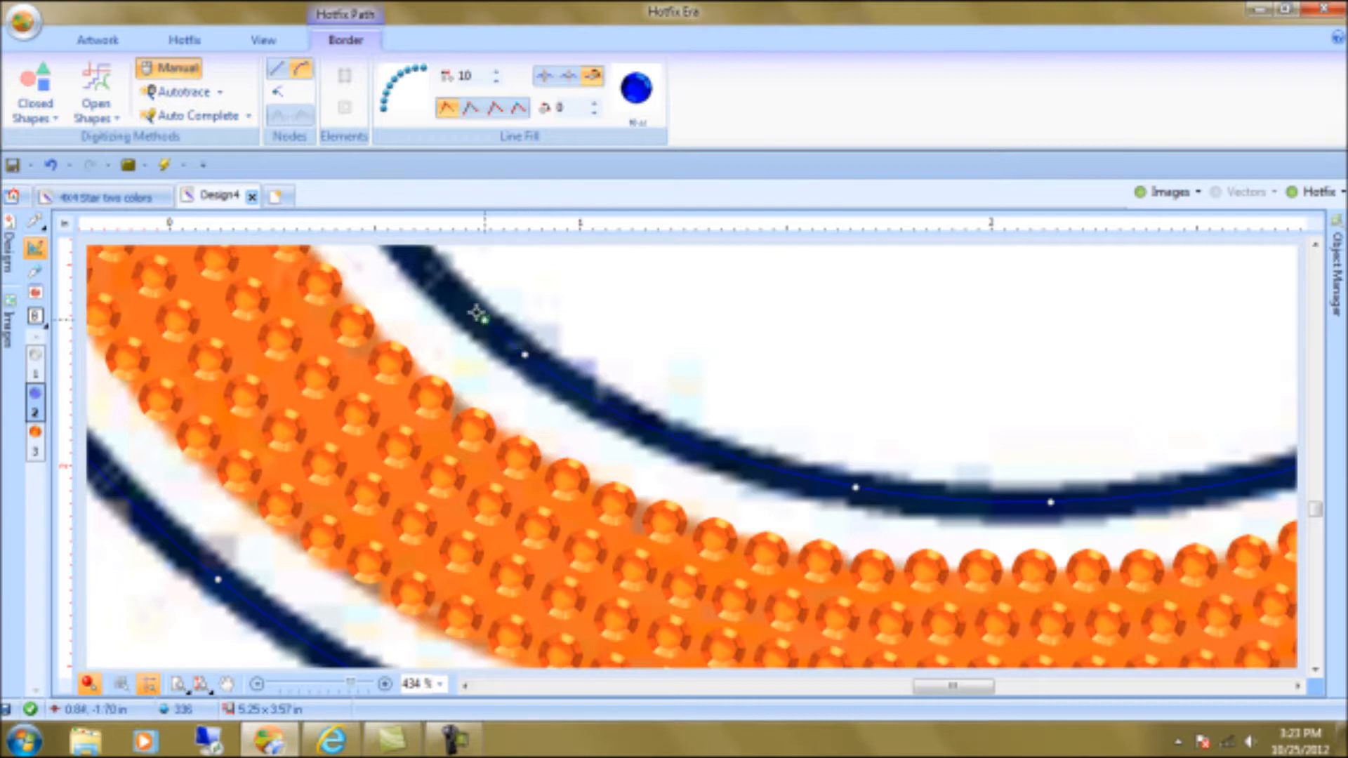
left_click(236, 686)
left_click_drag(391, 317, 559, 649)
left_click(232, 688)
left_click(583, 584)
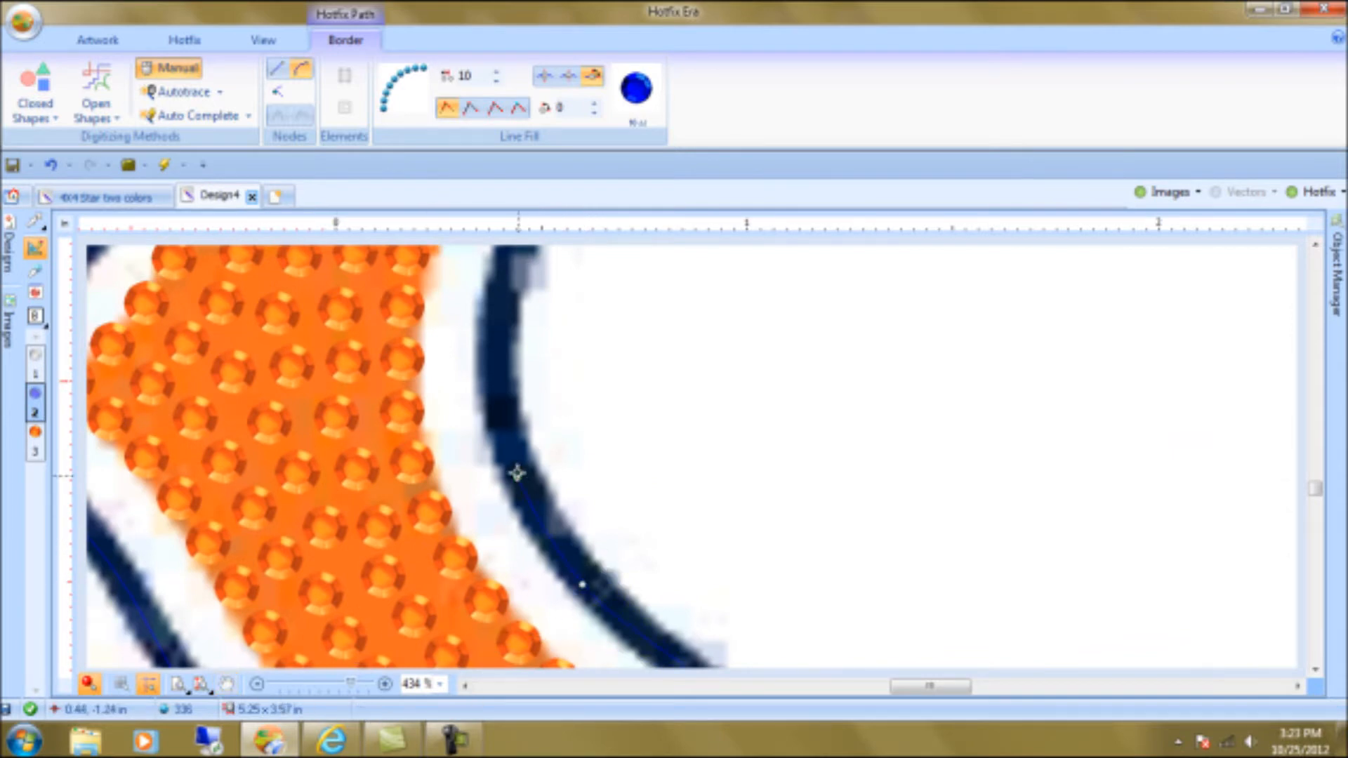
Place two curve nodes on the upper-left part of the C's inner navy outline
left_click(226, 684)
left_click_drag(492, 389, 370, 651)
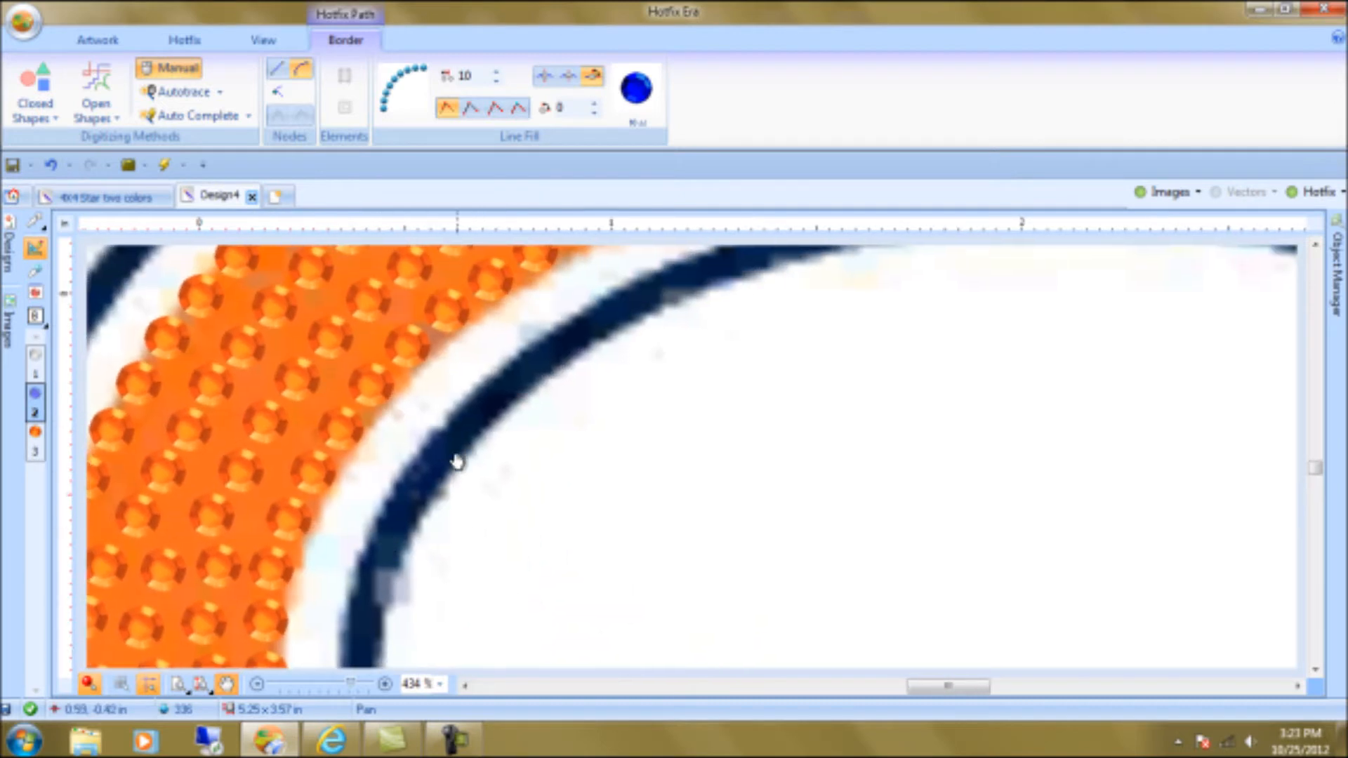
left_click(229, 685)
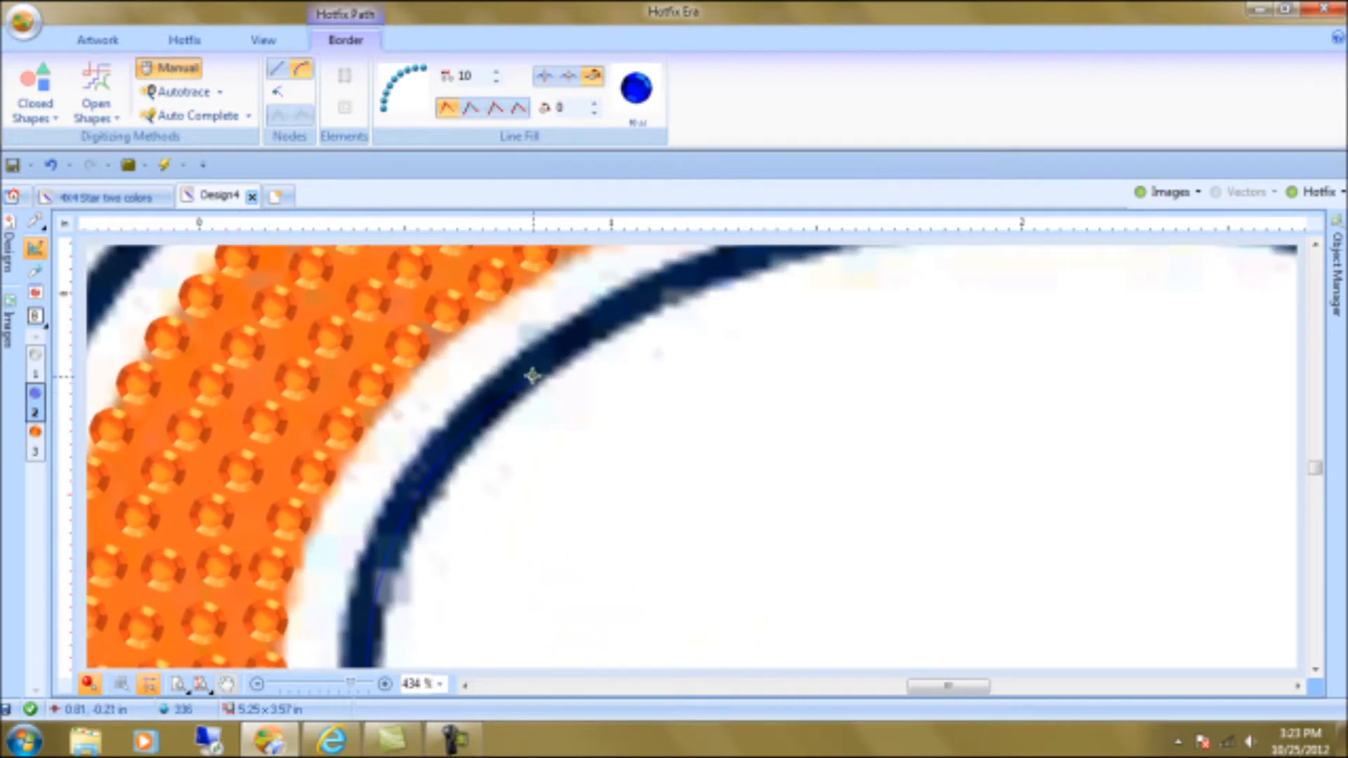
left_click(384, 562)
left_click(523, 381)
Continue the blue path over the top of the inner outline with three curve nodes towards the upper arm
left_click(226, 683)
left_click_drag(554, 509, 310, 575)
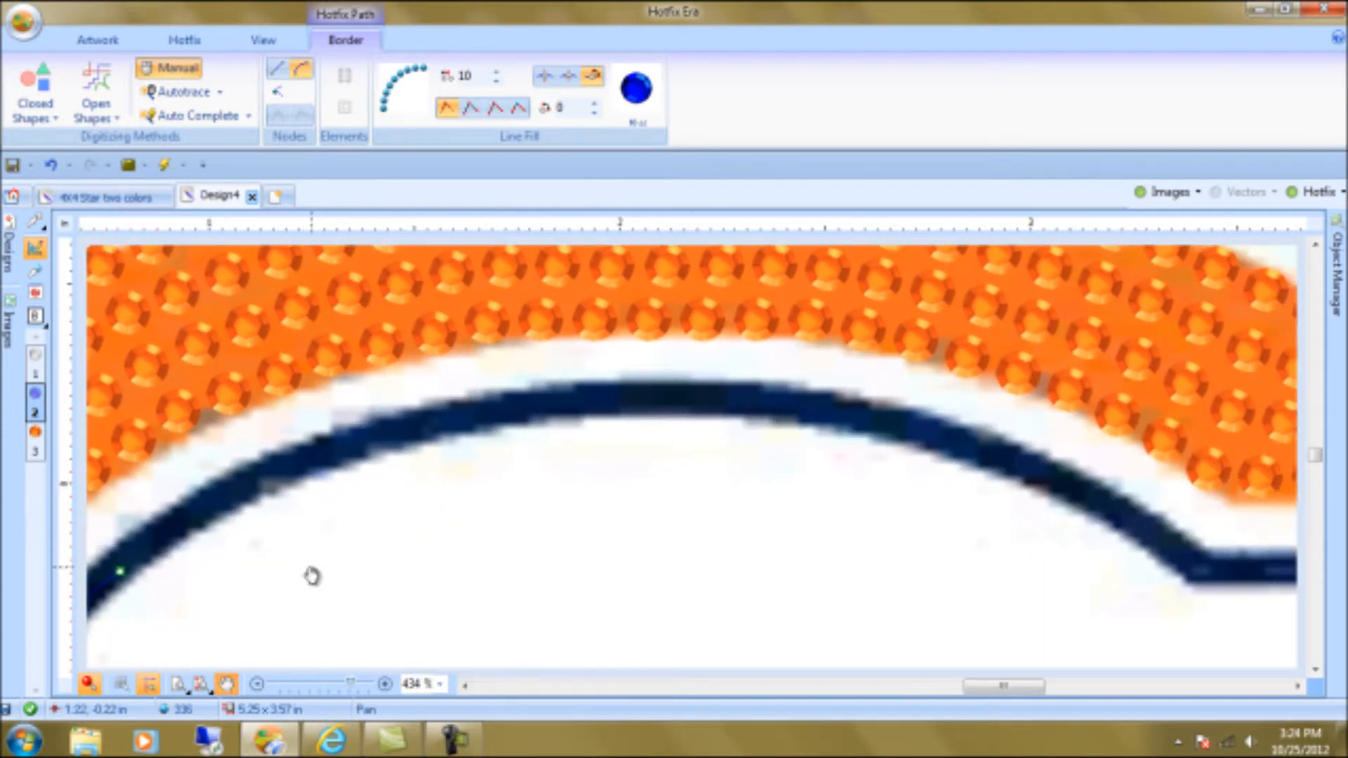
left_click(226, 684)
left_click(423, 420)
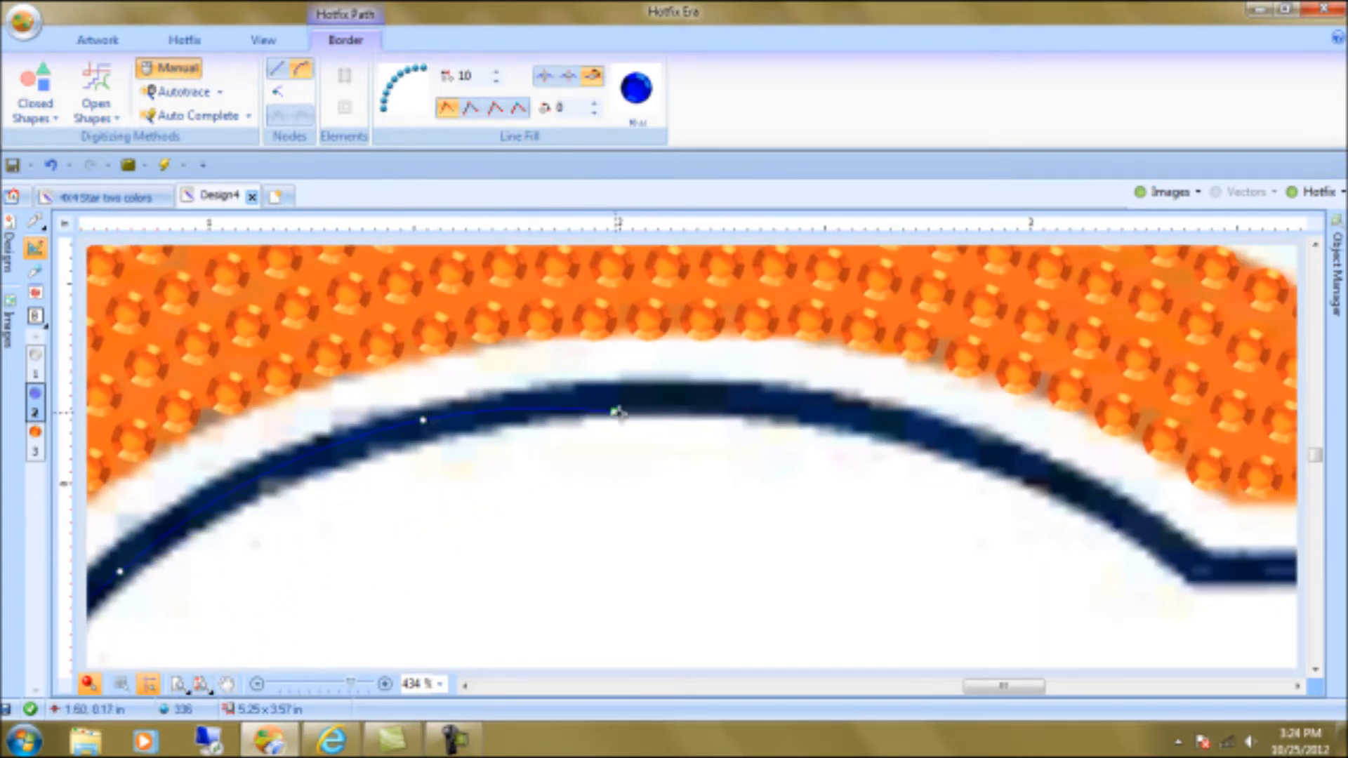
left_click(723, 394)
left_click(1021, 461)
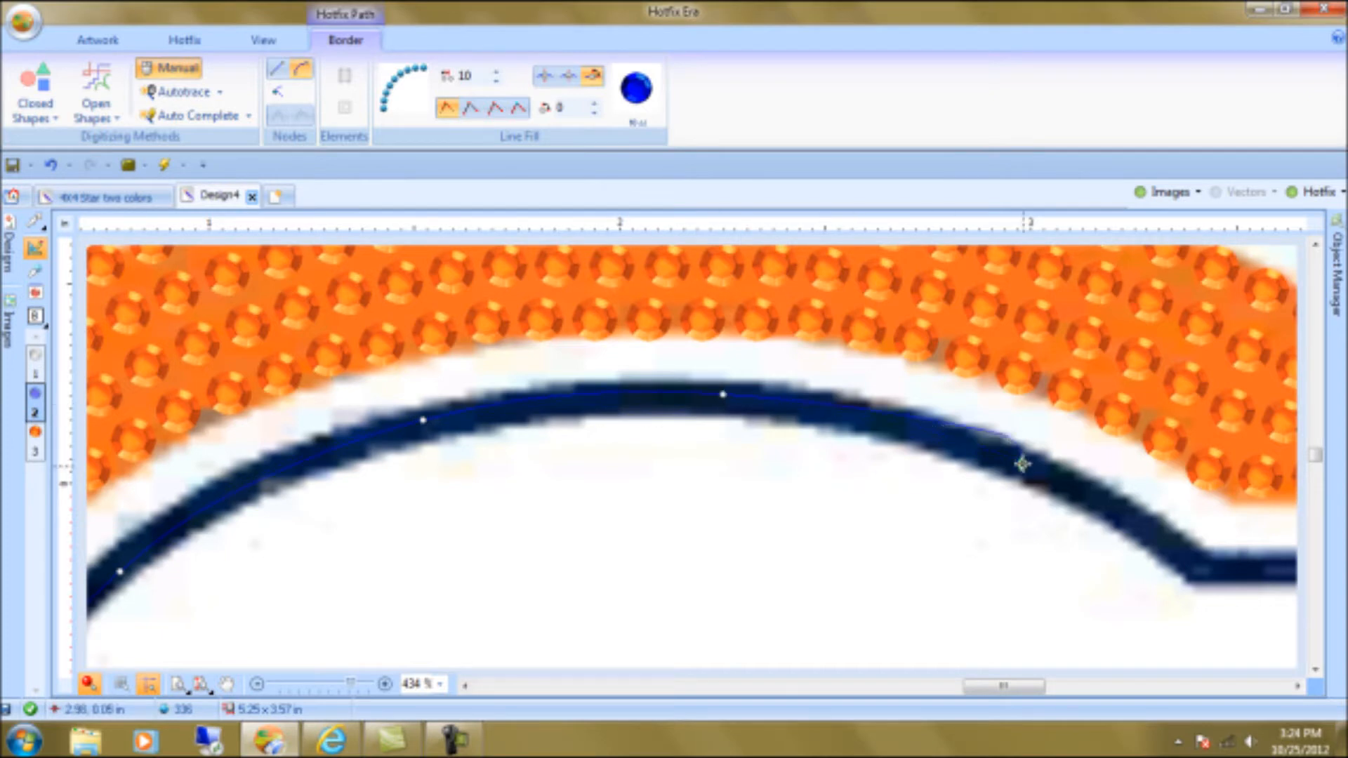
Trace the upper arm's flat end with a straight segment between corner nodes at its inner and outer corners
left_click(226, 685)
left_click_drag(842, 527, 103, 502)
left_click(226, 684)
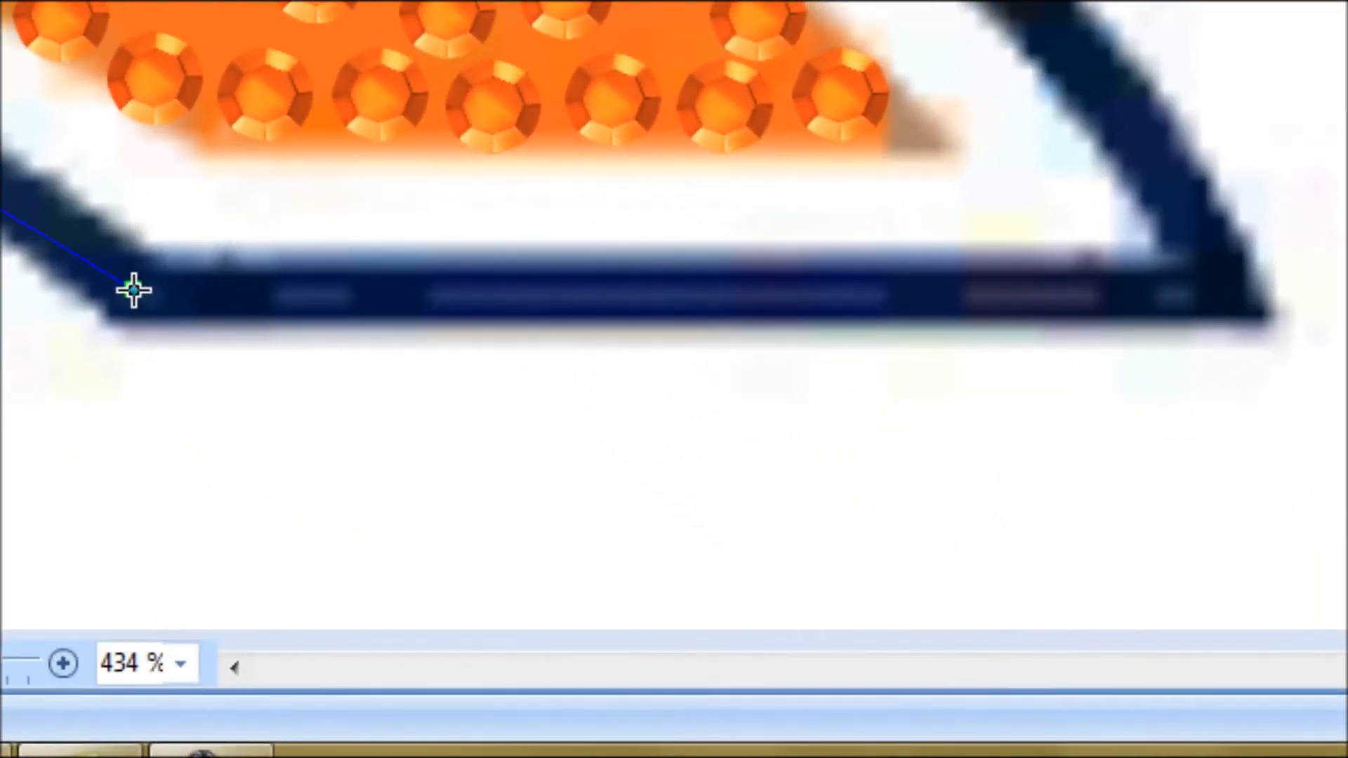
left_click(483, 508)
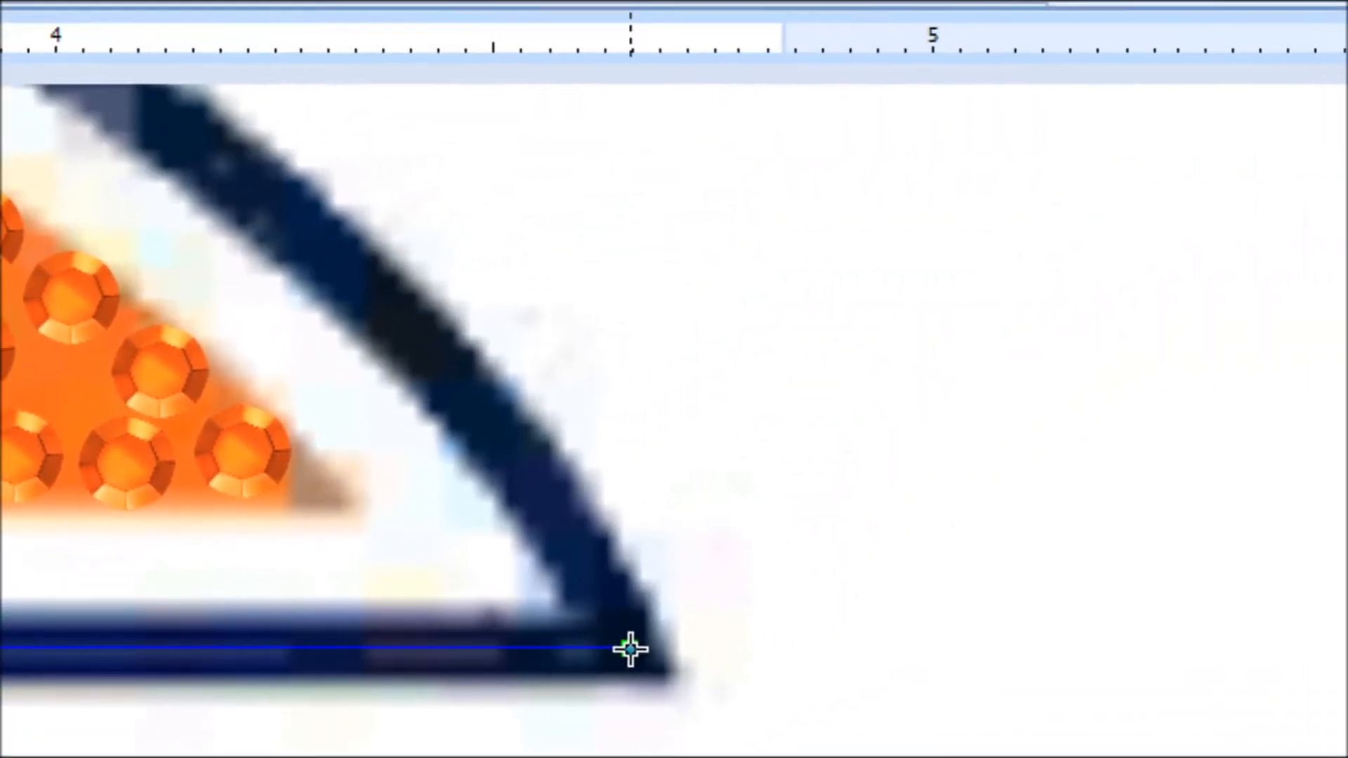
left_click(1229, 292)
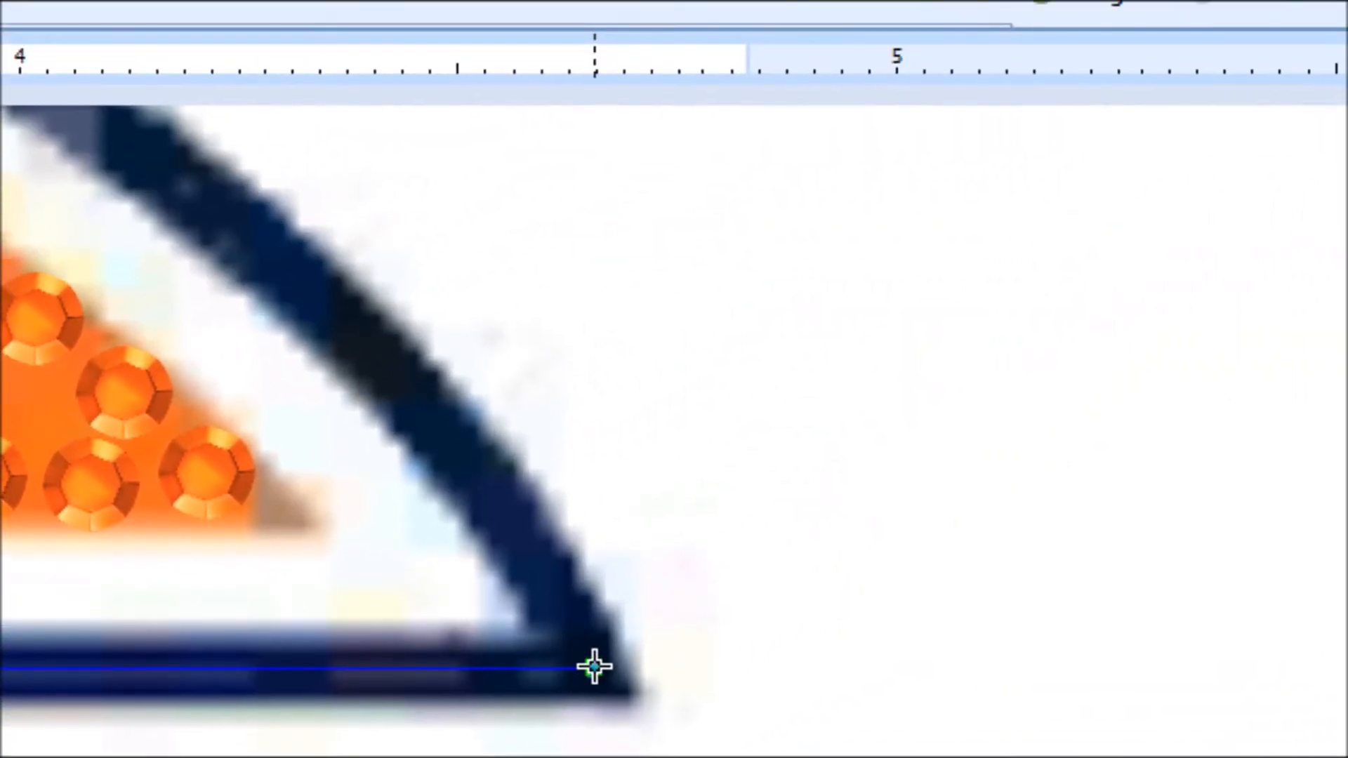
Trace the outer outline from the upper arm's tip over the top of the C with four curve nodes
left_click(472, 471)
left_click(133, 136)
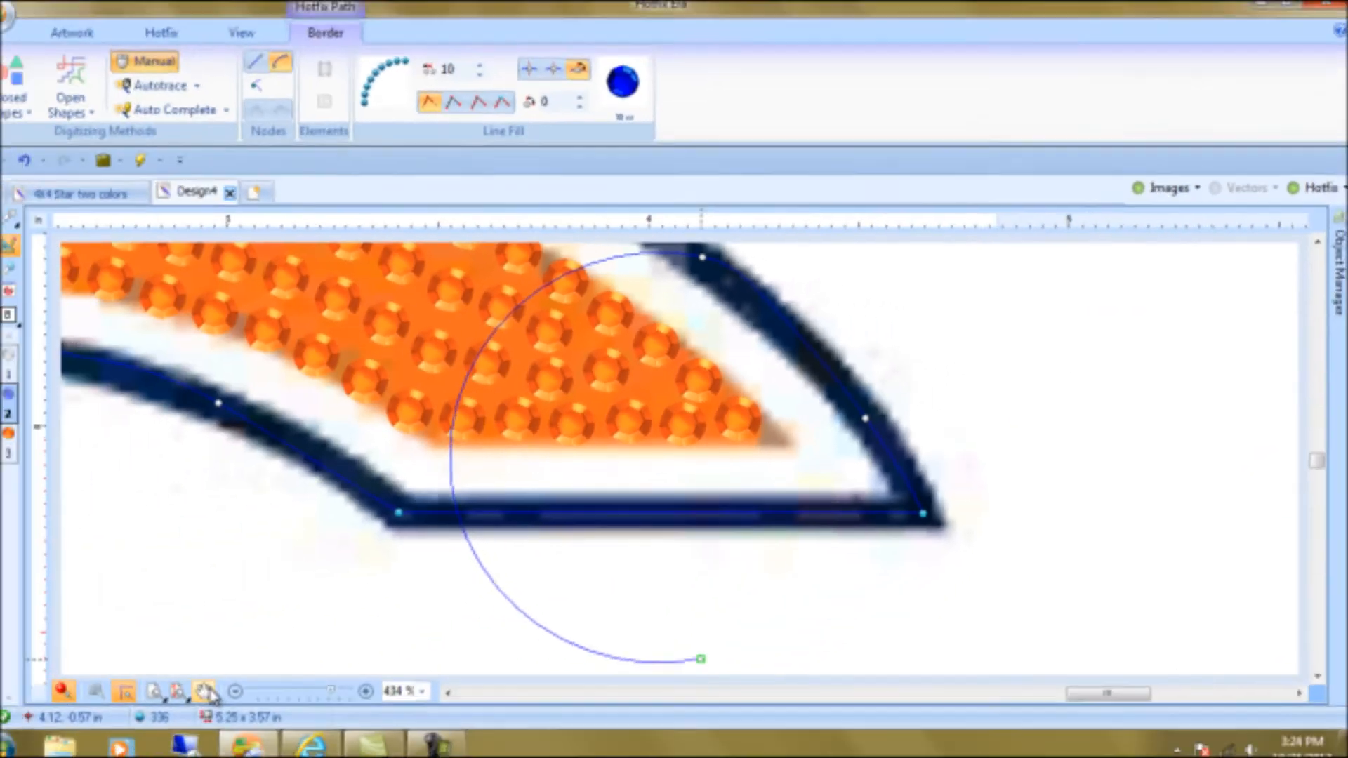
left_click(226, 684)
left_click_drag(422, 403, 1124, 691)
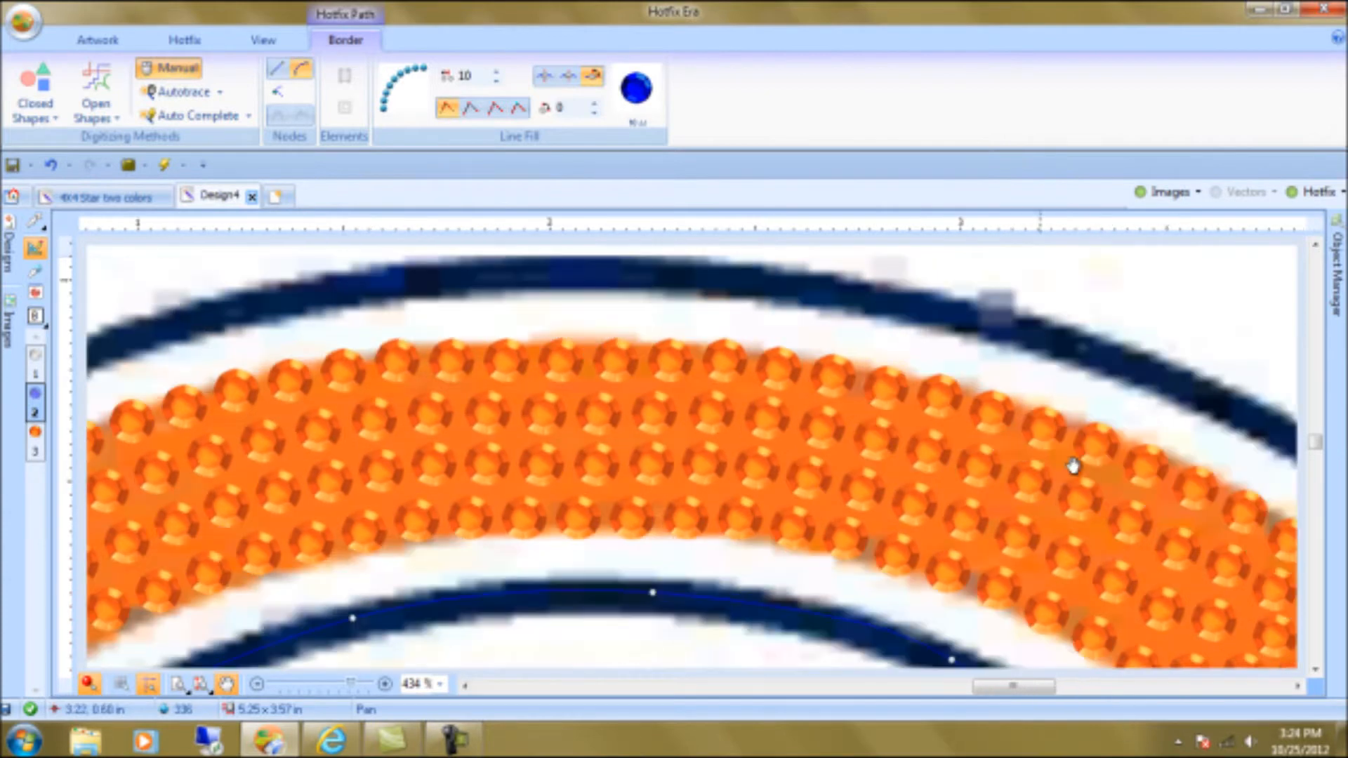
left_click(227, 684)
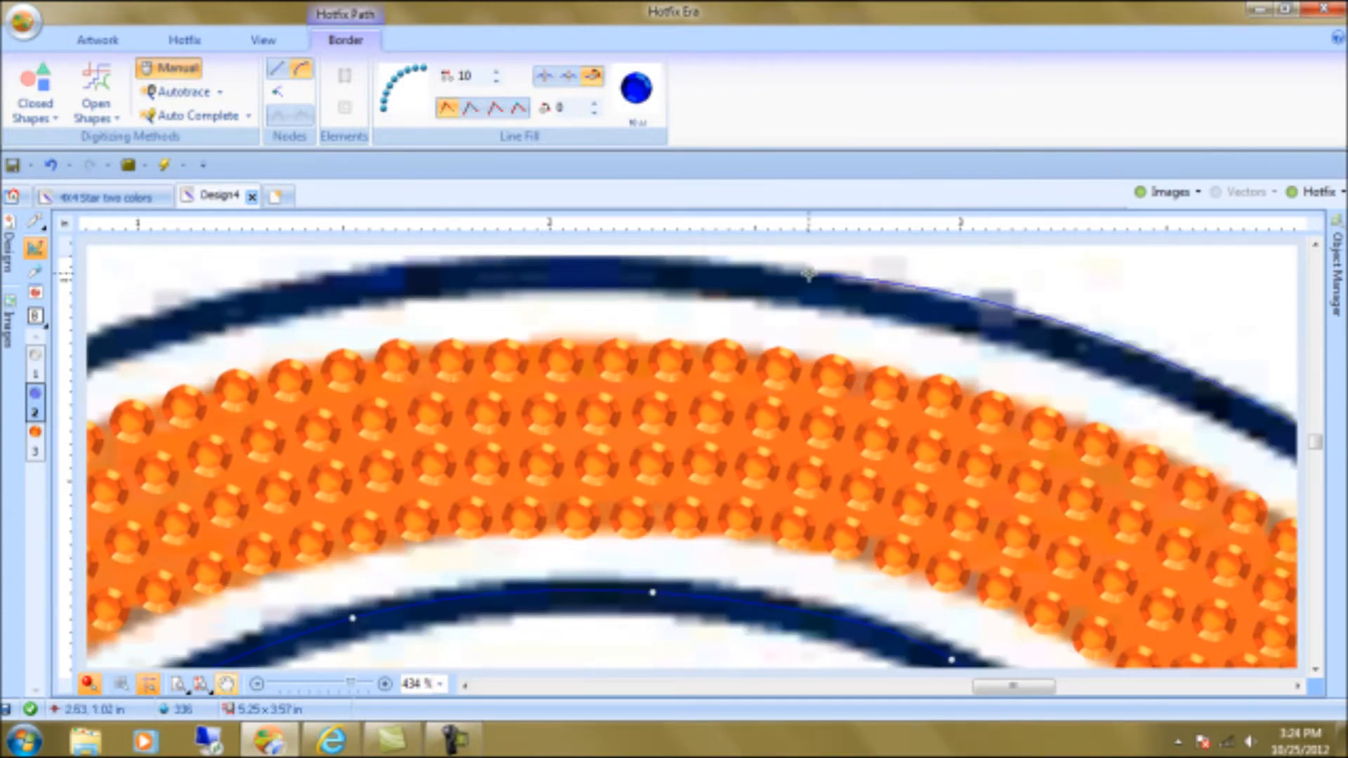
left_click(815, 290)
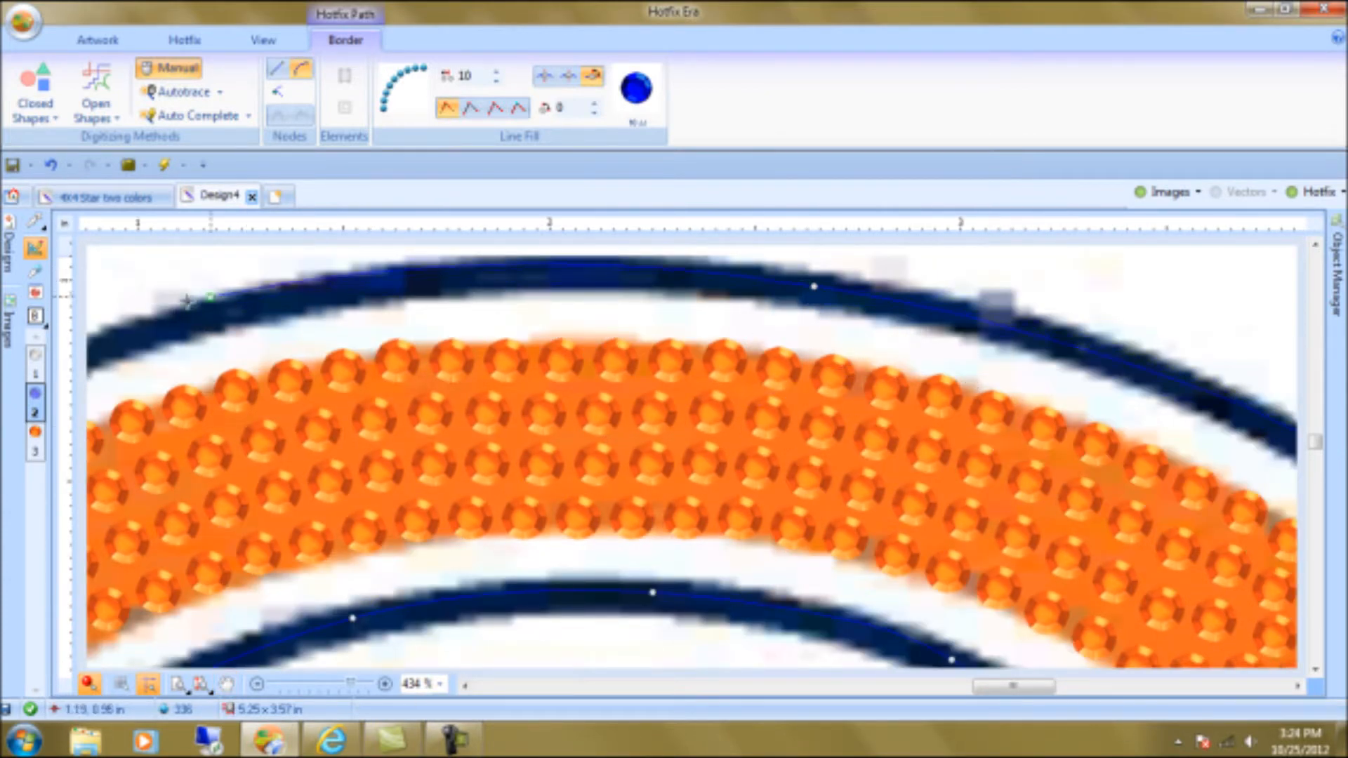
left_click(175, 322)
Continue the blue path down the C's upper-left outer outline with two curve nodes
left_click(228, 683)
left_click_drag(512, 466, 1103, 213)
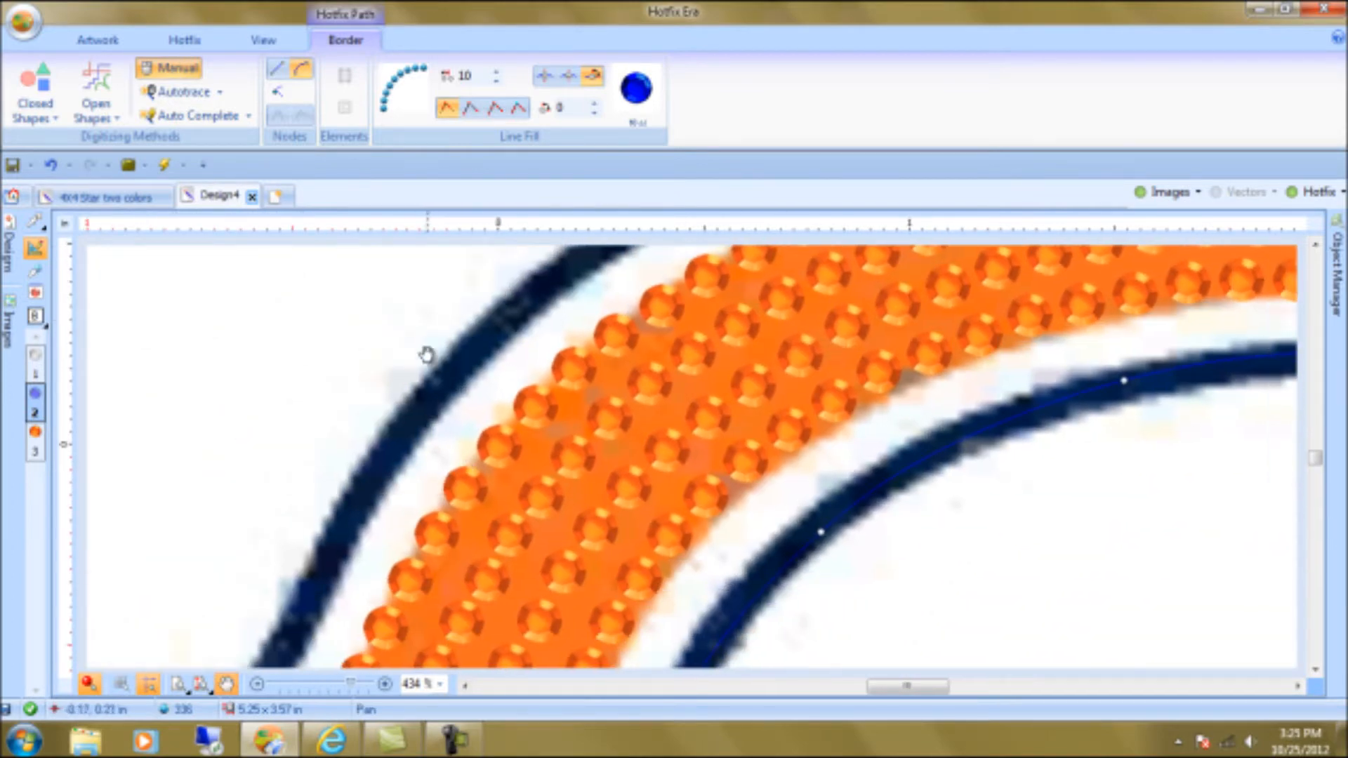
left_click(225, 684)
left_click(395, 440)
left_click(286, 651)
Trace the remaining outer outline down to the C's left tip, close the blue path at its start node and generate its stones
left_click(227, 684)
left_click_drag(403, 588, 595, 282)
left_click_drag(424, 416, 435, 400)
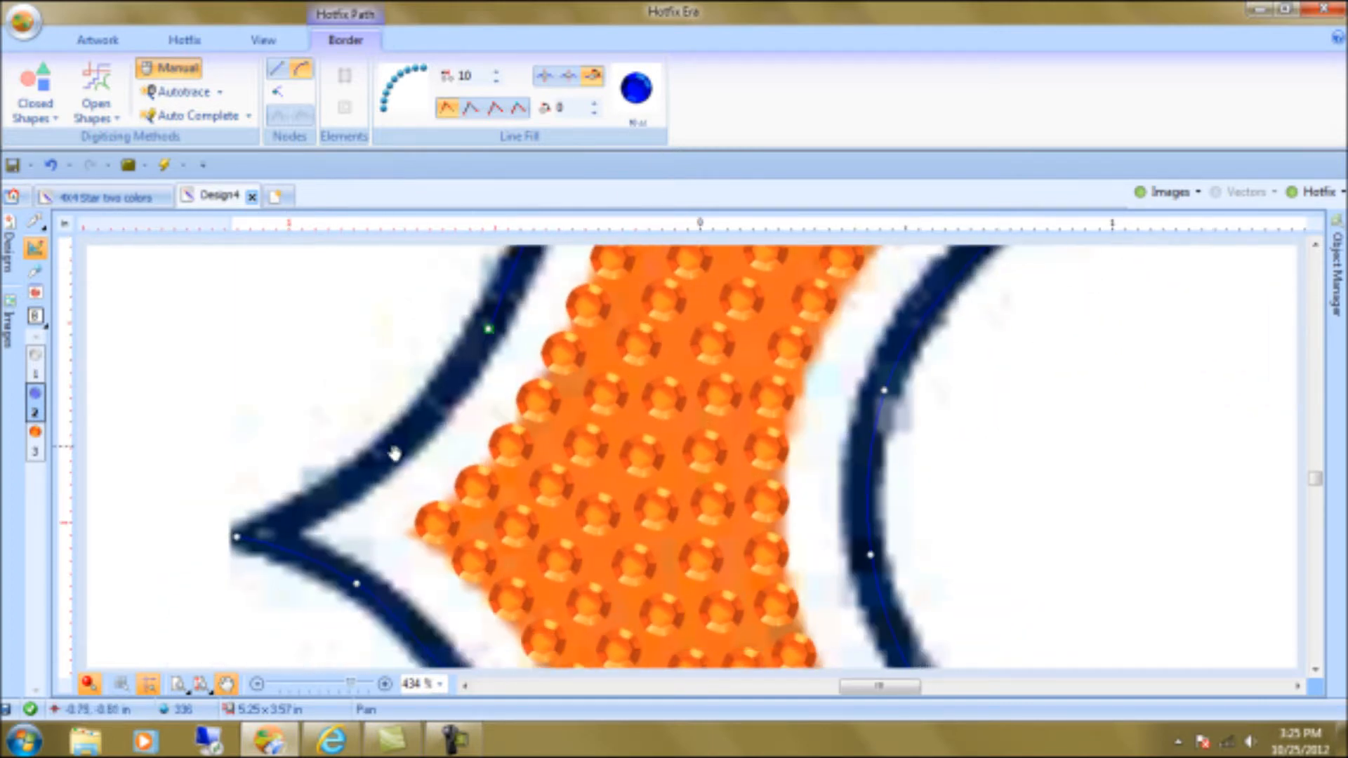
left_click(235, 691)
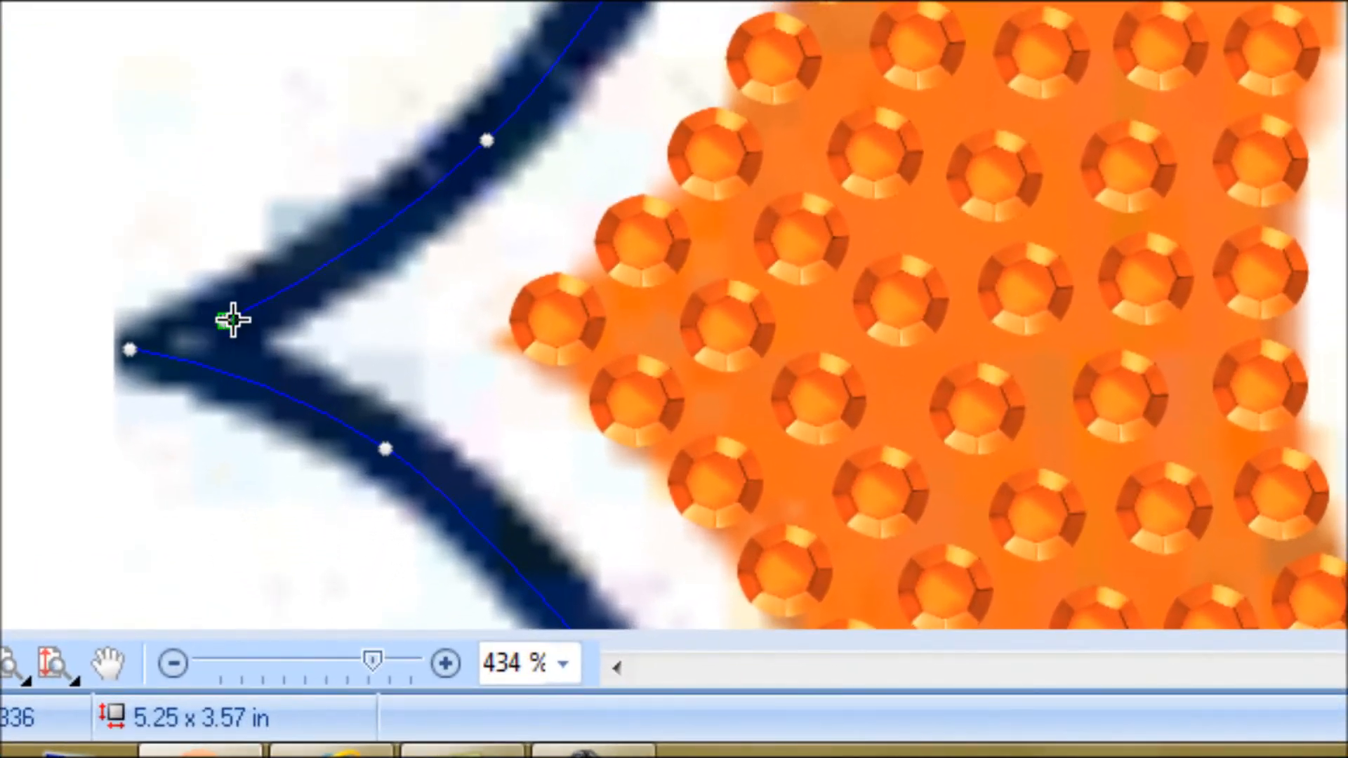
left_click(264, 297)
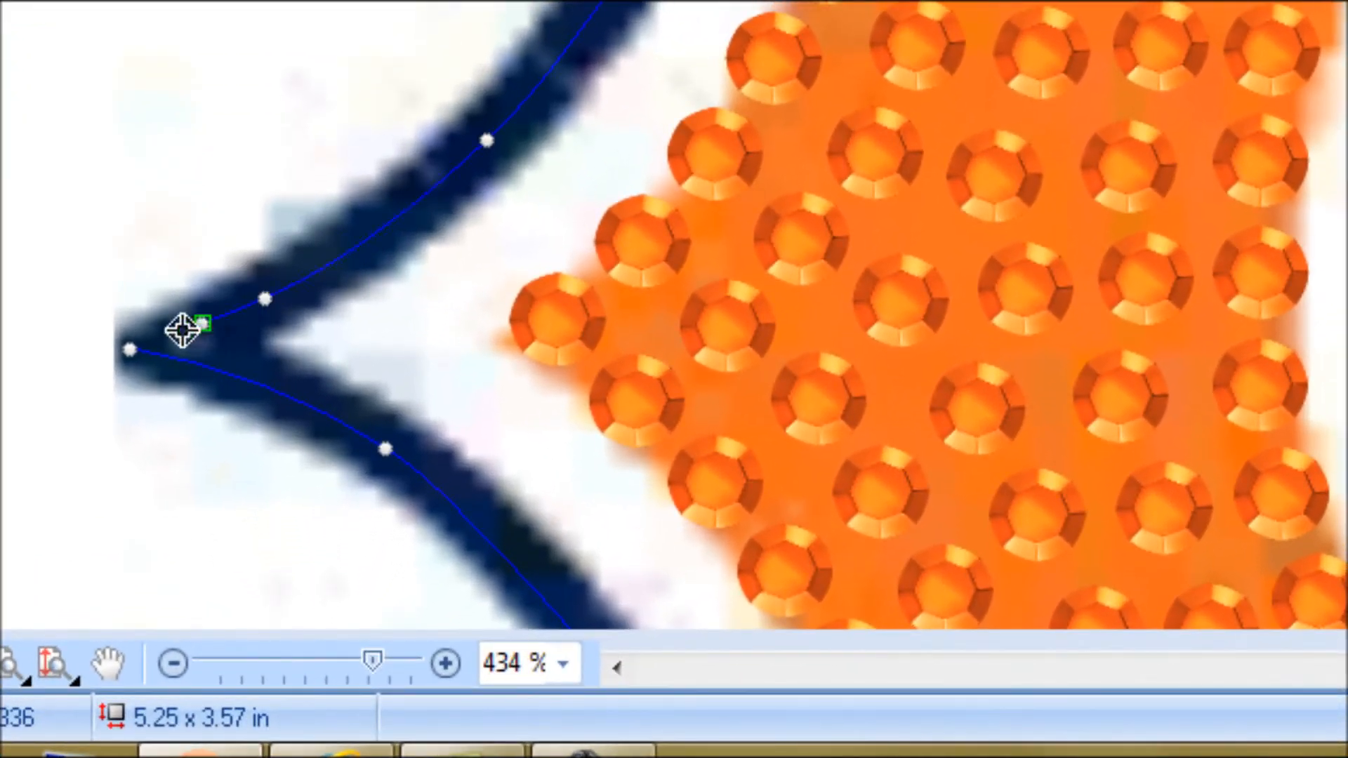
left_click(134, 347)
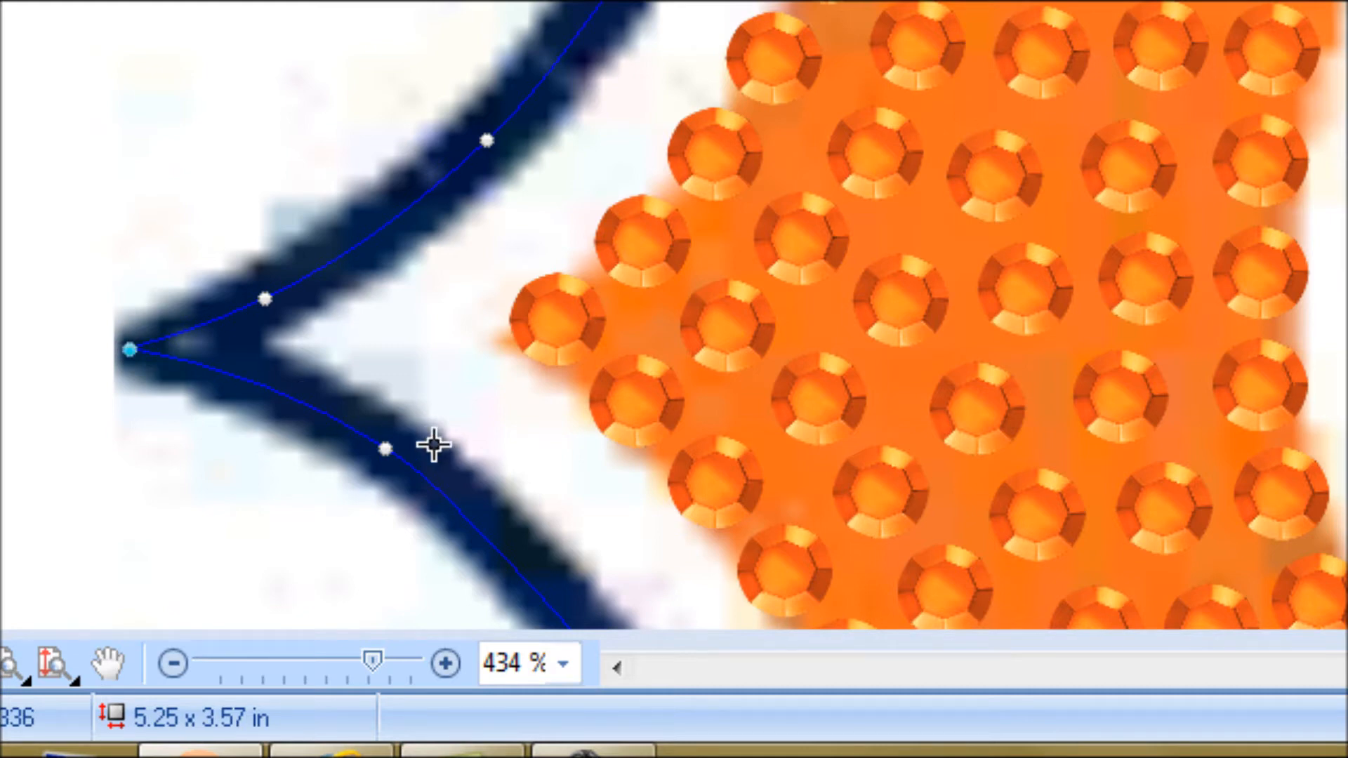
key("Return")
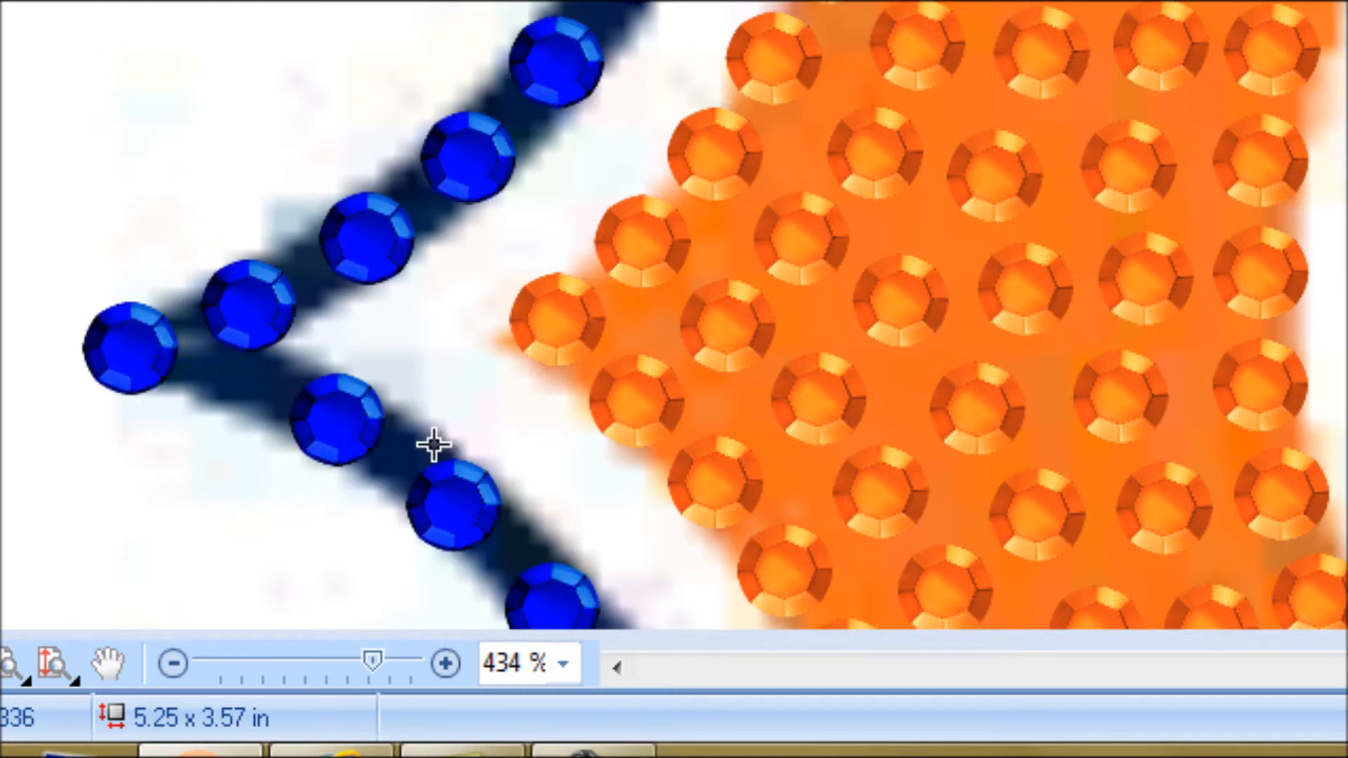
Hide the background image and set the finished blue path's stone spacing to 4
left_click(54, 667)
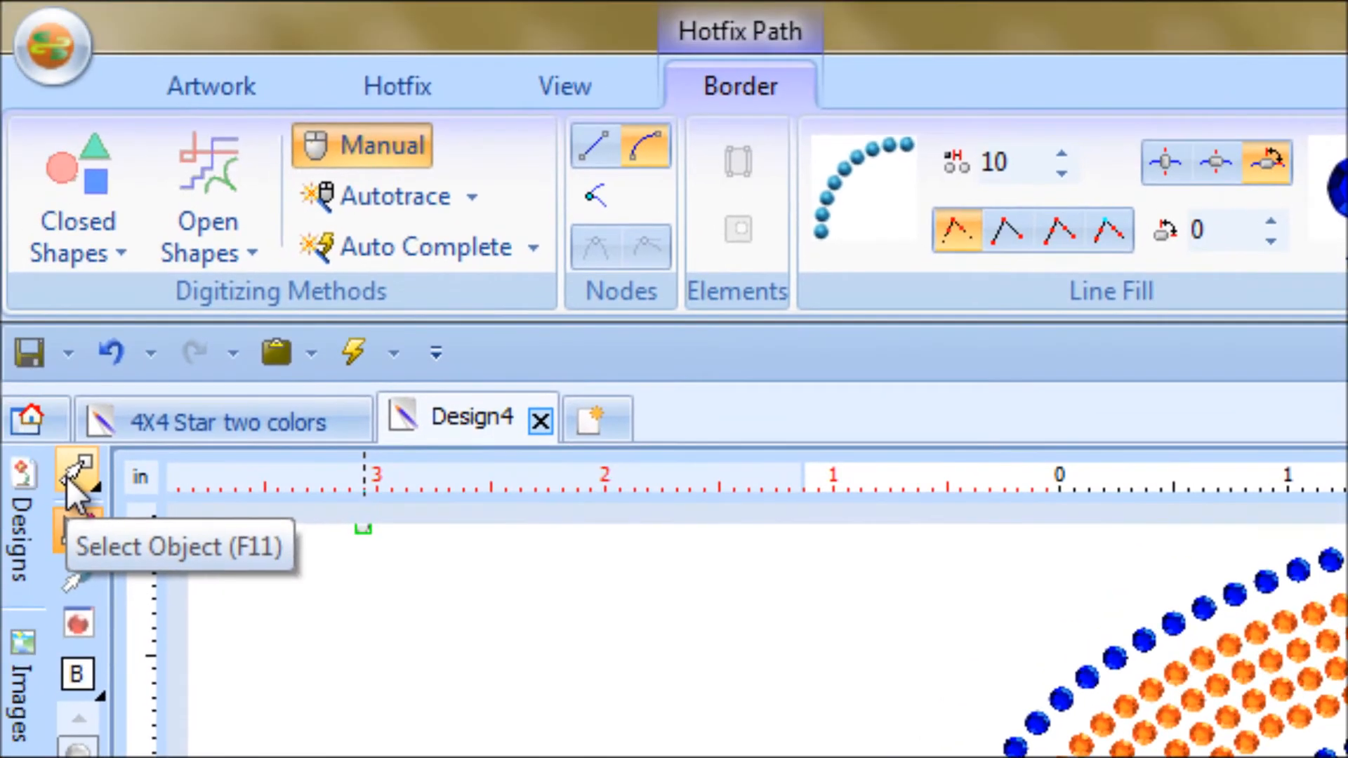
left_click(995, 167)
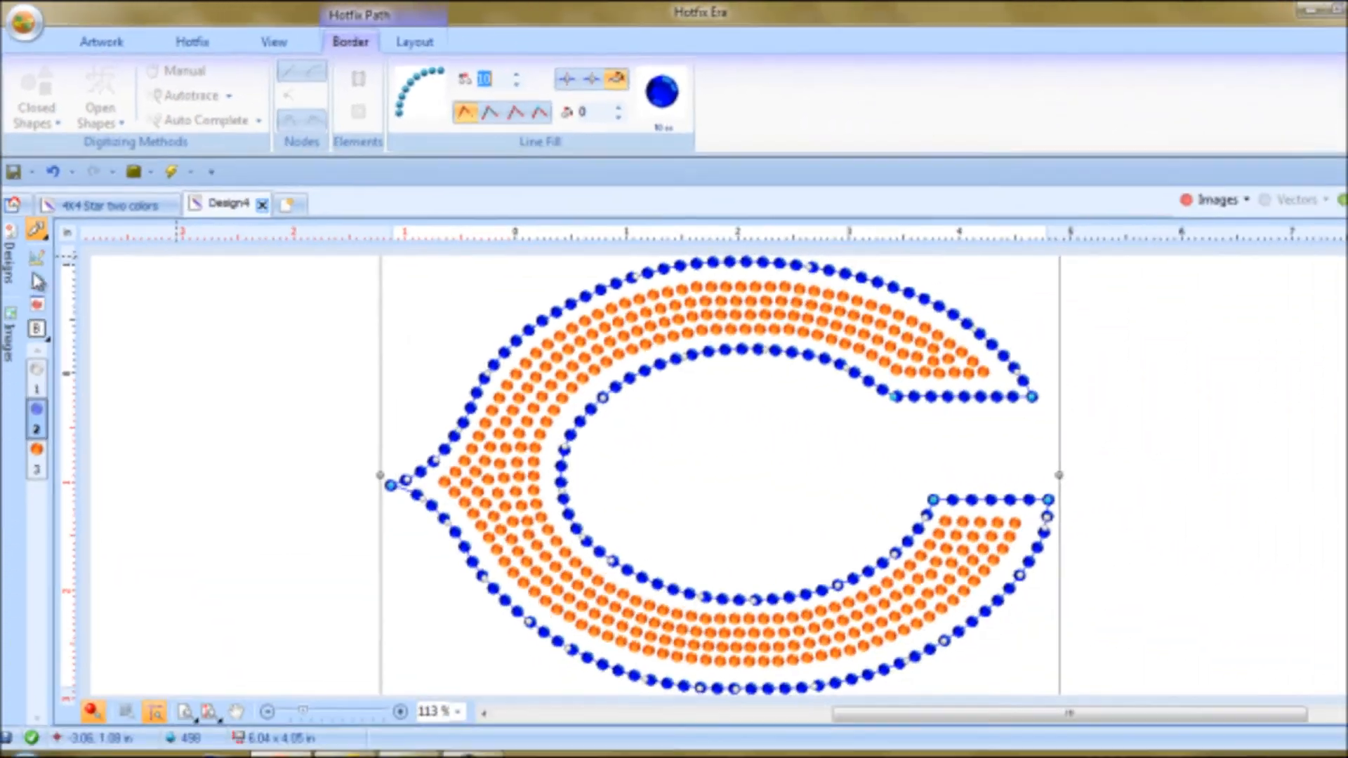
left_click(37, 256)
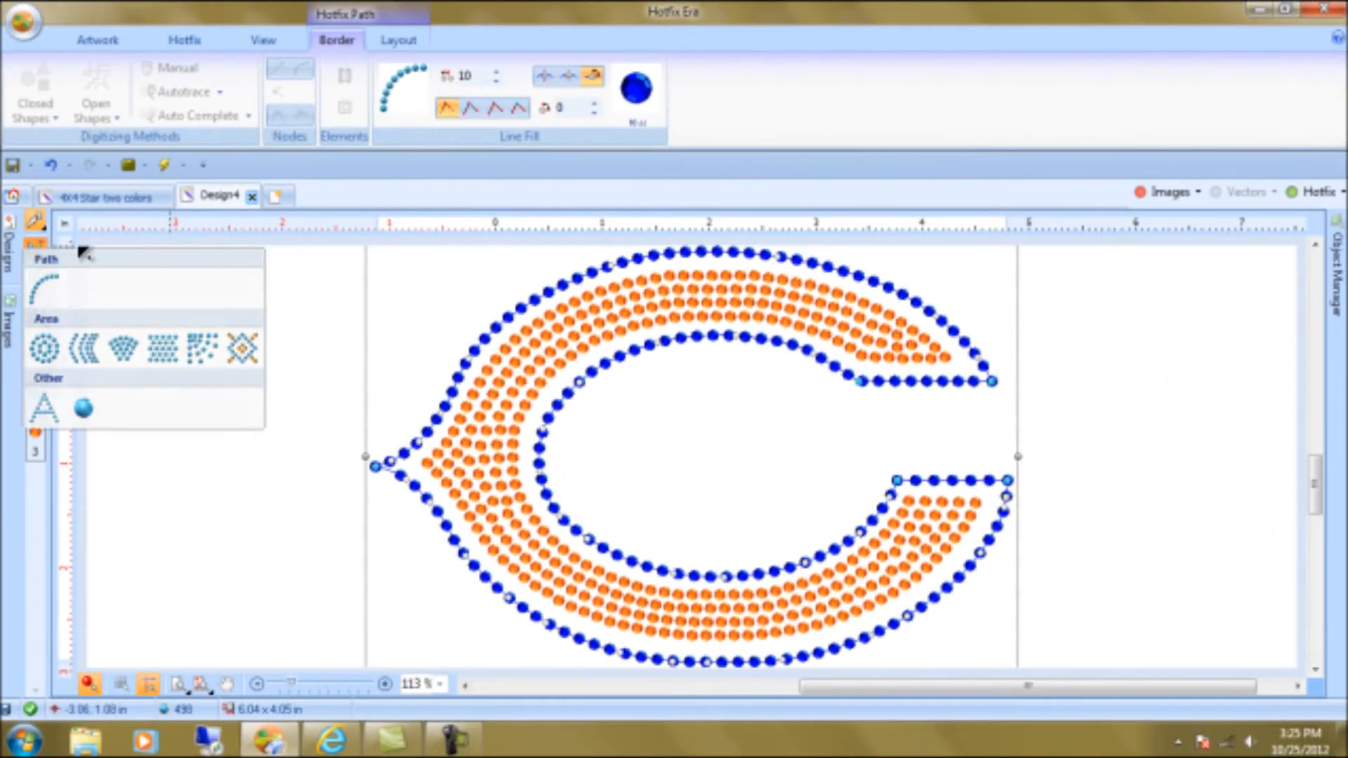
left_click(469, 77)
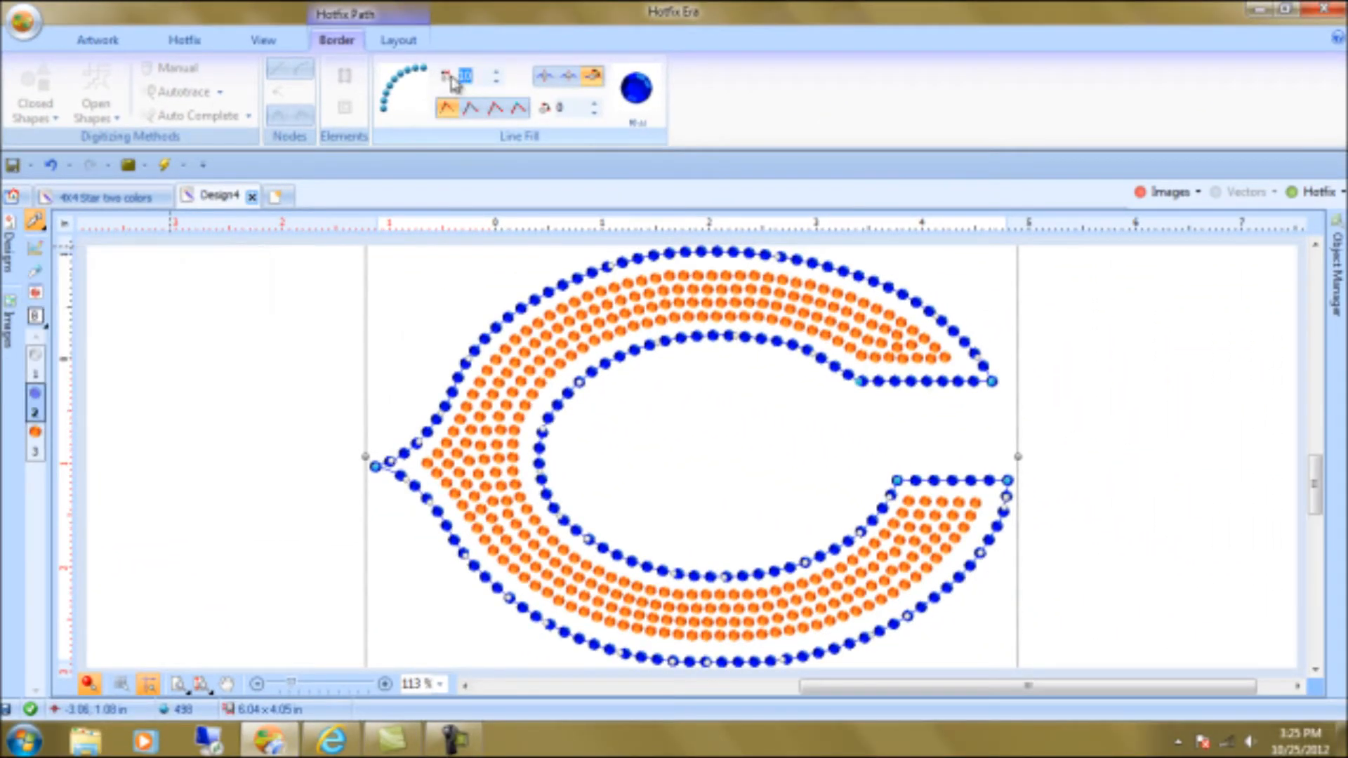
type("4")
key("Return")
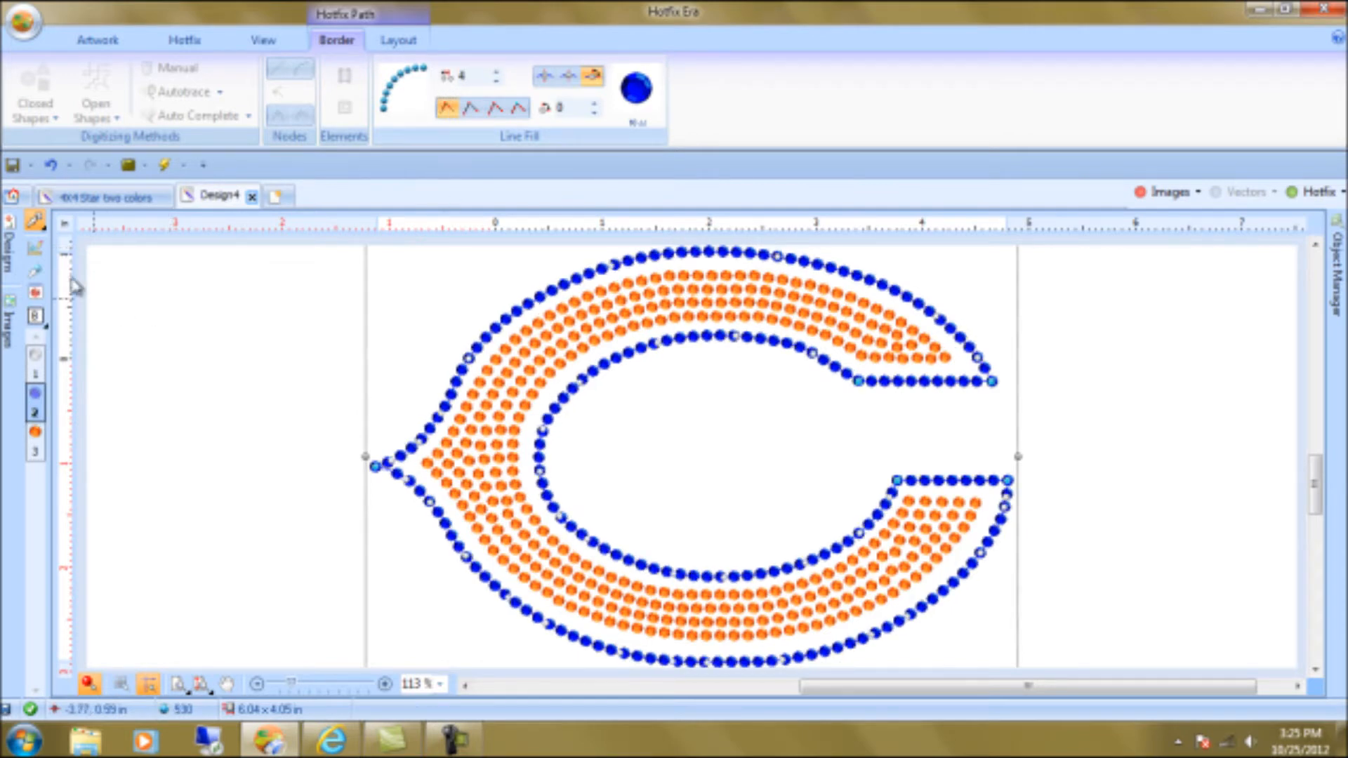
left_click(280, 463)
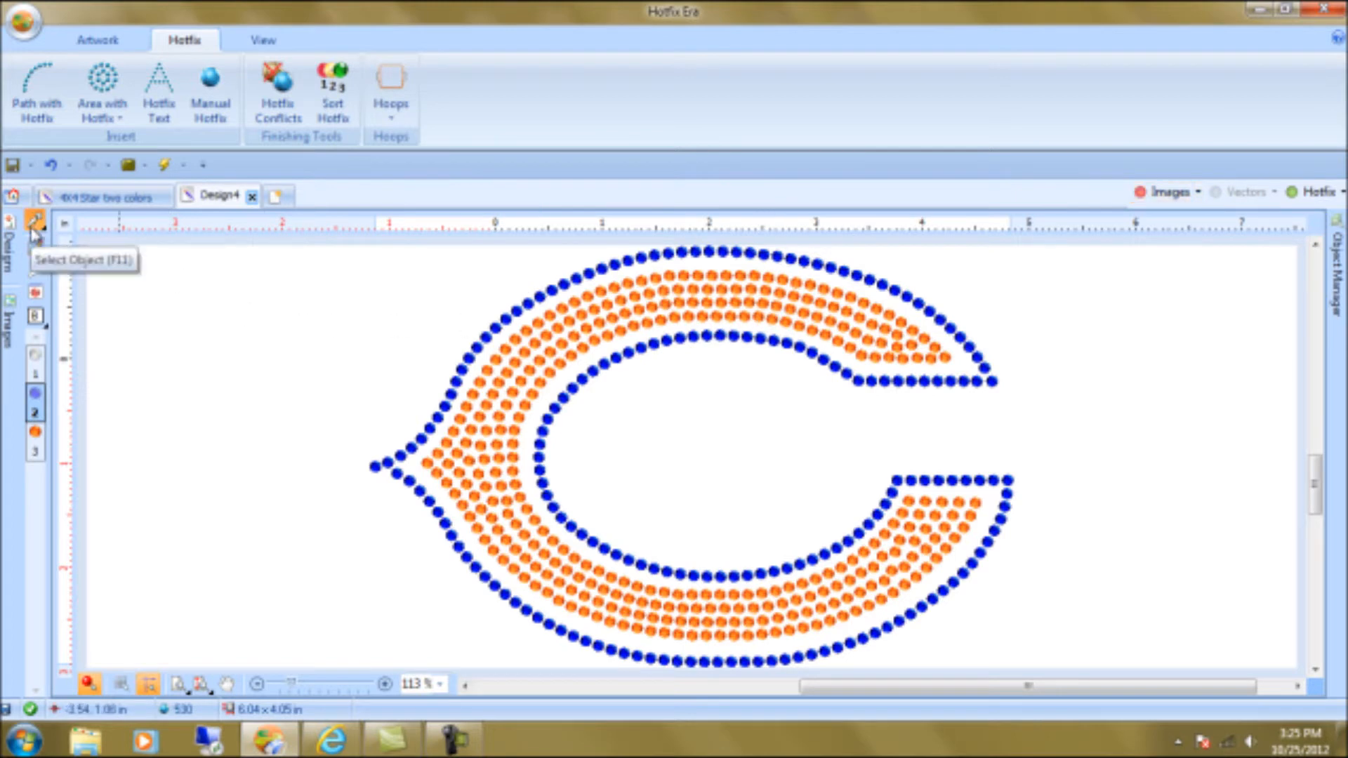
Try the alternative radial stone arrangement on the orange fill and restore the original one
left_click(501, 440)
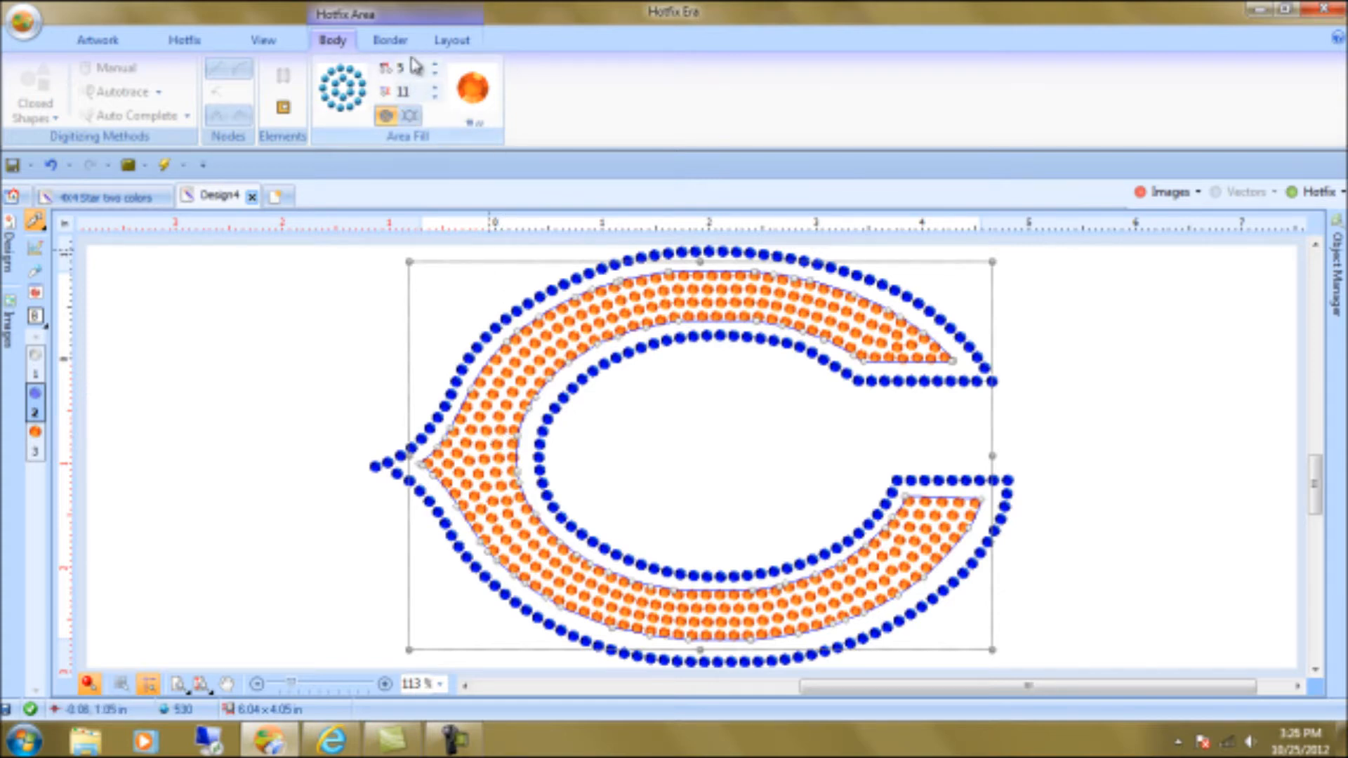
left_click(405, 114)
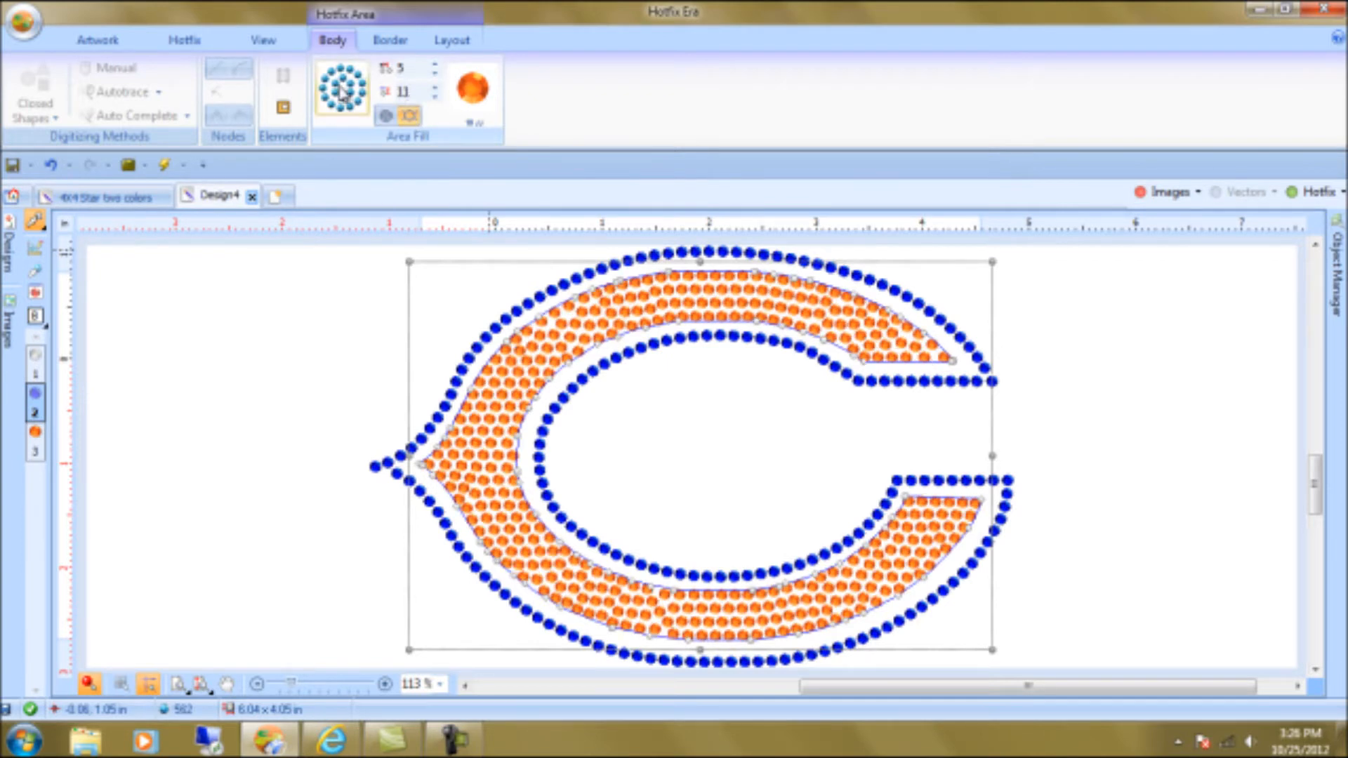
left_click(385, 117)
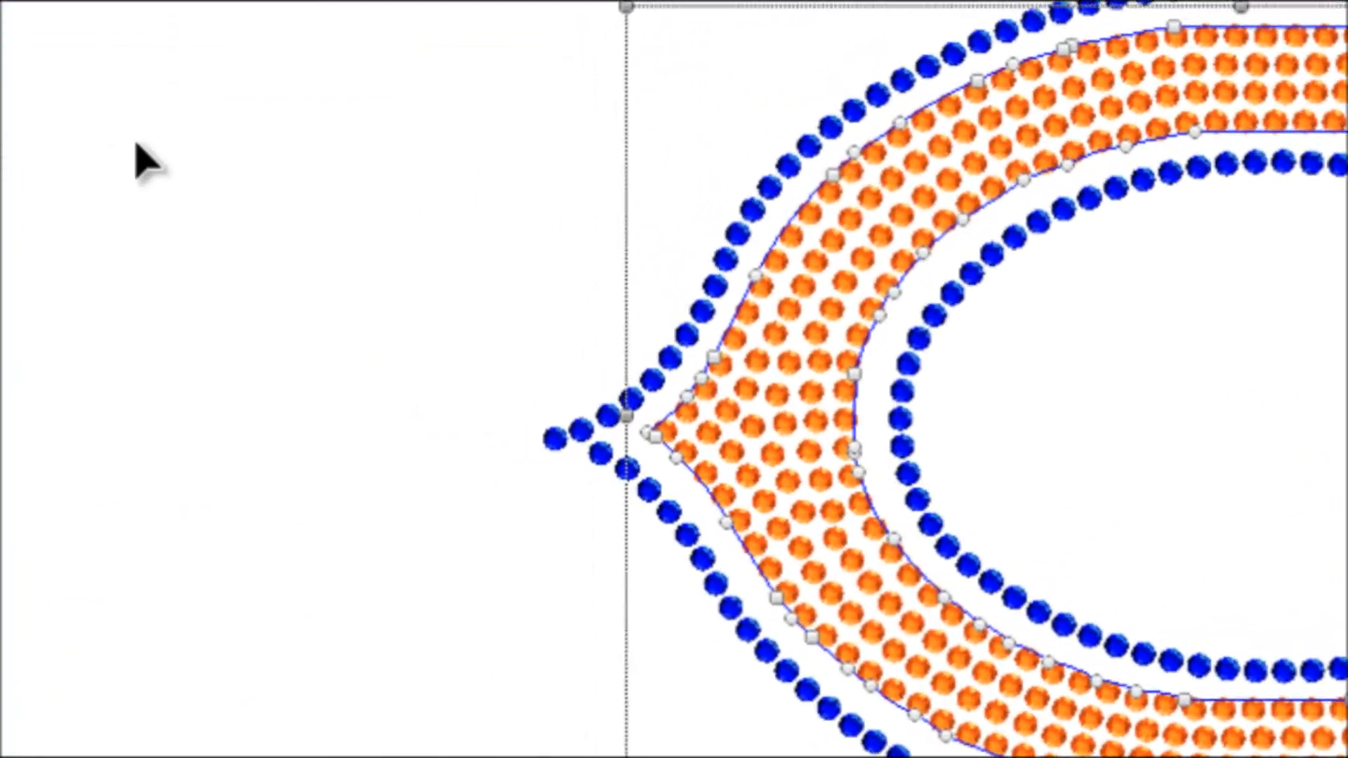
Reposition individual blue stones around the C's left tip to even out their spacing
left_click(103, 92)
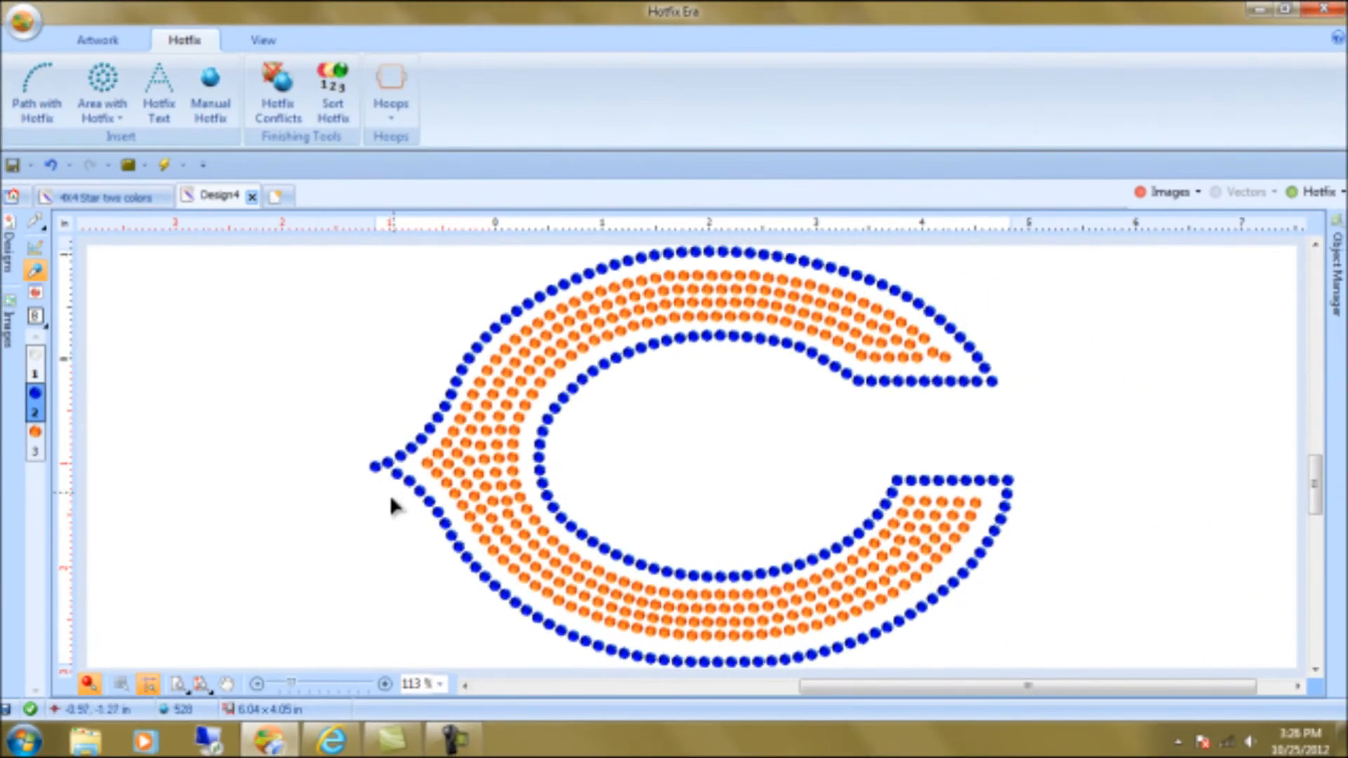
scroll(591, 451, "up", 2)
scroll(356, 382, "up", 3)
left_click_drag(414, 517, 422, 510)
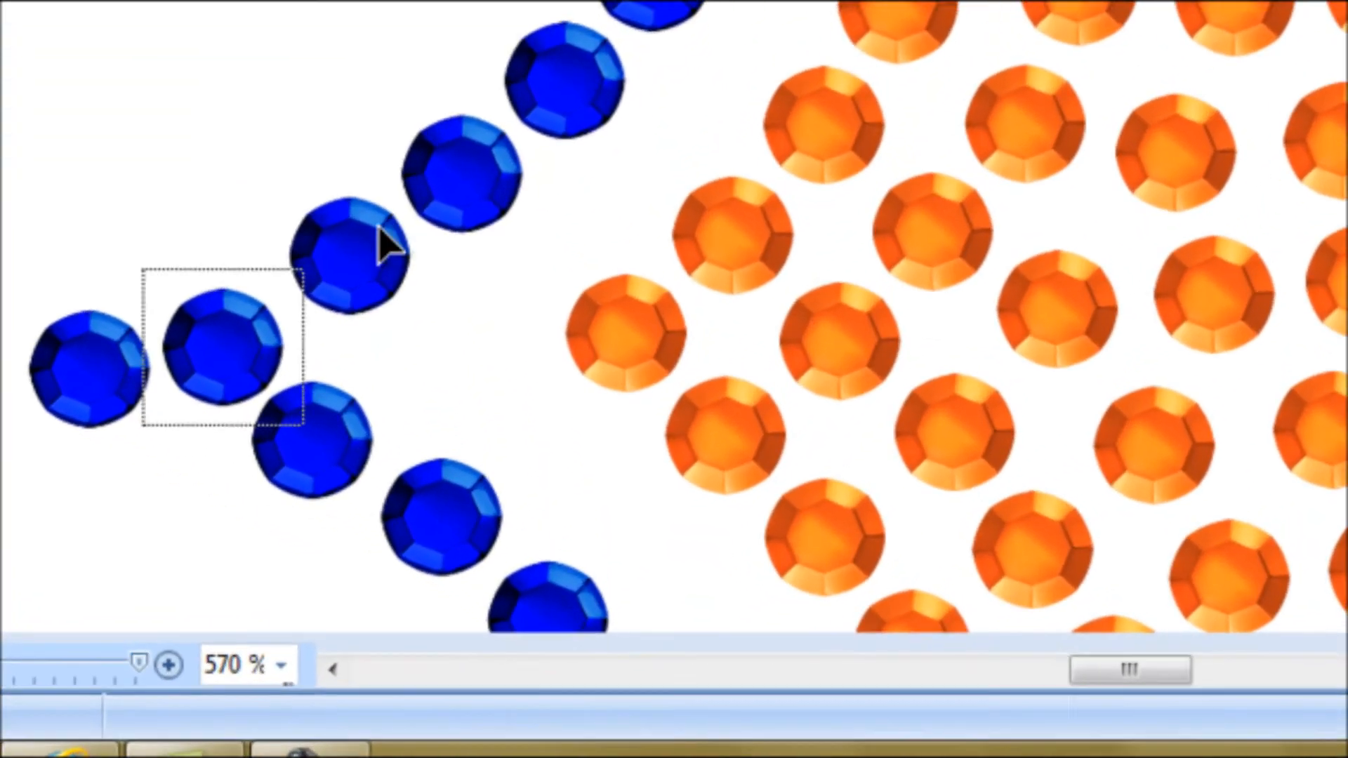
left_click_drag(486, 472, 481, 479)
left_click_drag(326, 211, 327, 212)
left_click_drag(481, 156, 473, 140)
left_click_drag(294, 443, 315, 441)
mouse_move(236, 327)
left_mouse_down()
mouse_move(232, 353)
mouse_move(250, 361)
mouse_move(249, 347)
left_mouse_up()
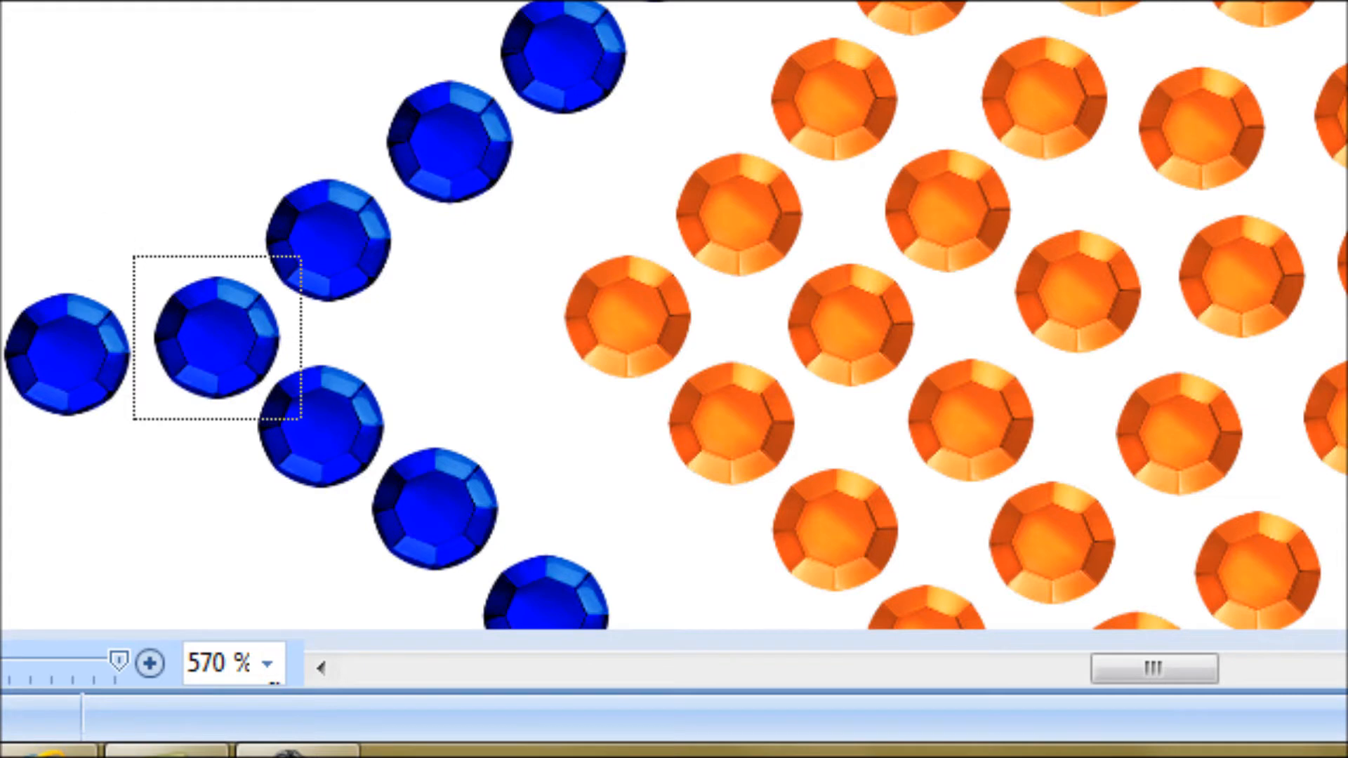
scroll(144, 161, "down", 4)
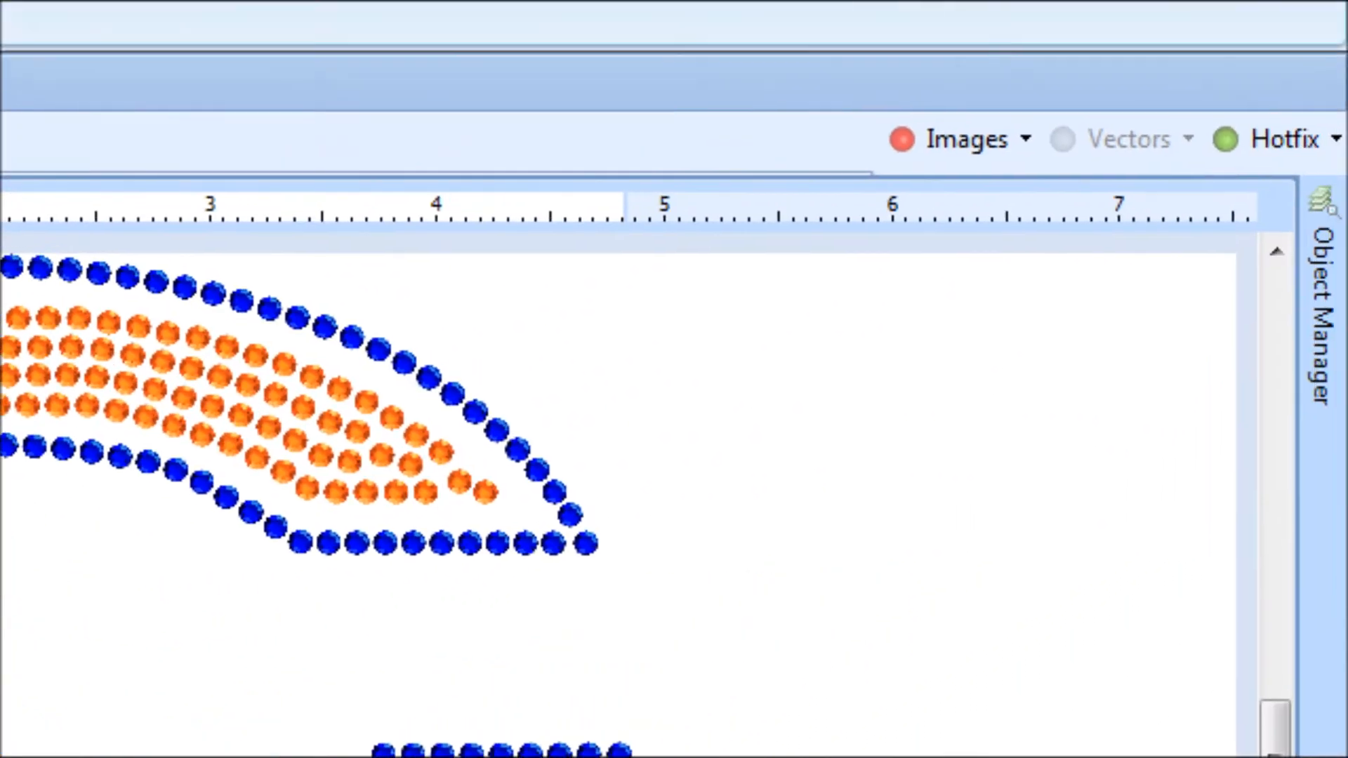
Compare the stone placement with the original artwork by showing and hiding the background image
left_click(964, 138)
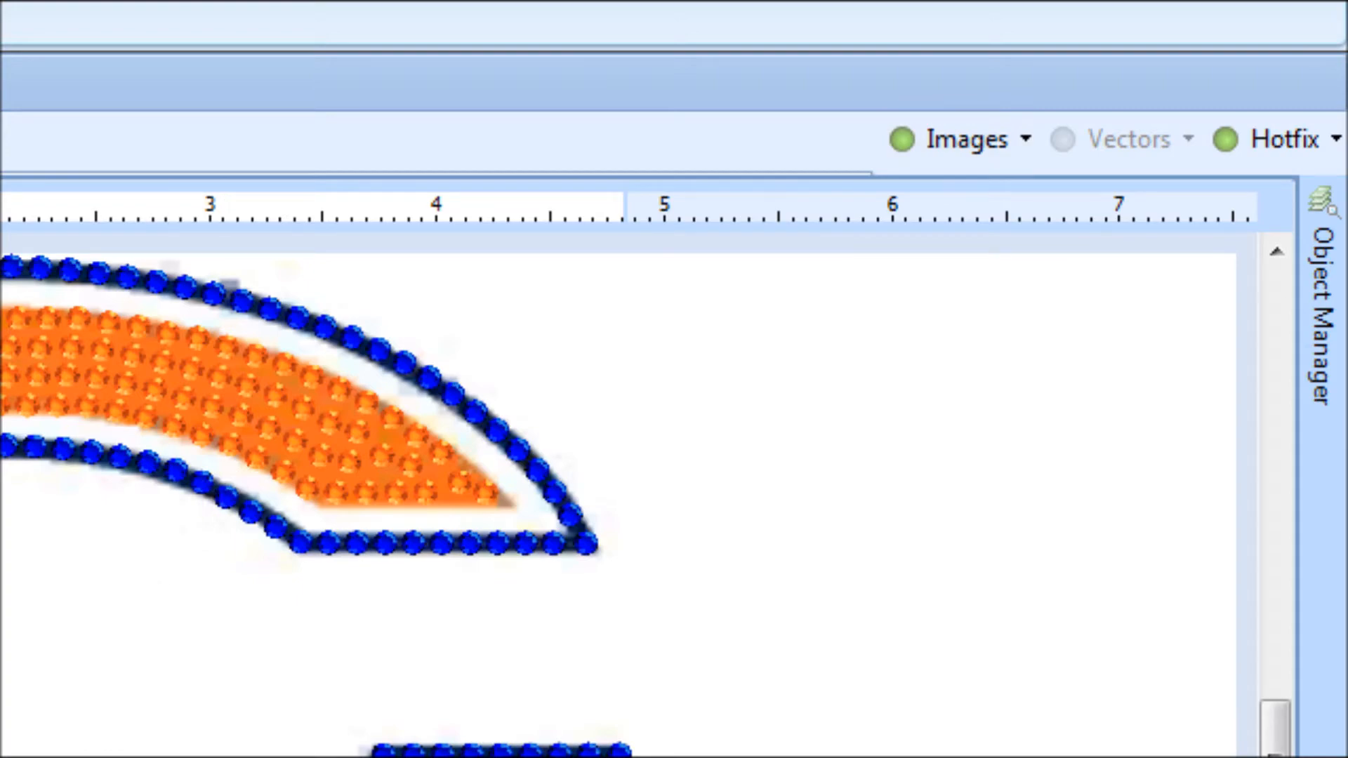
scroll(190, 401, "up", 3)
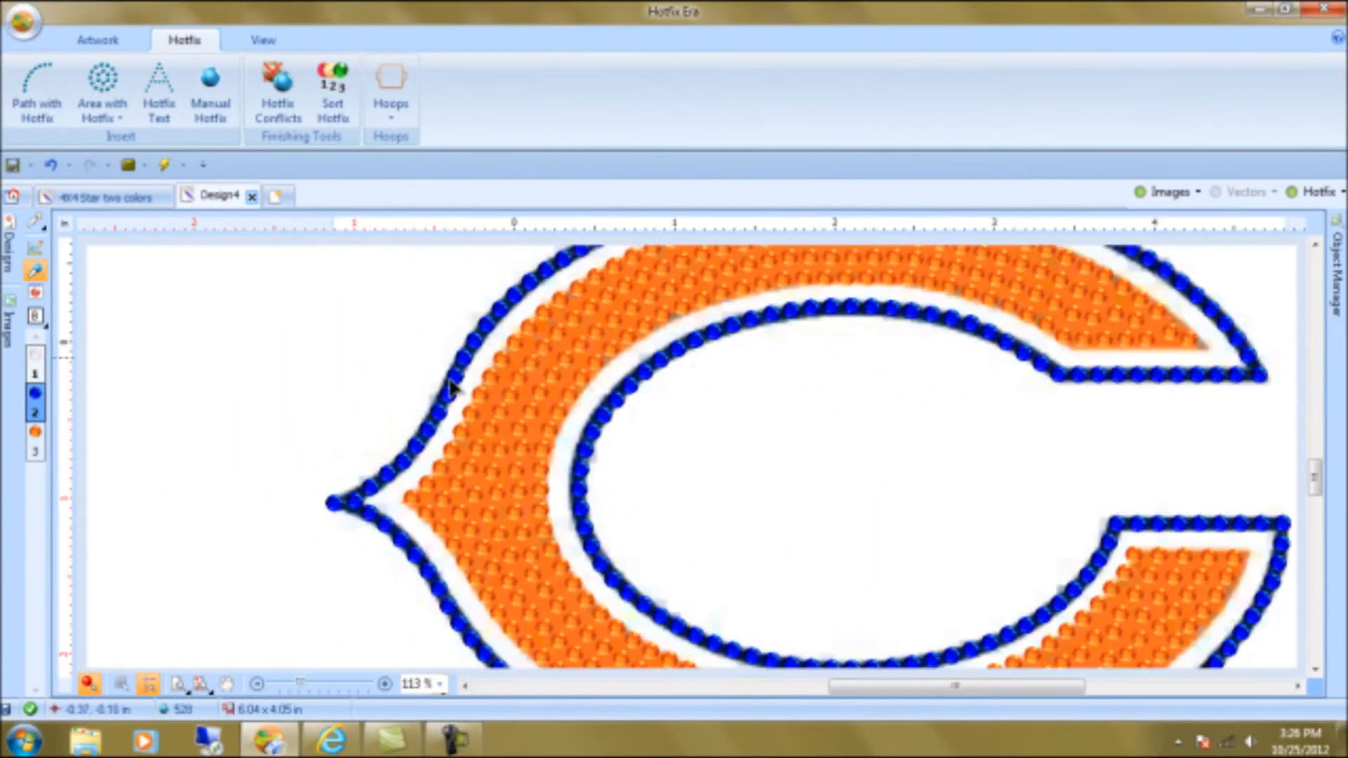
left_click(1178, 194)
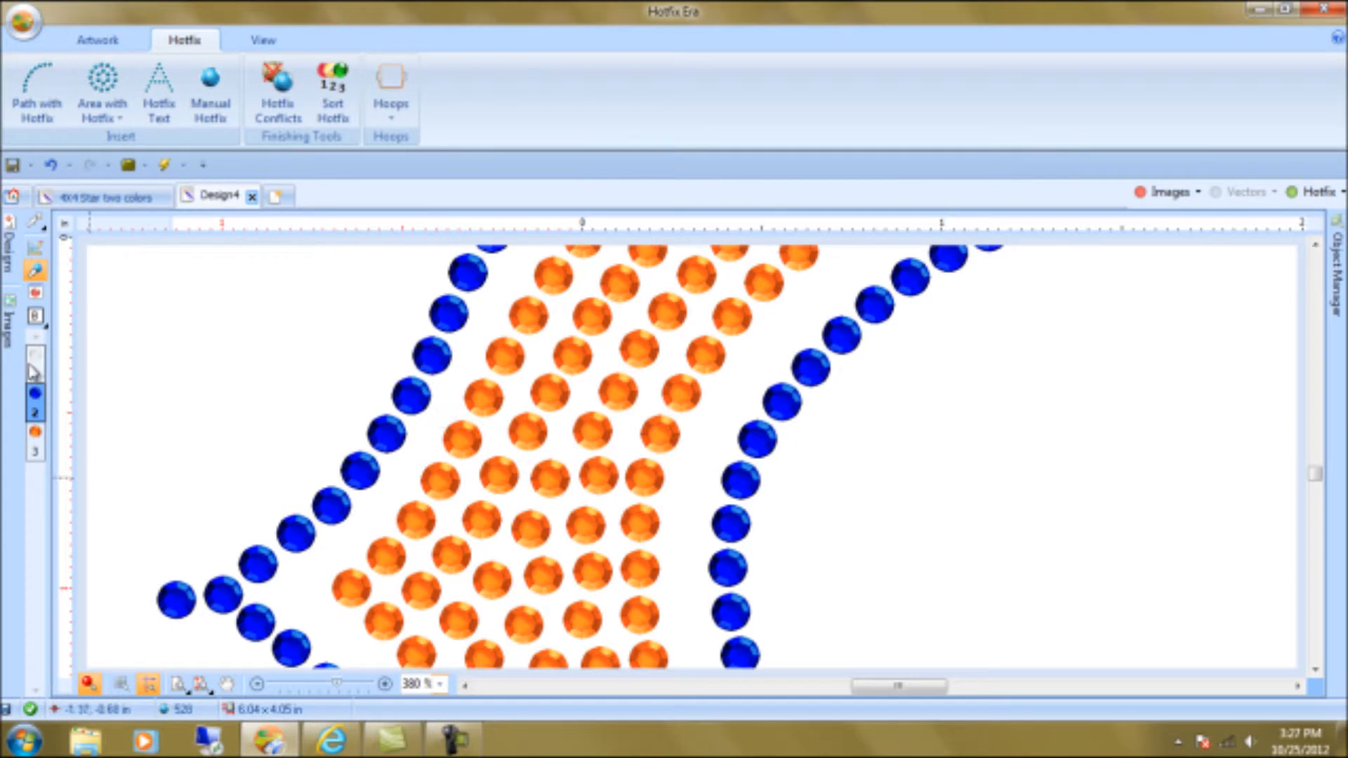
Show the background image and start a manual hotfix path in stone colour 1 in the white gap at the left tip
mouse_move(33, 372)
left_click(41, 359)
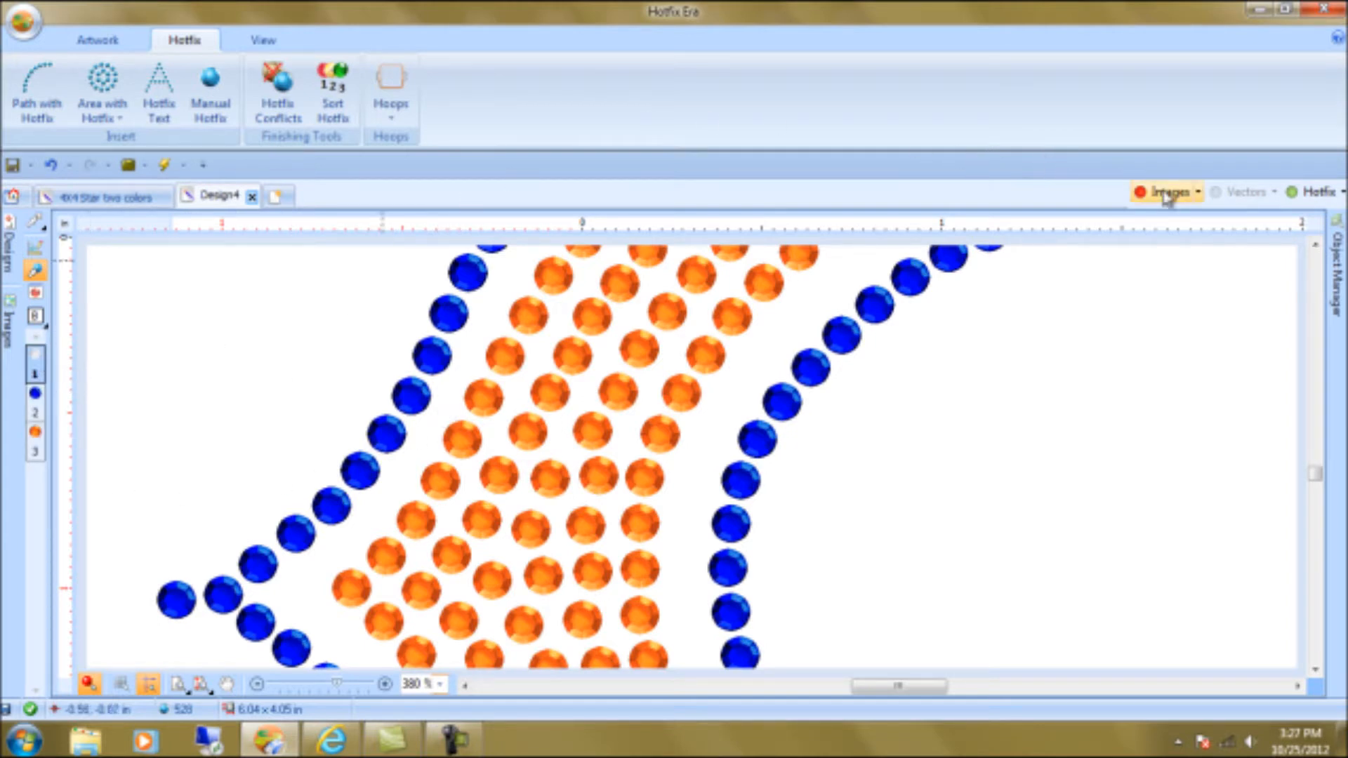
left_click(1141, 192)
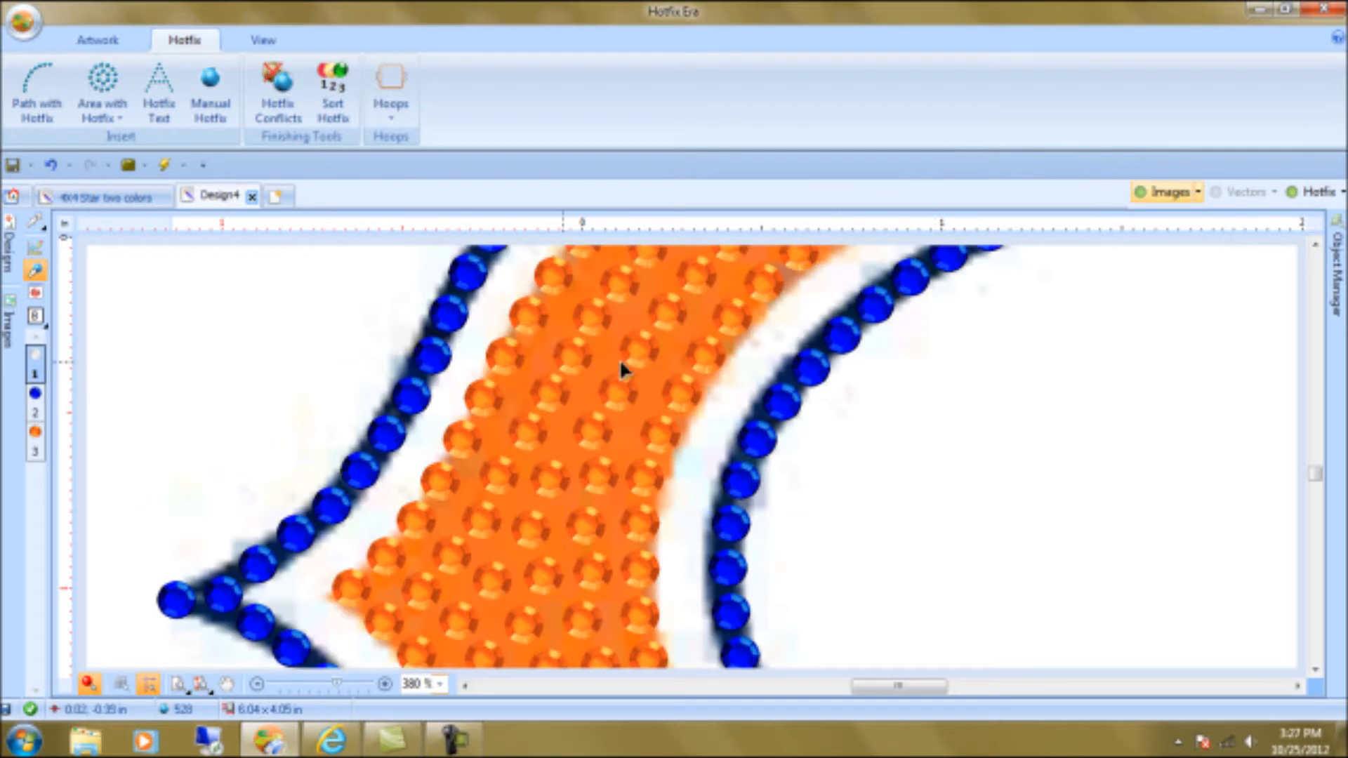
left_click(39, 82)
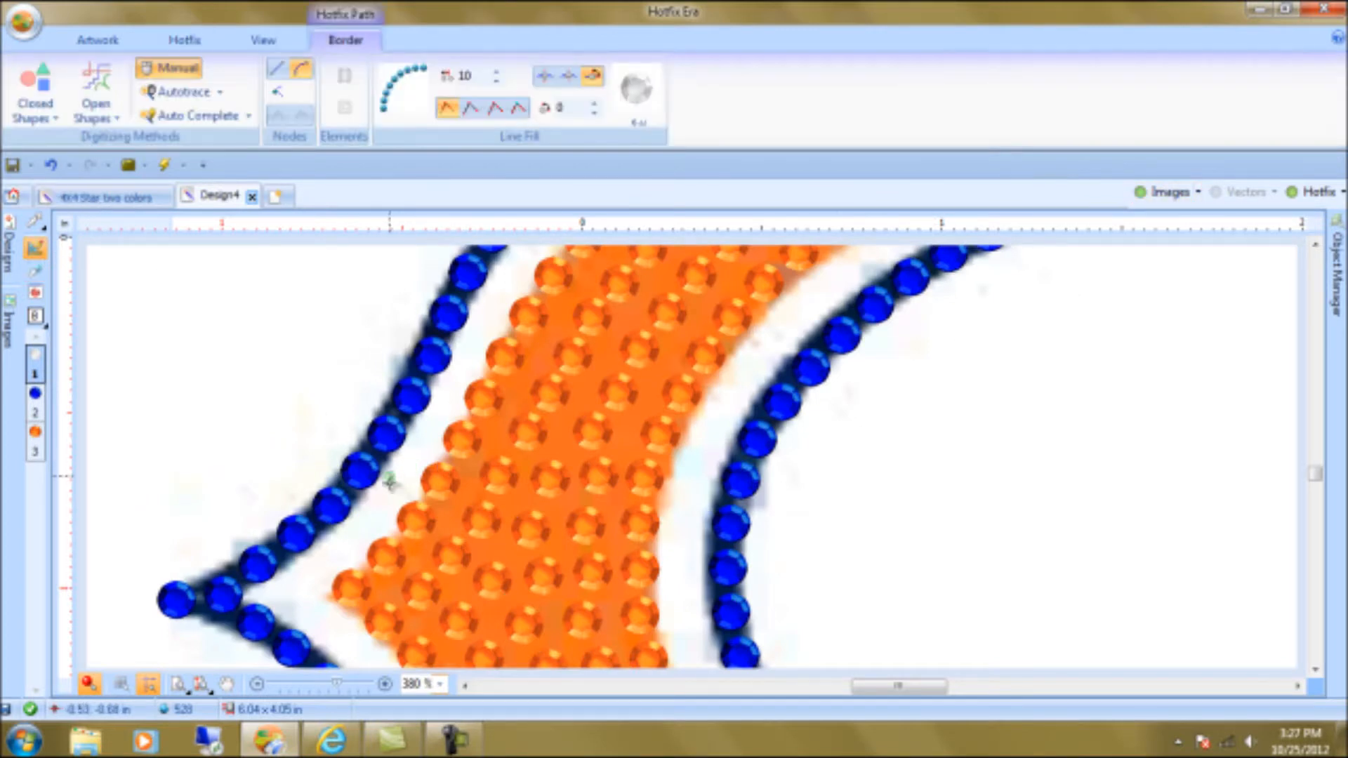
left_click(283, 597)
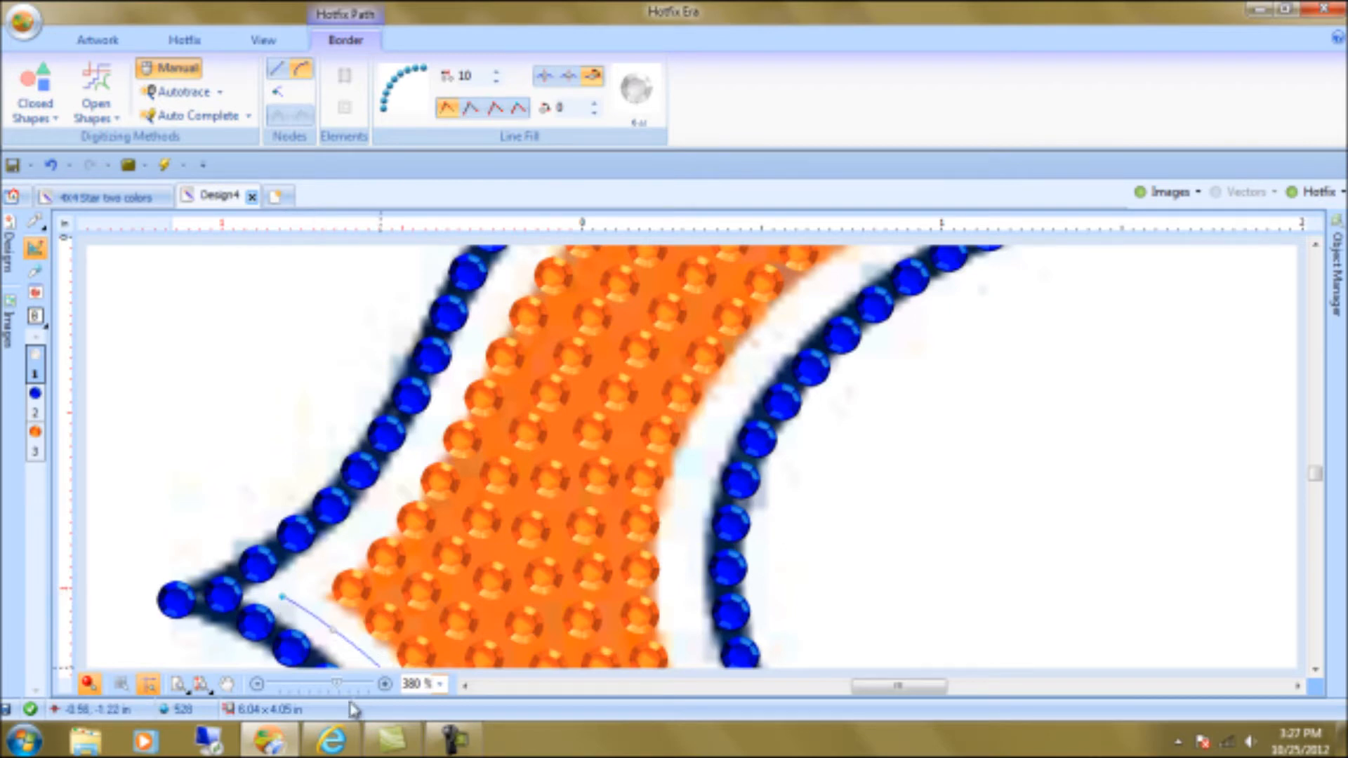
Continue the white path down the C's lower-left white band with three curve nodes
left_click(226, 685)
left_click_drag(424, 623, 273, 302)
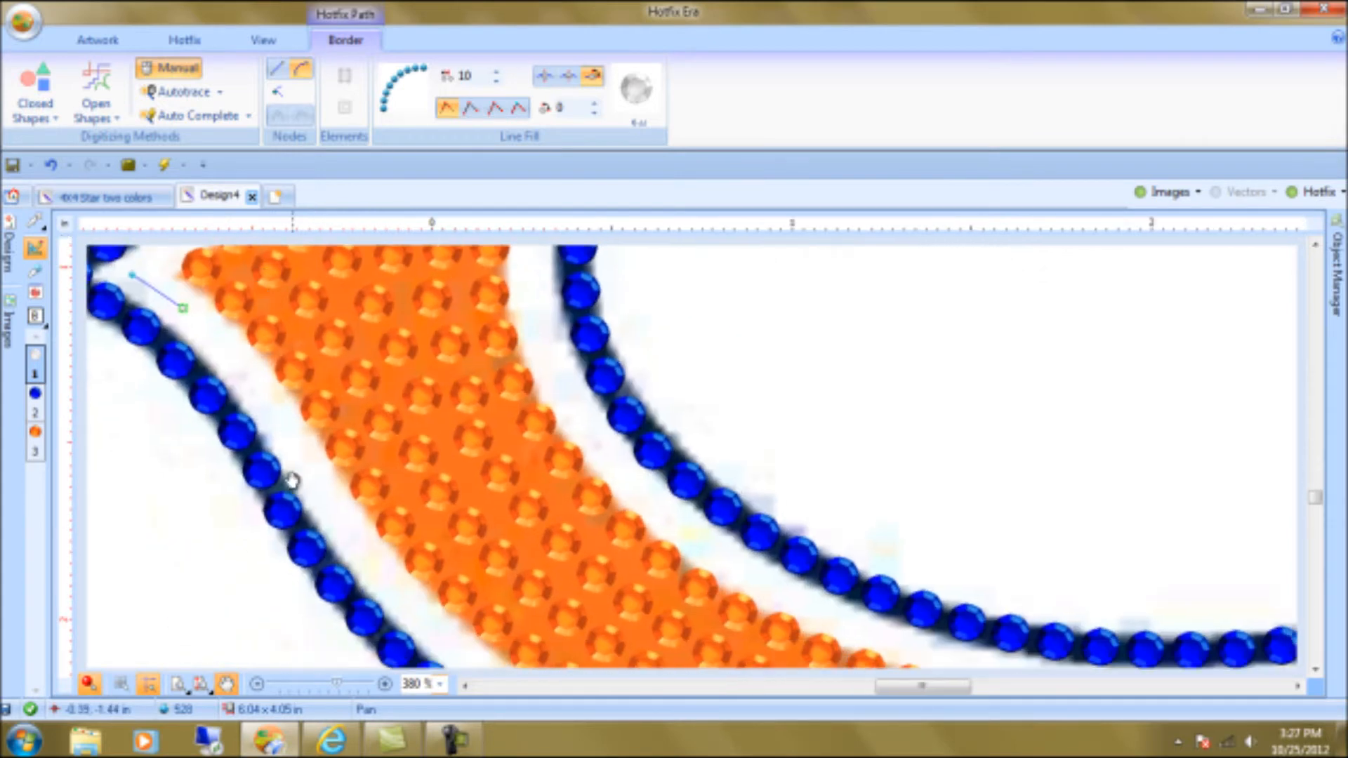
left_click(255, 686)
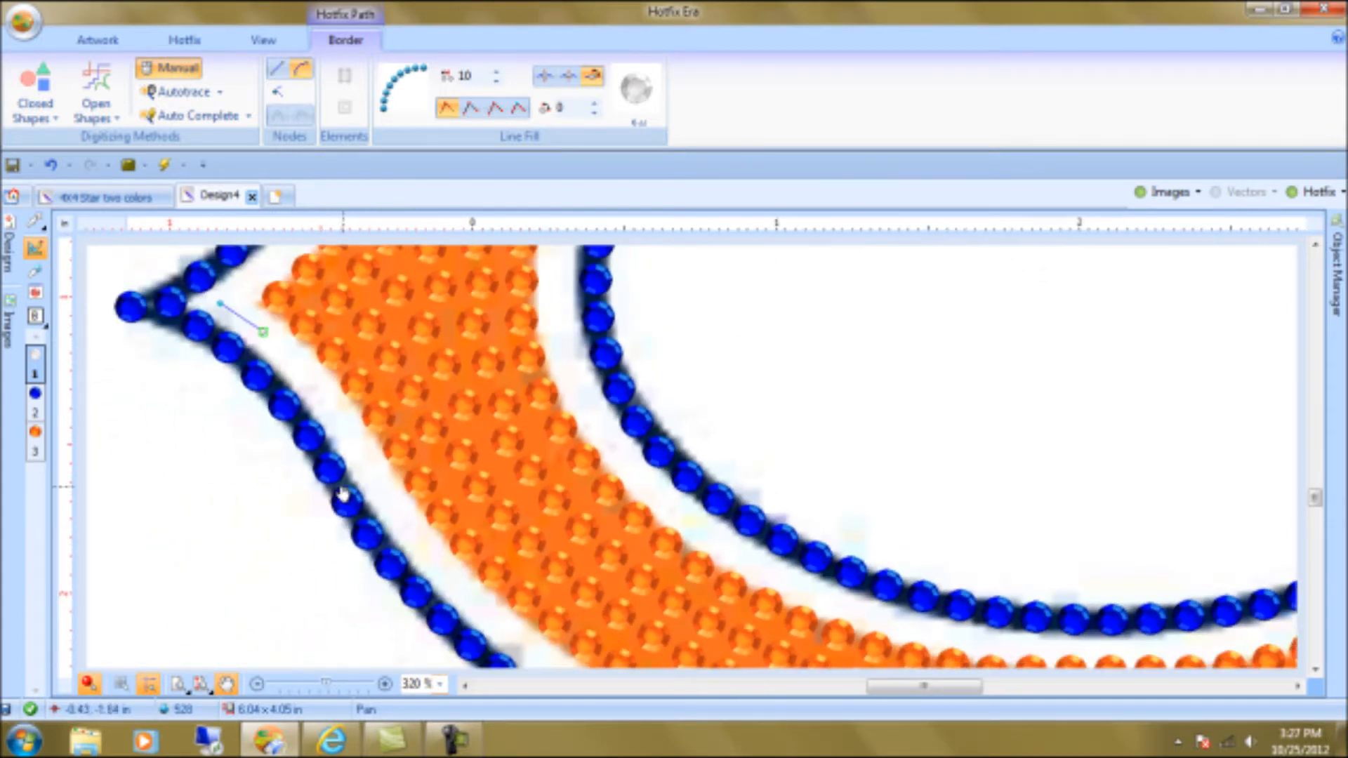
left_click(330, 407)
left_click(418, 544)
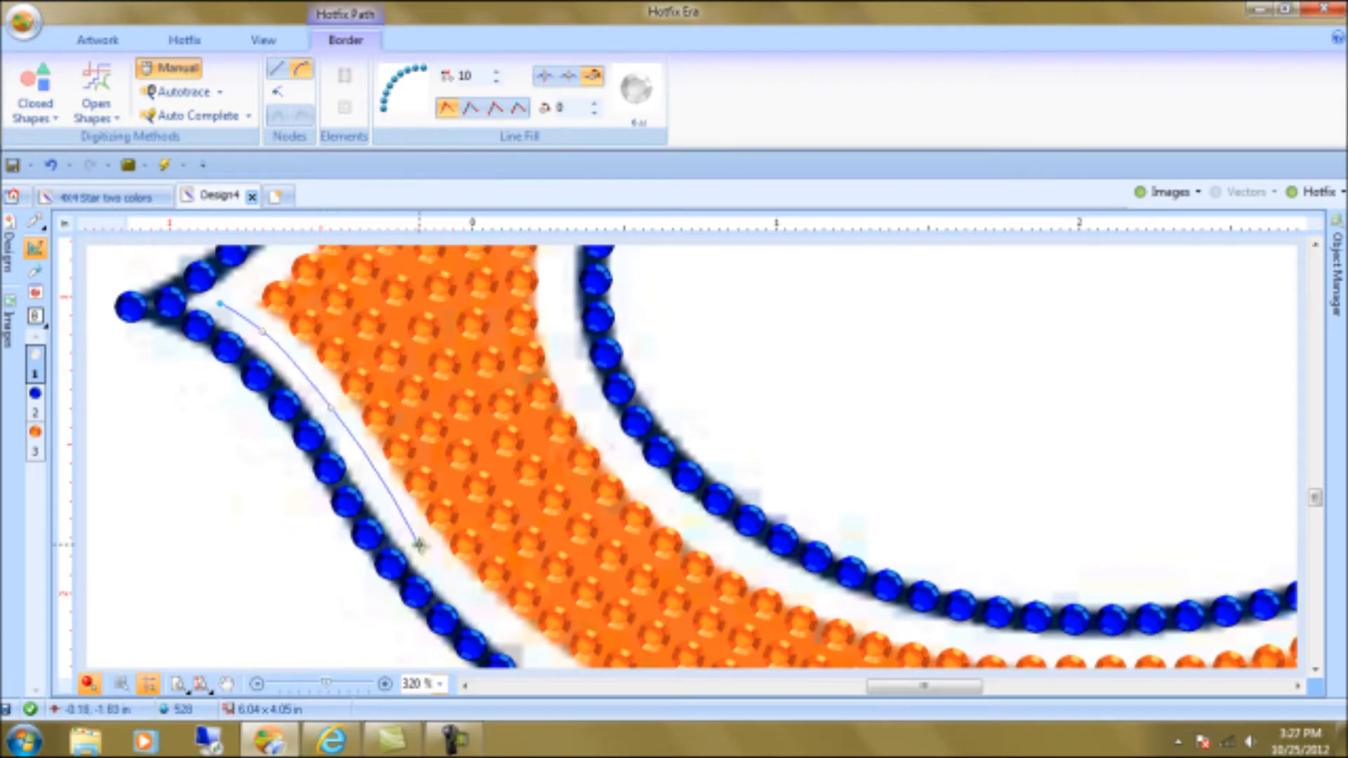
left_click(521, 643)
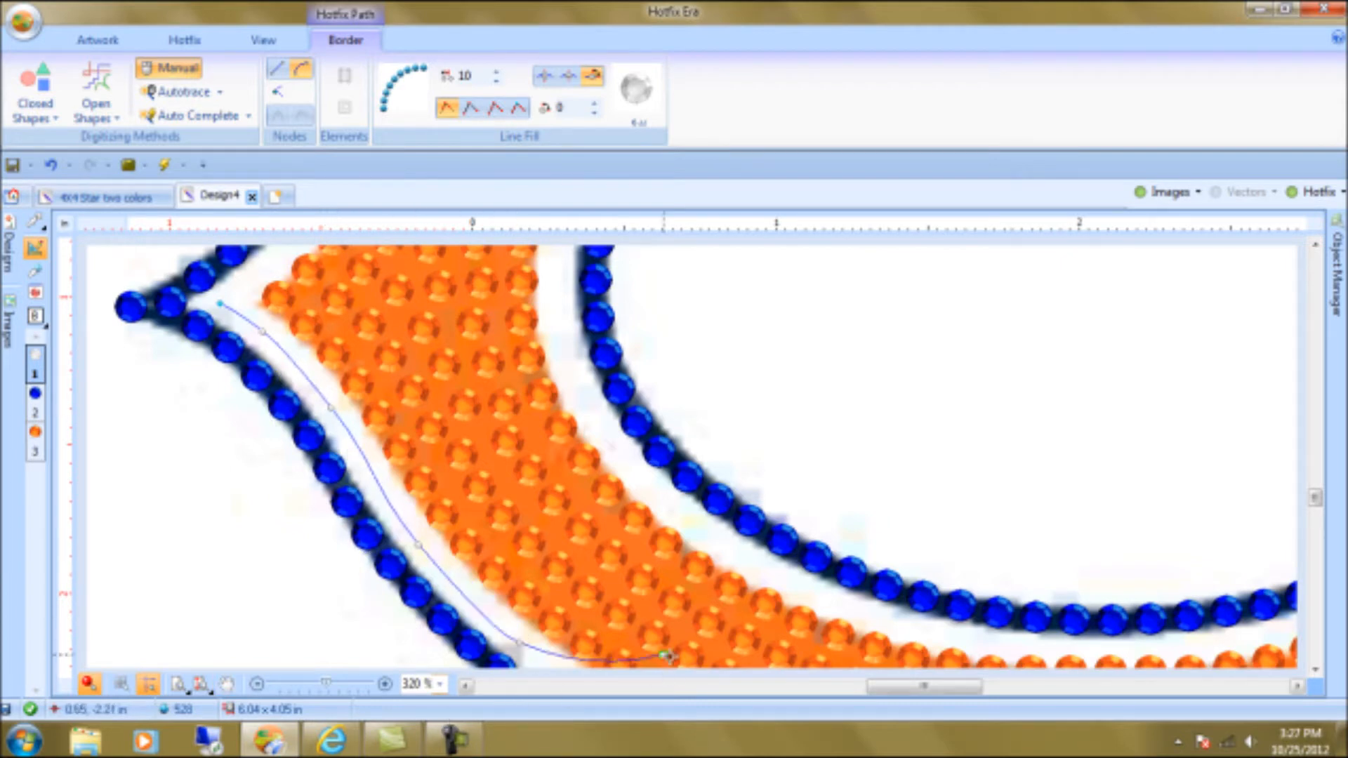
Continue the white path along the bottom white band of the C with four curve nodes
left_click_drag(572, 544, 204, 228)
left_click_drag(255, 575, 207, 582)
left_click(223, 684)
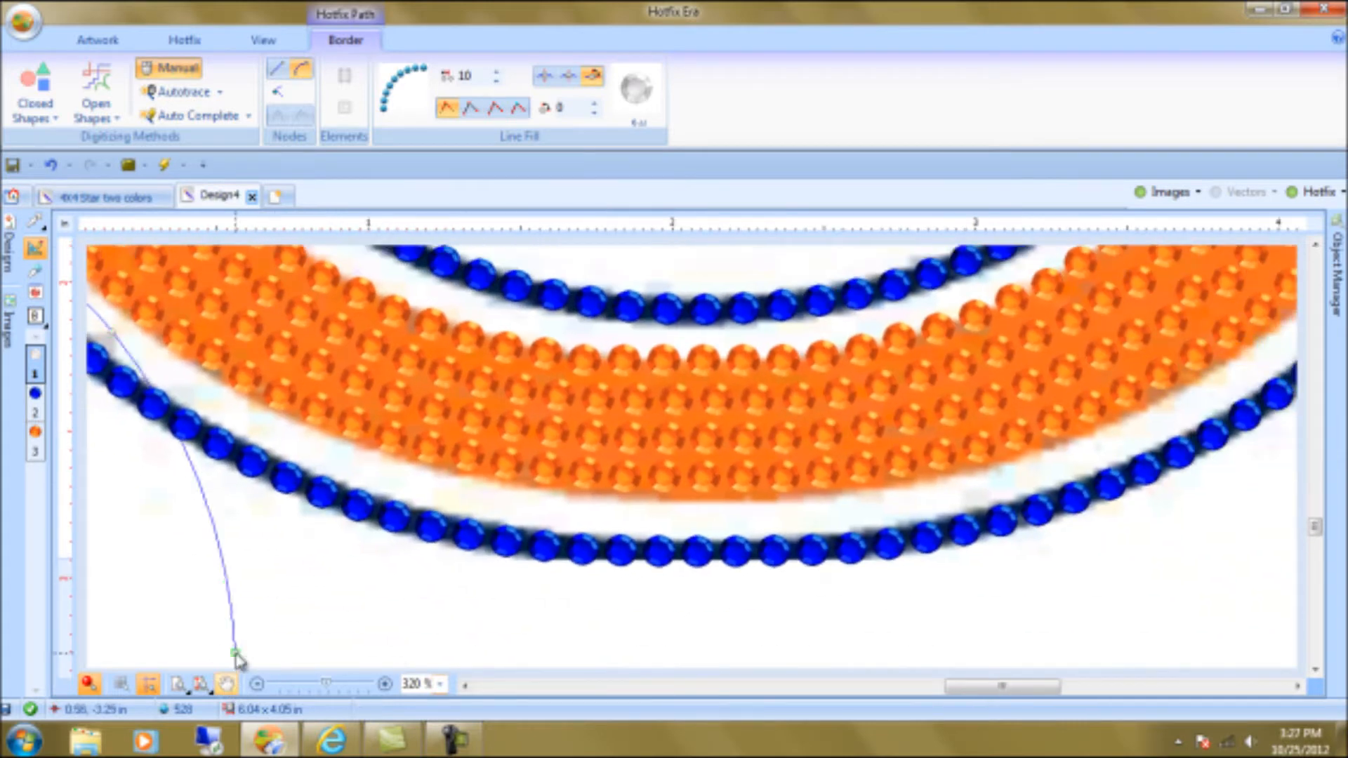
left_click(203, 400)
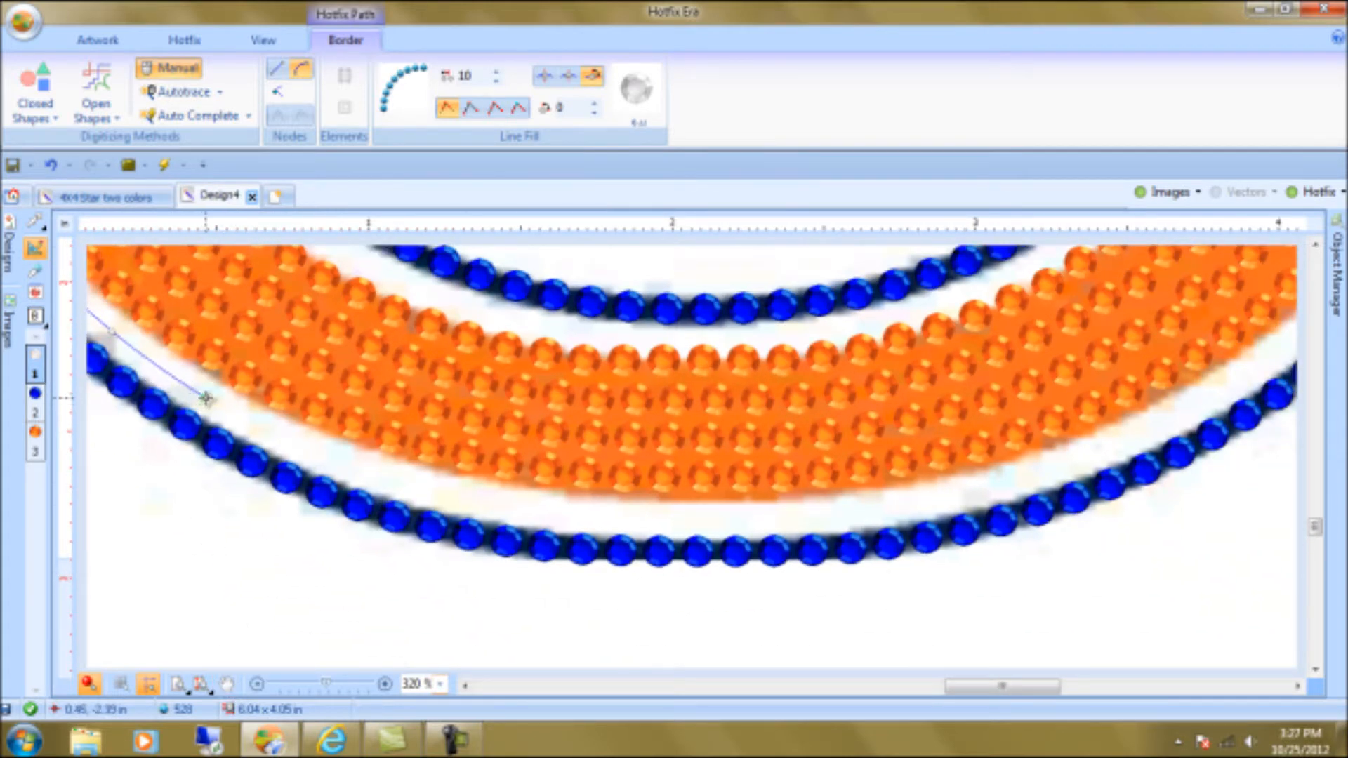
left_click(409, 486)
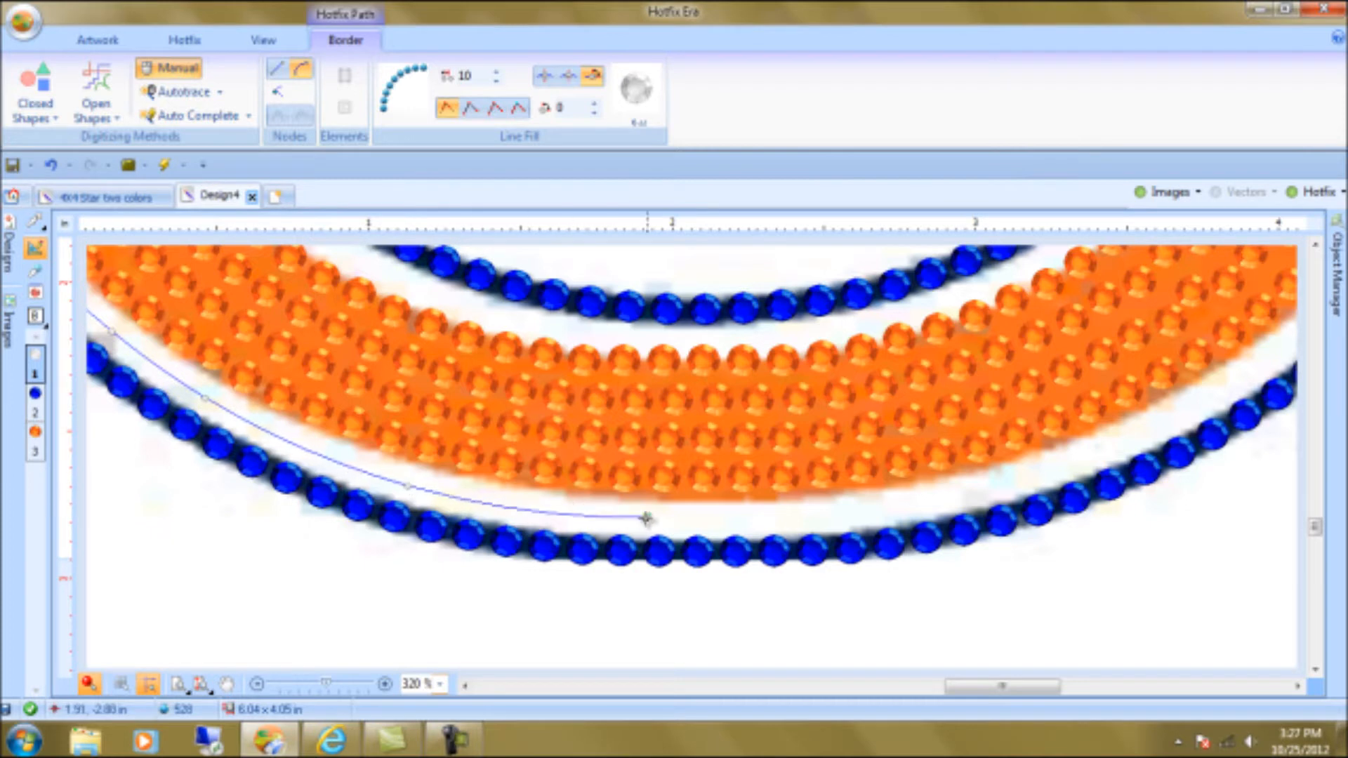
left_click(723, 519)
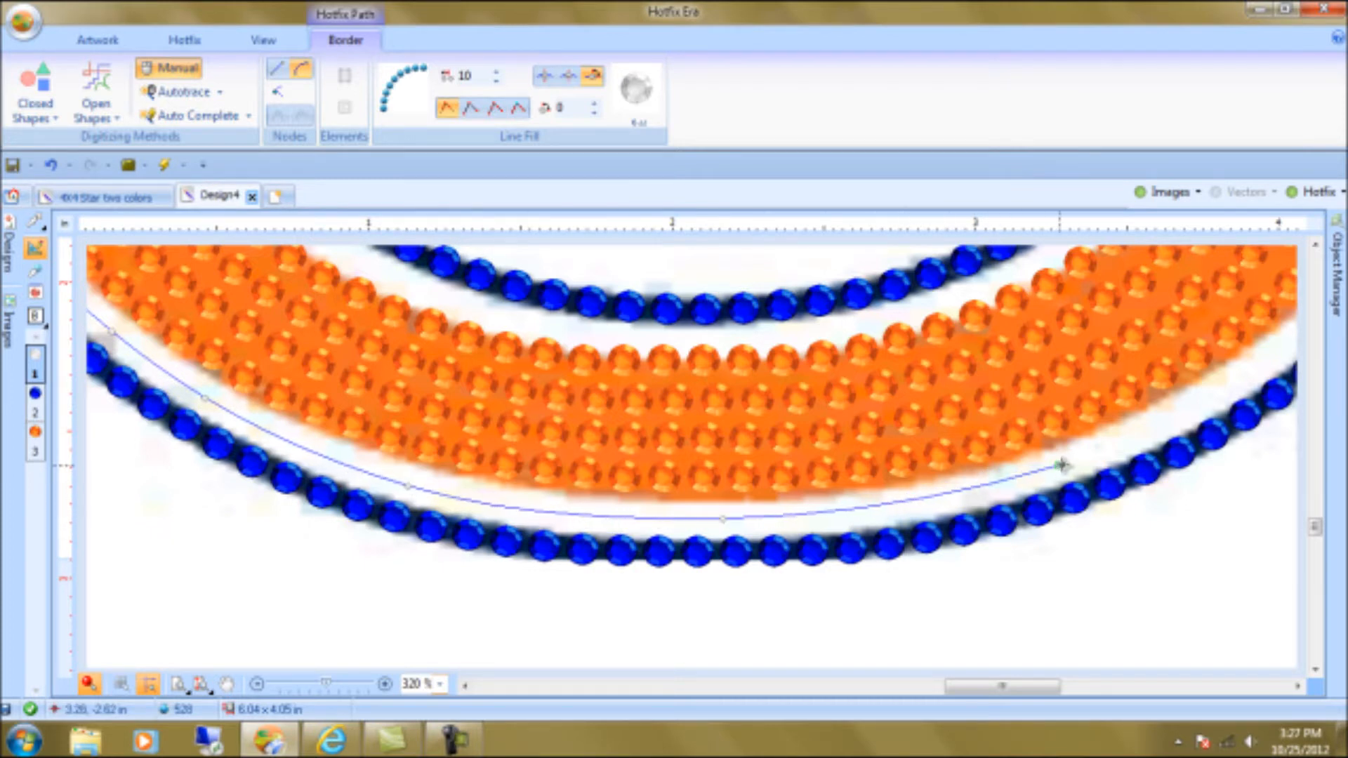
left_click(1068, 463)
Continue the white hotfix path around the C's lower-right outer white band with two curve nodes
left_click(230, 687)
left_click_drag(950, 400, 372, 519)
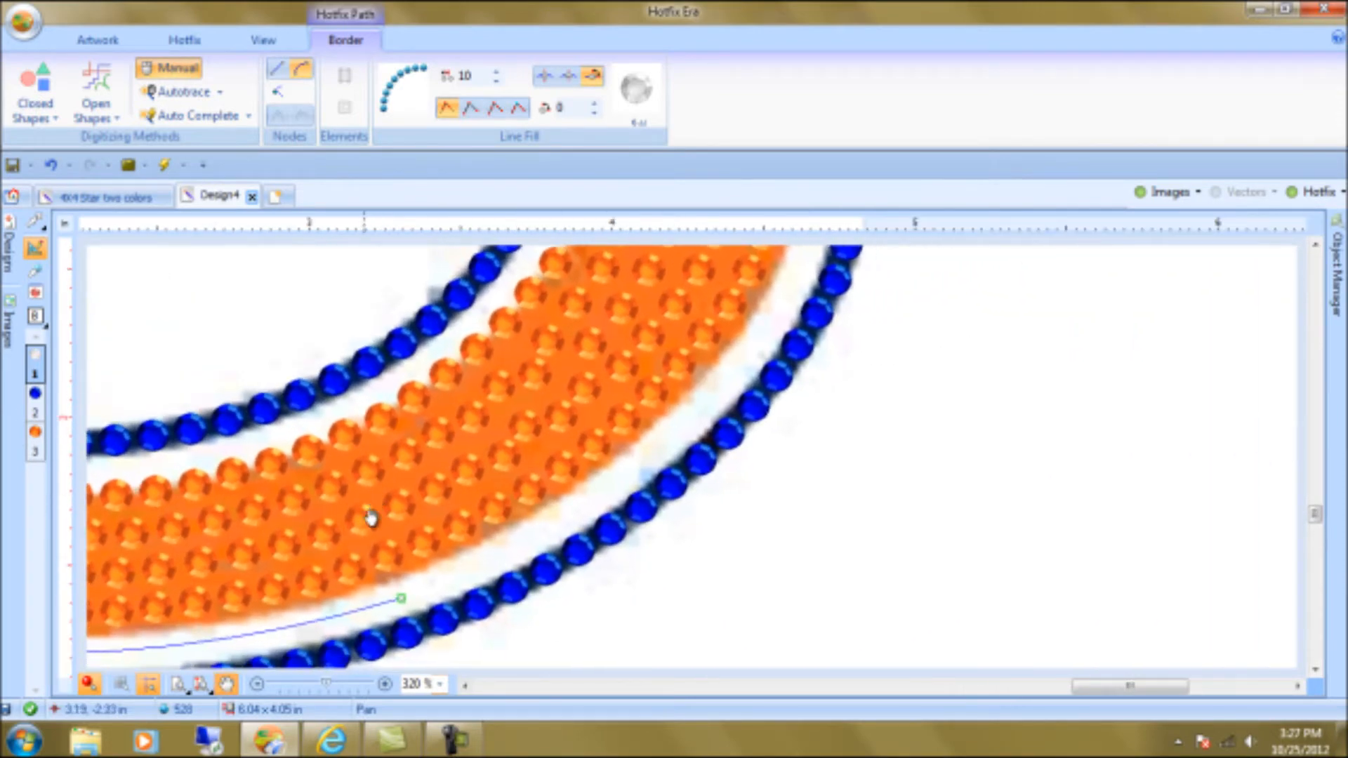
left_click(225, 685)
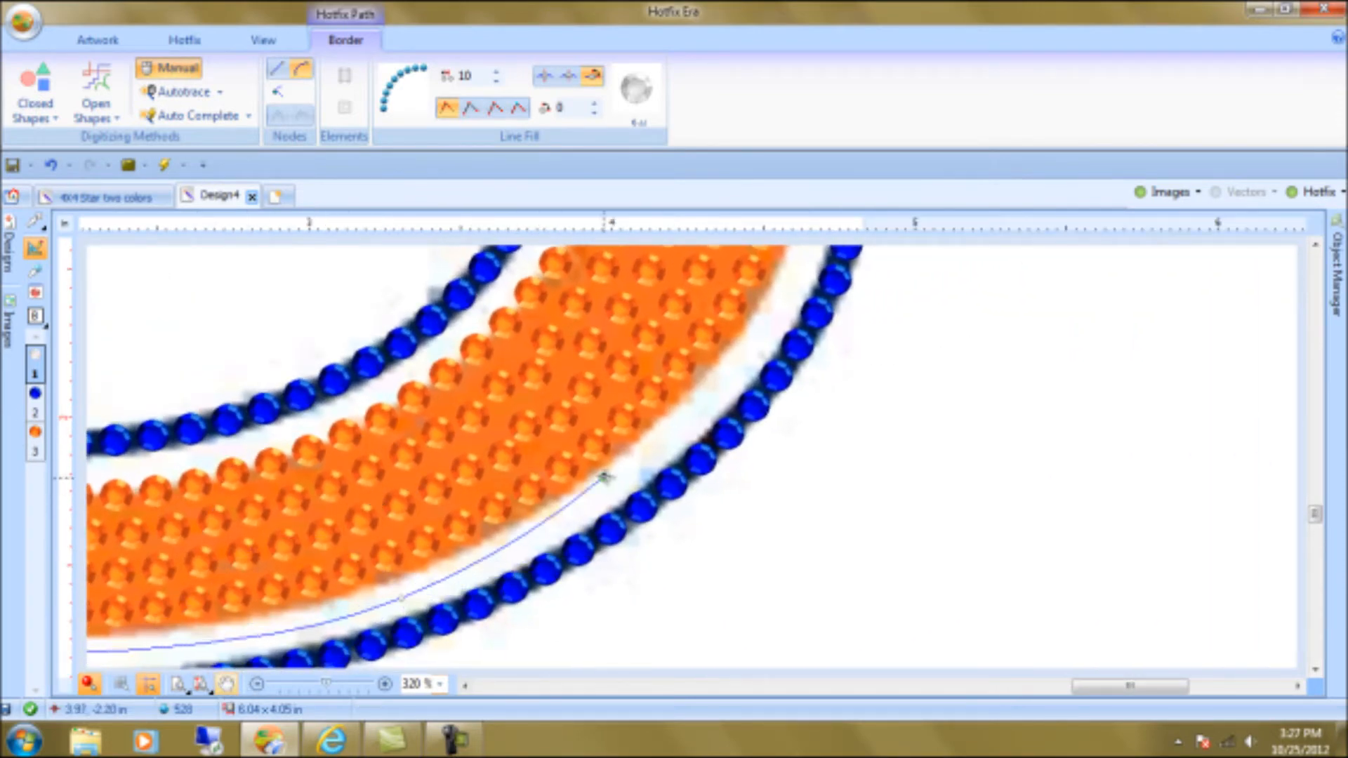
left_click(626, 476)
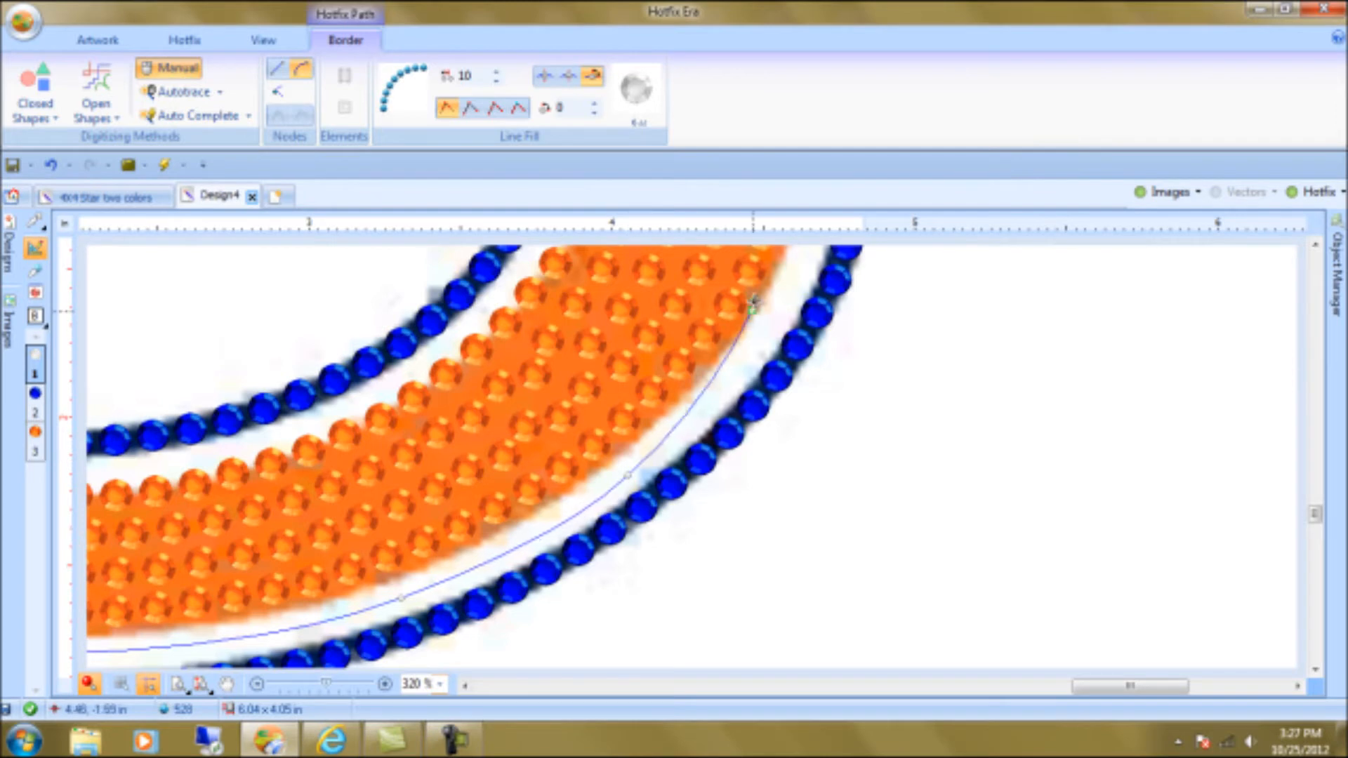
left_click(787, 295)
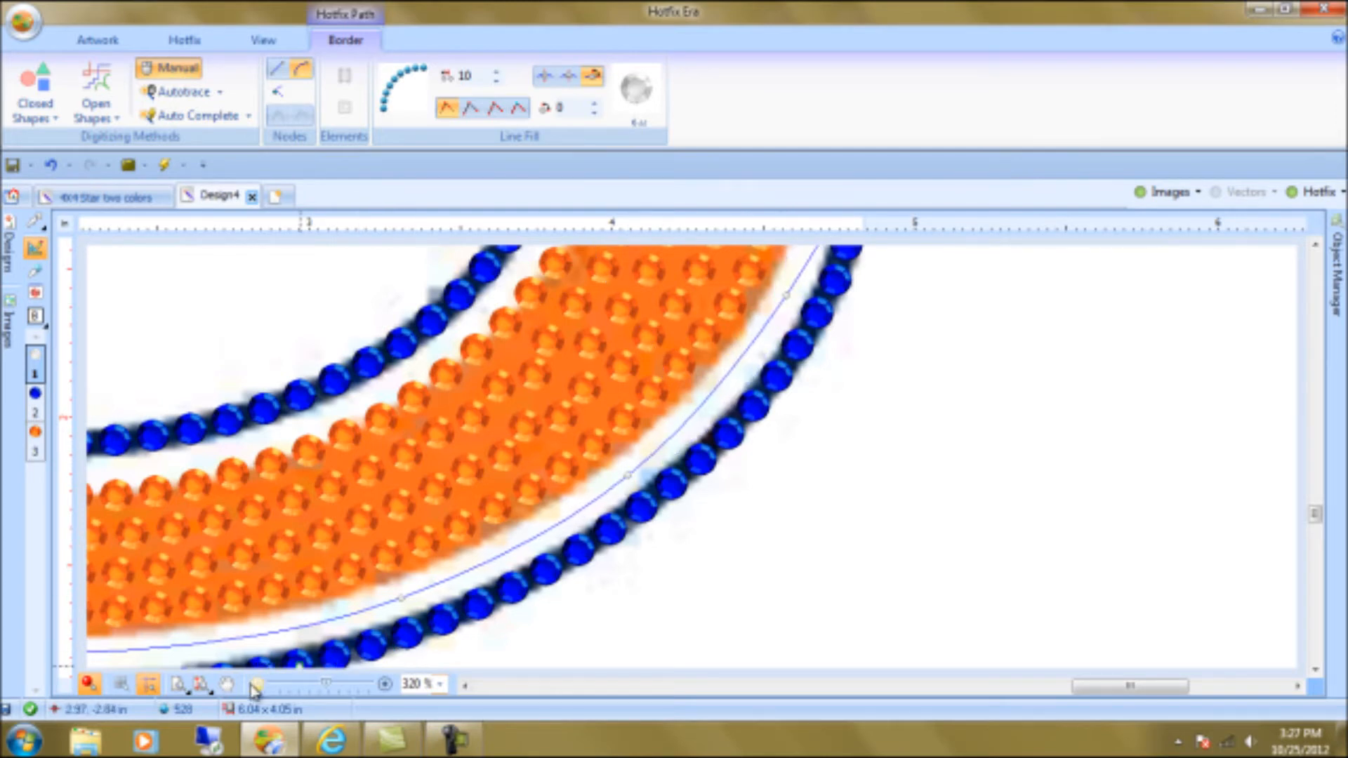
Take the white path across the flat end of the lower arm and start down its inner white band with two curve nodes
left_click_drag(535, 370, 460, 667)
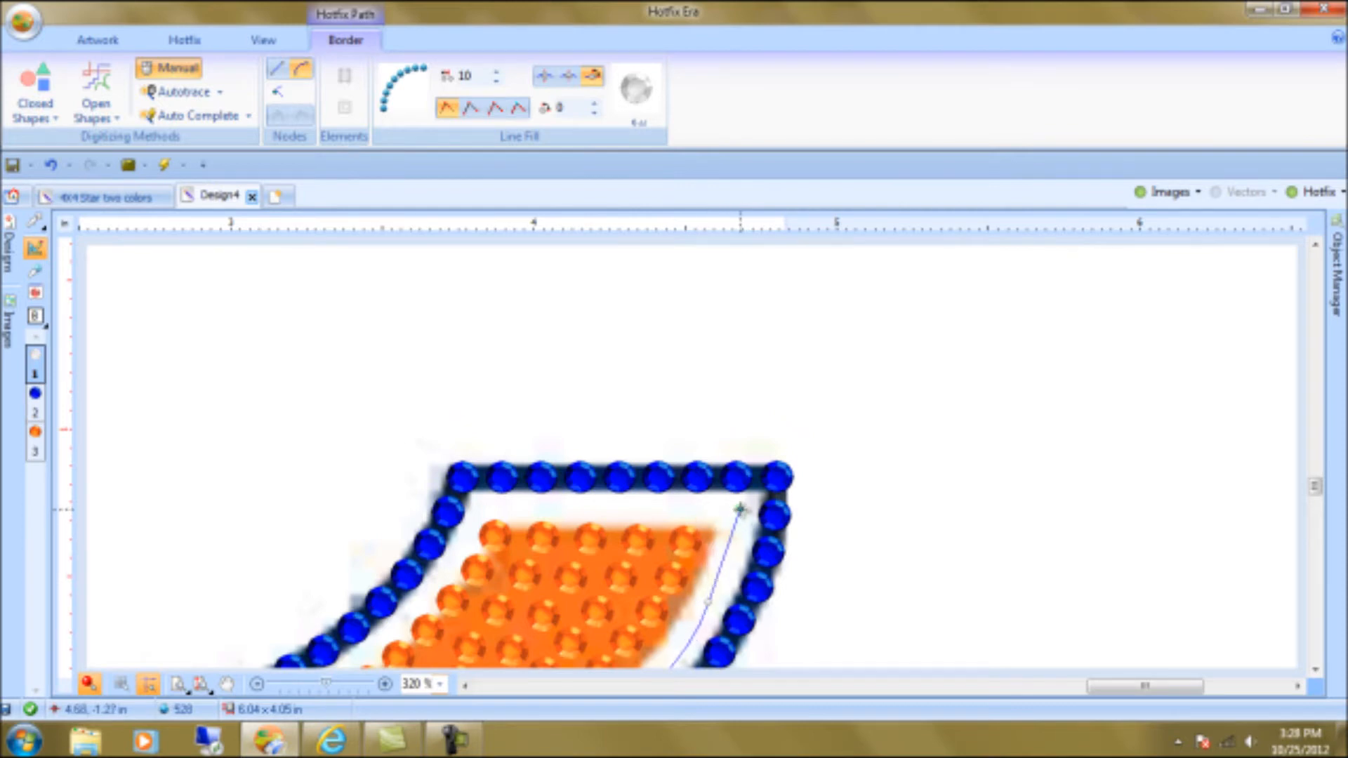
left_click(480, 506)
left_click(453, 556)
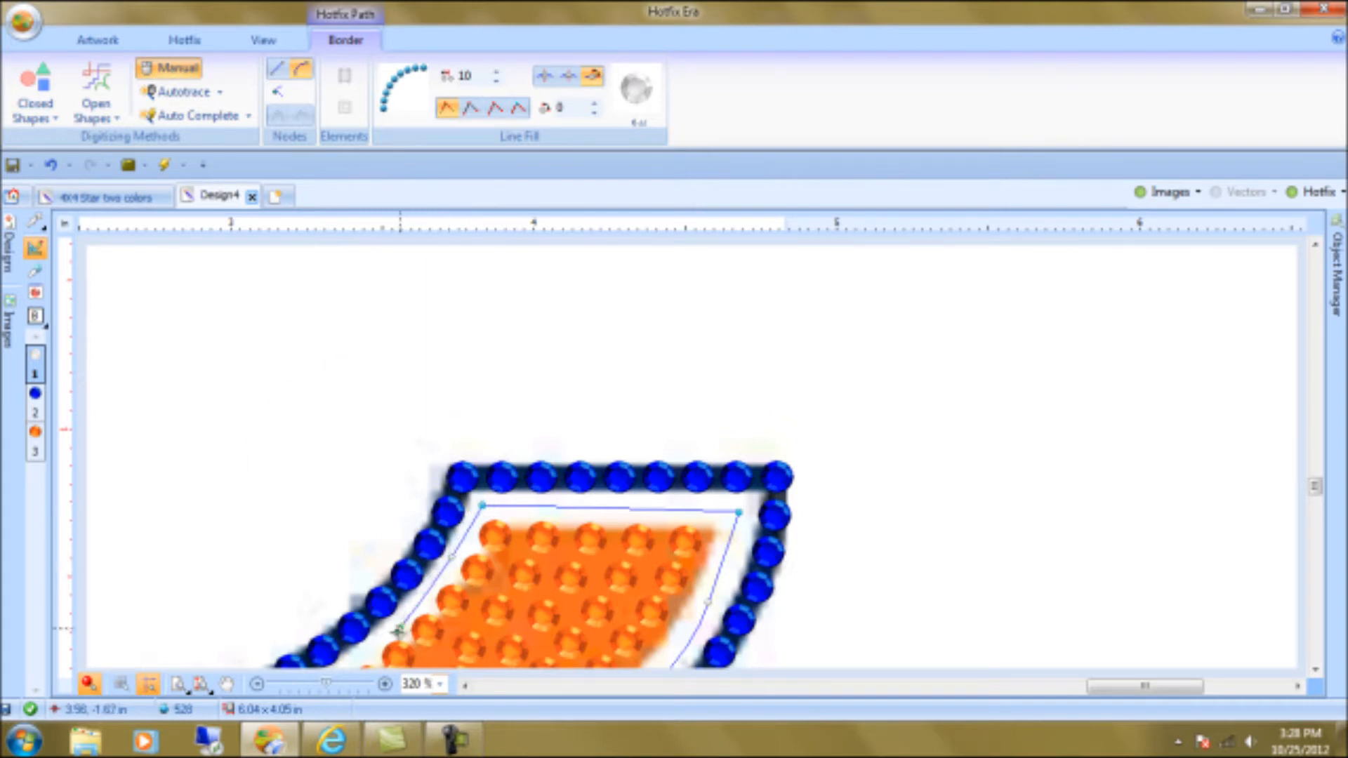
left_click(367, 652)
Continue the white path along the inner white band of the C's lower arm with four curve nodes
left_click(227, 684)
left_click_drag(465, 563, 1210, 262)
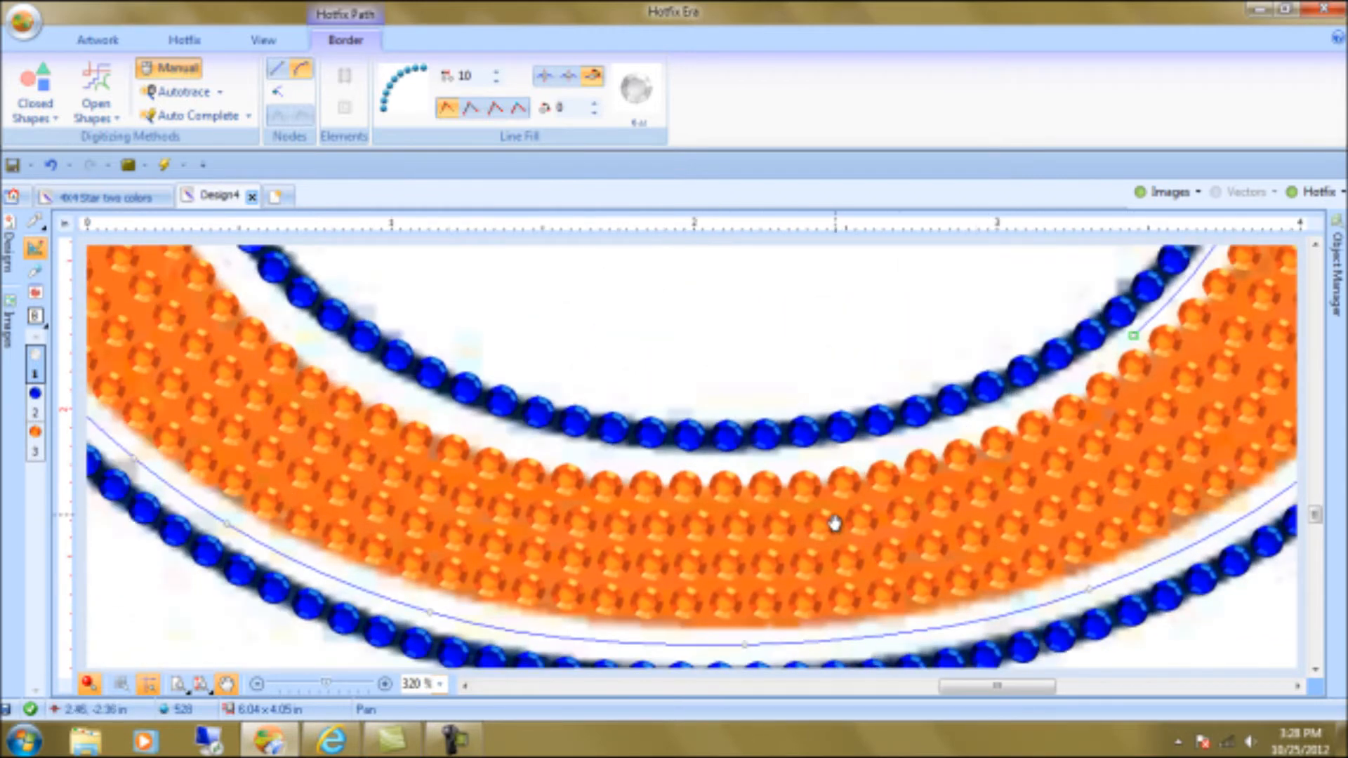
left_click(233, 687)
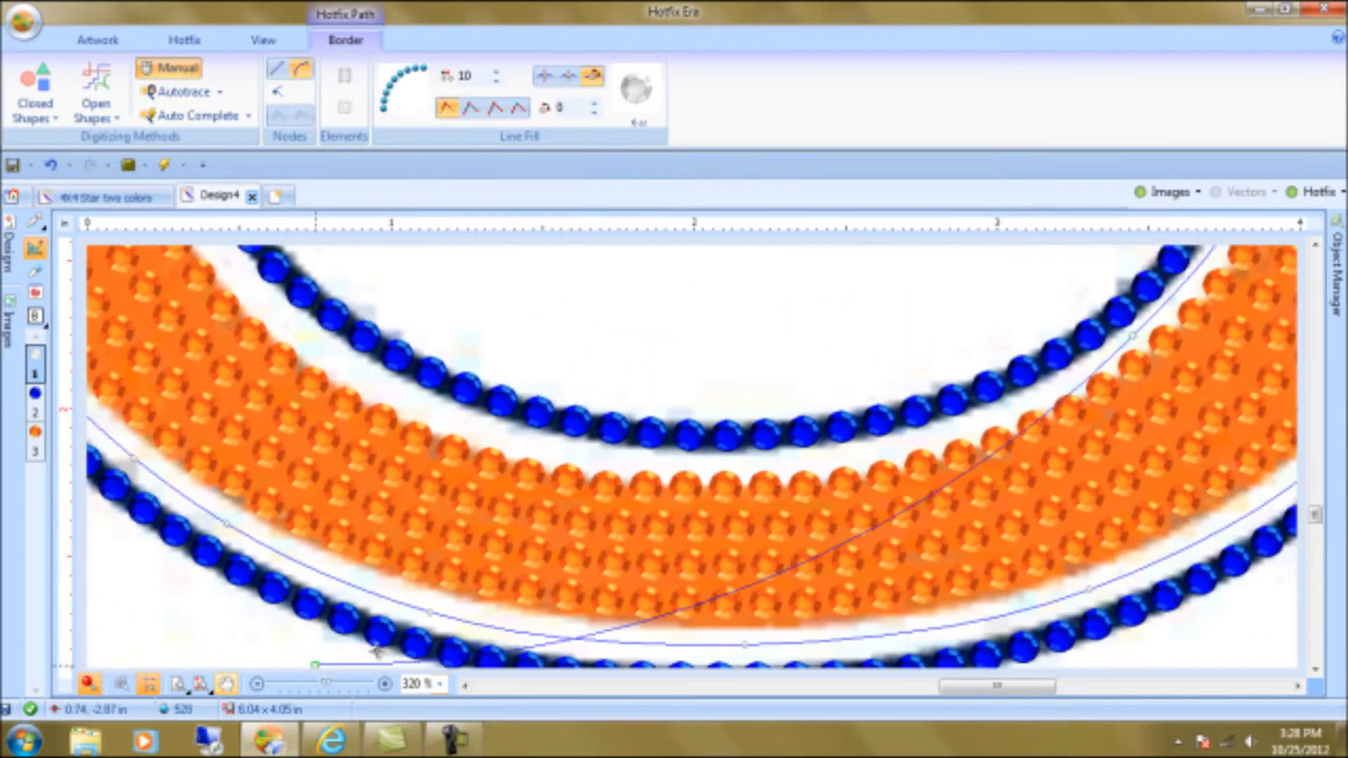
left_click(1052, 387)
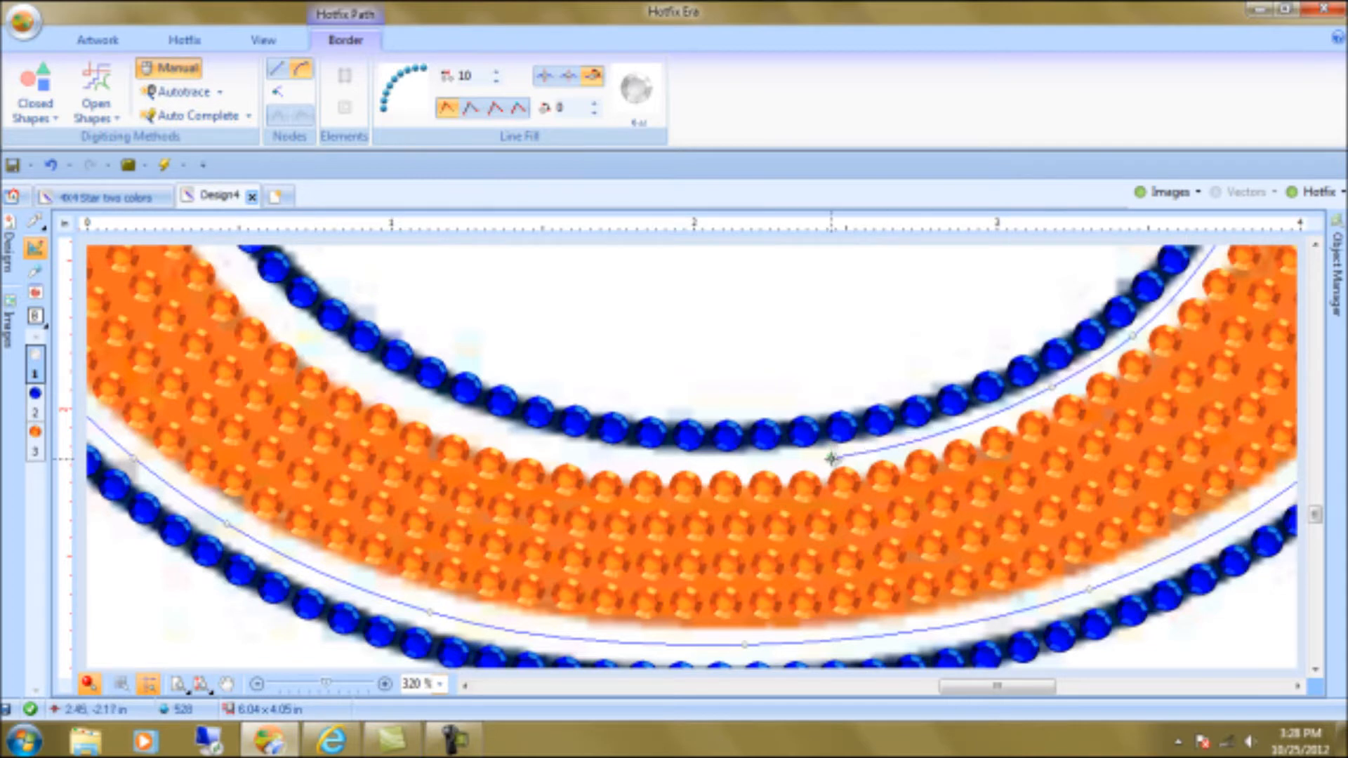
left_click(832, 457)
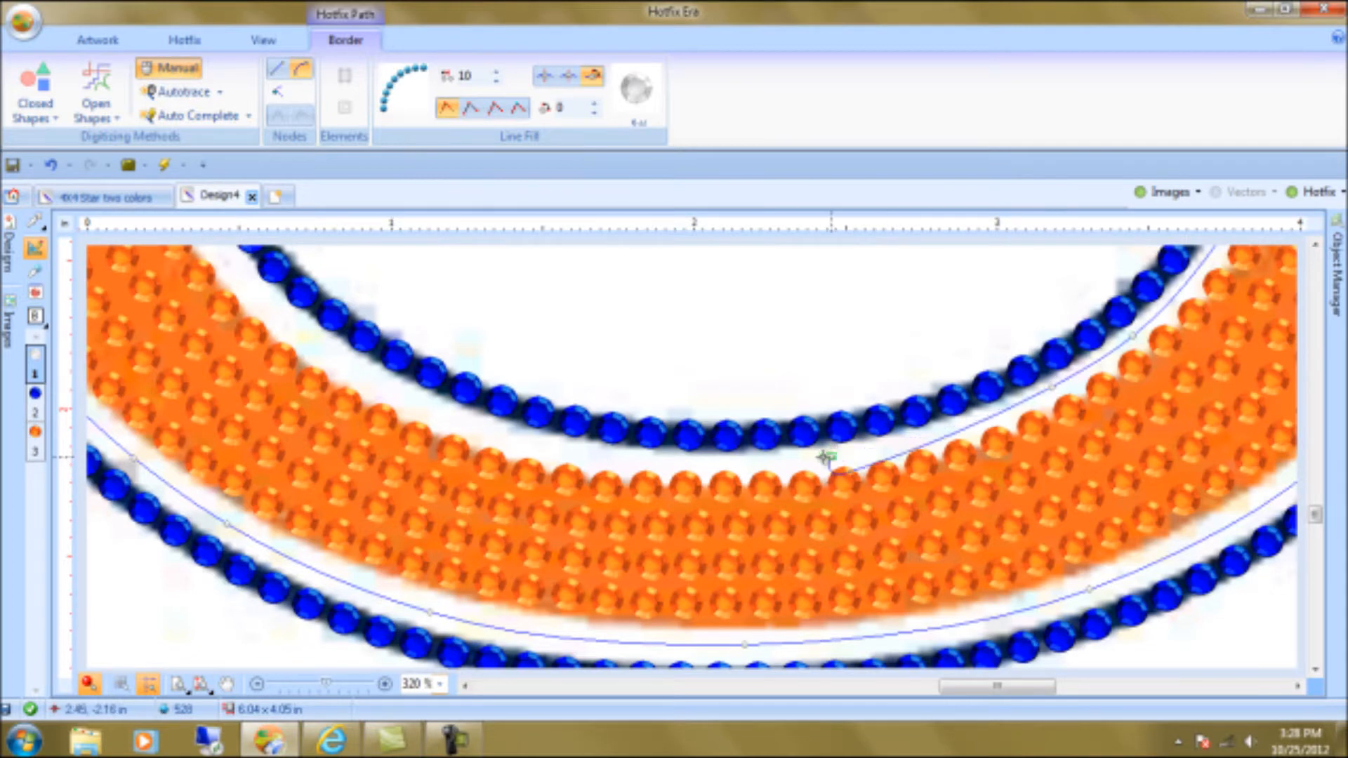
left_click(588, 458)
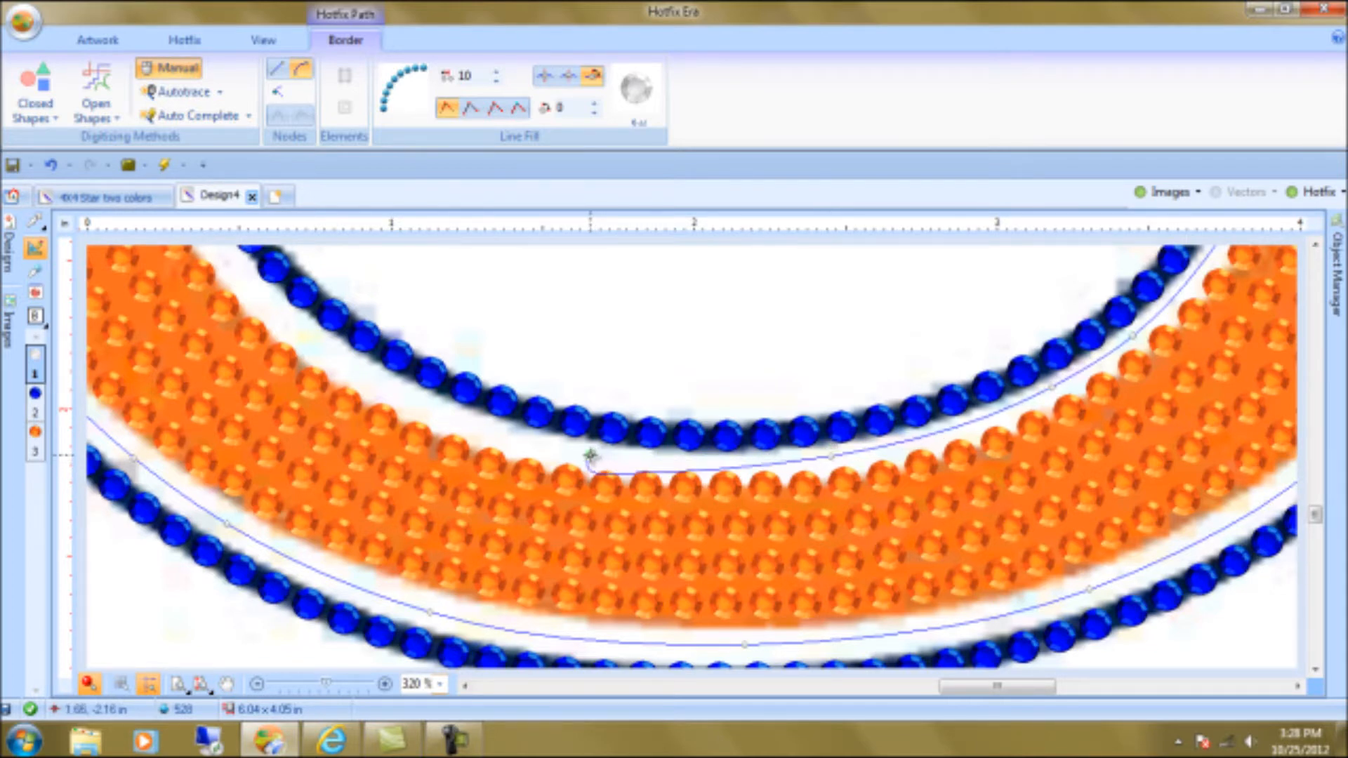
left_click(326, 351)
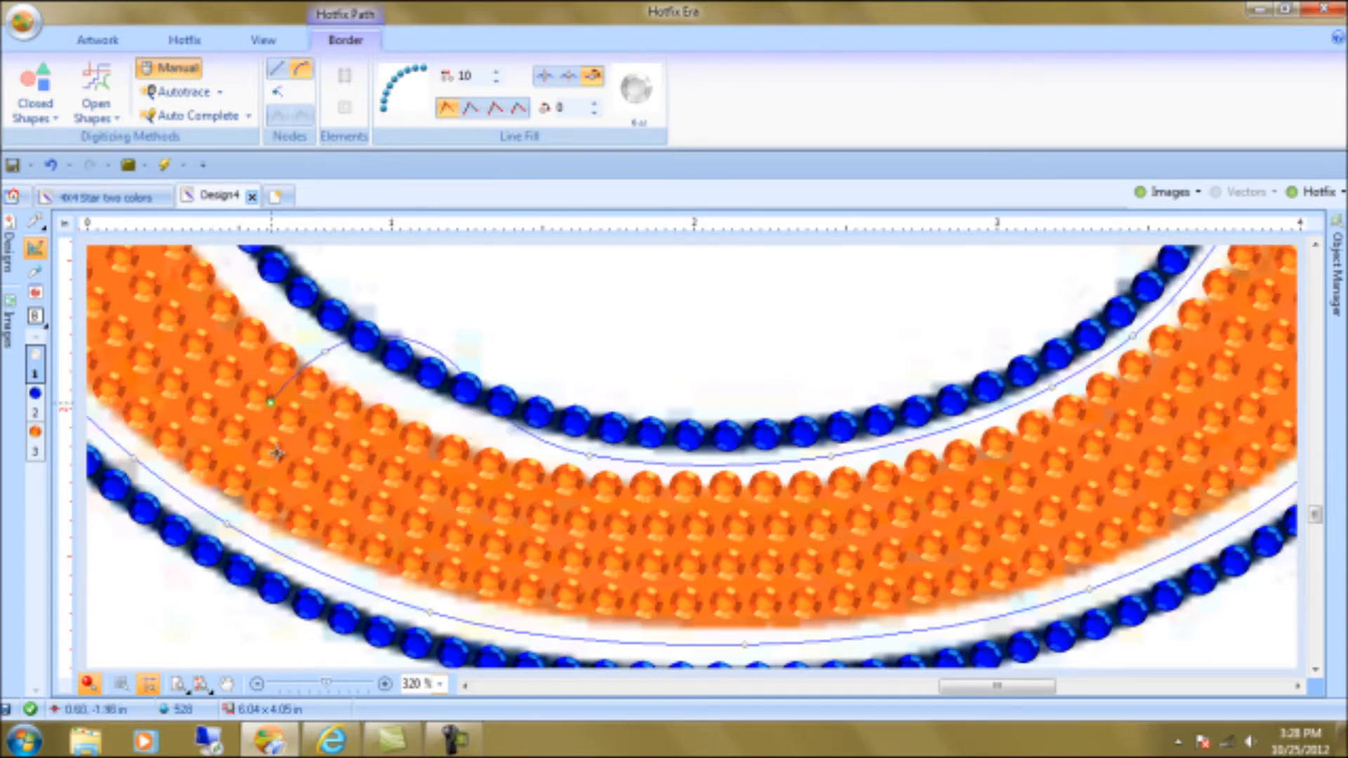
Continue the white path up the inner white band at the C's left side with two curve nodes
left_click(226, 684)
left_click_drag(244, 421, 588, 666)
left_click_drag(836, 392, 792, 463)
left_click(544, 546)
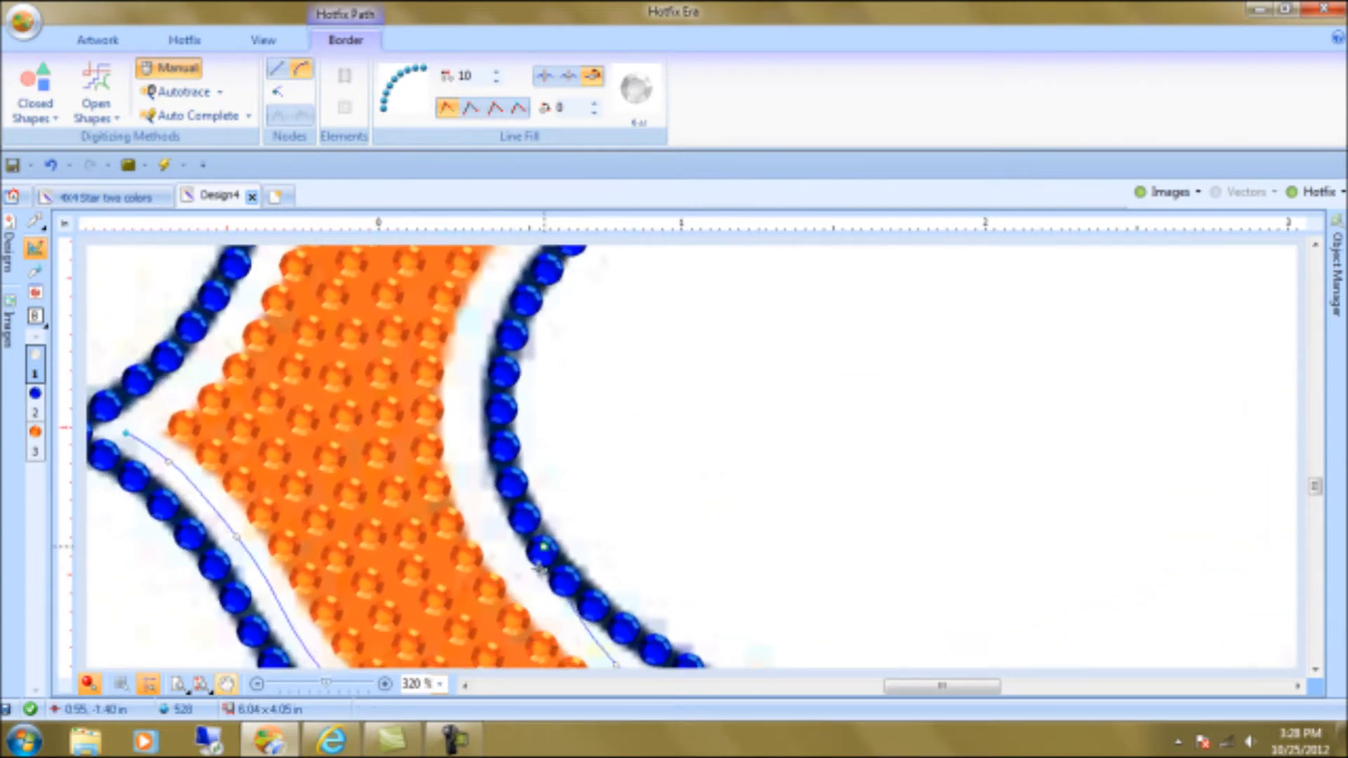
left_click(526, 596)
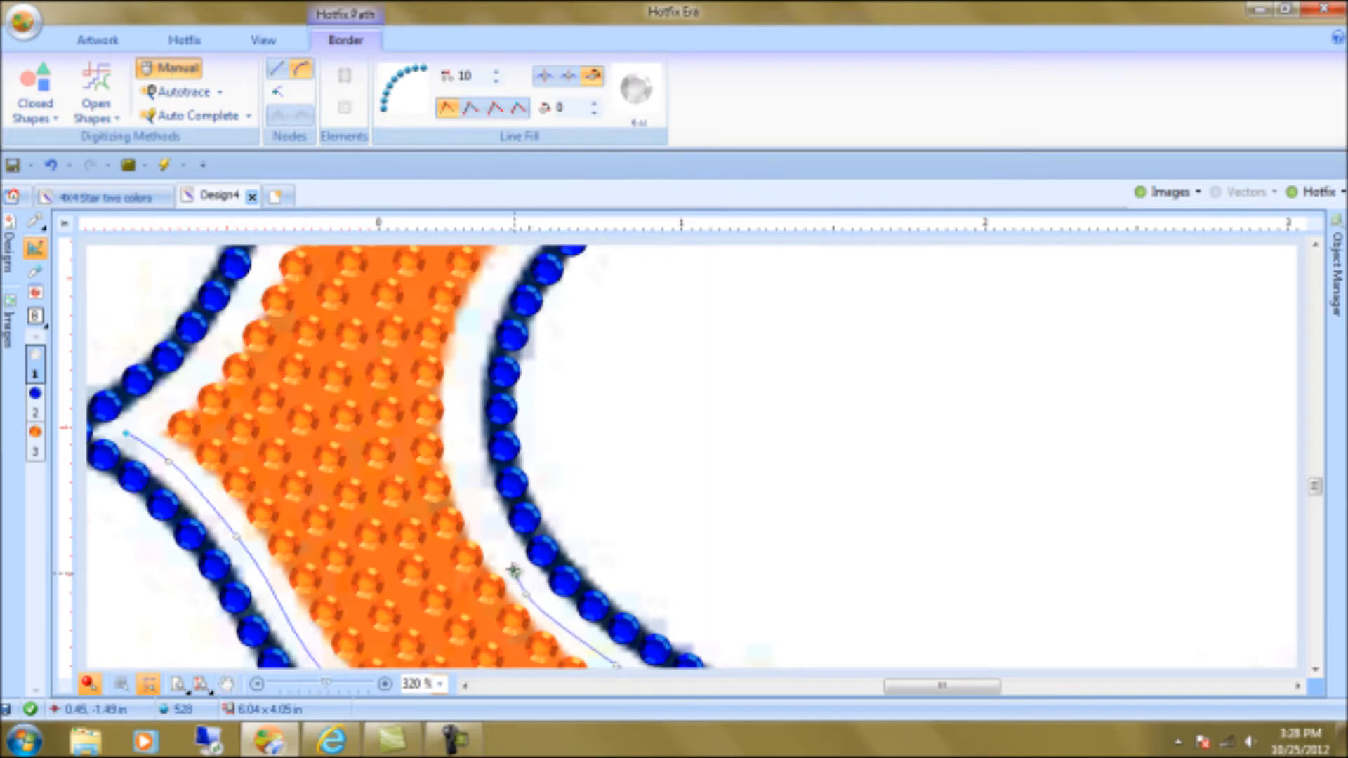
left_click(460, 430)
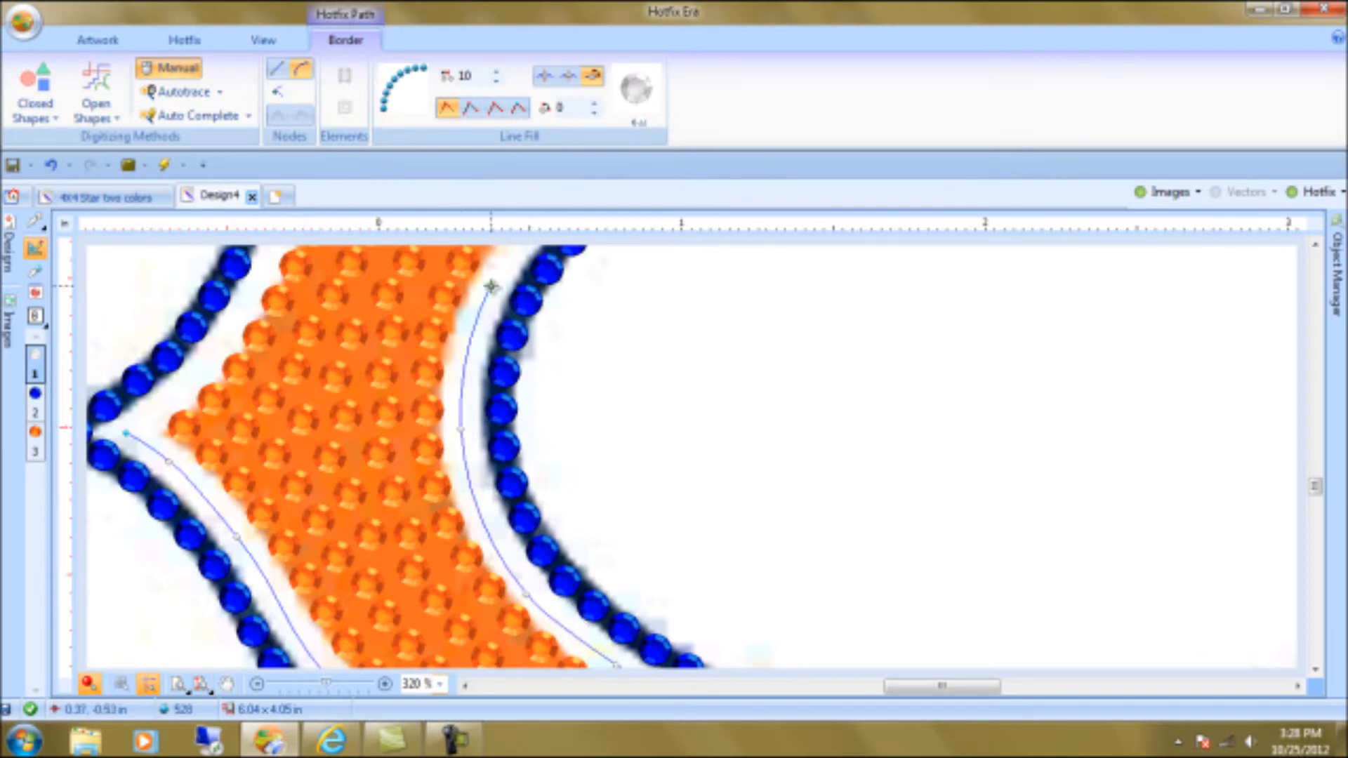
Continue the white path along the inner white band of the C's upper arm with curve nodes
left_click(226, 683)
left_click_drag(444, 407, 253, 657)
left_click(226, 683)
left_click(455, 399)
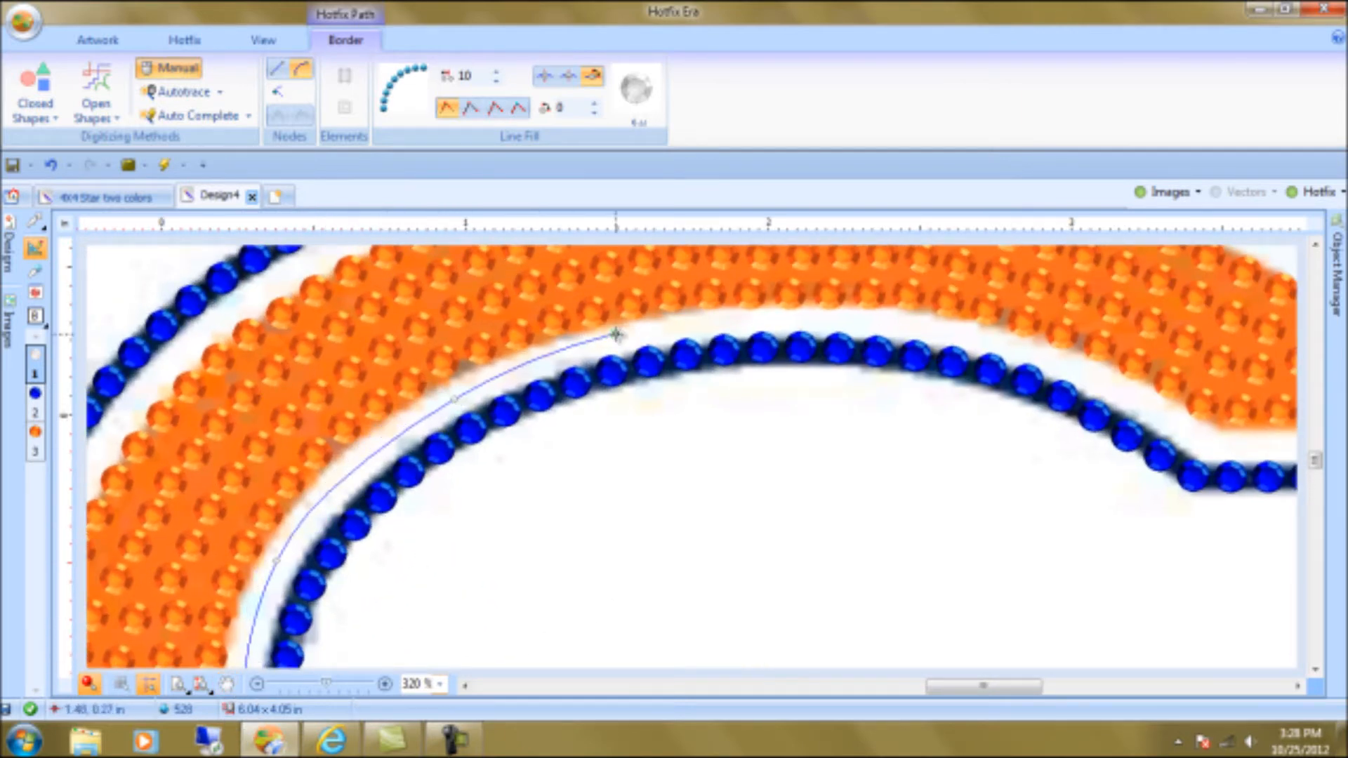
left_click(752, 321)
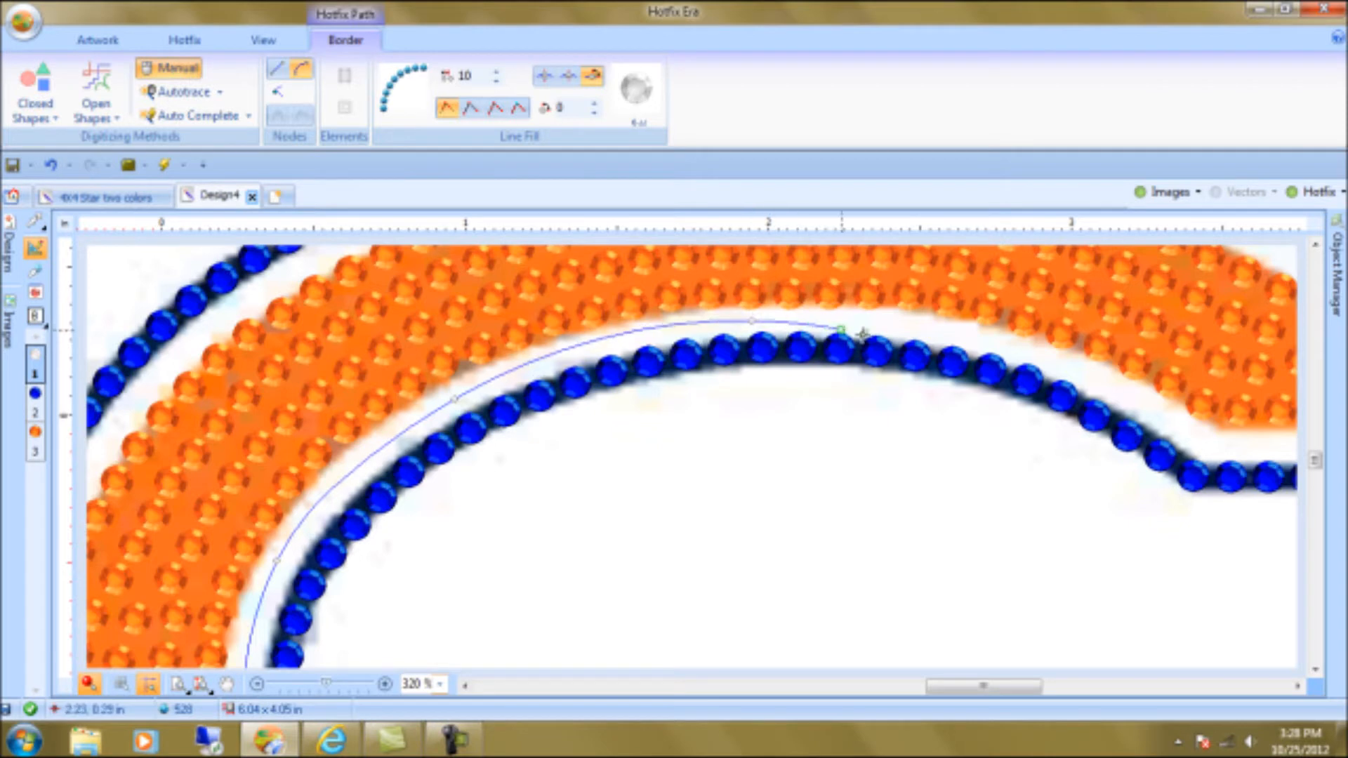
left_click(956, 331)
left_click(1093, 377)
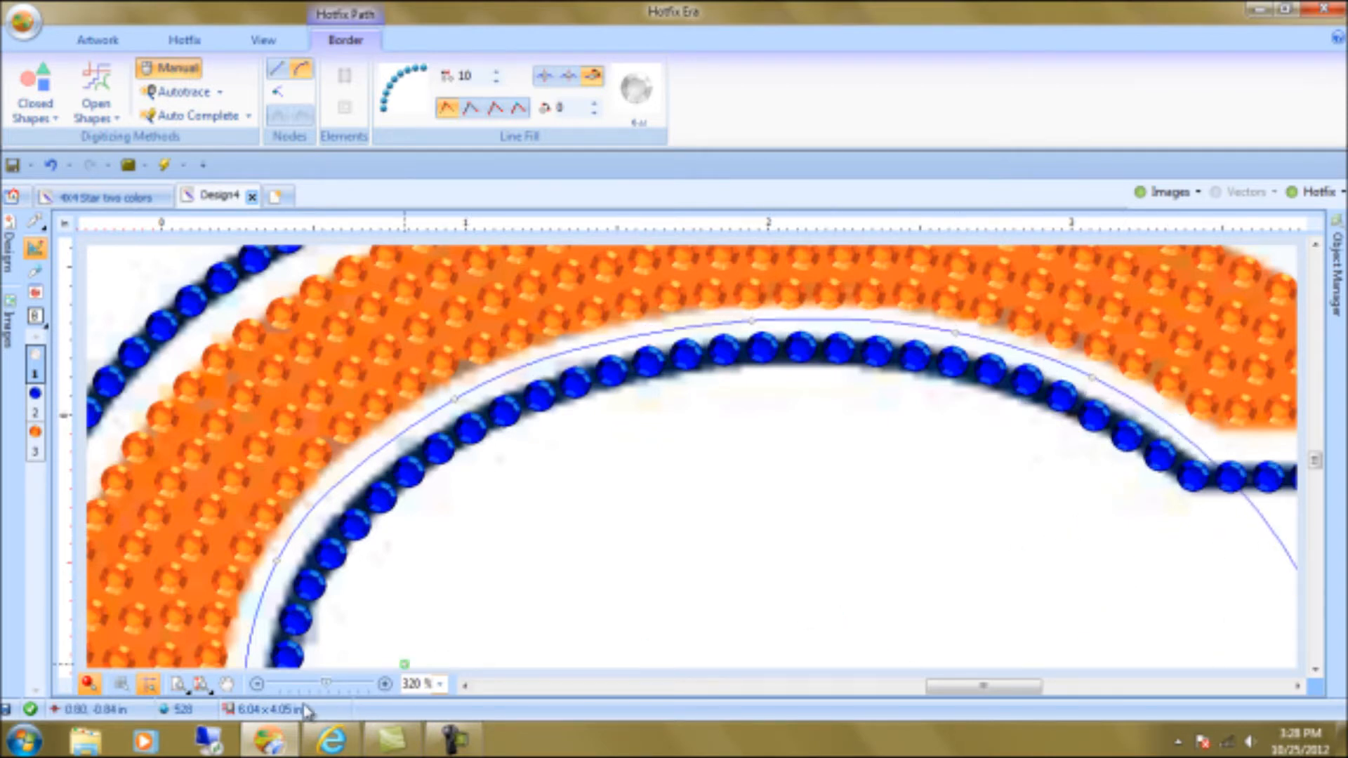
Take the white path around the upper arm's tip with two corner nodes and a curve node on its outer band
left_click(226, 683)
left_click_drag(887, 569, 139, 656)
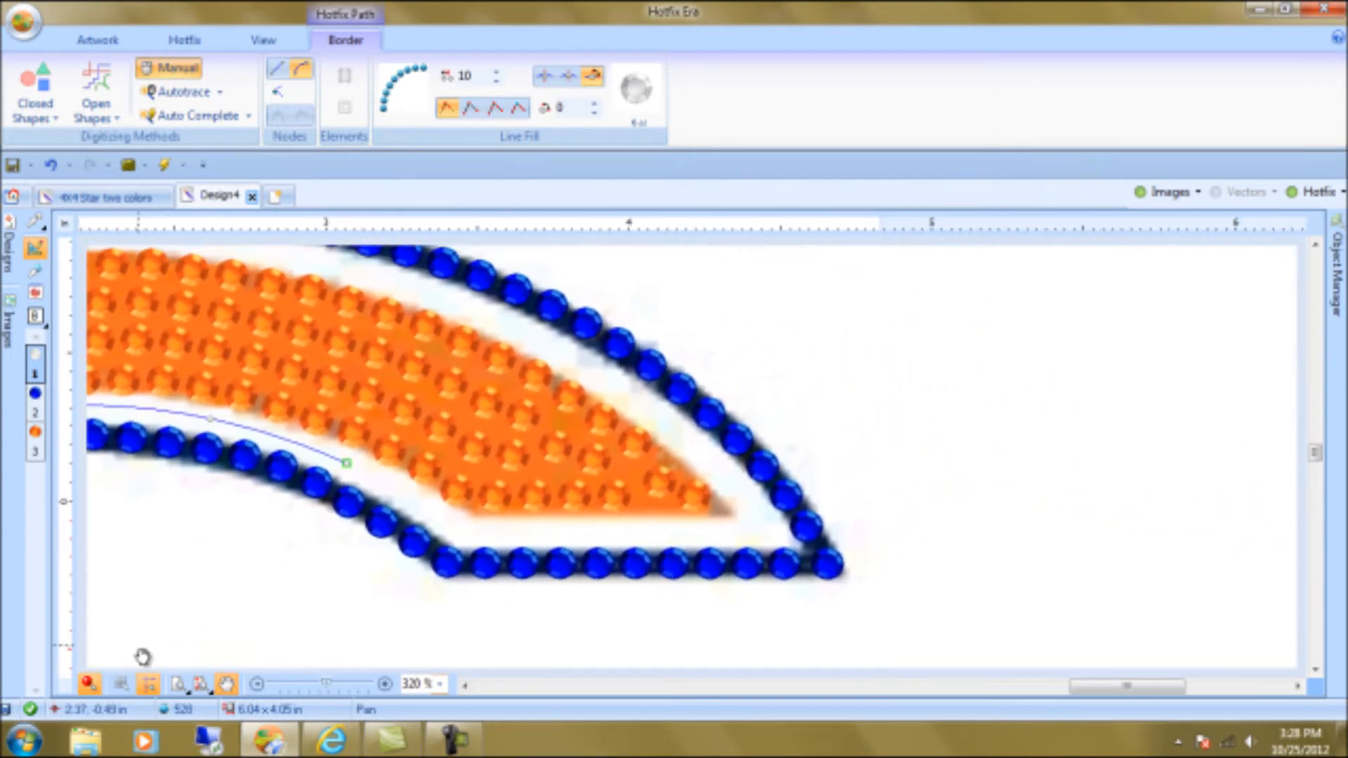
left_click(226, 684)
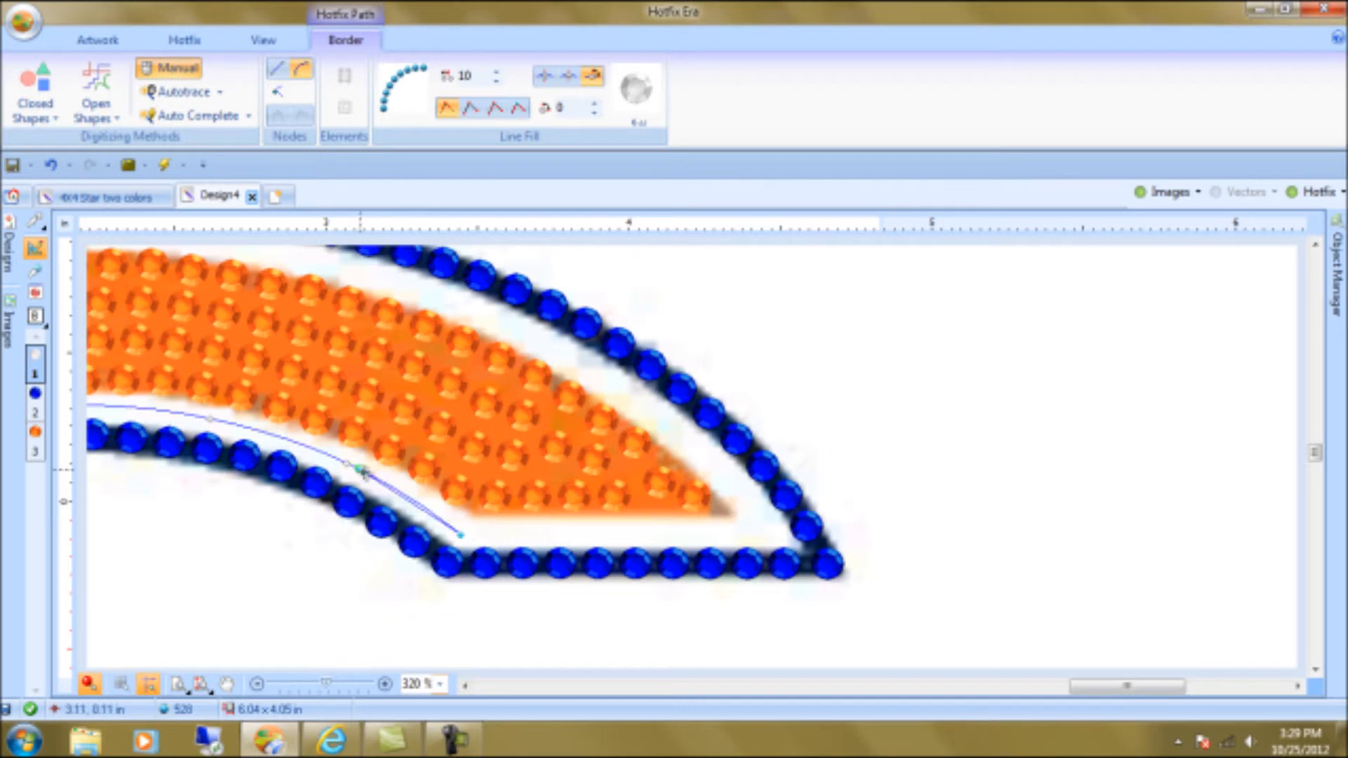
left_click(460, 535)
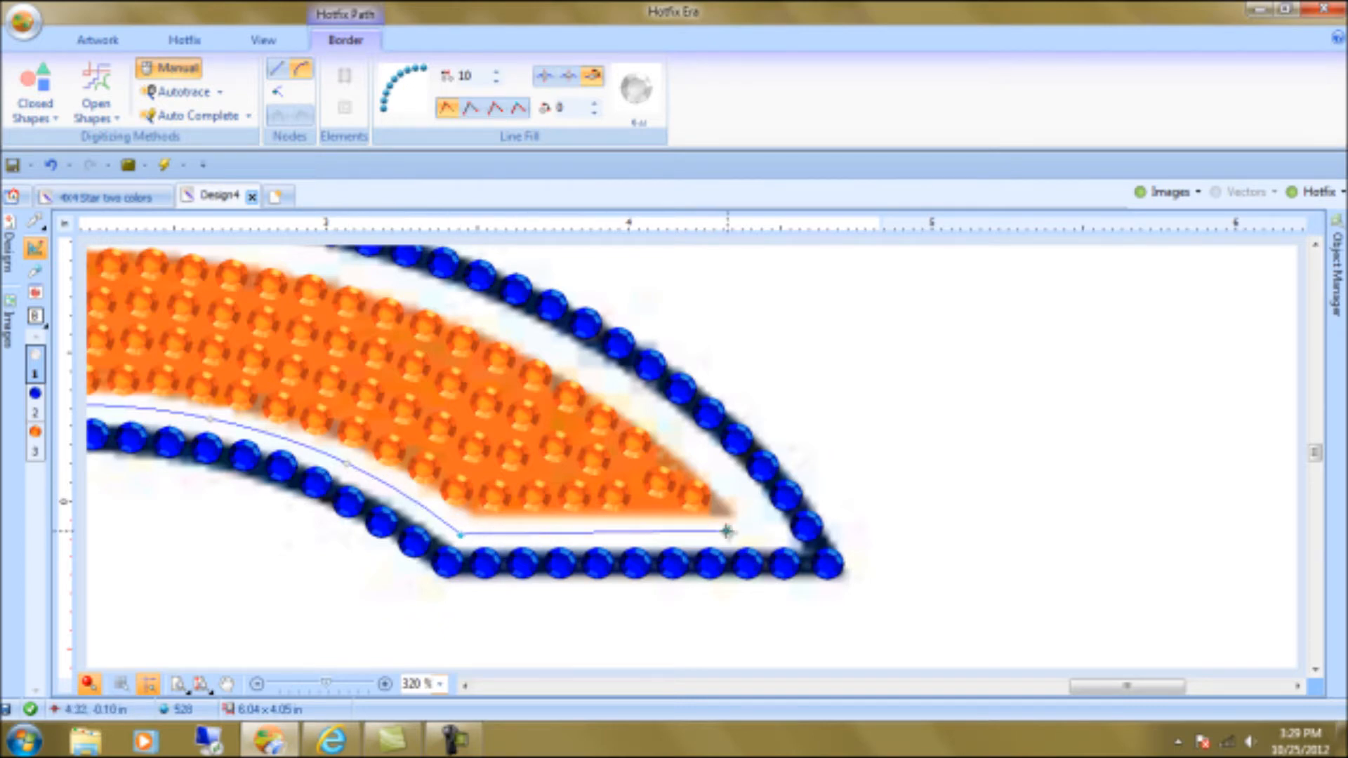
left_click(768, 532)
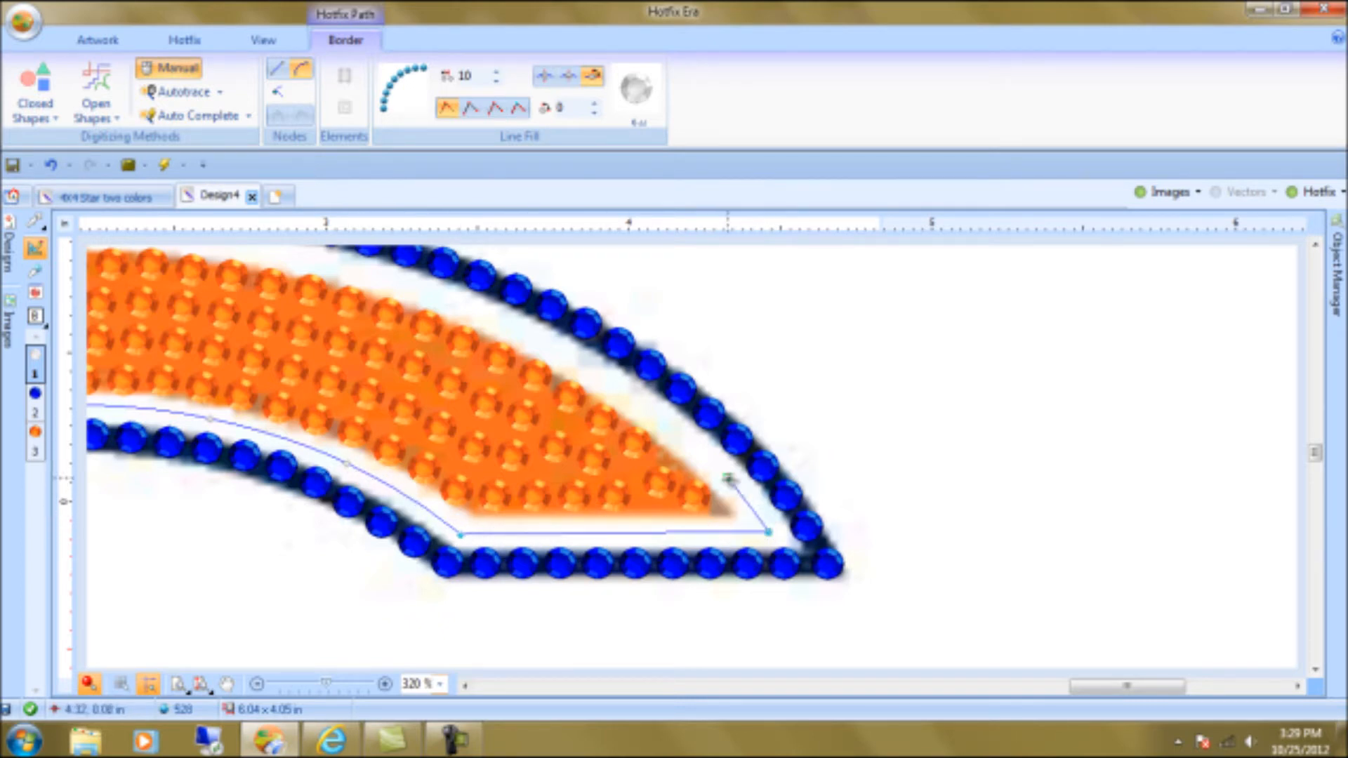
left_click(690, 444)
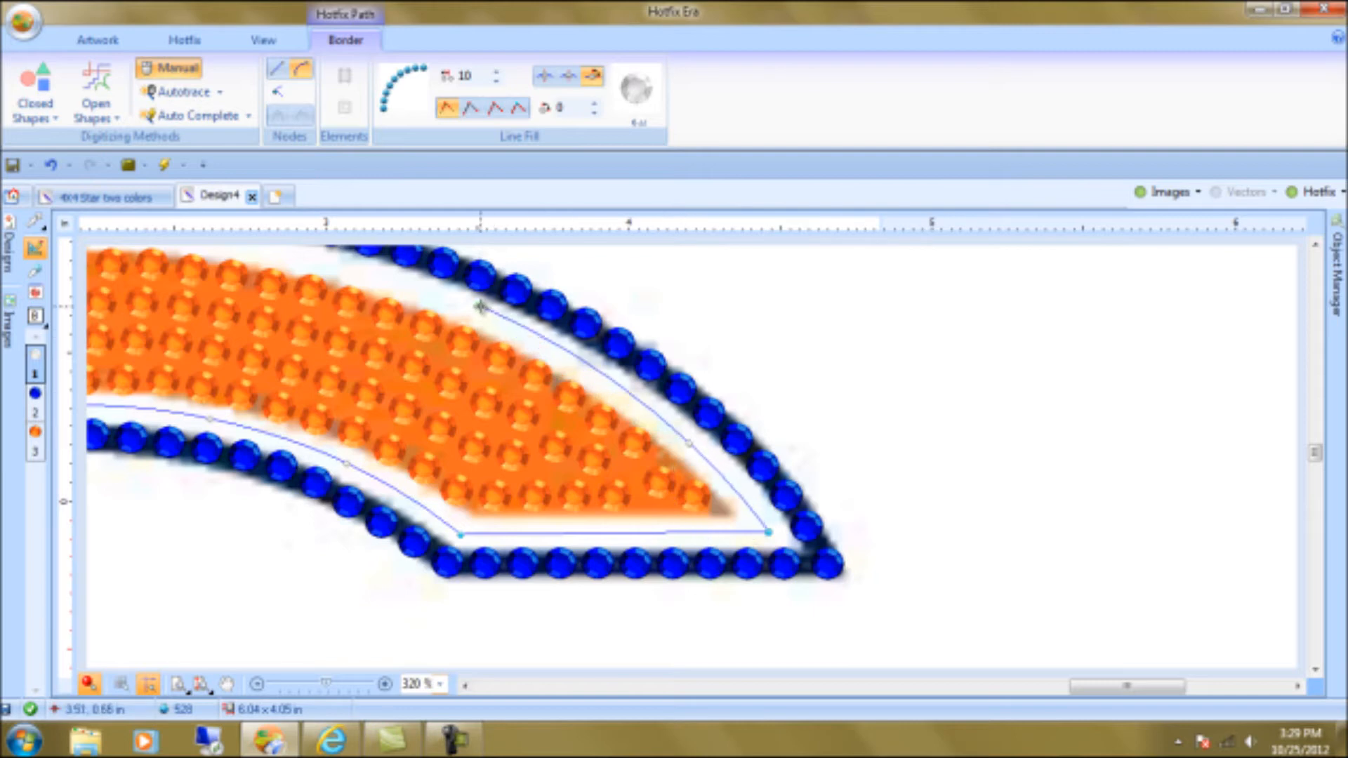
Continue the white path leftward along the outer white band over the top of the C with curve nodes
left_click(226, 684)
left_click_drag(302, 481, 1052, 582)
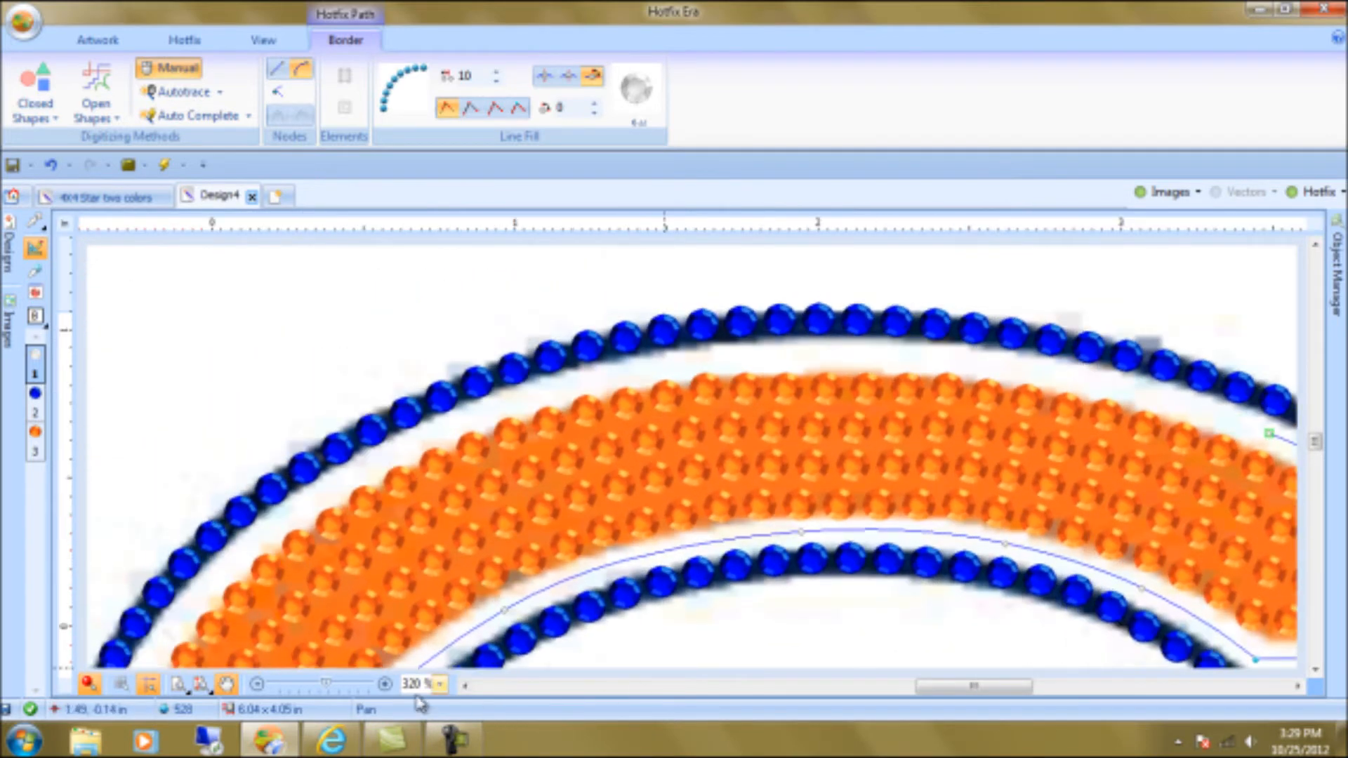
left_click(226, 684)
left_click(835, 356)
left_click(1088, 380)
left_click(692, 358)
left_click(310, 498)
Bring the white path down the upper-left white band to its starting point at the left tip and finish it
left_click(226, 683)
left_click_drag(435, 590, 820, 230)
left_click_drag(325, 611, 289, 606)
left_click(227, 684)
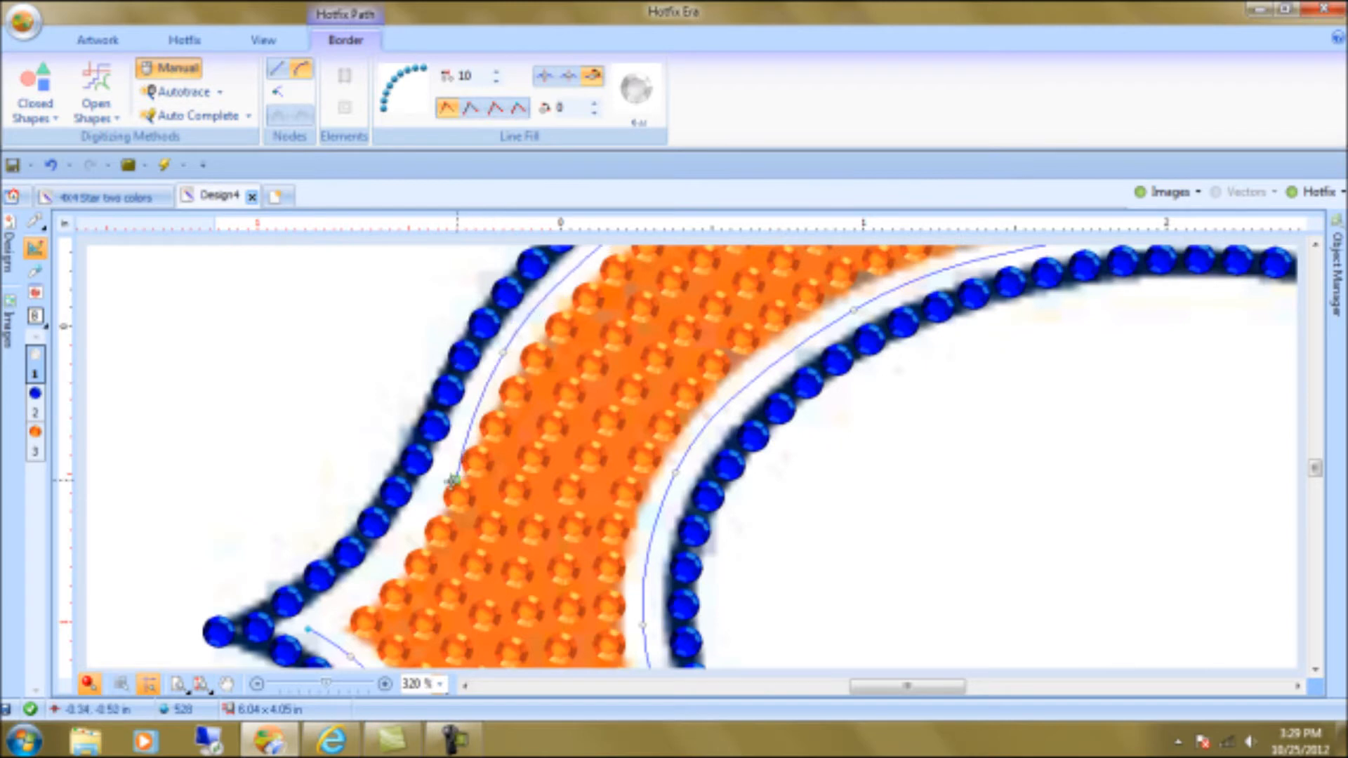
left_click(452, 455)
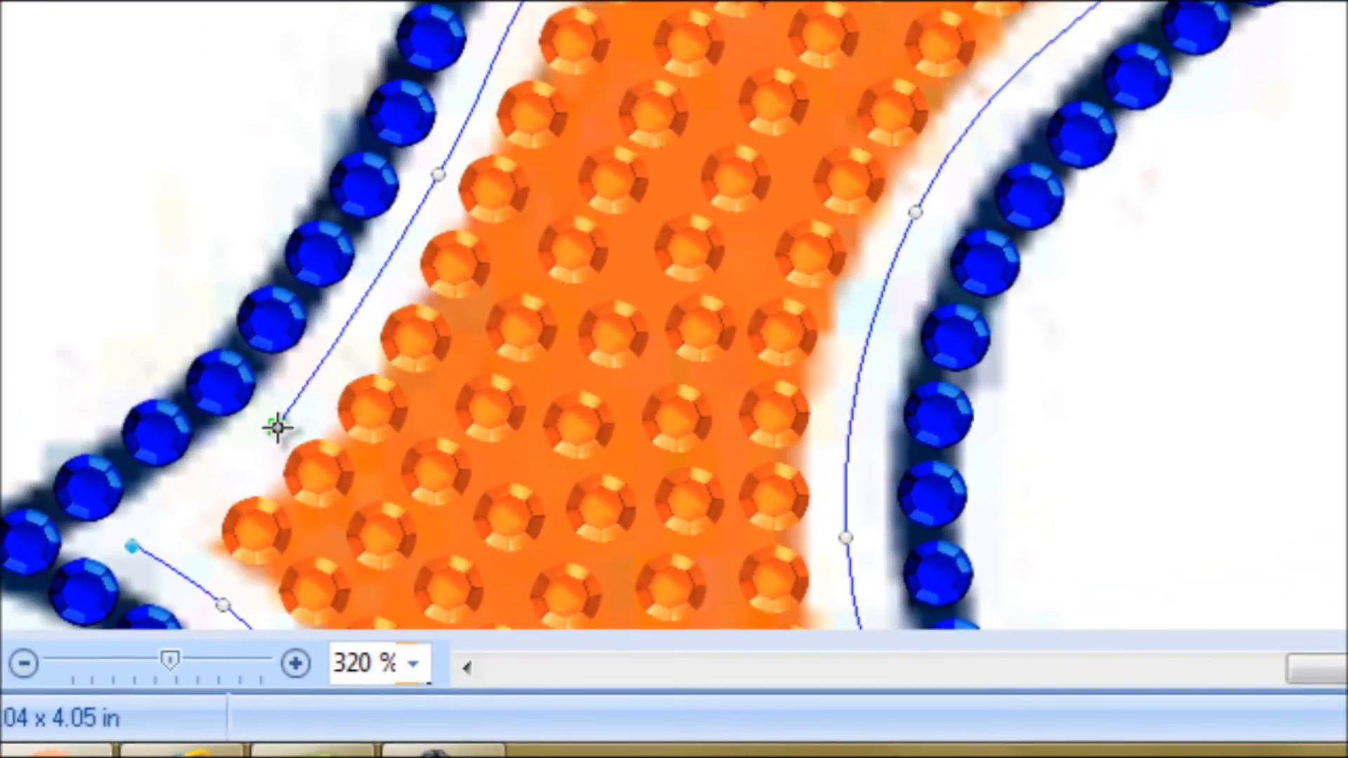
left_click(375, 572)
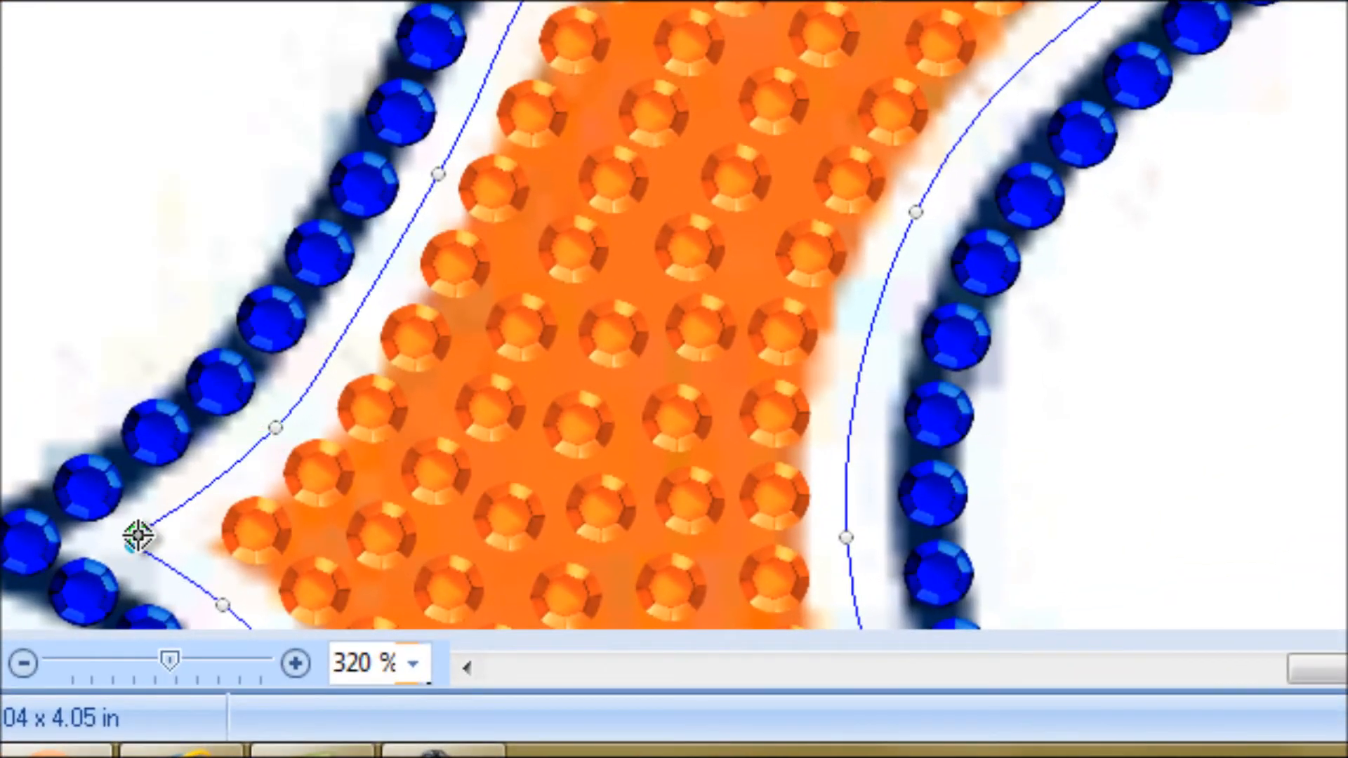
left_click(188, 520)
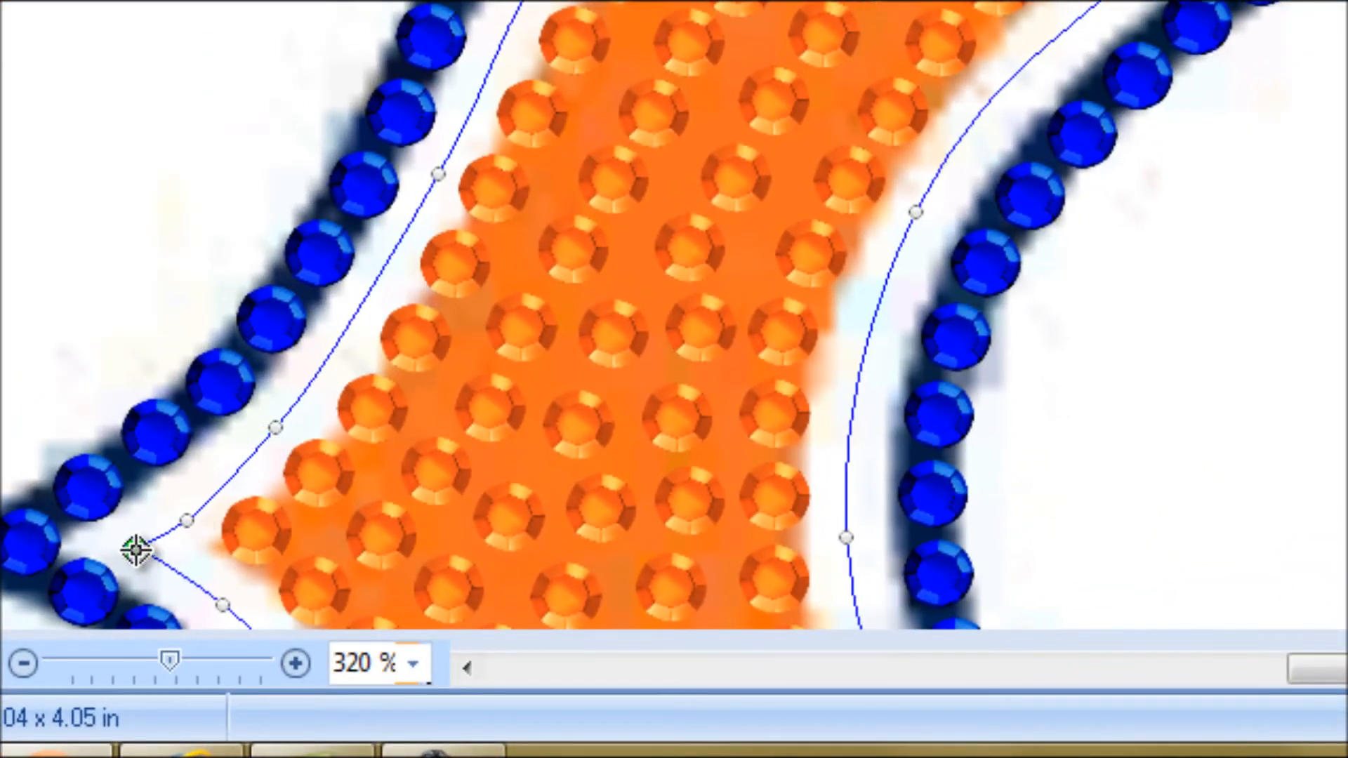
left_click(136, 541)
right_click(250, 538)
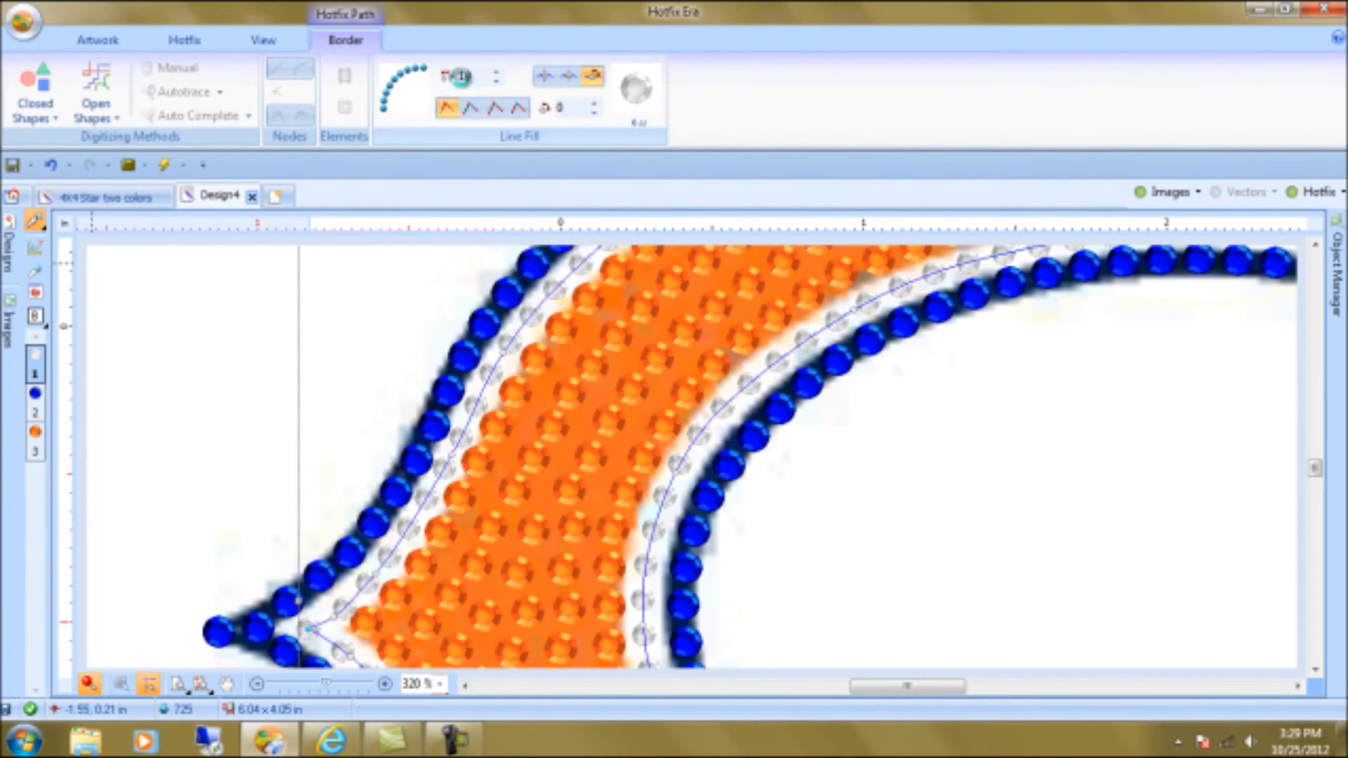
Set the stone spacing of the white path to 5 and deselect the path
left_click(460, 76)
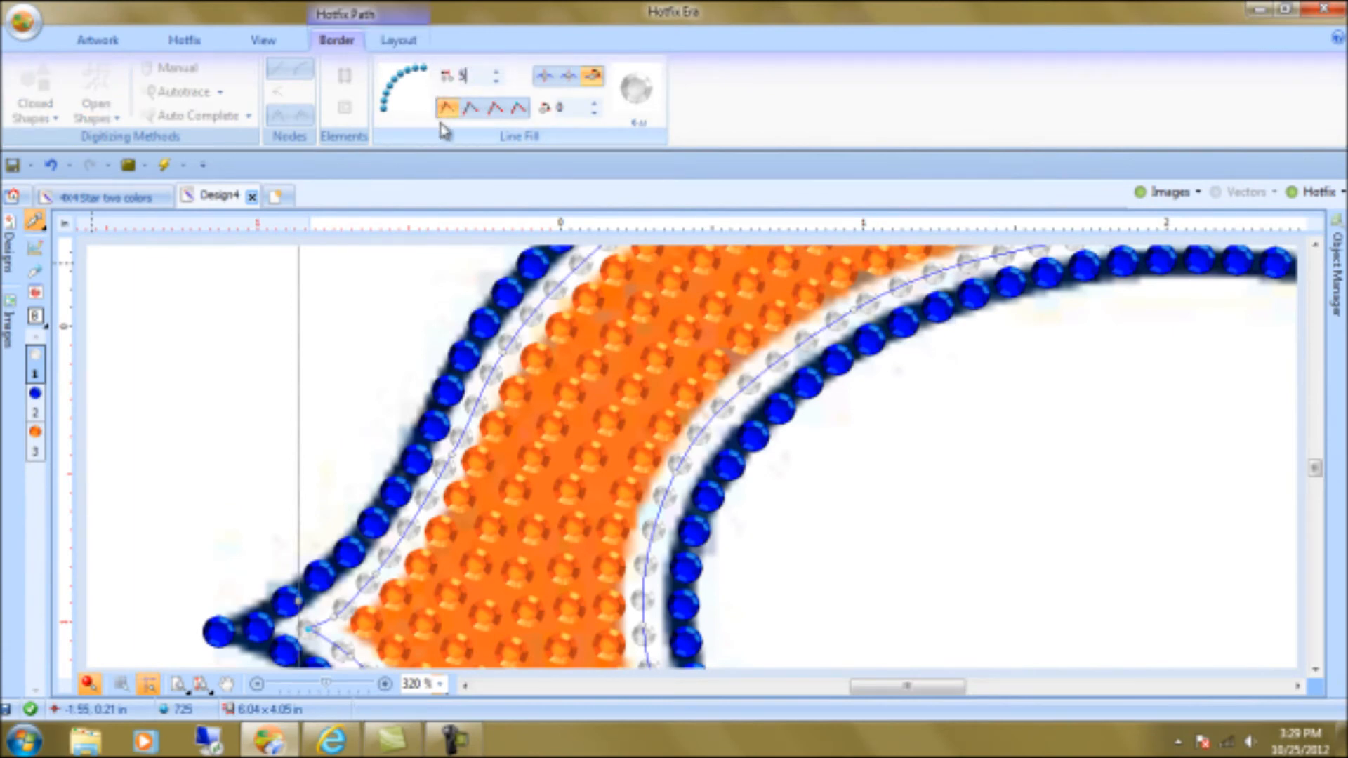
type("5")
key("Return")
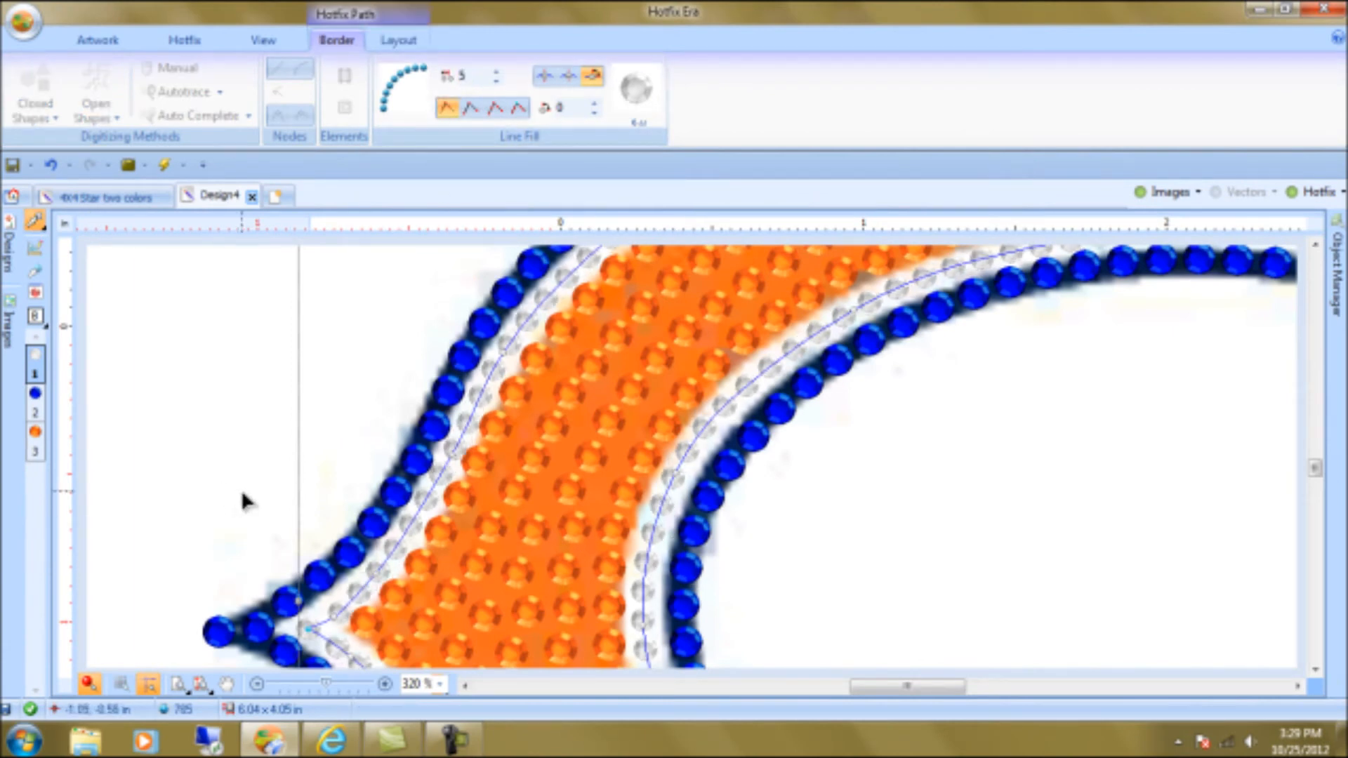
left_click(226, 683)
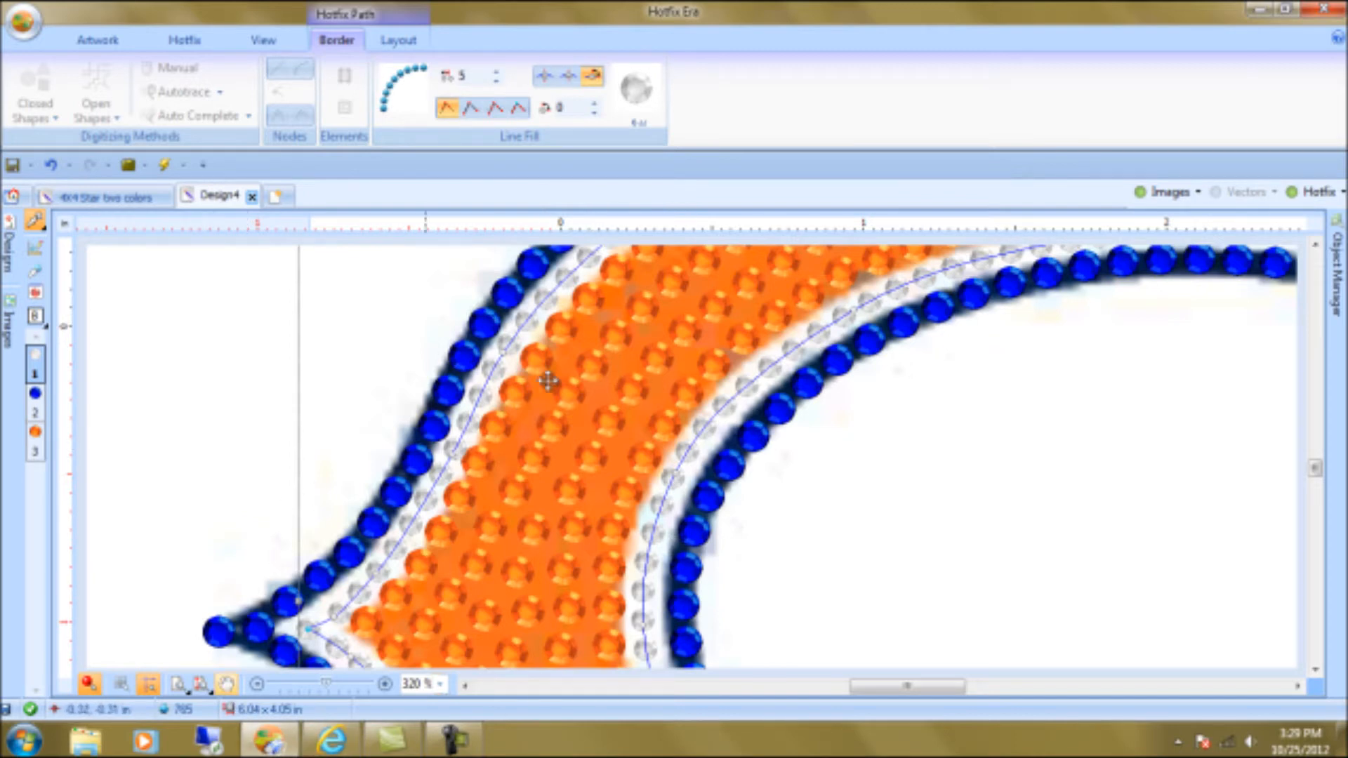
left_click(204, 451)
Hide the background image and set the design background to near-black with Red 12, Green 8 and Blue 8
left_click(1167, 193)
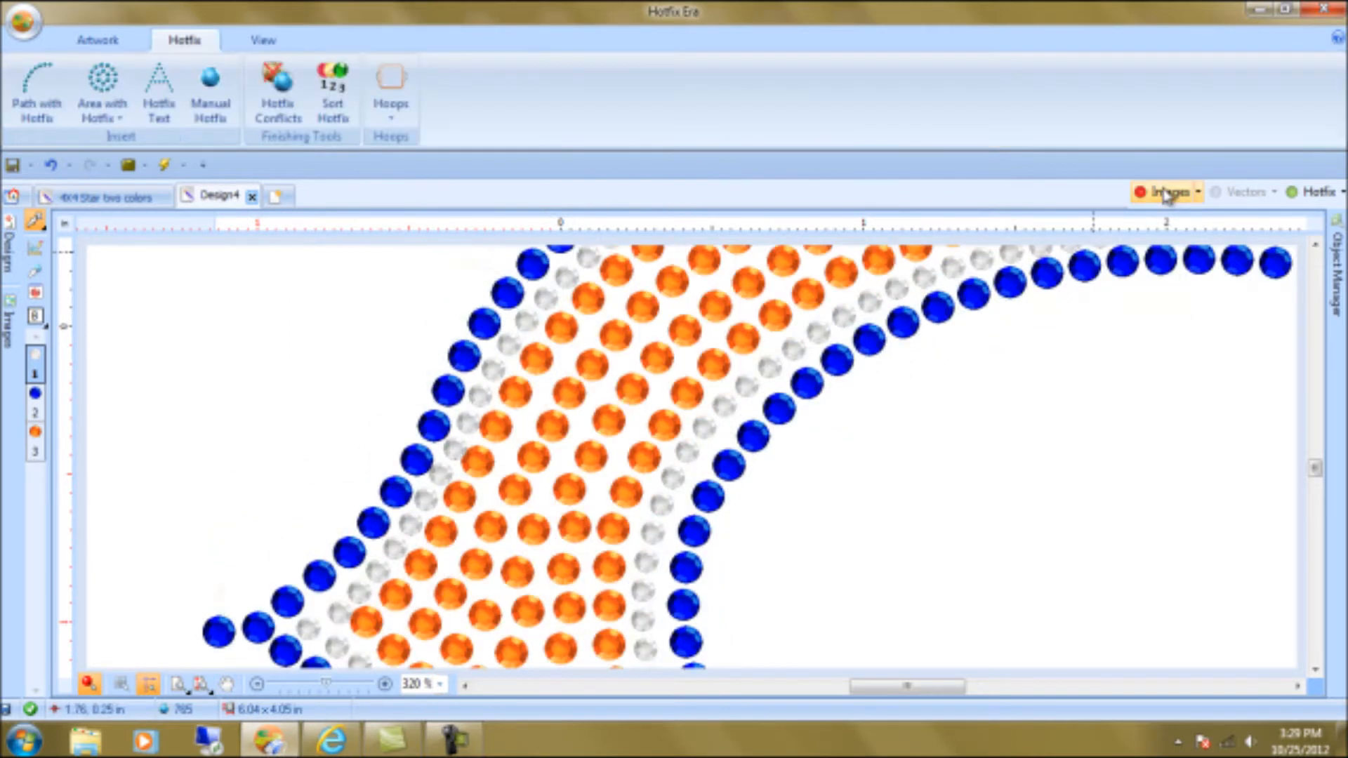
left_click(37, 319)
left_click(114, 323)
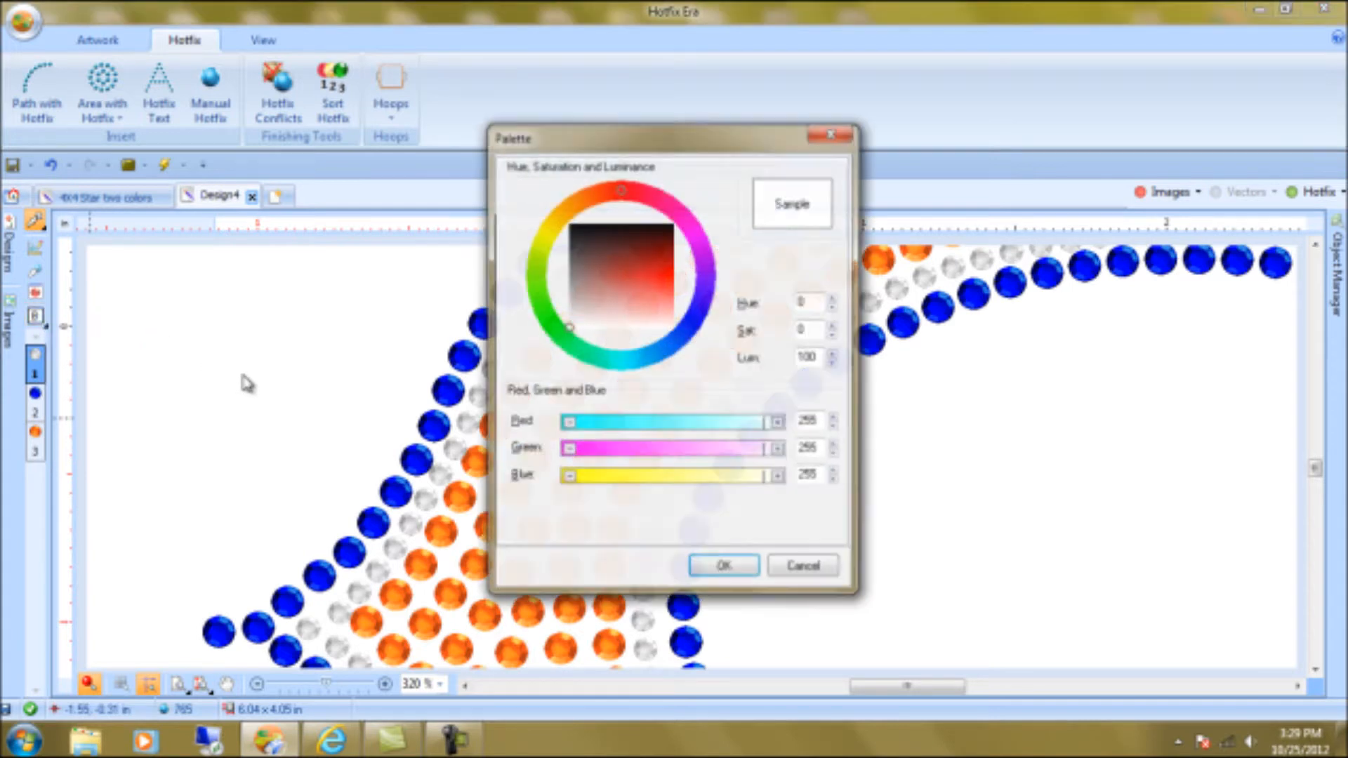
left_click_drag(596, 321, 593, 228)
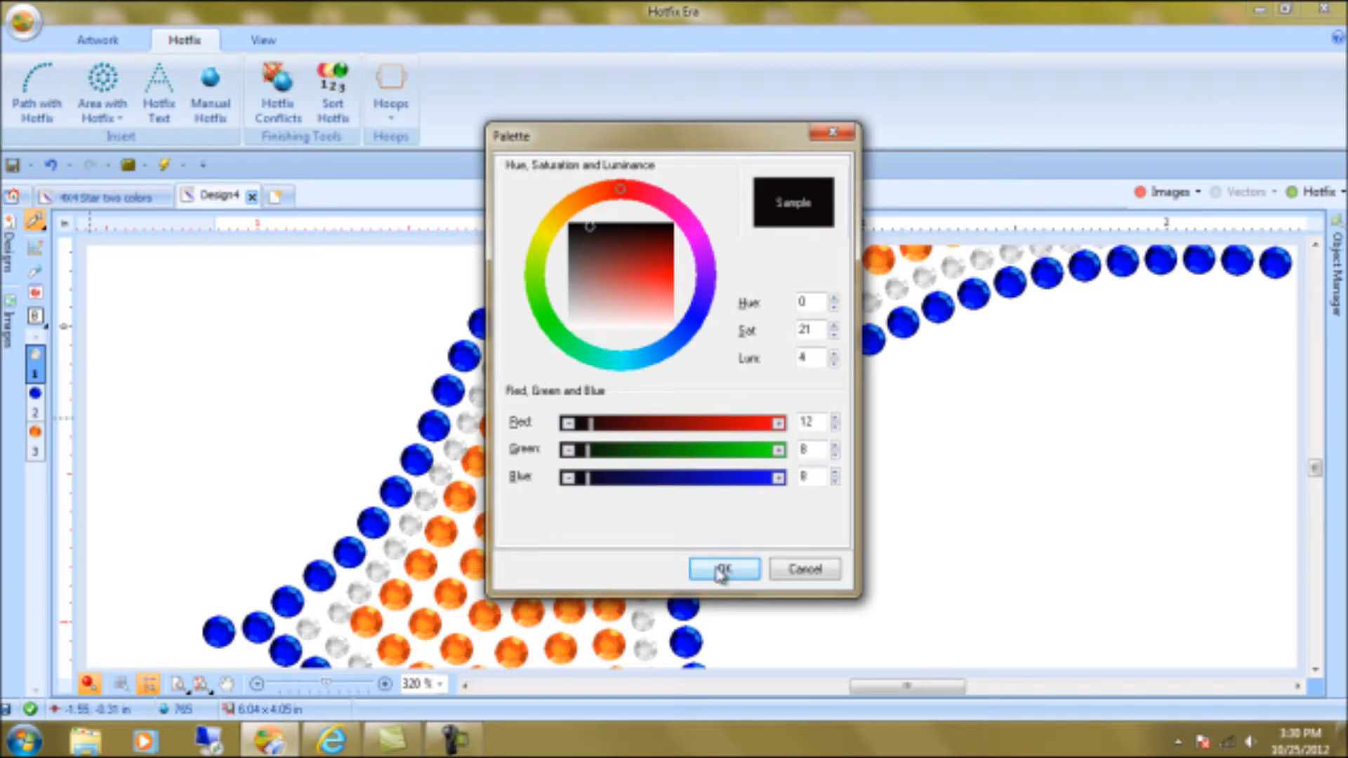
left_click(723, 570)
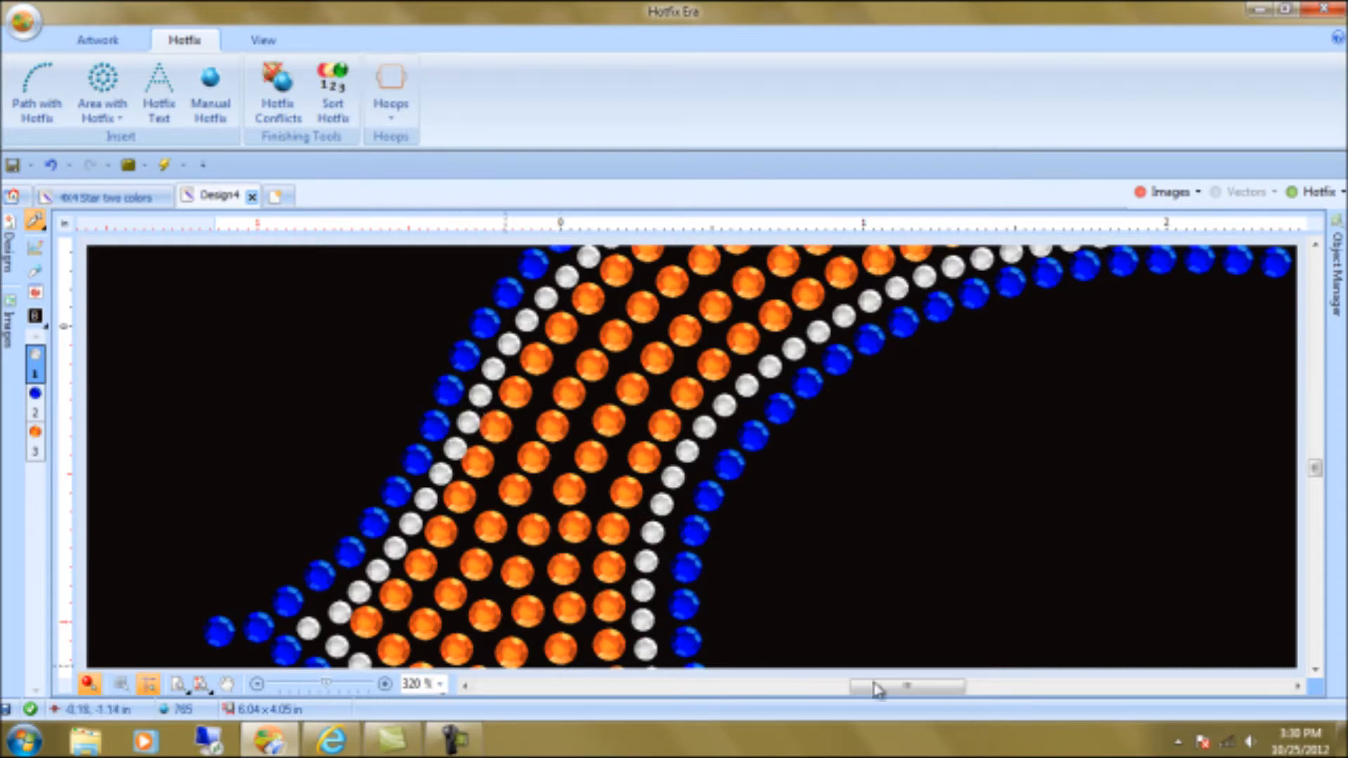
Nudge two nodes of the blue outline slightly outward on the C's left edge above the left tip
left_click_drag(892, 689, 870, 692)
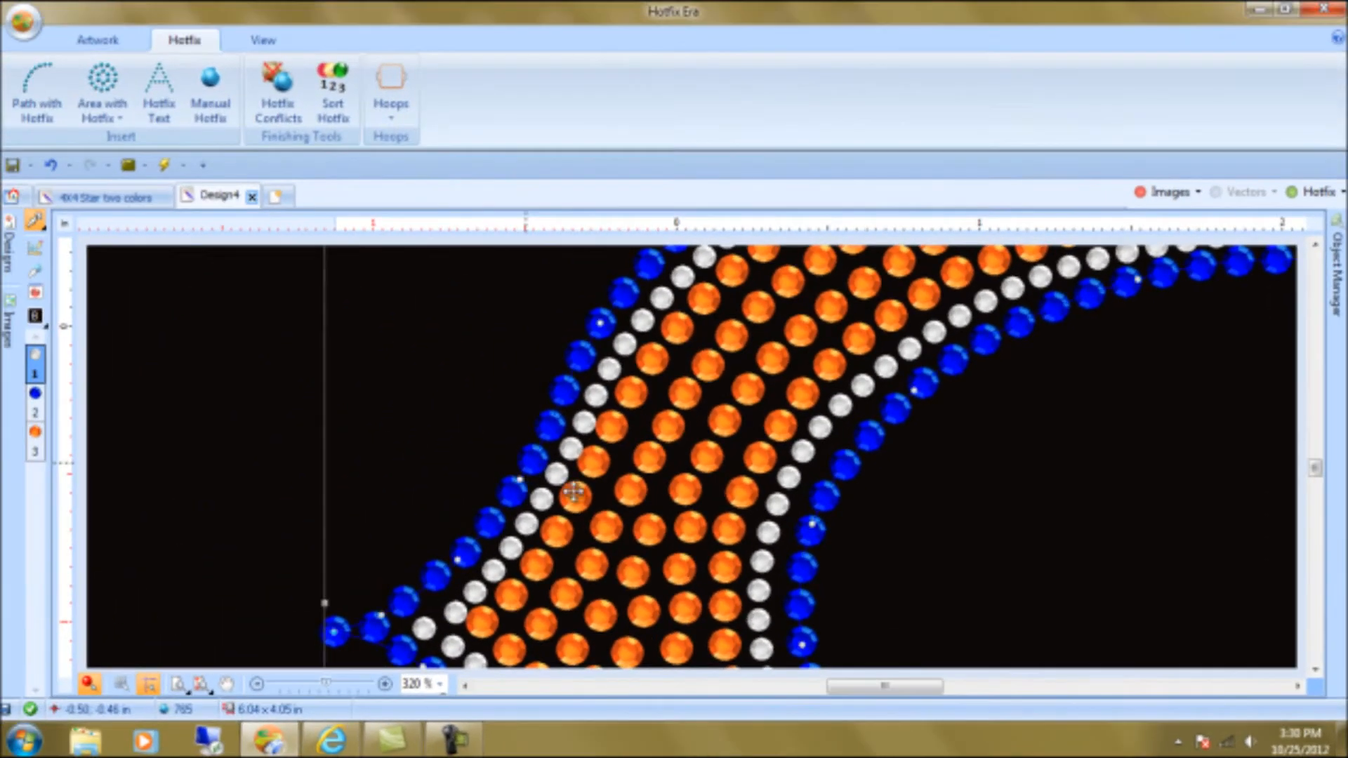
left_click(575, 493)
scroll(487, 524, "up", 2)
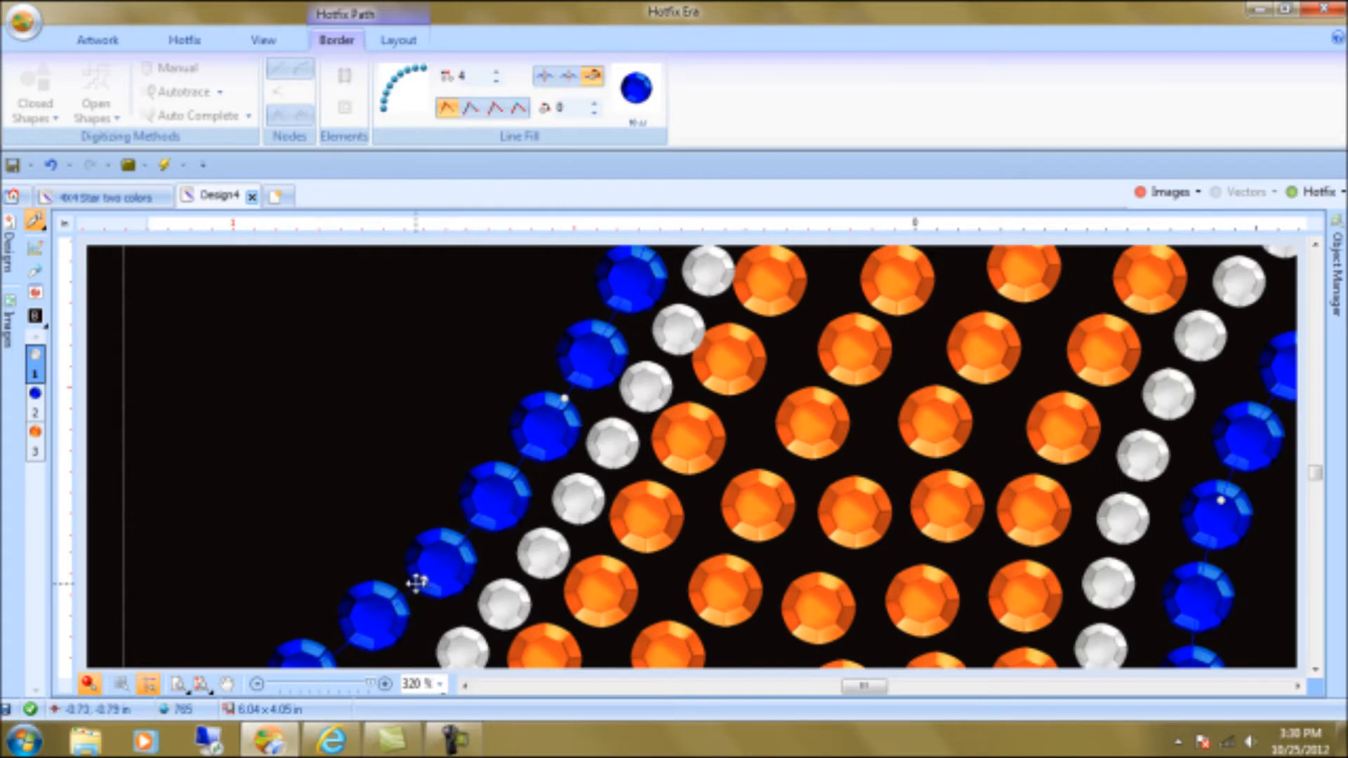
left_click_drag(427, 579, 417, 574)
left_click_drag(564, 399, 557, 391)
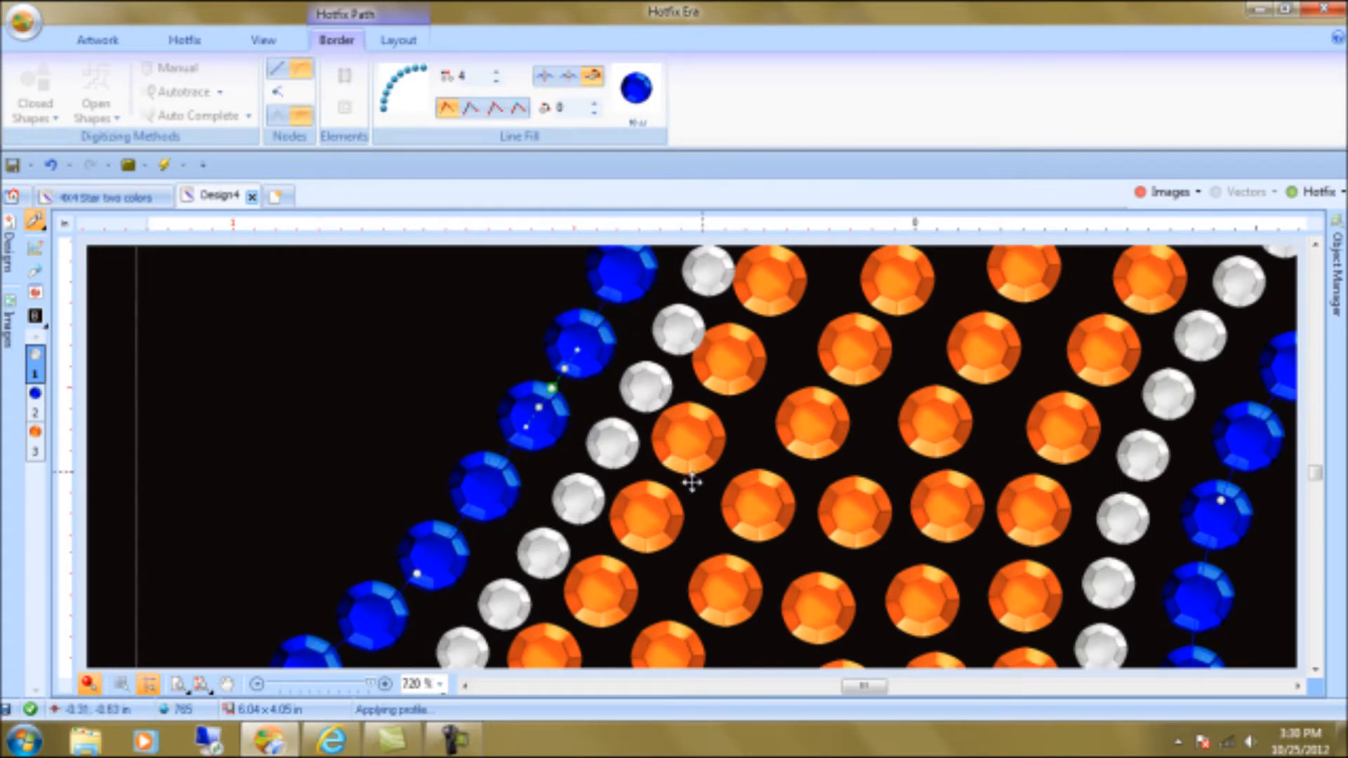
Nudge two nodes of the white path on the C's left edge outward, away from the orange stones
left_click(580, 518)
left_click_drag(498, 611, 493, 598)
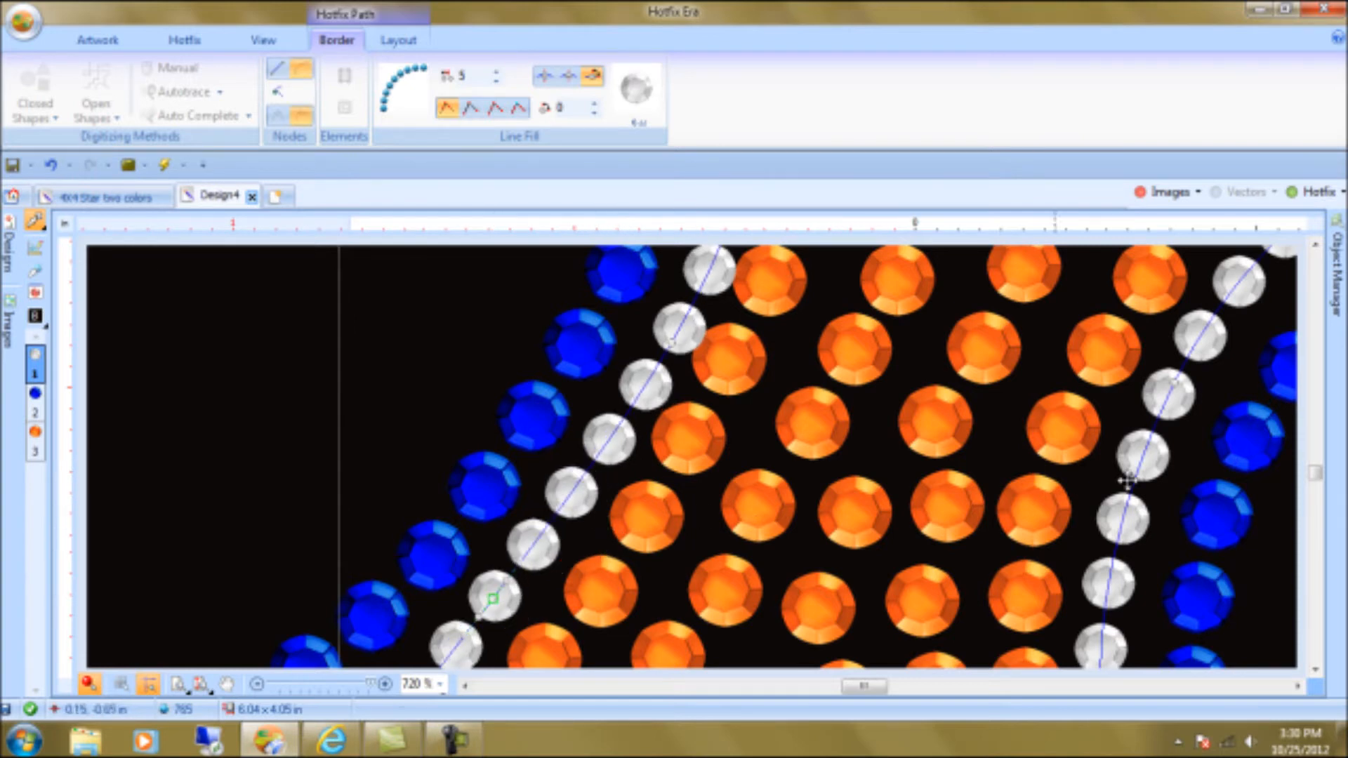
left_click_drag(722, 478, 637, 663)
left_click(225, 689)
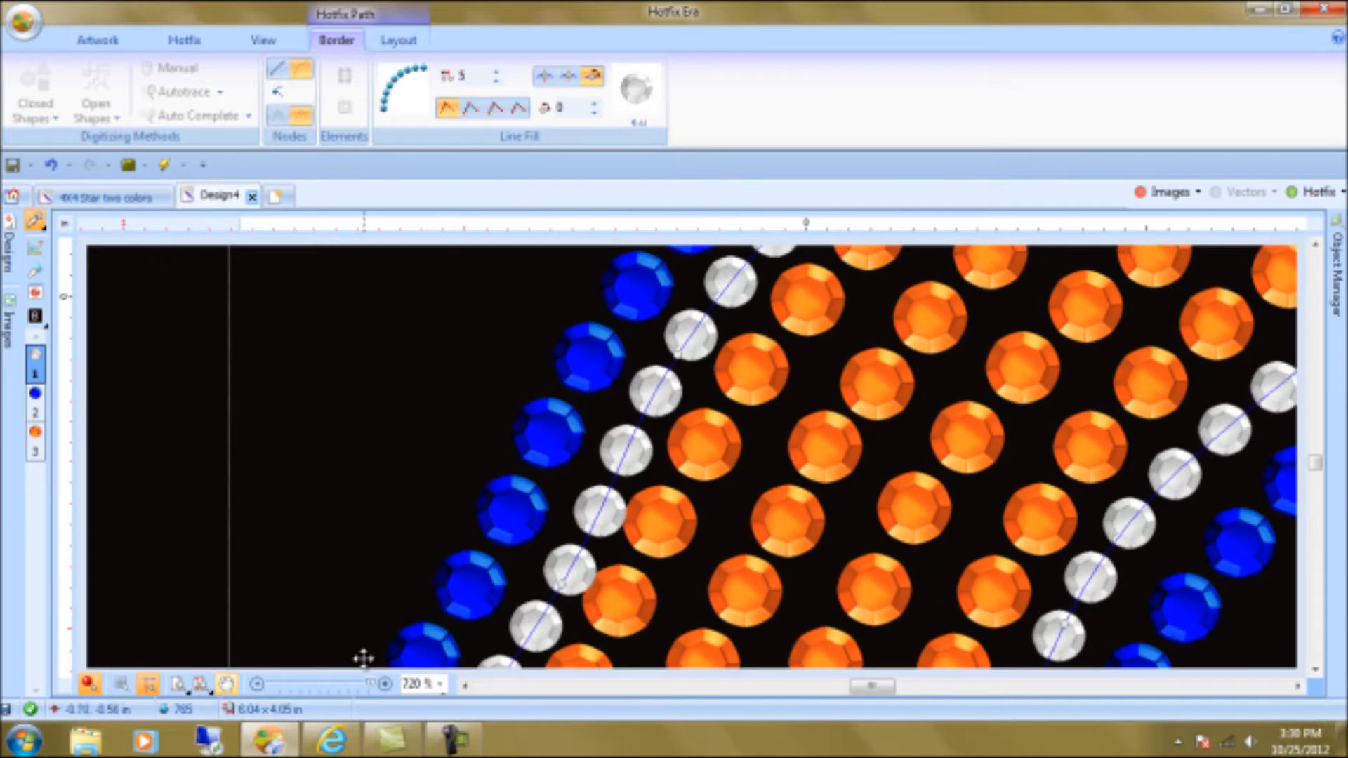
left_click_drag(566, 578, 553, 573)
Nudge the blue outline outward on the C's upper-left edge and add a node there, placed slightly outside the existing curve
left_click(449, 616)
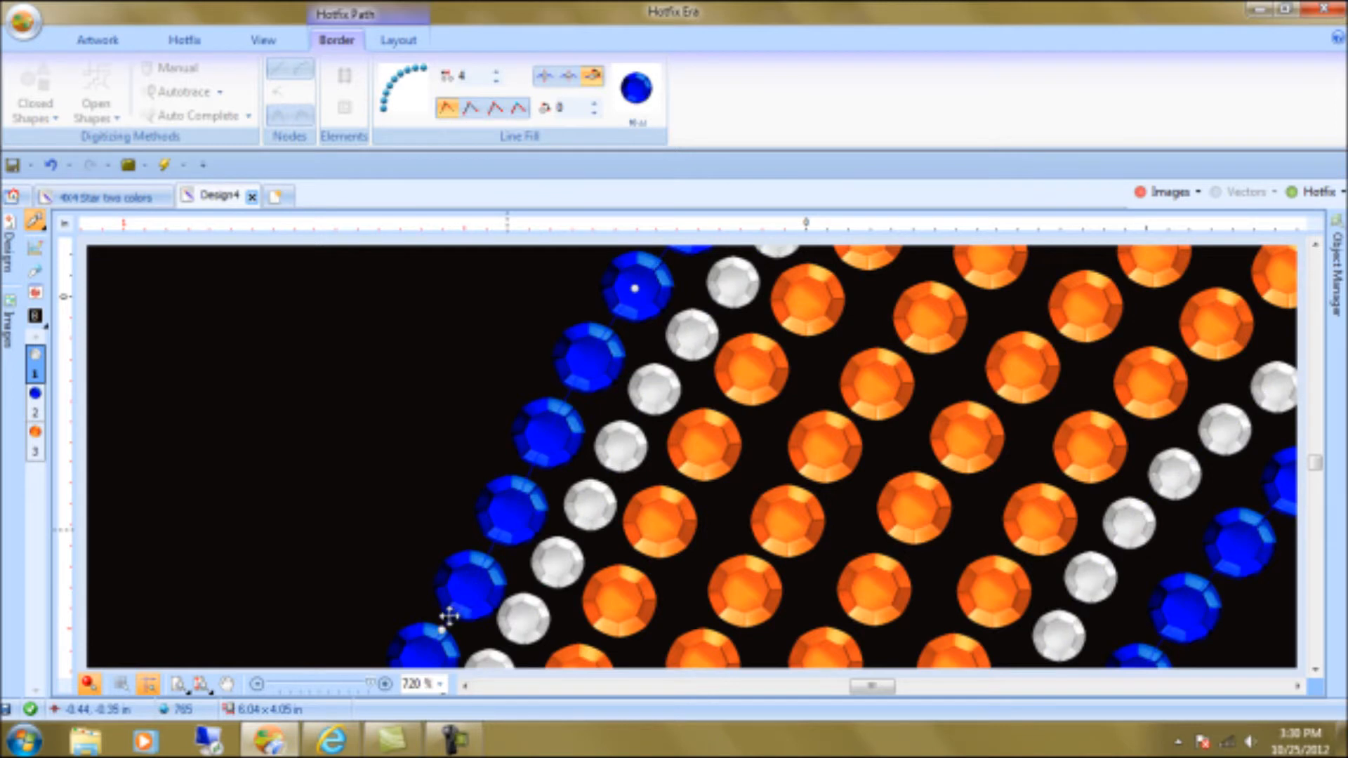
left_click_drag(441, 626, 434, 620)
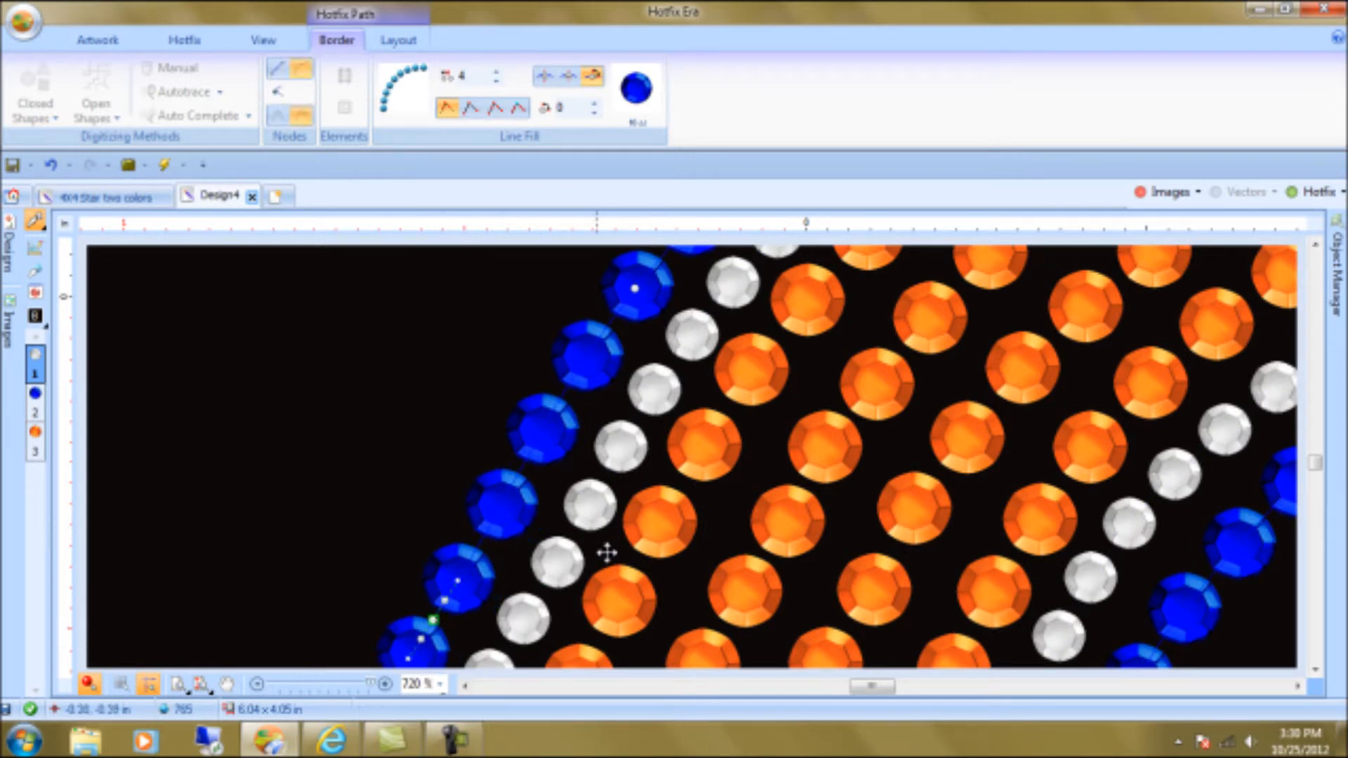
left_click(226, 684)
left_click_drag(806, 394, 533, 661)
left_click_drag(384, 663, 467, 576)
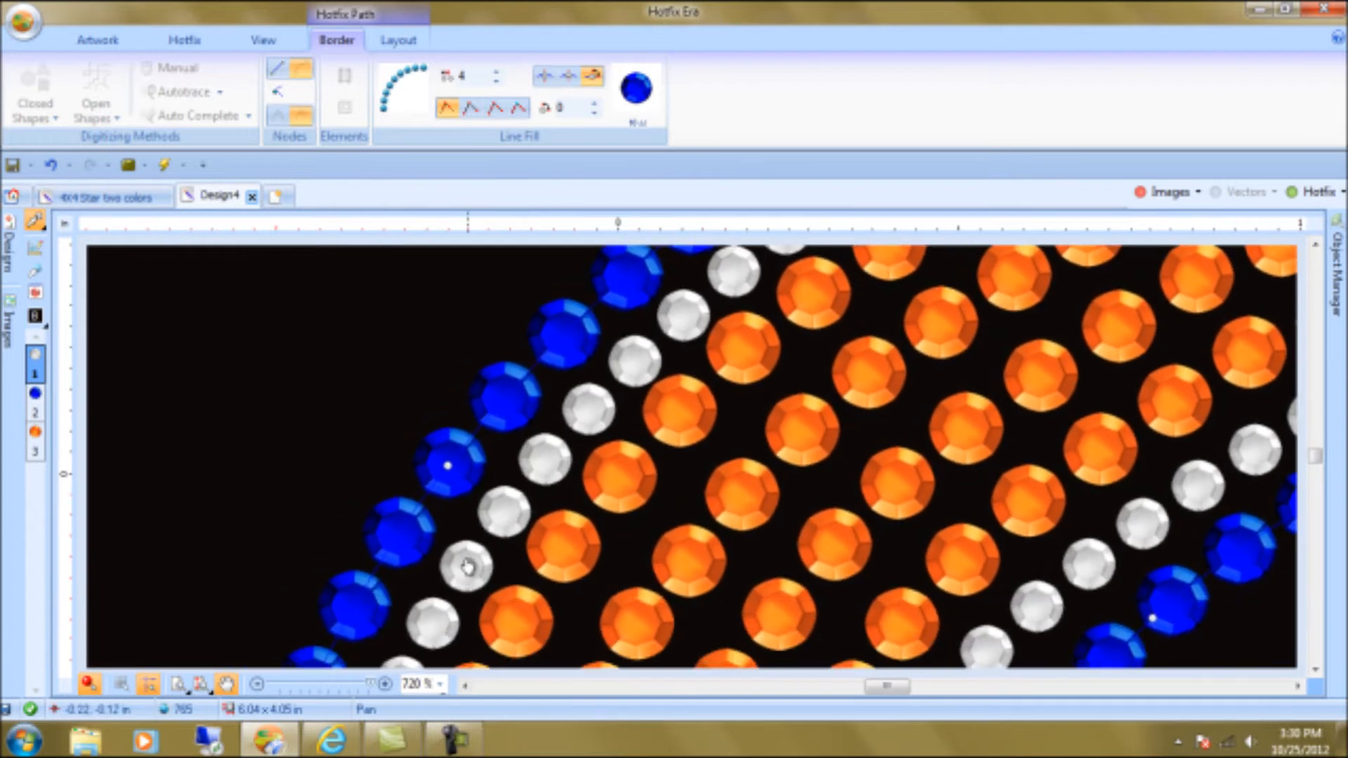
left_click(229, 681)
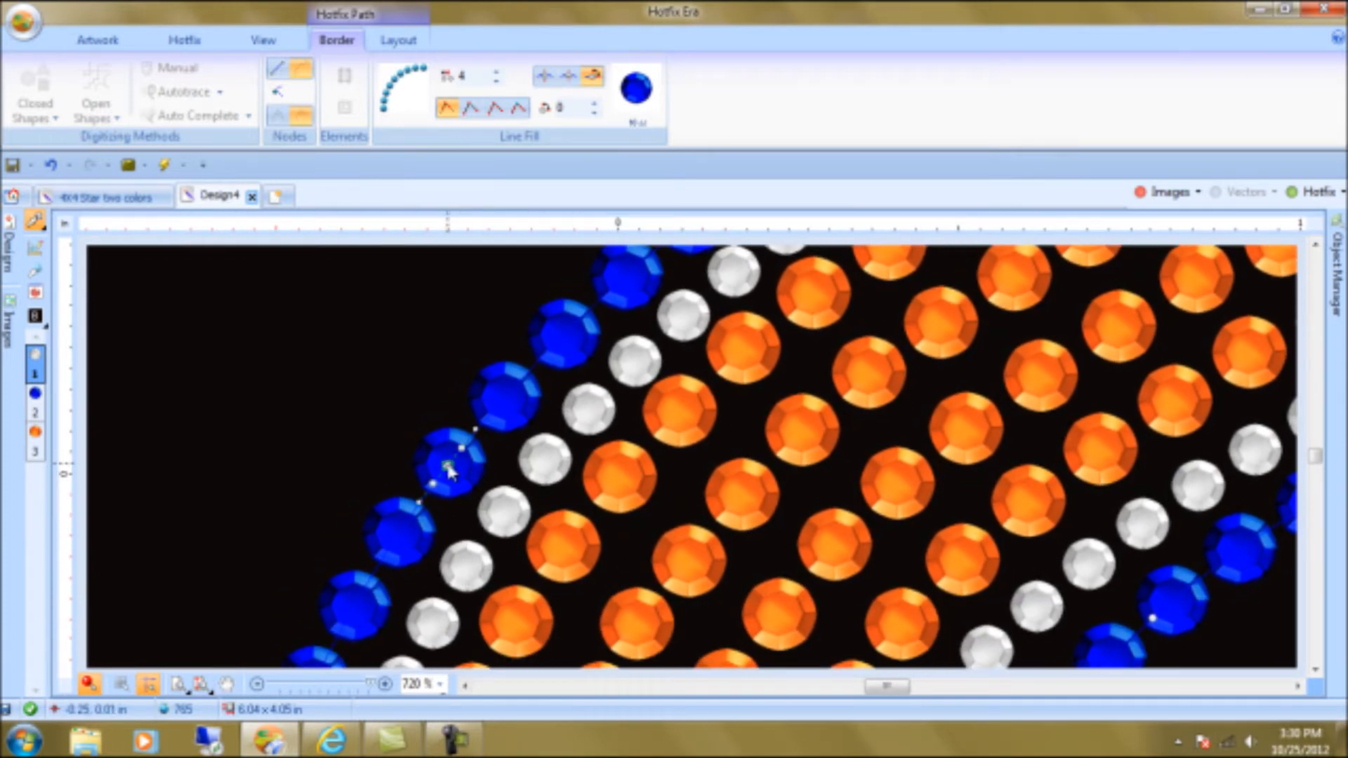
right_click(449, 472)
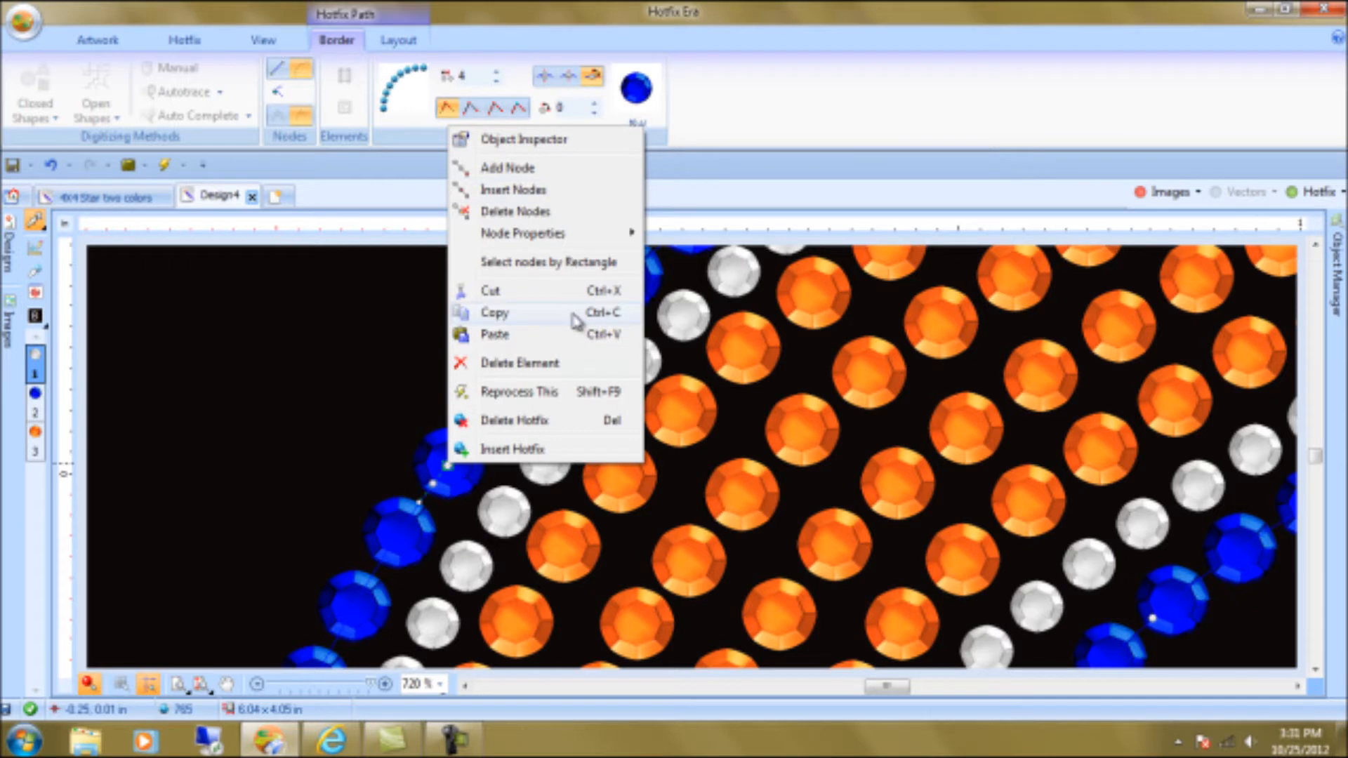
left_click(507, 170)
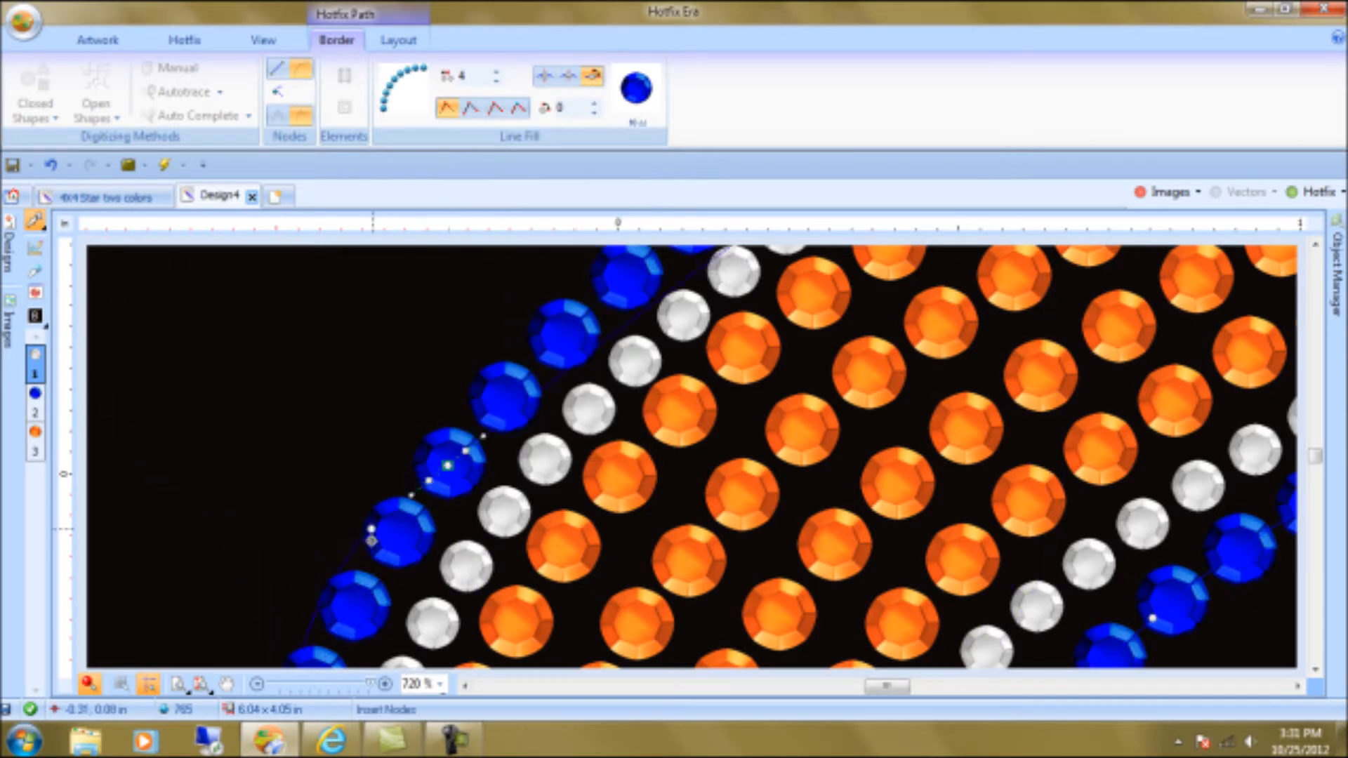
left_click(347, 609)
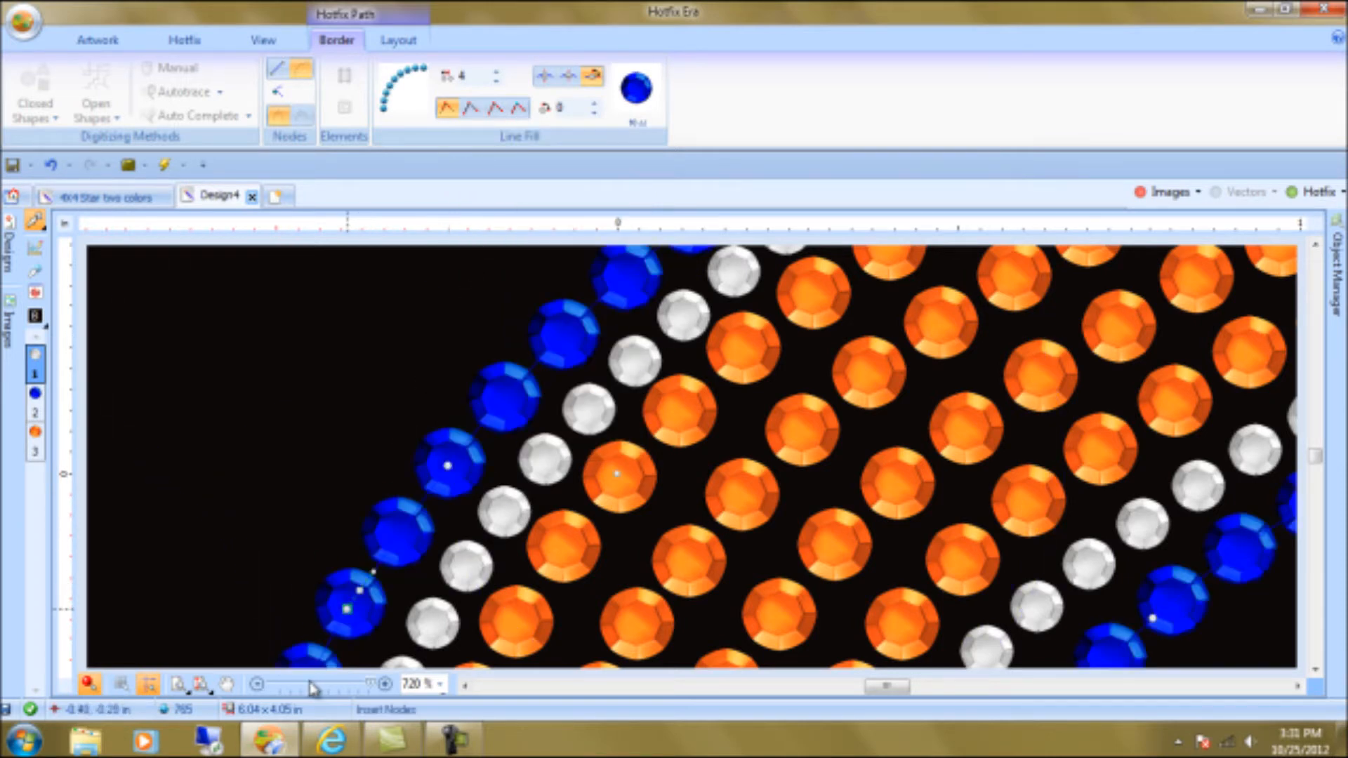
left_click_drag(363, 619, 346, 611)
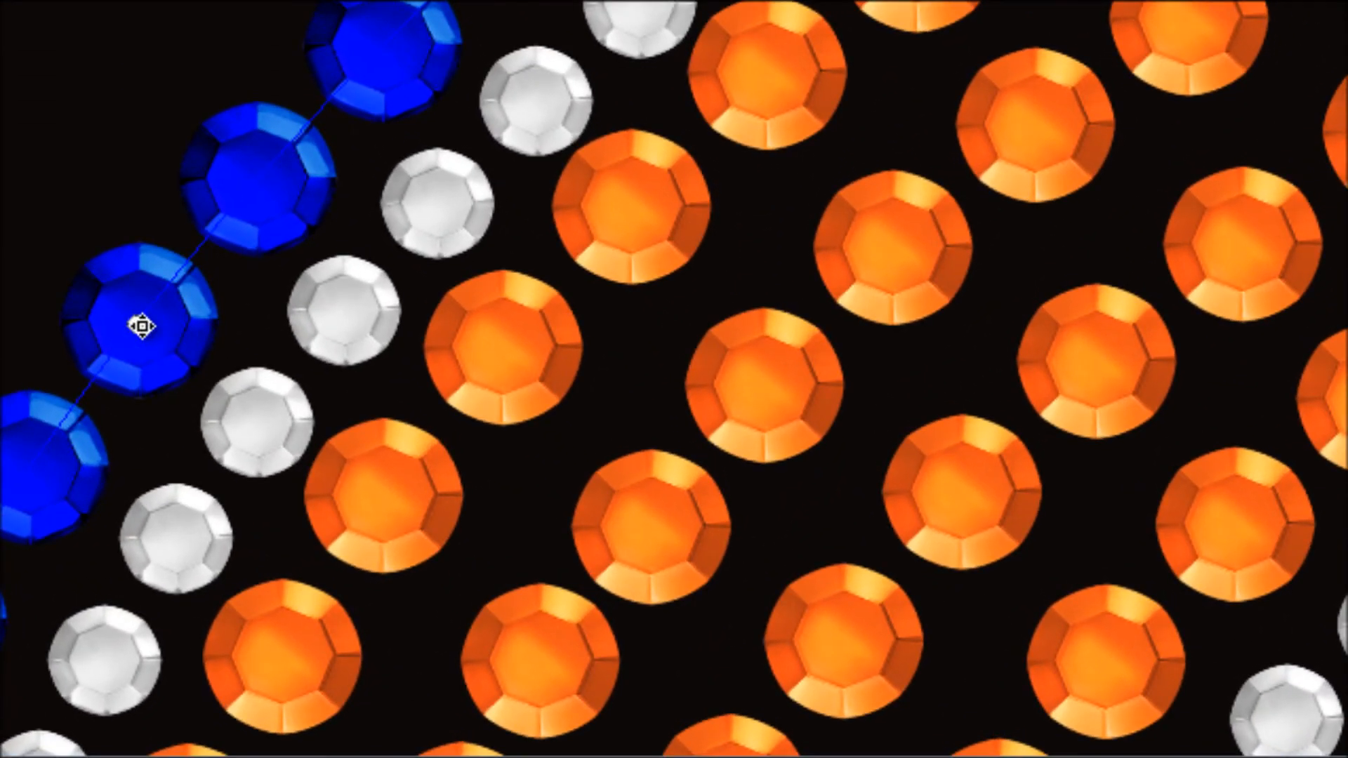
Shift two nodes of the white path along the upper-left curve outward to widen the gap to the orange fill
left_click(217, 492)
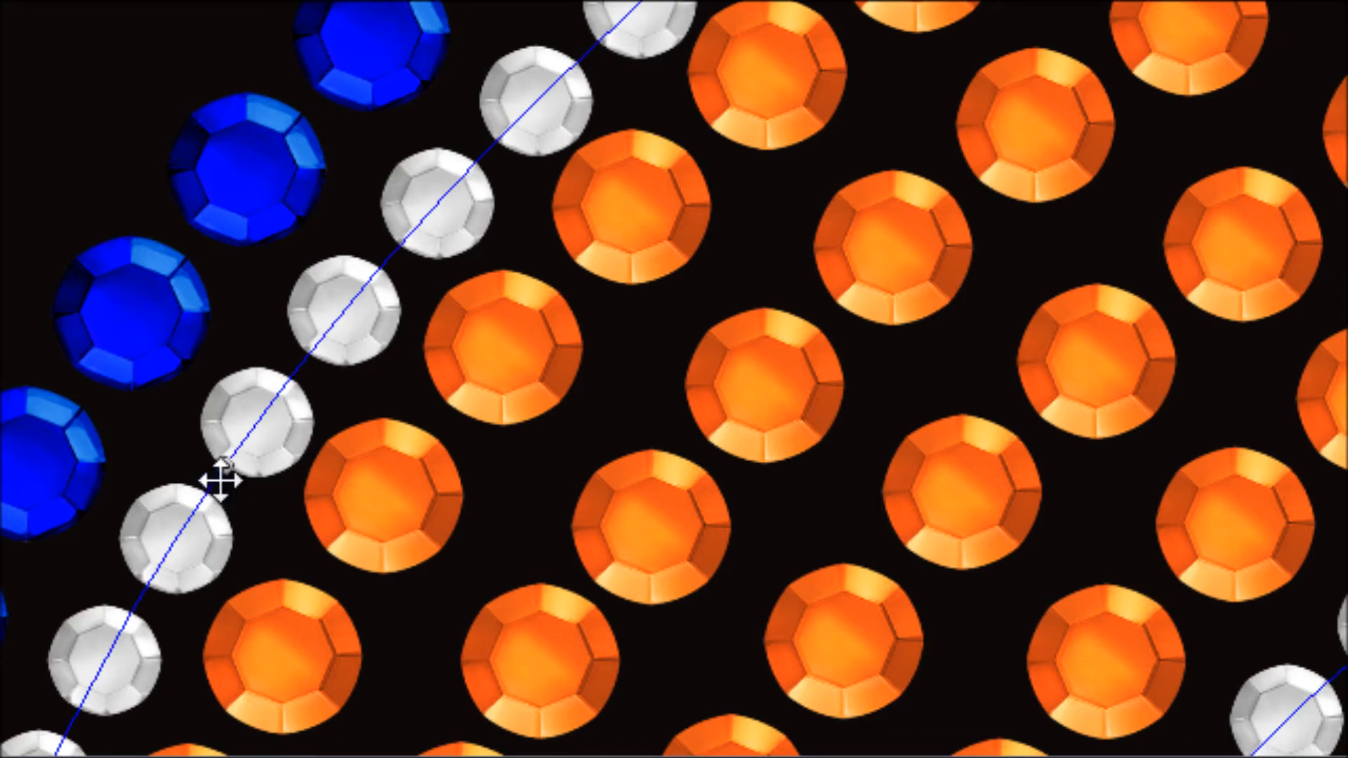
left_click(206, 467)
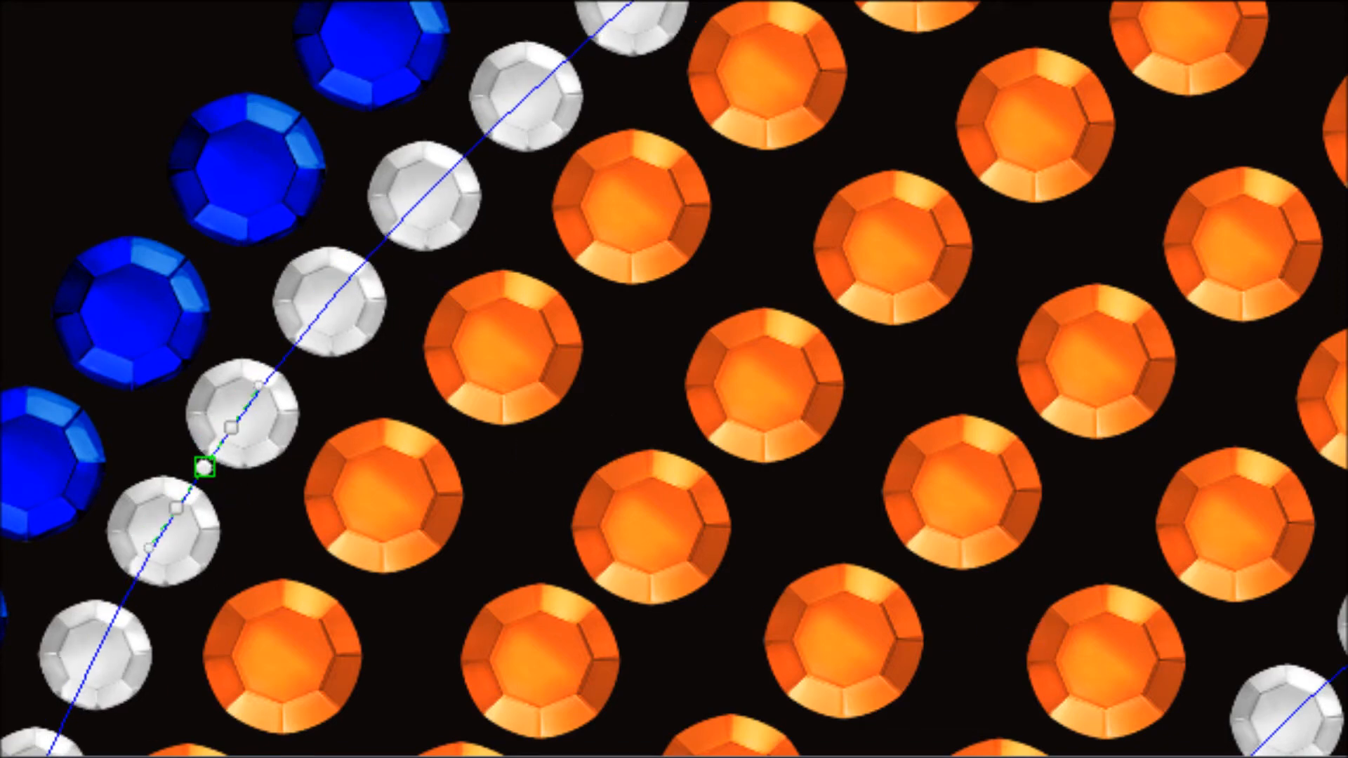
left_click_drag(924, 180, 511, 621)
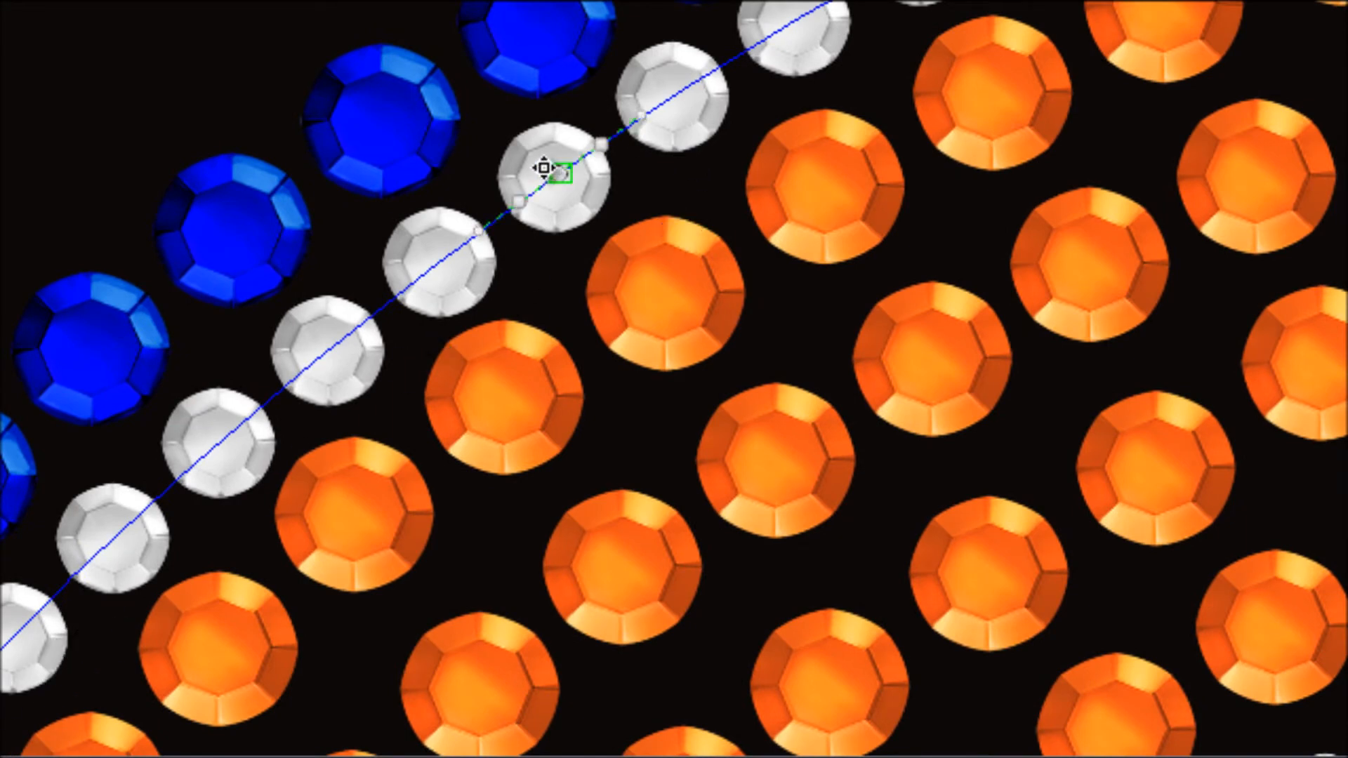
left_click_drag(549, 170, 542, 163)
Move the white path's node farther up the upper-left curve slightly inward, away from the blue outline
left_click(505, 45)
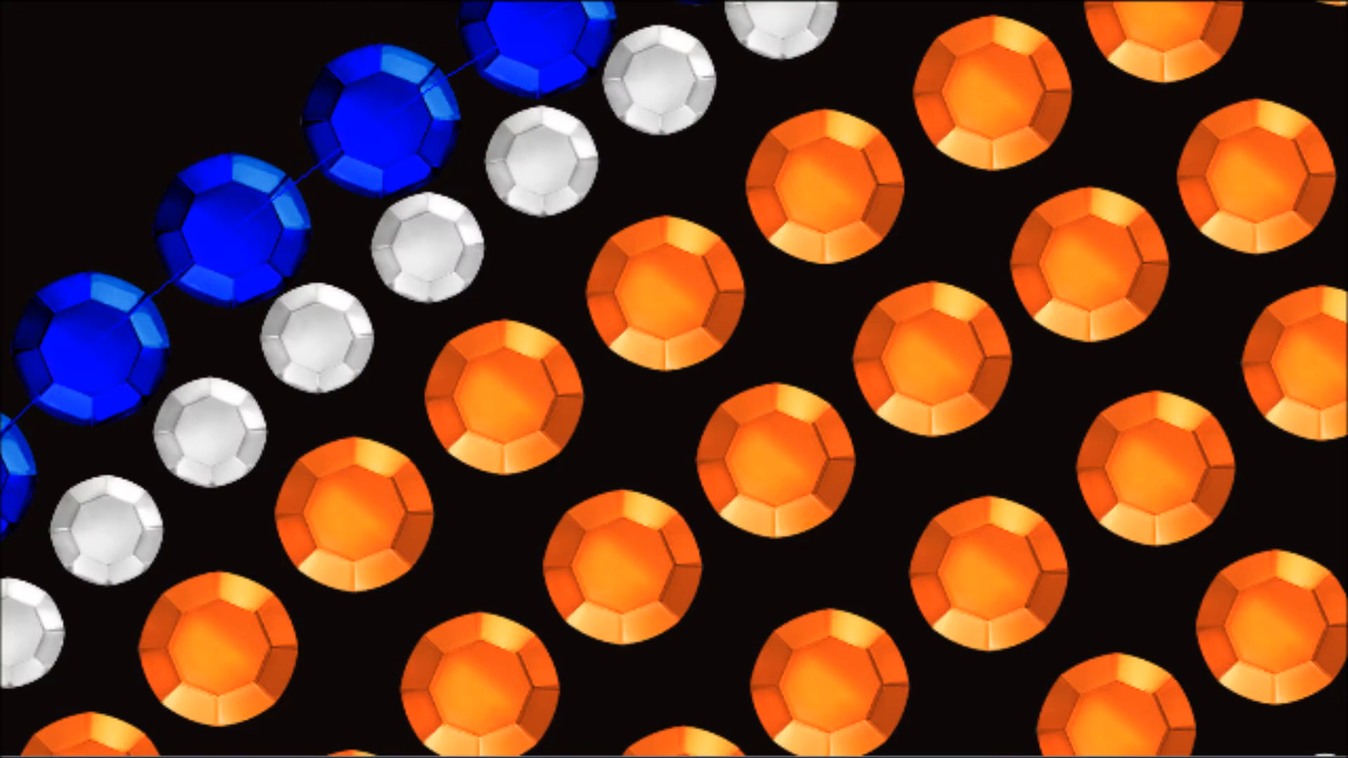
left_click_drag(776, 179, 320, 515)
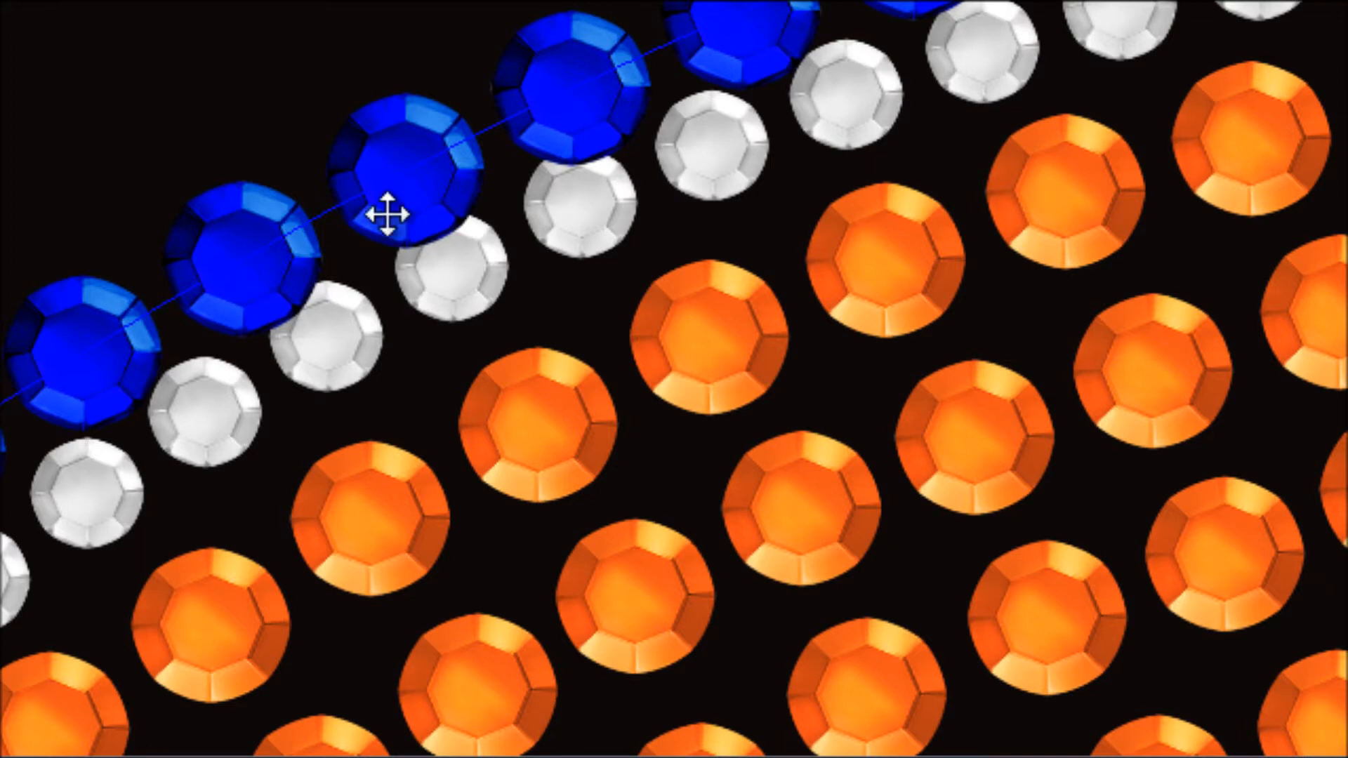
left_click(492, 267)
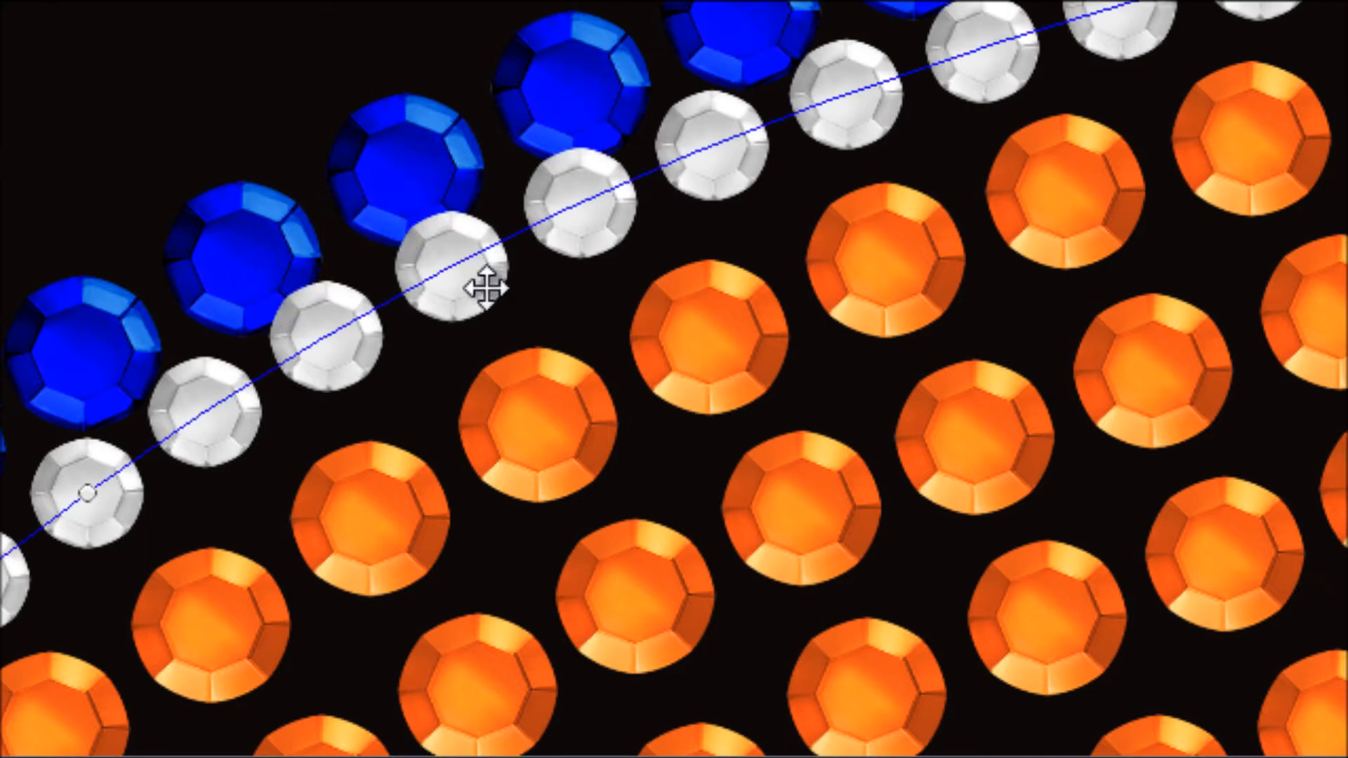
left_click_drag(89, 502, 96, 512)
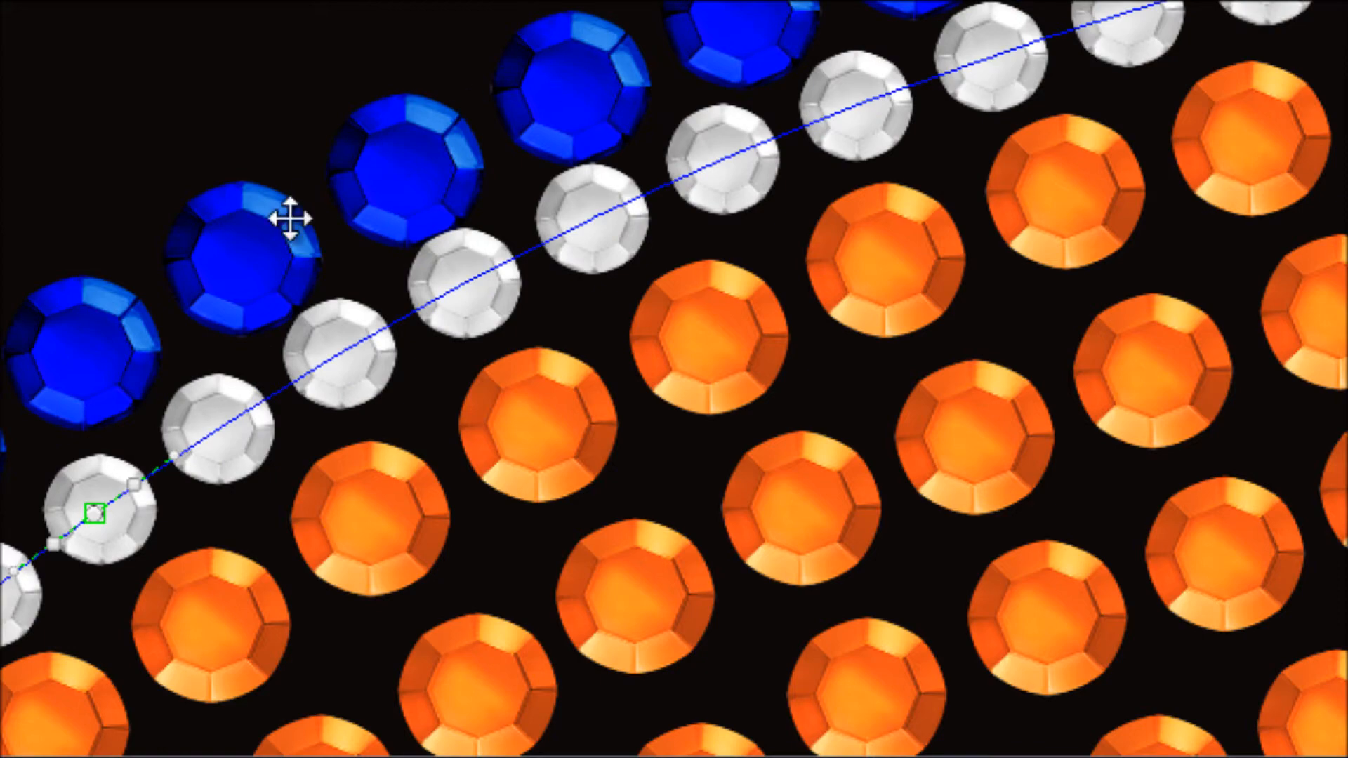
Add a node to the blue outline midway along the upper-left curve and pull it slightly outward from the white path
left_click(265, 234)
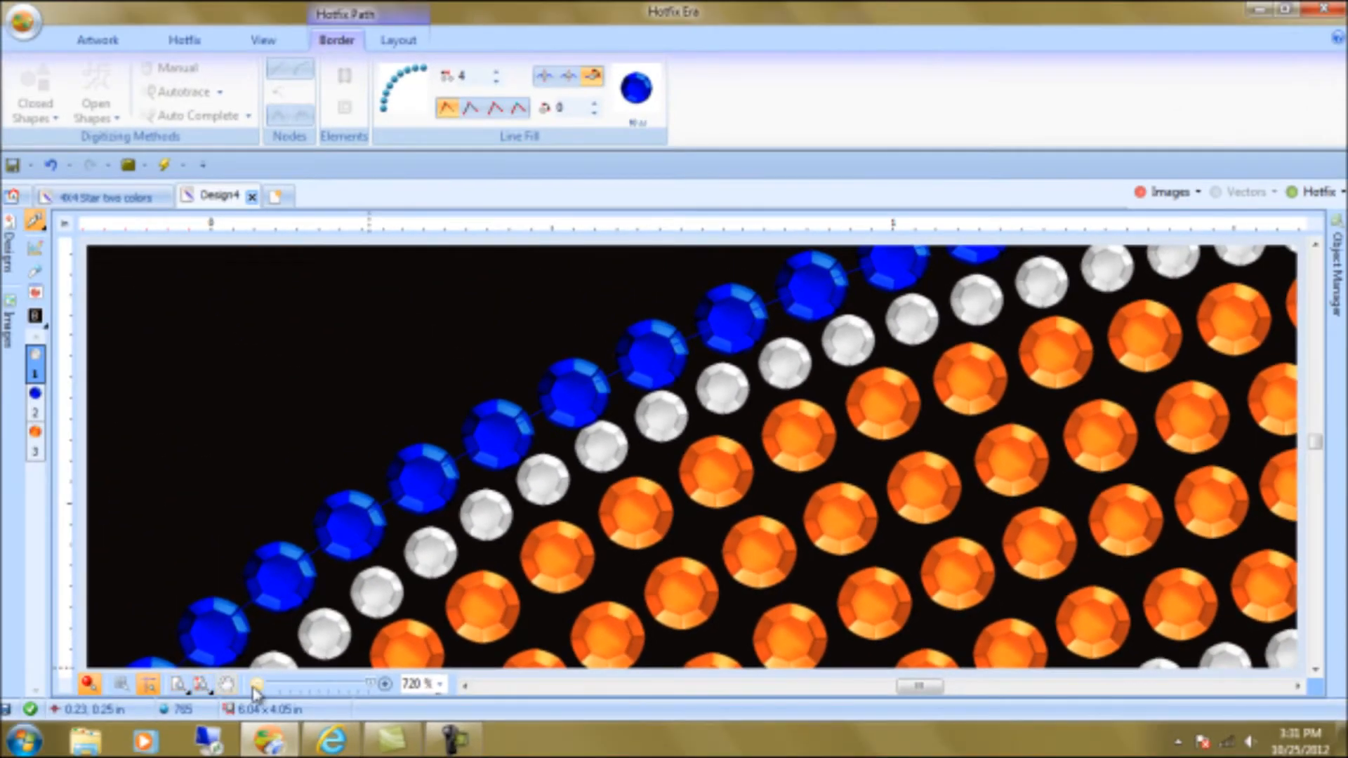
left_click(257, 685)
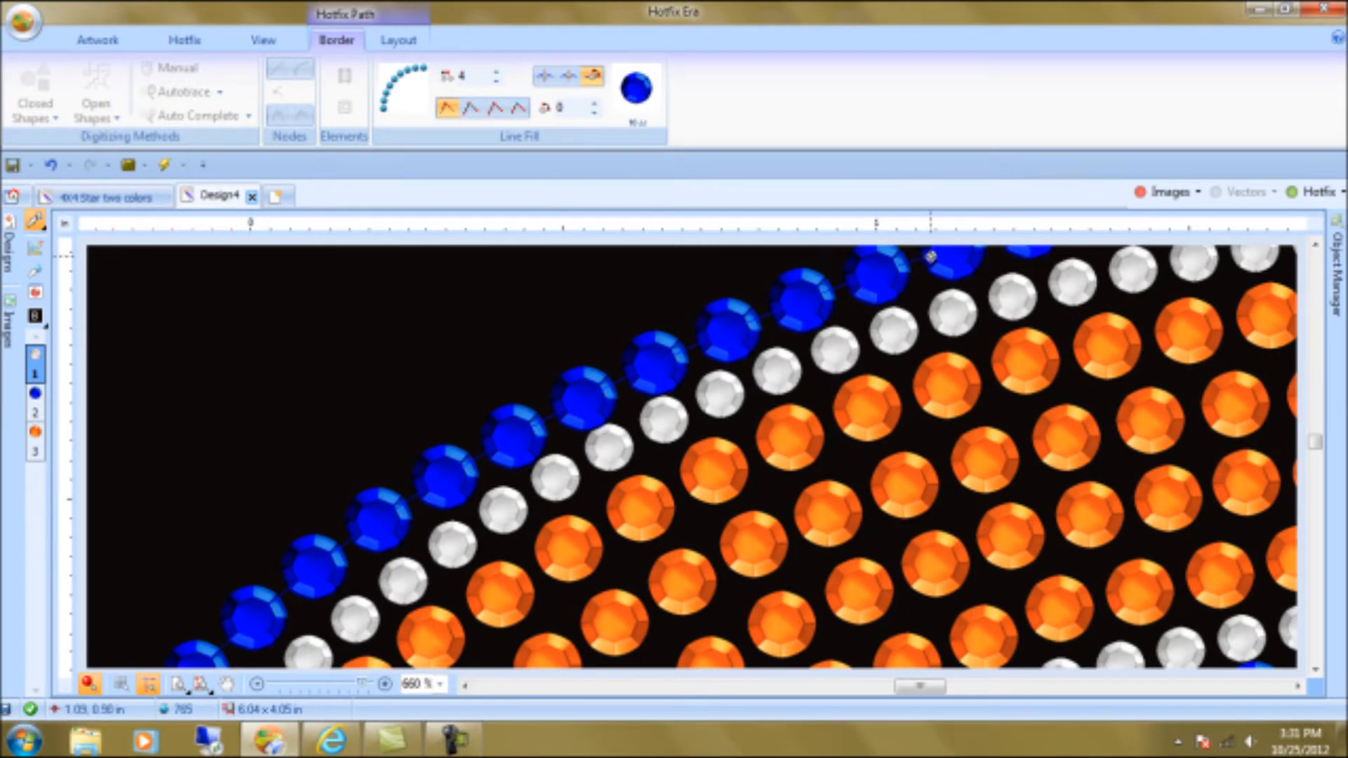
right_click(931, 257)
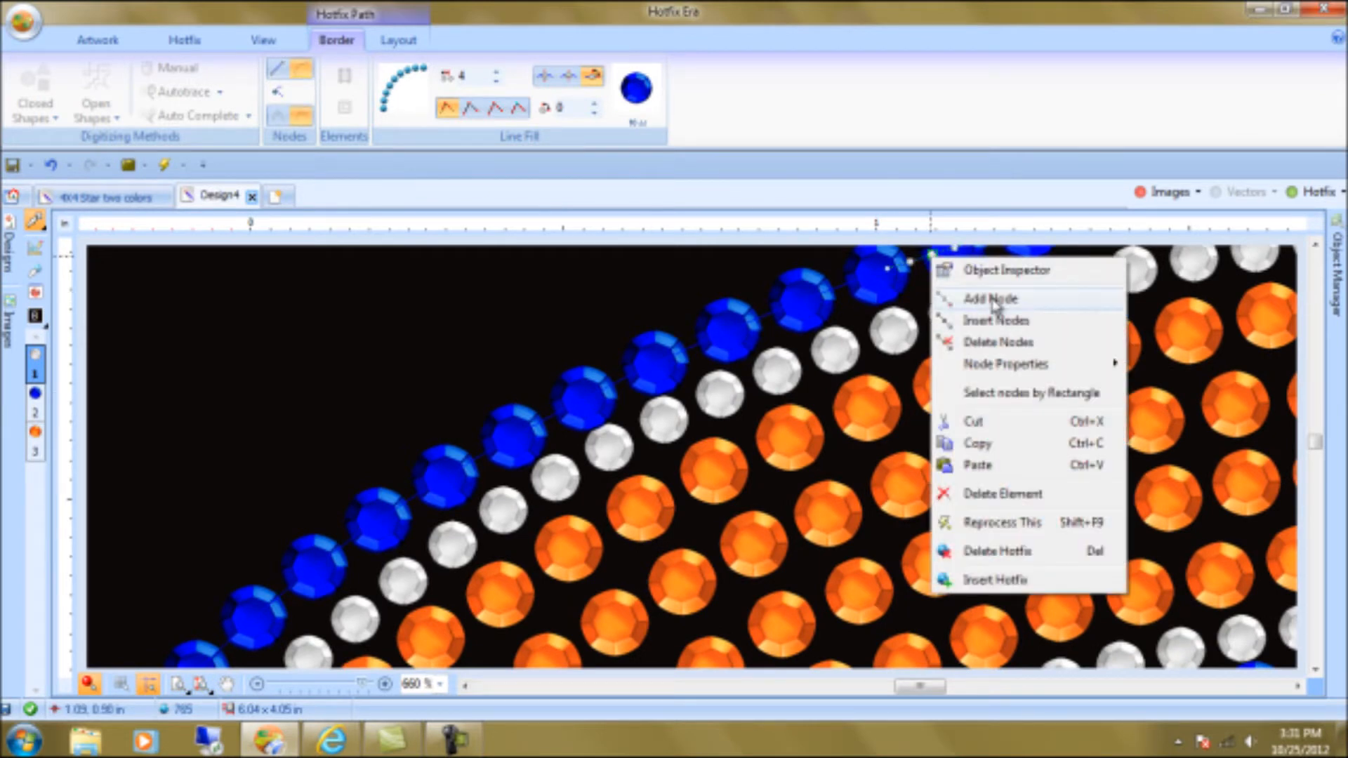
left_click(986, 299)
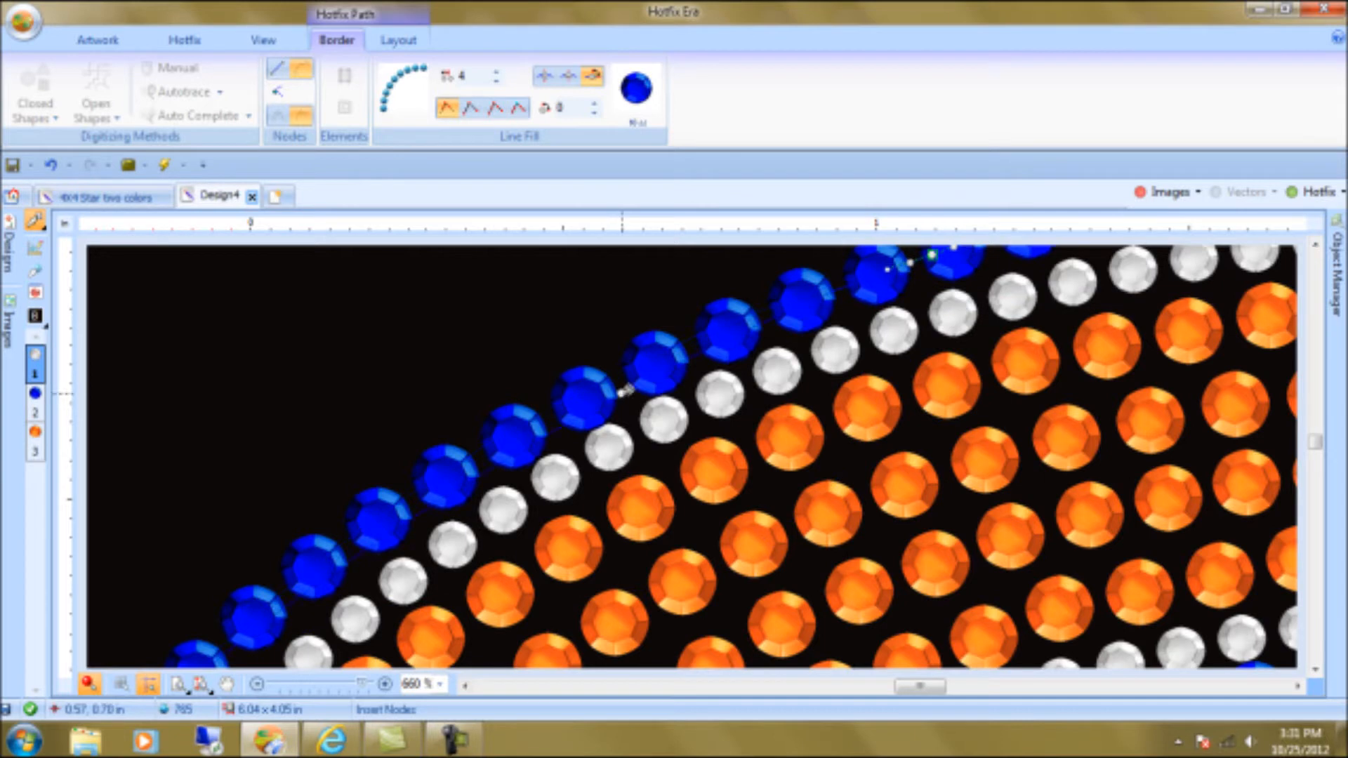
left_click(608, 384)
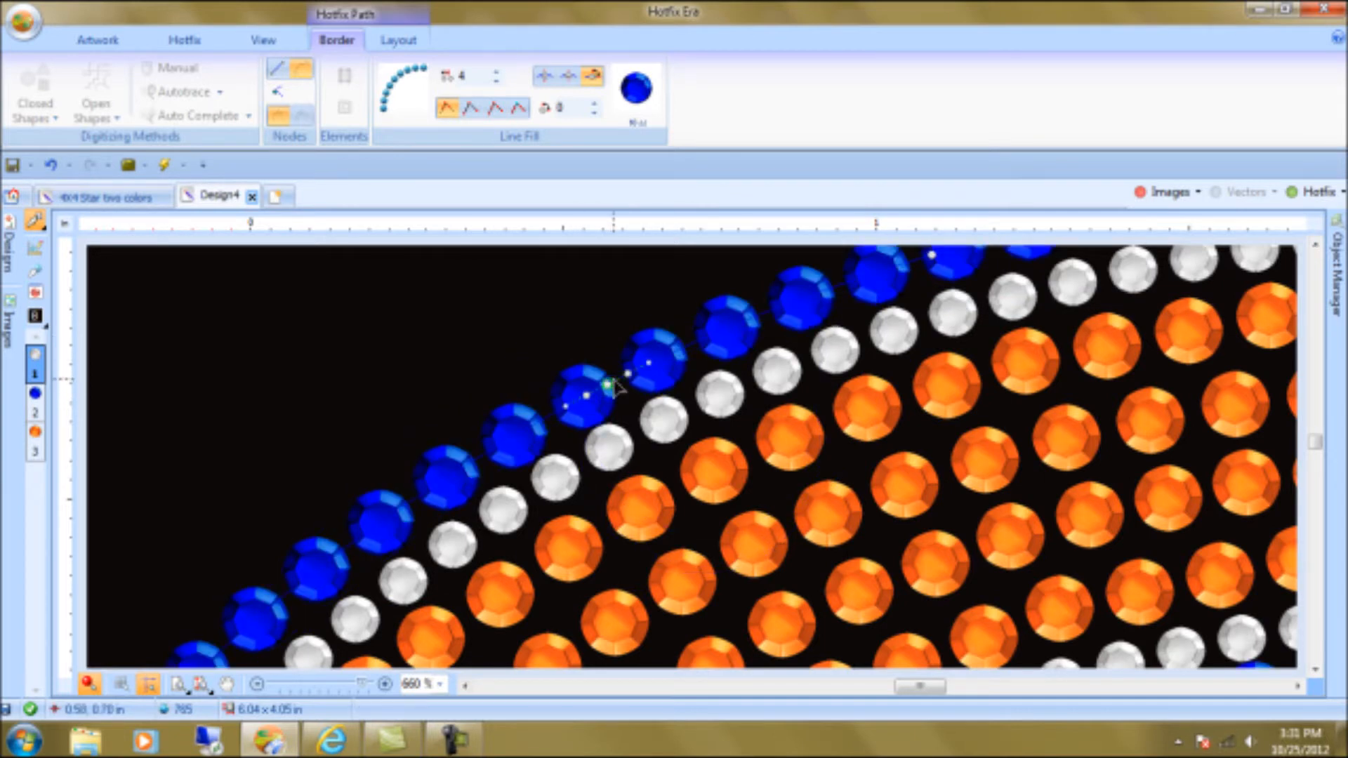
left_click_drag(608, 384, 607, 374)
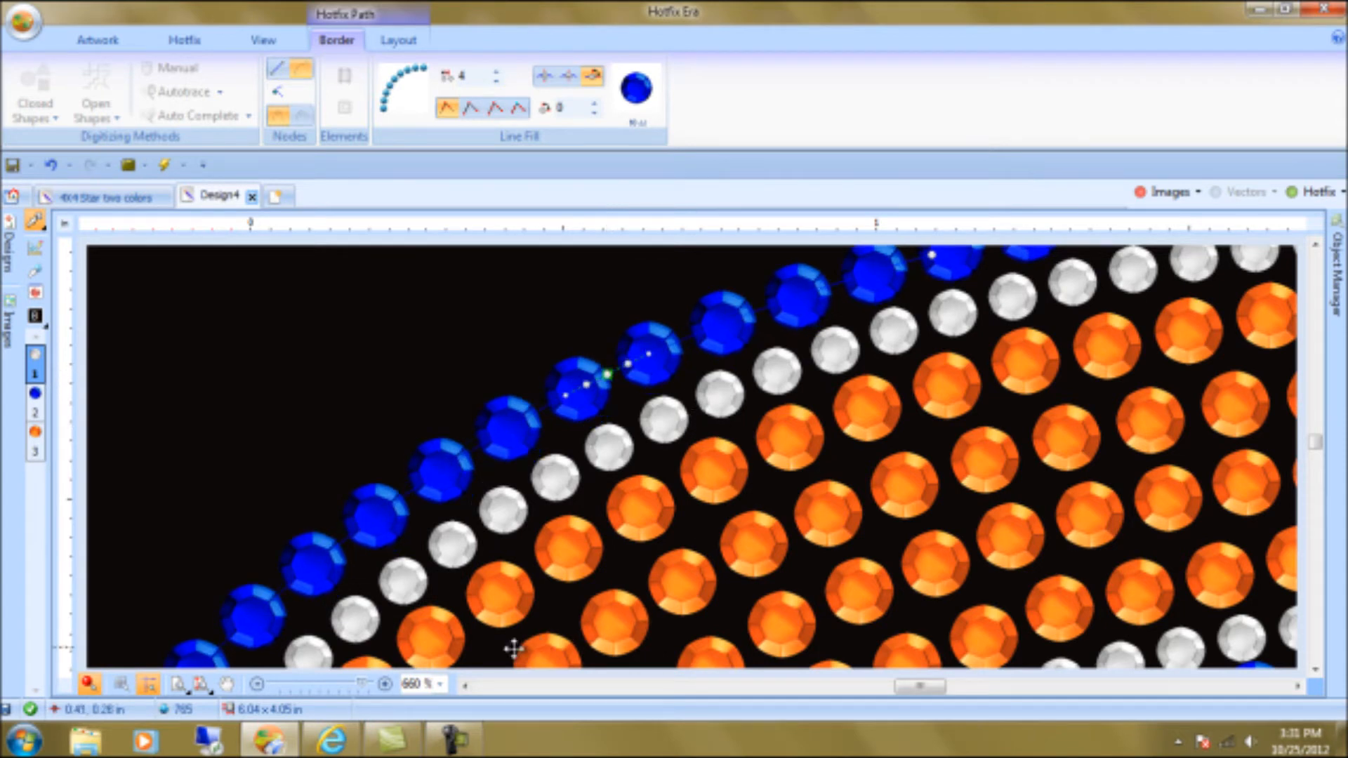
Insert a node in the white path over the top of the C and slide it left, closer to the crest
left_click(229, 685)
left_click_drag(1011, 400, 325, 611)
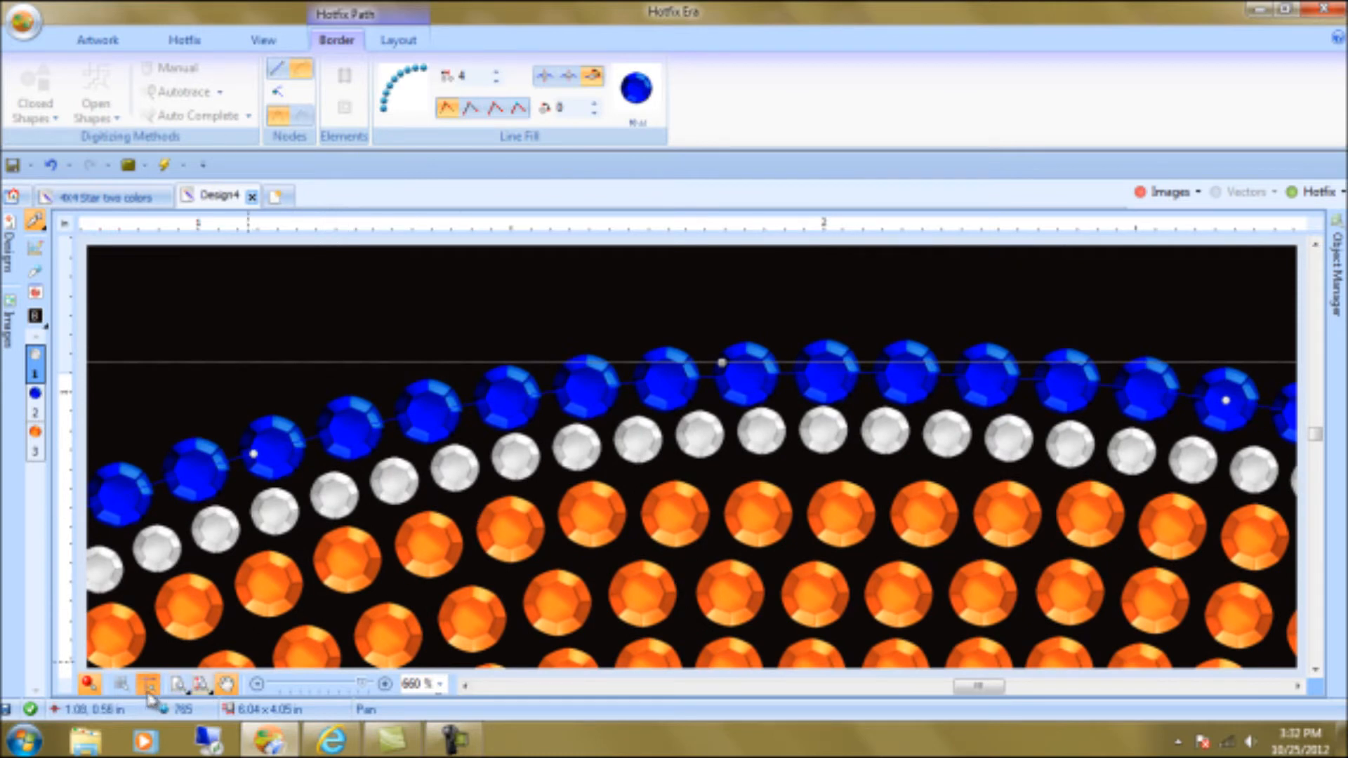
left_click(583, 451)
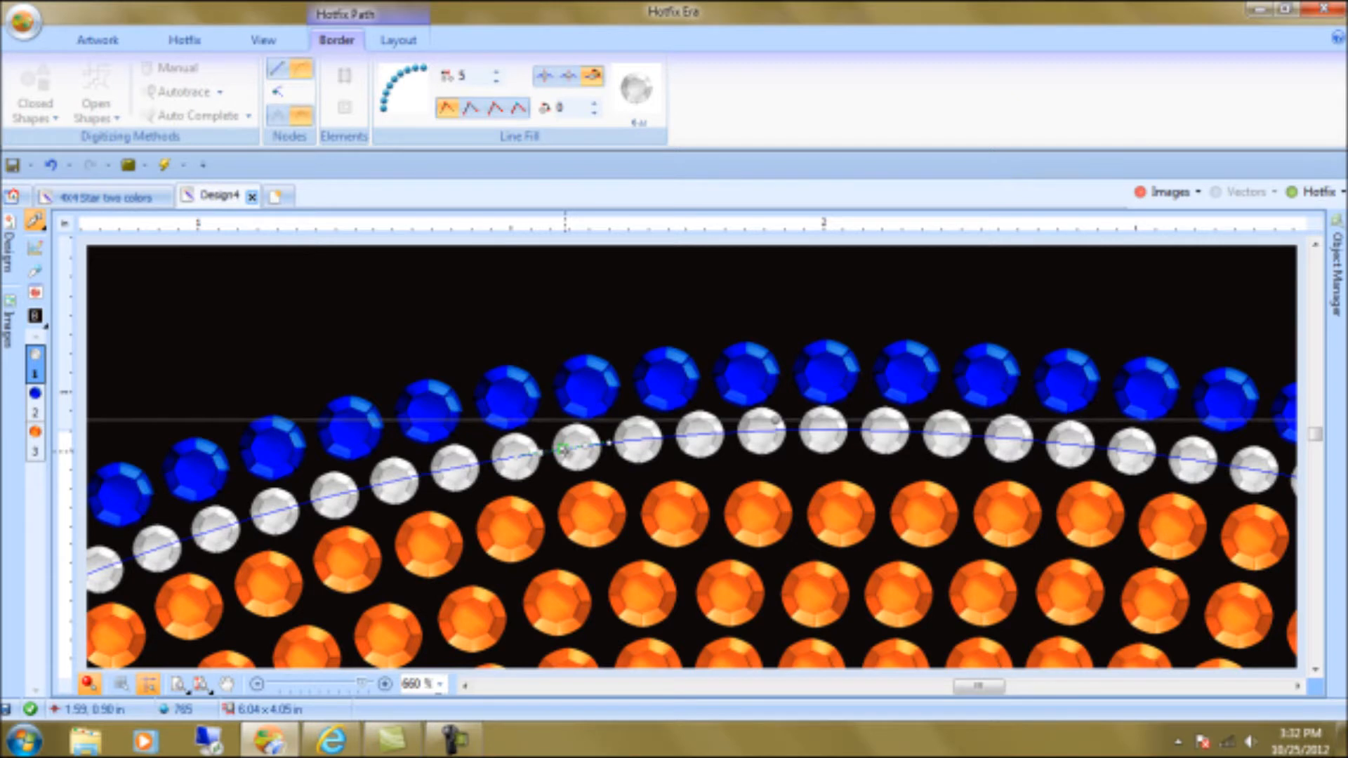
right_click(565, 454)
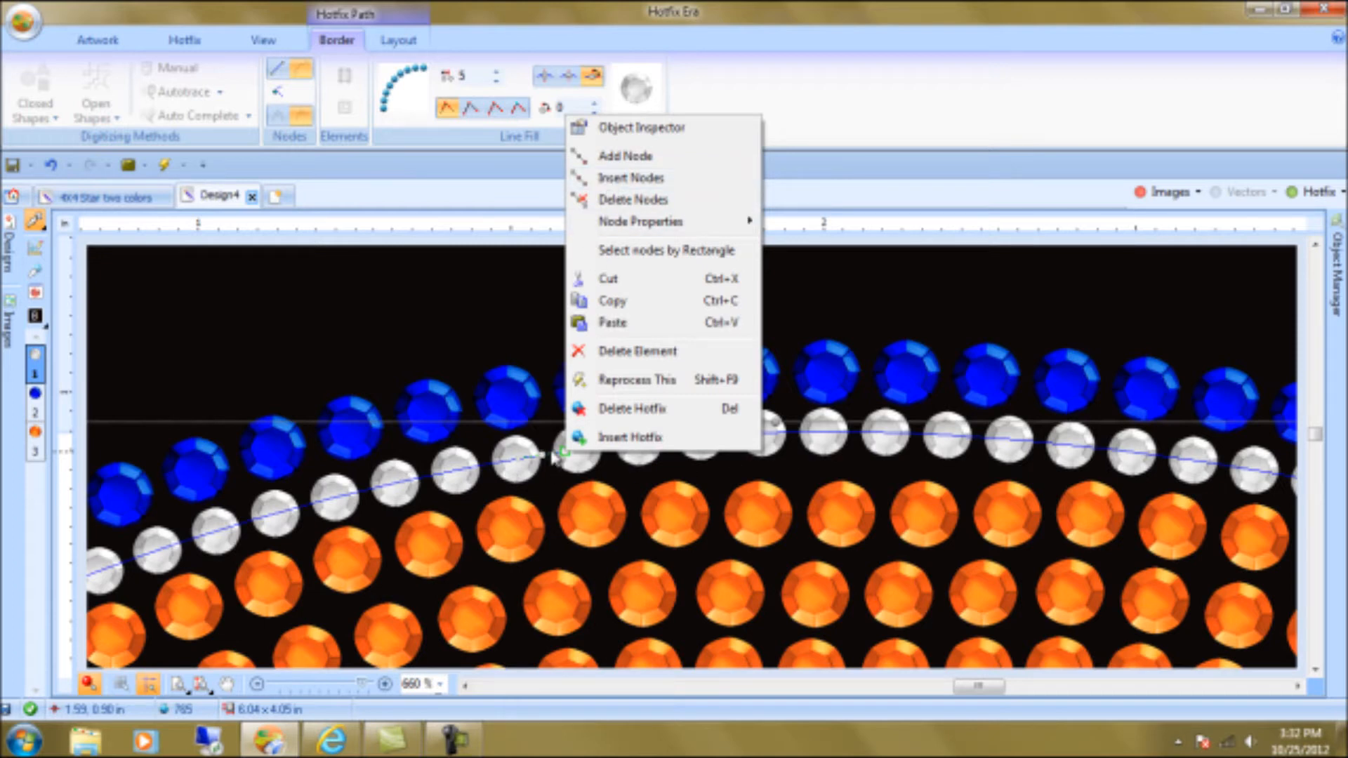
left_click(631, 178)
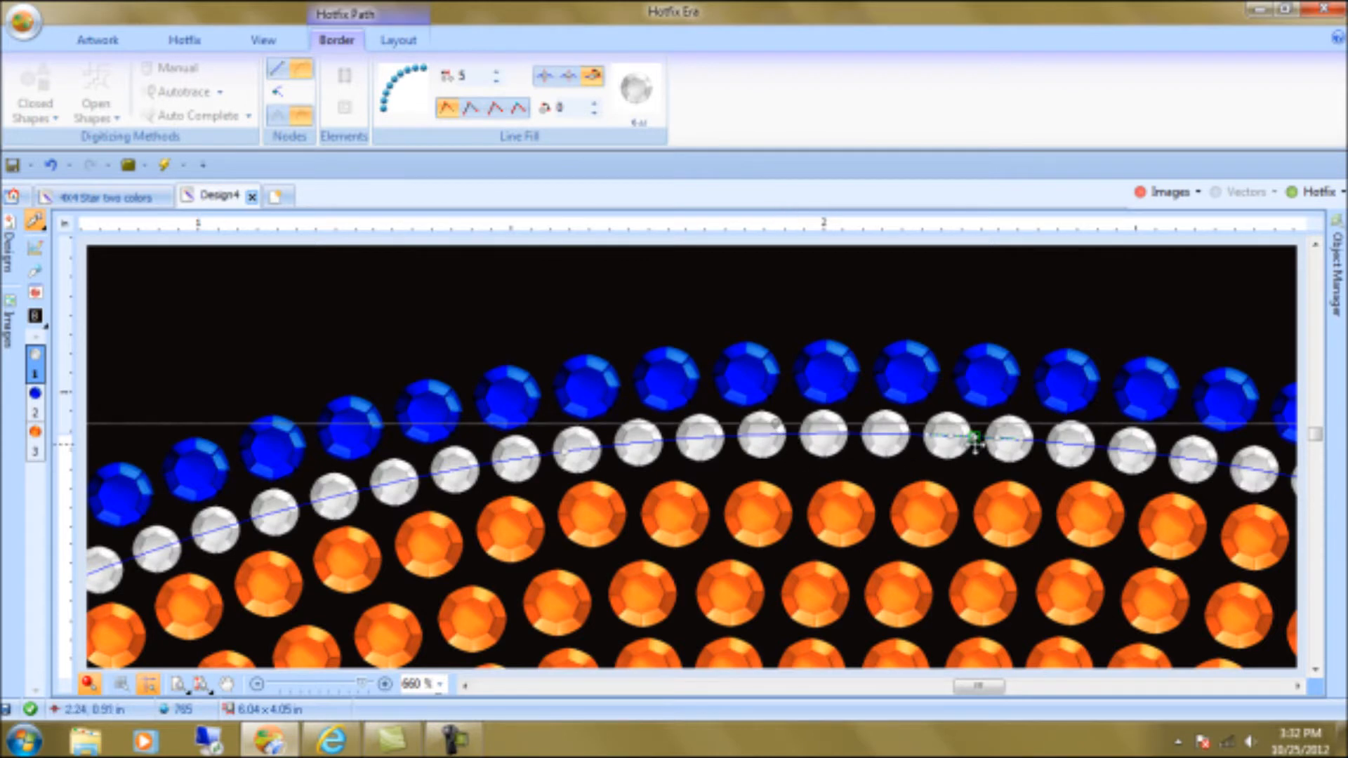
left_click_drag(975, 437, 896, 439)
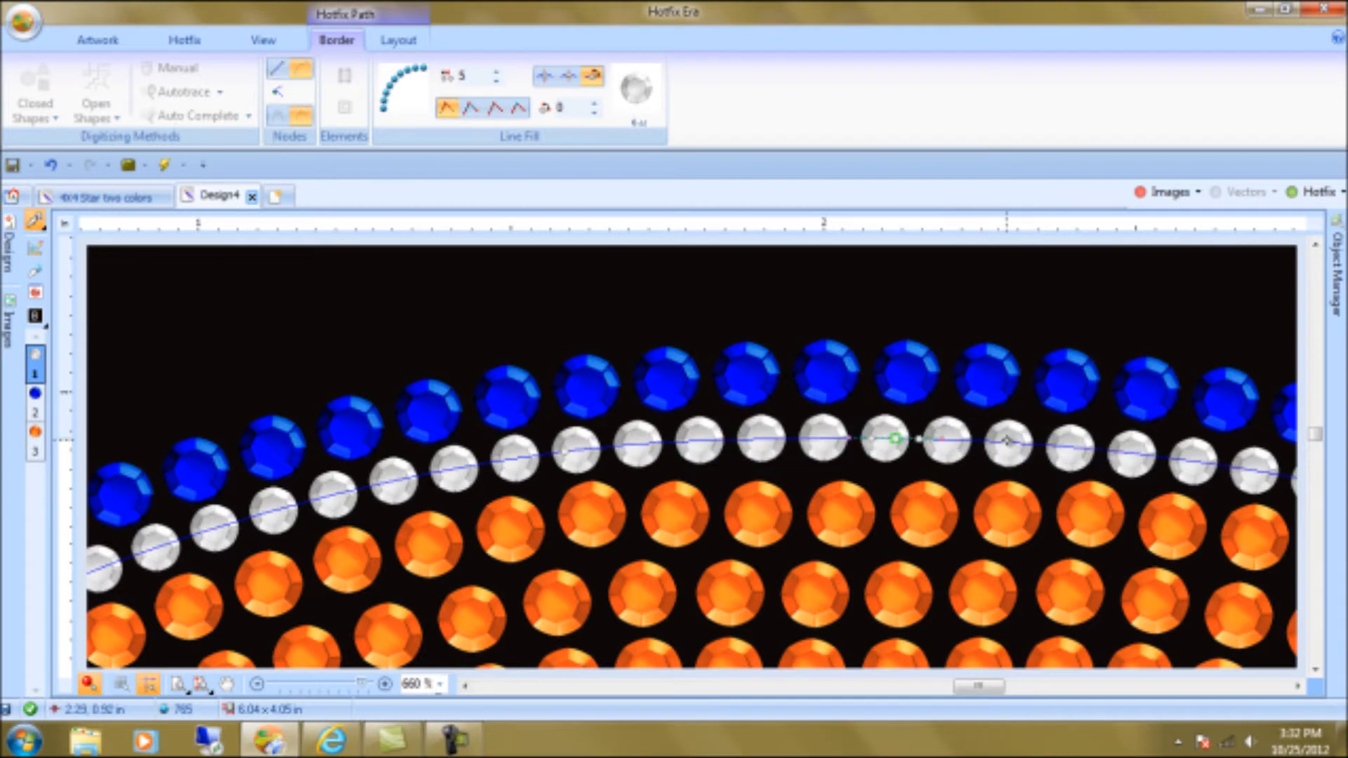
Nudge the blue outline's node just right of the C's crest to even its gap to the white path
left_click_drag(1003, 442, 991, 442)
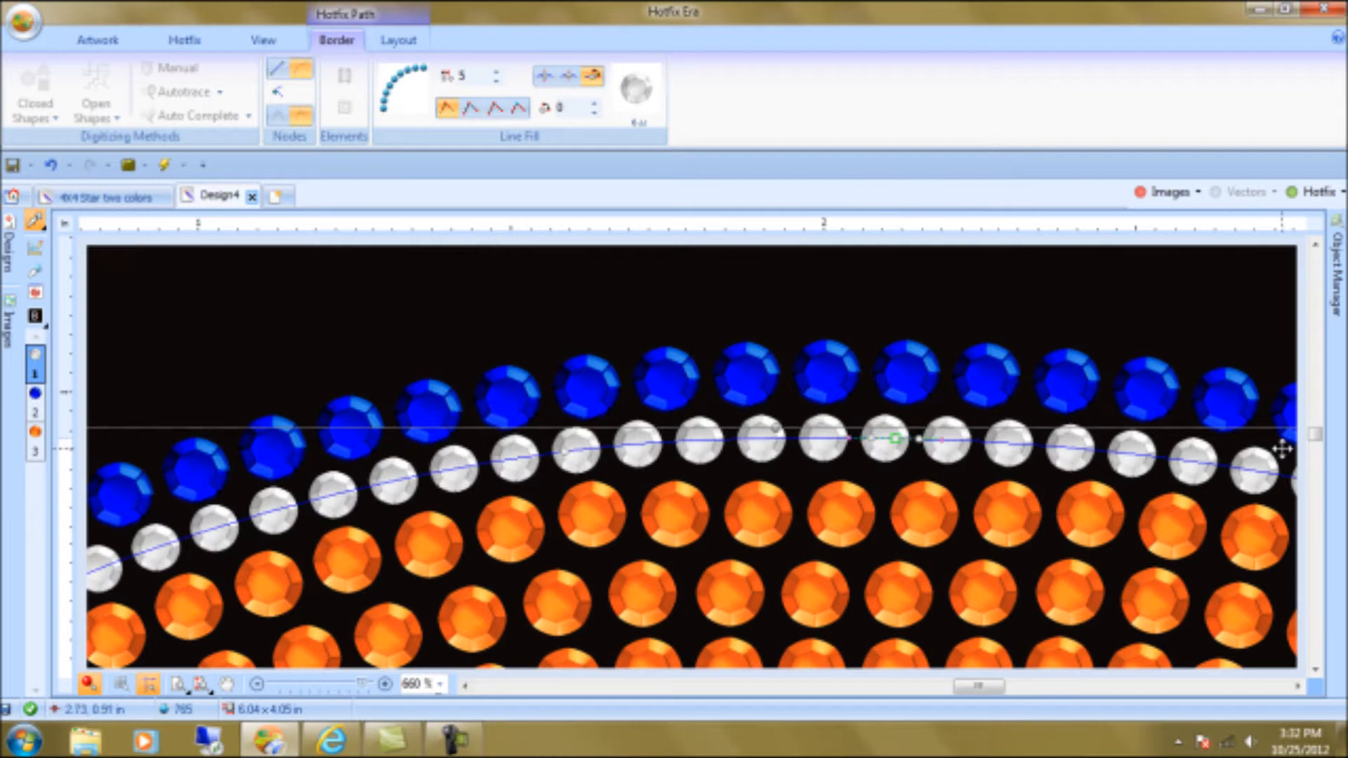
left_click(755, 389)
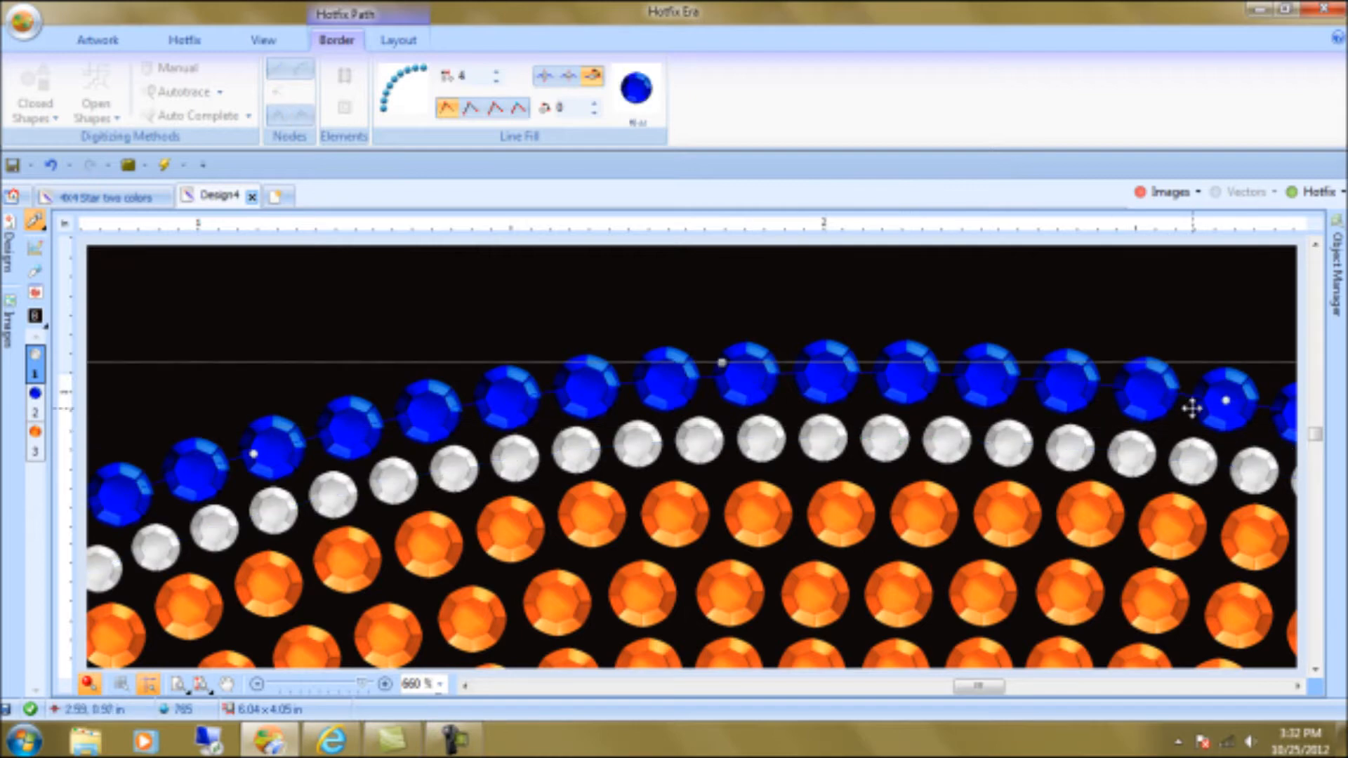
left_click_drag(990, 686, 1046, 681)
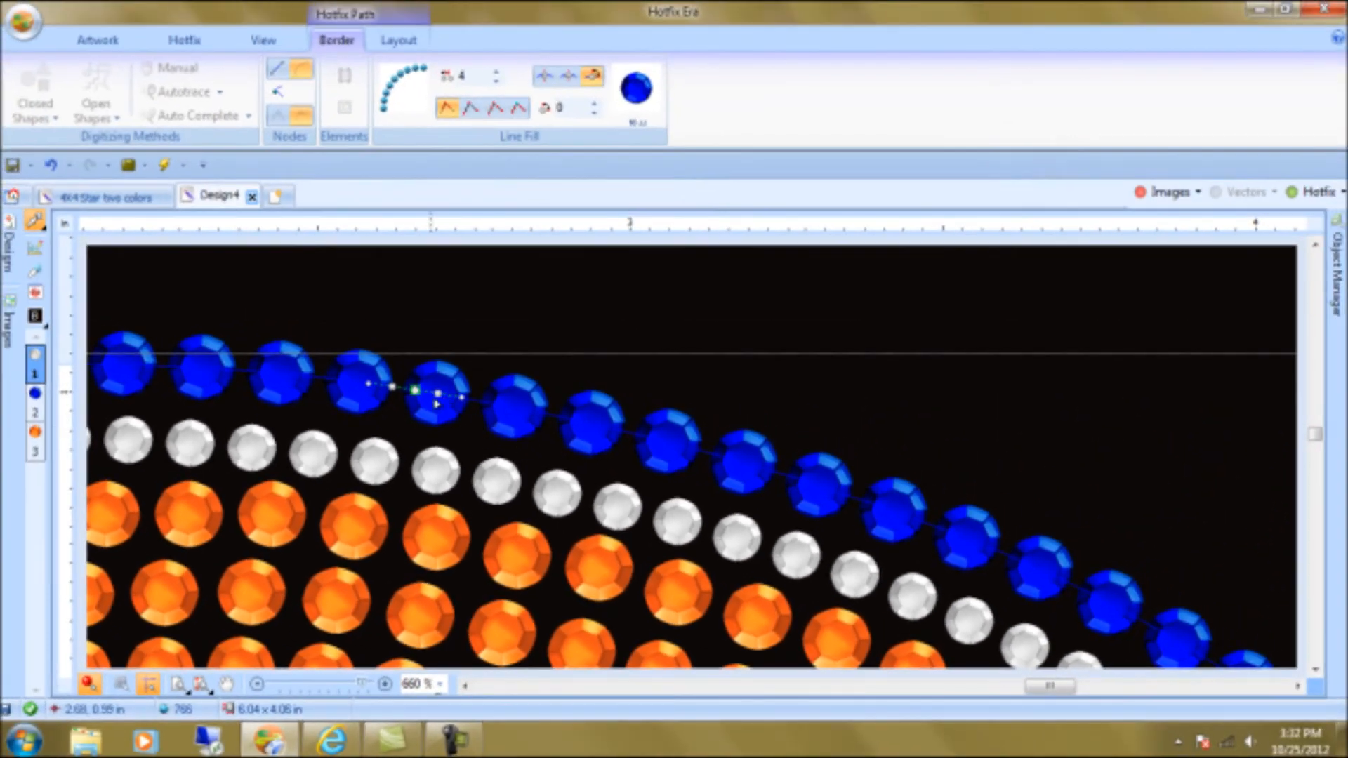
left_click_drag(417, 390, 420, 398)
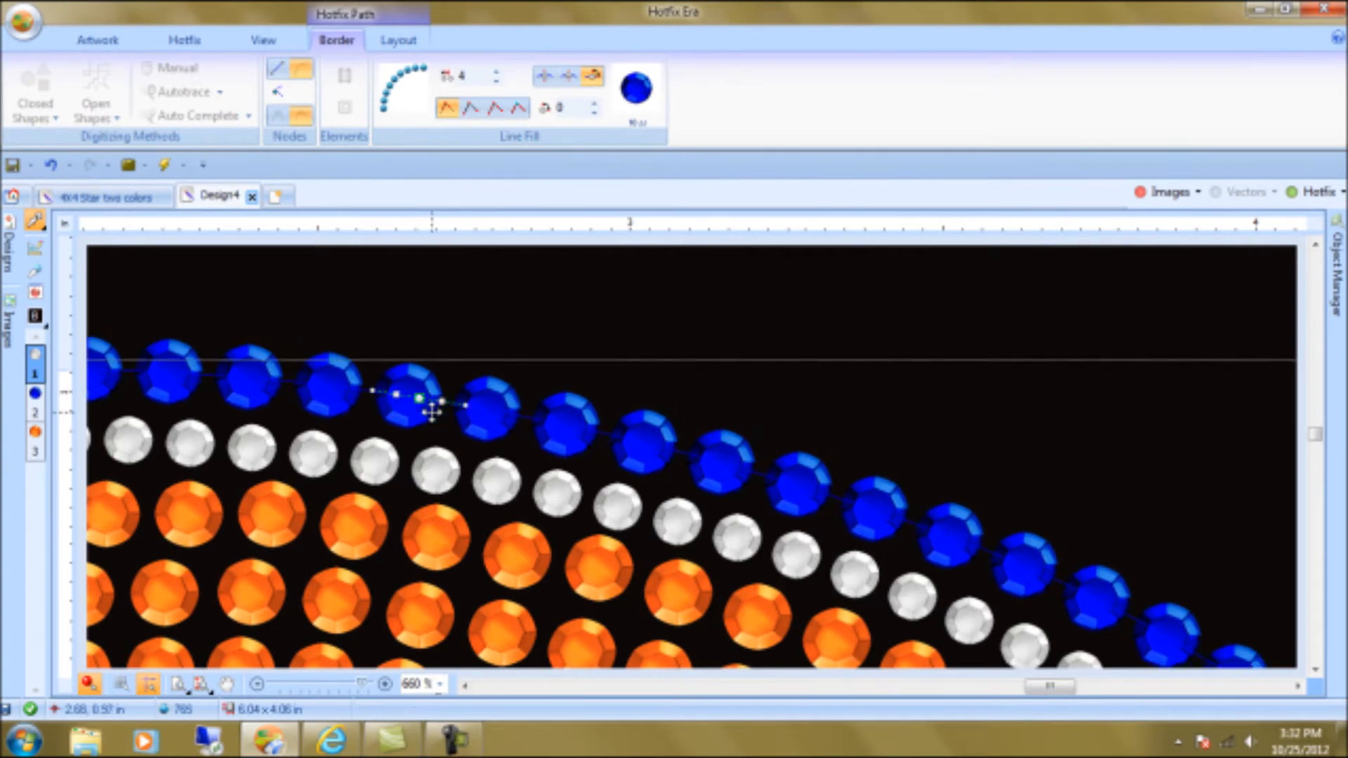
Raise the white path's two corner nodes along the upper arm's flat lower end so the segment runs level between fill and outline
scroll(1315, 440, "down", 3)
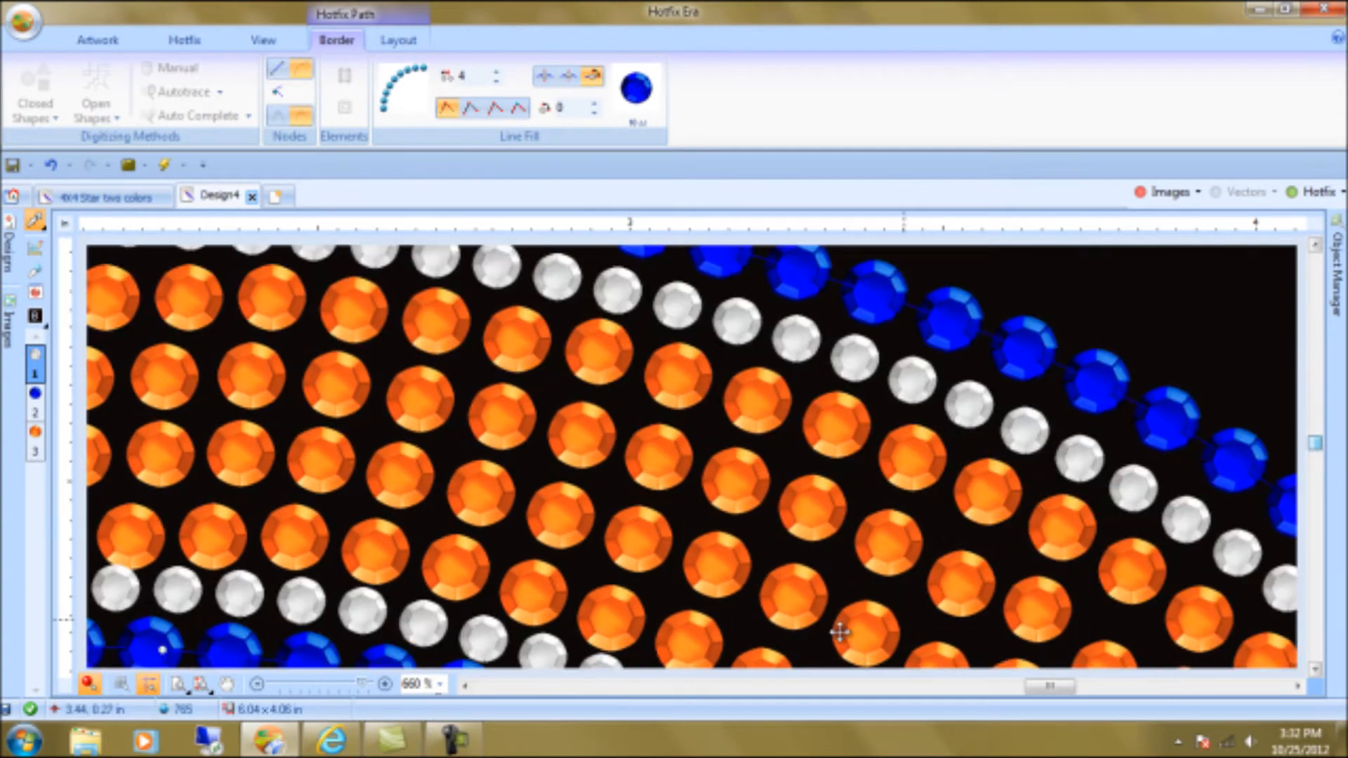
left_click_drag(1060, 696, 1089, 695)
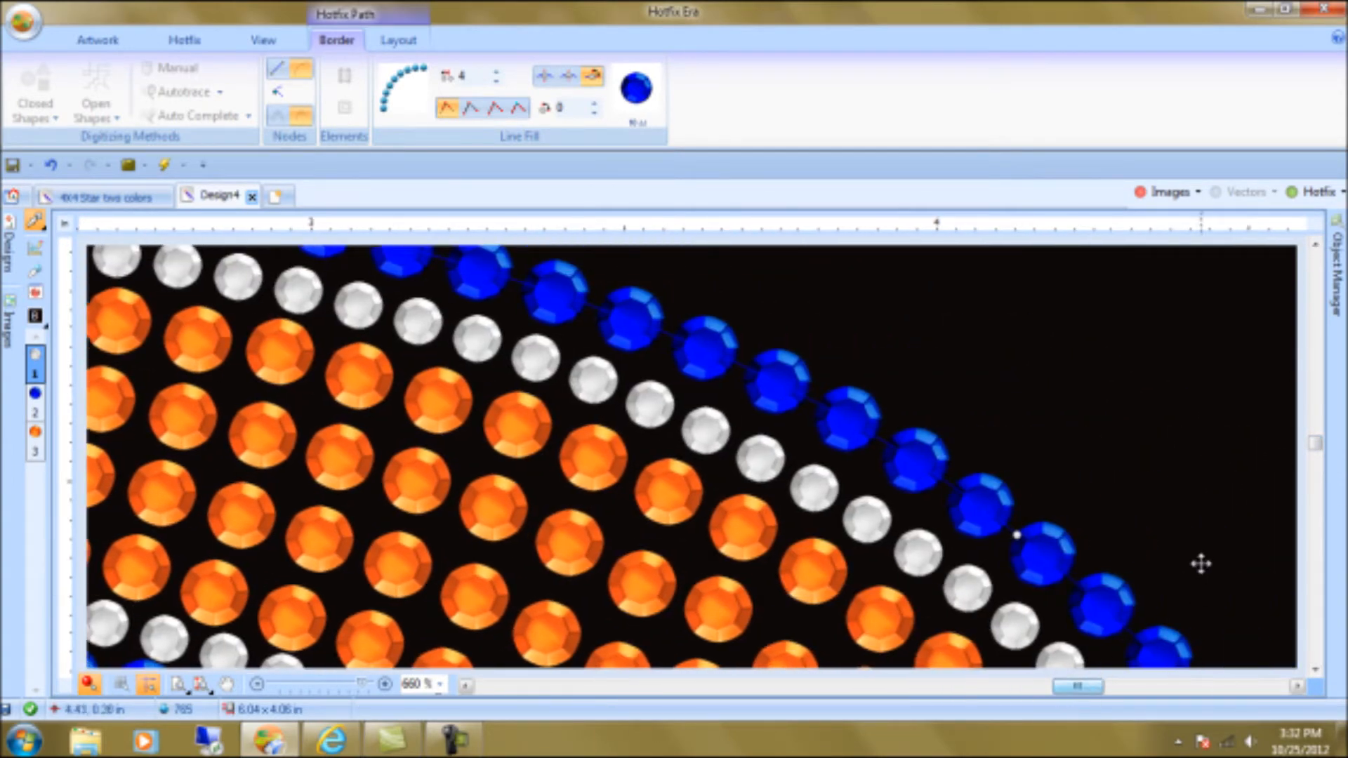
left_click_drag(1315, 451, 1315, 466)
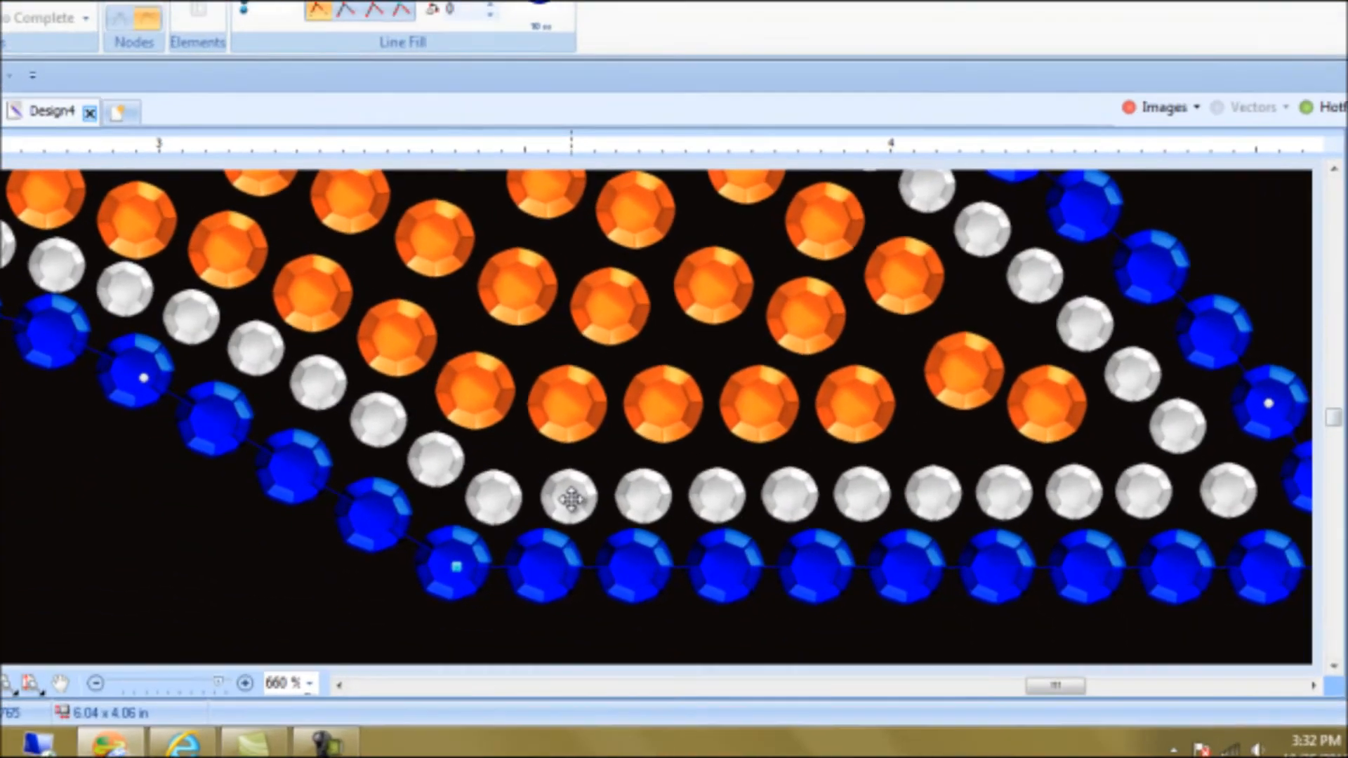
left_click(590, 522)
left_click_drag(116, 397, 109, 378)
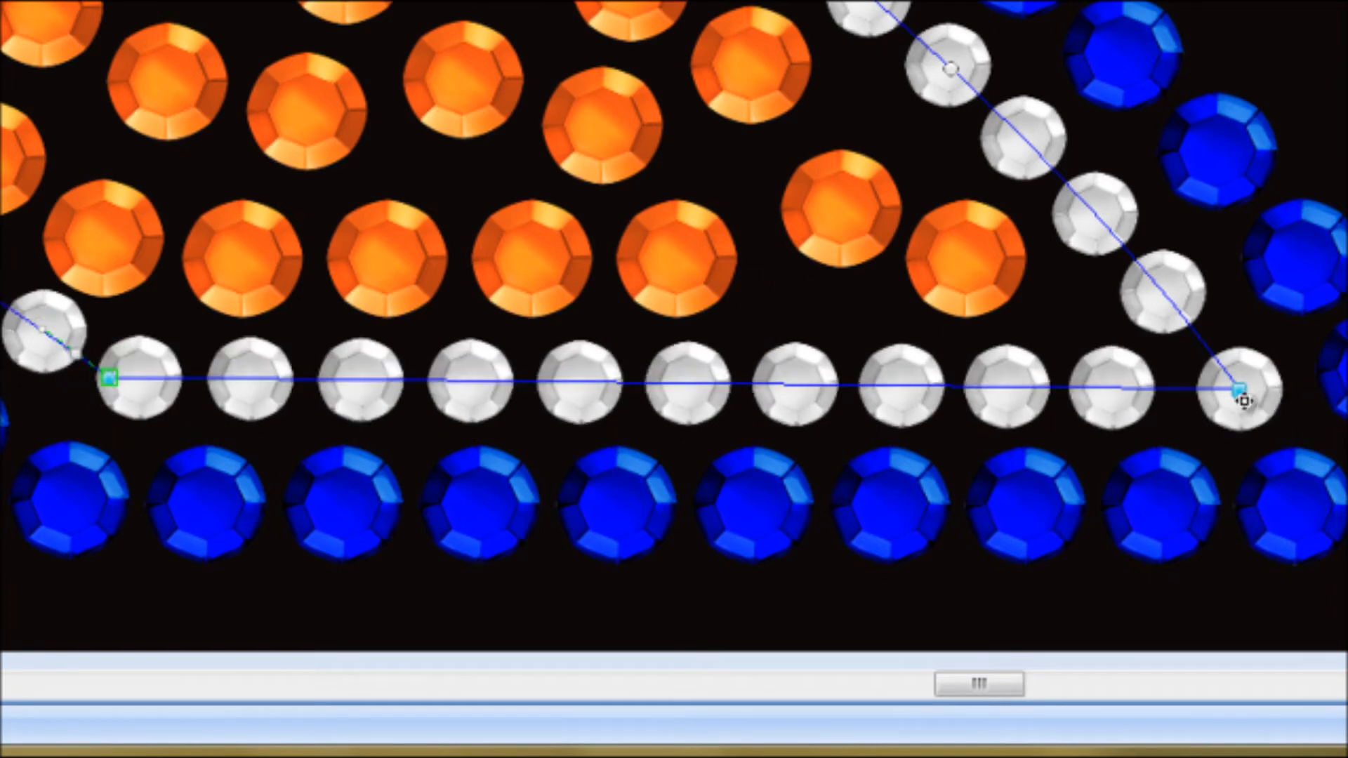
left_click_drag(1239, 389, 1225, 381)
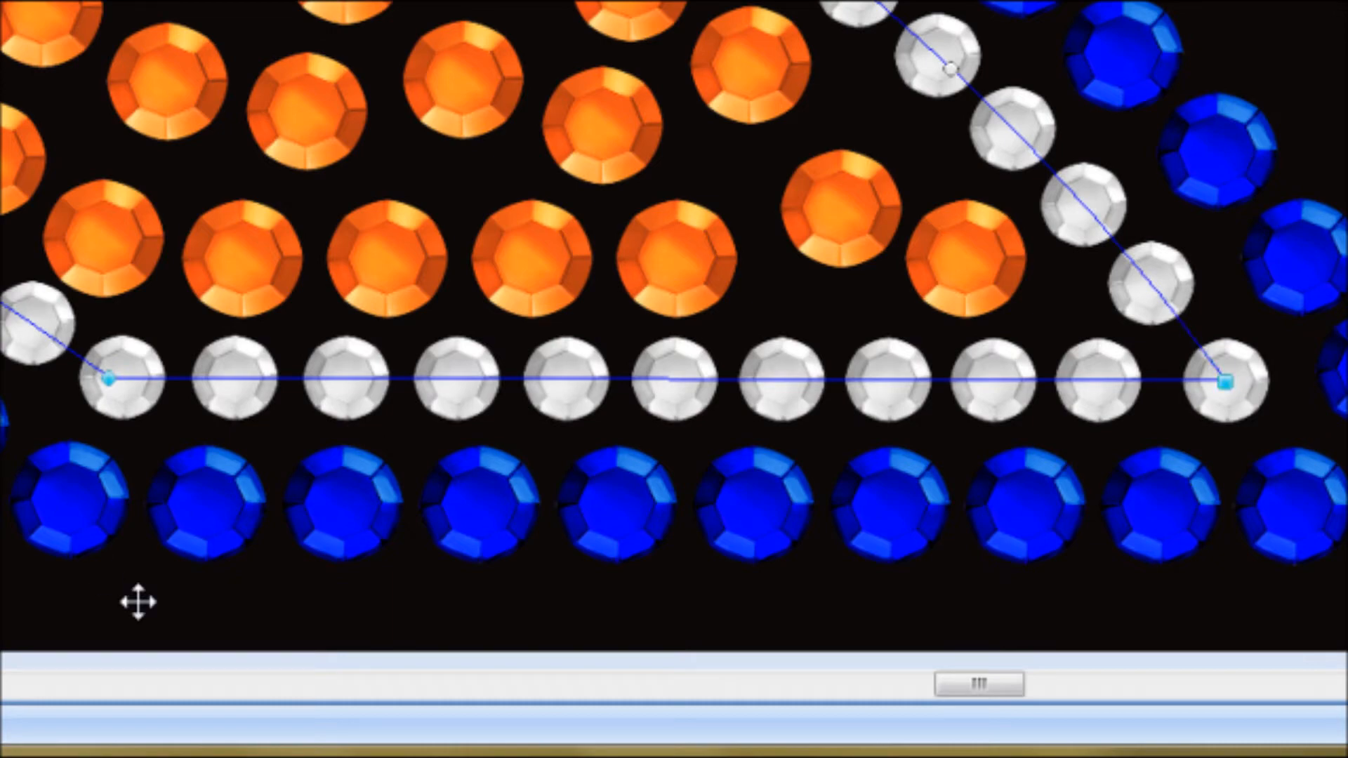
Pull the blue outline's inner-curve node near the upper arm's end away from the white path, and shift the adjacent white node slightly downward
left_click_drag(1011, 688, 938, 696)
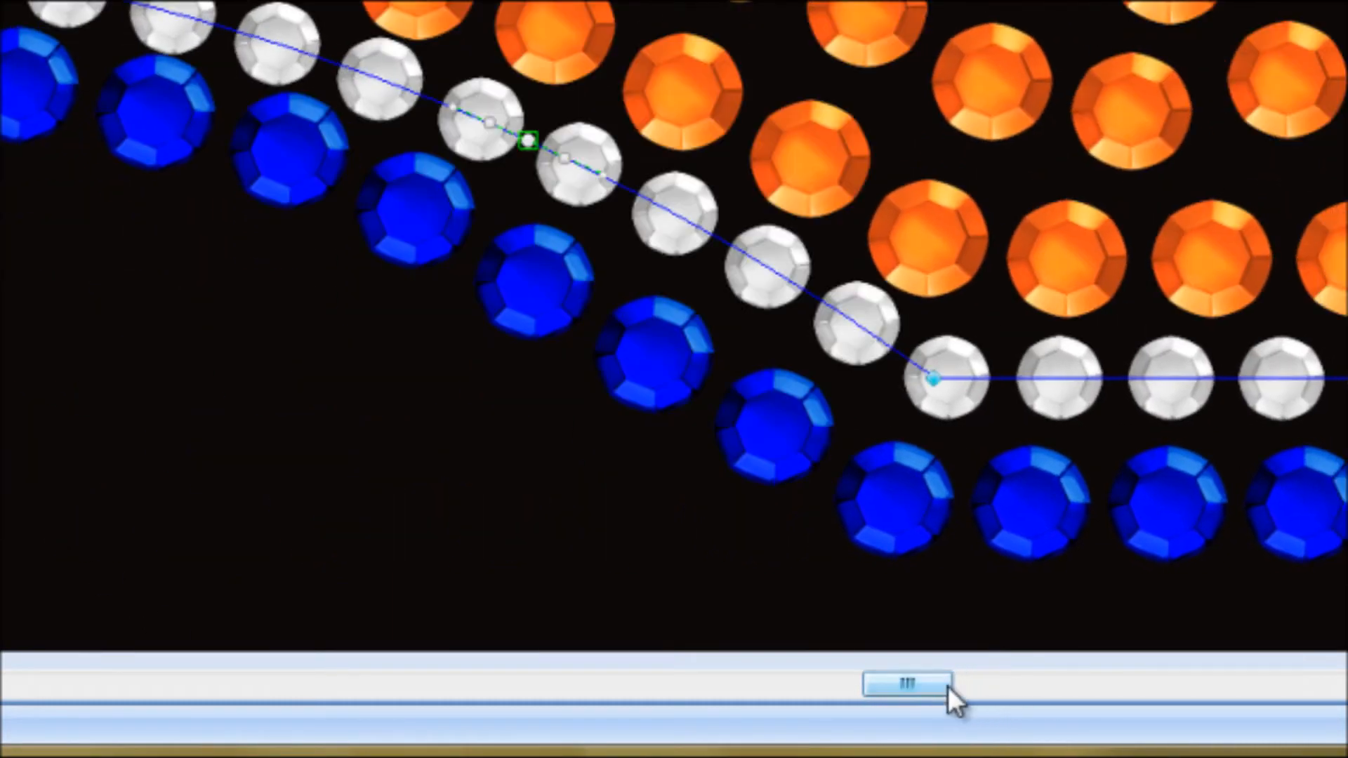
scroll(674, 316, "up", 3)
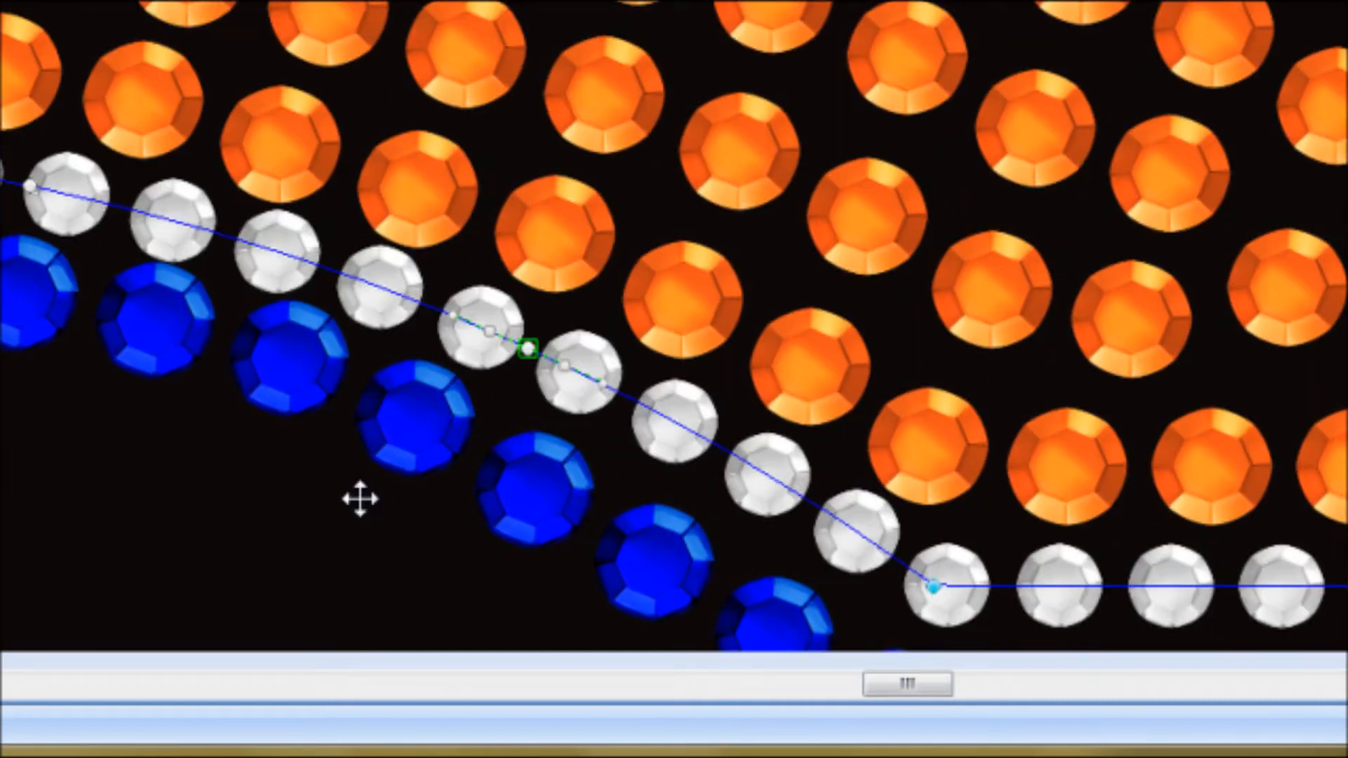
left_click(393, 449)
left_click_drag(430, 427, 419, 446)
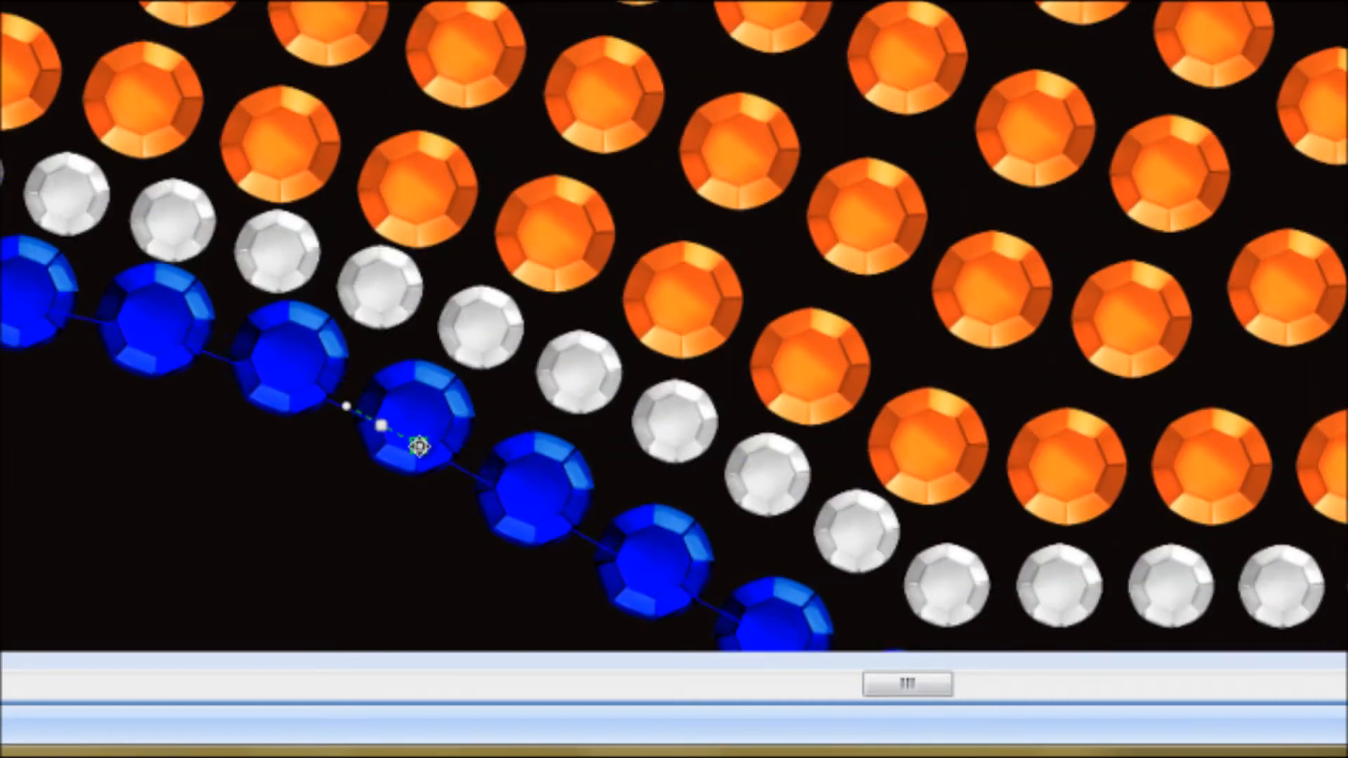
left_click(488, 340)
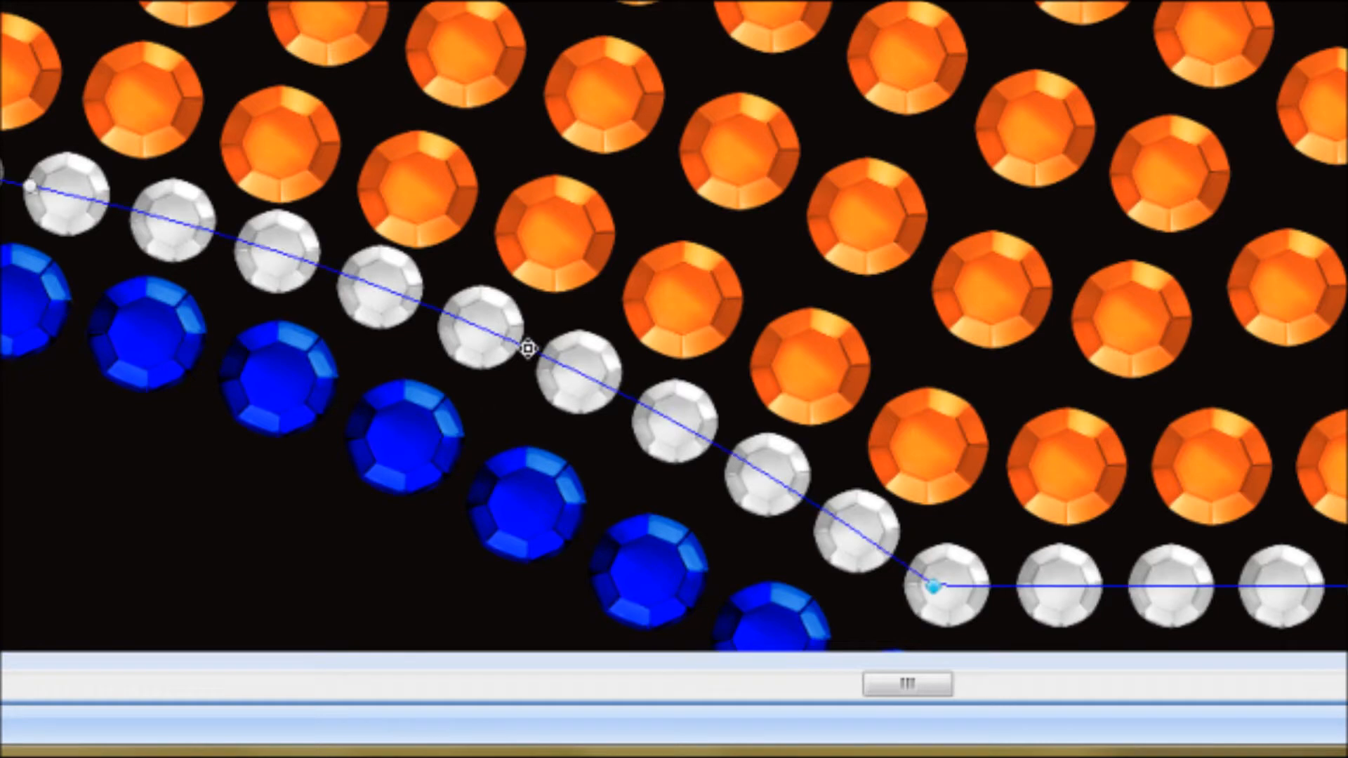
left_click_drag(526, 349, 522, 360)
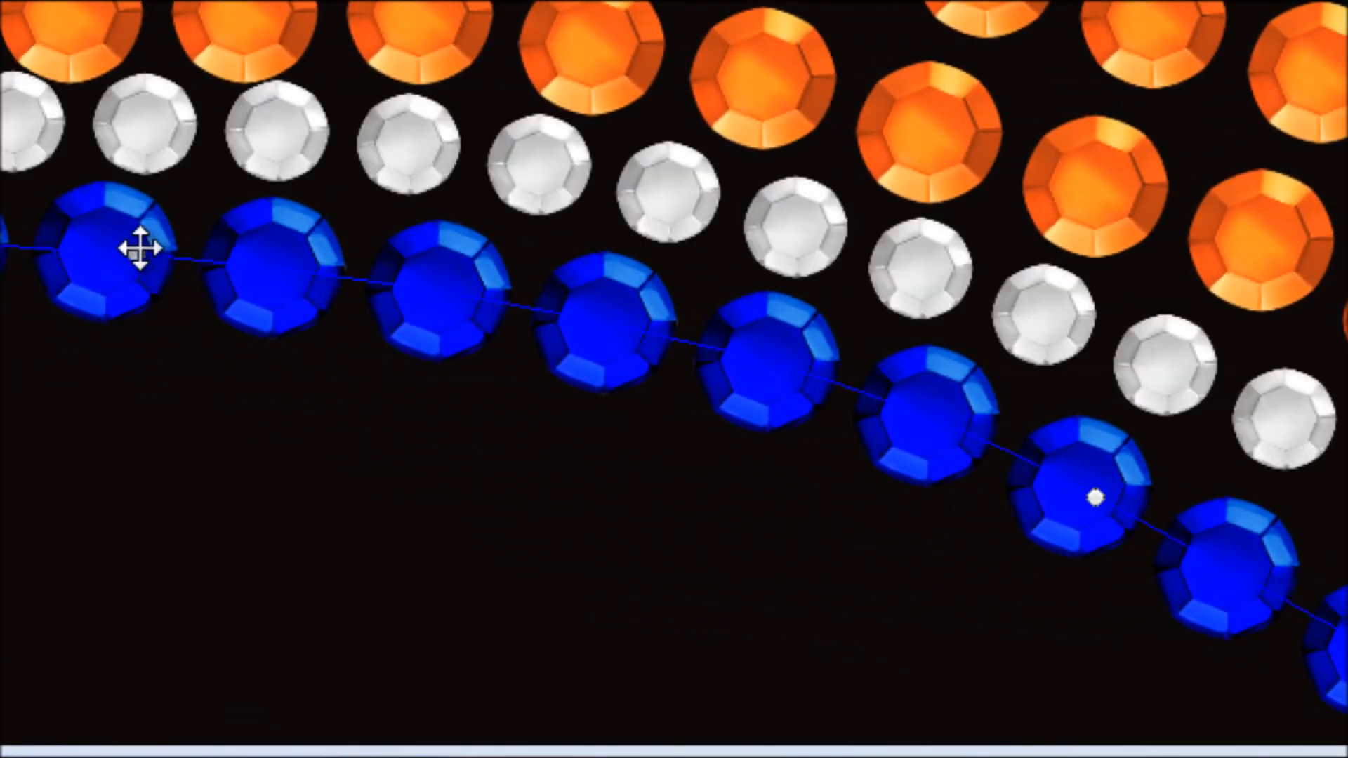
Adjust the blue outline's and white path's nodes along the top of the inner curve to even the gap between them
left_click(133, 273)
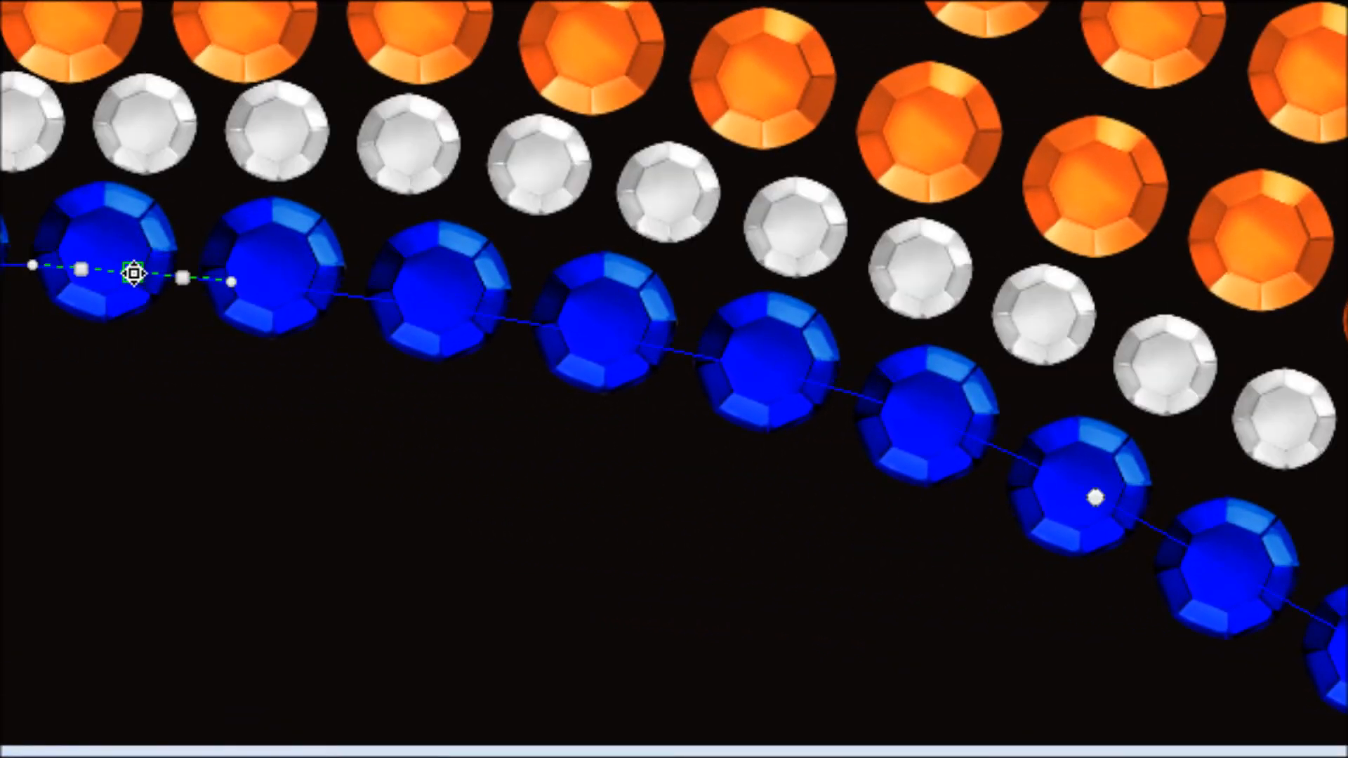
left_click(153, 140)
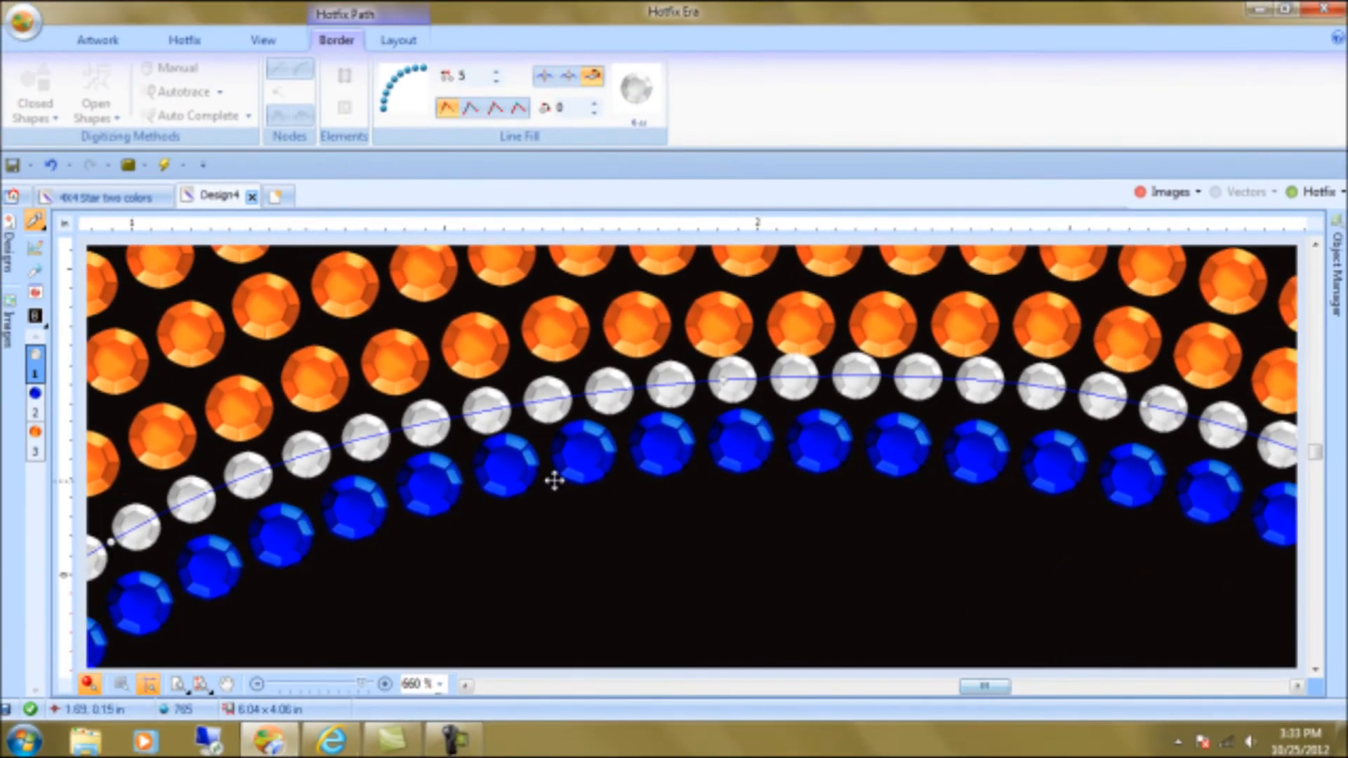
left_click(511, 476)
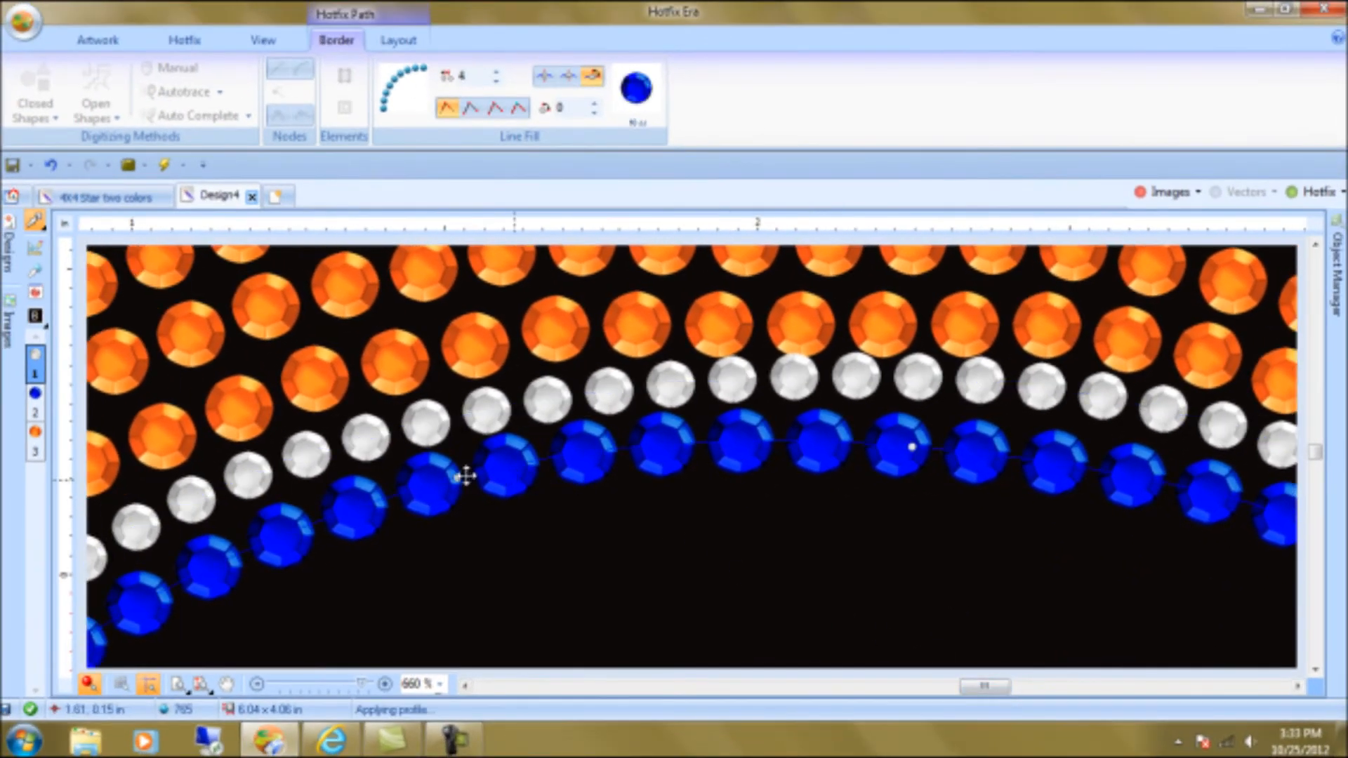
left_click(724, 388)
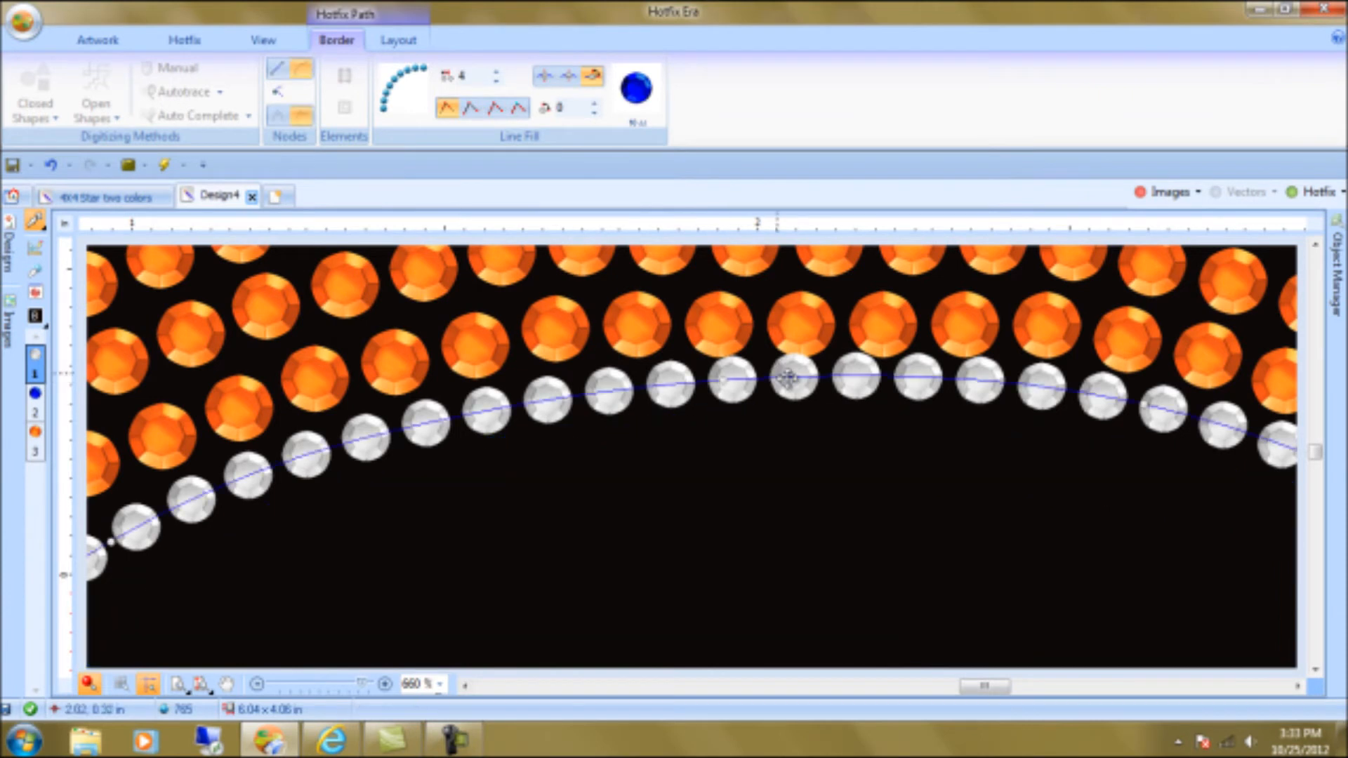
left_click(718, 381)
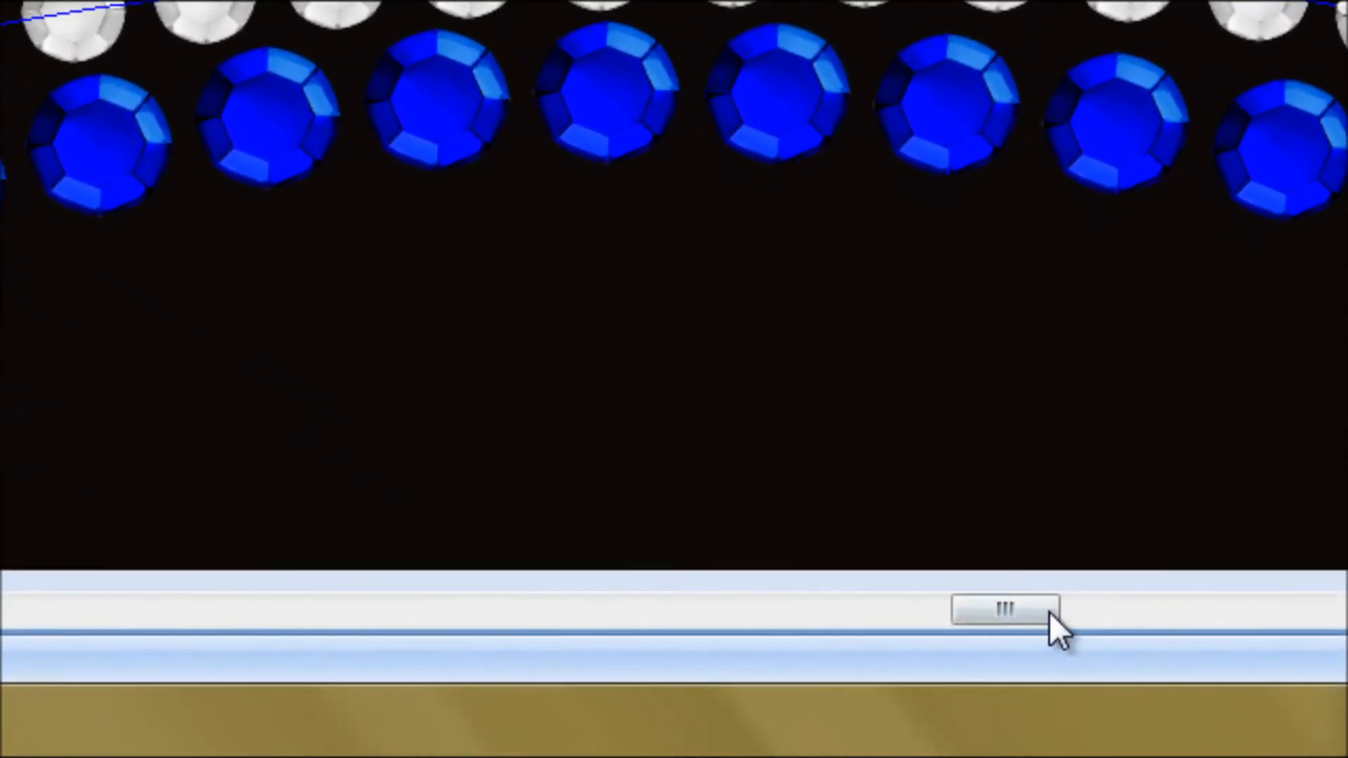
Add a node to the white path down the upper-left inner curve and slide the neighbouring node up toward the crest
left_click_drag(1039, 635, 965, 637)
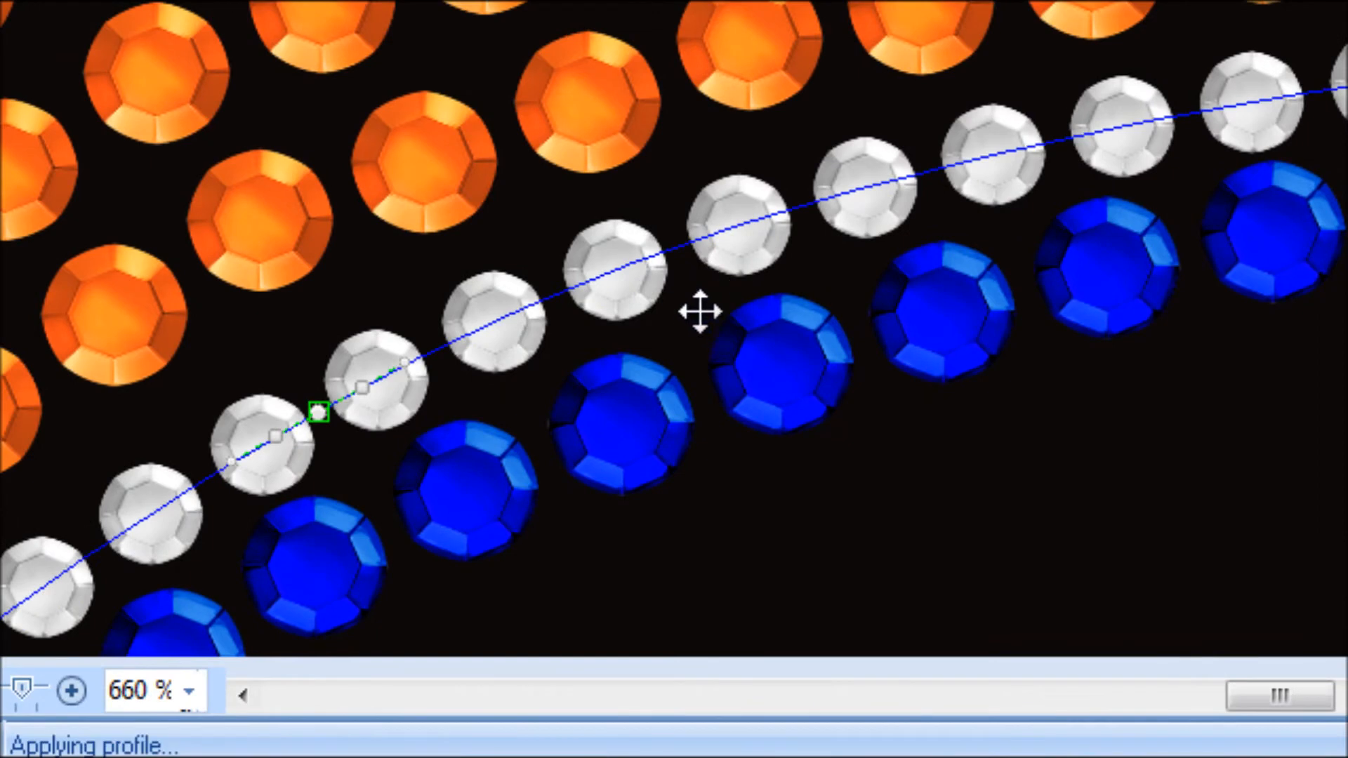
right_click(335, 410)
left_click(662, 3)
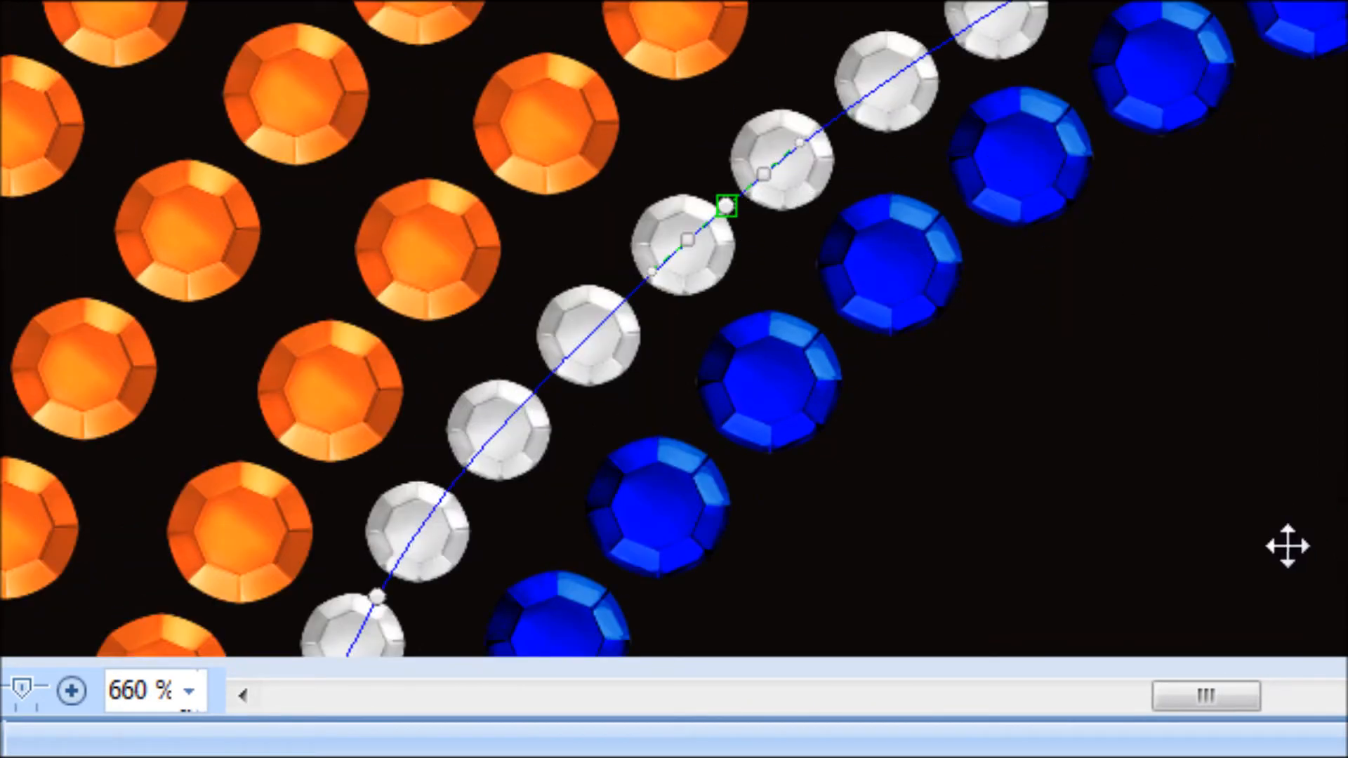
left_click_drag(1254, 697, 1306, 698)
scroll(592, 378, "up", 5)
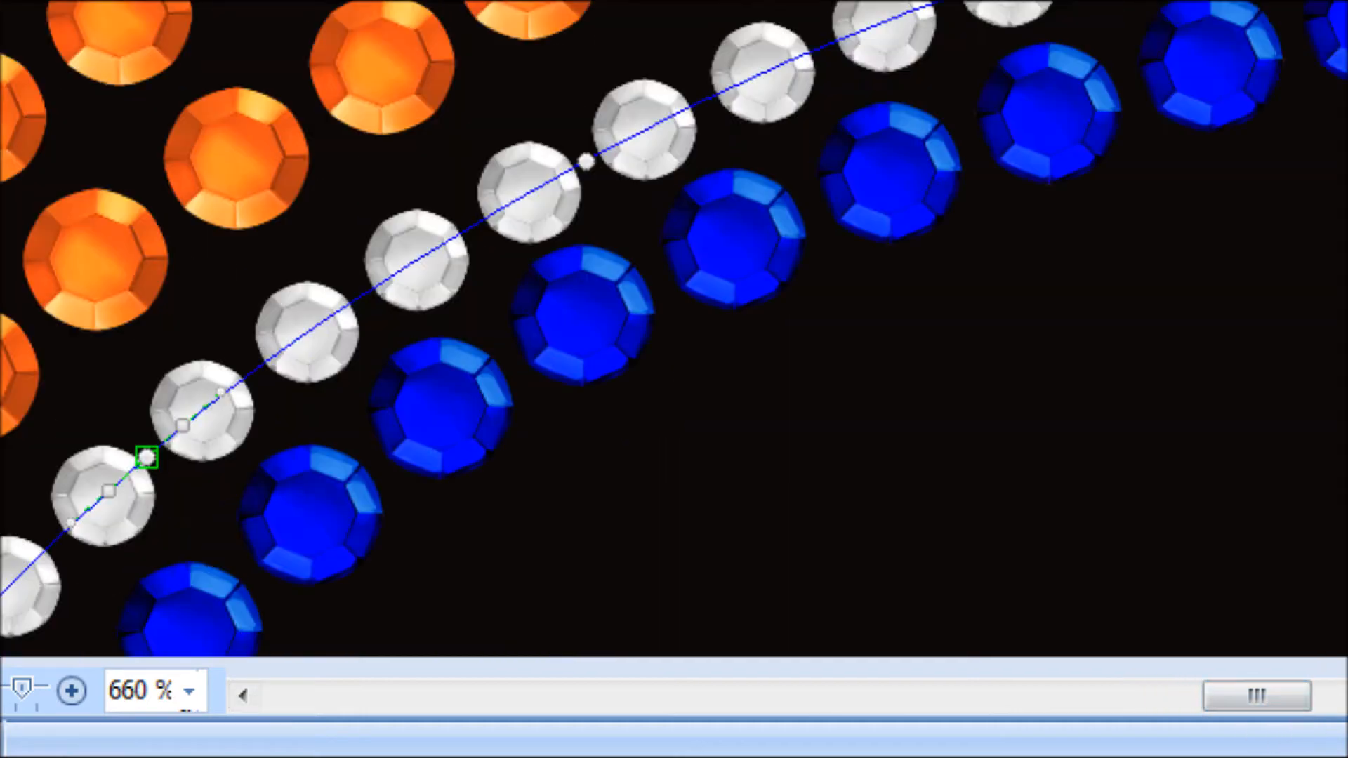
left_click_drag(593, 370, 1098, 135)
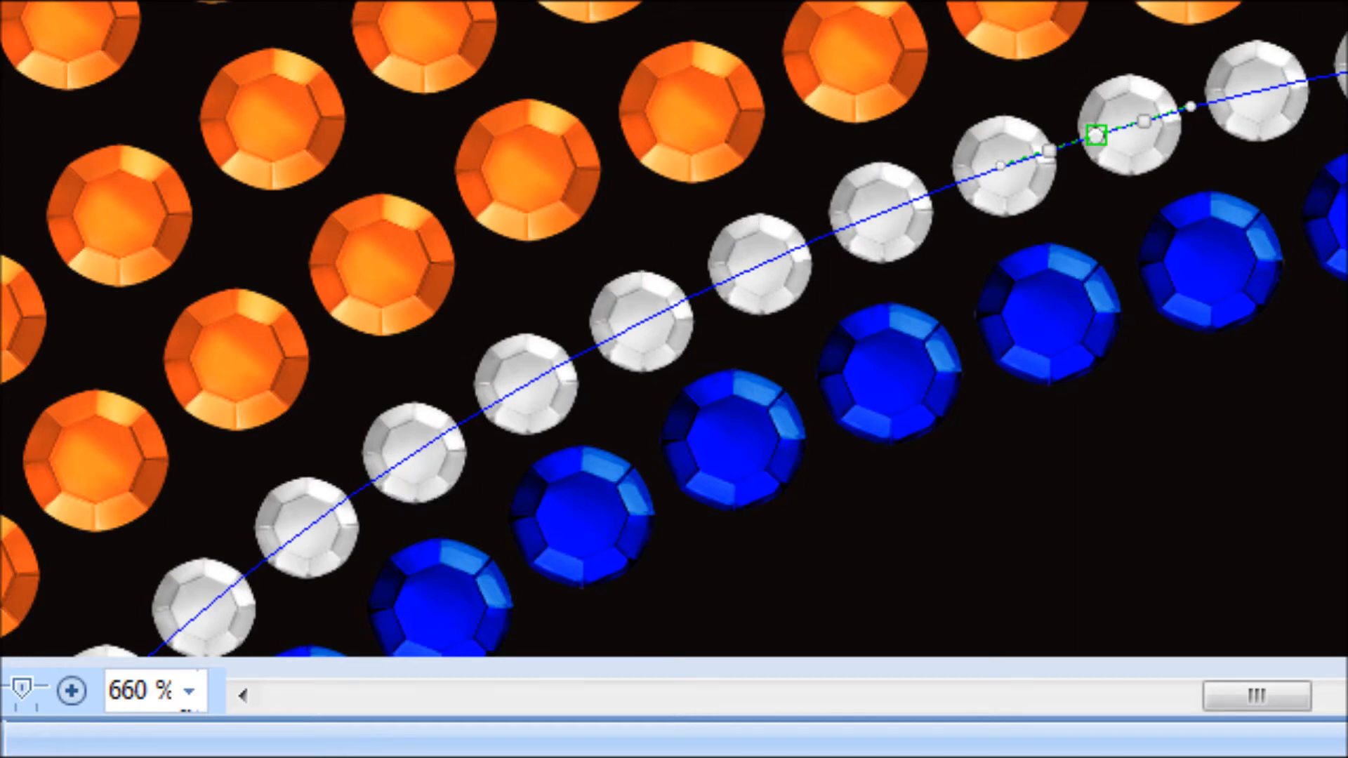
Move the added white node slightly toward the orange fill, and pull the adjacent blue outline node away from the white path
scroll(674, 328, "down", 3)
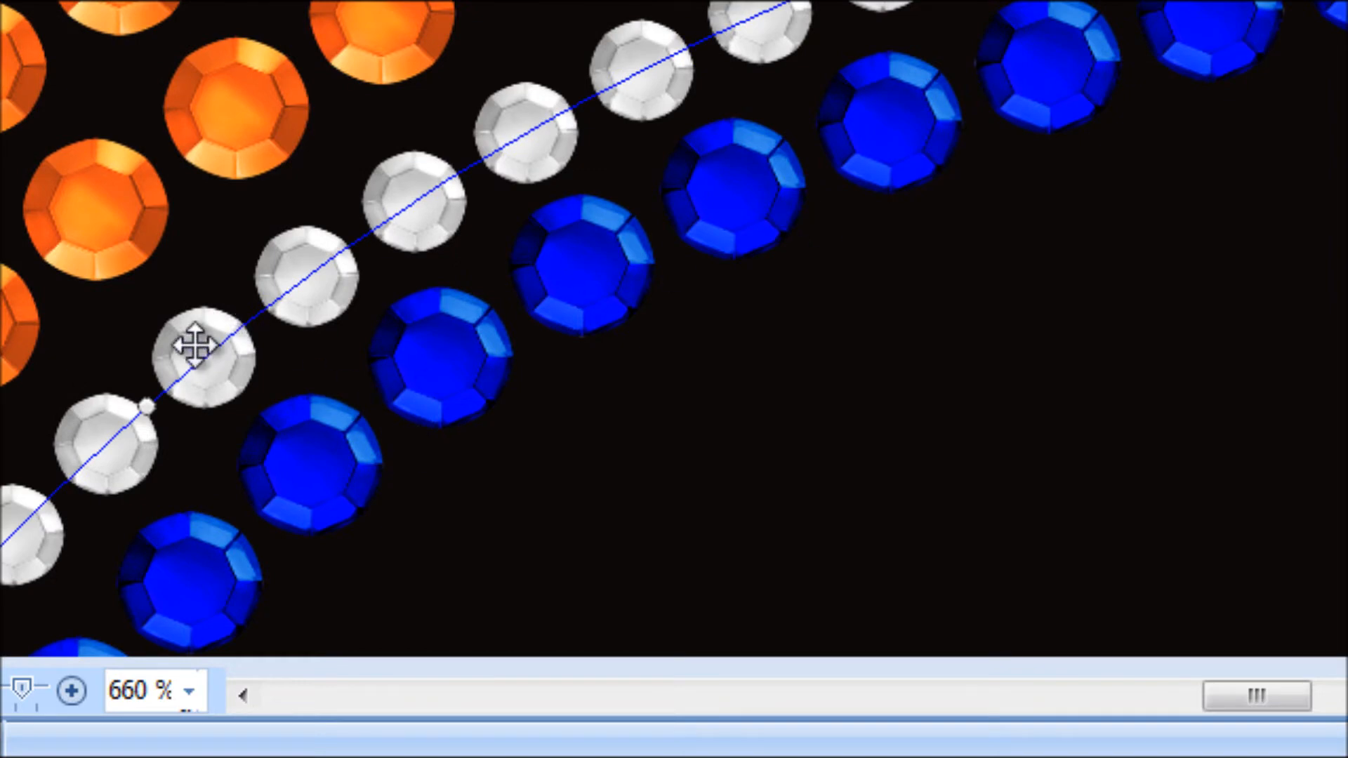
left_click_drag(151, 405, 130, 373)
left_click(332, 446)
left_click(300, 394)
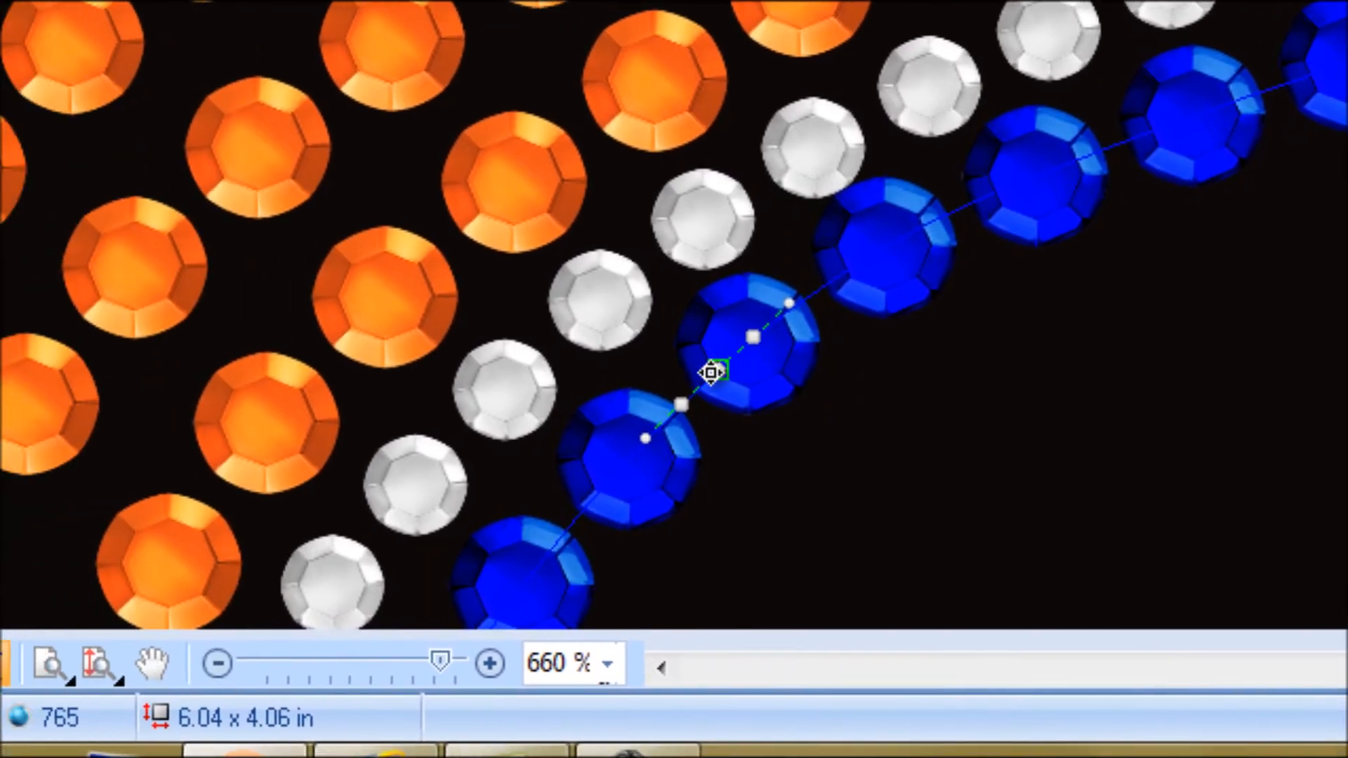
left_click_drag(643, 376, 657, 393)
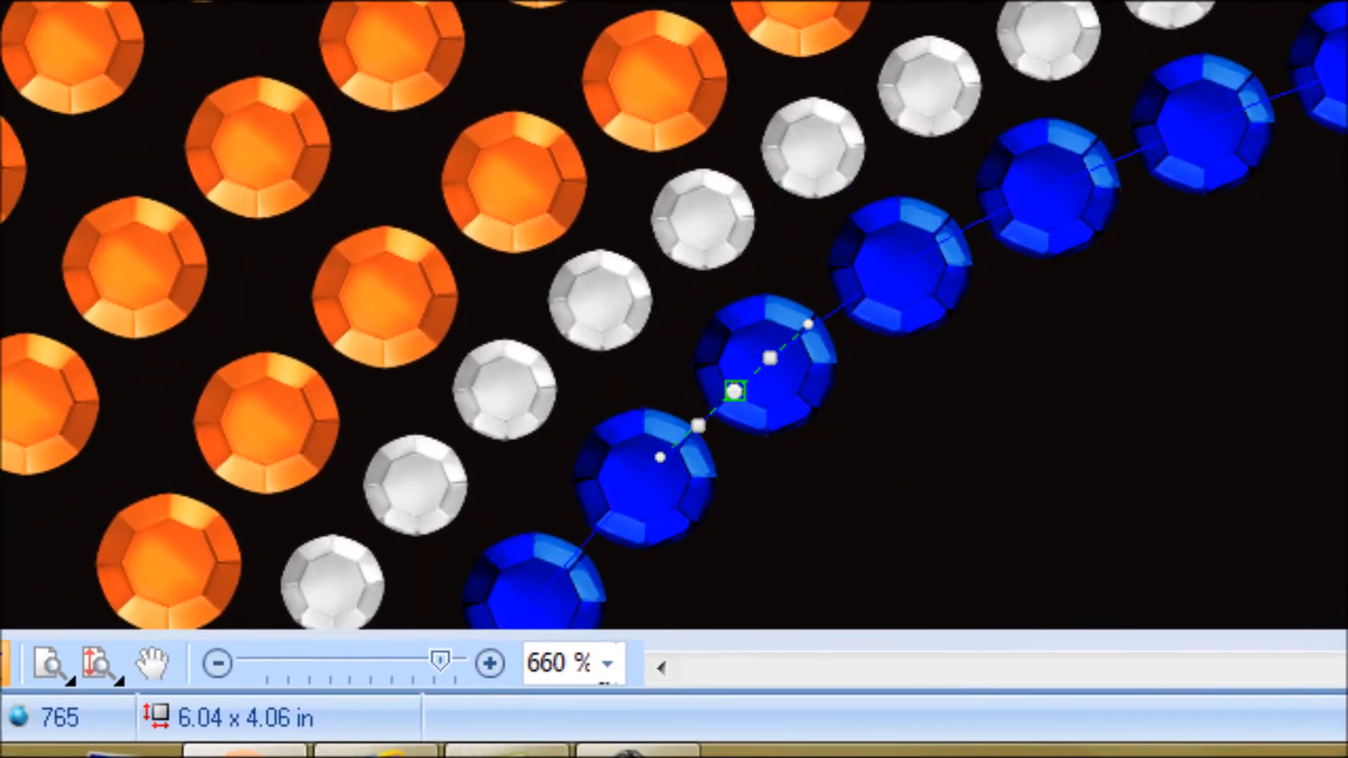
Farther down the left inner curve, shift the white path's node slightly toward the blue outline and the blue node slightly toward the white path
scroll(674, 316, "down", 2)
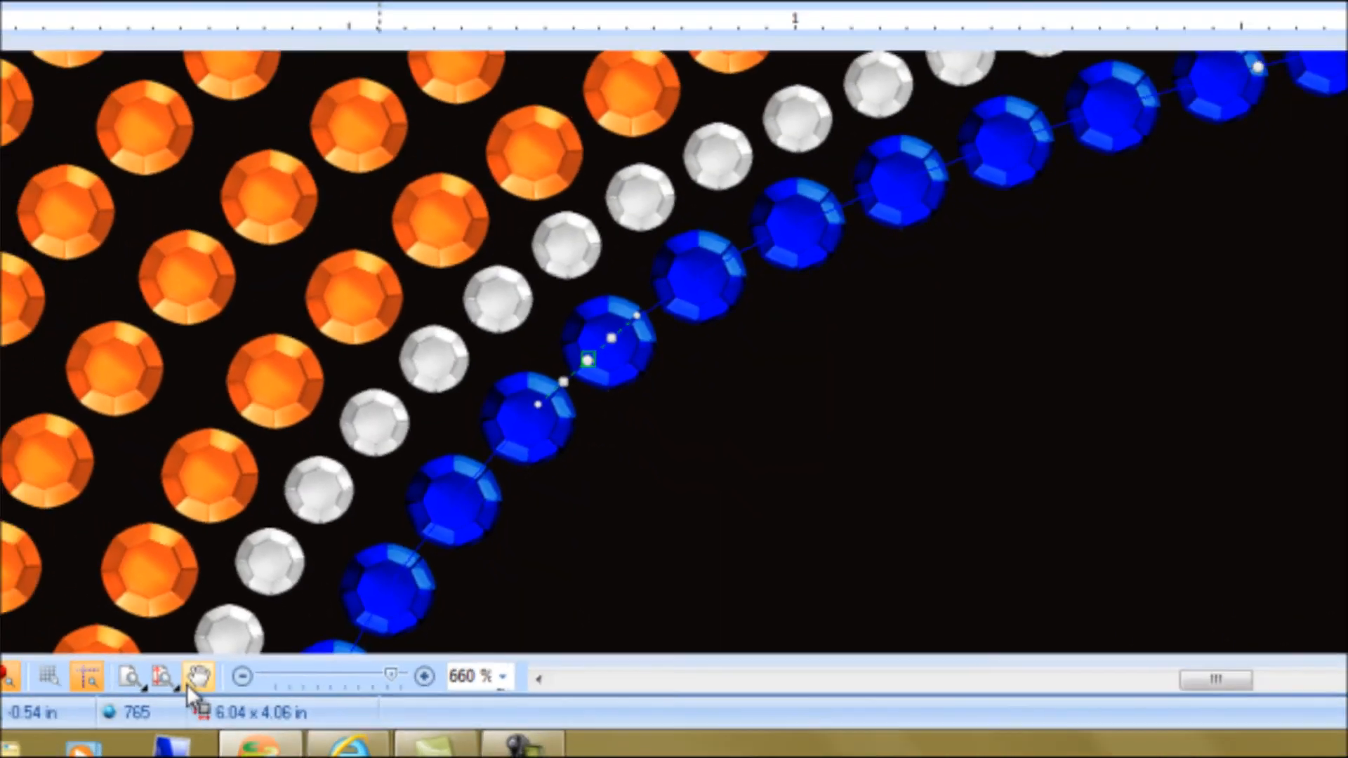
left_click(152, 665)
left_click_drag(429, 541, 667, 292)
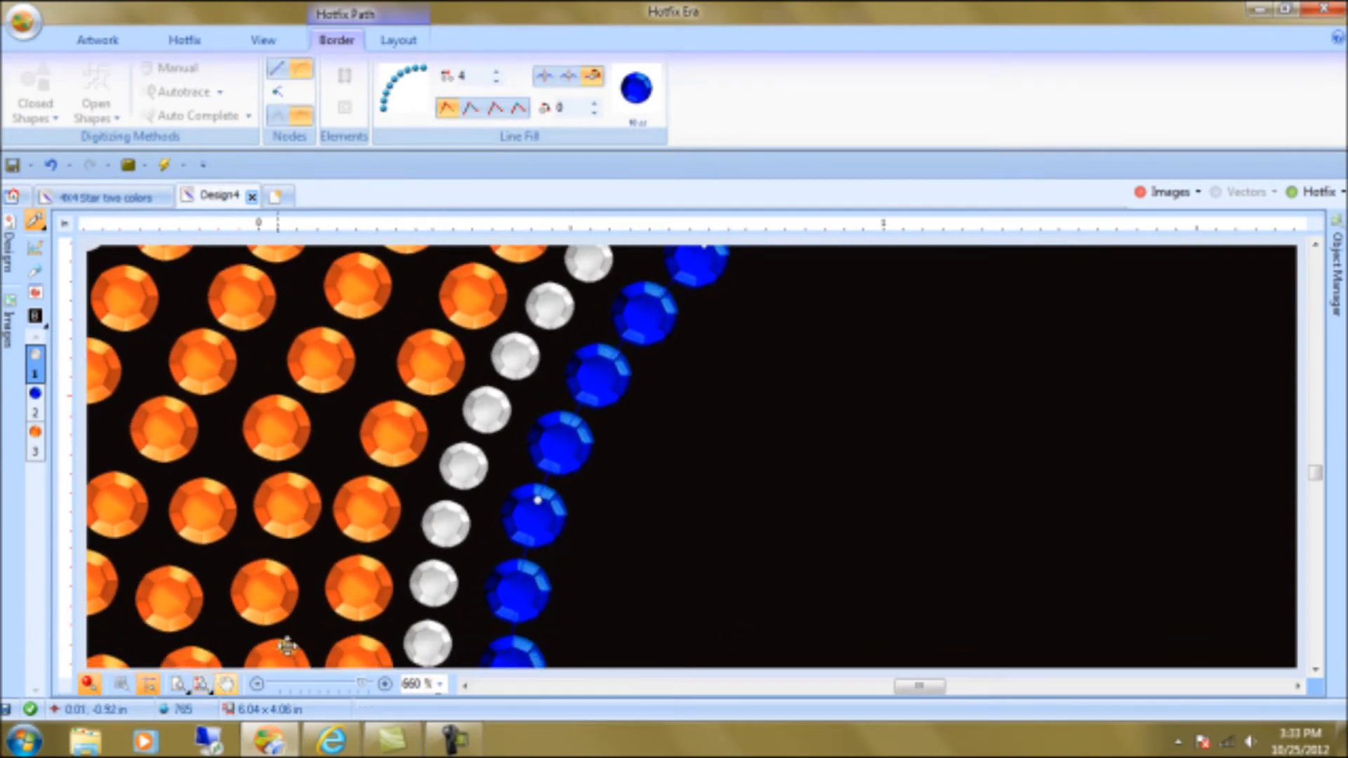
left_click(493, 419)
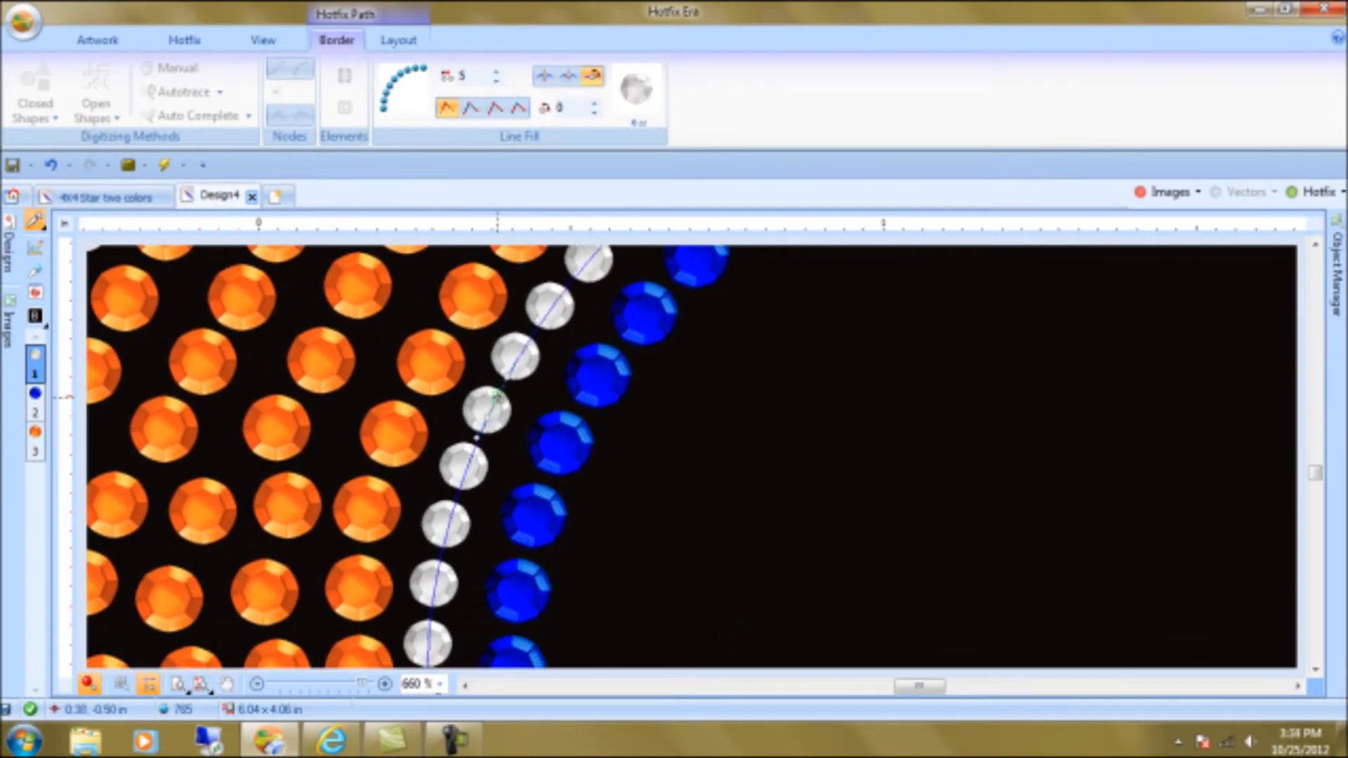
left_click(567, 455)
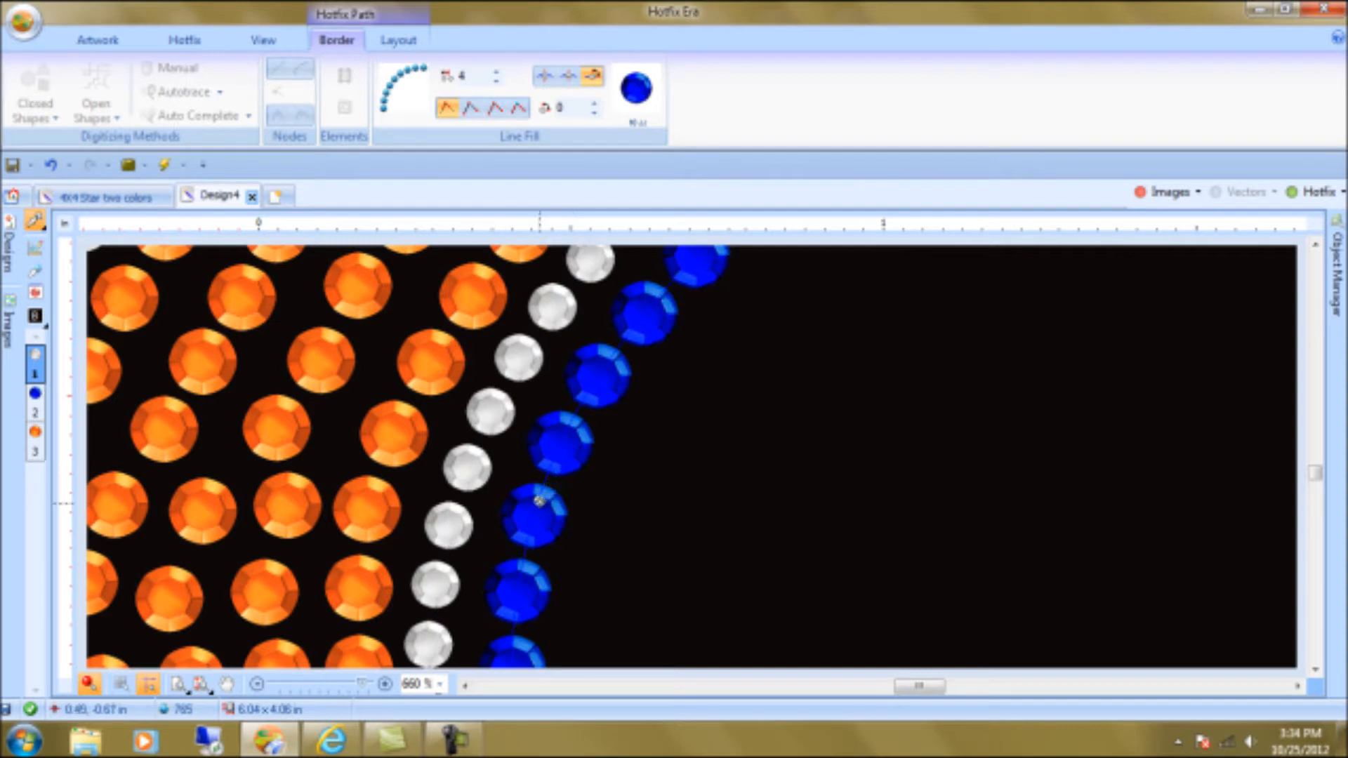
left_click(532, 503)
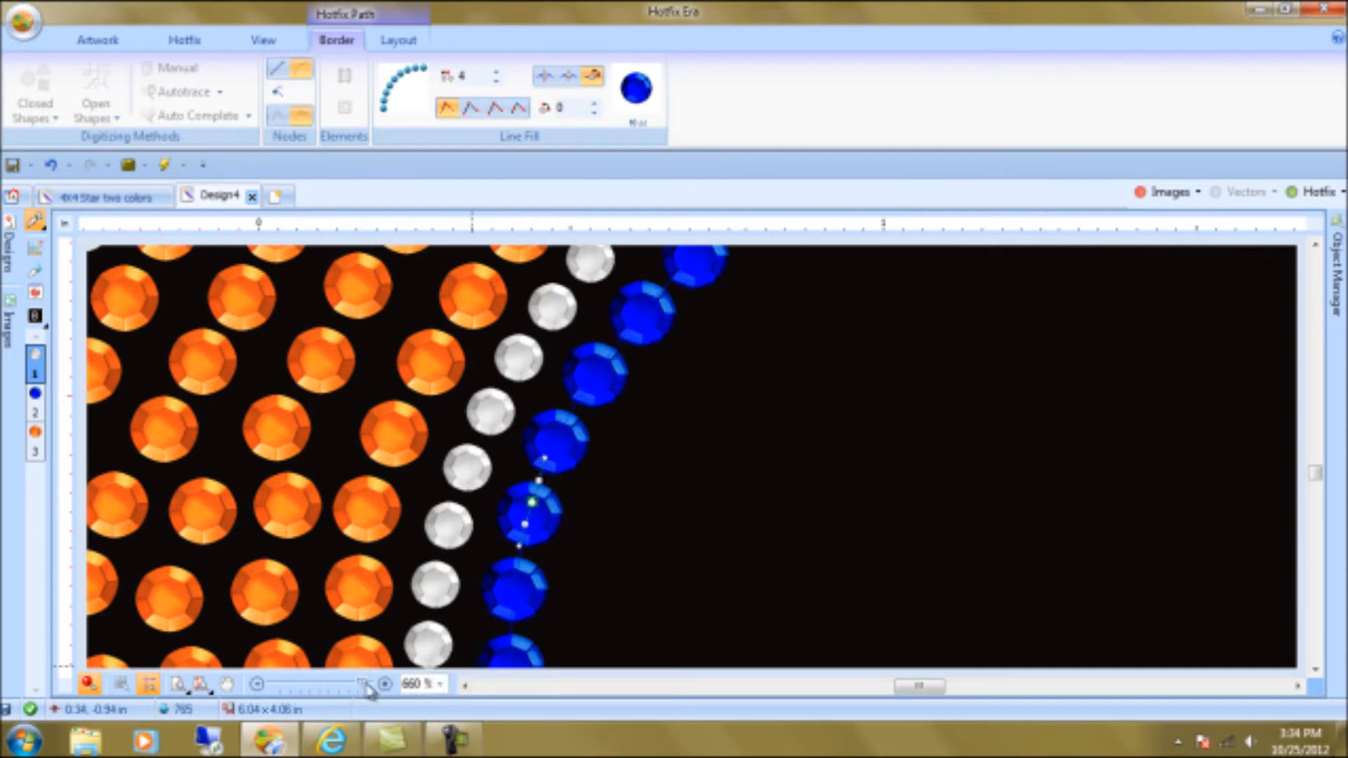
Add a node to the white path on the lower-left inner curve, and shift it and the next node down toward the blue outline
left_click(226, 684)
left_click_drag(430, 576, 419, 242)
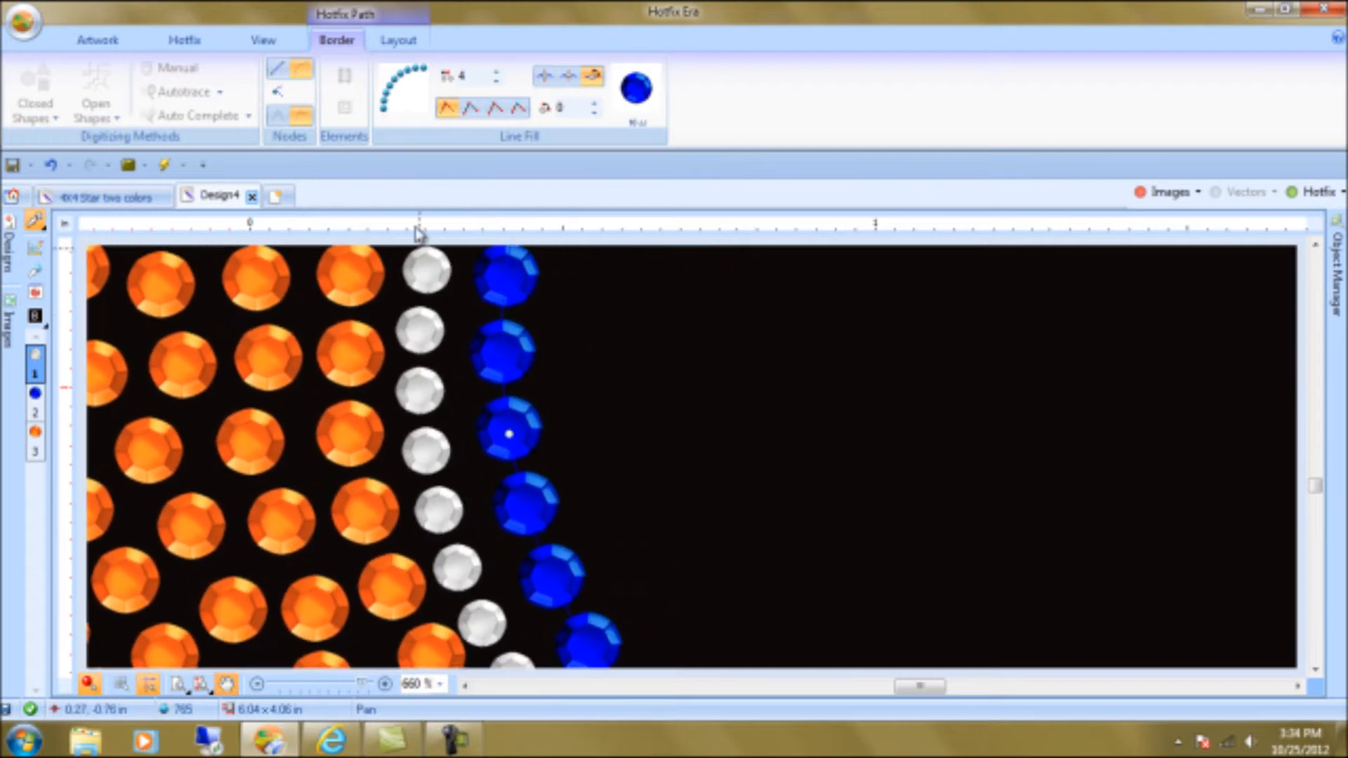
left_click_drag(460, 528, 381, 404)
left_click(235, 687)
left_click(429, 527)
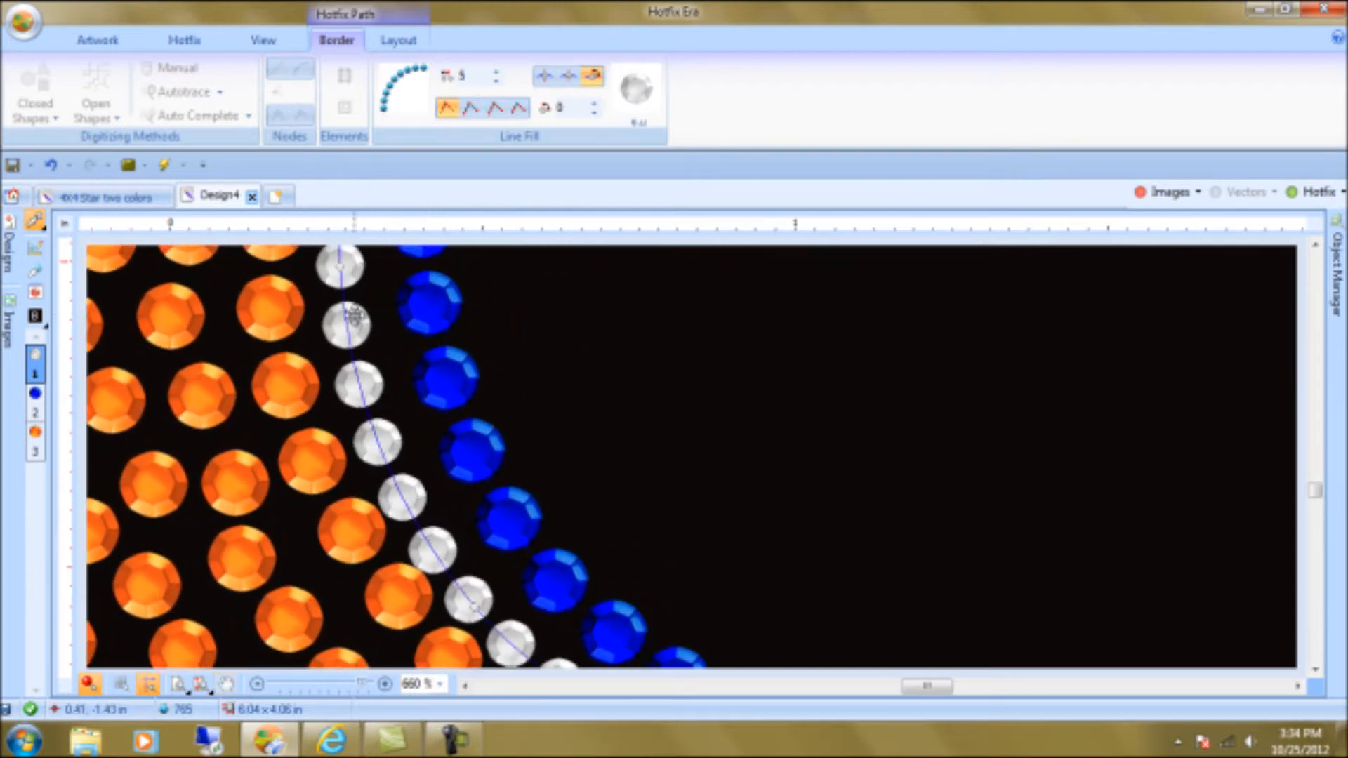
right_click(340, 267)
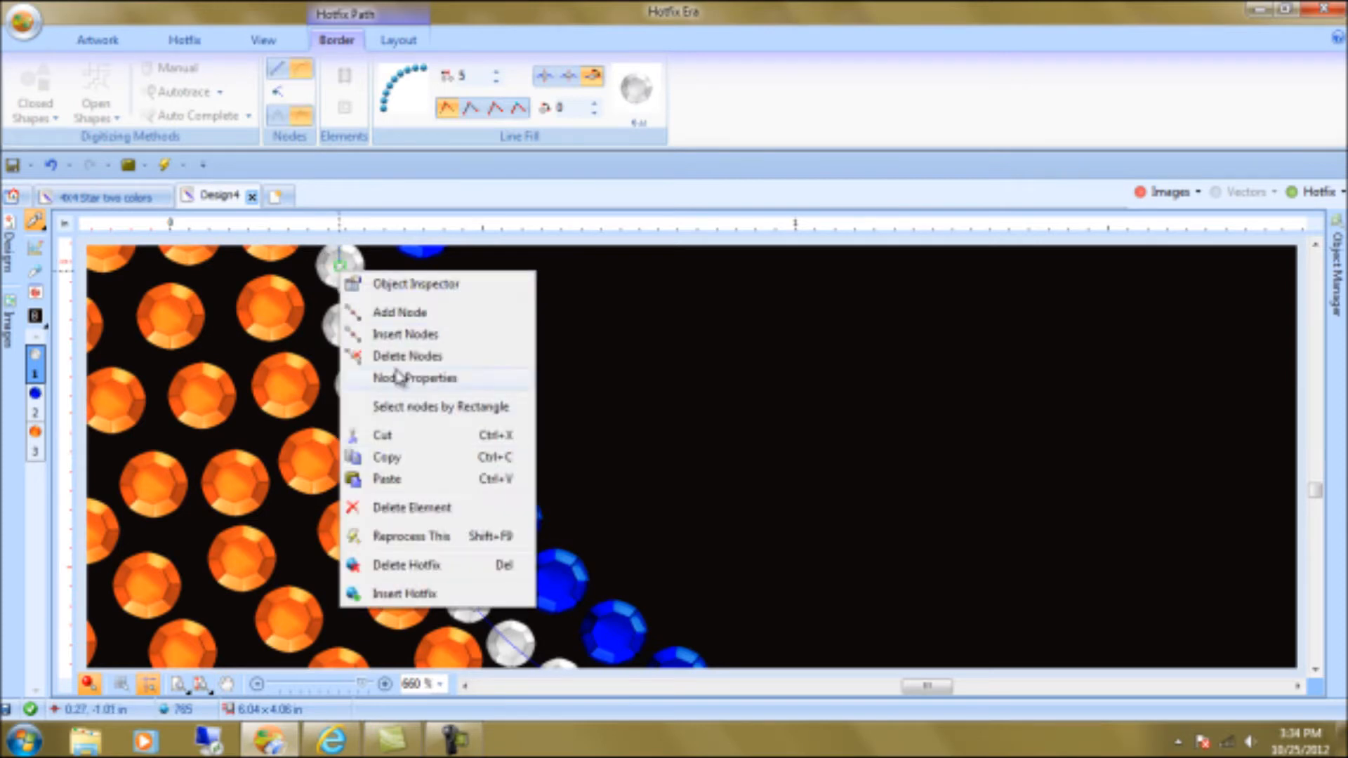
left_click(412, 310)
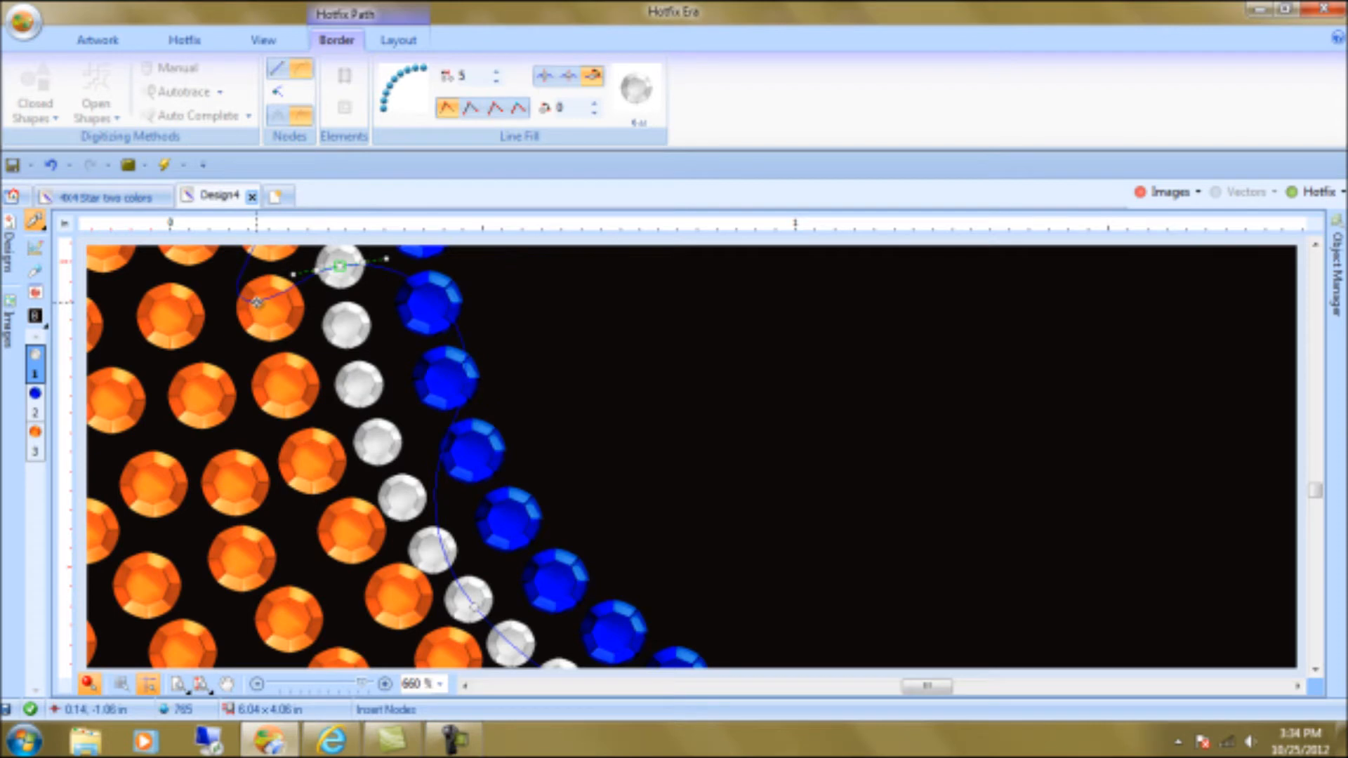
left_click(372, 390)
left_click_drag(372, 390, 403, 477)
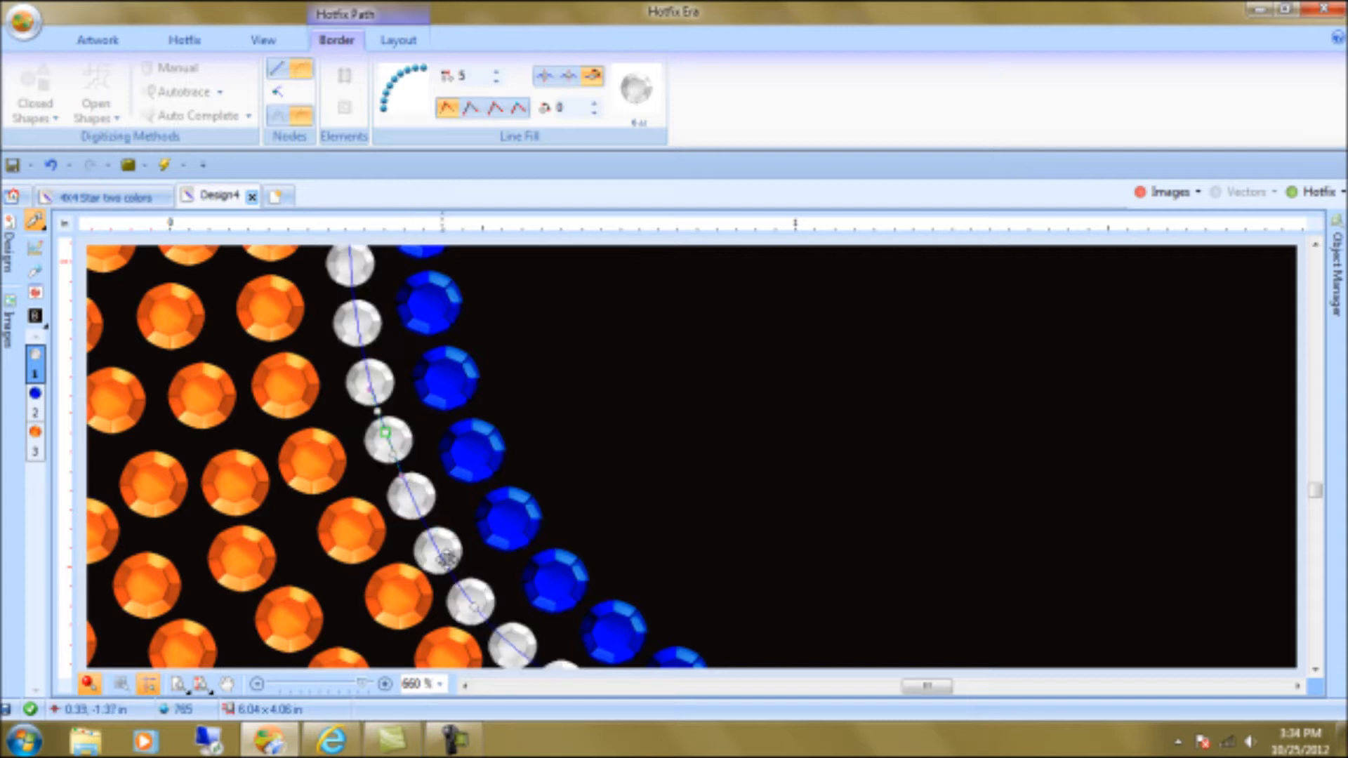
left_click_drag(478, 606, 495, 604)
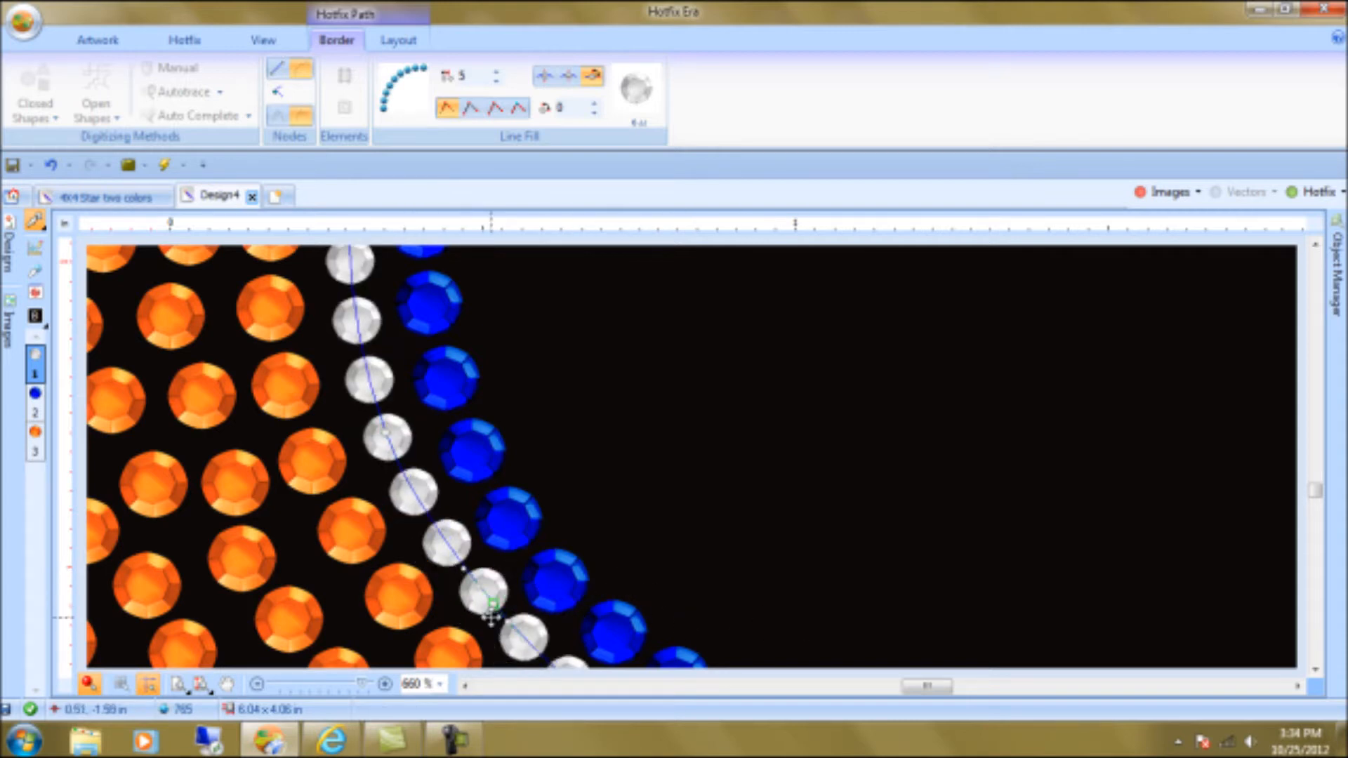
left_click_drag(495, 605, 499, 616)
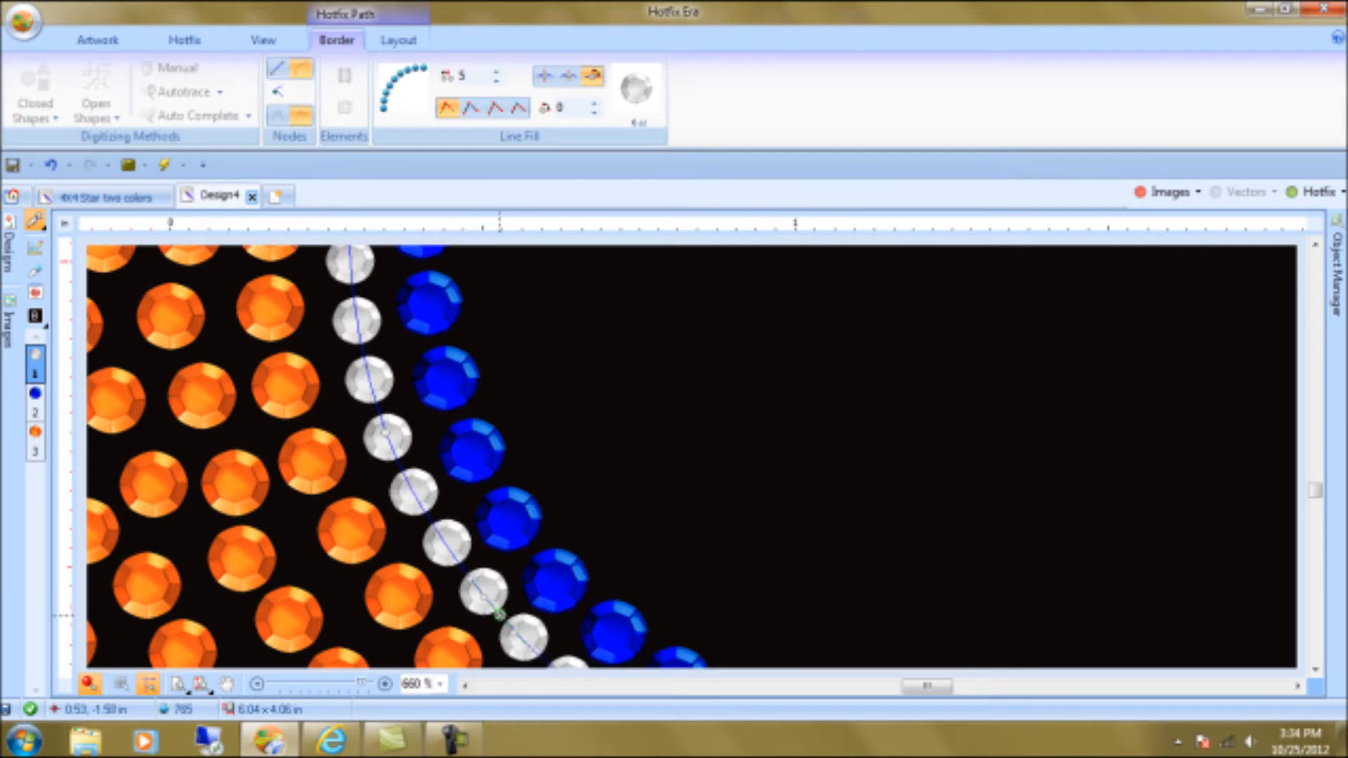
Along the bottom of the inner curve, raise the blue outline's nodes on both sides of the lowest point away from the white path
left_click_drag(1316, 492, 1317, 510)
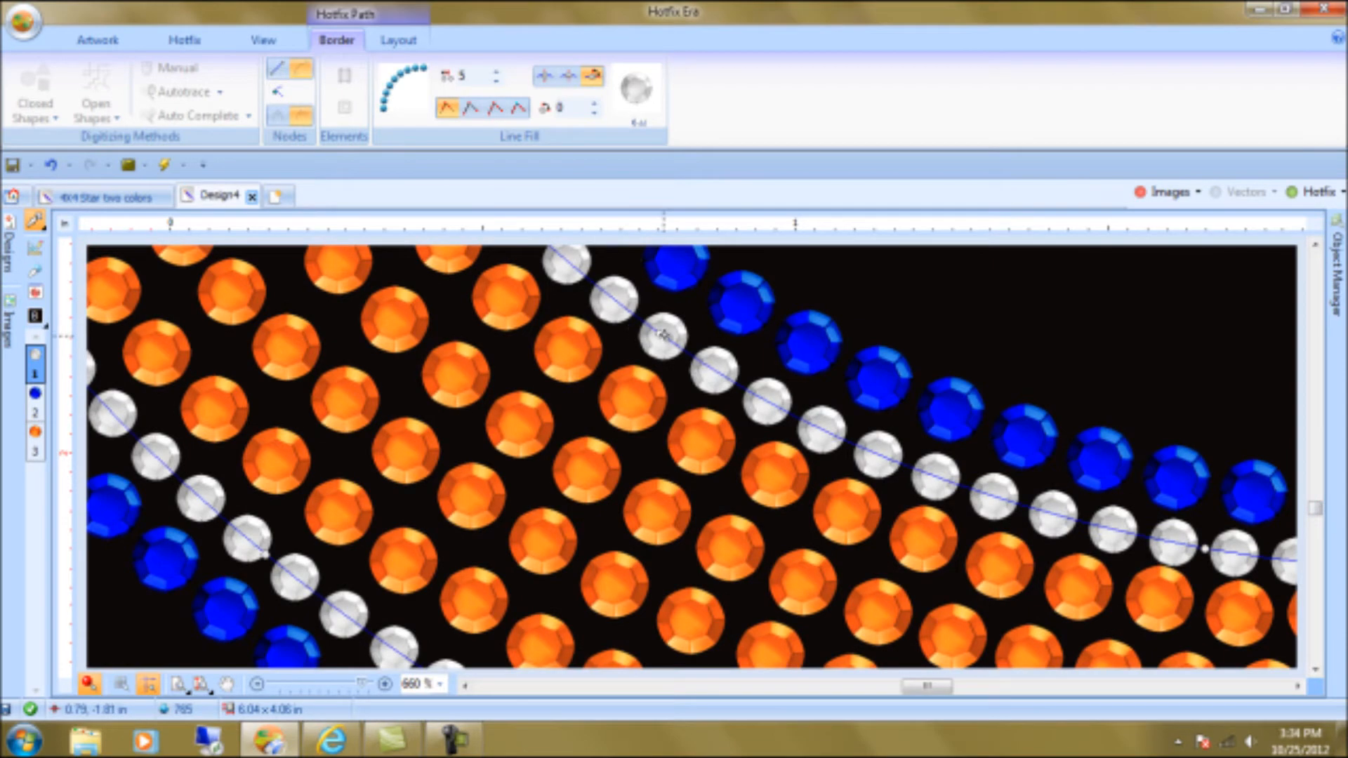
left_click(662, 335)
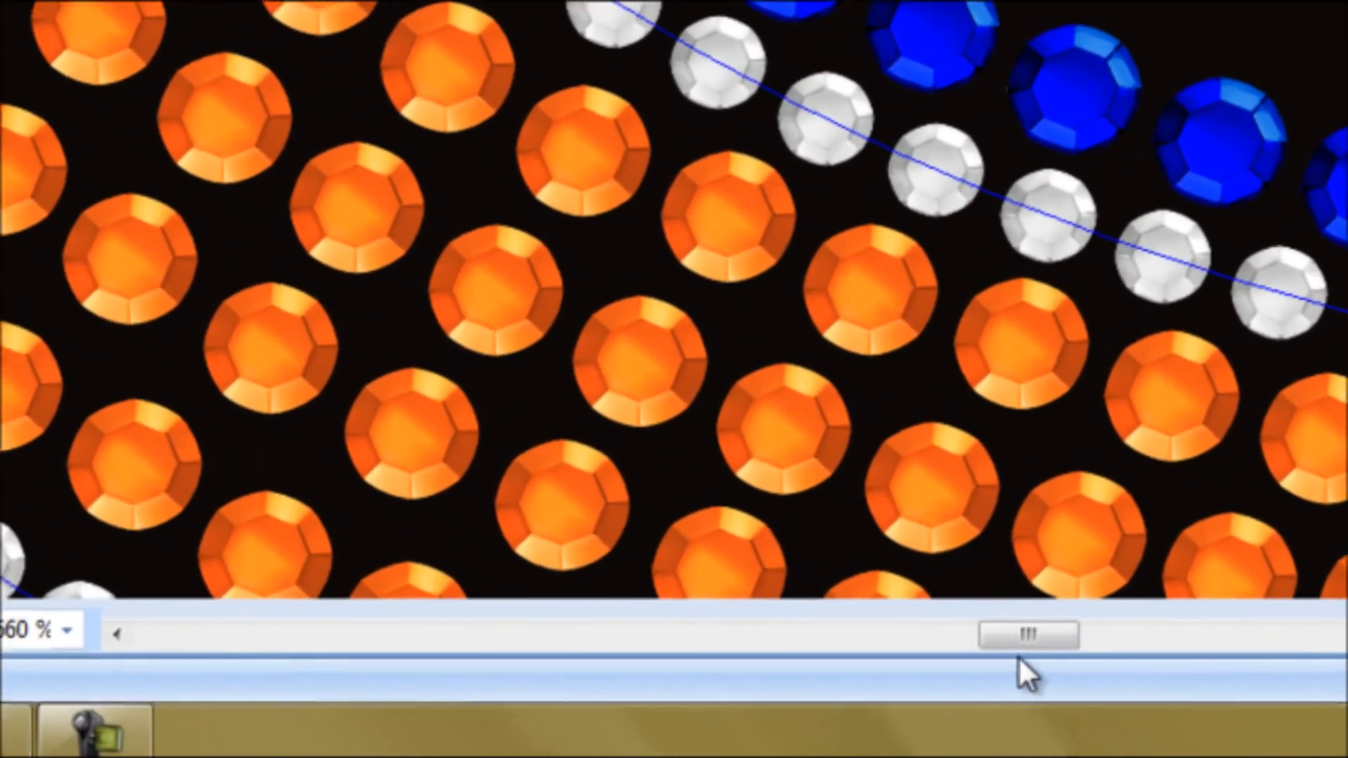
left_click_drag(1018, 656, 1212, 618)
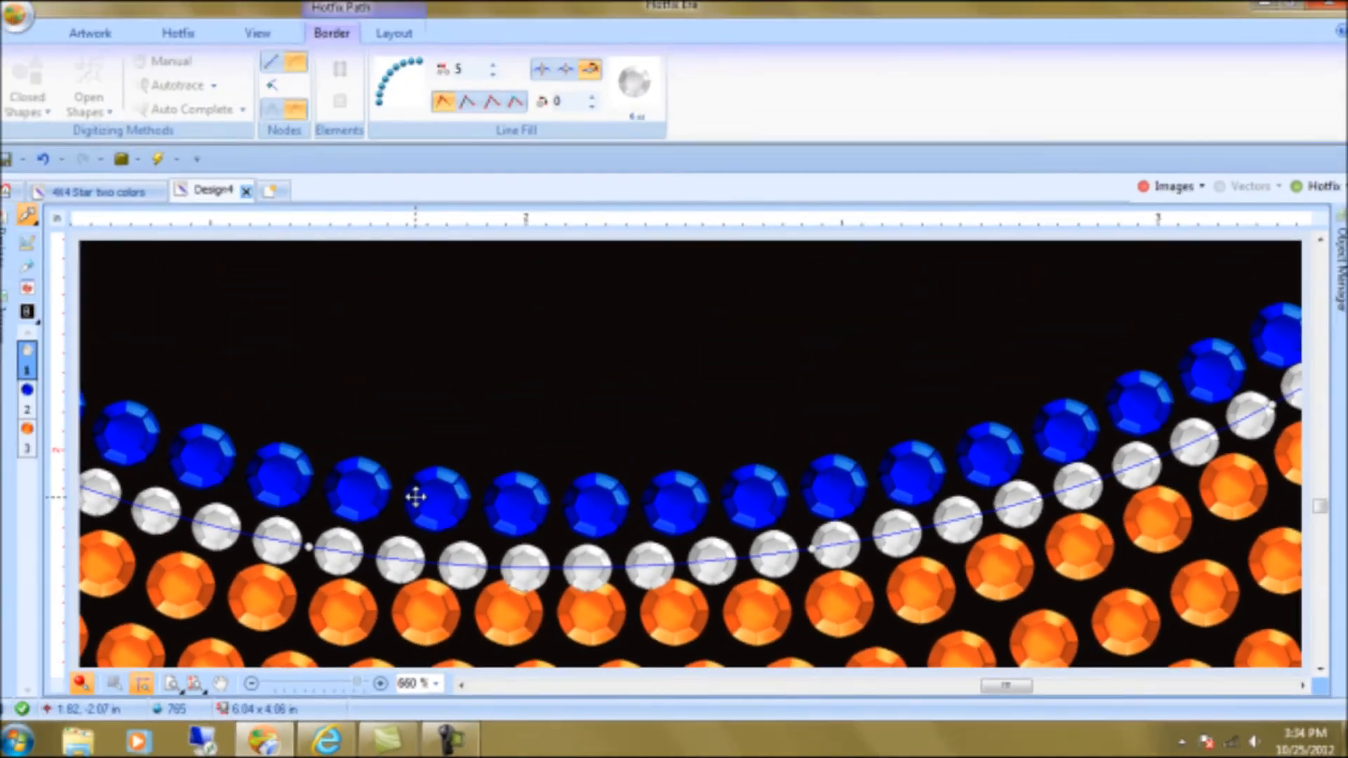
left_click(173, 337)
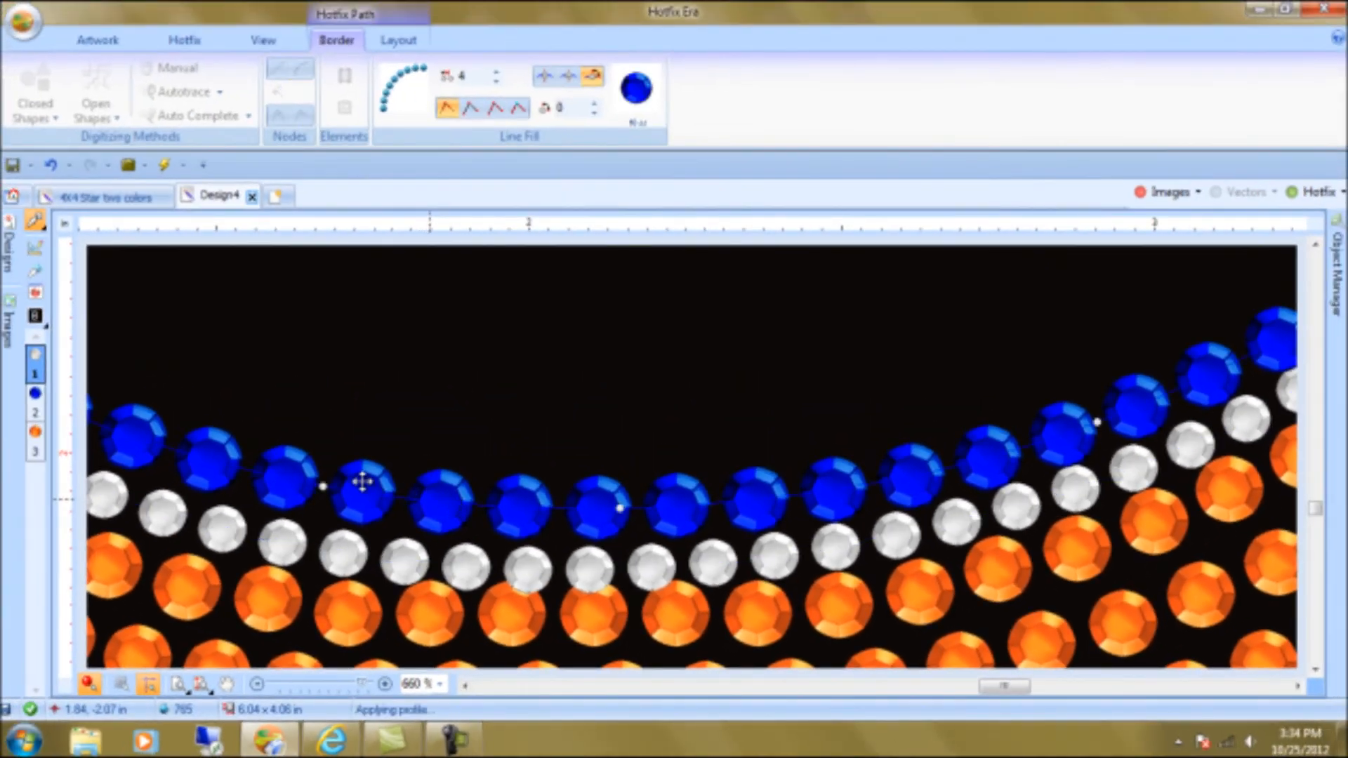
left_click_drag(324, 485, 326, 477)
left_click(1092, 415)
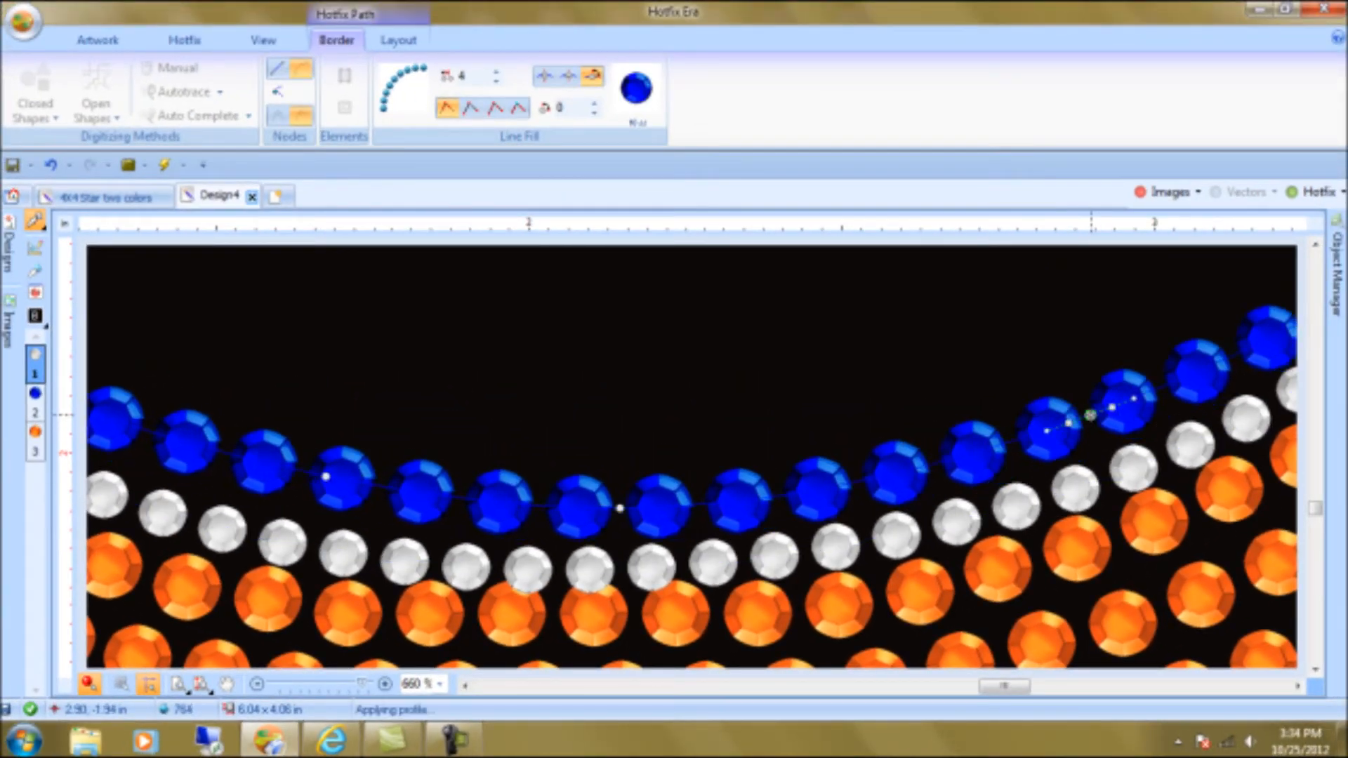
Add a node to the blue outline on the curve's right-hand rise, and raise the outline's lowest node slightly away from the white path
right_click(1090, 415)
left_click(1179, 141)
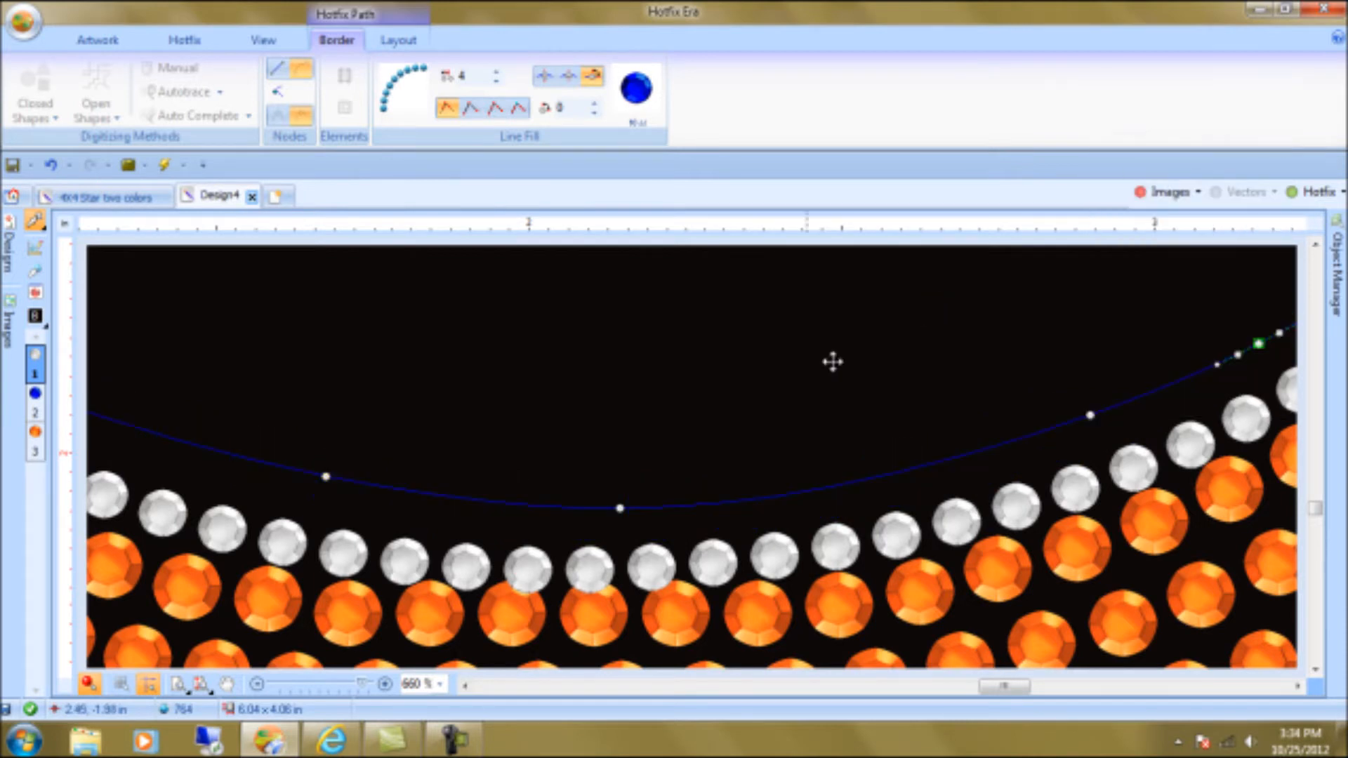
left_click_drag(622, 510, 626, 499)
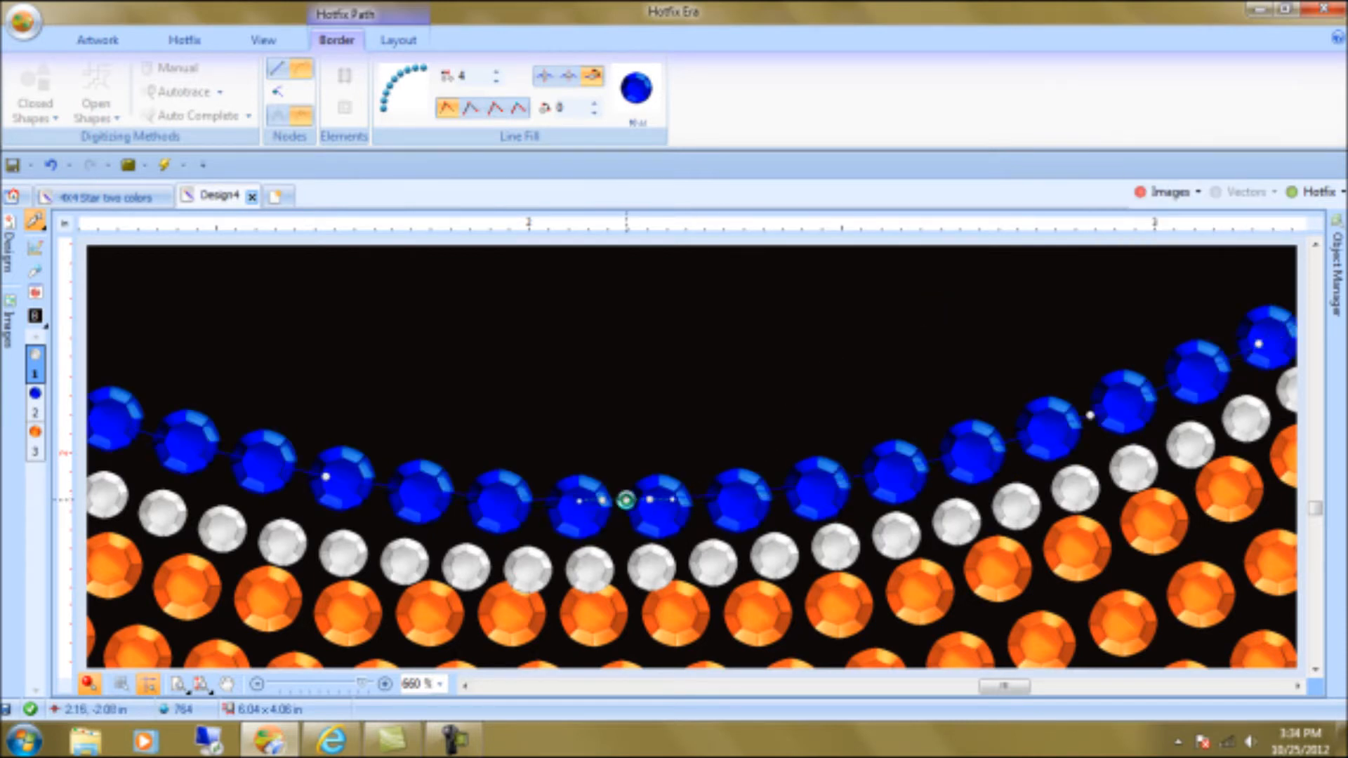
Nudge the white path's node just right of the inner curve's lowest point slightly toward the blue outline
left_click(719, 575)
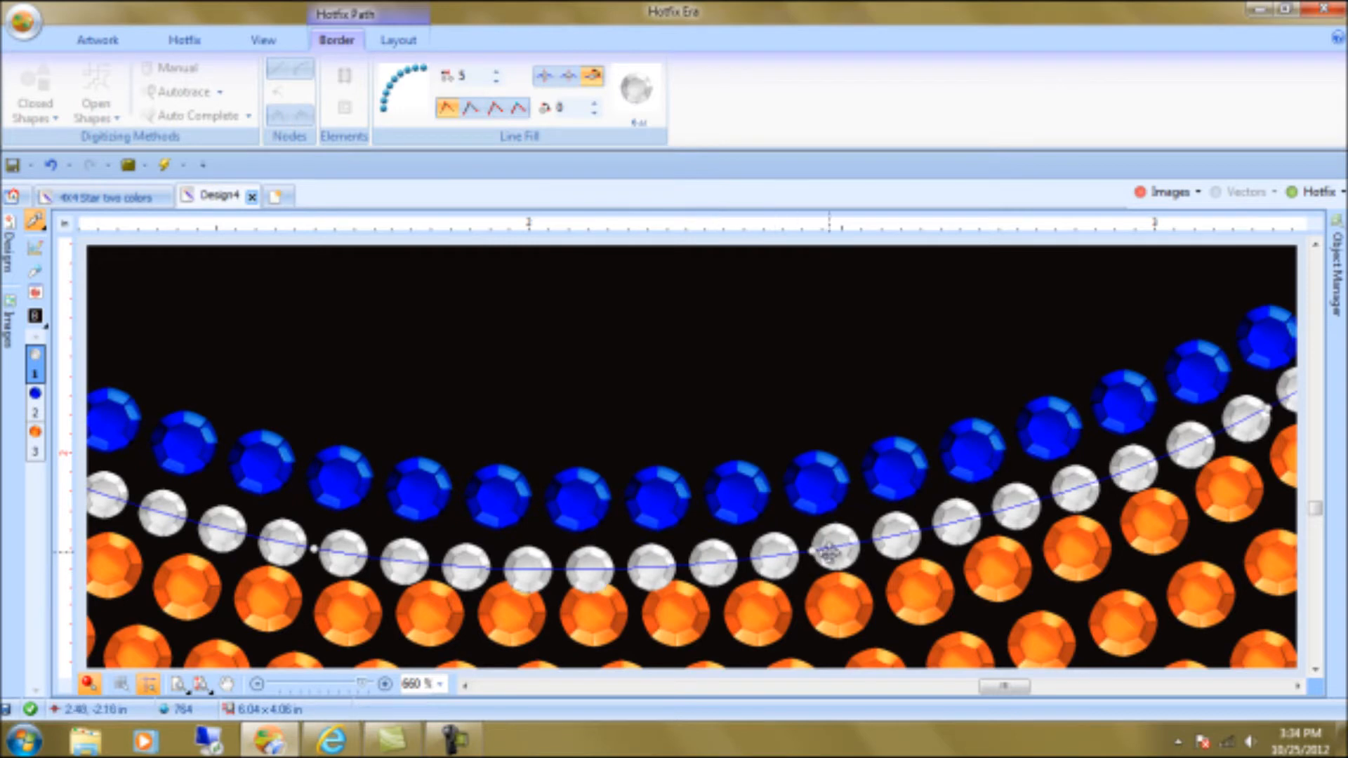
left_click_drag(813, 549, 812, 548)
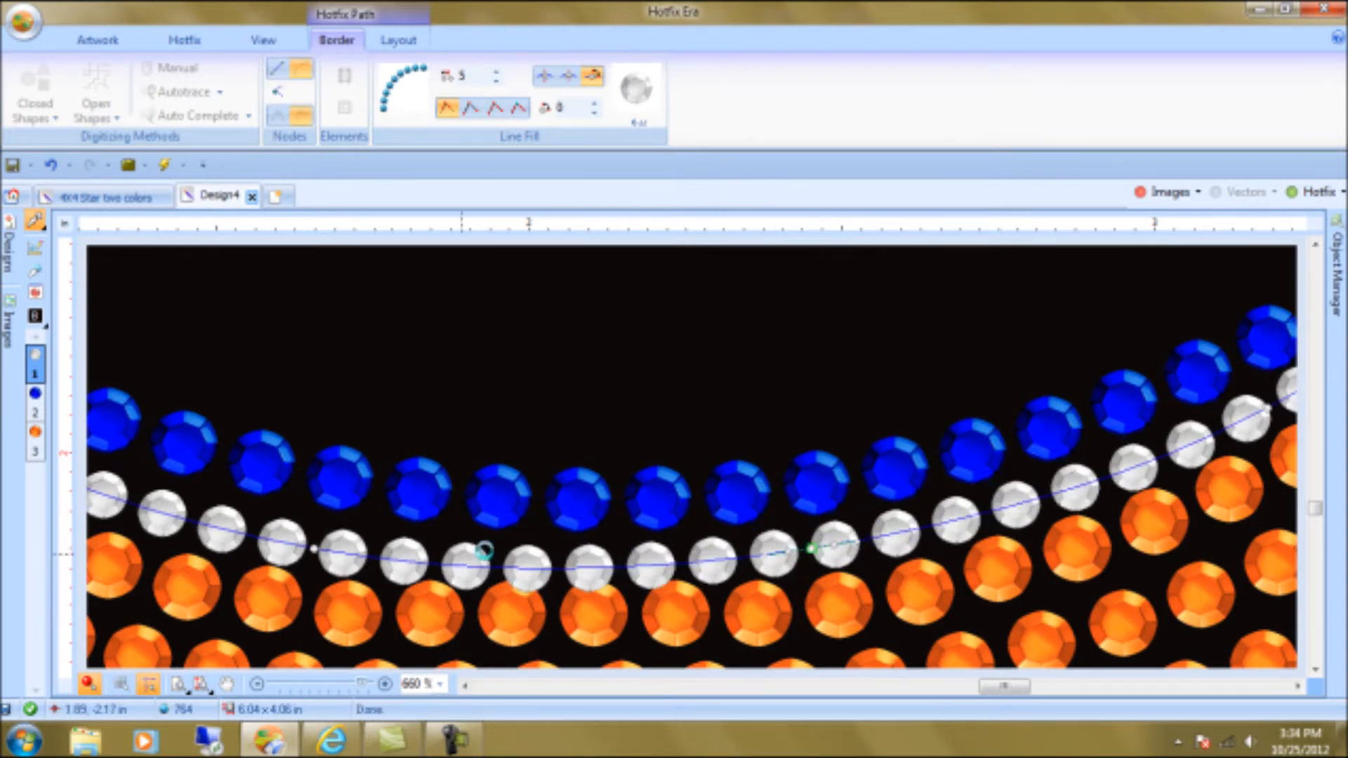
Raise the white path's nodes along the bottom of the C's inner curve, away from the orange stones
left_click_drag(316, 547, 321, 539)
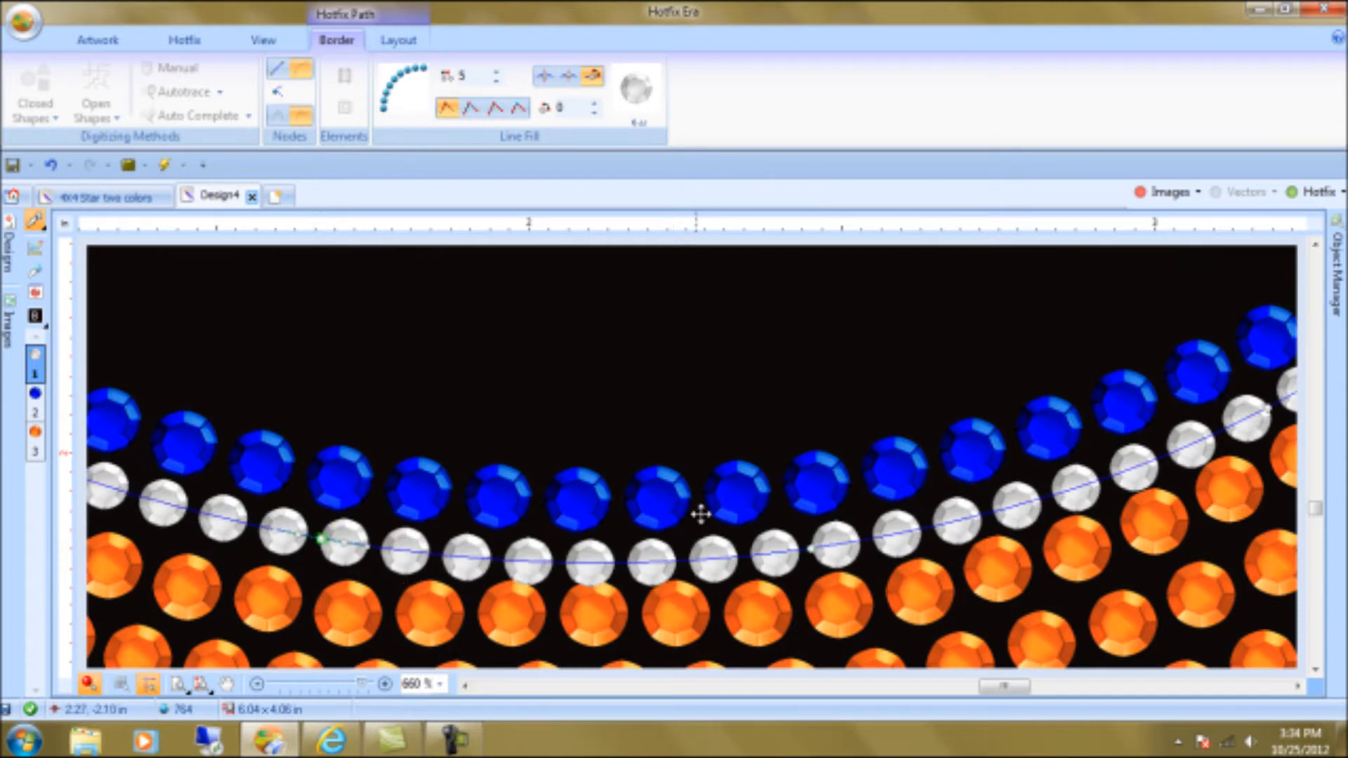
left_click(671, 507)
left_click(628, 498)
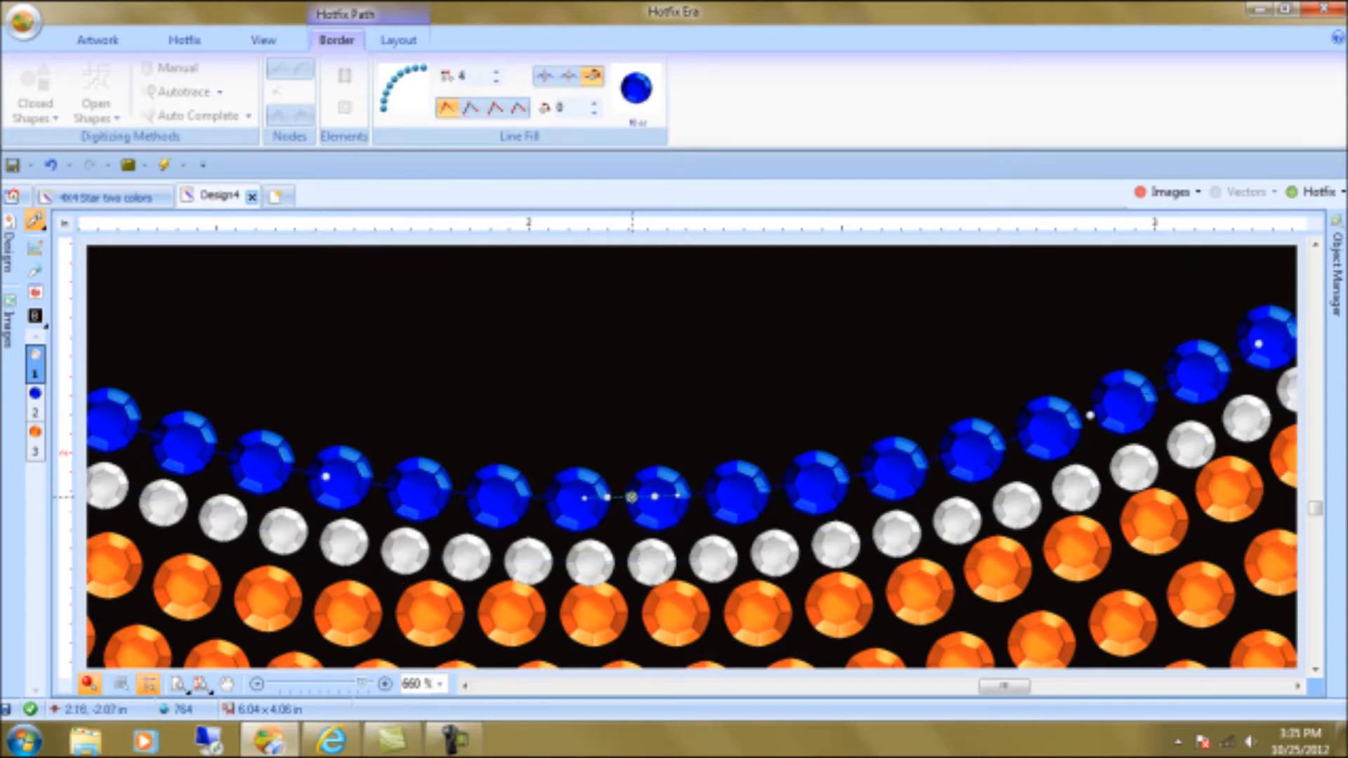
left_click(681, 561)
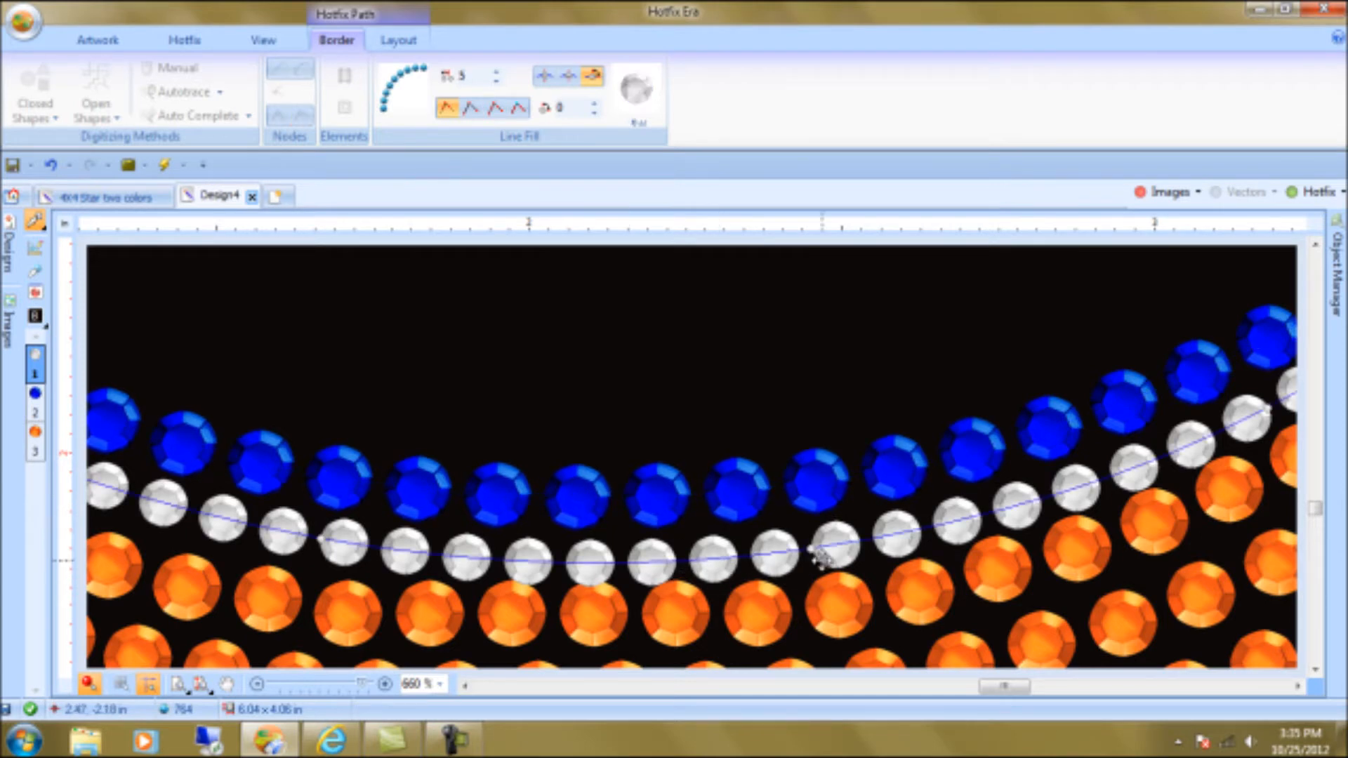
left_click(814, 544)
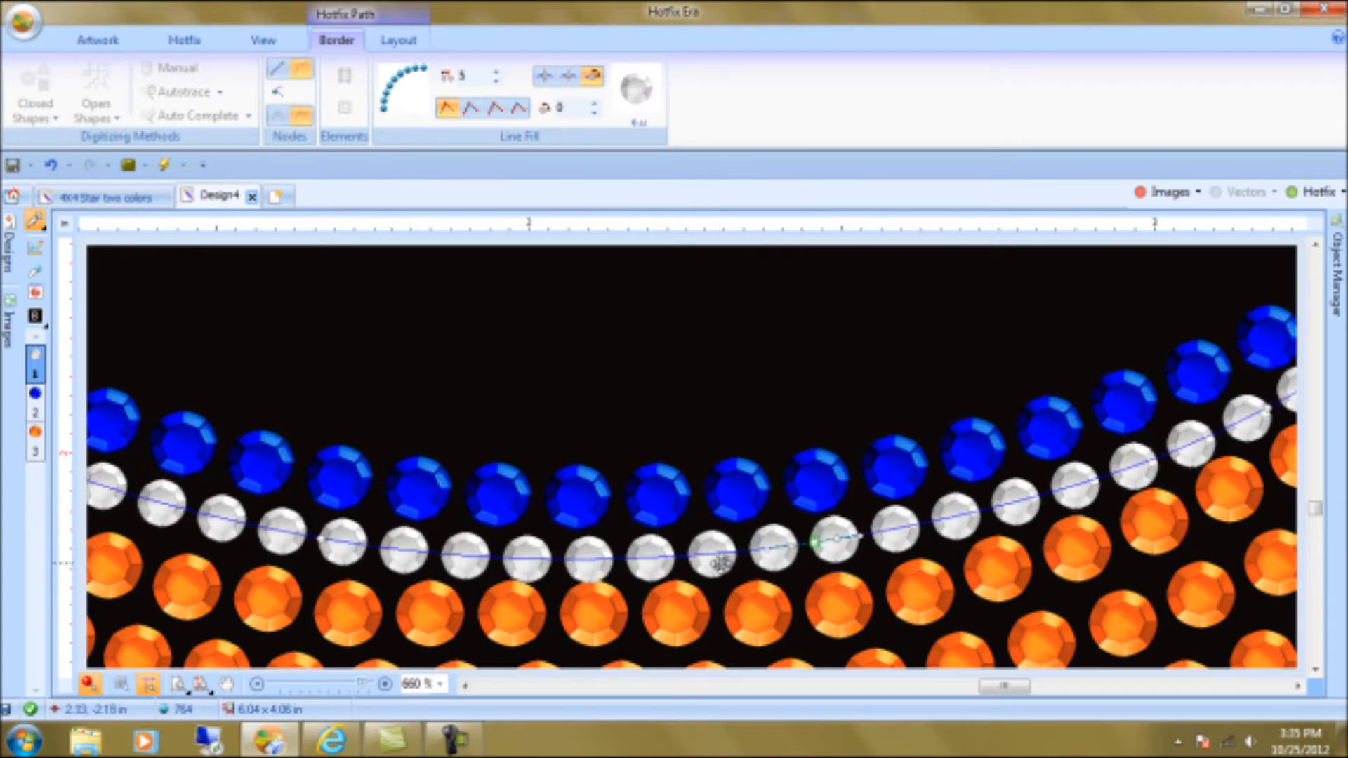
Raise the blue path's nodes along the bottom of the inner curve to widen the gap to the white row
left_click(593, 500)
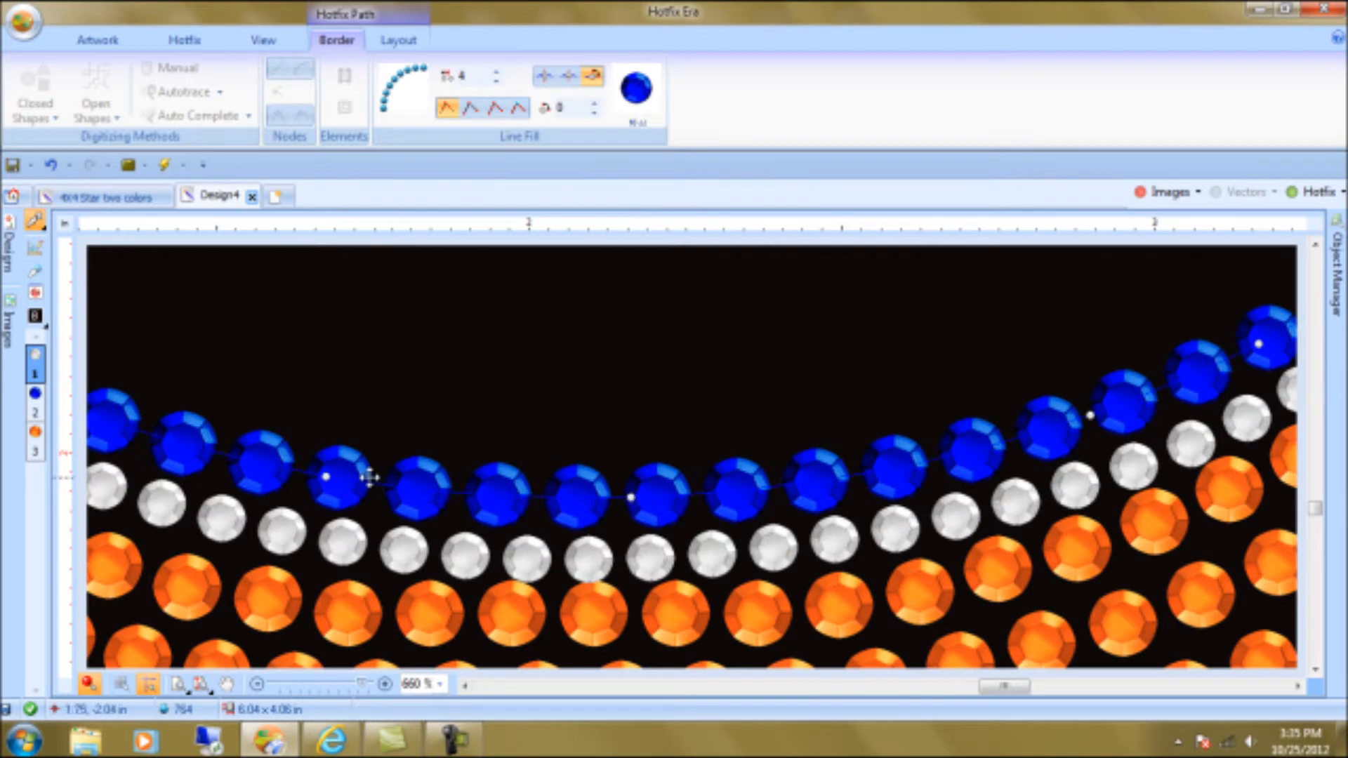
left_click(324, 477)
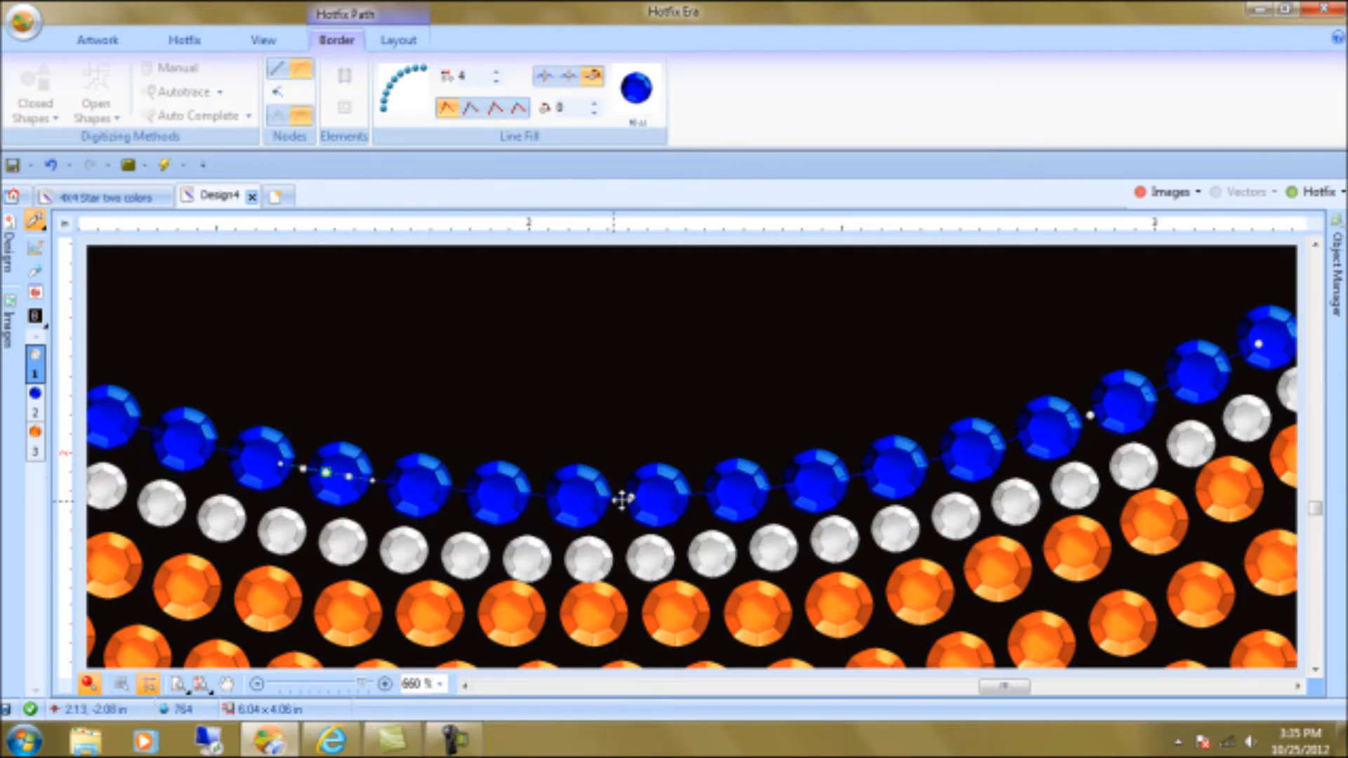
left_click(632, 497)
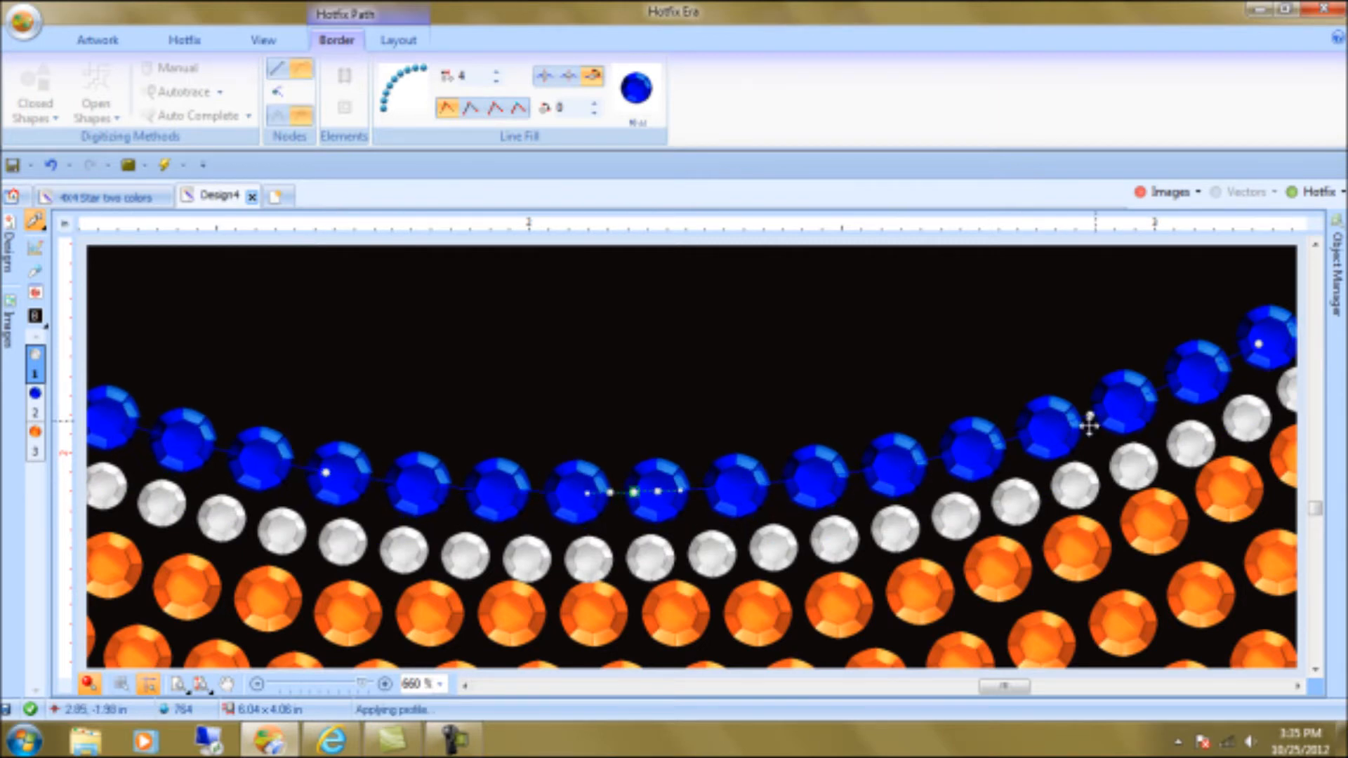
left_click_drag(1090, 413, 1087, 405)
Slide the white path's node further up the right side of the inner curve and insert an extra node beside it
left_click(648, 568)
left_click_drag(813, 546, 805, 542)
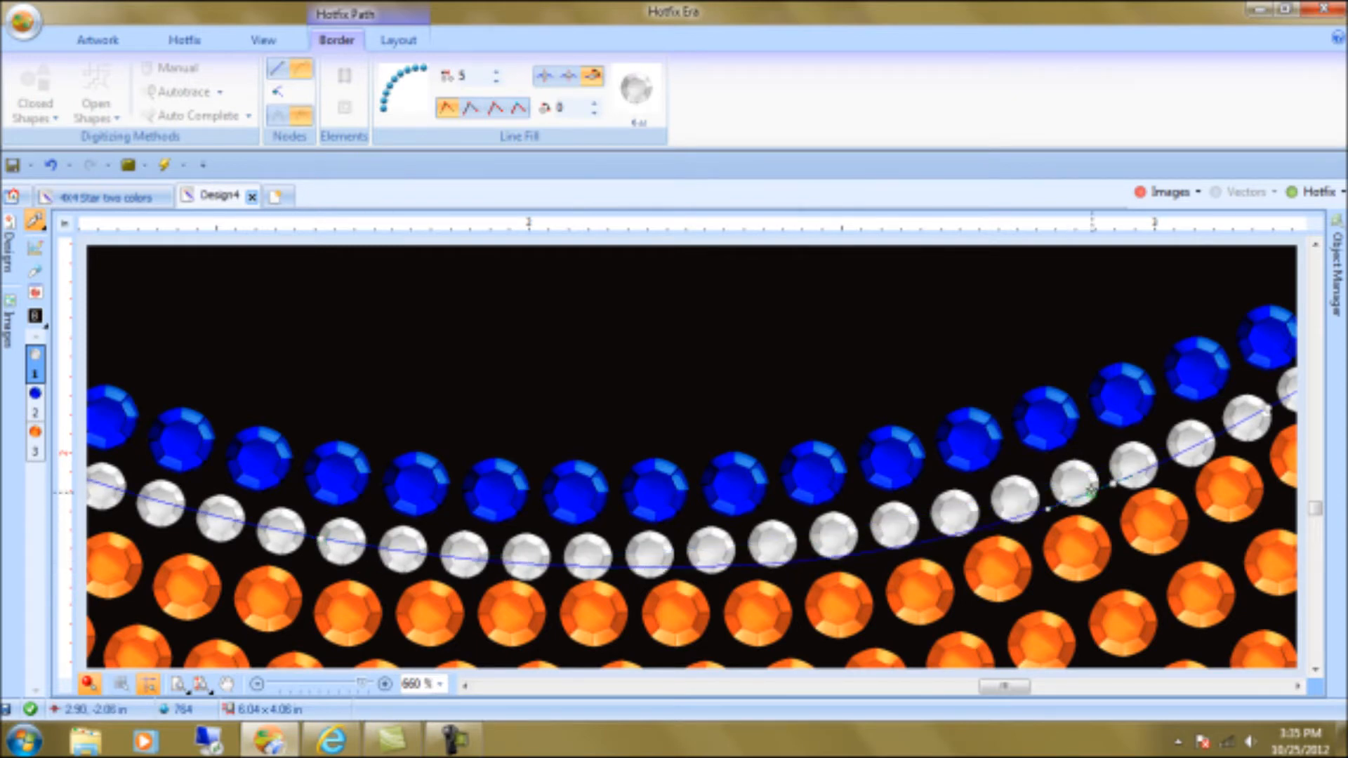
right_click(1088, 478)
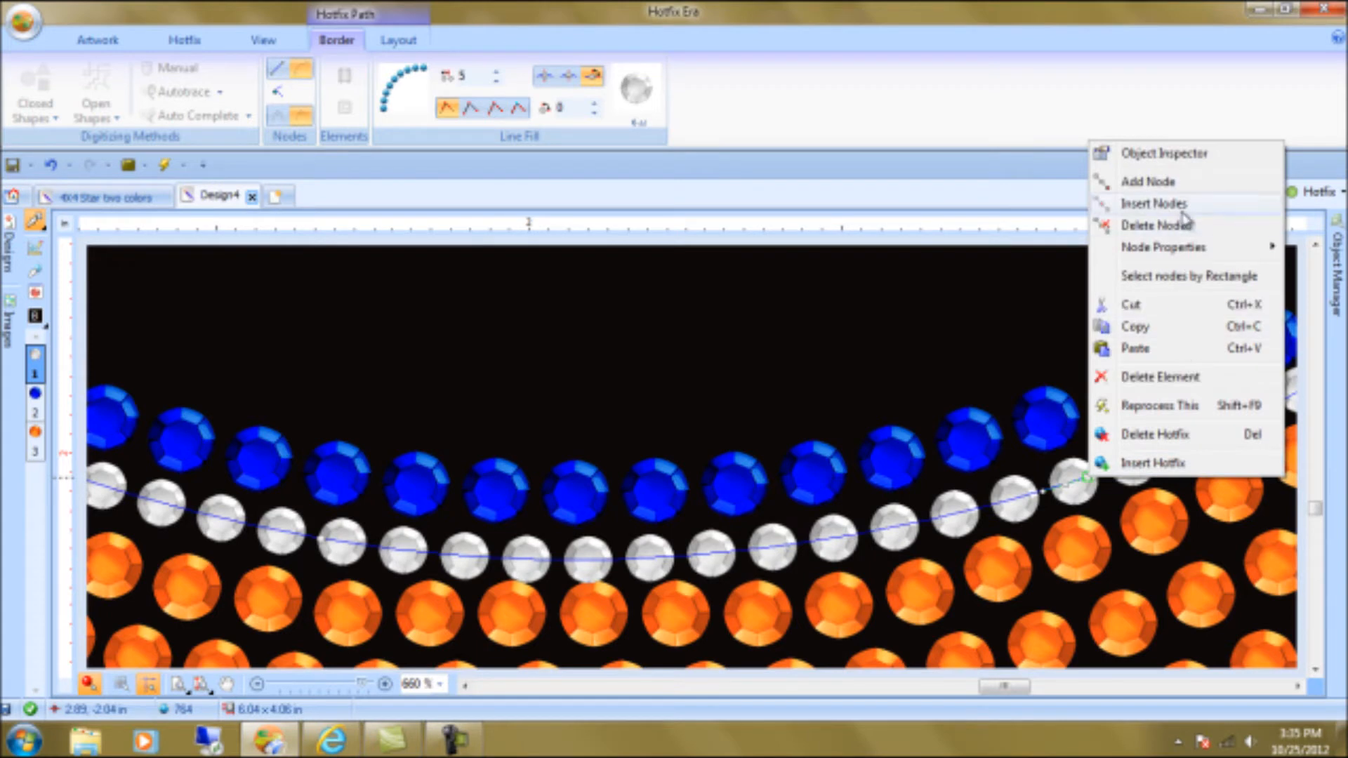
left_click(1179, 209)
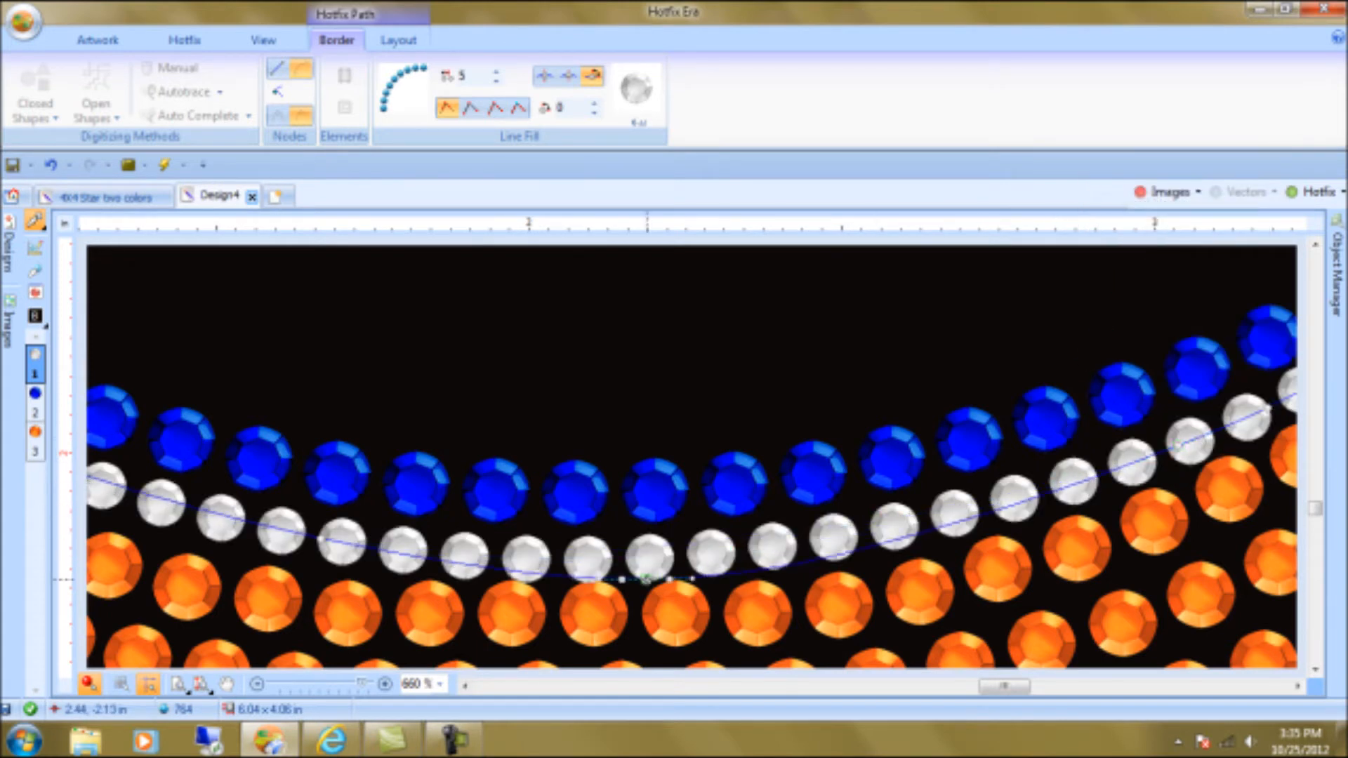
Place the inserted white node at the inner curve's lowest point and move its right-hand neighbour further up the curve
left_click(592, 556)
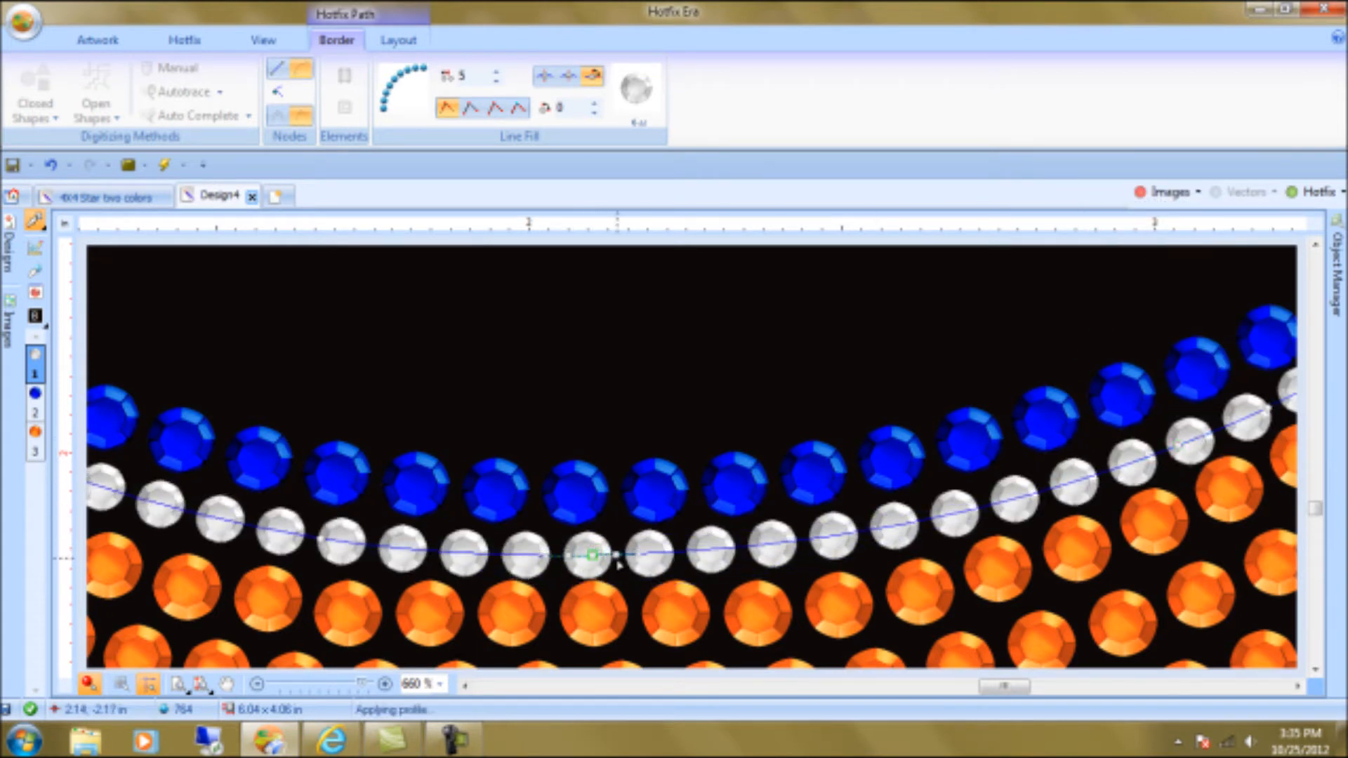
left_click_drag(593, 555, 597, 553)
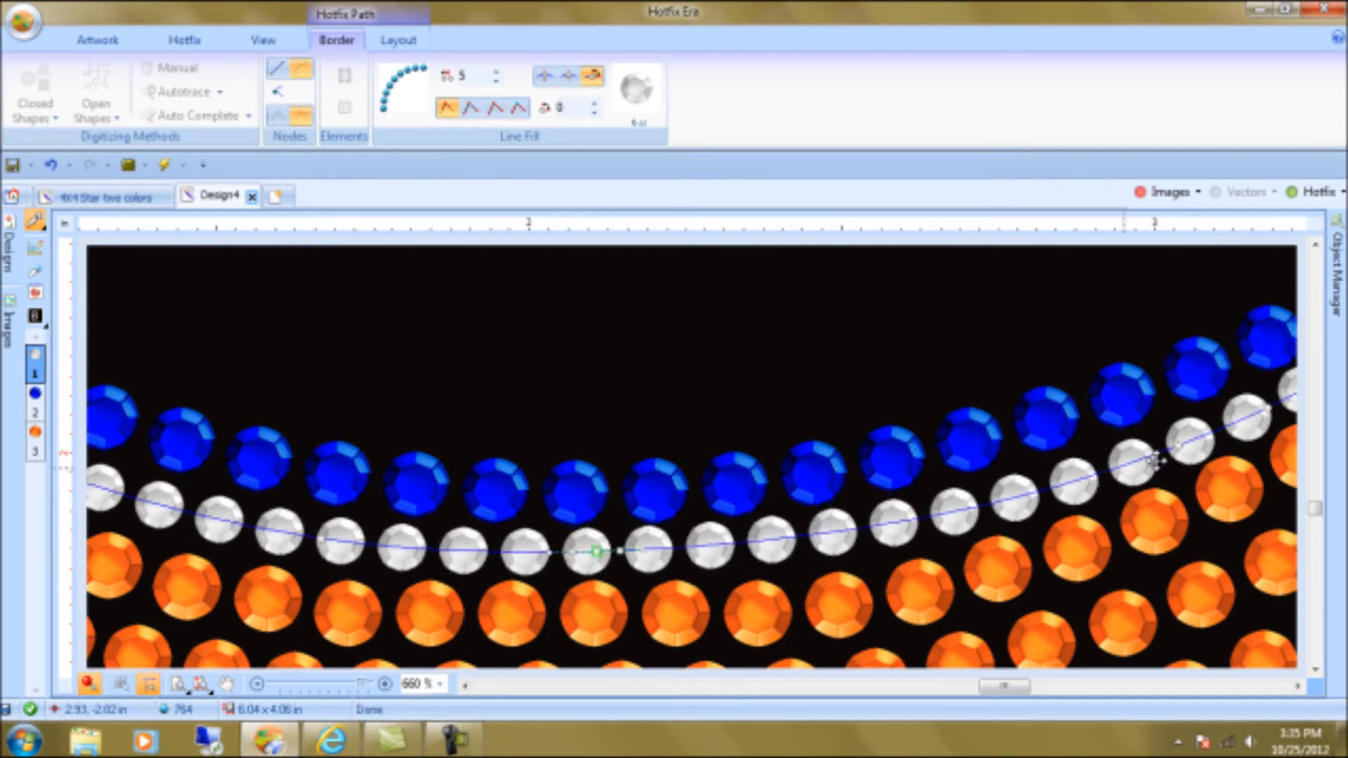
left_click(1173, 446)
Shift the blue path's nodes on the rising inner curve of the lower arm away from the white row
left_click_drag(1005, 695, 1063, 693)
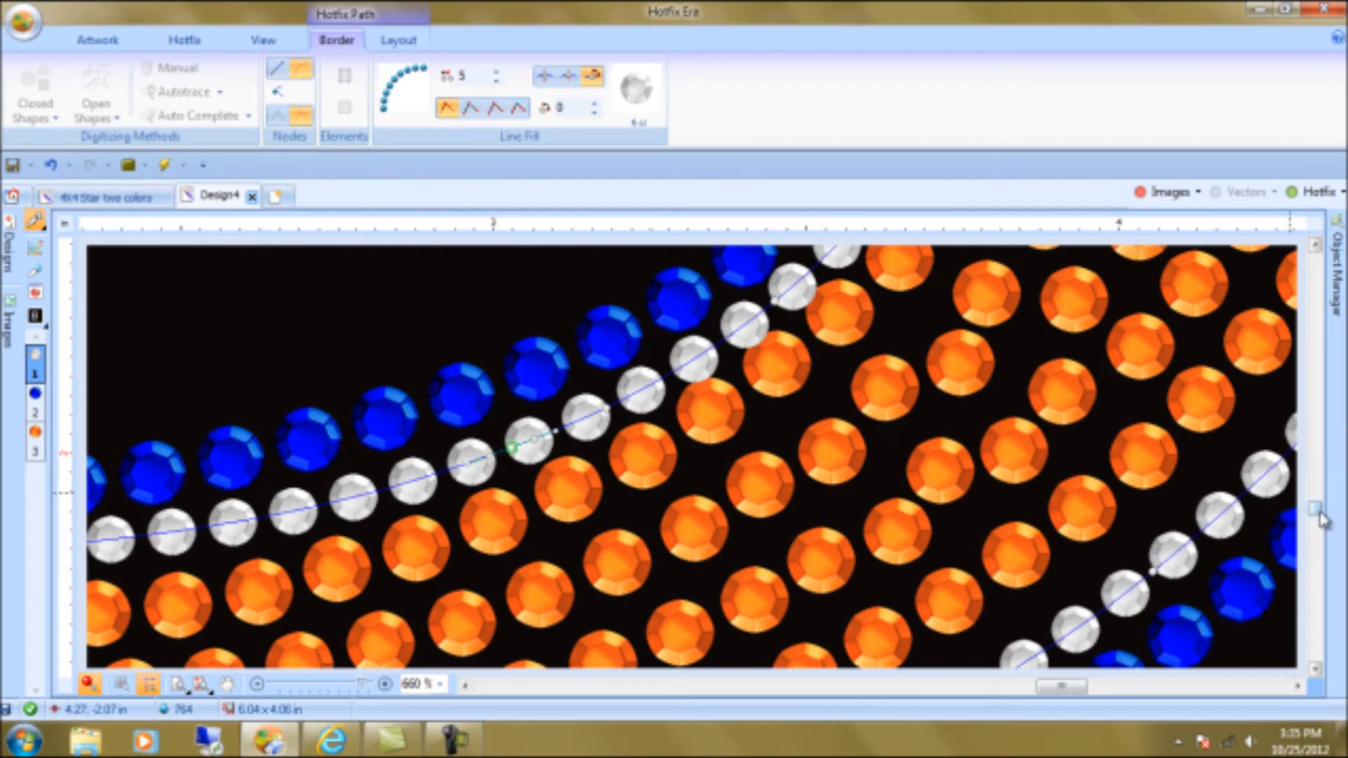
left_click_drag(1320, 519, 1323, 512)
left_click(736, 460)
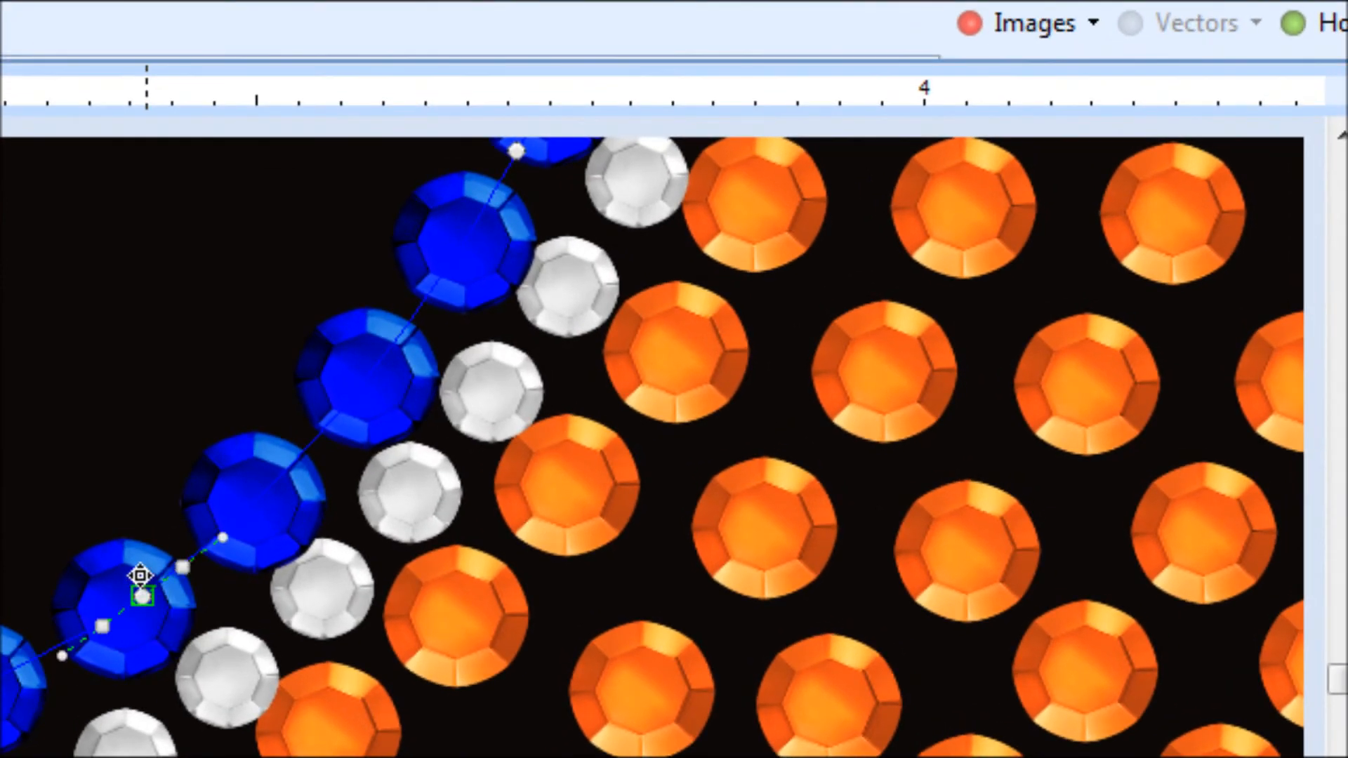
left_click(746, 449)
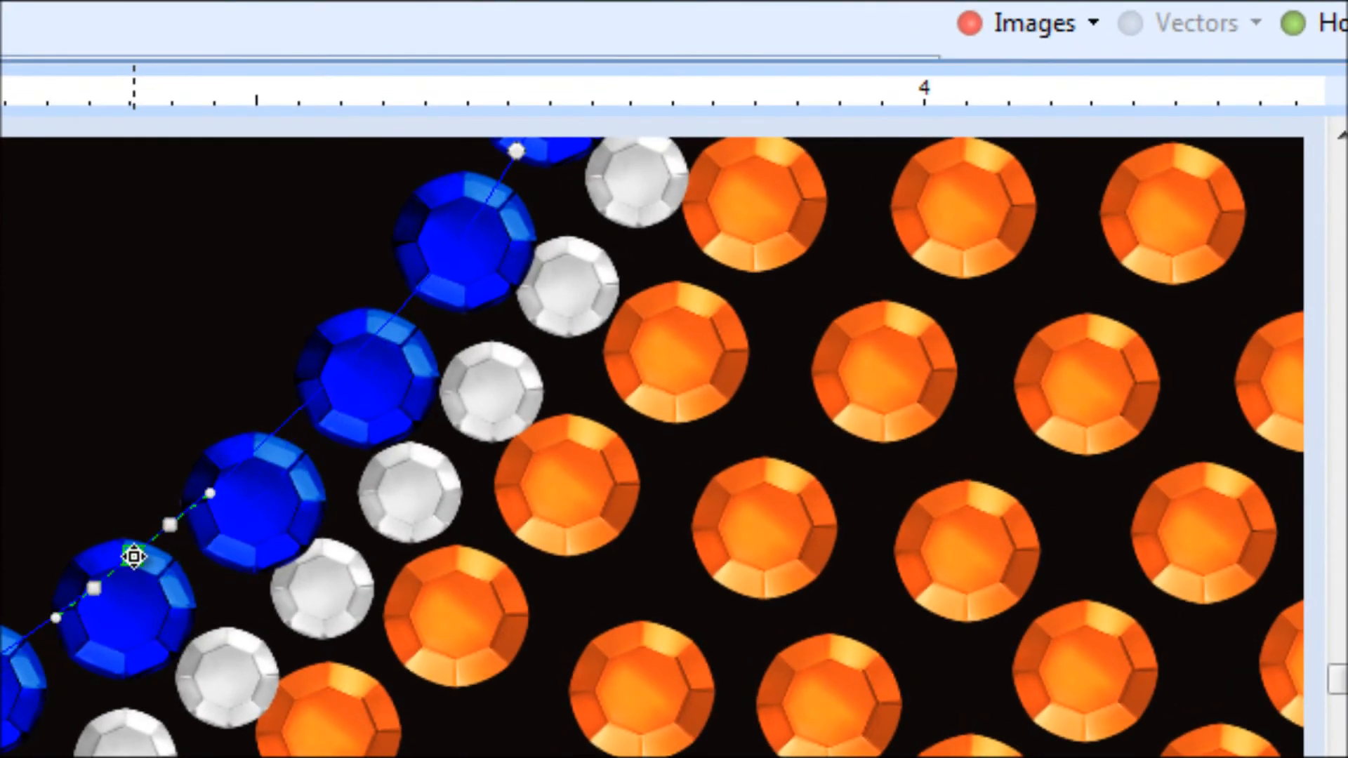
left_click_drag(134, 557, 132, 556)
left_click_drag(517, 150, 484, 133)
Move the white path's two nodes on the lower arm's rising inner curve away from the orange stones
left_click(473, 391)
left_click(197, 709)
left_click_drag(197, 709, 182, 686)
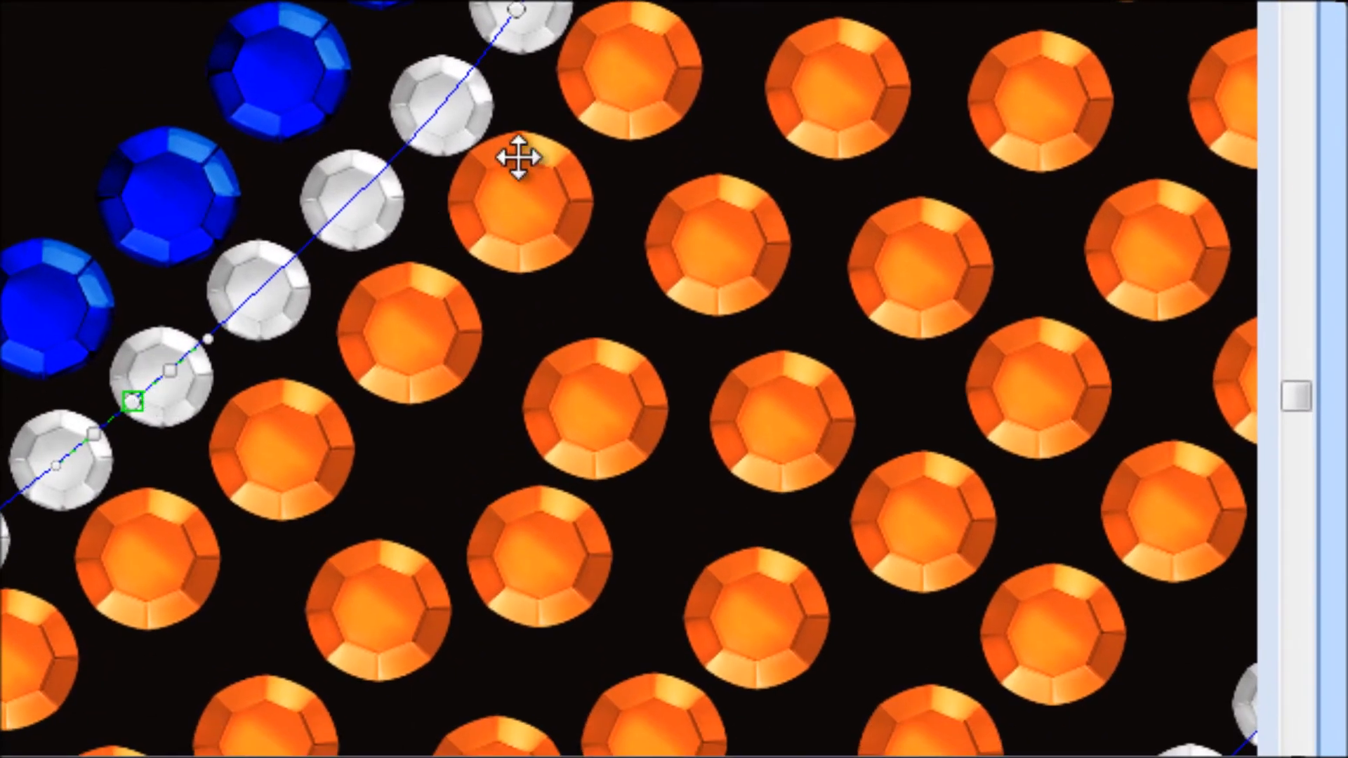
left_click_drag(516, 7, 503, 5)
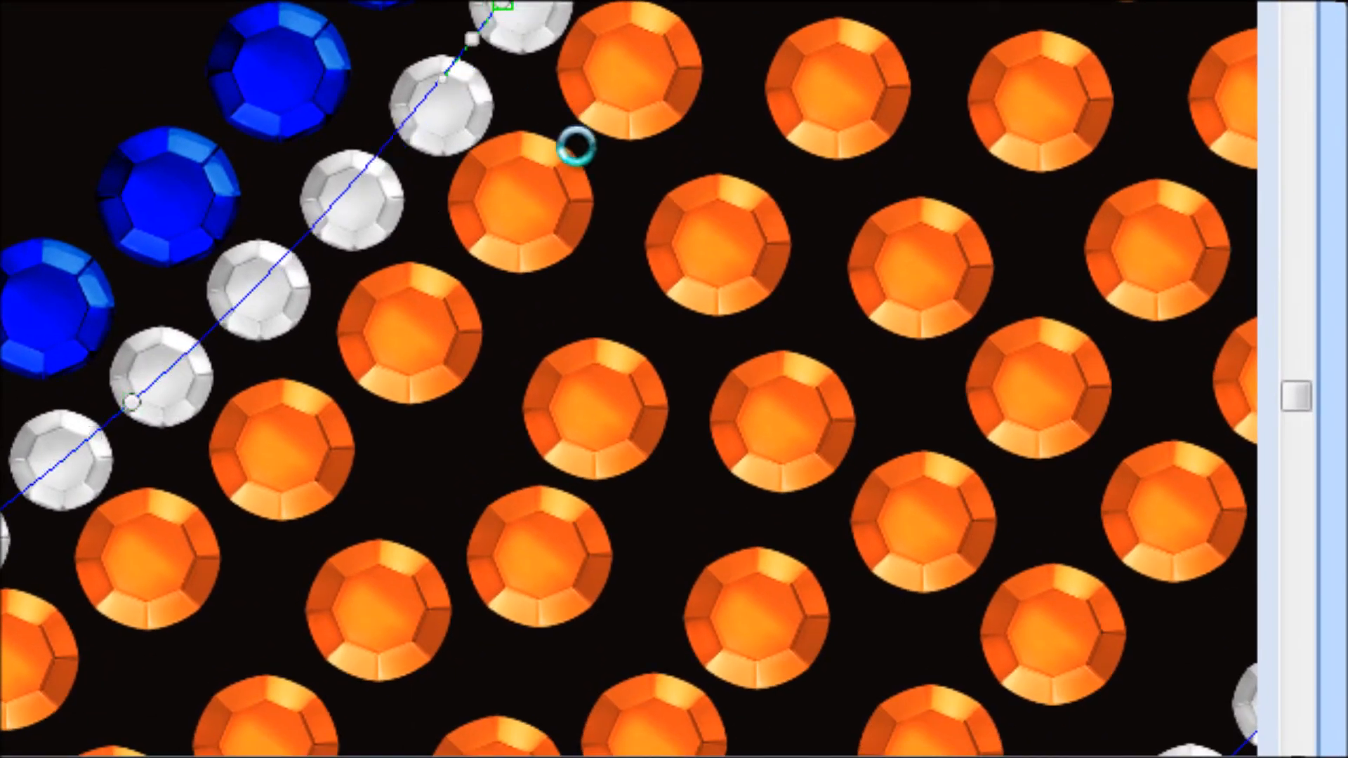
Adjust the white path's node on the lower arm's outer edge and pull the outer blue node toward the white row
scroll(629, 379, "right", 3)
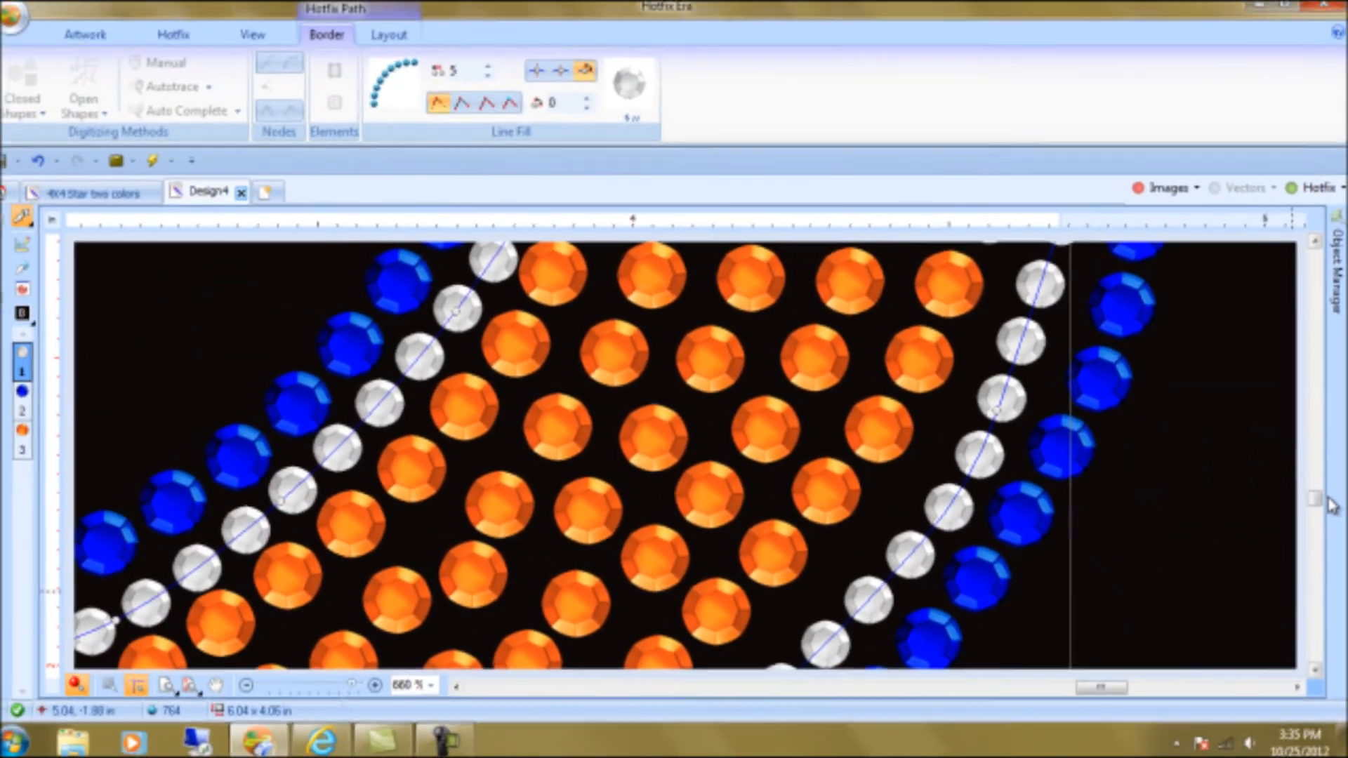
left_click_drag(1296, 396, 1298, 408)
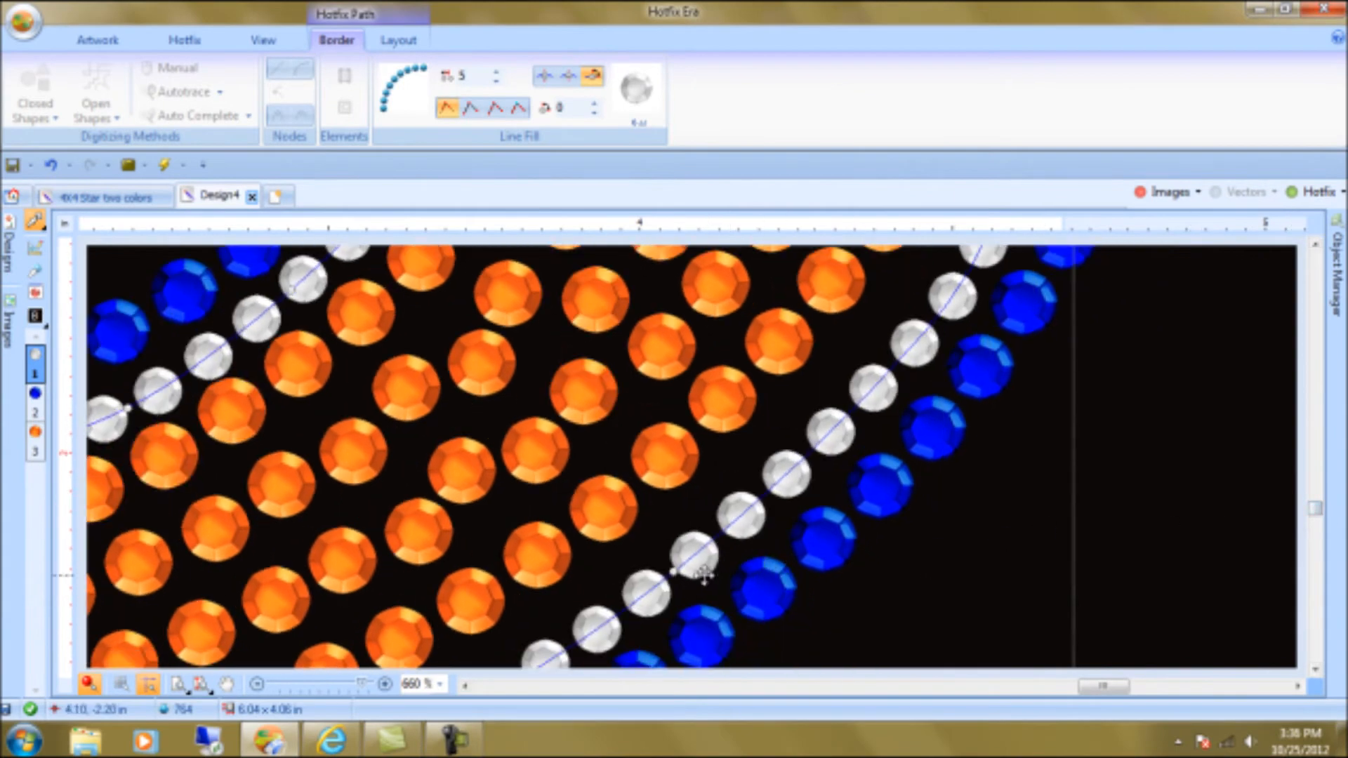
left_click(668, 569)
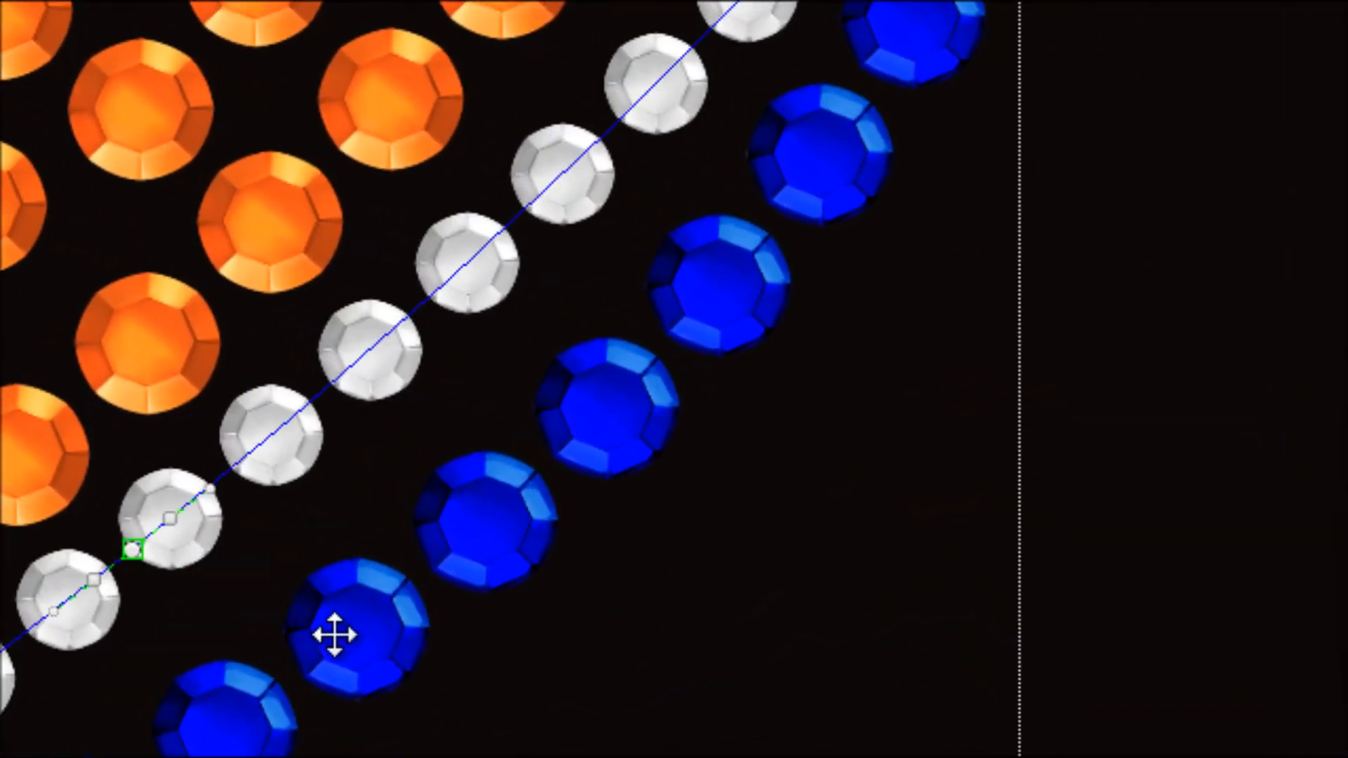
left_click(407, 600)
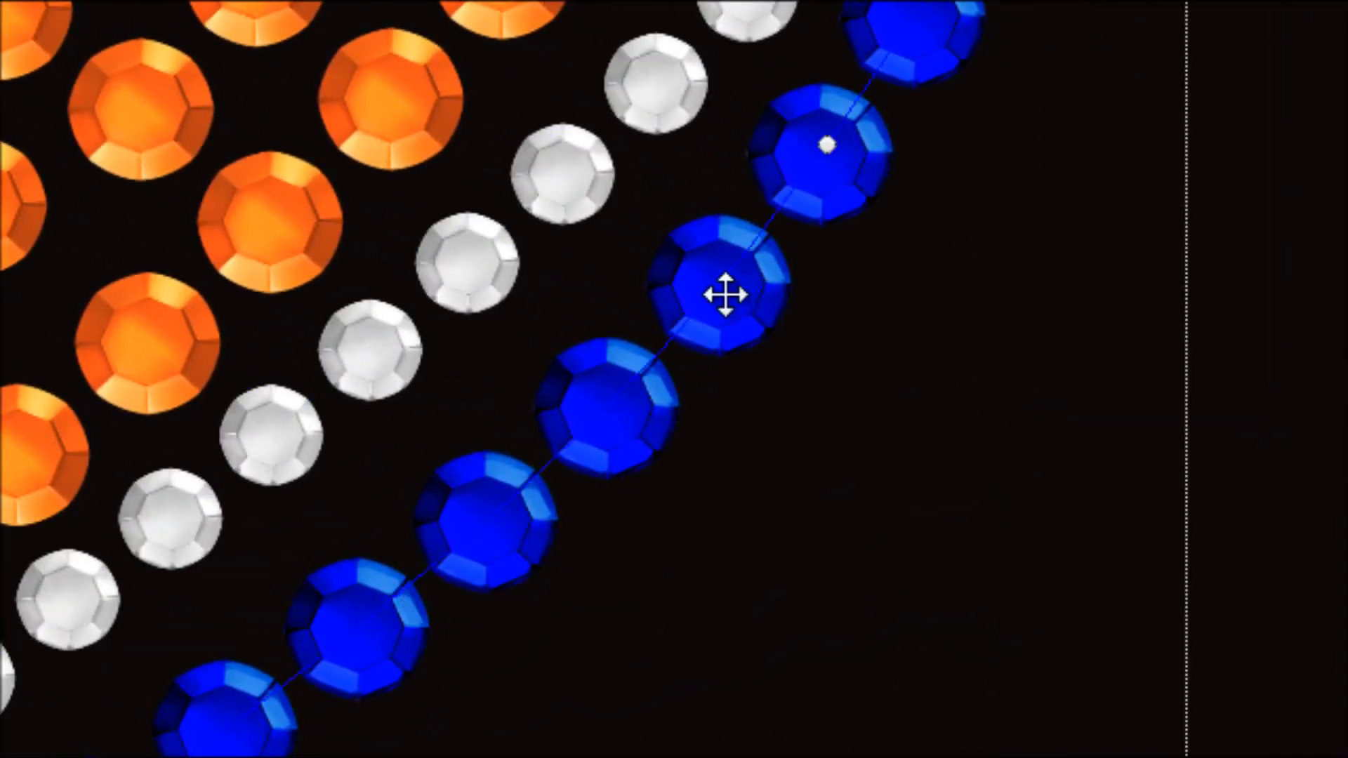
left_click_drag(833, 145, 804, 137)
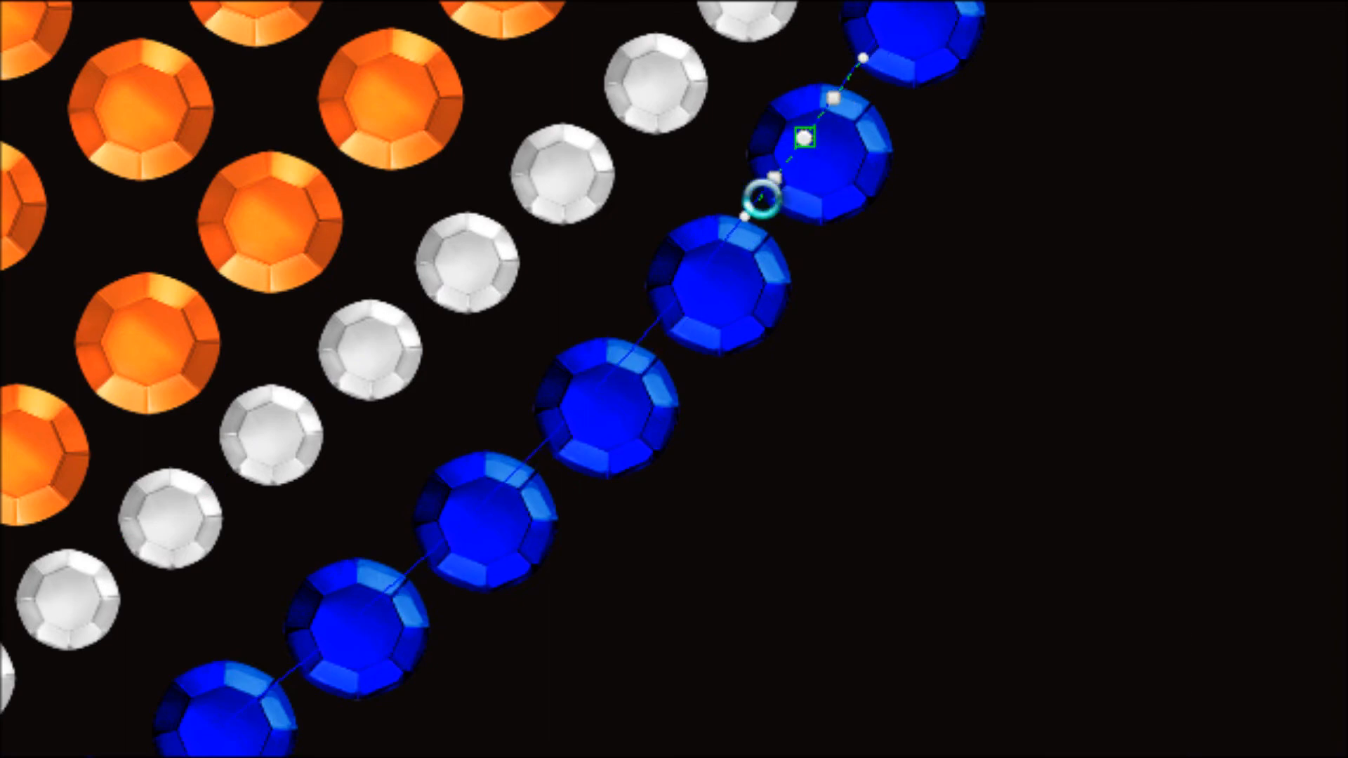
Insert an extra node in the blue path on the lower arm's outer edge and pull it toward the white row
right_click(806, 134)
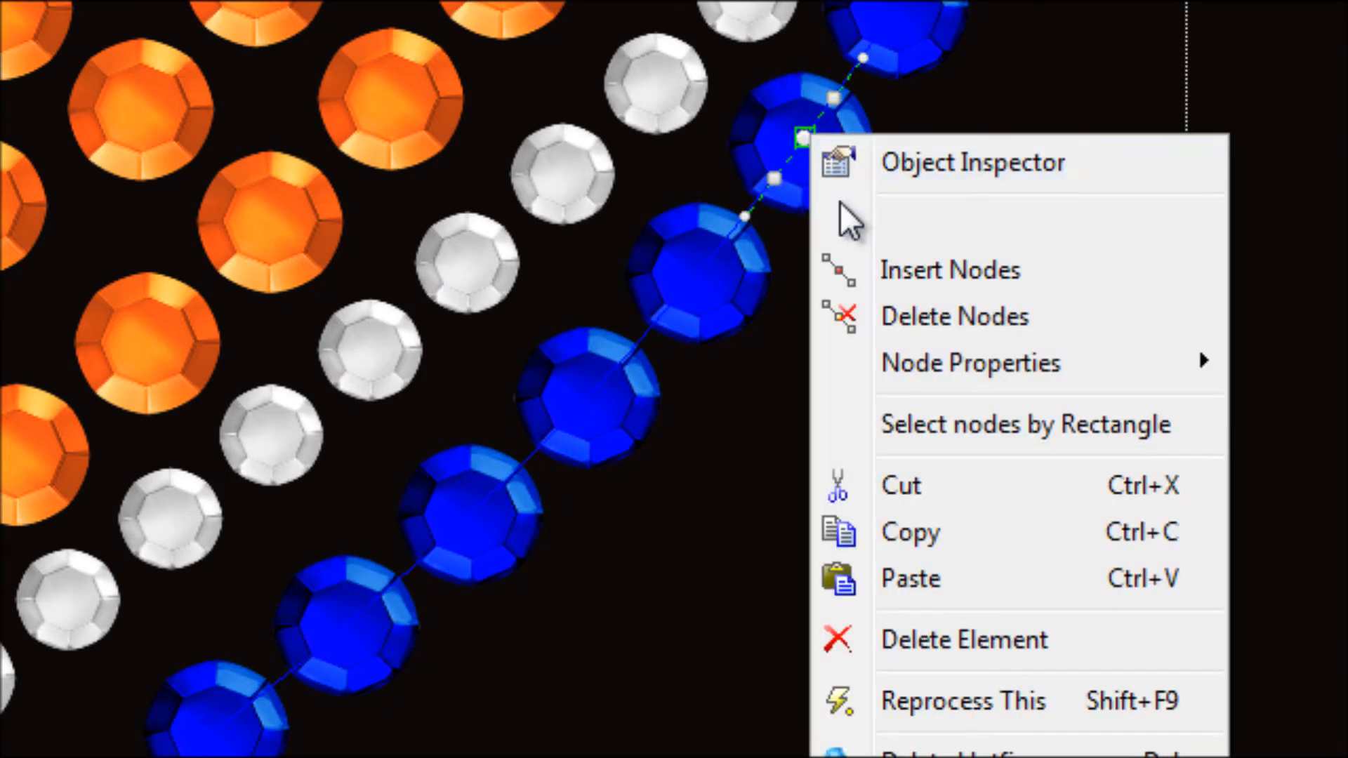
left_click(944, 273)
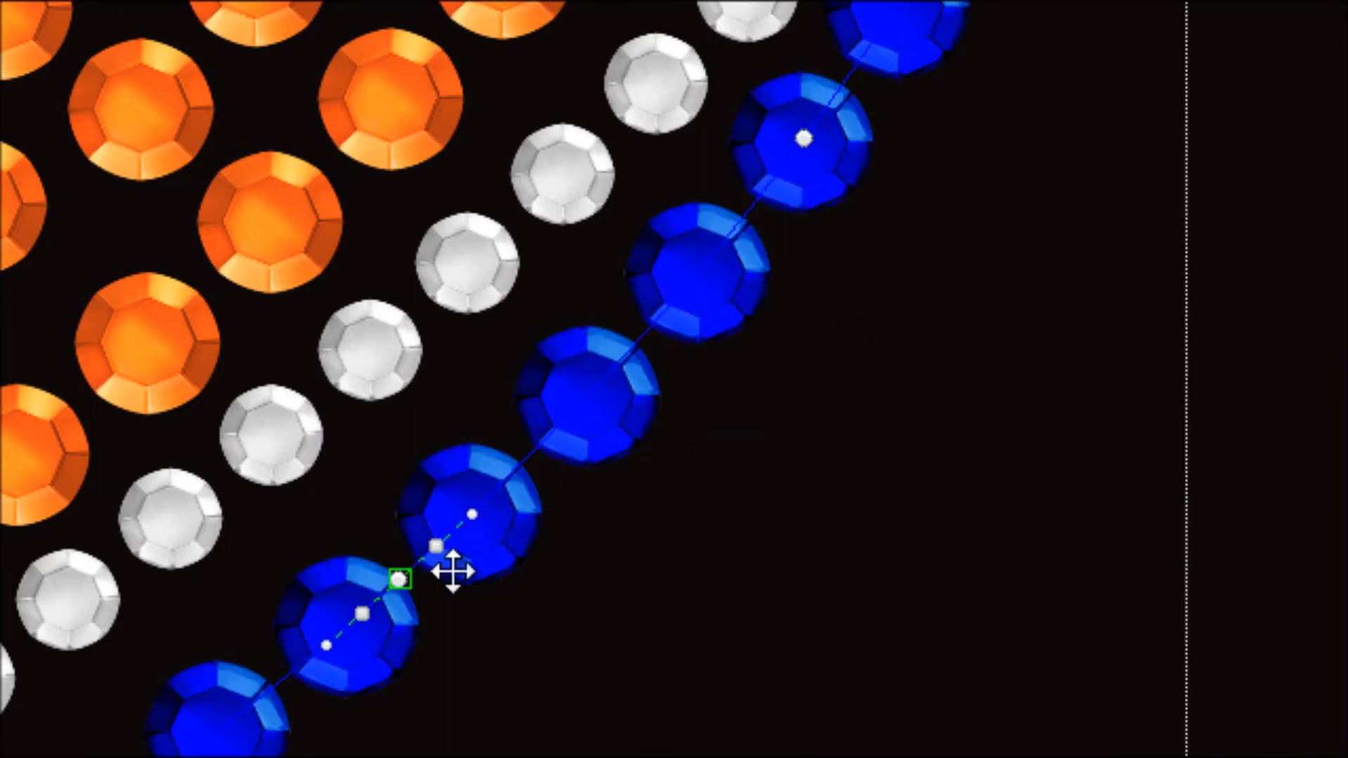
left_click_drag(408, 588, 379, 553)
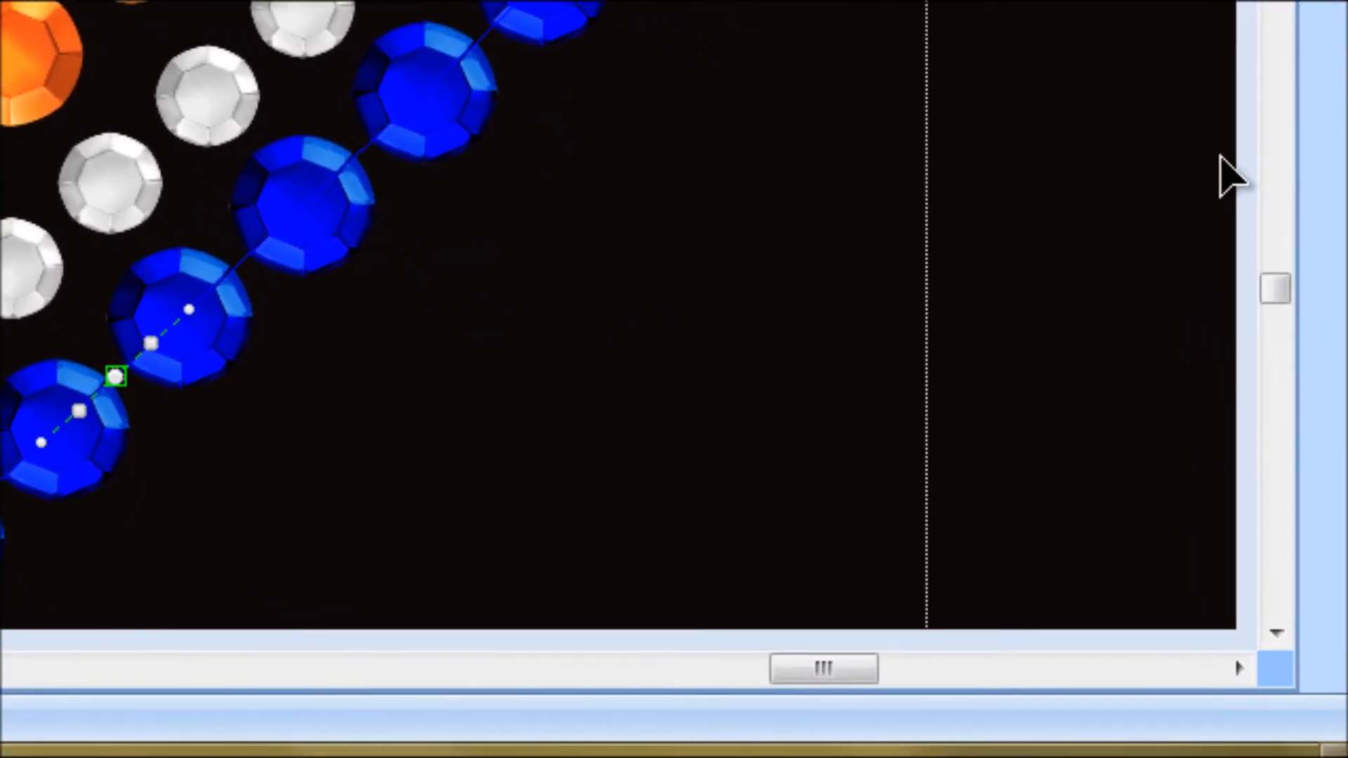
Raise the white path's right corner node at the lower arm's end level with its left corner
left_click_drag(1286, 294, 1278, 264)
left_click(472, 375)
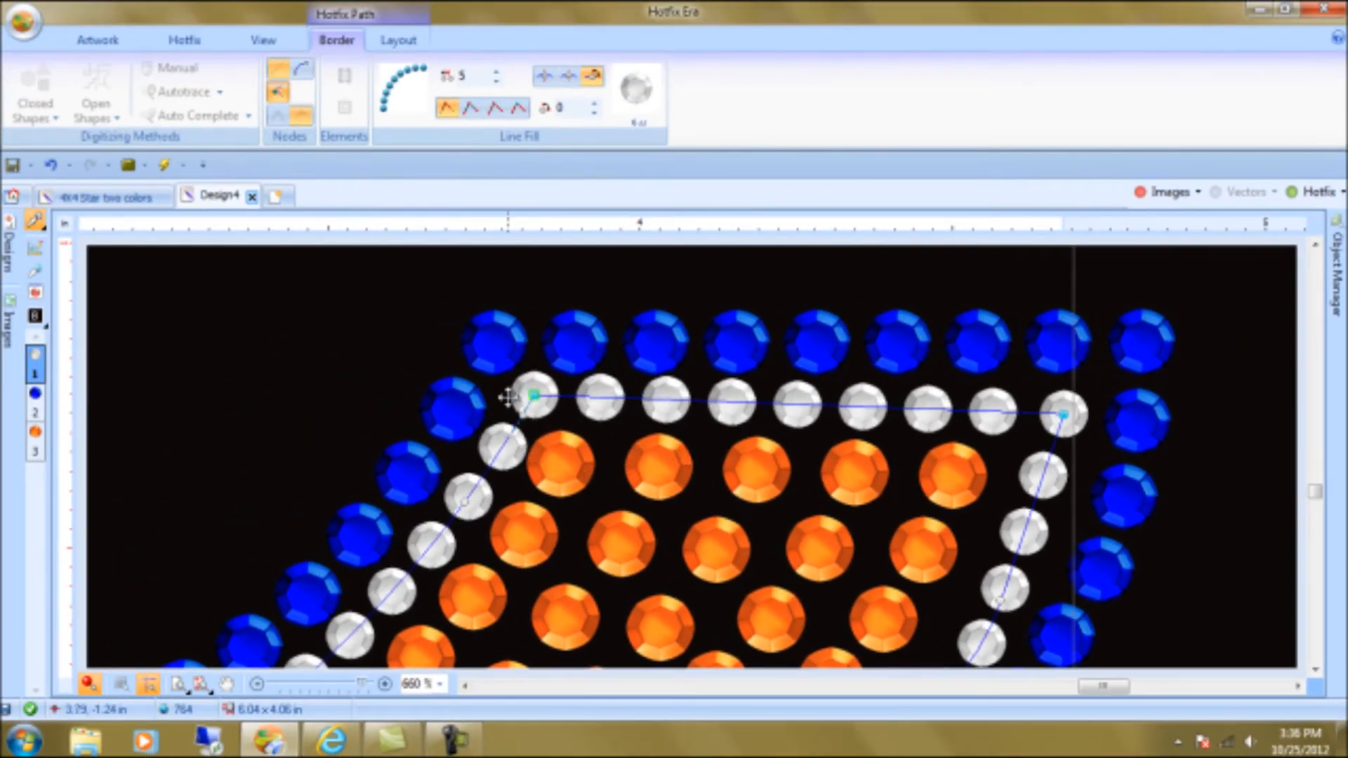
left_click_drag(1063, 415, 1072, 398)
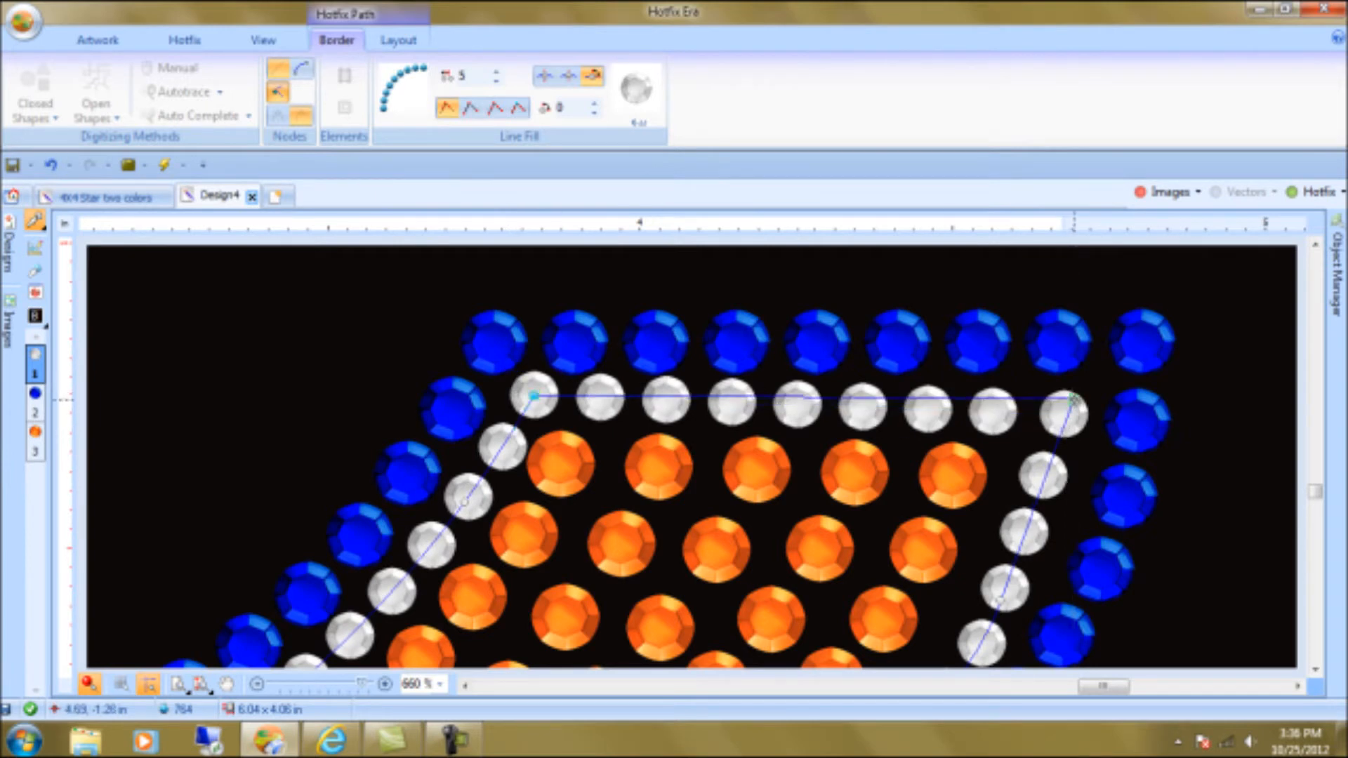
Move the blue path's two corner nodes at the lower arm's end slightly outward from the white row
left_click(1057, 343)
left_click(494, 339)
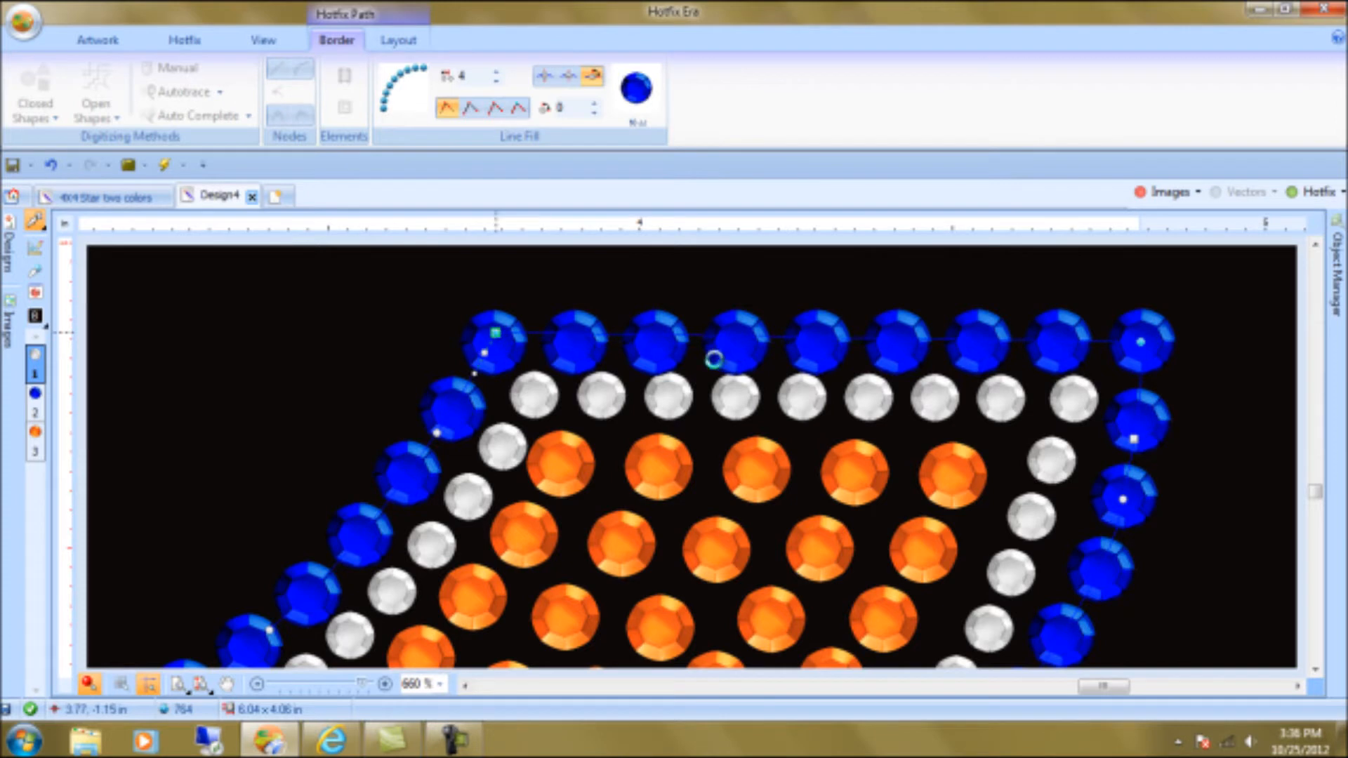
left_click(1149, 339)
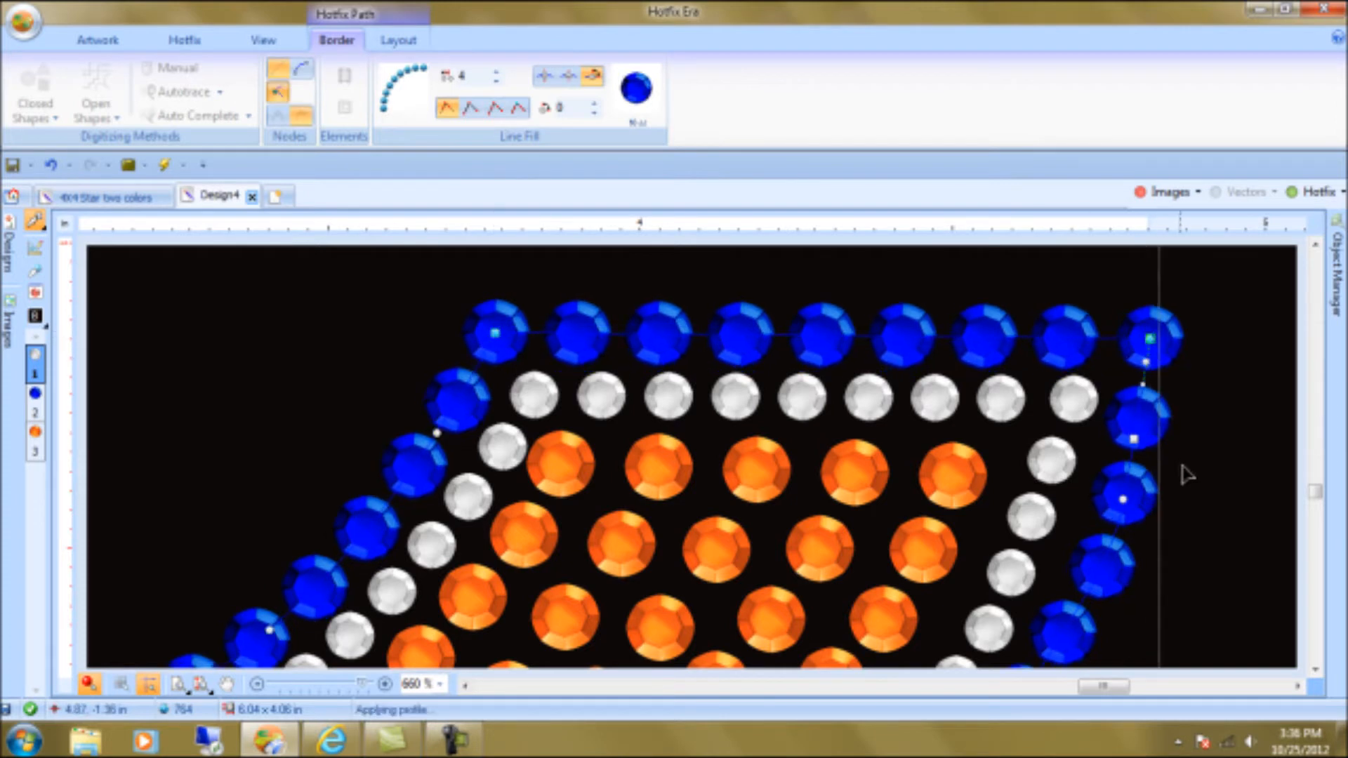
key("Escape")
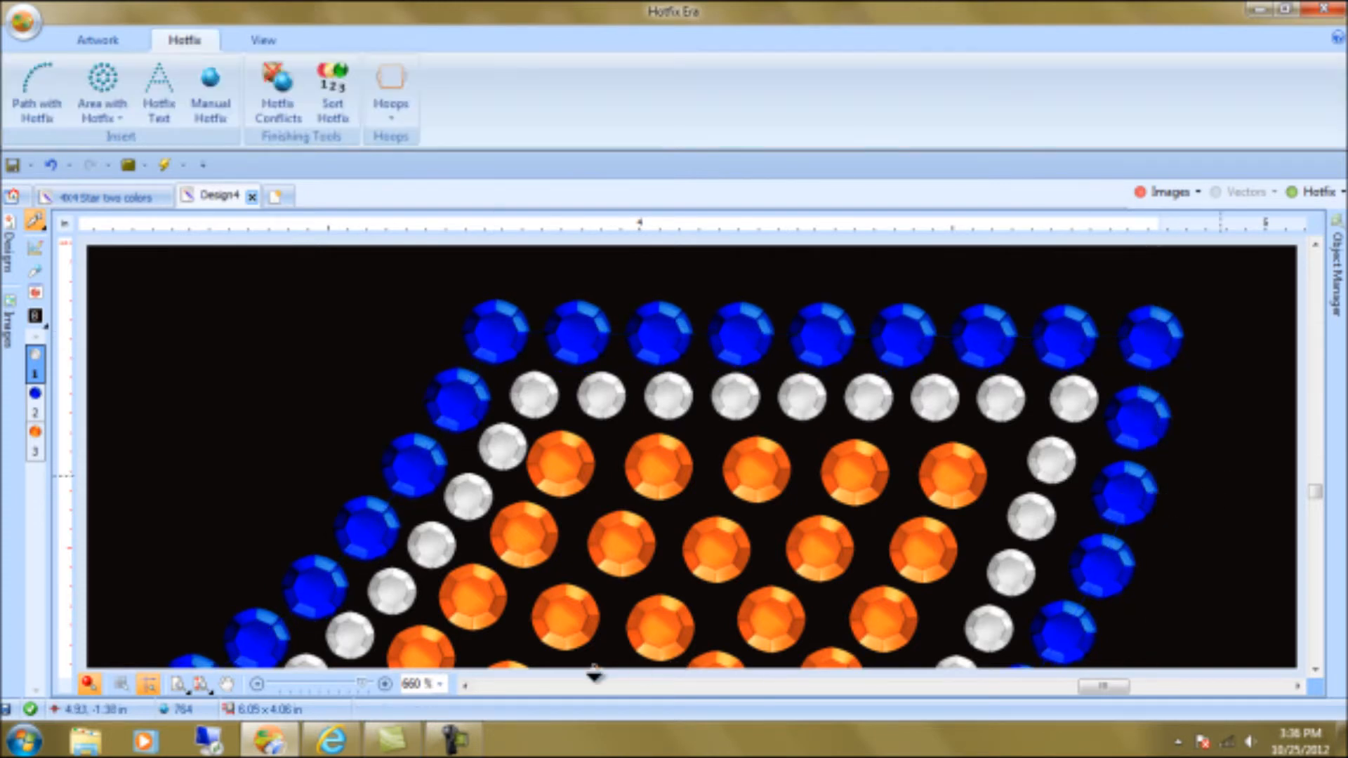
Check the whole design for hotfix conflicts and compare the stone layout with the background image
left_click(202, 684)
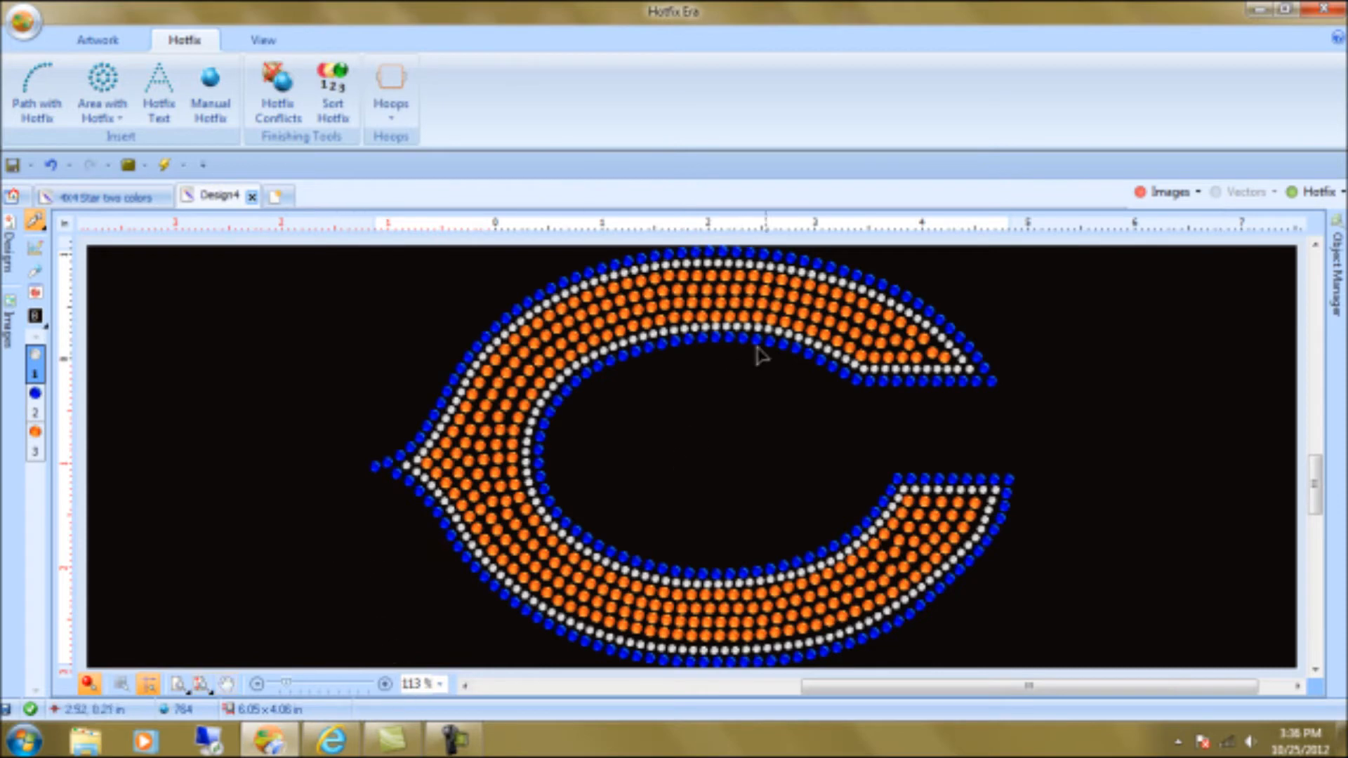
left_click(277, 88)
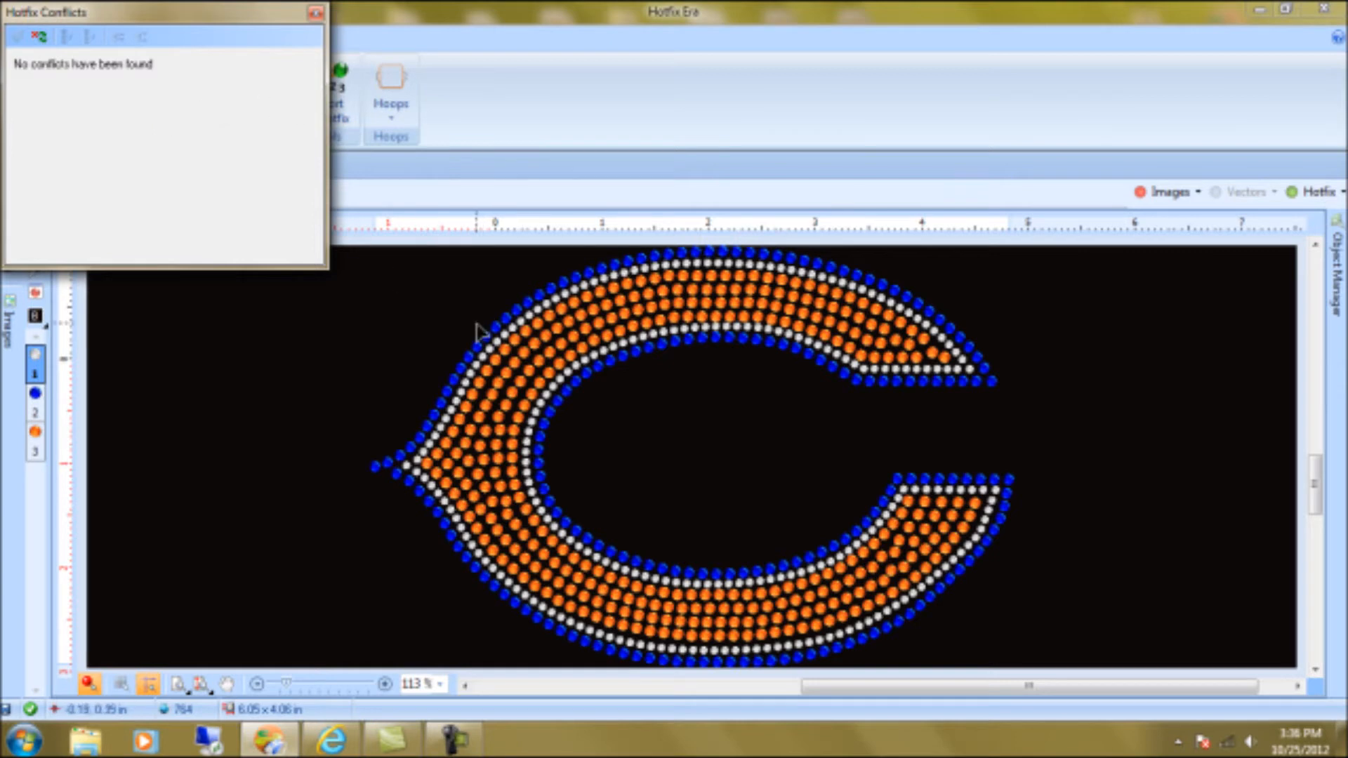
left_click(1152, 191)
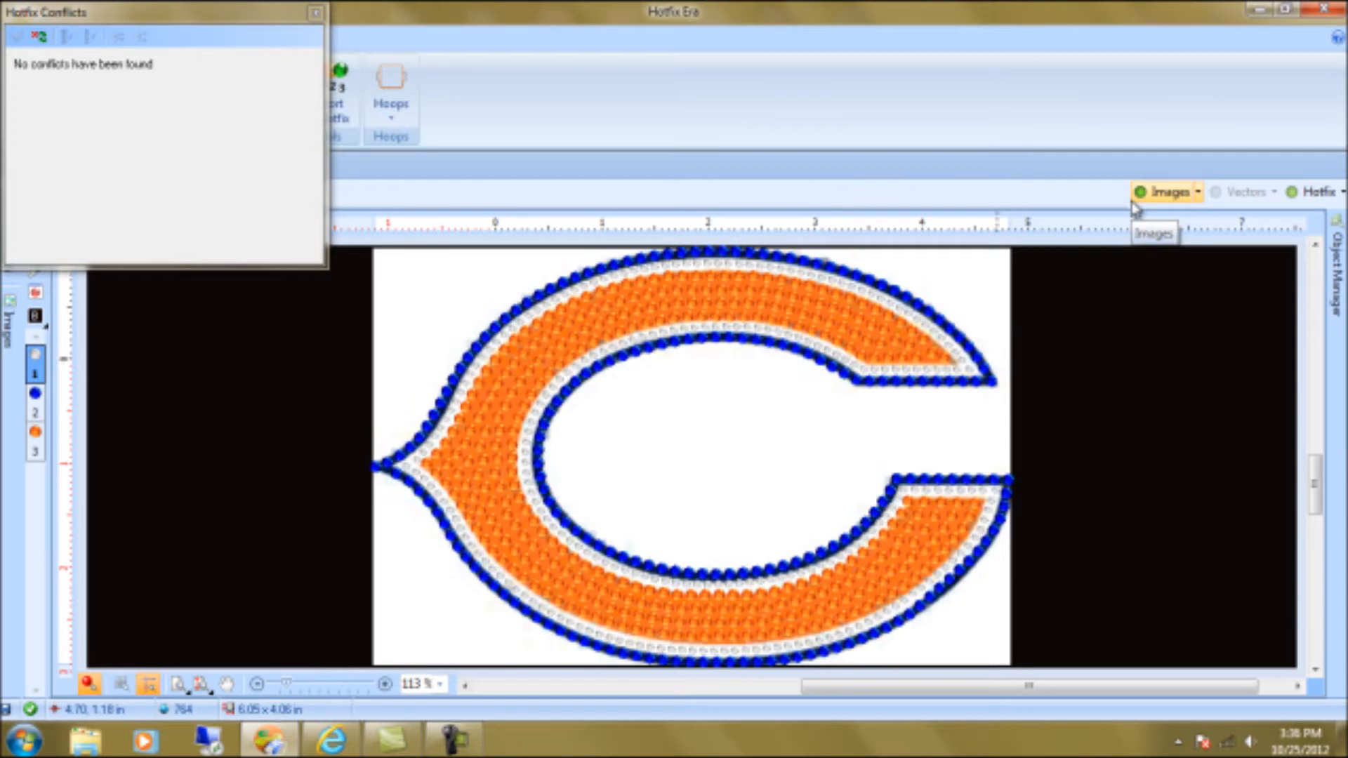
left_click(1155, 200)
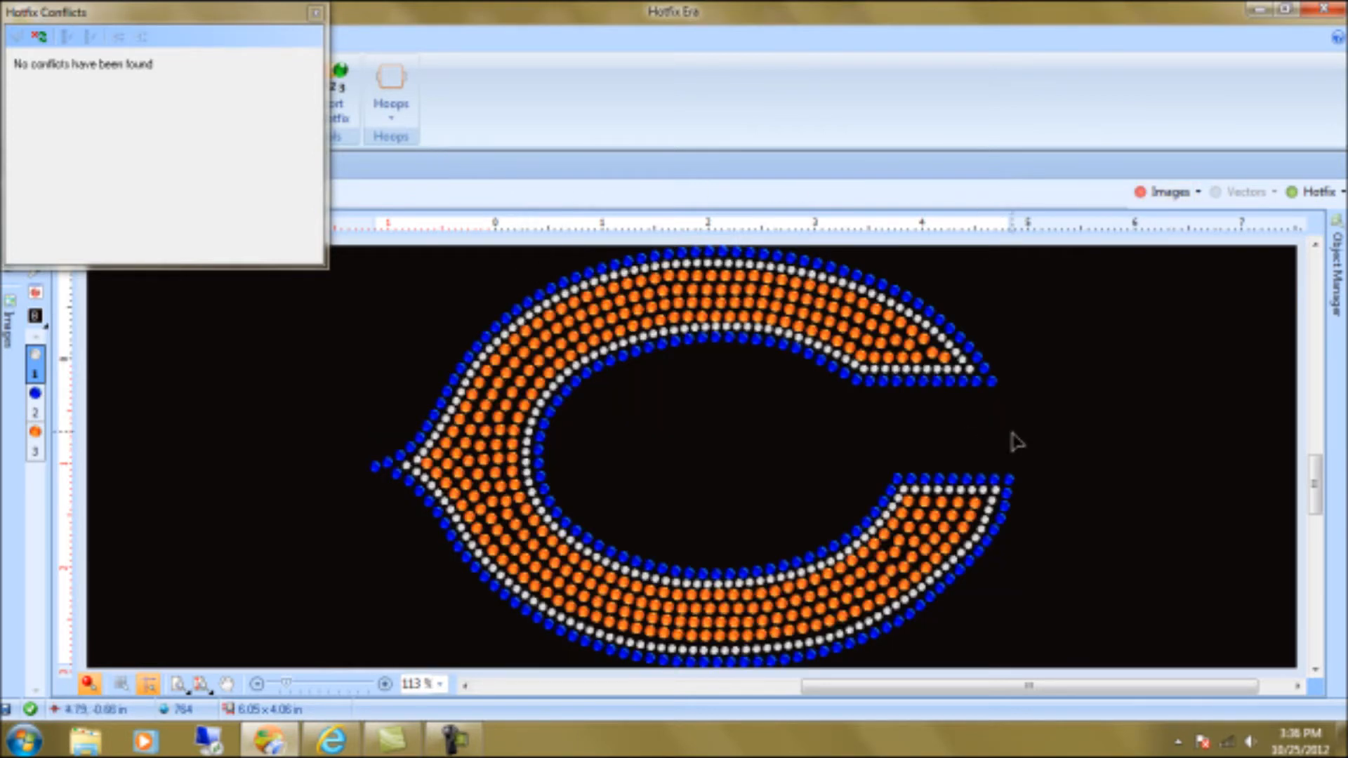
left_click(315, 13)
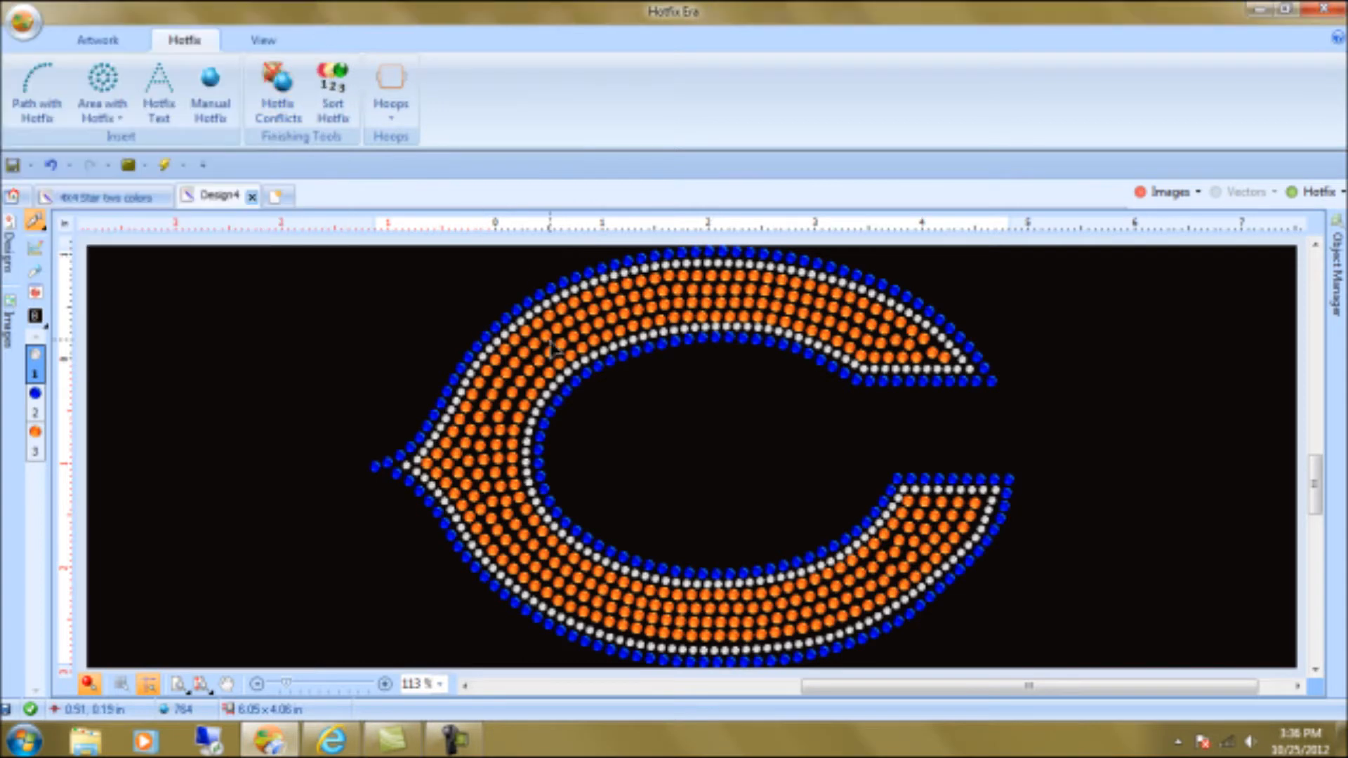
Save the C logo design under the new name Cypress C Logo as a Sierra Designs DSG file
left_click(23, 21)
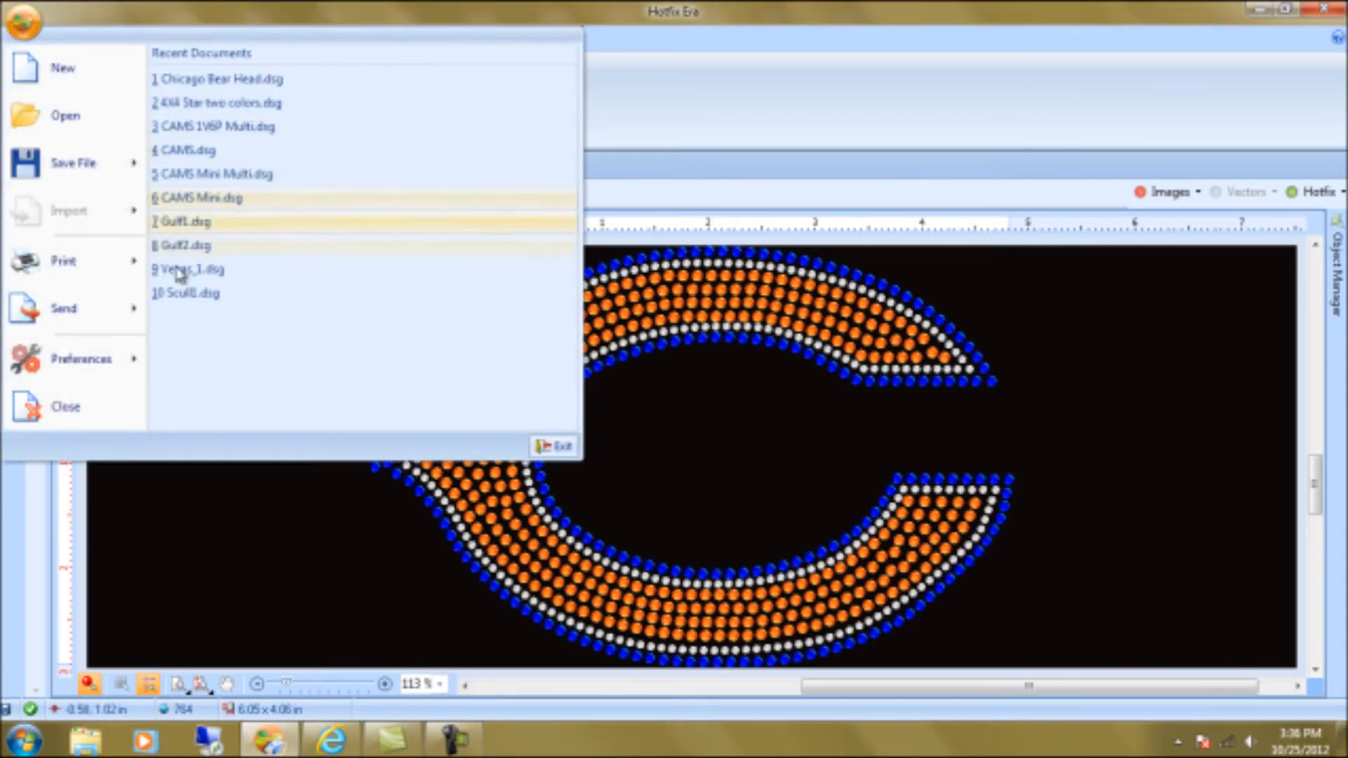
mouse_move(61, 177)
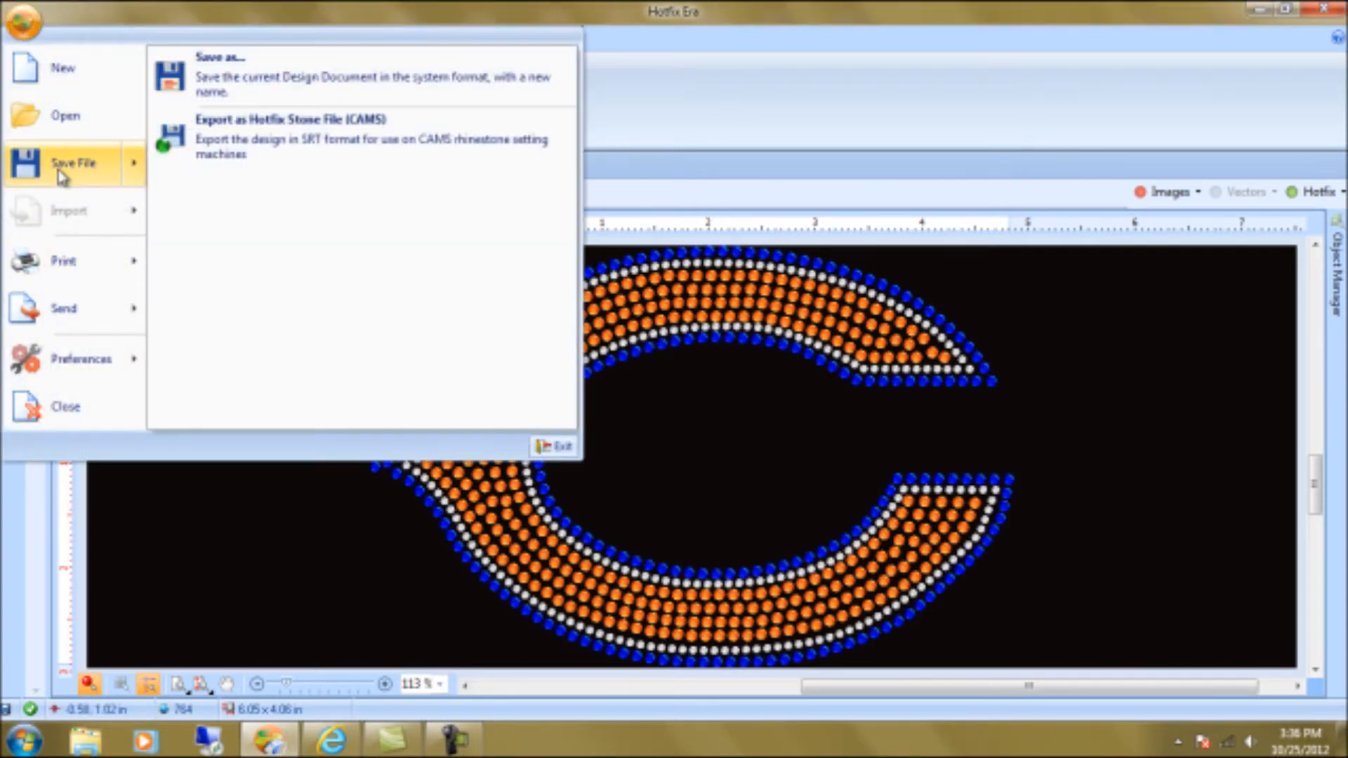
left_click(218, 75)
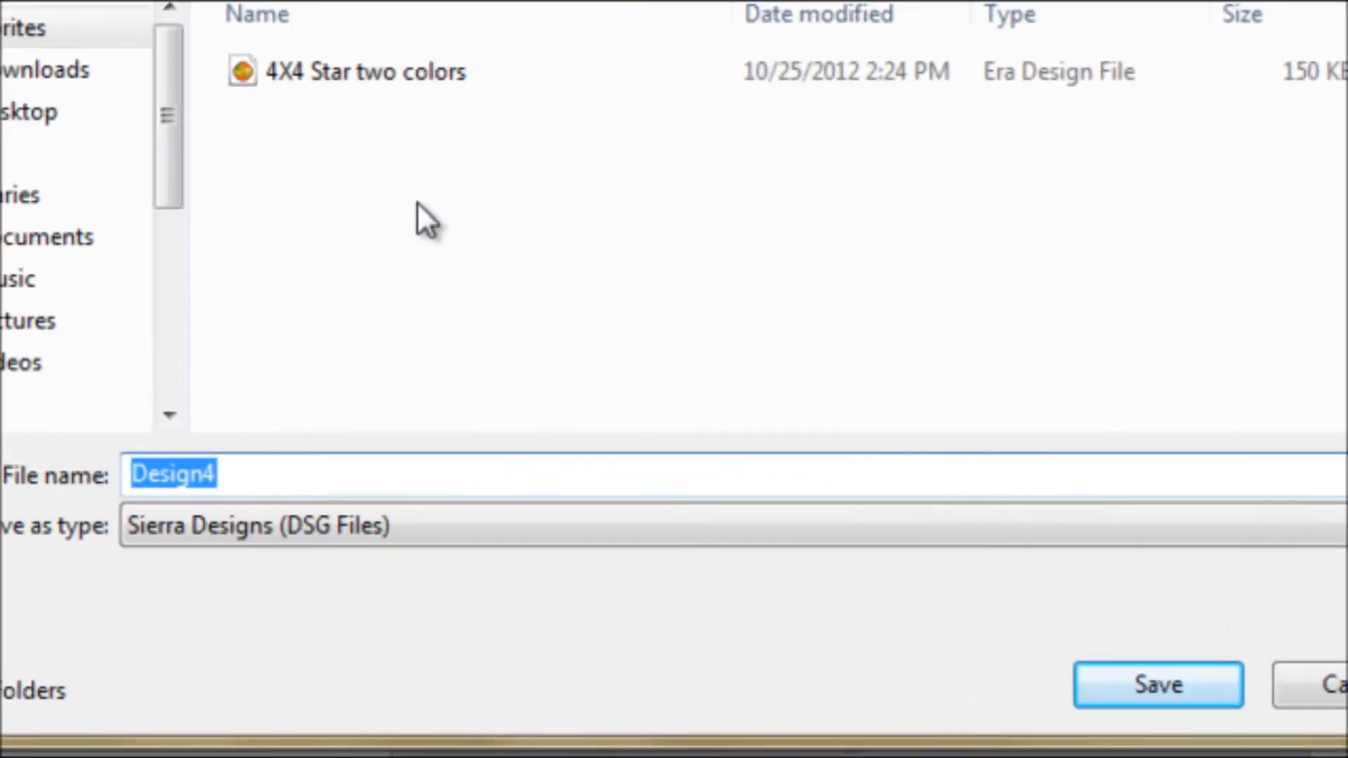
type("Chicago")
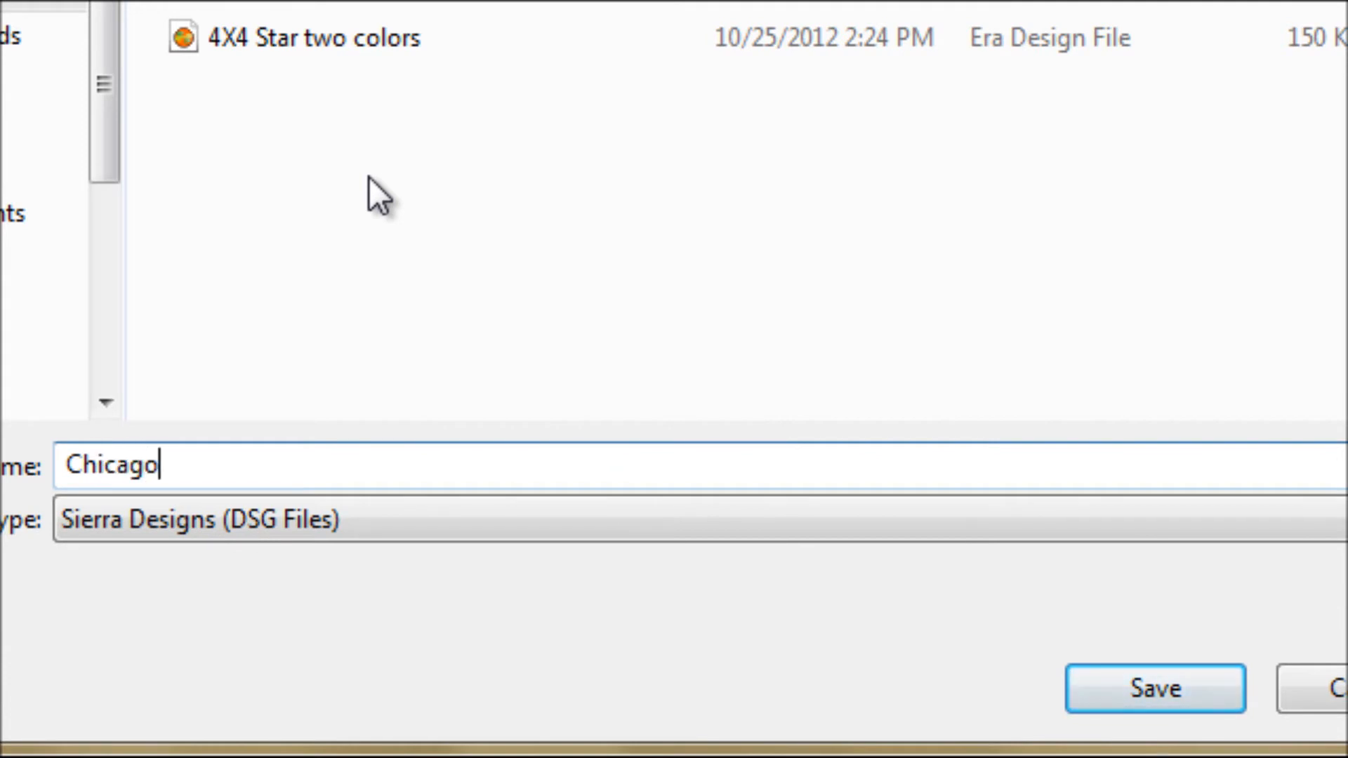
key("BackSpace")
key("BackSpace")
key("BackSpace")
key("BackSpace")
key("BackSpace")
key("BackSpace")
key("BackSpace")
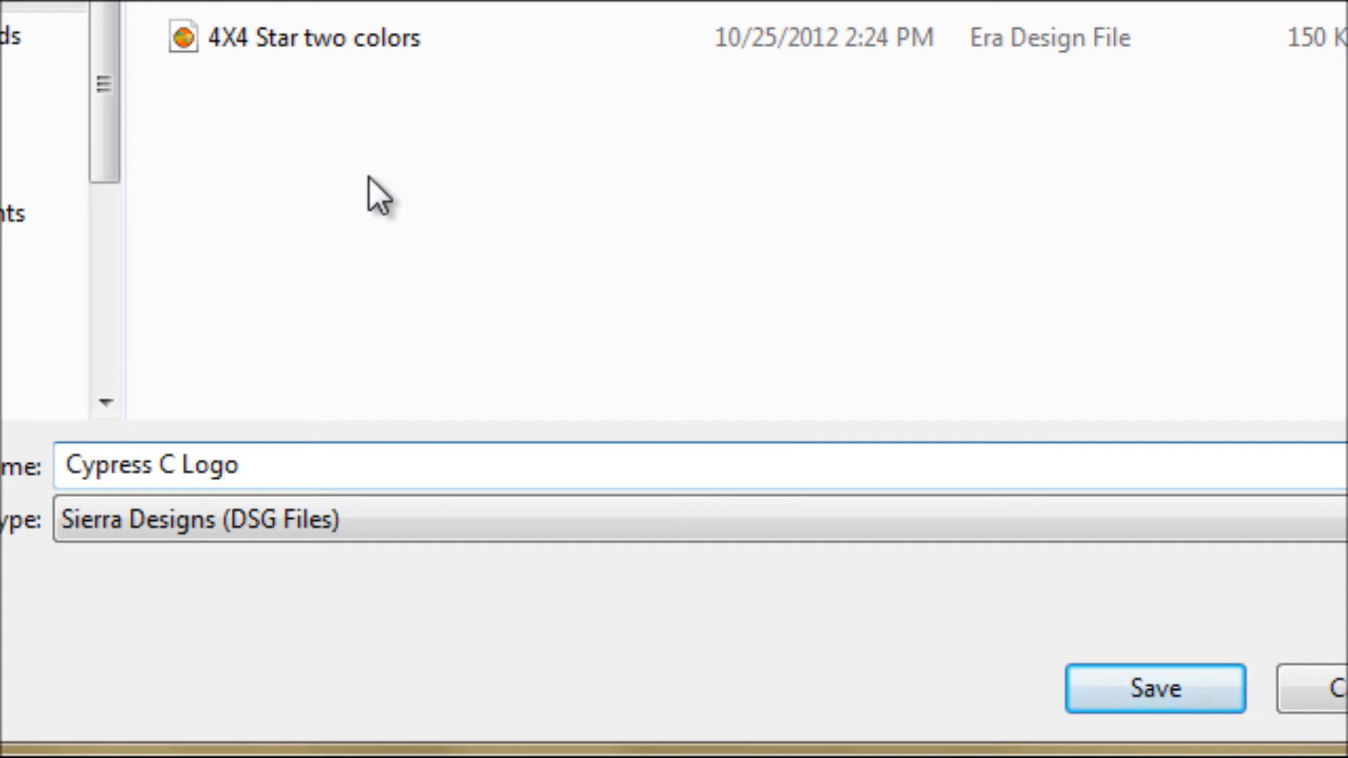
left_click(1202, 703)
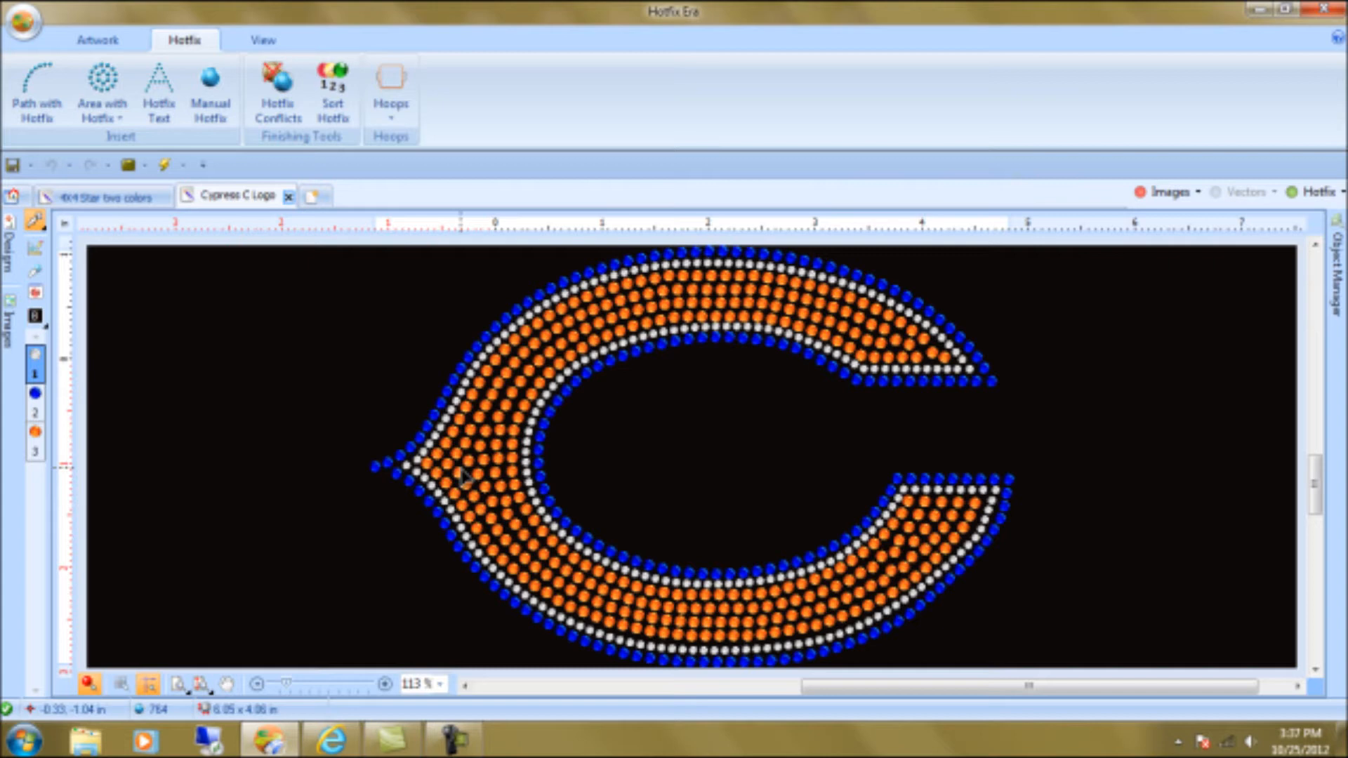
View the available hotfix fill types for the C's orange area and leave the fill as it is
left_click(501, 451)
left_click(339, 94)
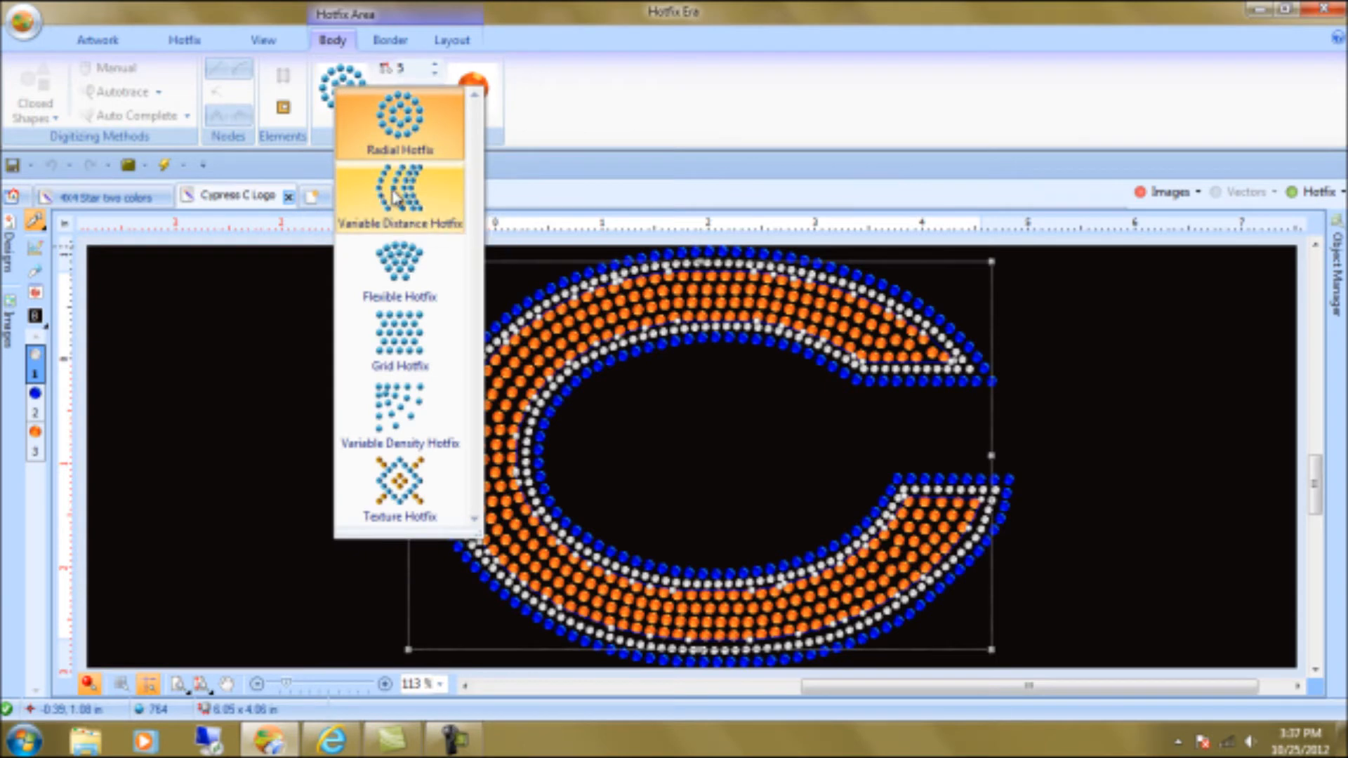
left_click(166, 348)
left_click(167, 351)
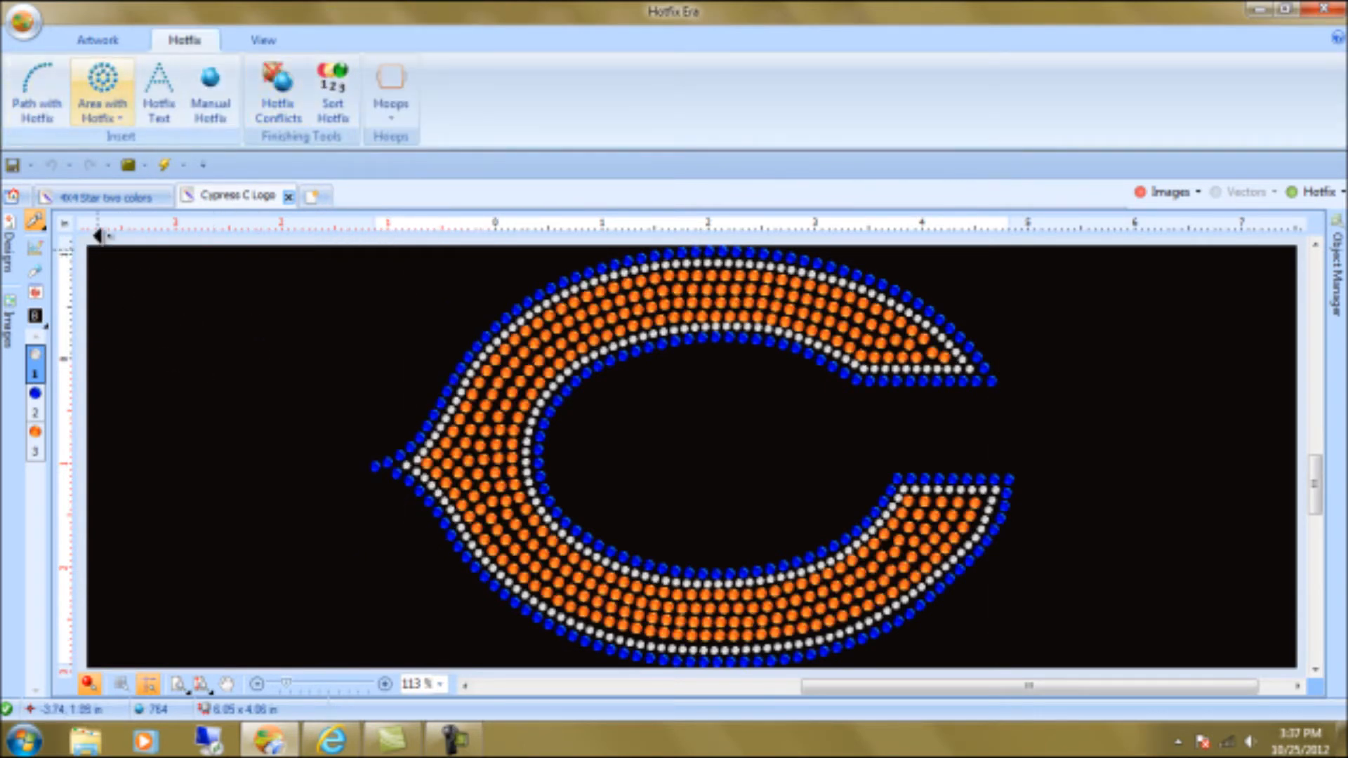
Save the open 4X4 Star two colors design and delete its entire bulldog artwork
left_click(70, 197)
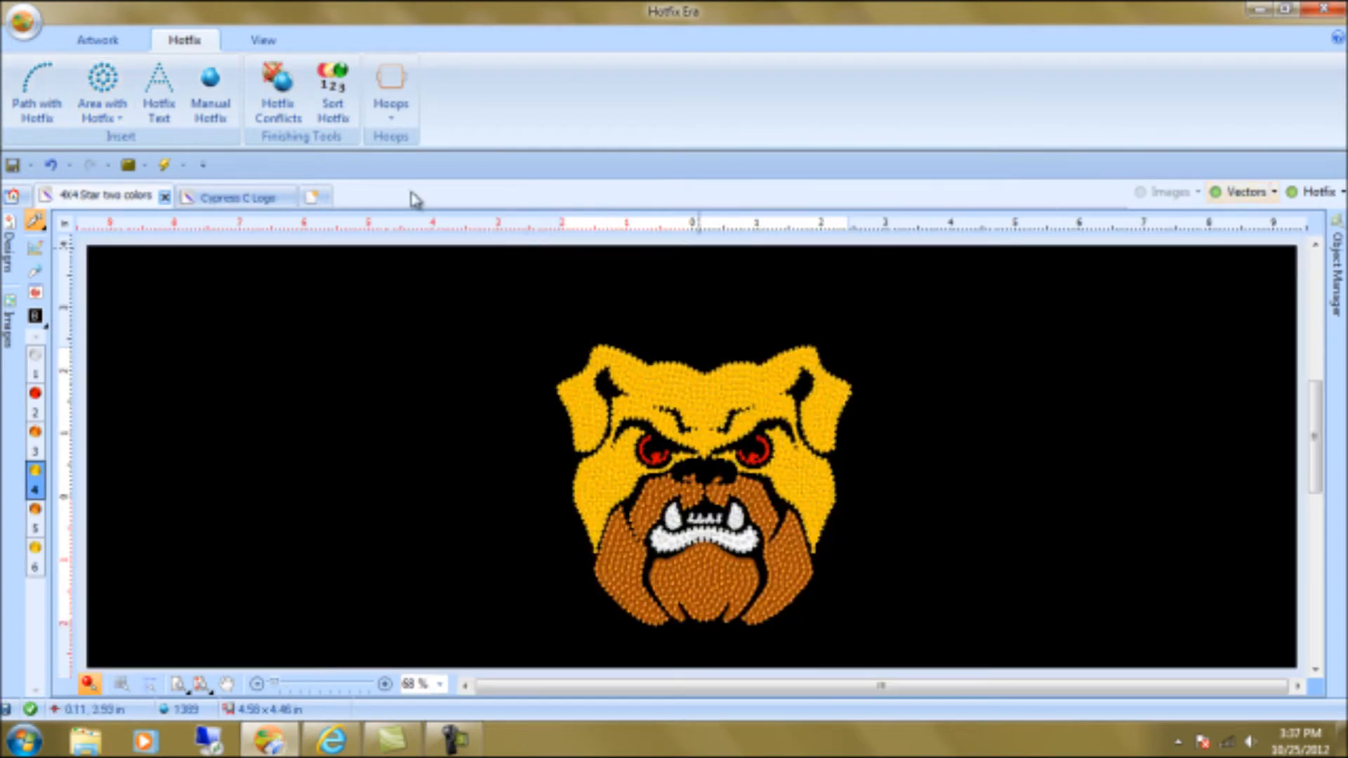
left_click(23, 21)
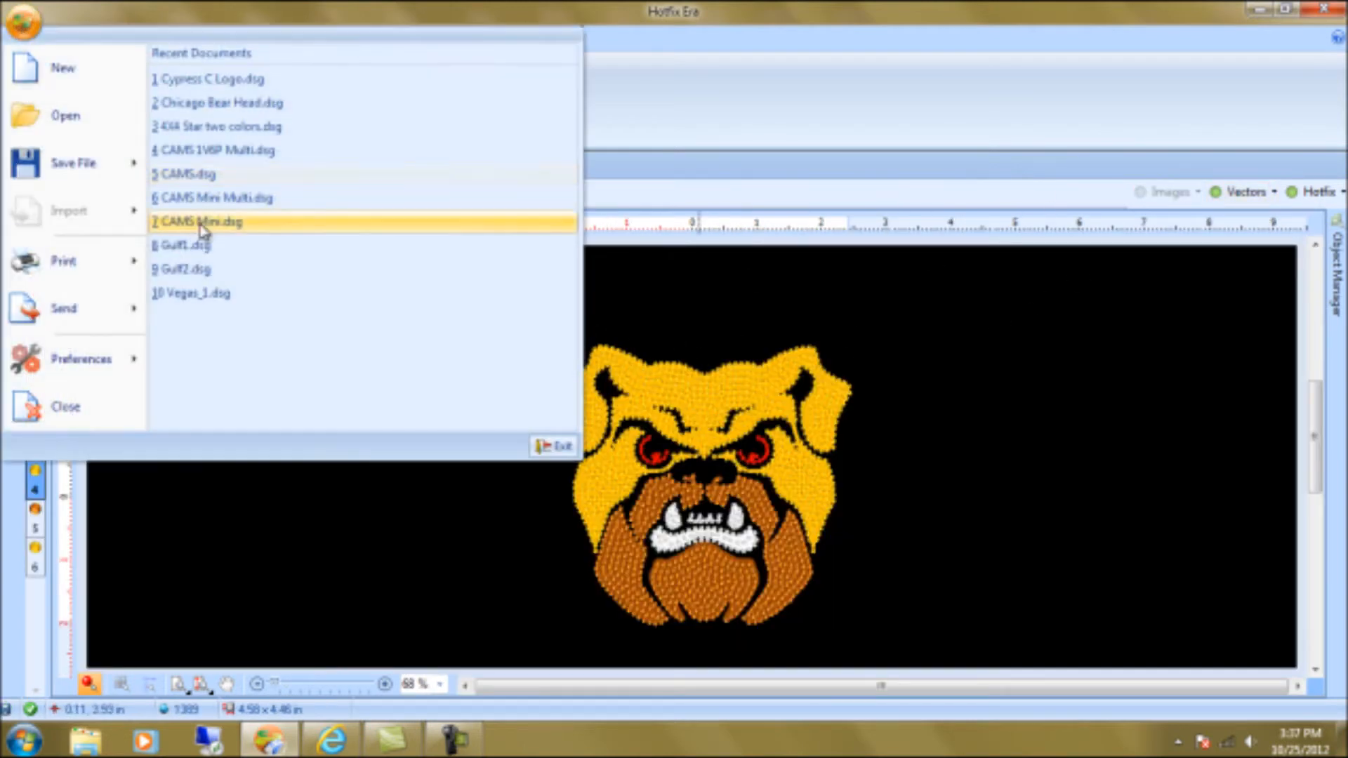
left_click(79, 164)
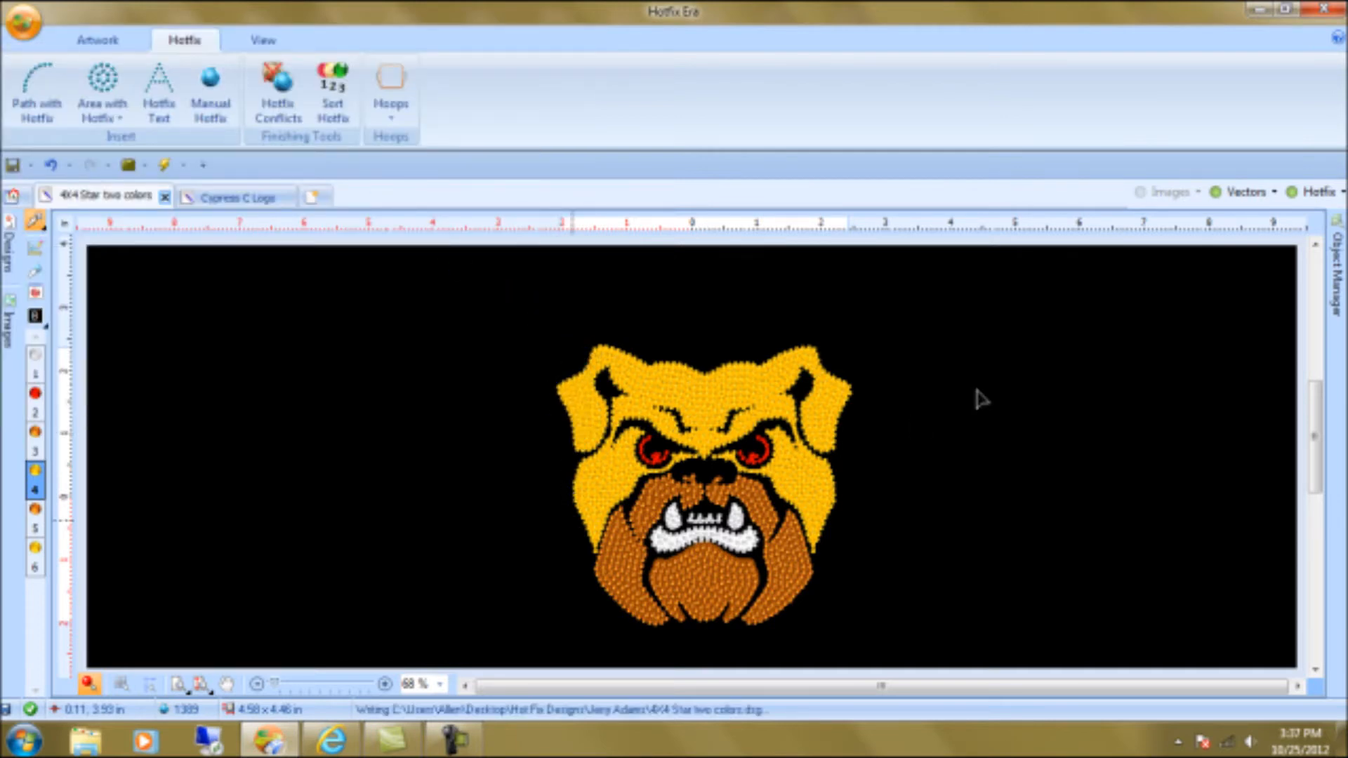
left_click_drag(463, 310, 992, 647)
key("Delete")
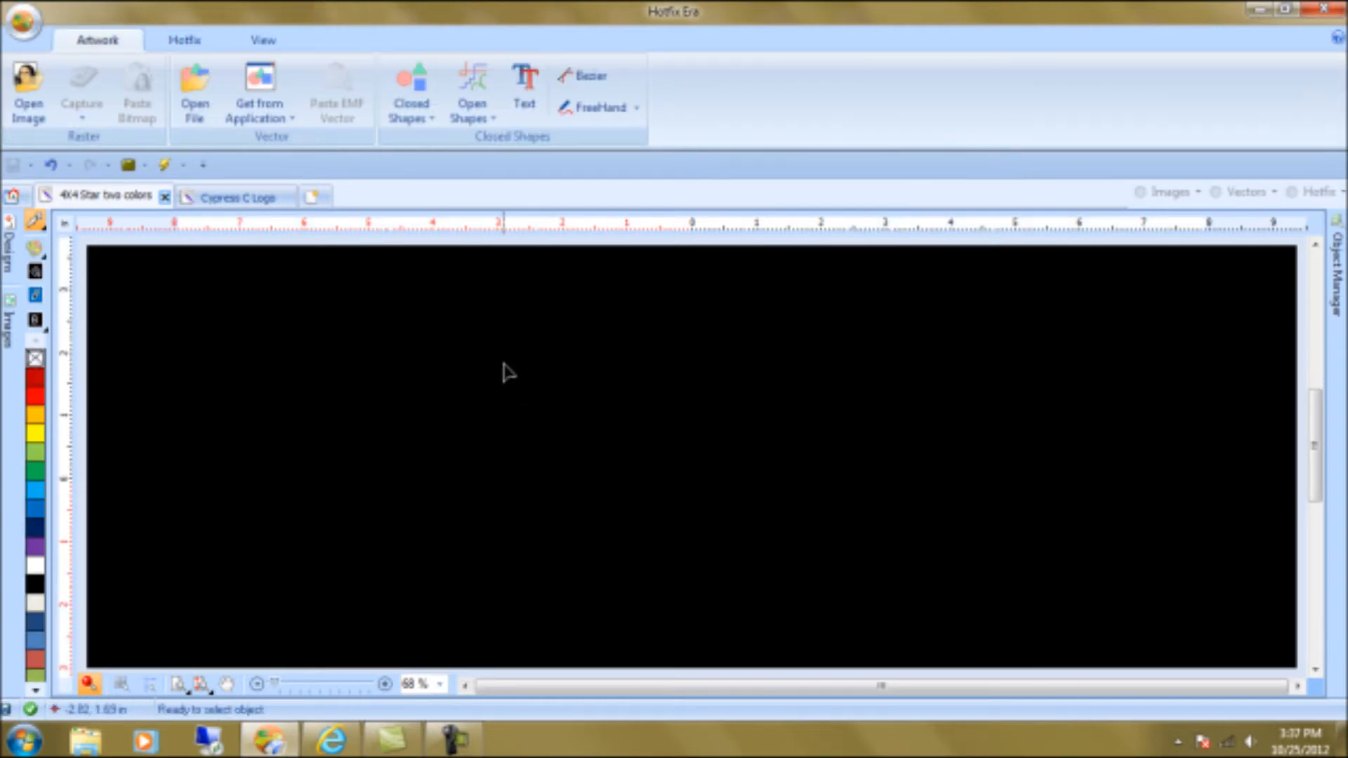
Draw a six-pointed star about 5.9 in wide and 5.7 in tall and fill it with red
left_click(414, 70)
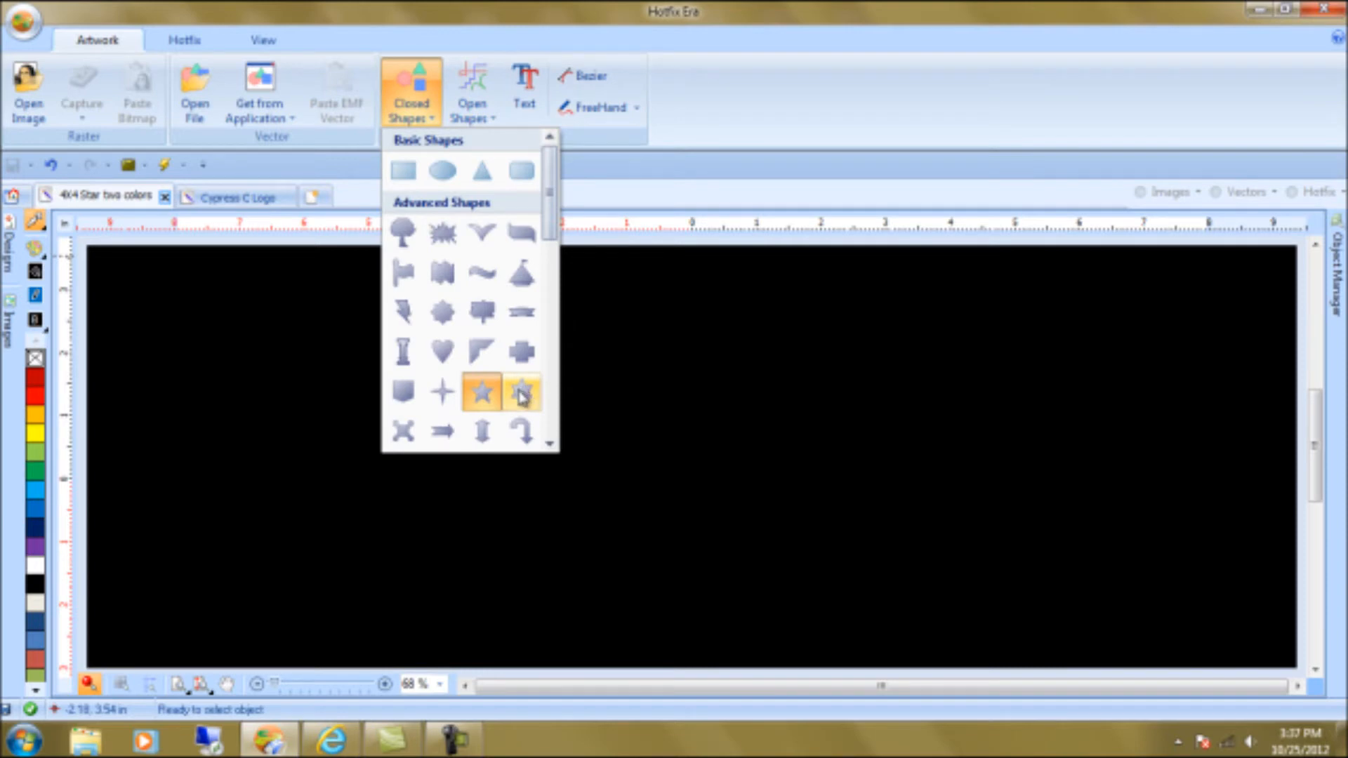
left_click(521, 396)
left_click_drag(427, 356, 801, 605)
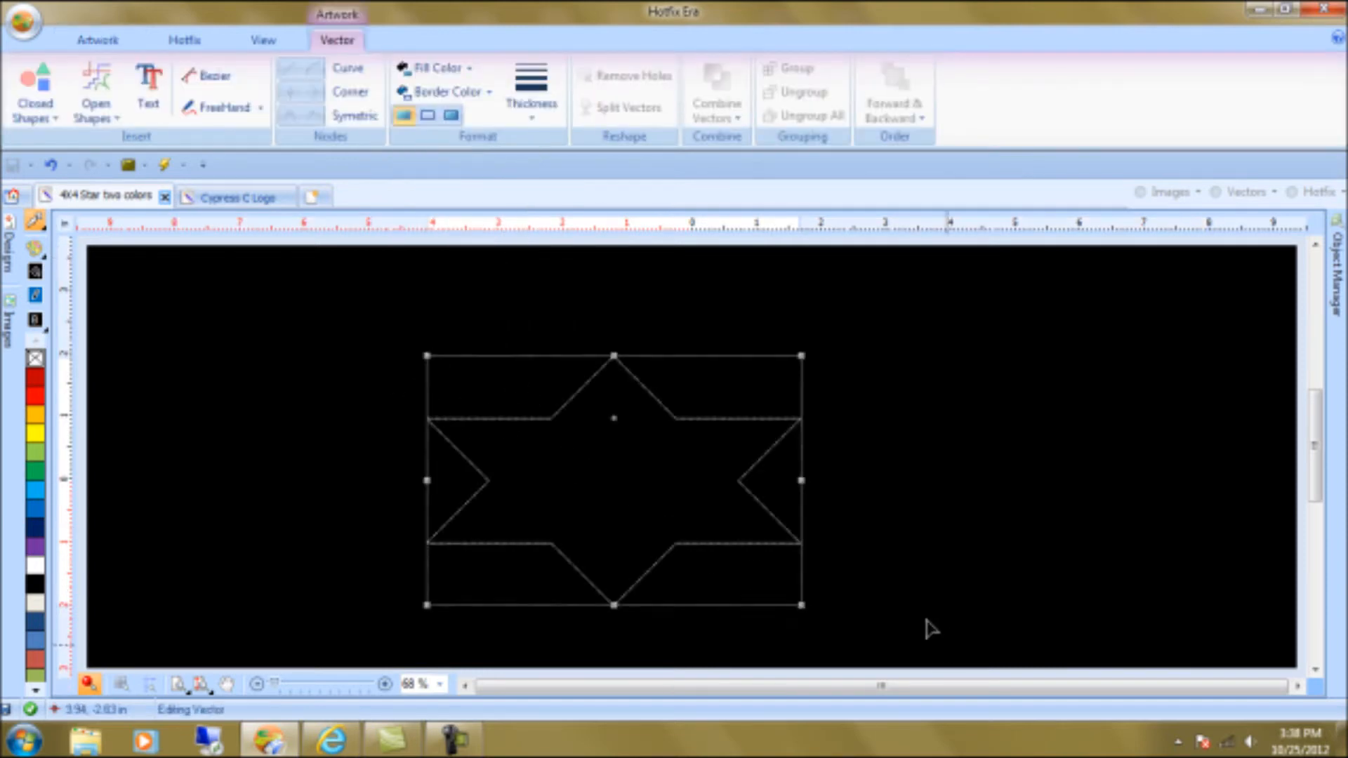
left_click_drag(614, 356, 615, 251)
left_click(418, 68)
left_click(421, 186)
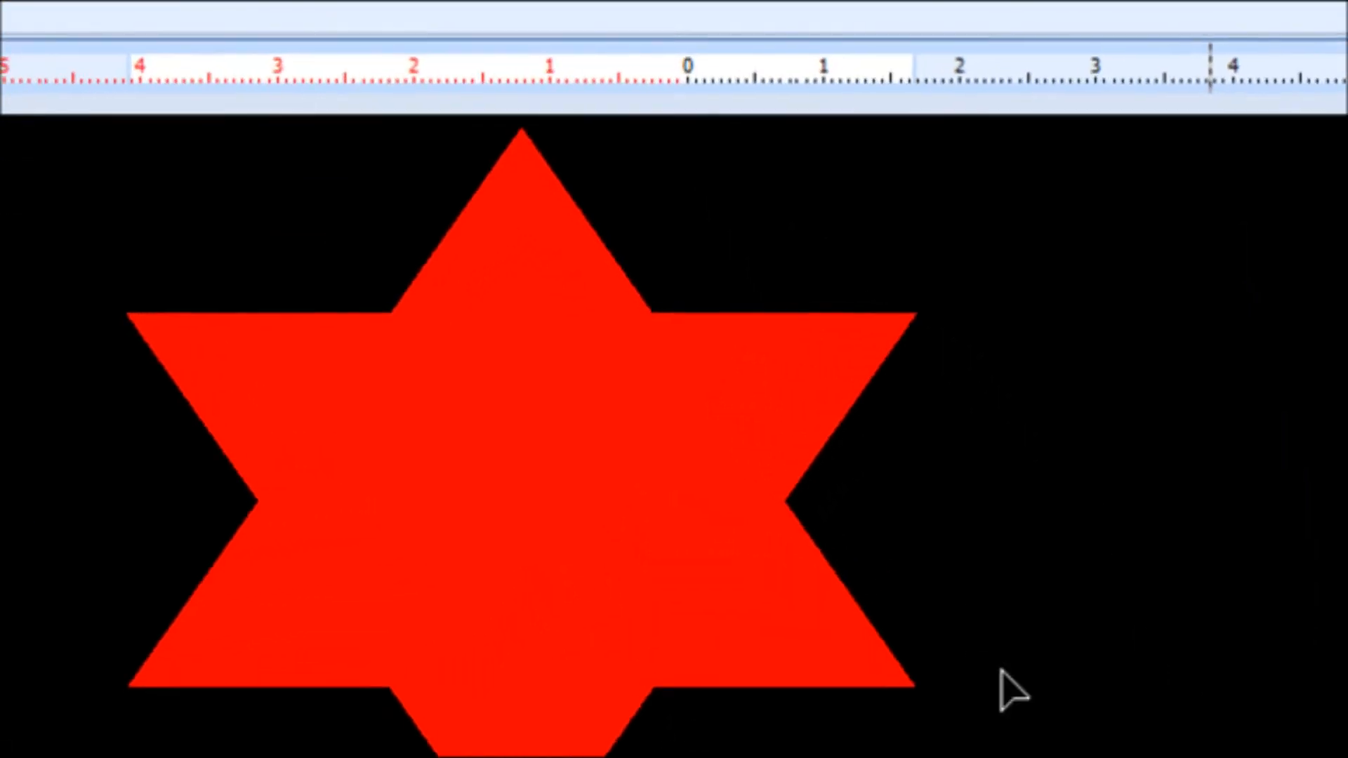
Shift the red star slightly down and convert it into a yellow hotfix stone area with the vector artwork hidden
left_click(625, 464)
left_click_drag(573, 462, 580, 510)
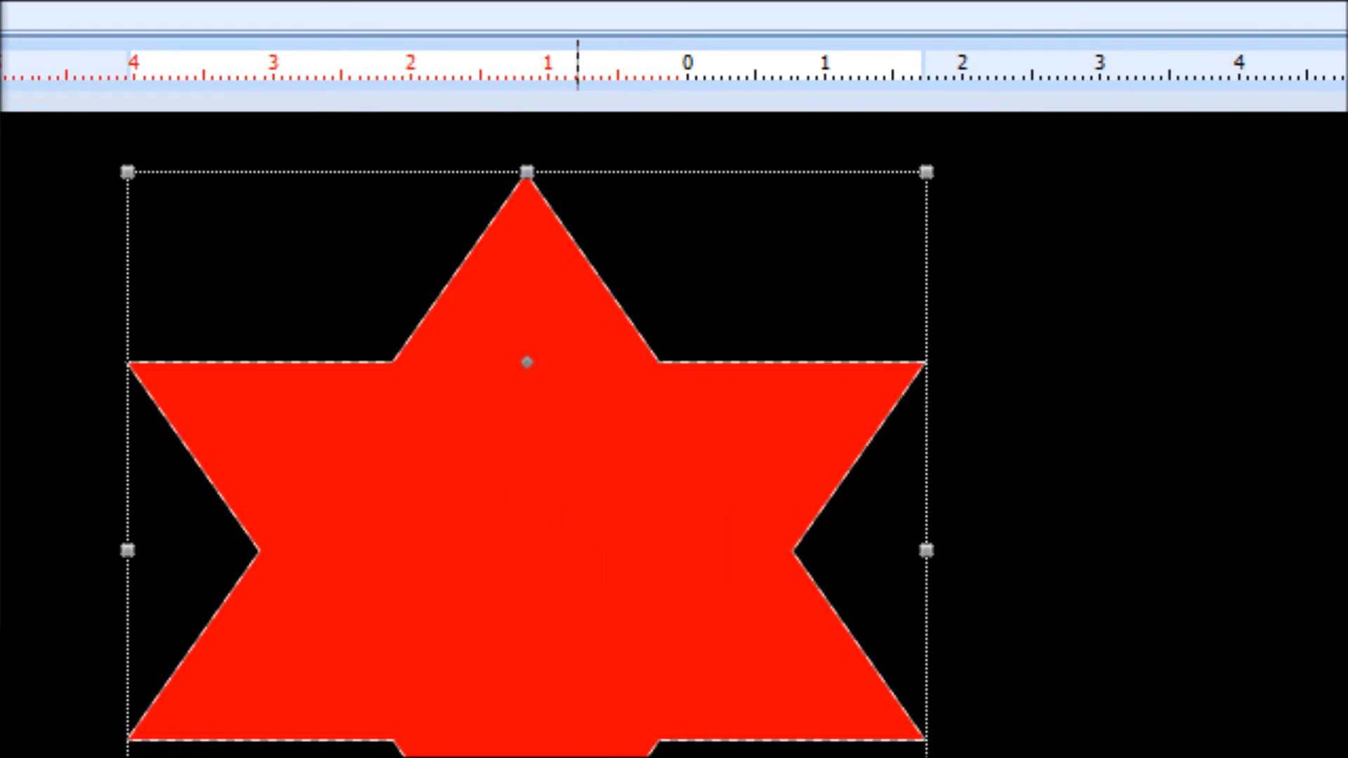
left_click(4, 84)
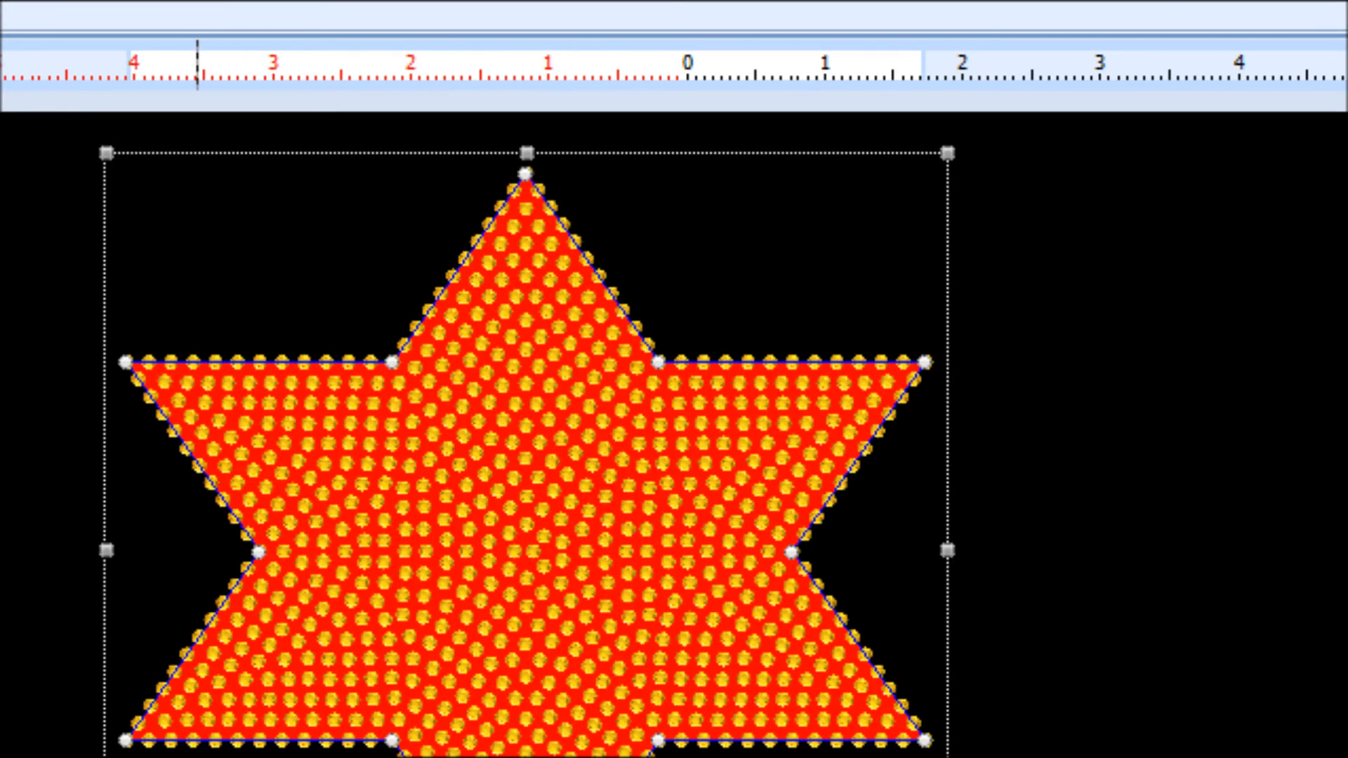
left_click(4, 547)
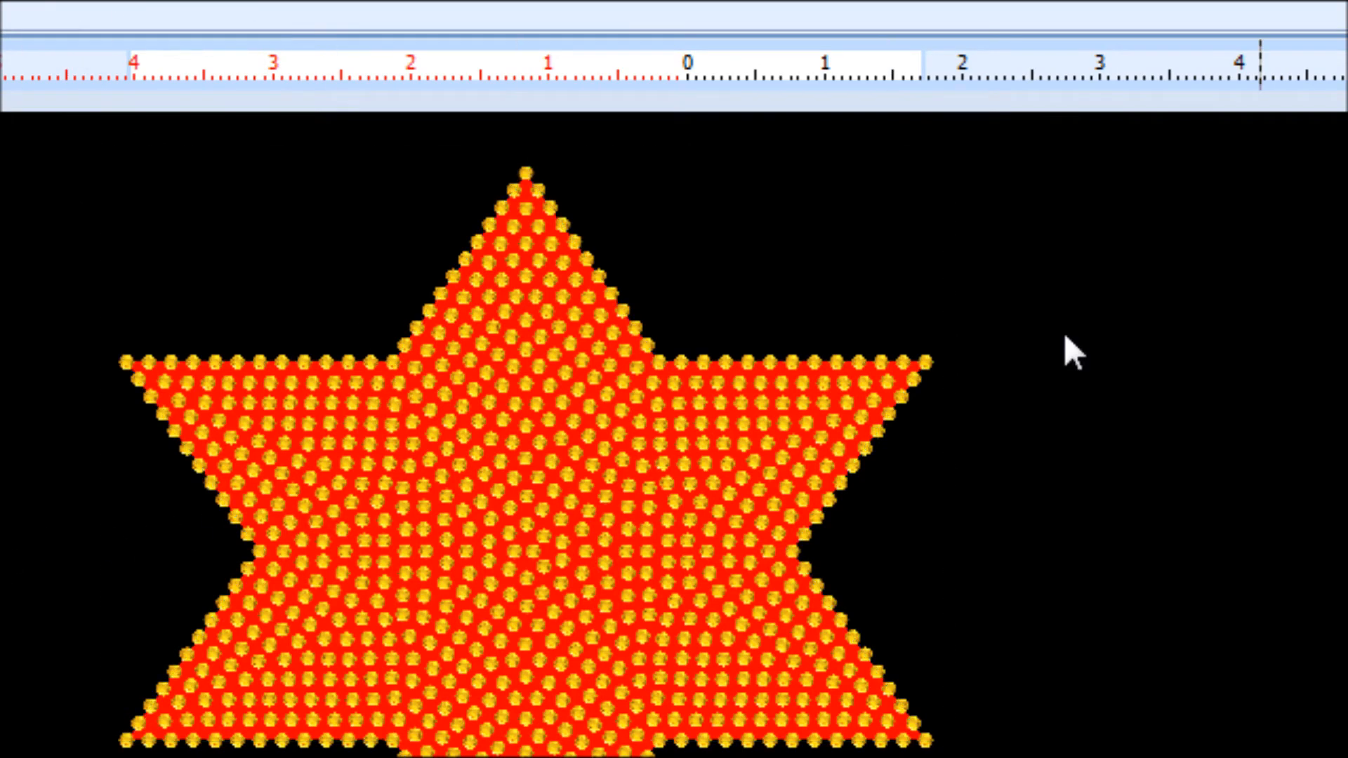
left_click(912, 4)
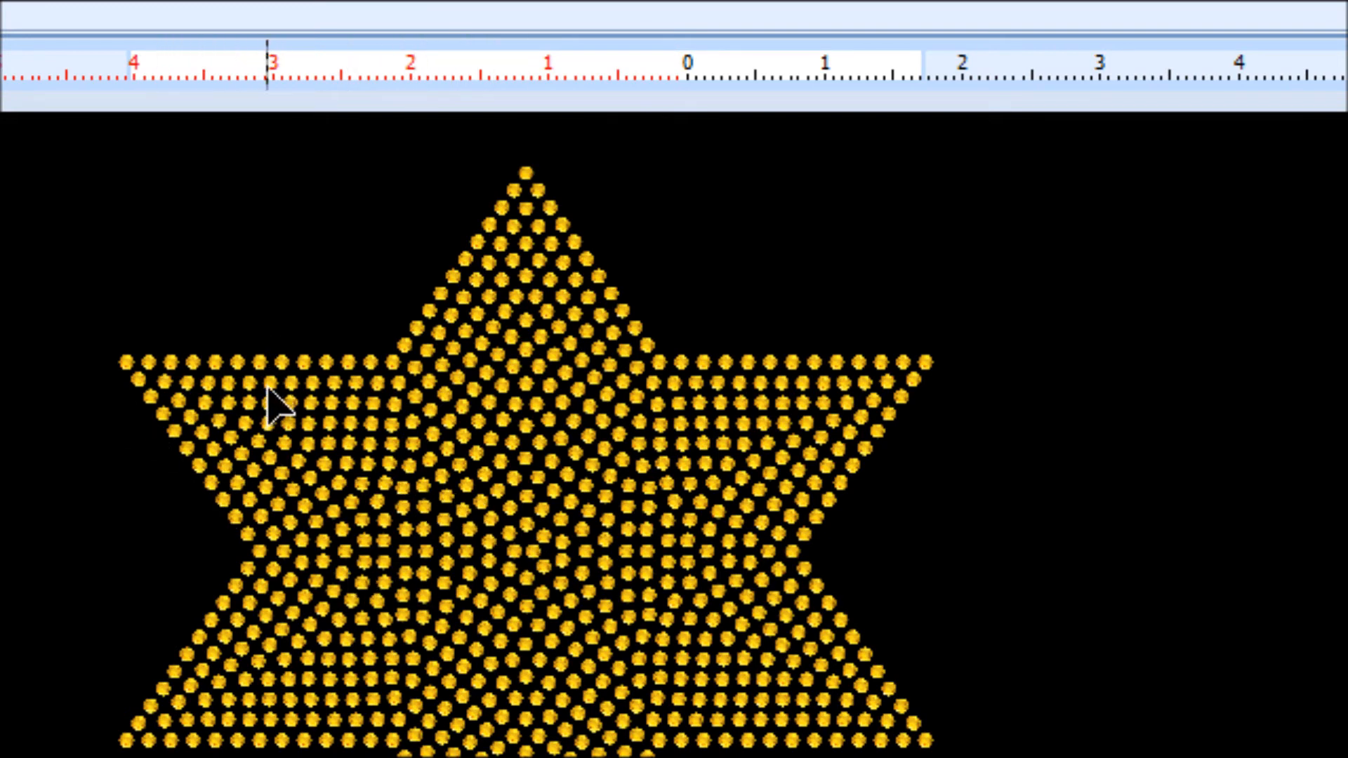
Try the hexagon initial layout alone on the star's body fill, and re-enable the circular layout
left_click(394, 517)
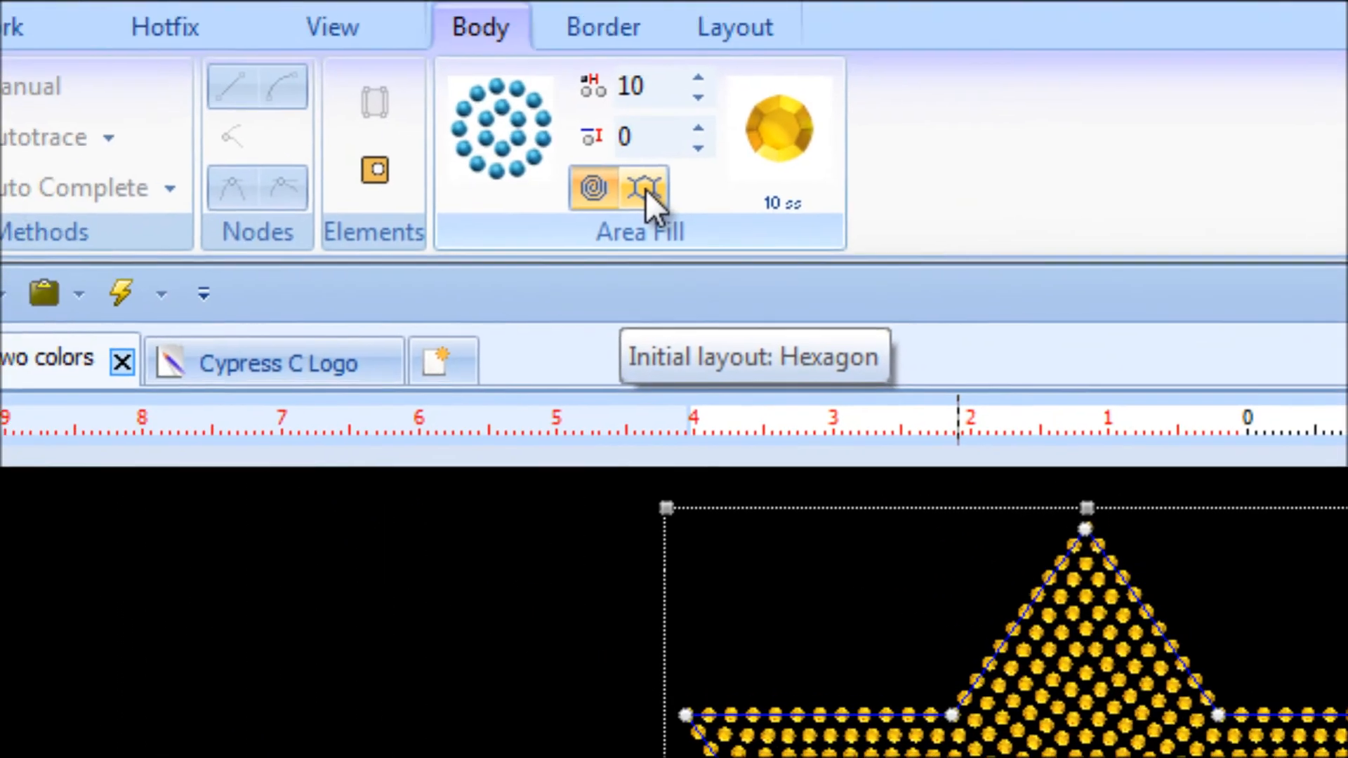
left_click(736, 250)
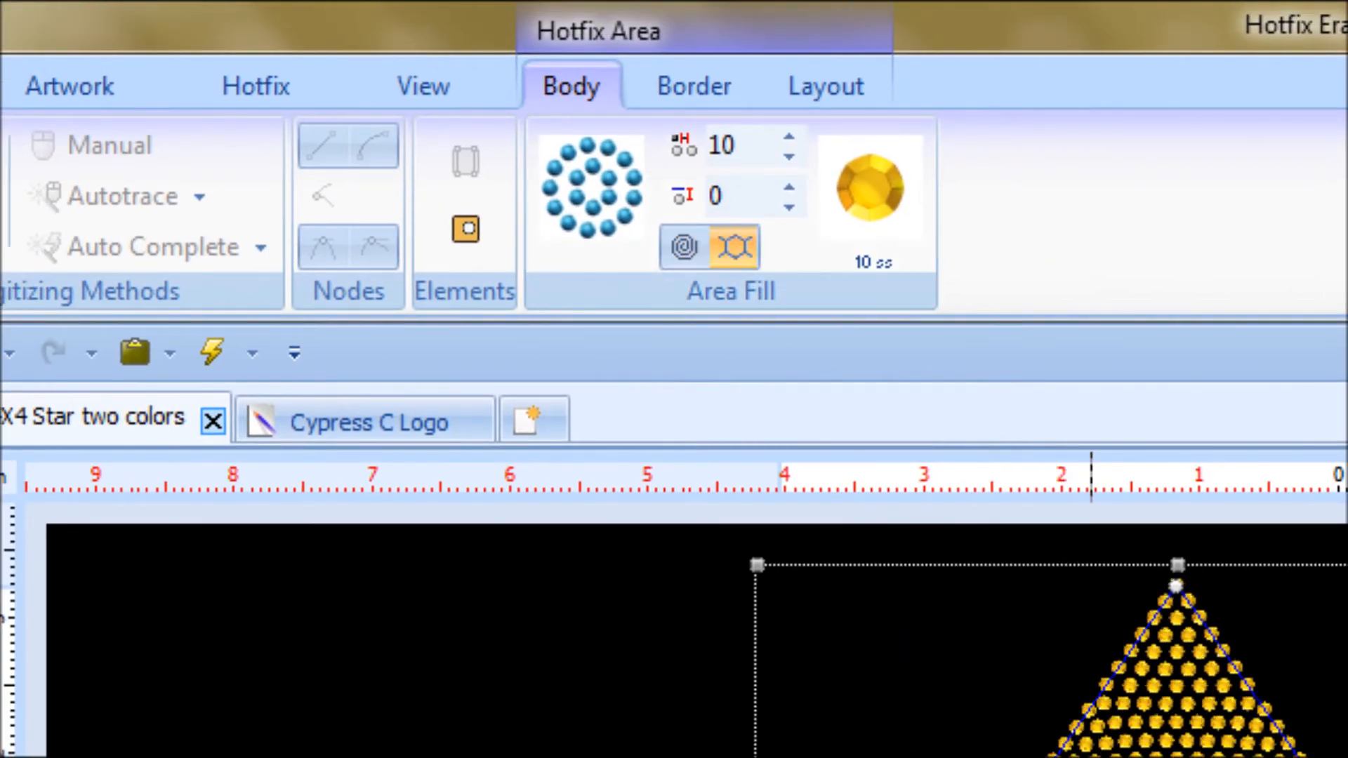
left_click(682, 247)
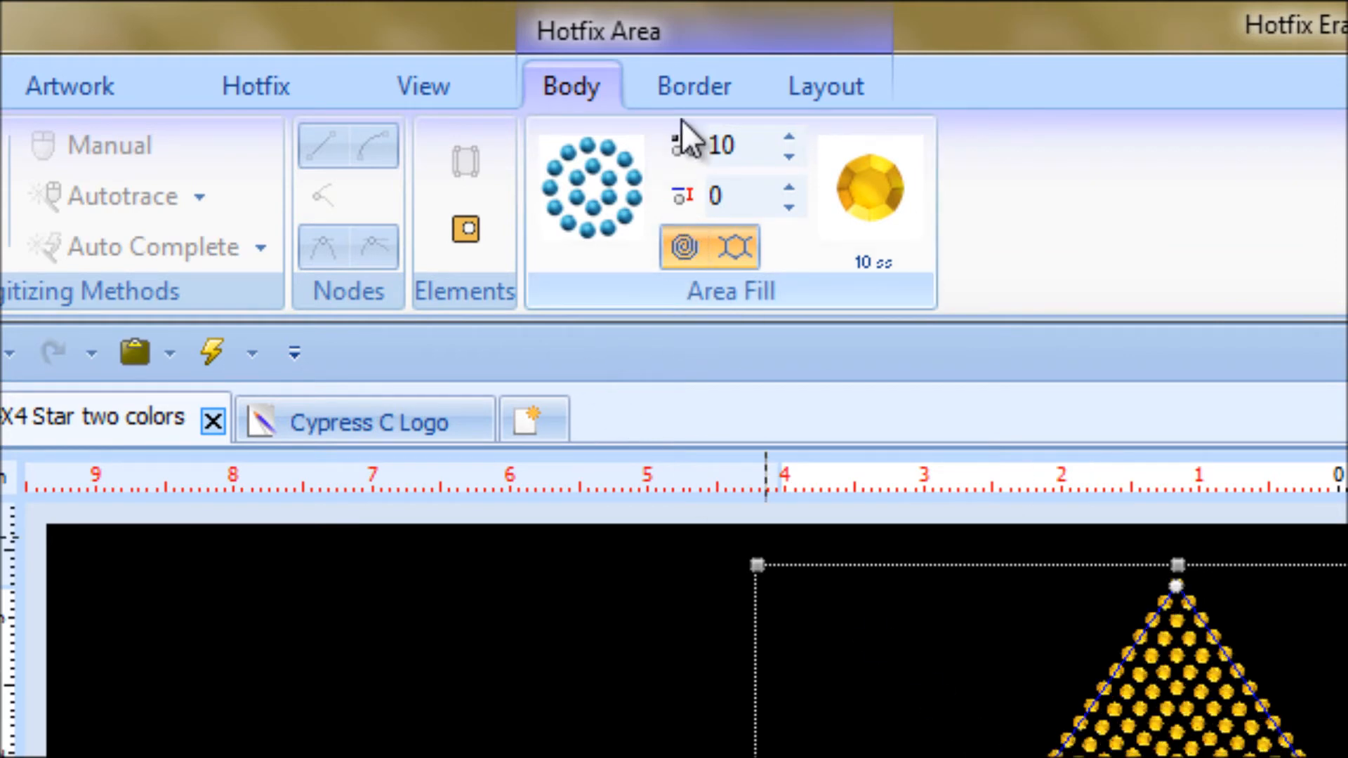
Change the star's border stones to orange 10 ss
left_click(716, 88)
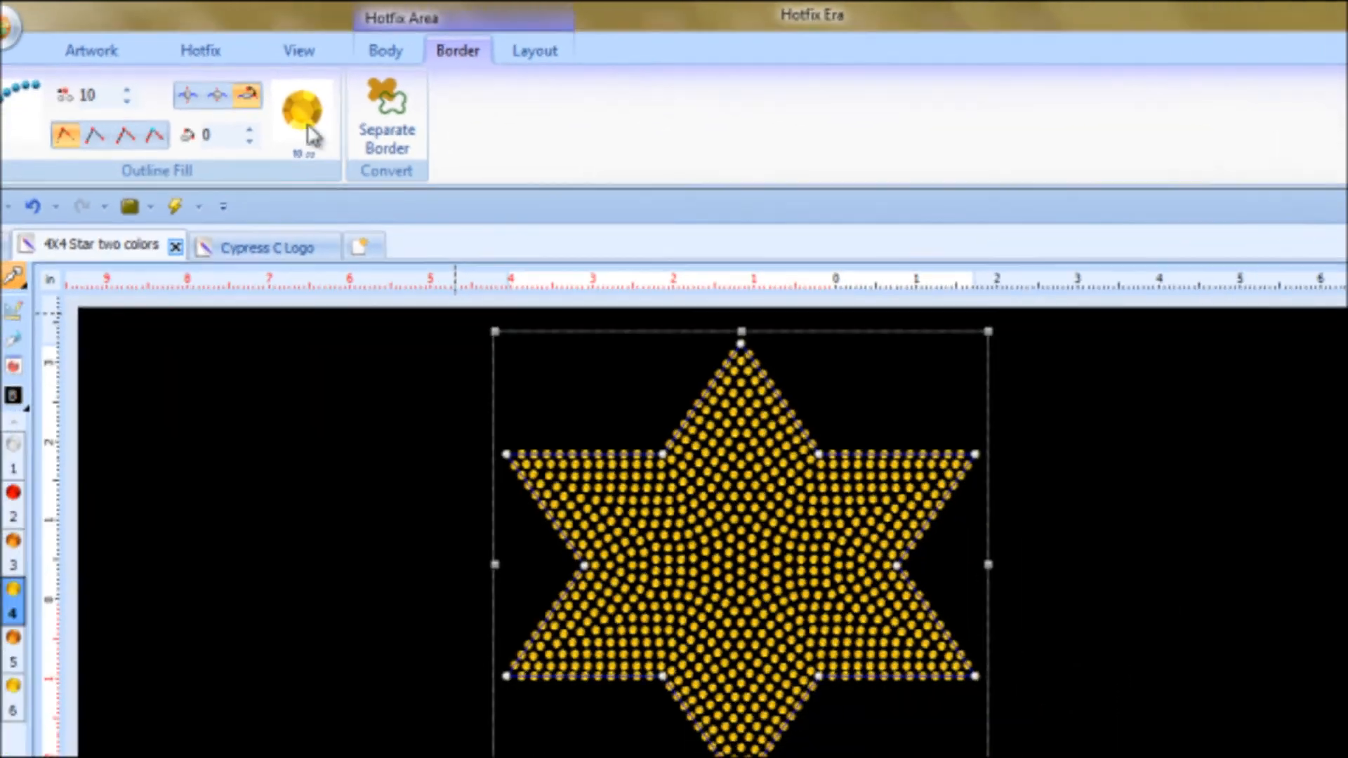
left_click(437, 231)
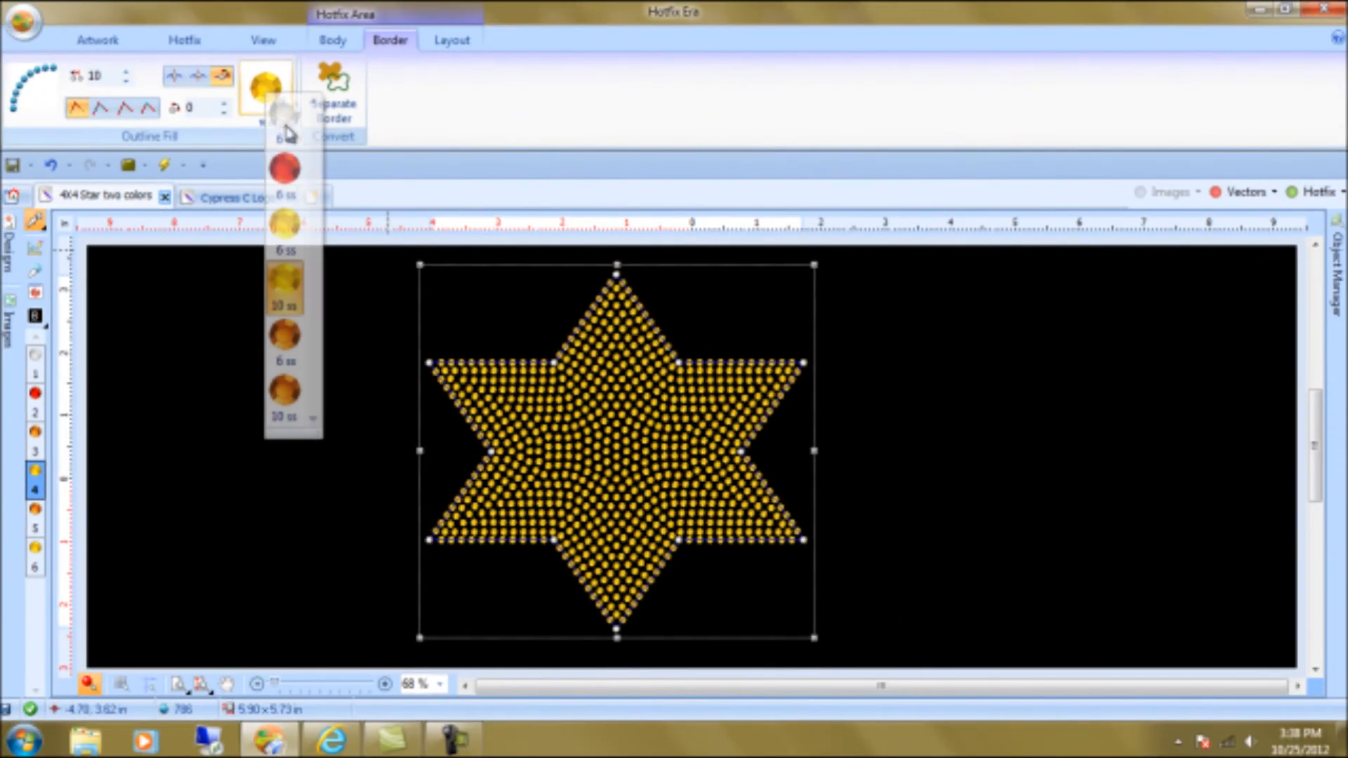
left_click(286, 403)
left_click(322, 512)
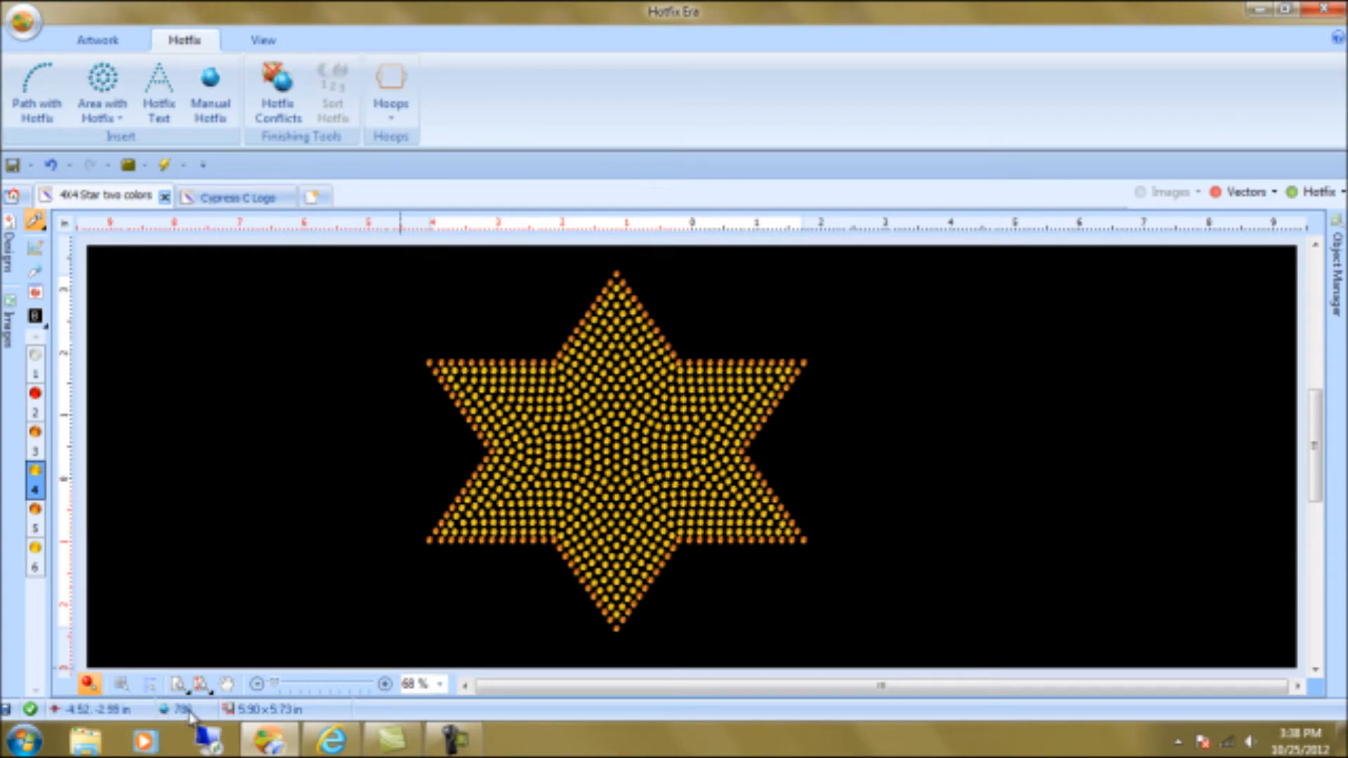
left_click(35, 223)
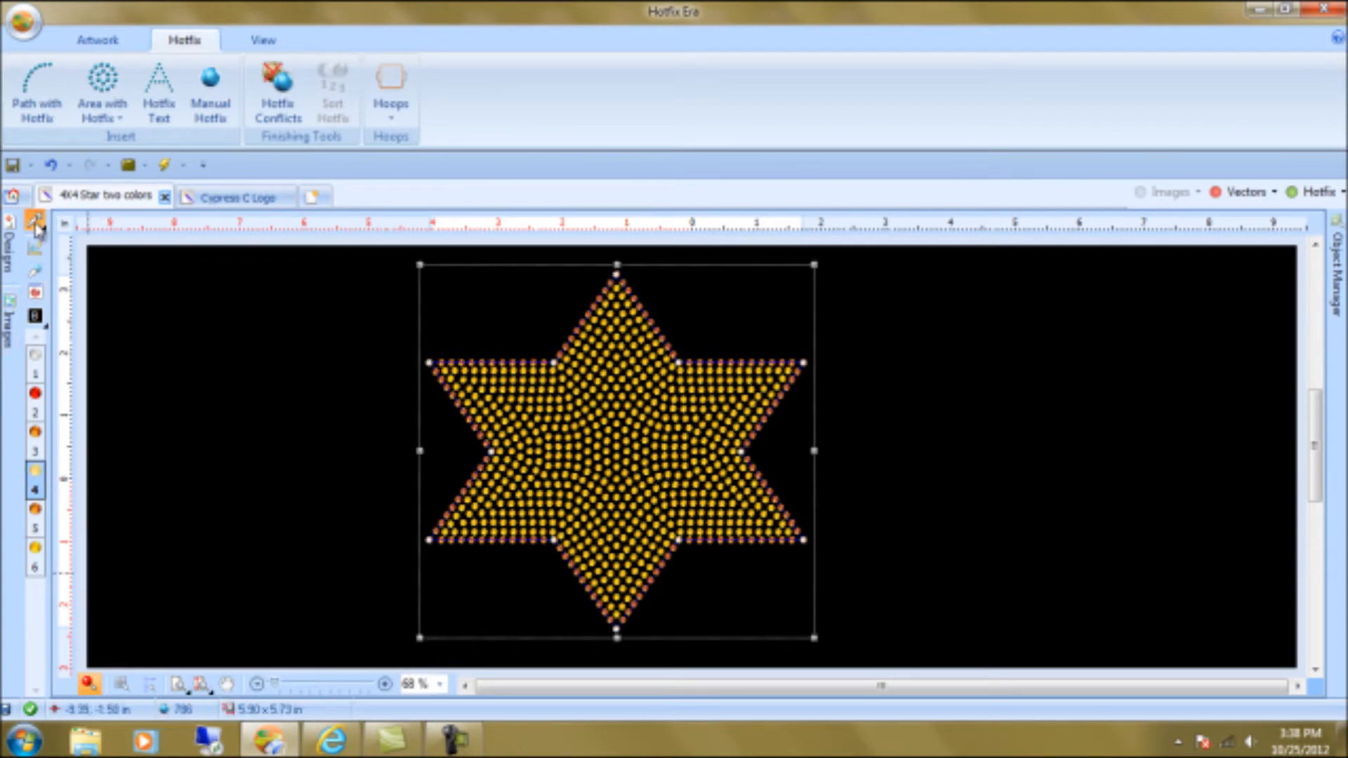
left_click(261, 446)
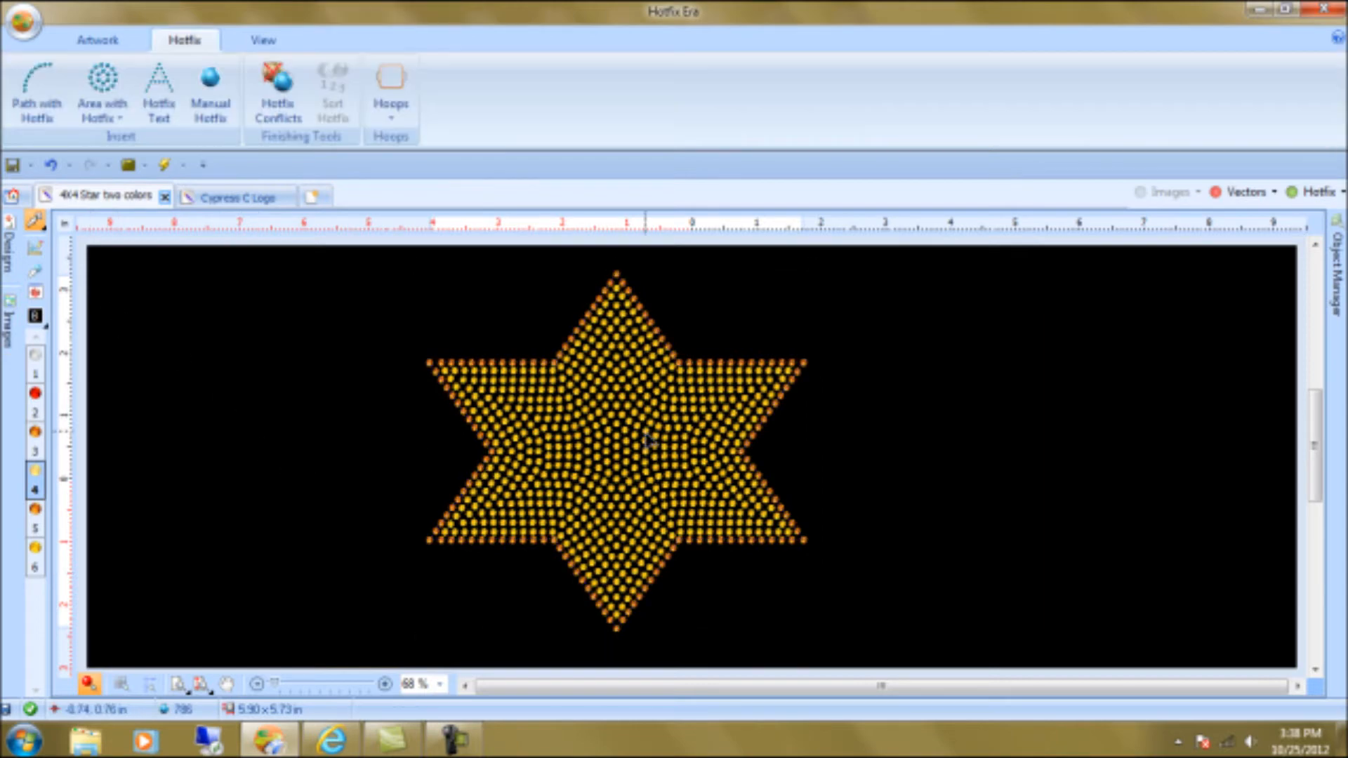
Switch the star's body fill to the hexagon-only layout with a stone spacing of 25
left_click(647, 441)
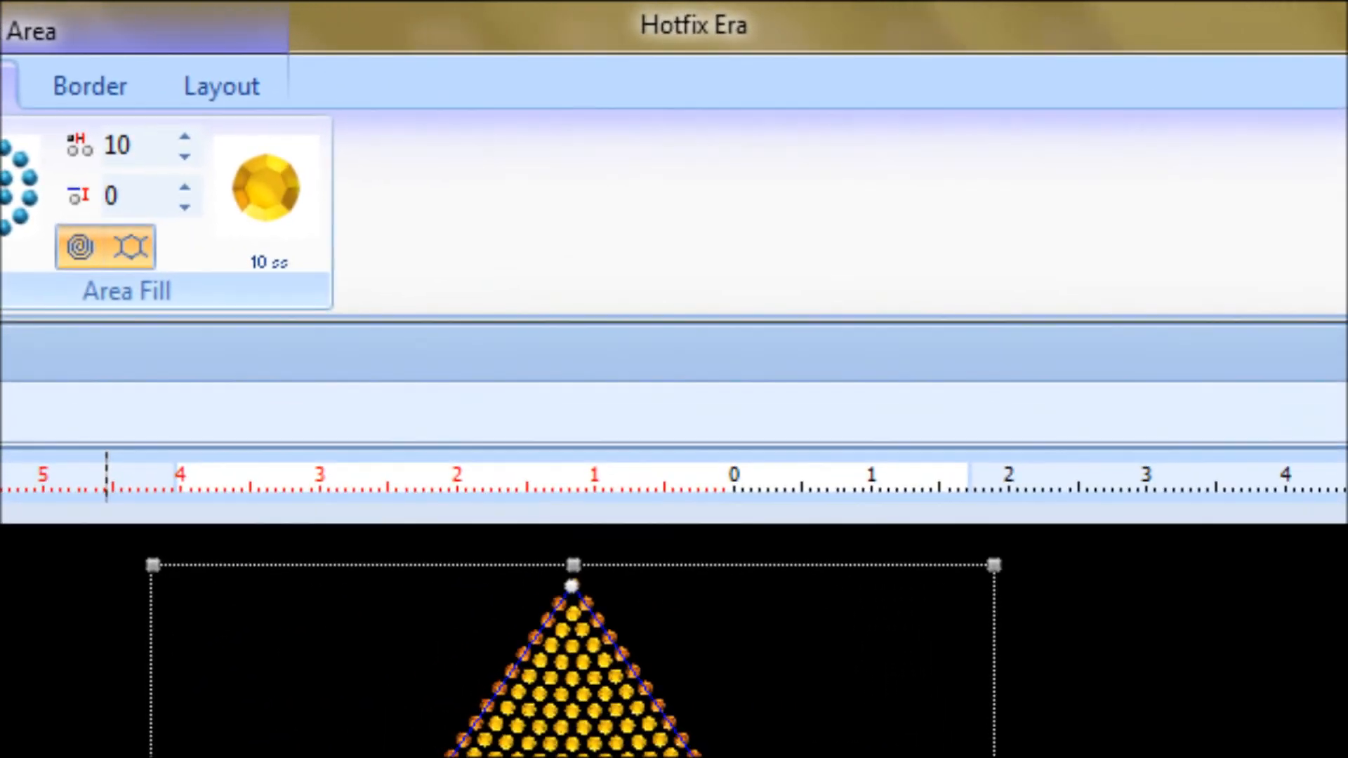
left_click(116, 251)
left_click(169, 137)
type("2")
key("Return")
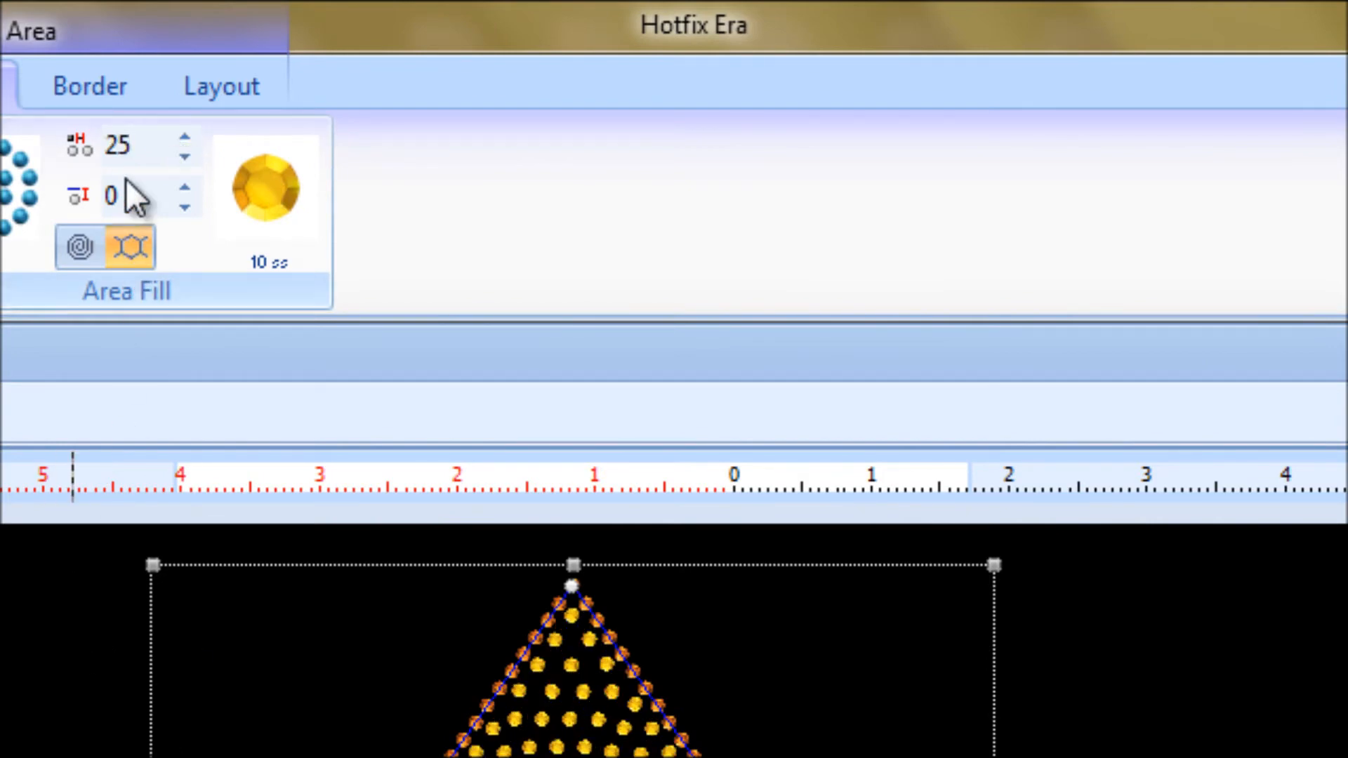
Reduce the stone spacing of the star's hexagon body fill to 20
left_click(138, 142)
type("20")
key("Return")
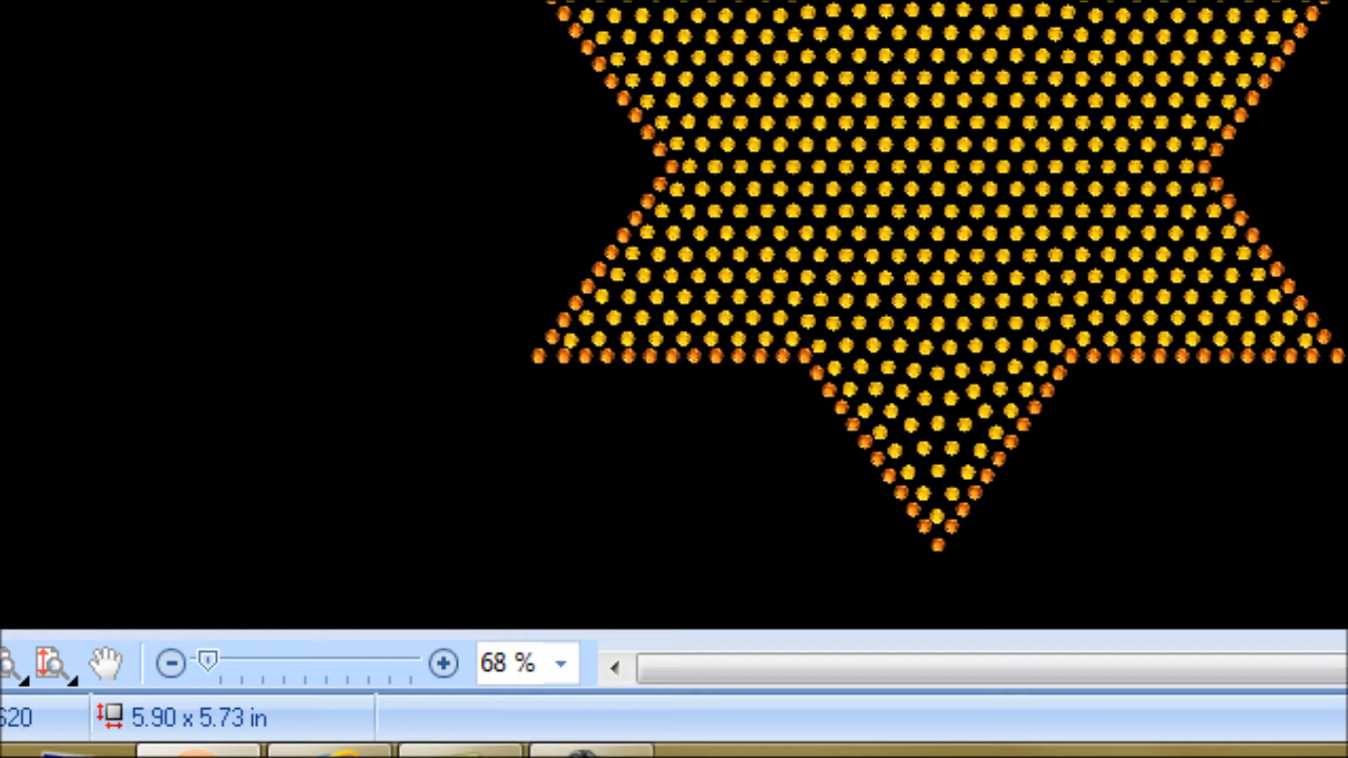
Switch the star's body fill to the circular layout and set its stone spacing to 4
left_click(821, 211)
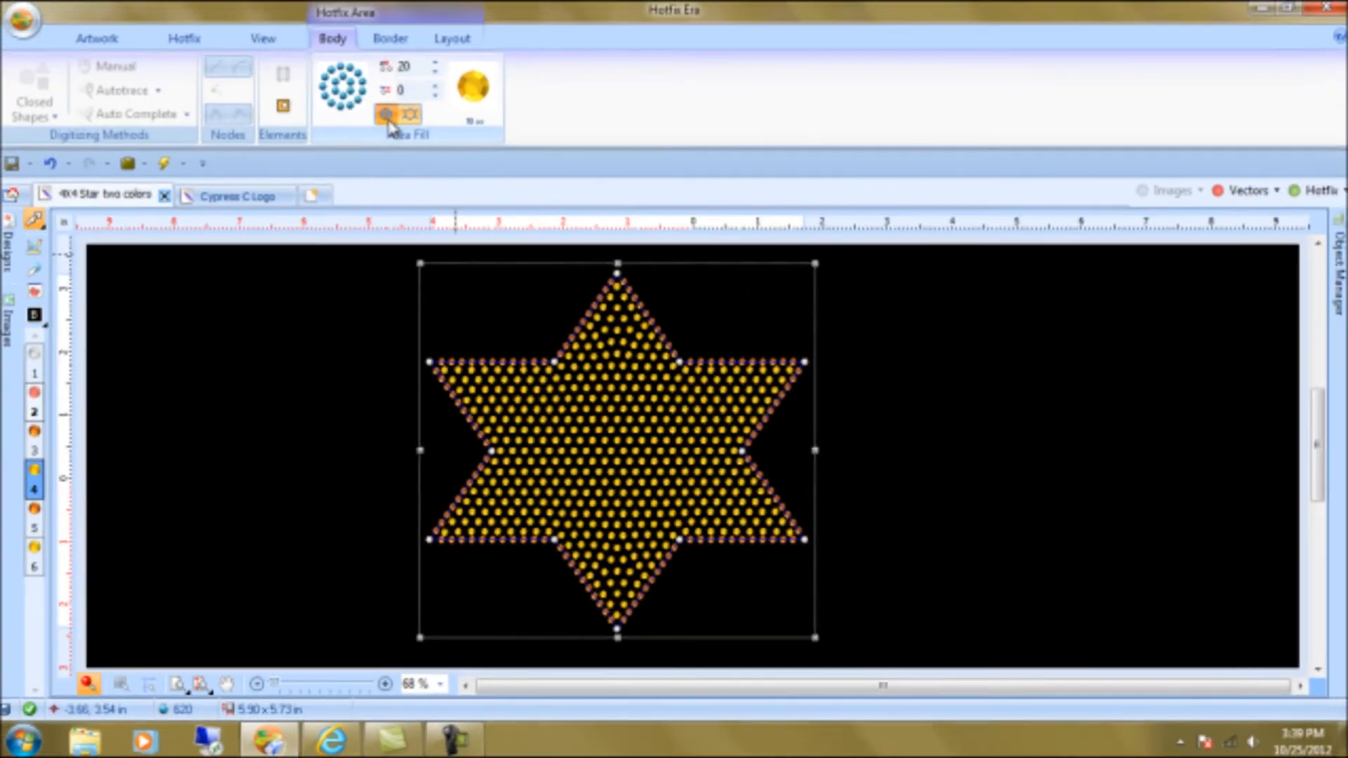
double_click(404, 67)
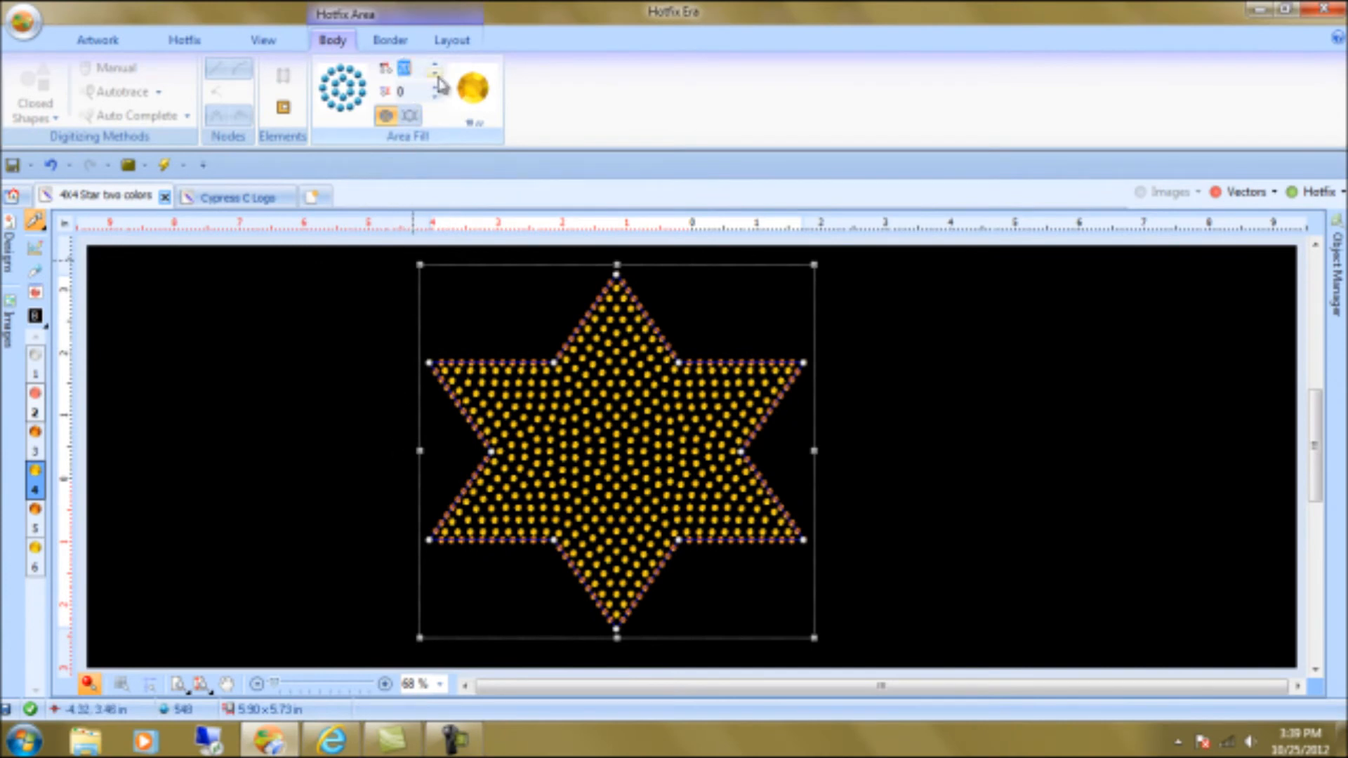
key("Return")
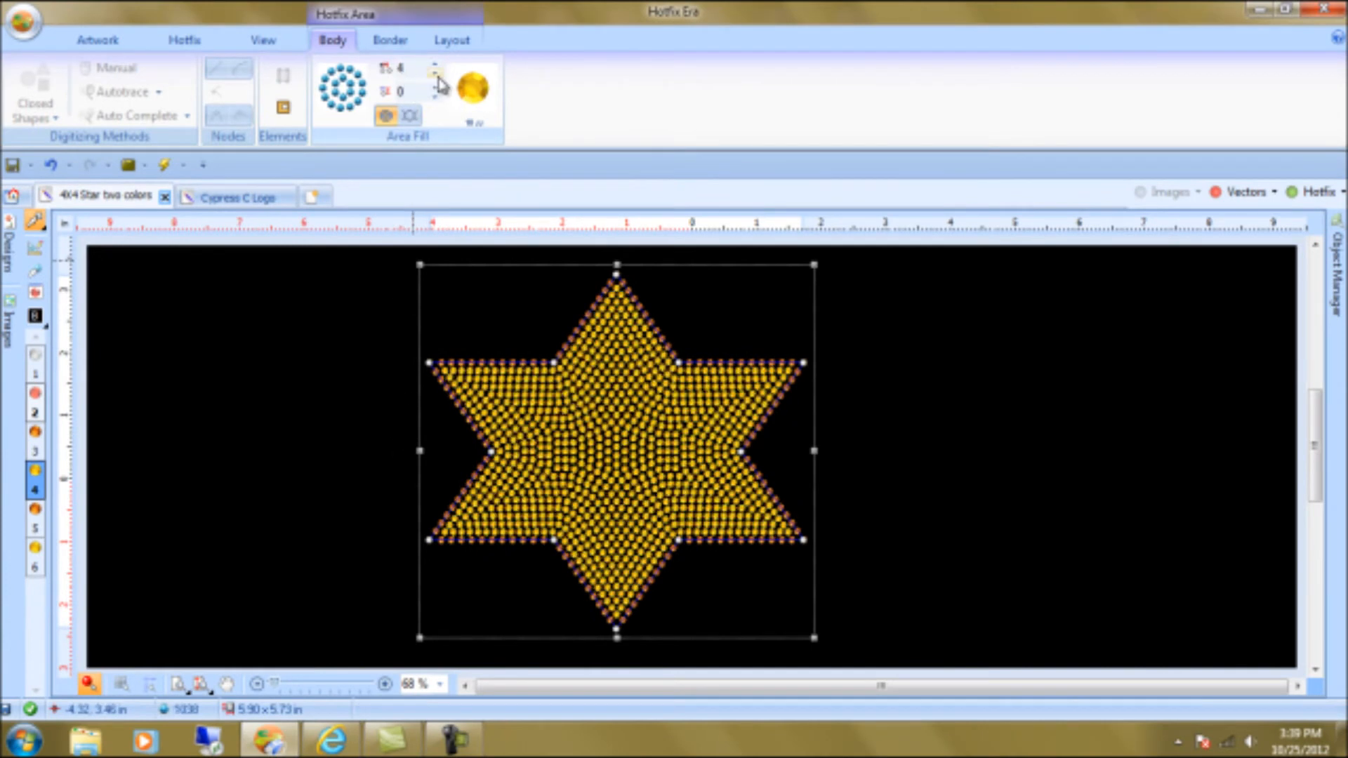
Set the stone spacing of the star's body fill to 6 and deselect the star
double_click(410, 67)
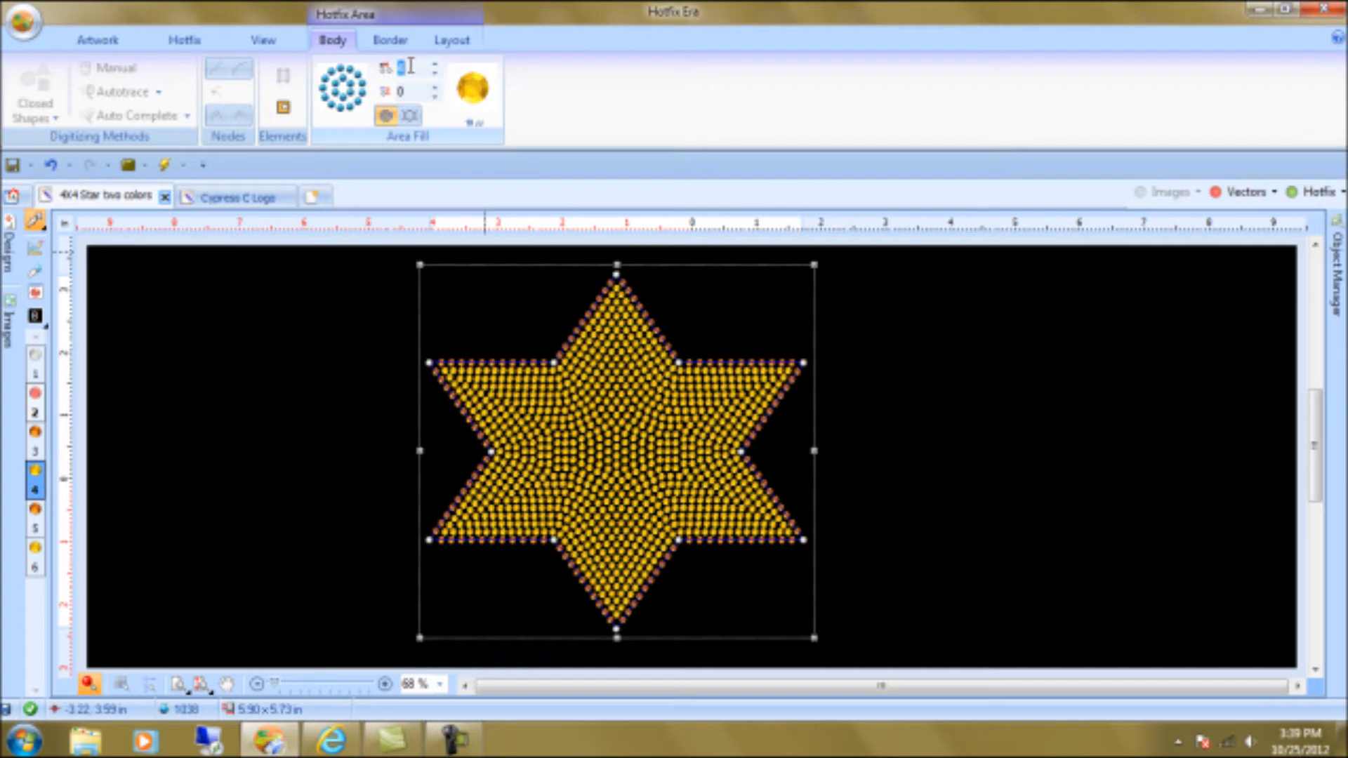
type("6")
key("Return")
left_click(266, 453)
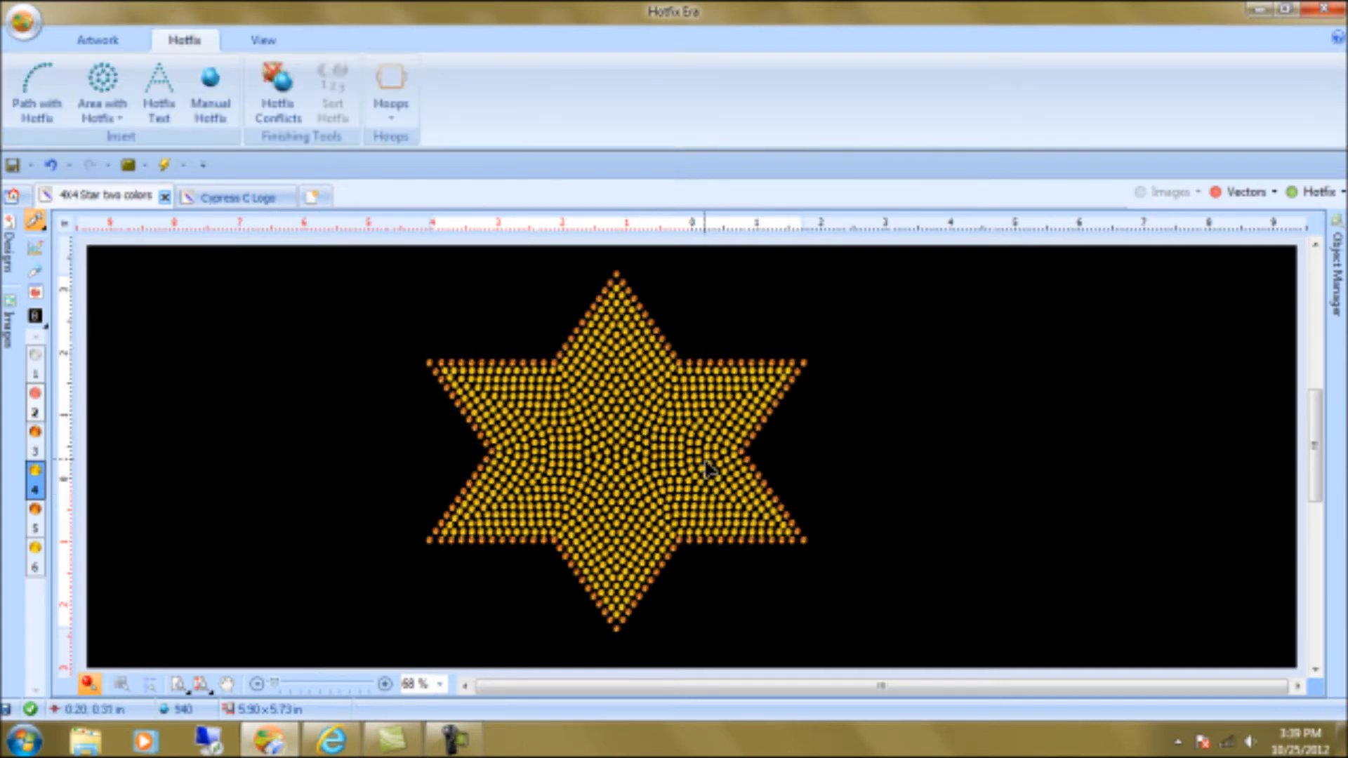
Select the star and switch its body fill to the Variable Distance Hotfix layout
mouse_move(182, 714)
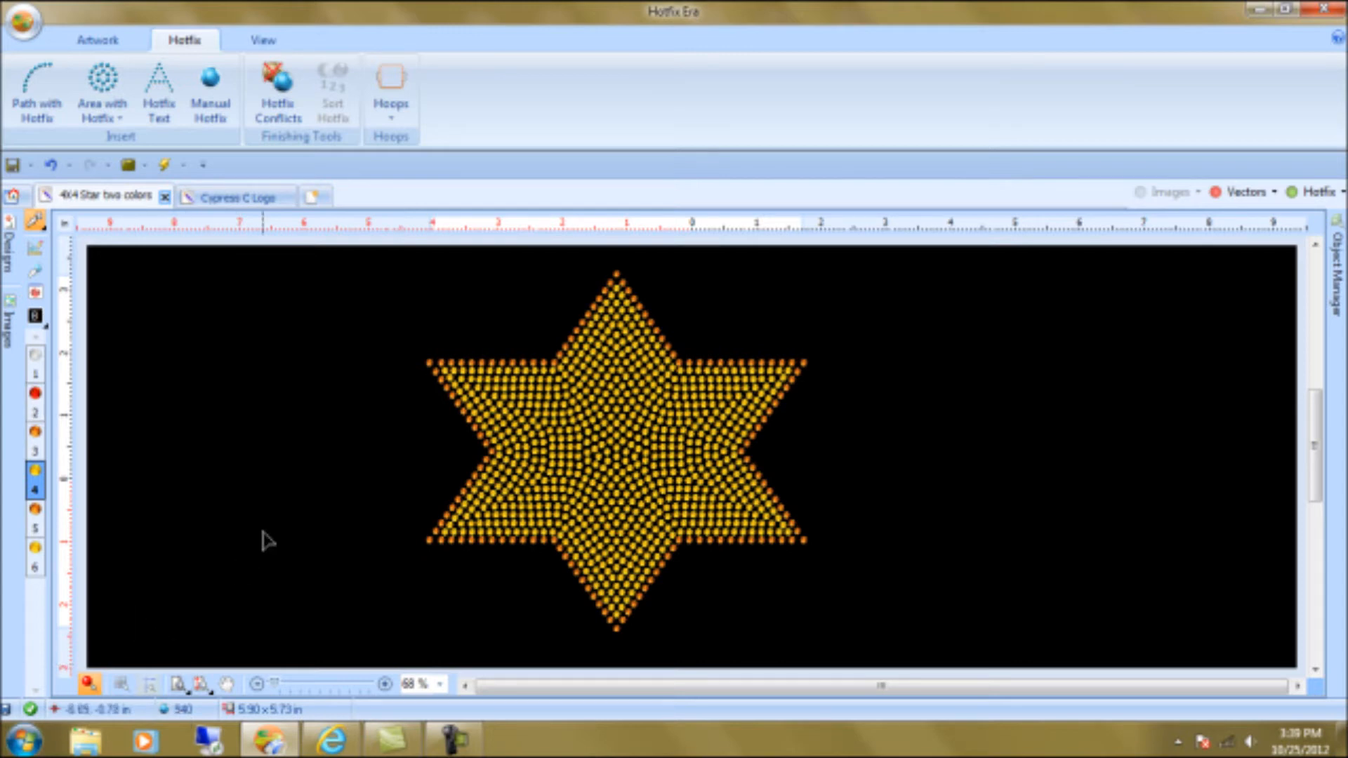
left_click(629, 386)
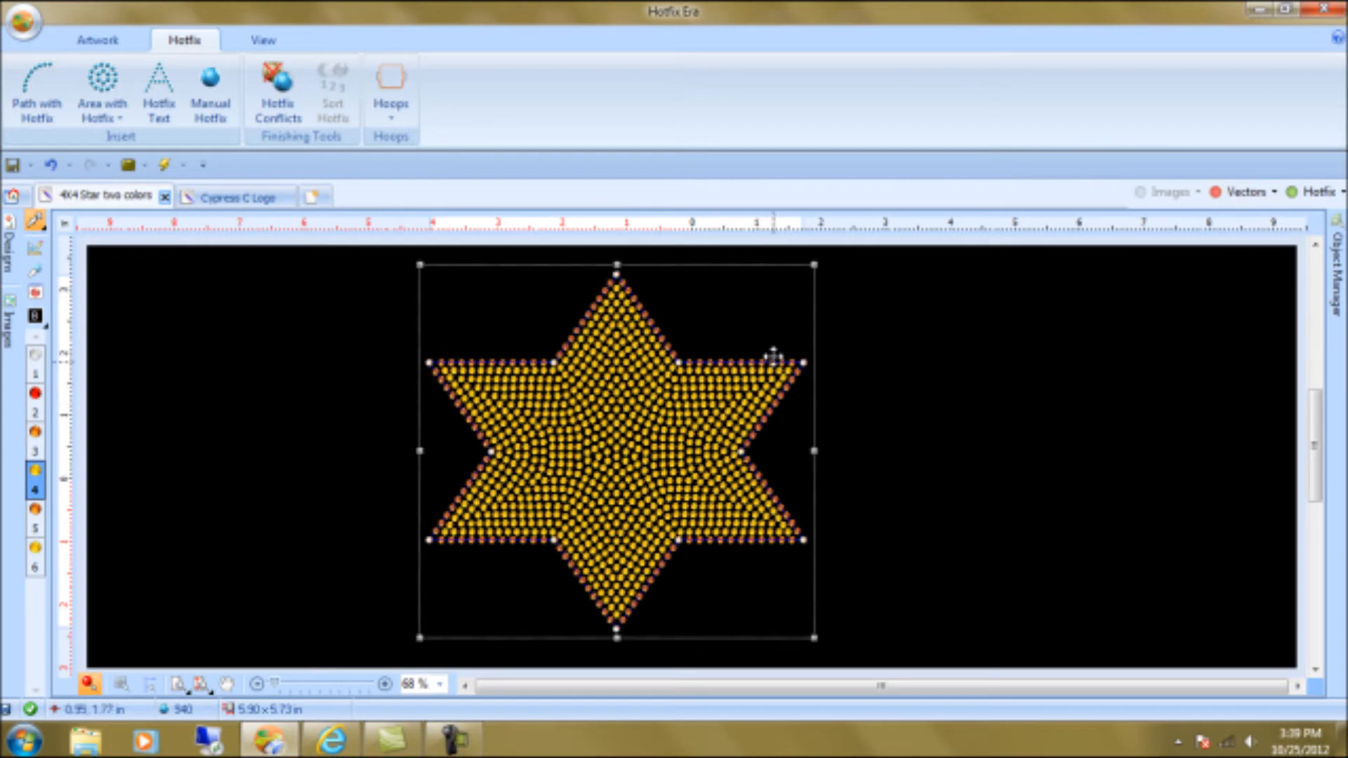
left_click(342, 88)
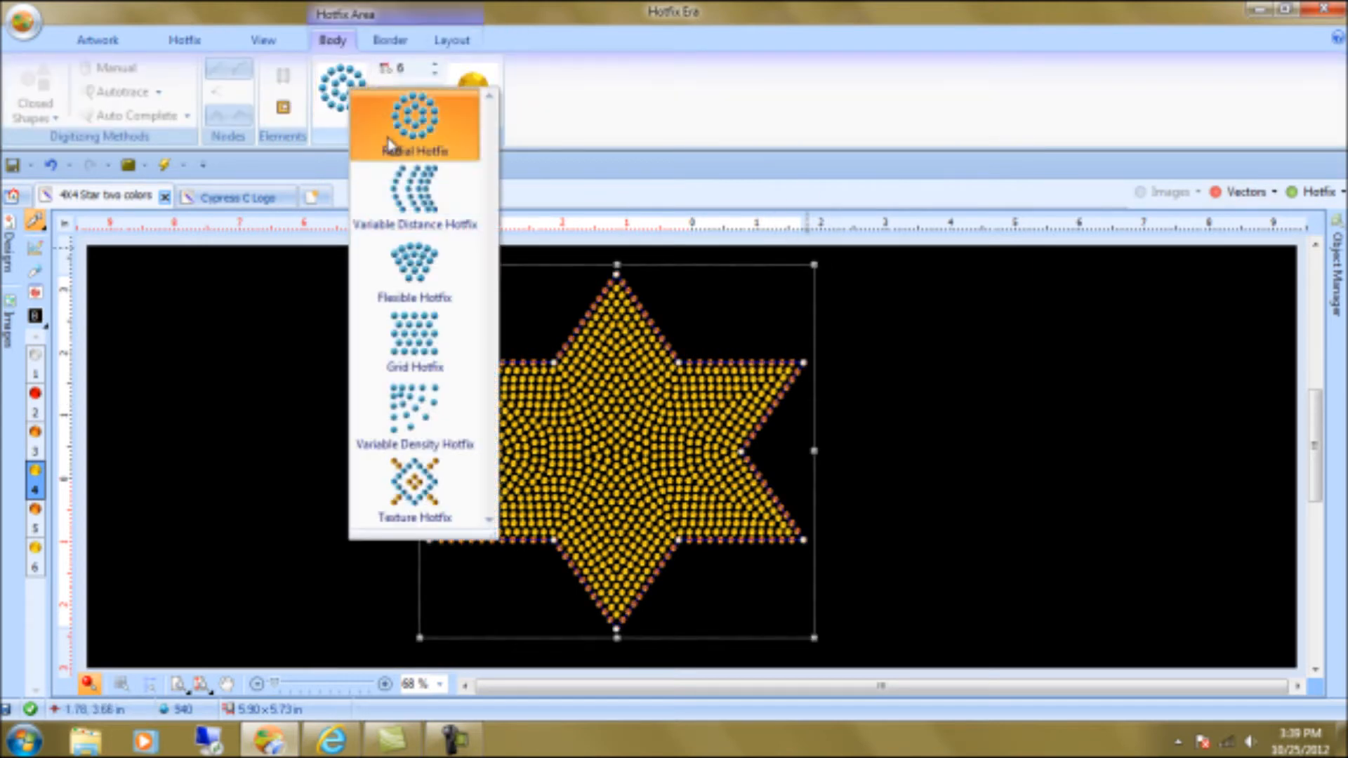
left_click(414, 202)
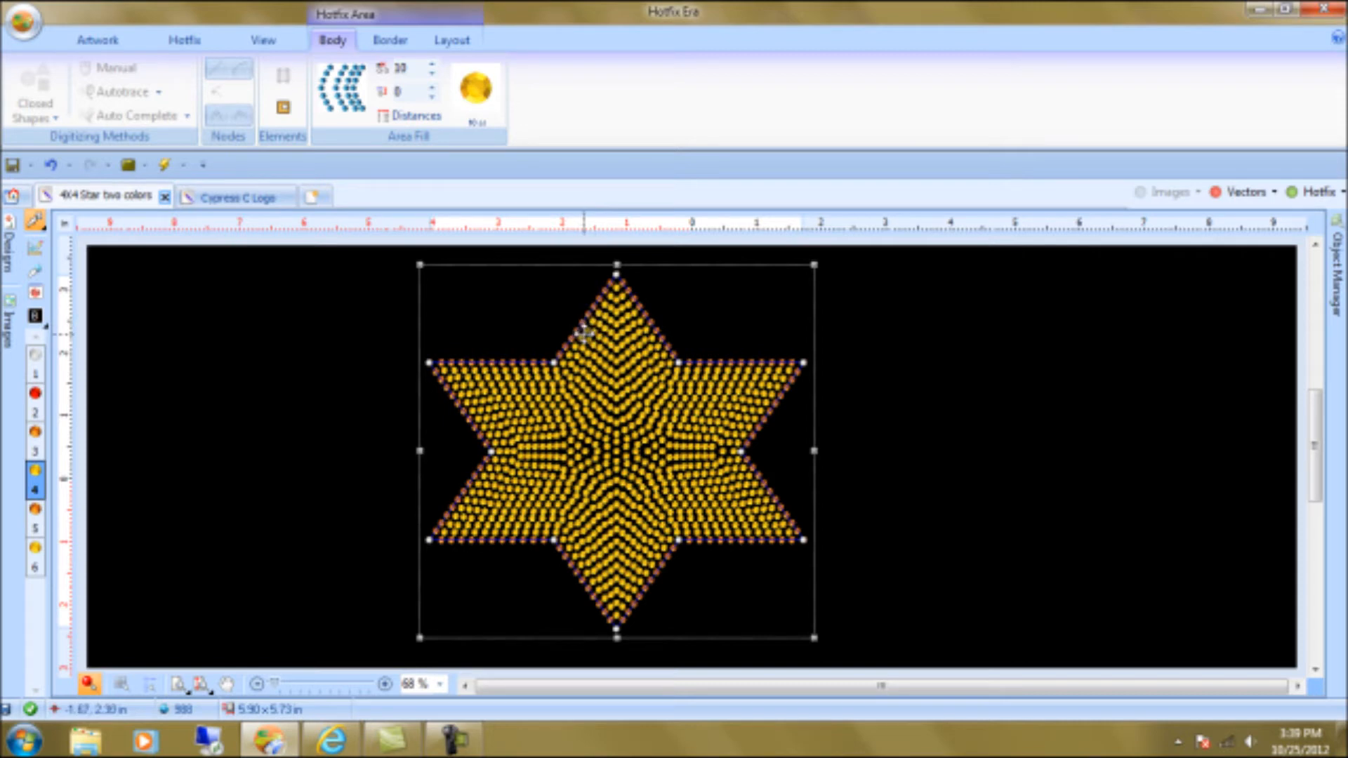
Open the ring distances of the star's body fill and set the number of rings to 8
scroll(467, 337, "up", 1)
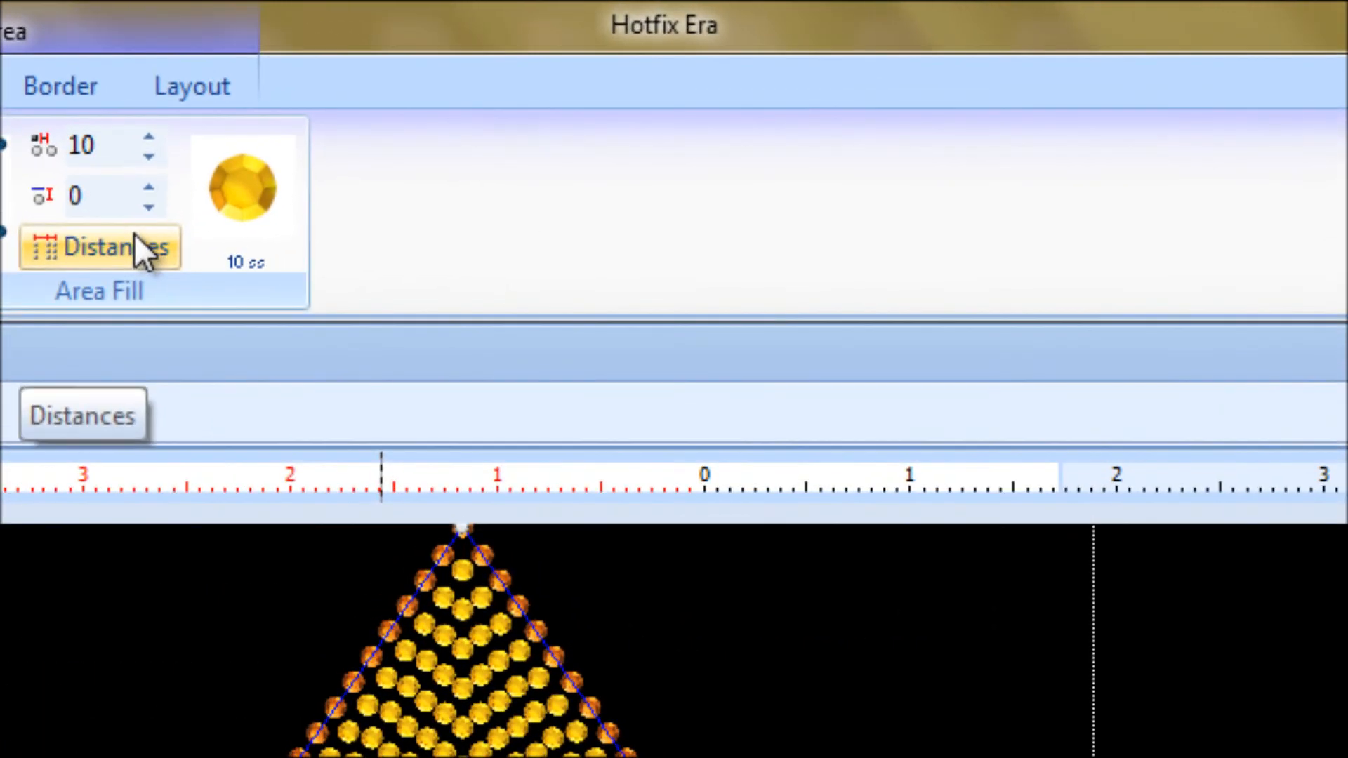
left_click(429, 117)
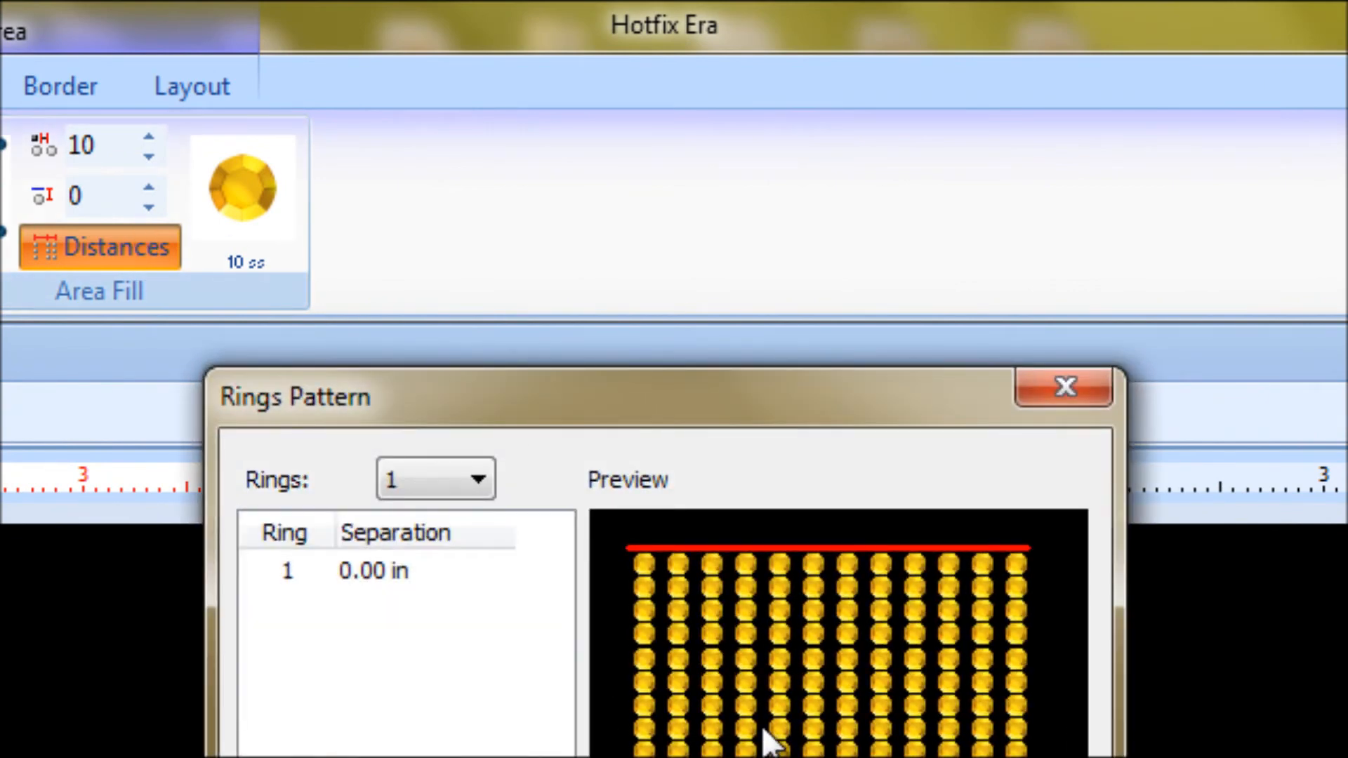
left_click(472, 481)
left_click(452, 707)
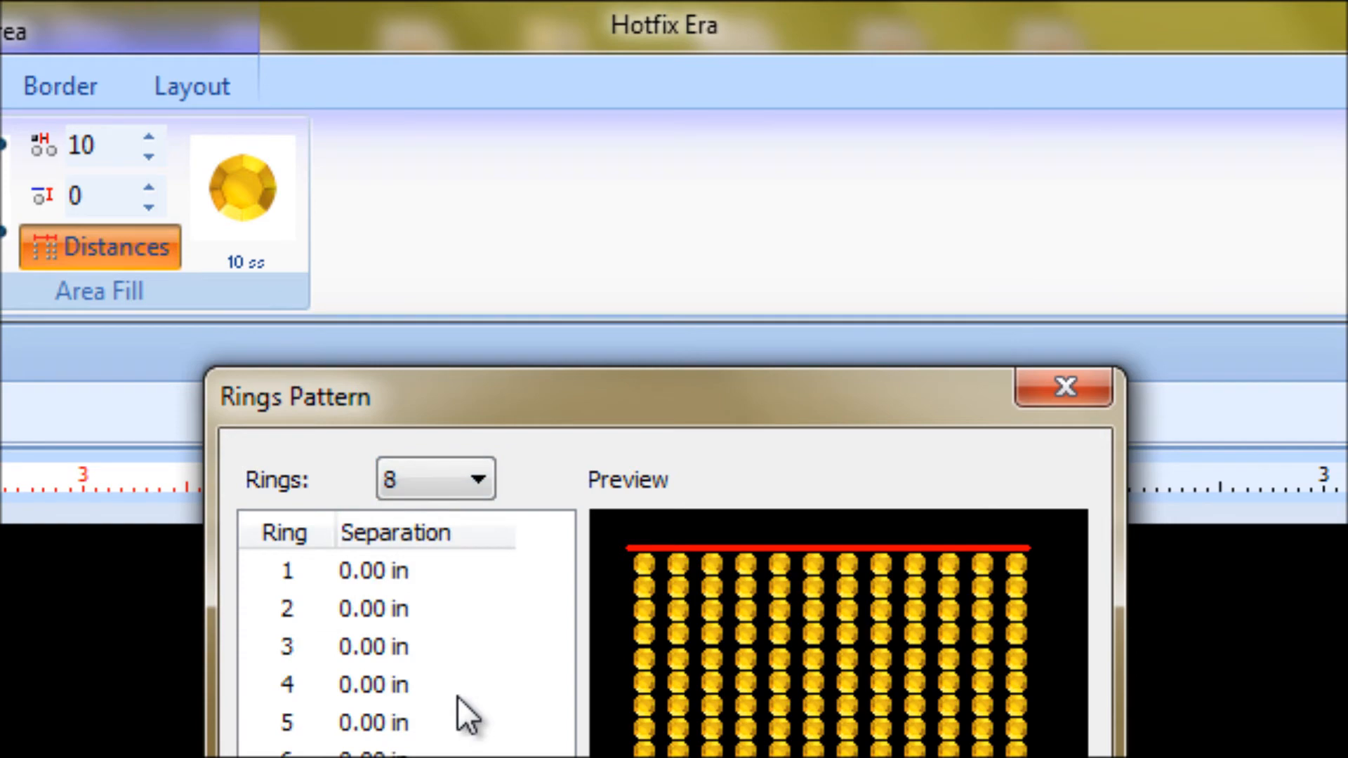
Set the separations of rings 1 to 4 to 0.09, 0.08, 0.07 and 0.06 in
left_click(410, 565)
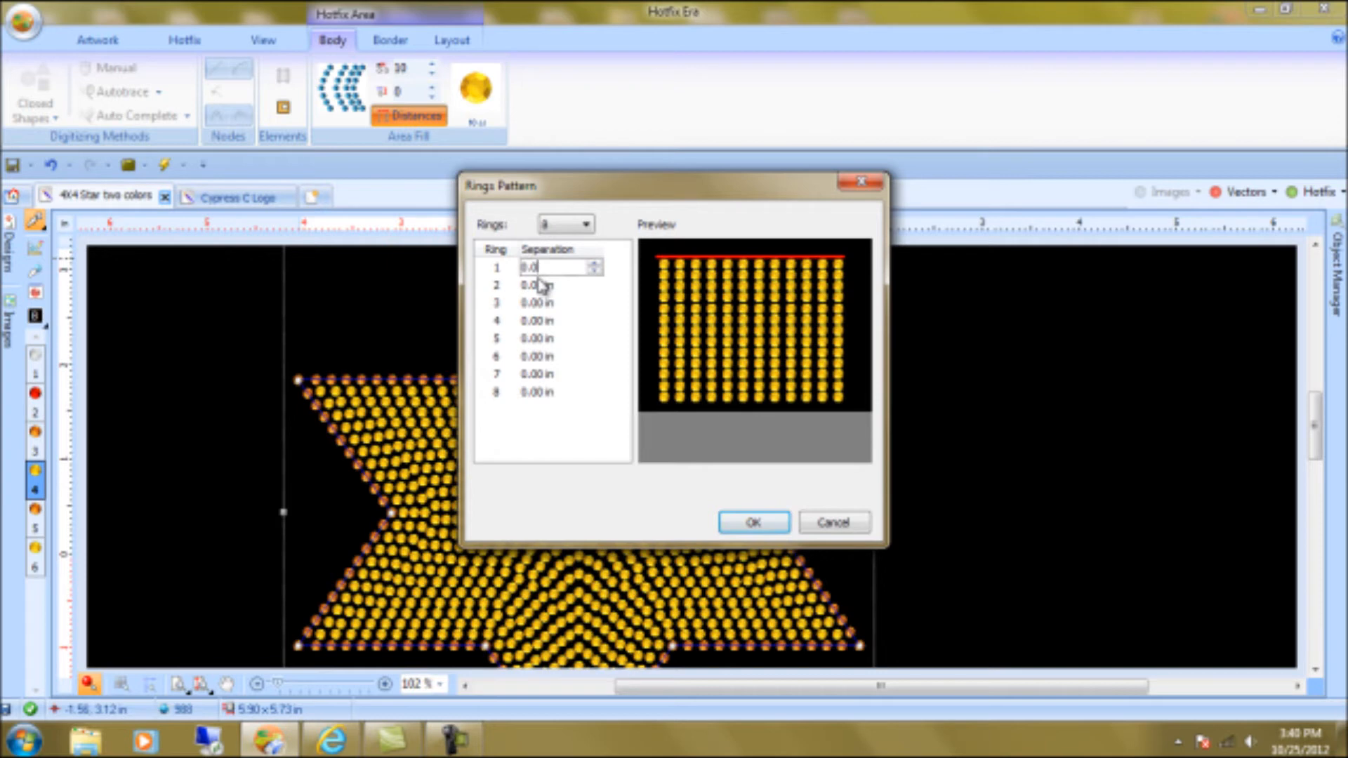
type("9")
type("0")
key("Return")
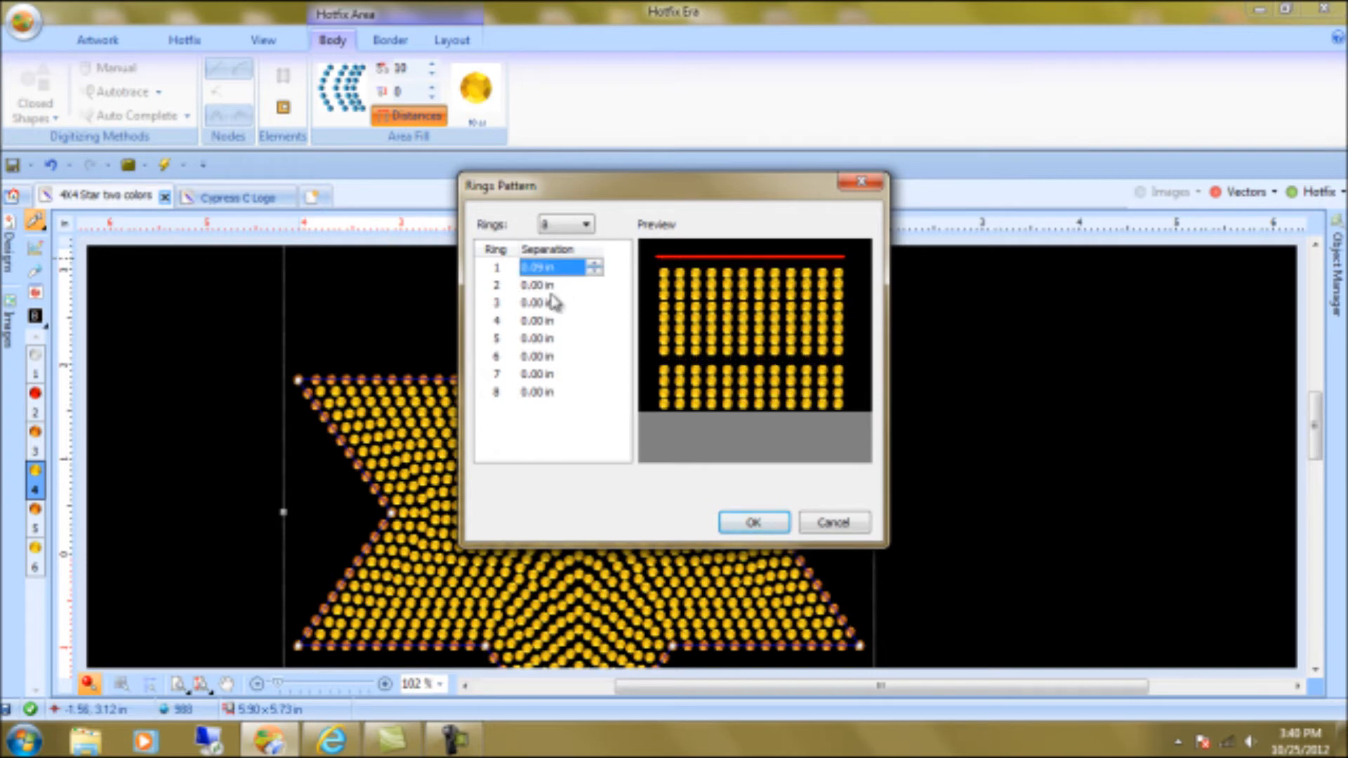
left_click(552, 291)
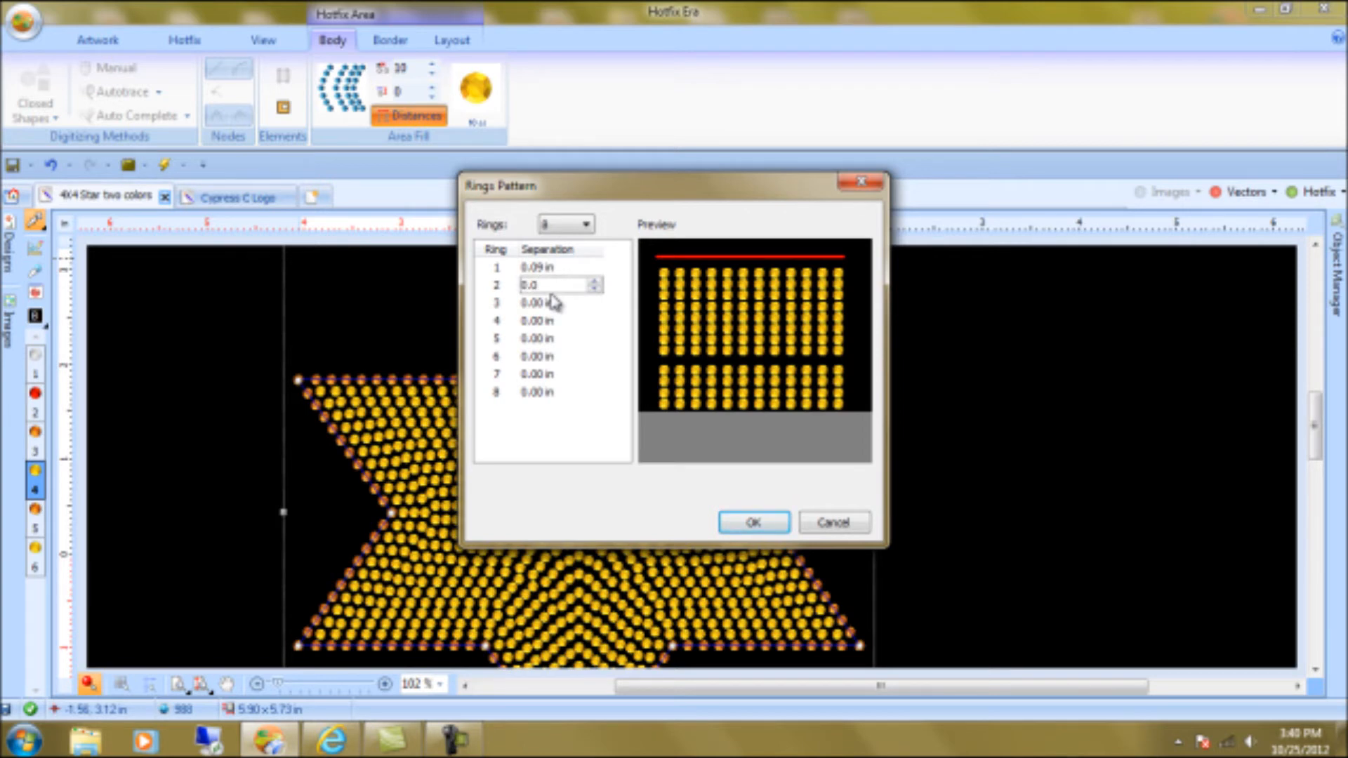
type("0.08")
key("Return")
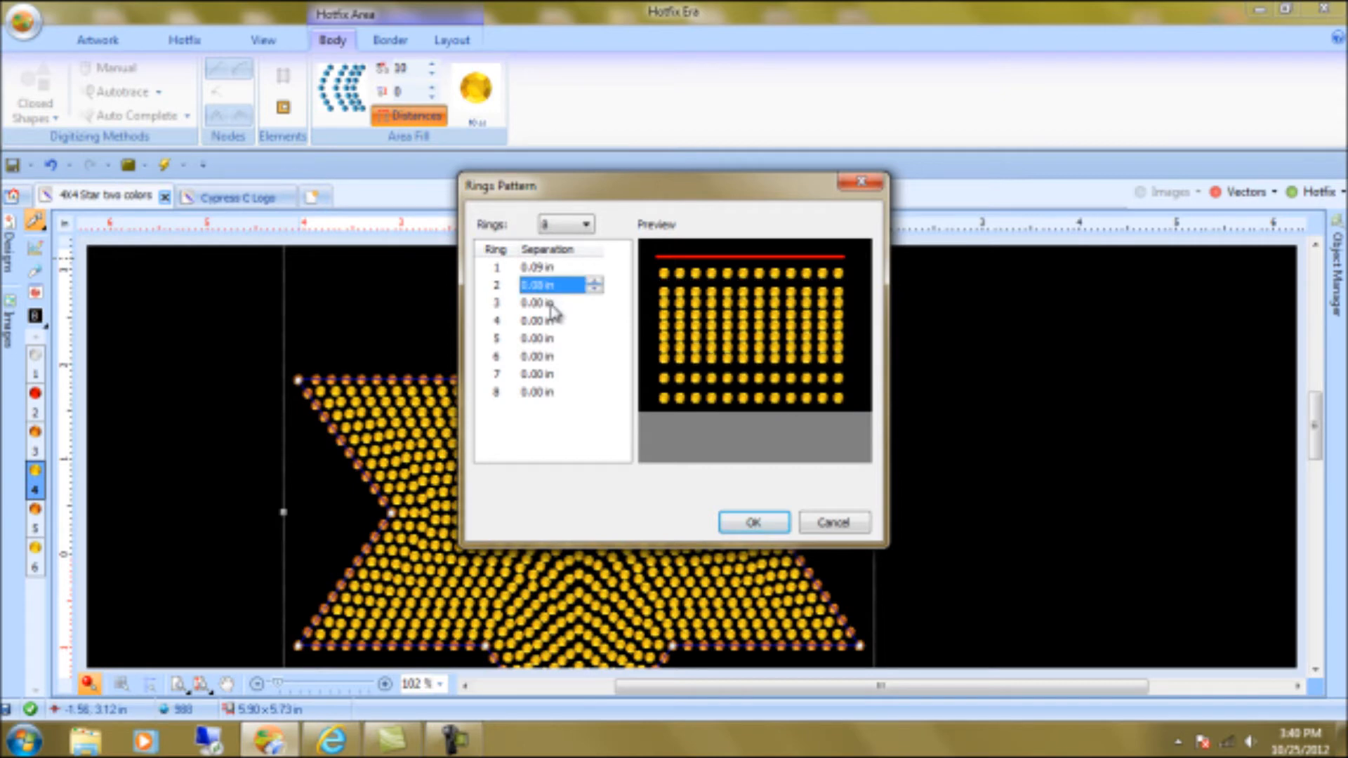
left_click(552, 303)
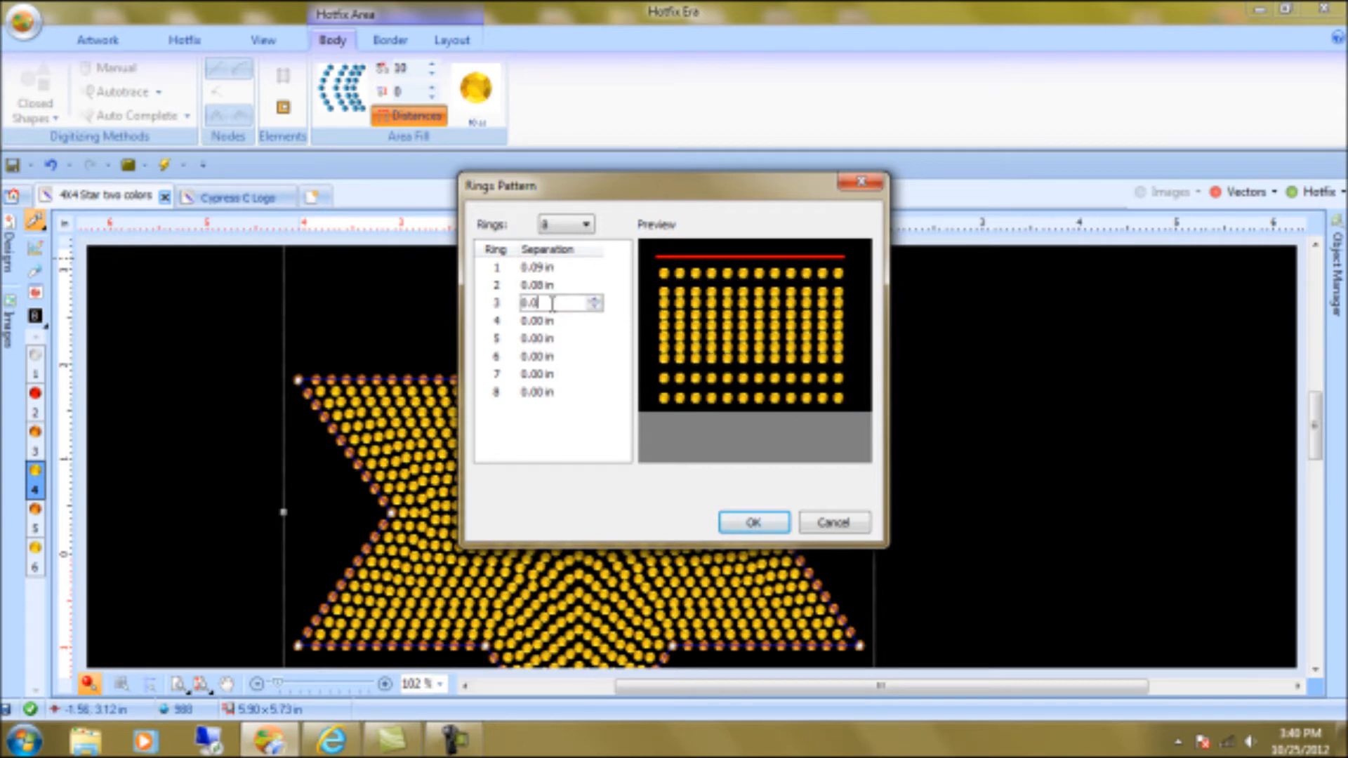
type("0.07")
key("Return")
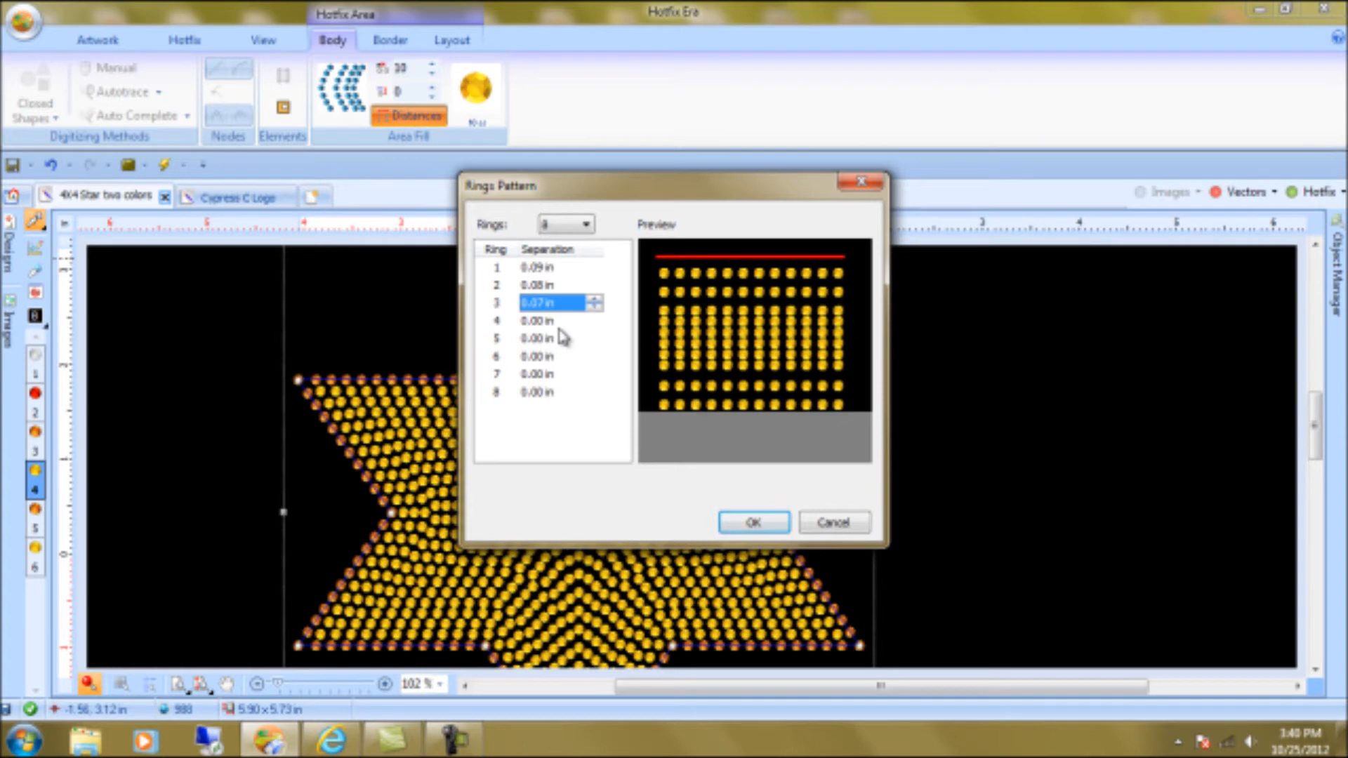
left_click(560, 328)
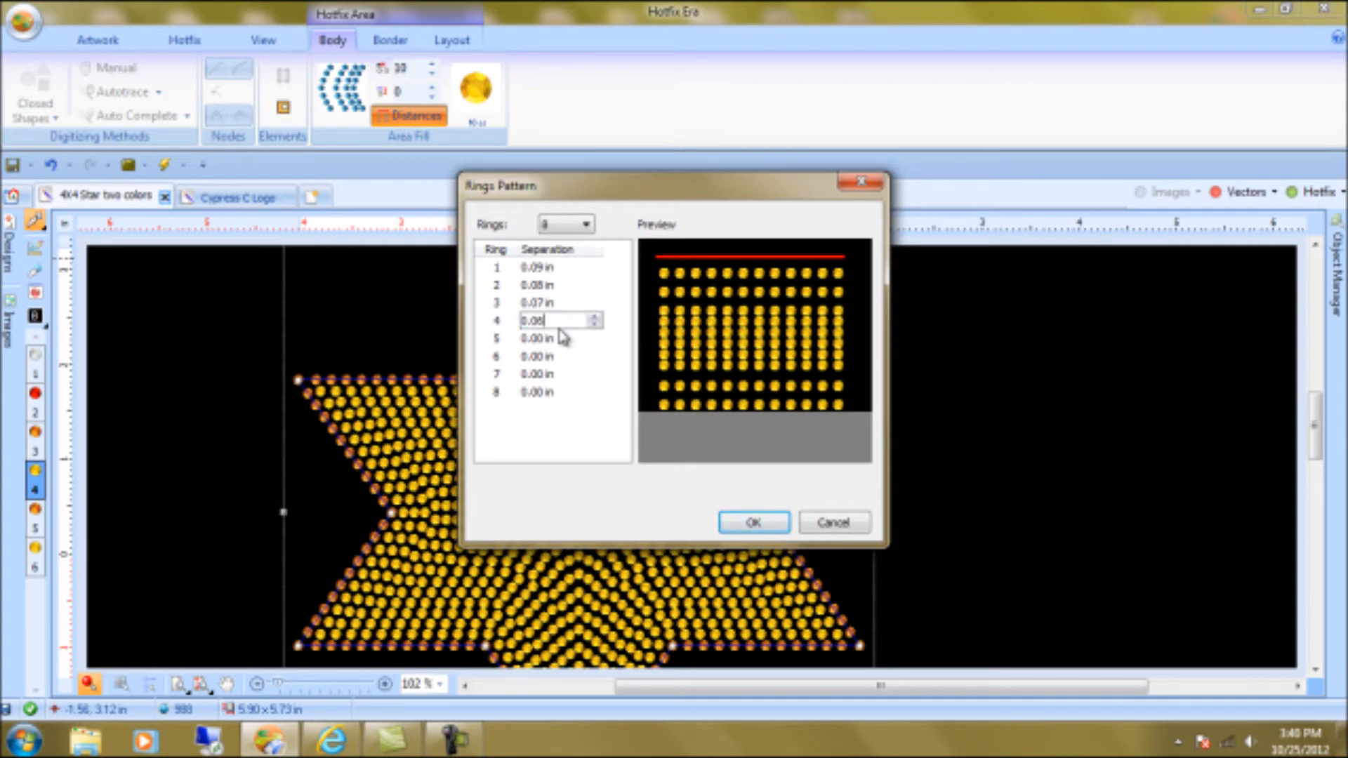
Set the separations of rings 5 to 8 to 0.05, 0.04, 0.03 and 0.02 in and apply the rings pattern
left_click(550, 340)
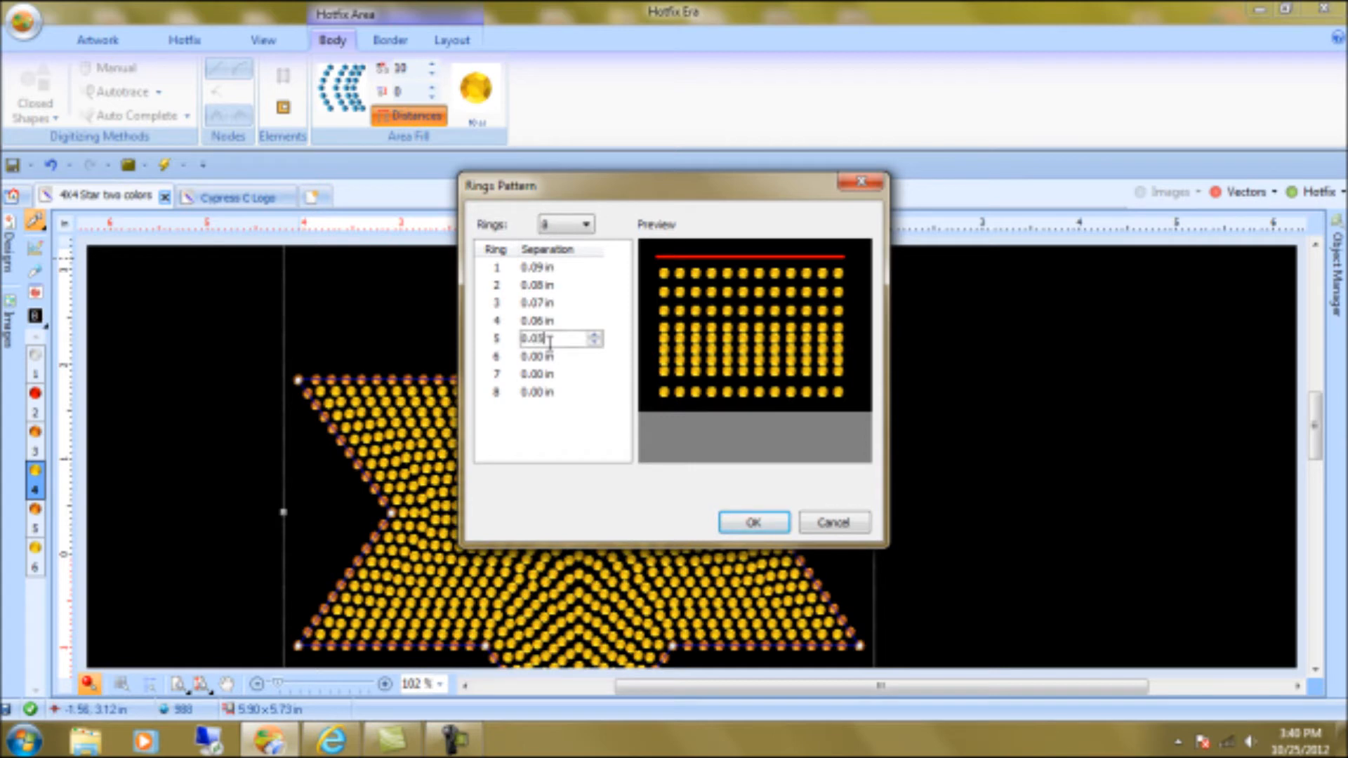
left_click(551, 354)
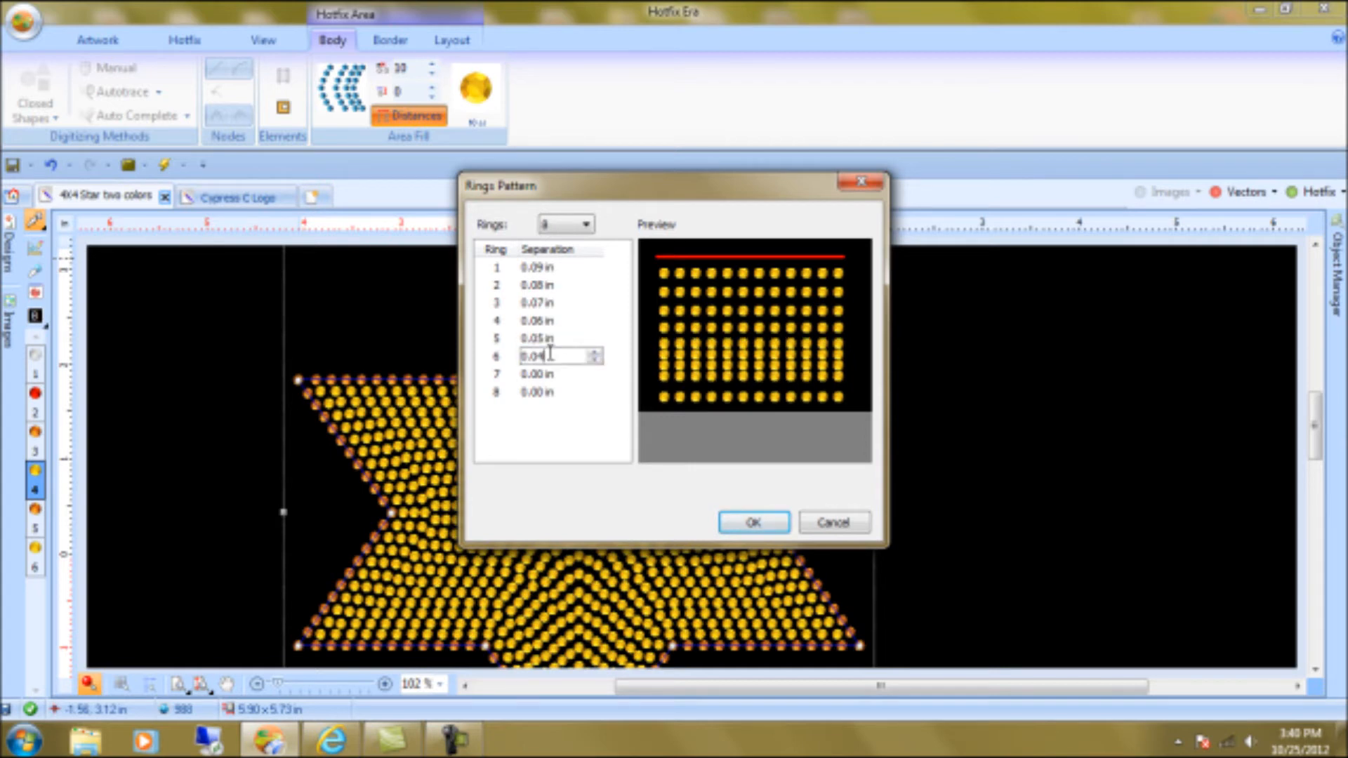
key("Return")
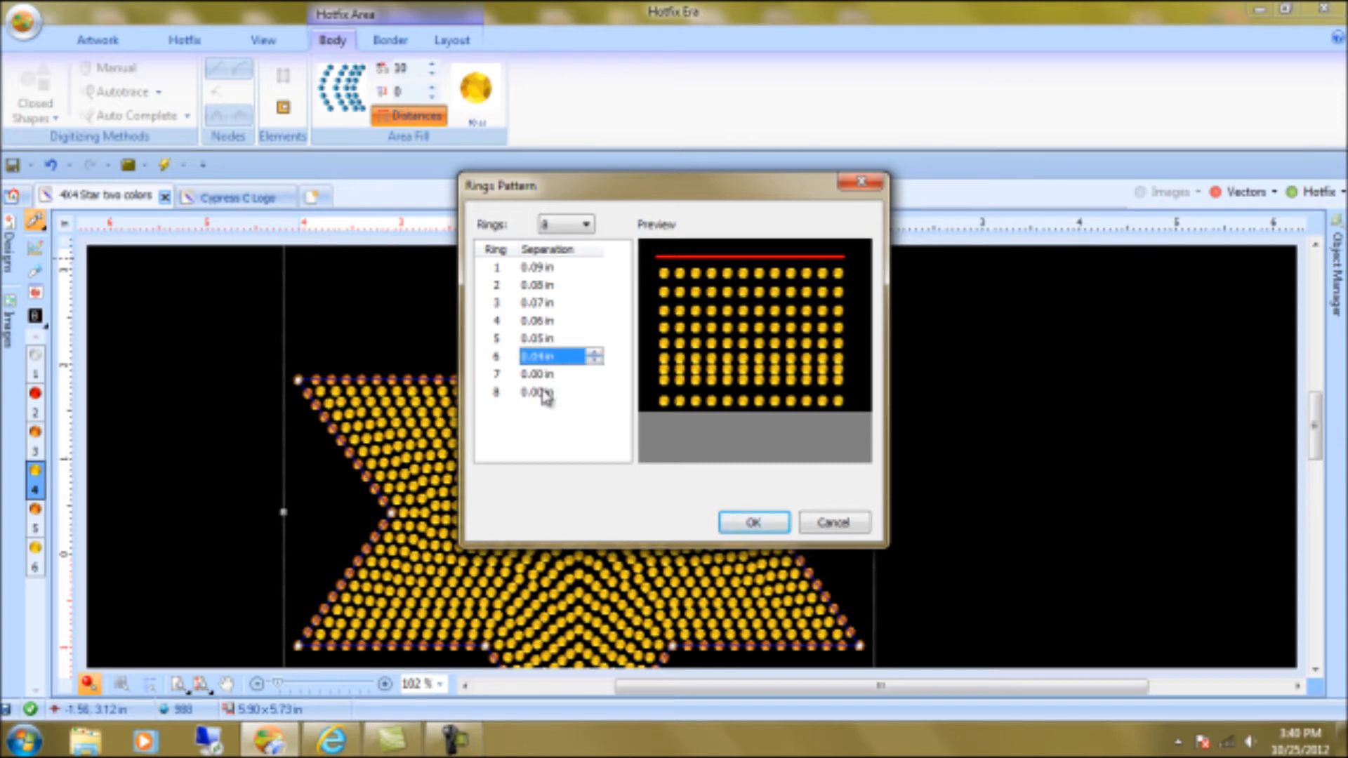
left_click(544, 381)
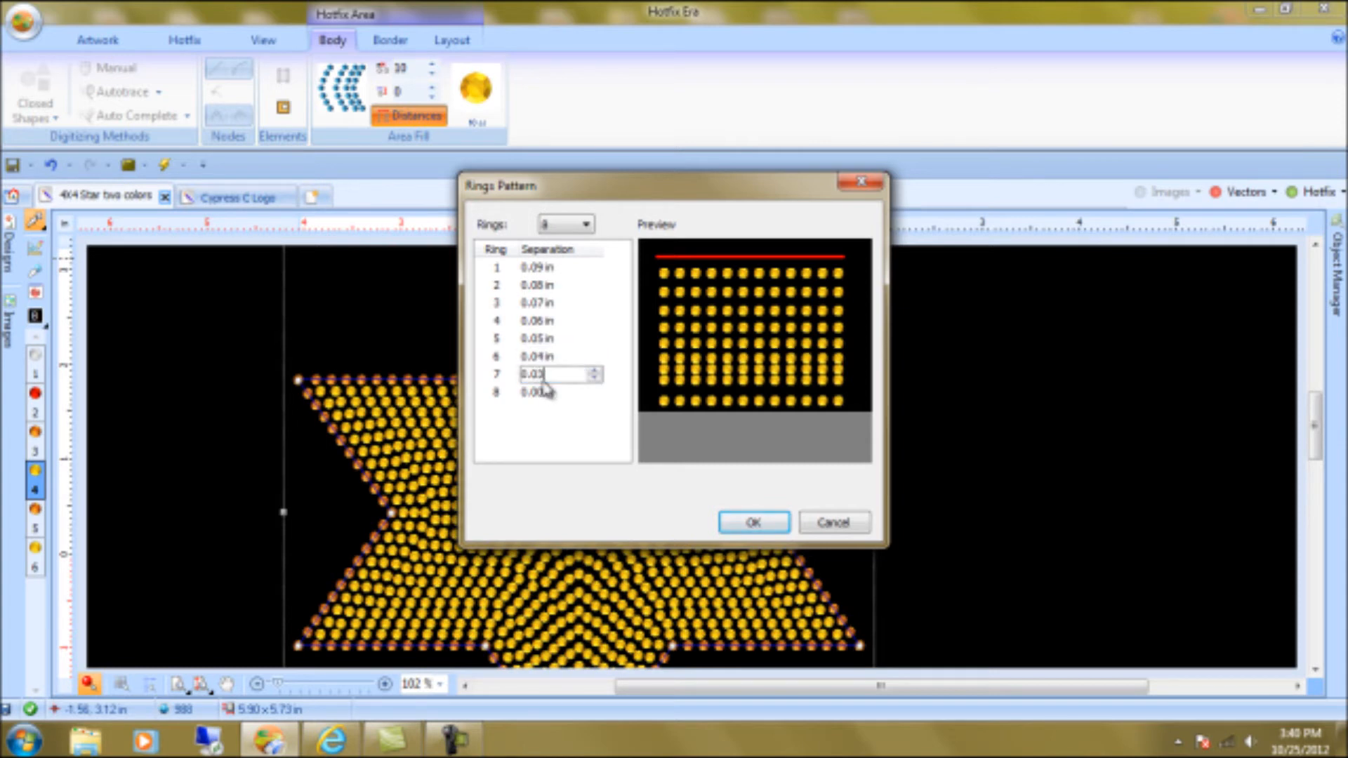
type("0.03")
key("Return")
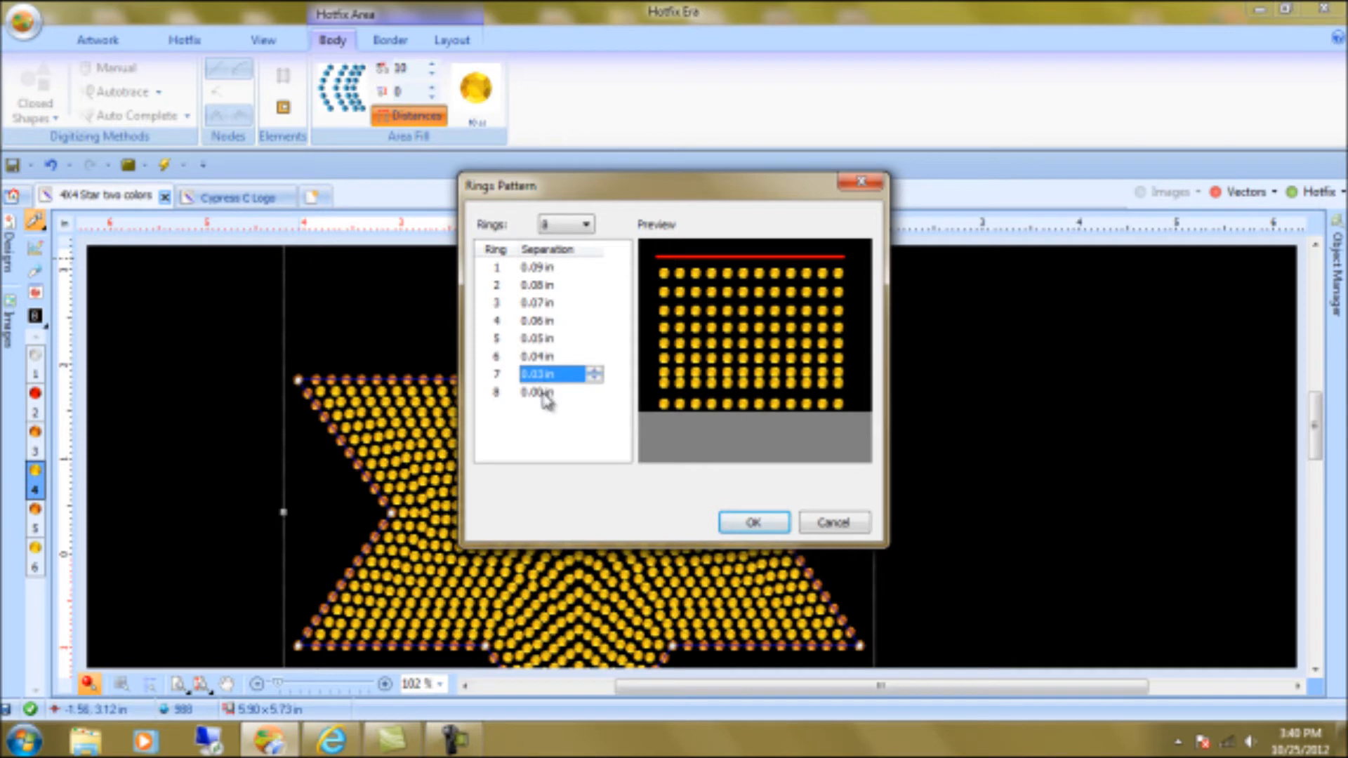
left_click(545, 392)
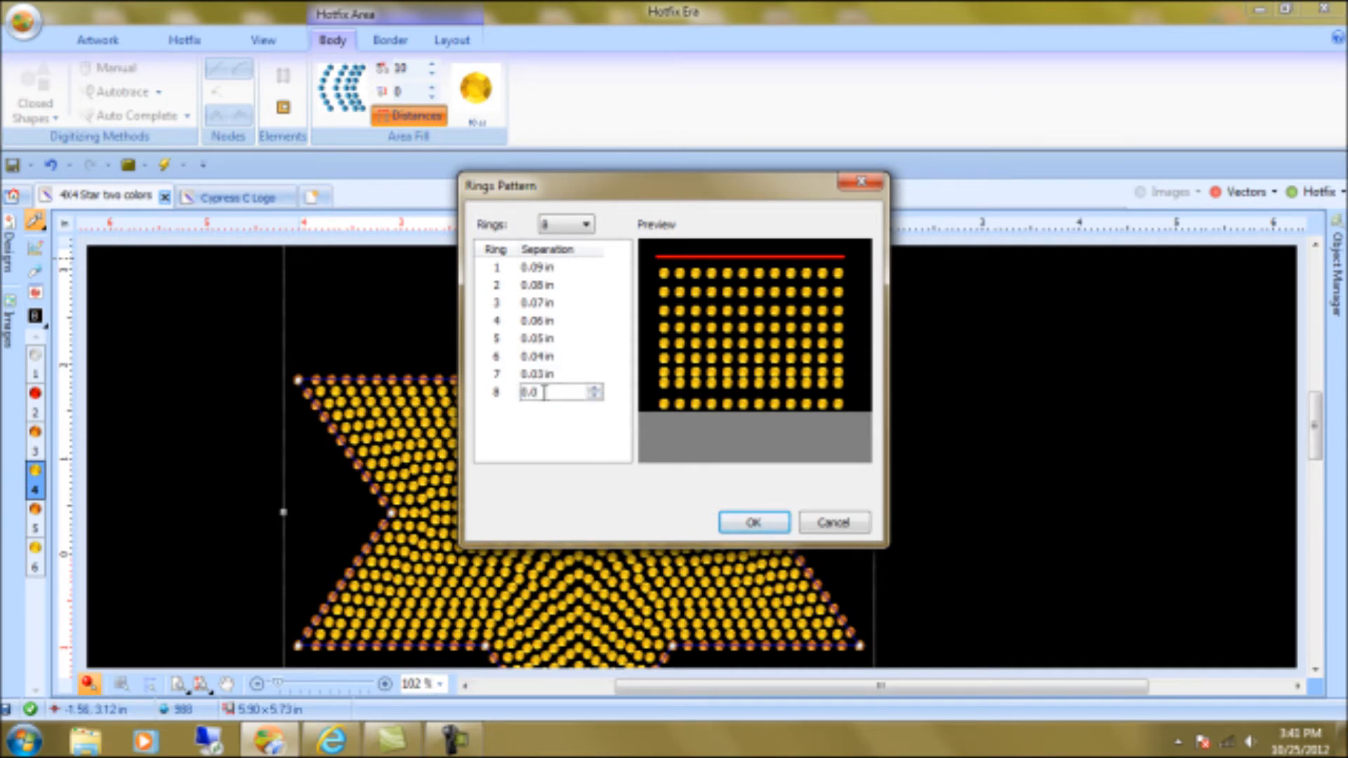
type("0.02")
key("Return")
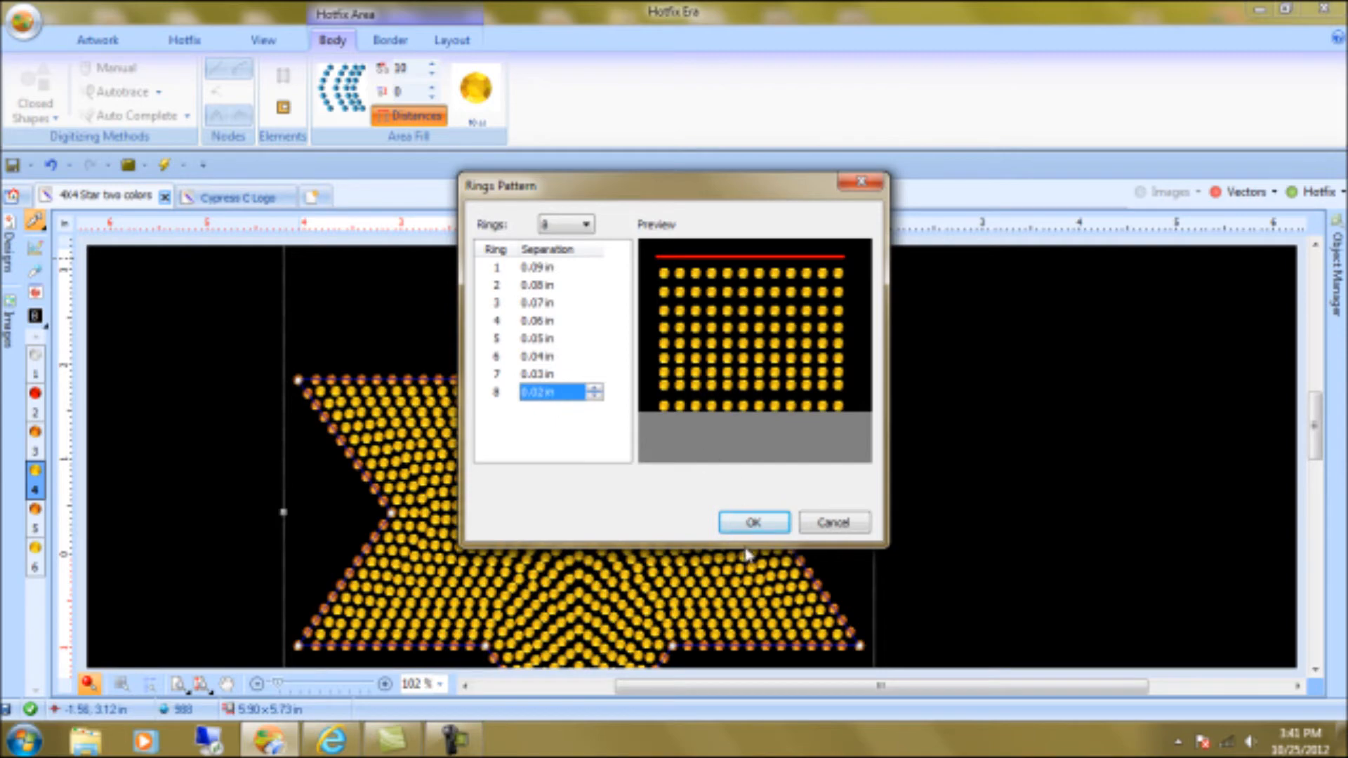
left_click(753, 522)
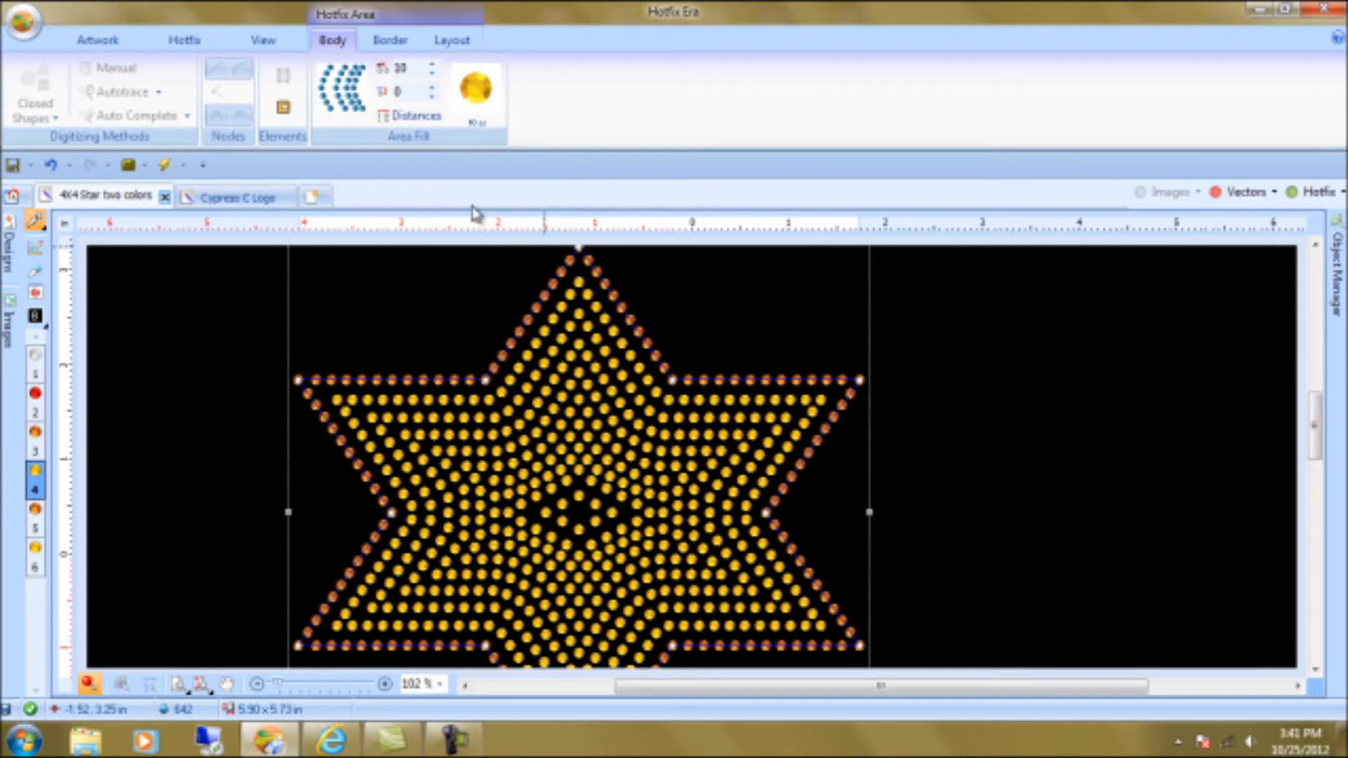
Reopen the rings pattern of the star's body fill and reduce the number of rings to 4
left_click(421, 118)
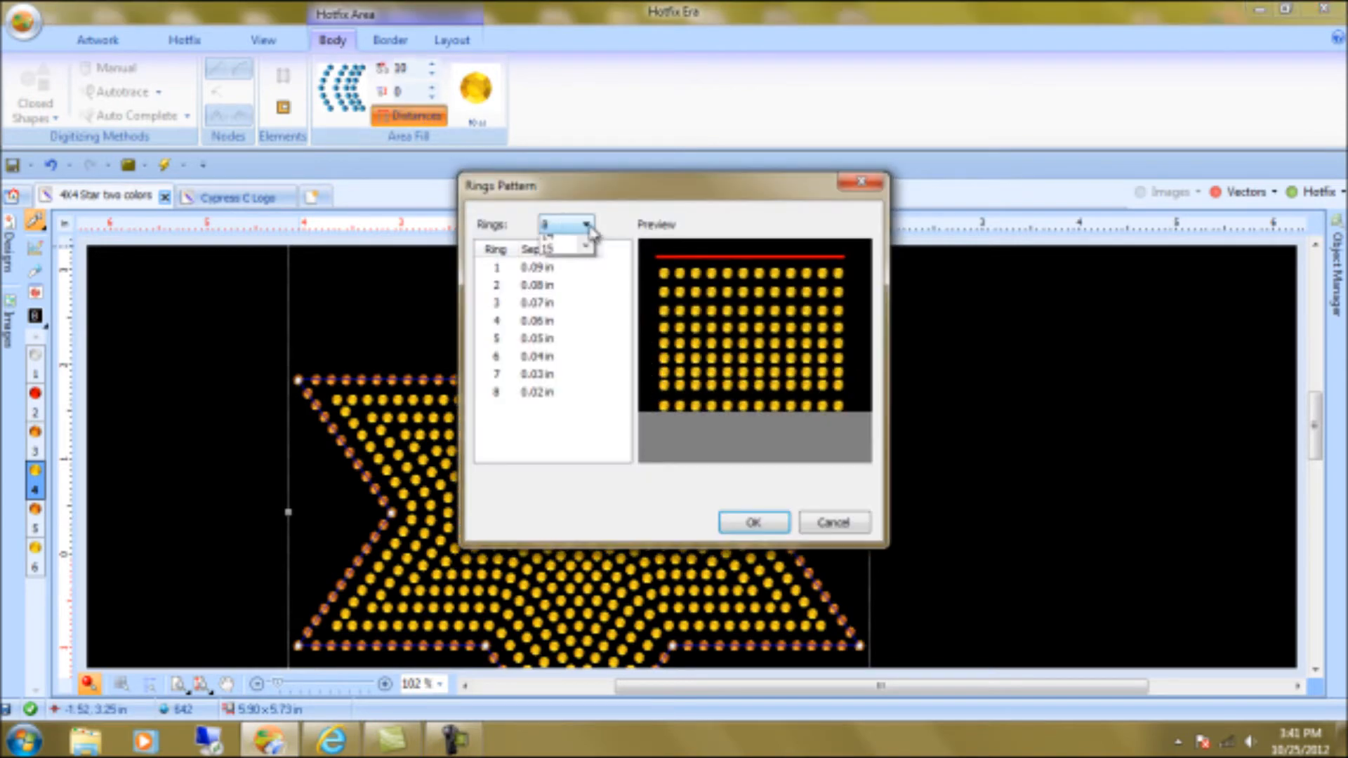
left_click(588, 226)
left_click_drag(588, 285, 590, 256)
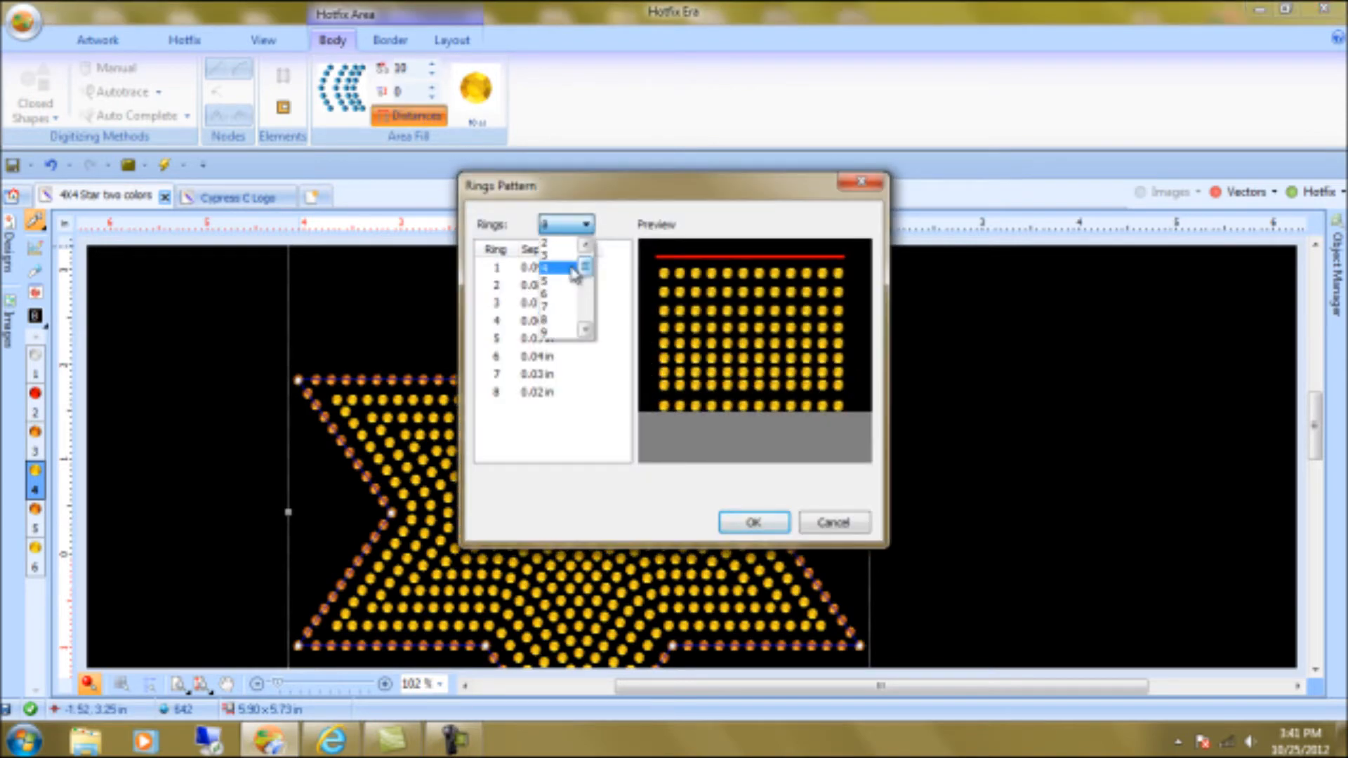
left_click(562, 280)
left_click(566, 268)
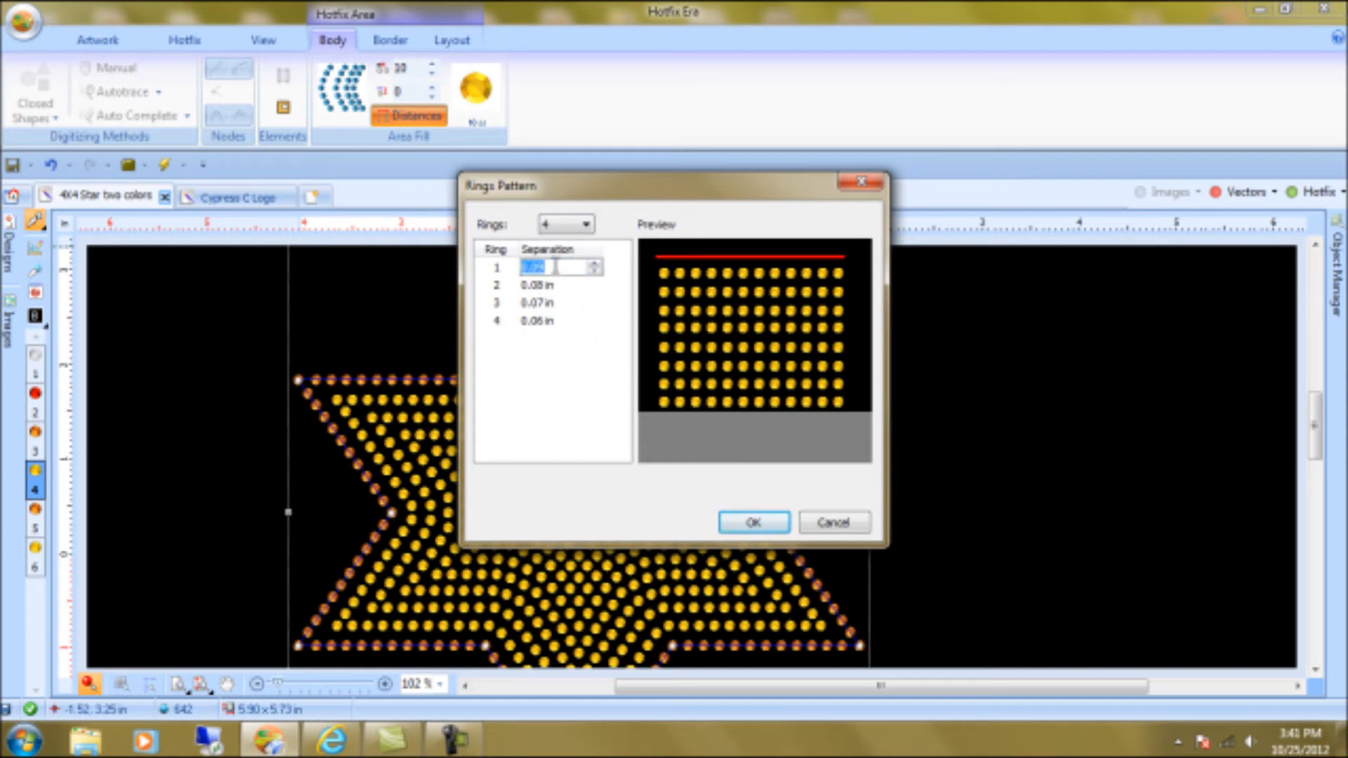
Set the separation of rings 1 and 2 to 0.025 in
type("0")
type(".025")
left_click(558, 302)
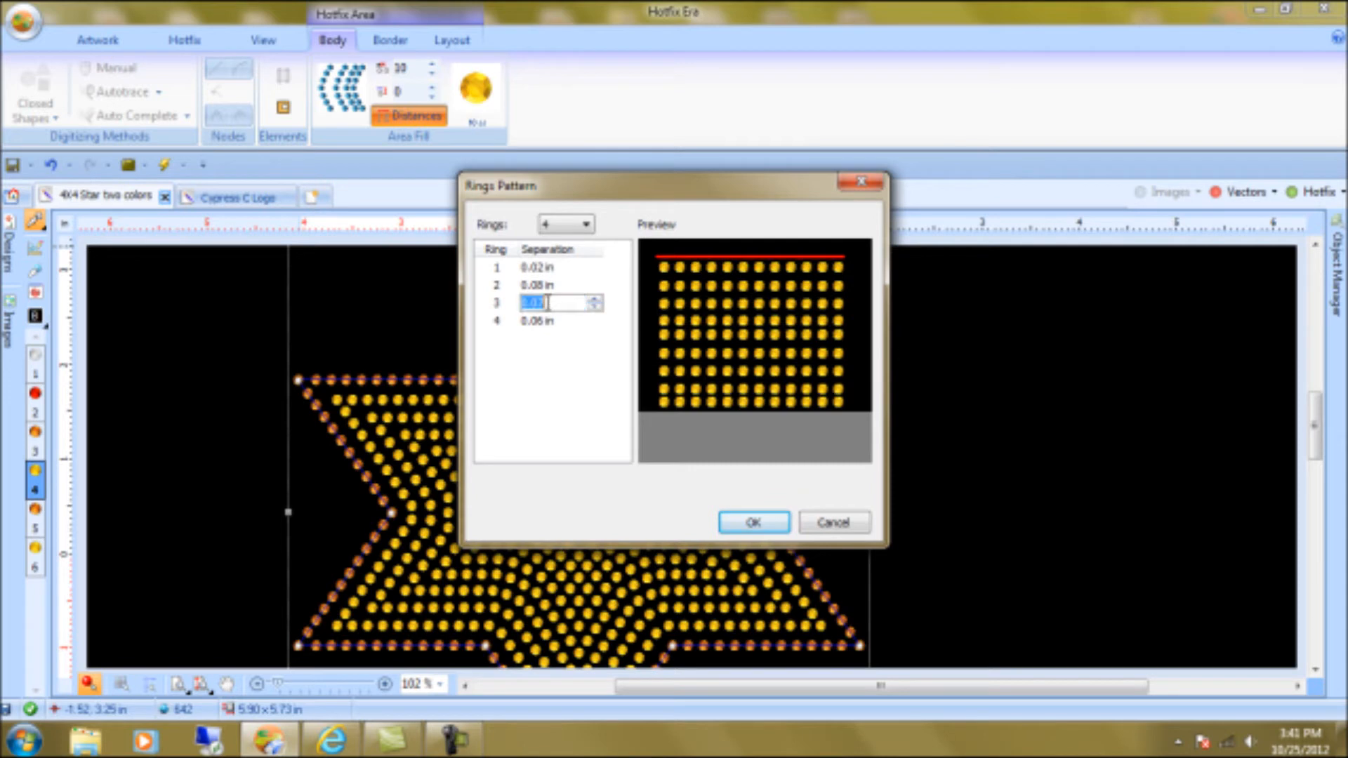
left_click(555, 287)
type("0.025")
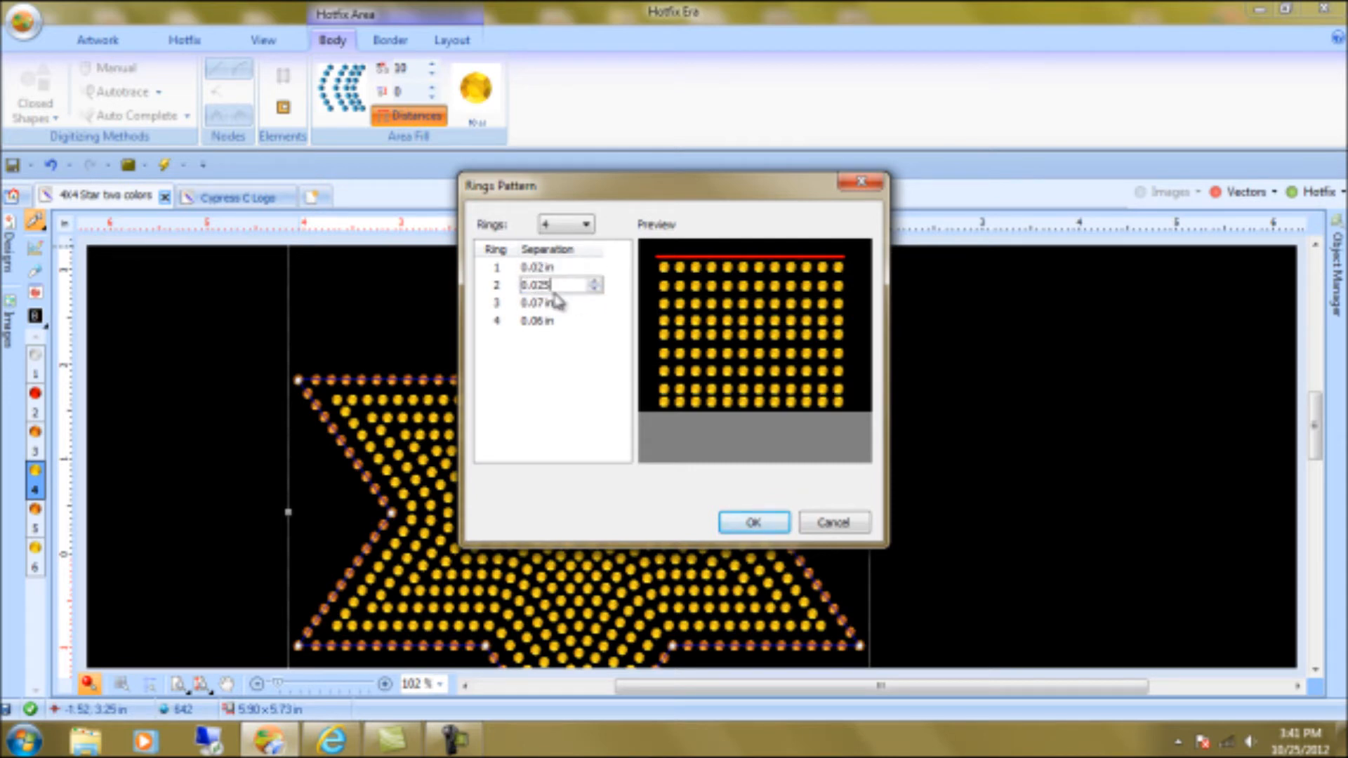
key("Return")
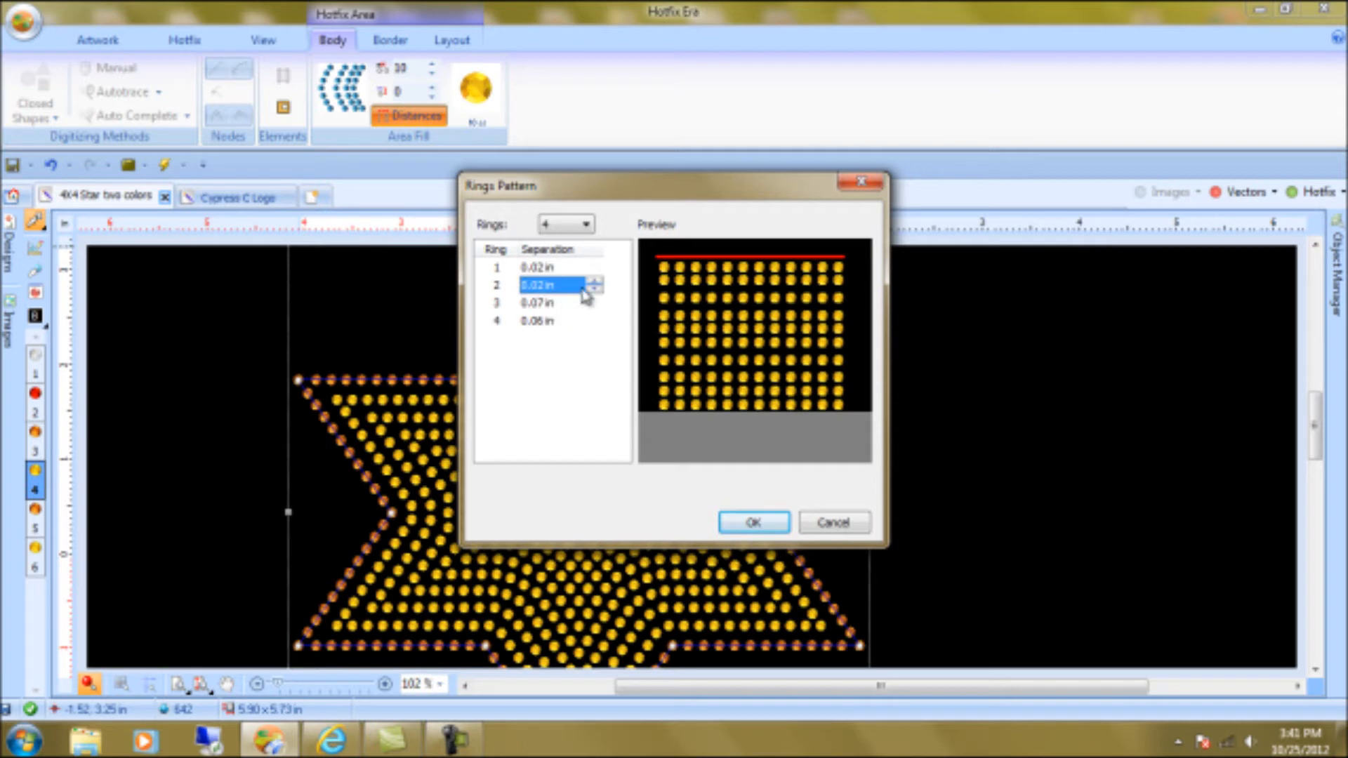
left_click(561, 286)
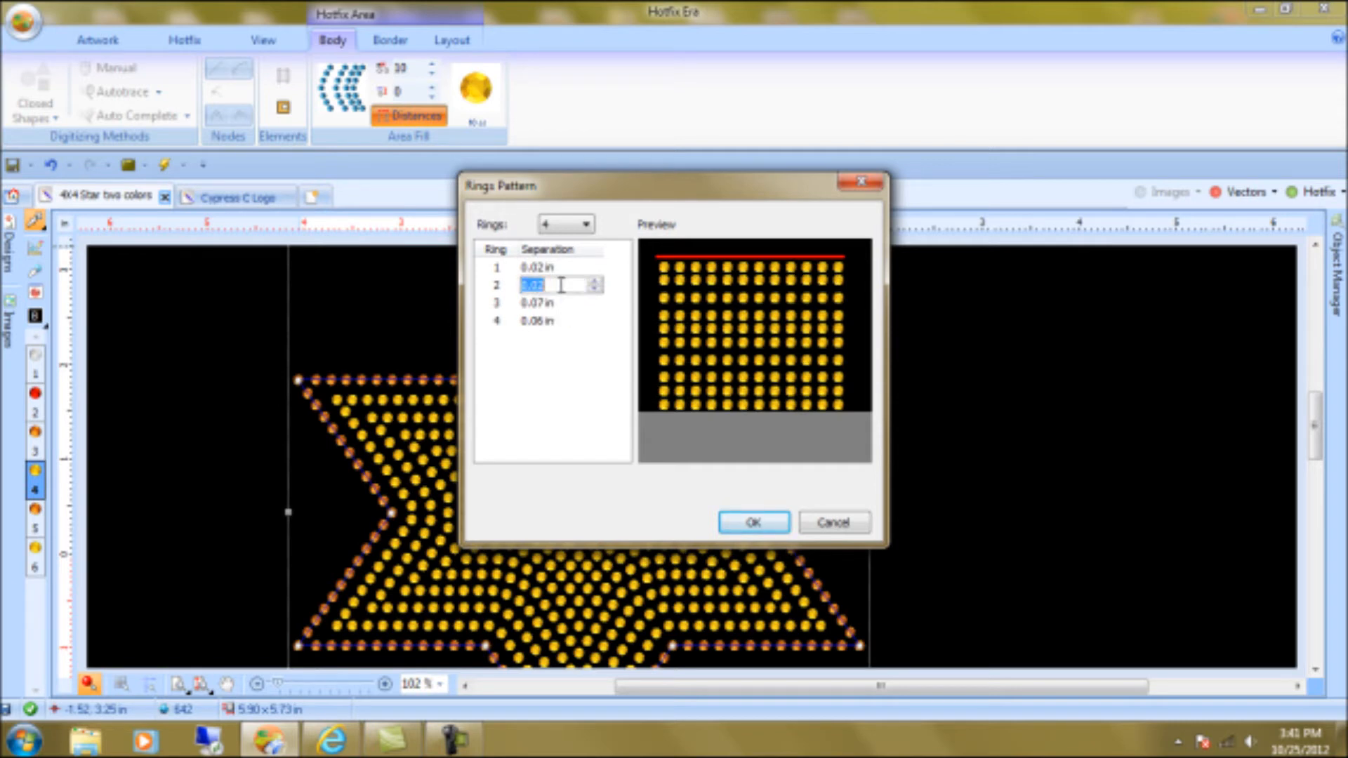
Set the separation of rings 3 and 4 to 0.025 in and apply the rings pattern to the star
left_click(556, 302)
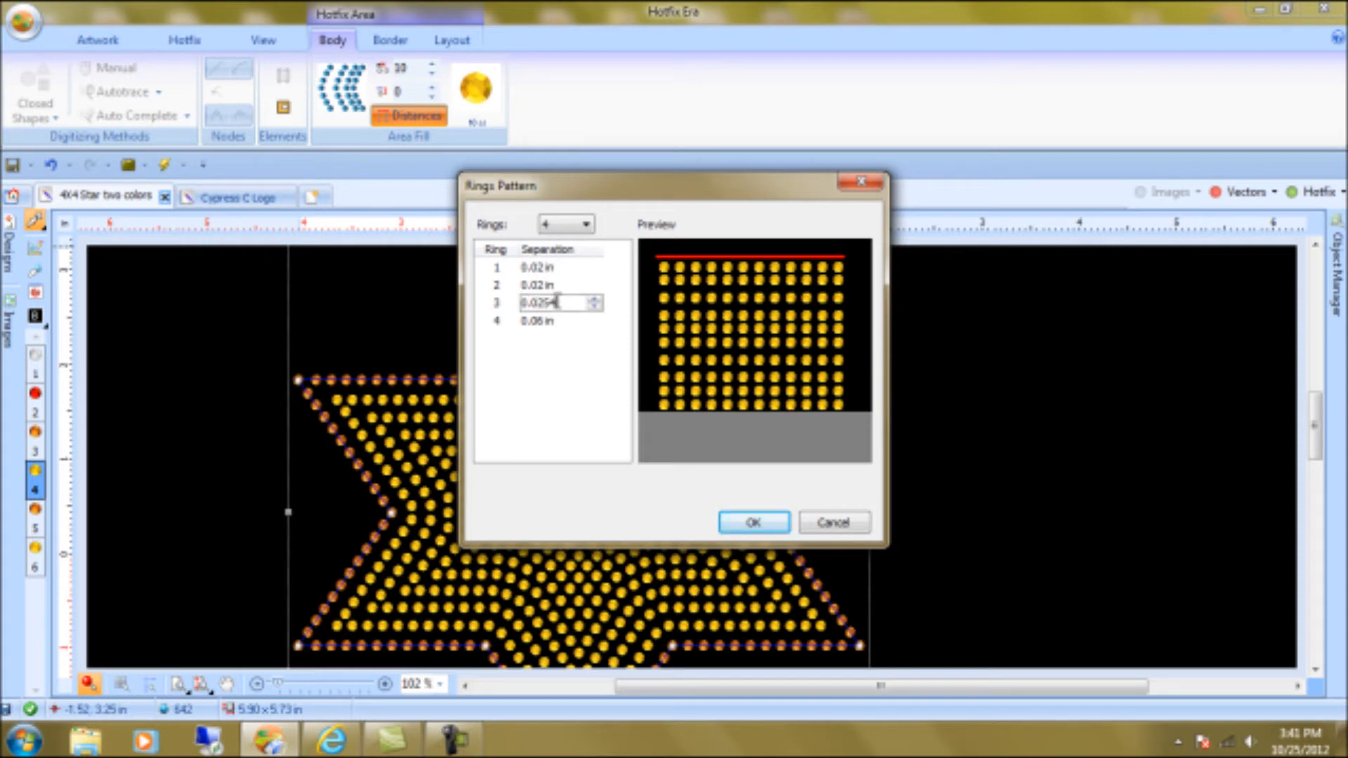
key("Return")
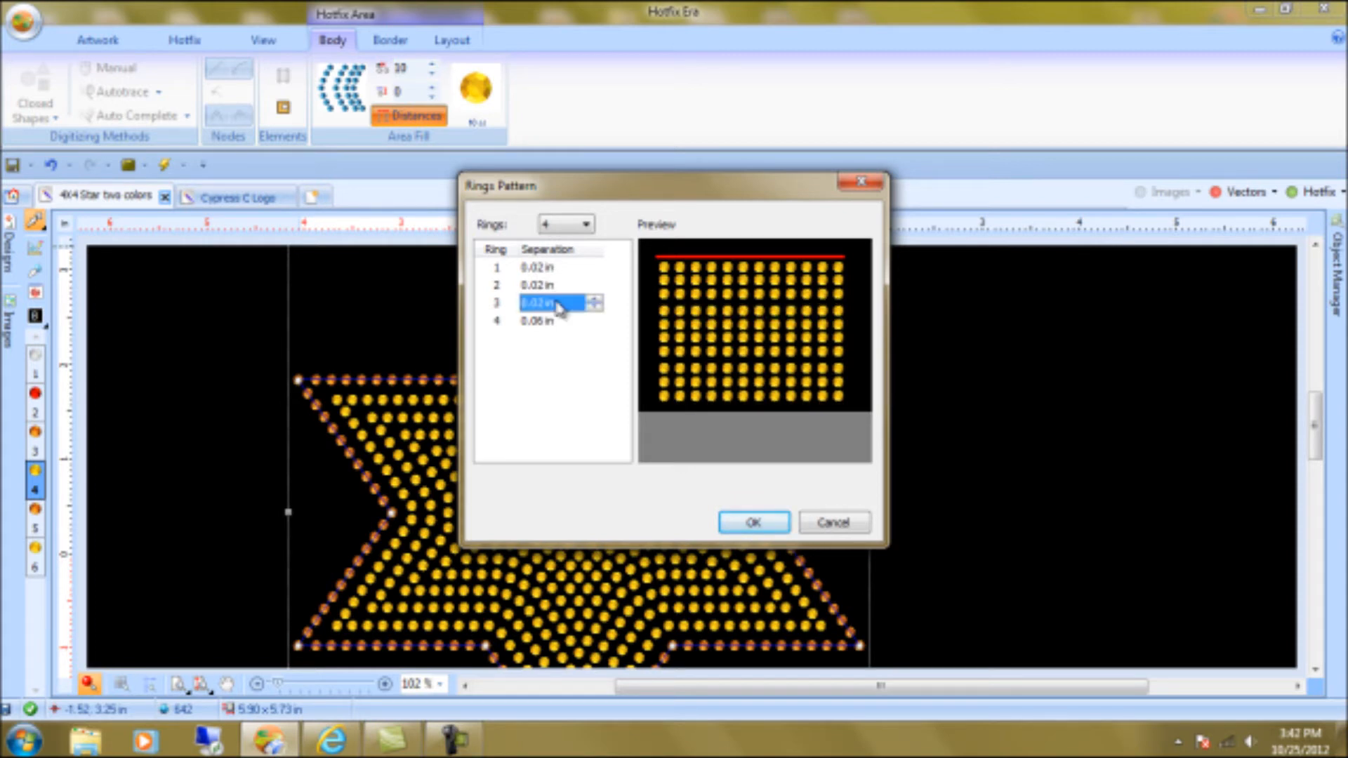
left_click(555, 321)
type("0.025")
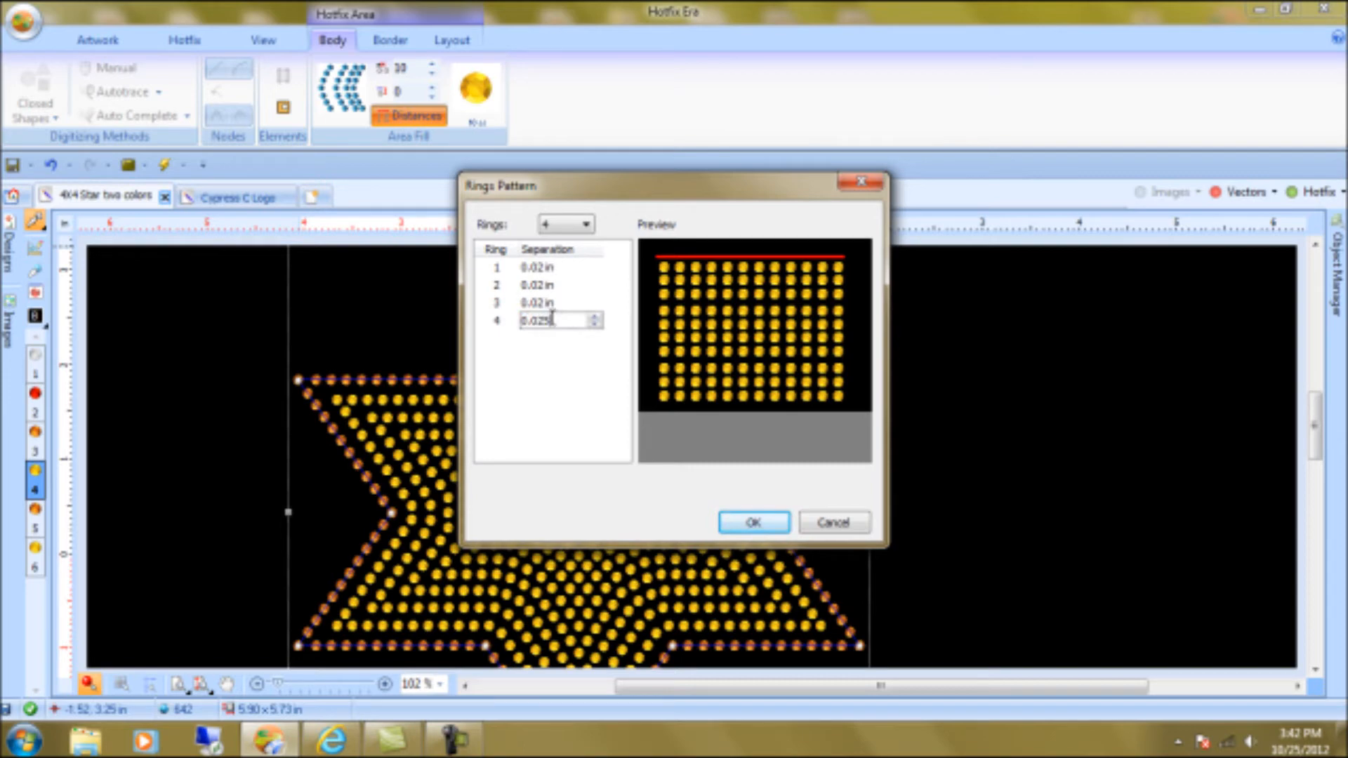
key("Return")
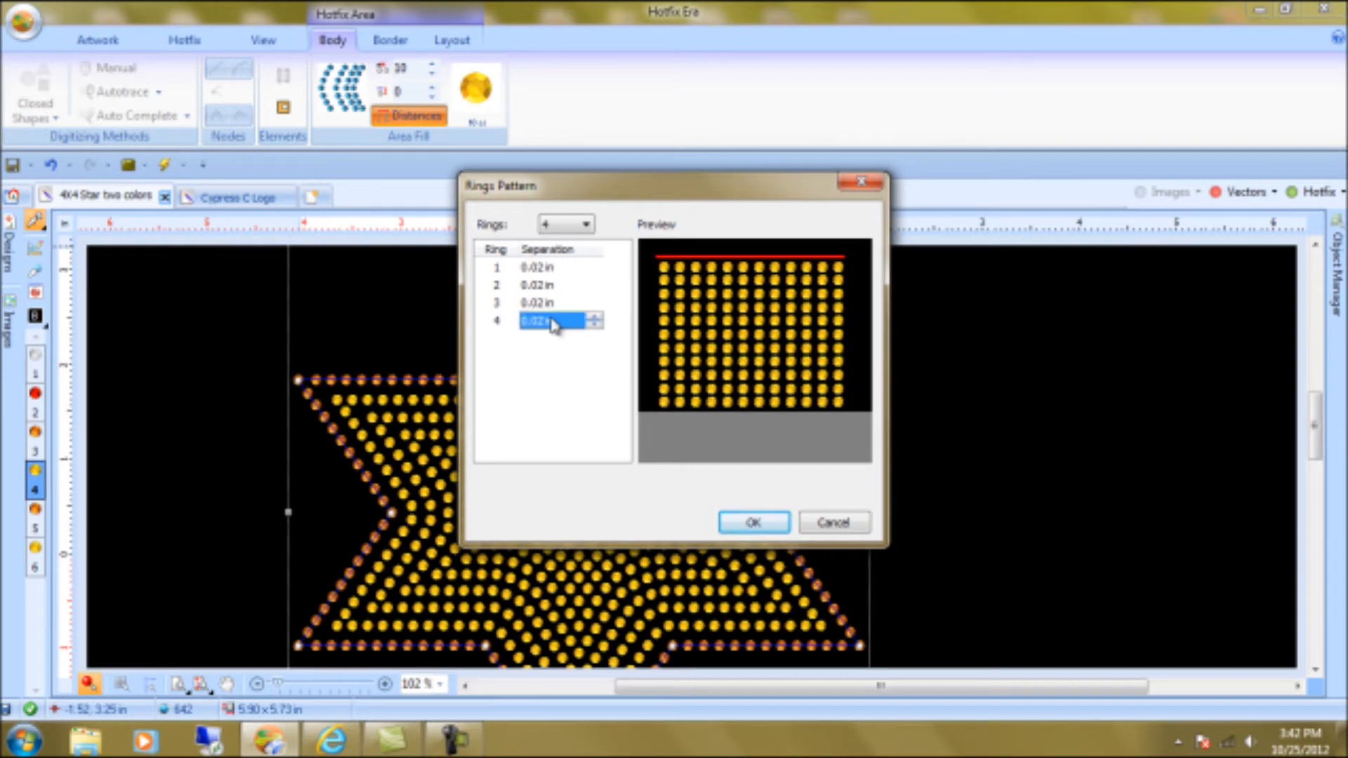
left_click(729, 530)
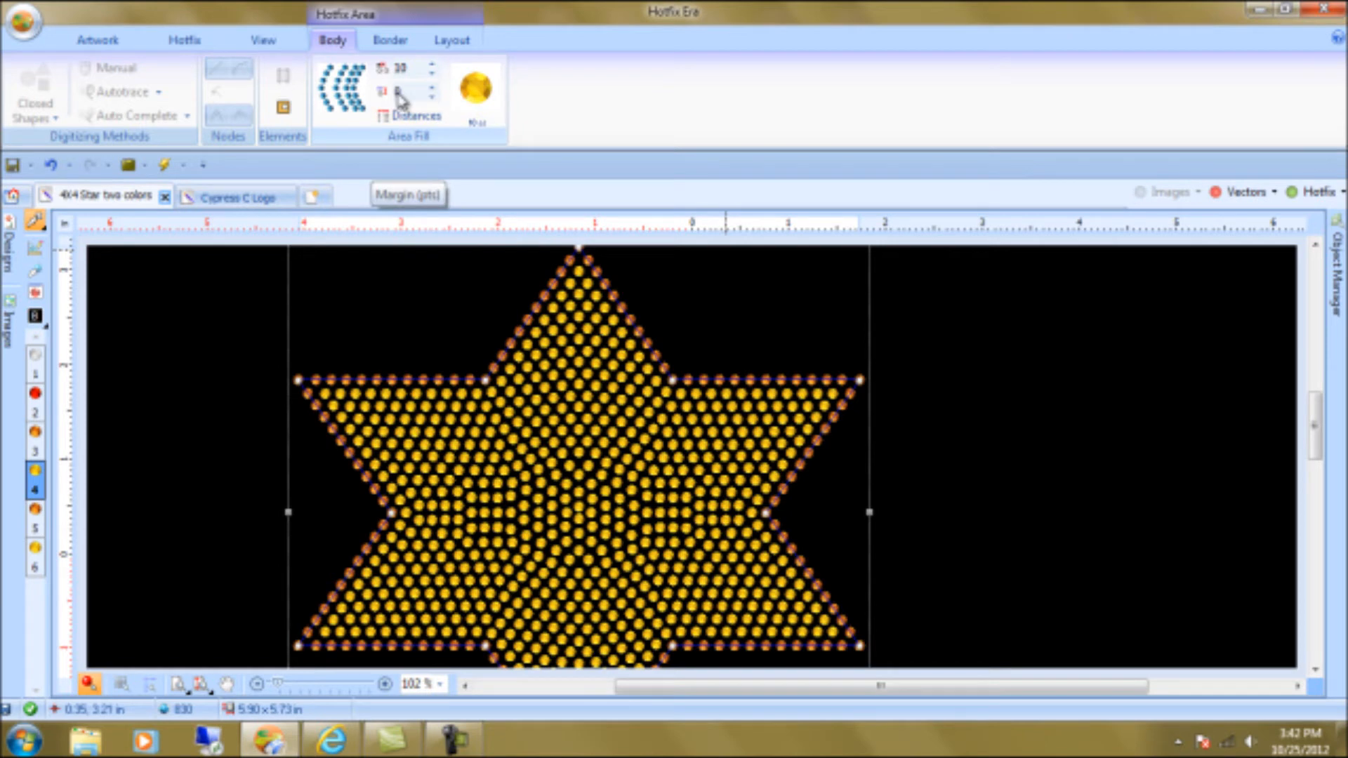
Increase the margin between the star's body fill and its border to 20 pts
left_click(433, 88)
left_click(432, 87)
left_click(433, 86)
left_click(433, 87)
left_click(432, 87)
left_click(433, 87)
left_click(433, 87)
left_click(433, 87)
left_click(433, 87)
left_click(434, 89)
left_click(435, 89)
left_click(435, 89)
left_click(435, 90)
left_click(435, 90)
left_click(435, 90)
left_click(436, 90)
left_click(435, 90)
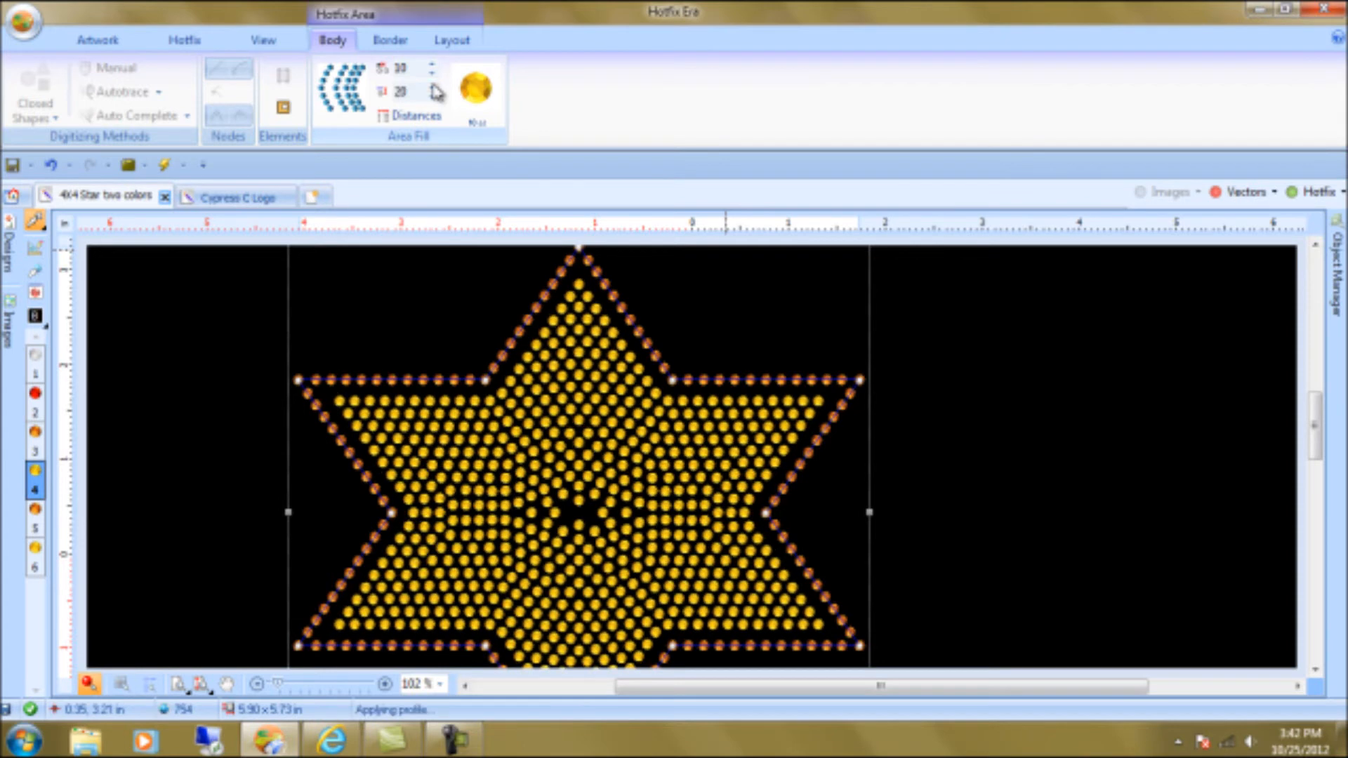
Increase the margin between the star's body fill and its border to 36 pts
left_click(436, 90)
left_click(435, 90)
left_click(435, 90)
left_click(435, 90)
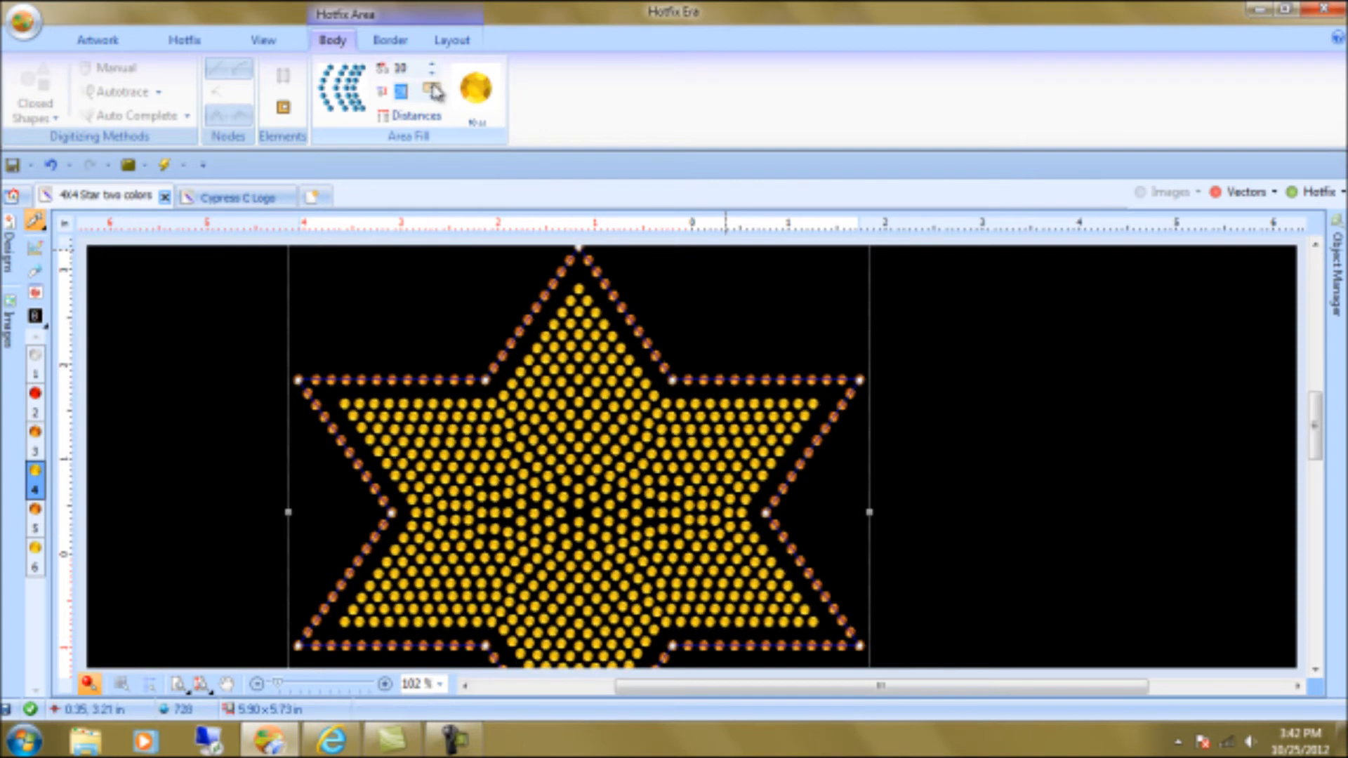
left_click(435, 90)
left_click(436, 90)
left_click(435, 90)
left_click(436, 90)
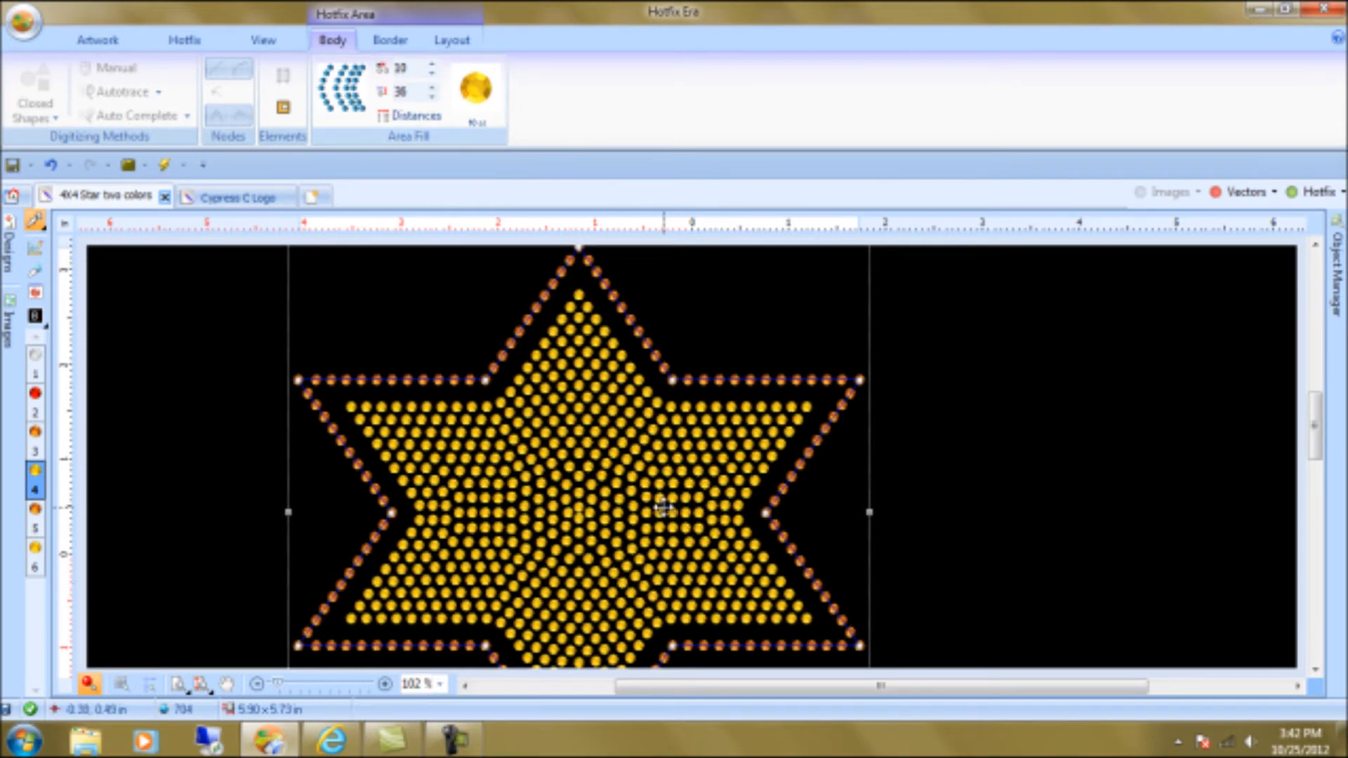
left_click(1035, 457)
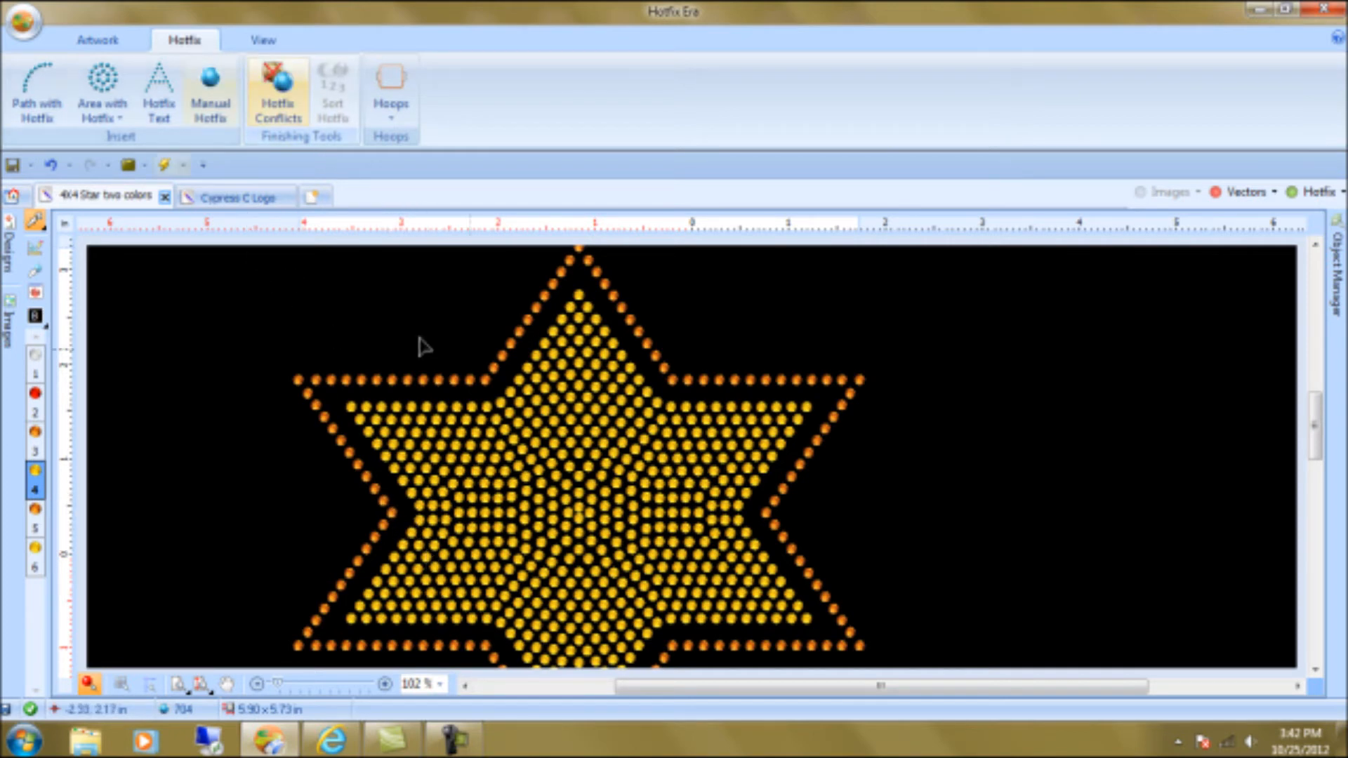
Change the star's body fill to Flexible Hotfix and set the spacing between stone rows to 0
left_click(497, 507)
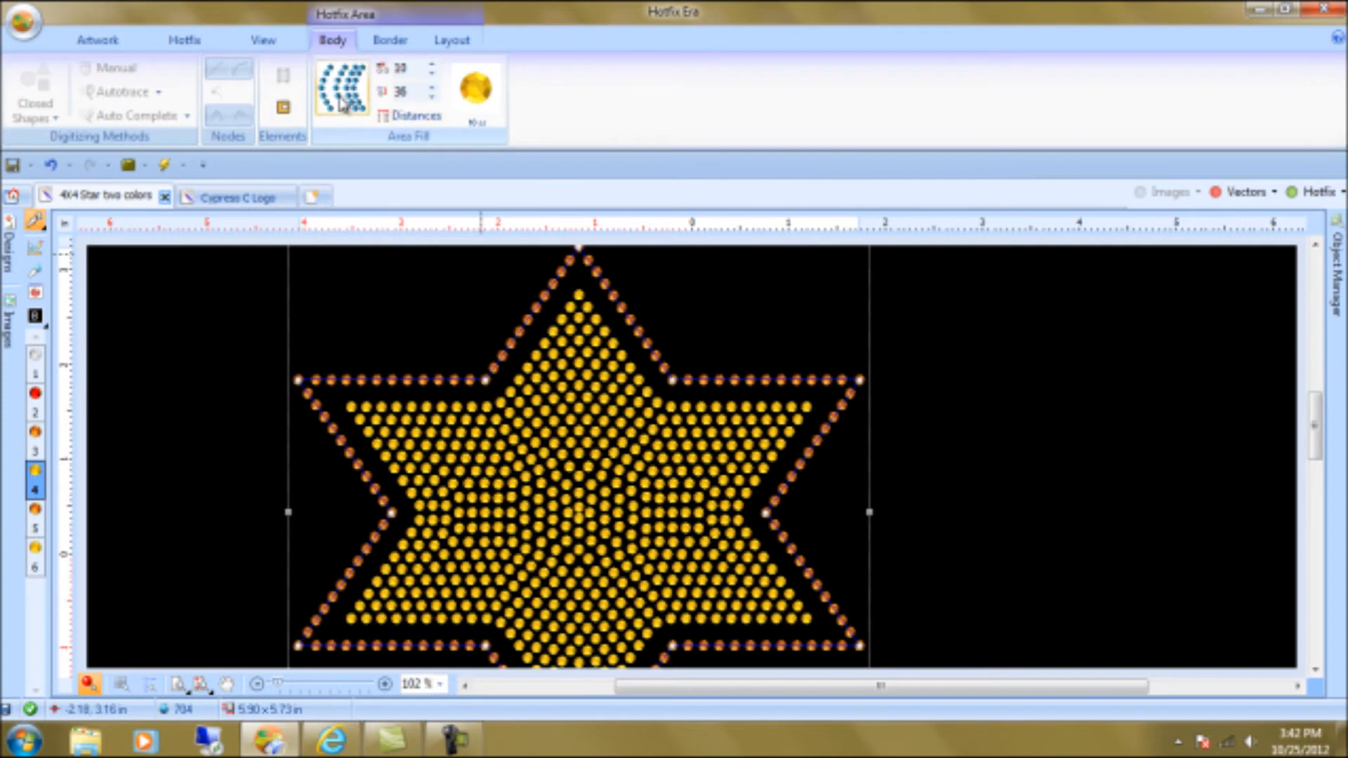
left_click(342, 88)
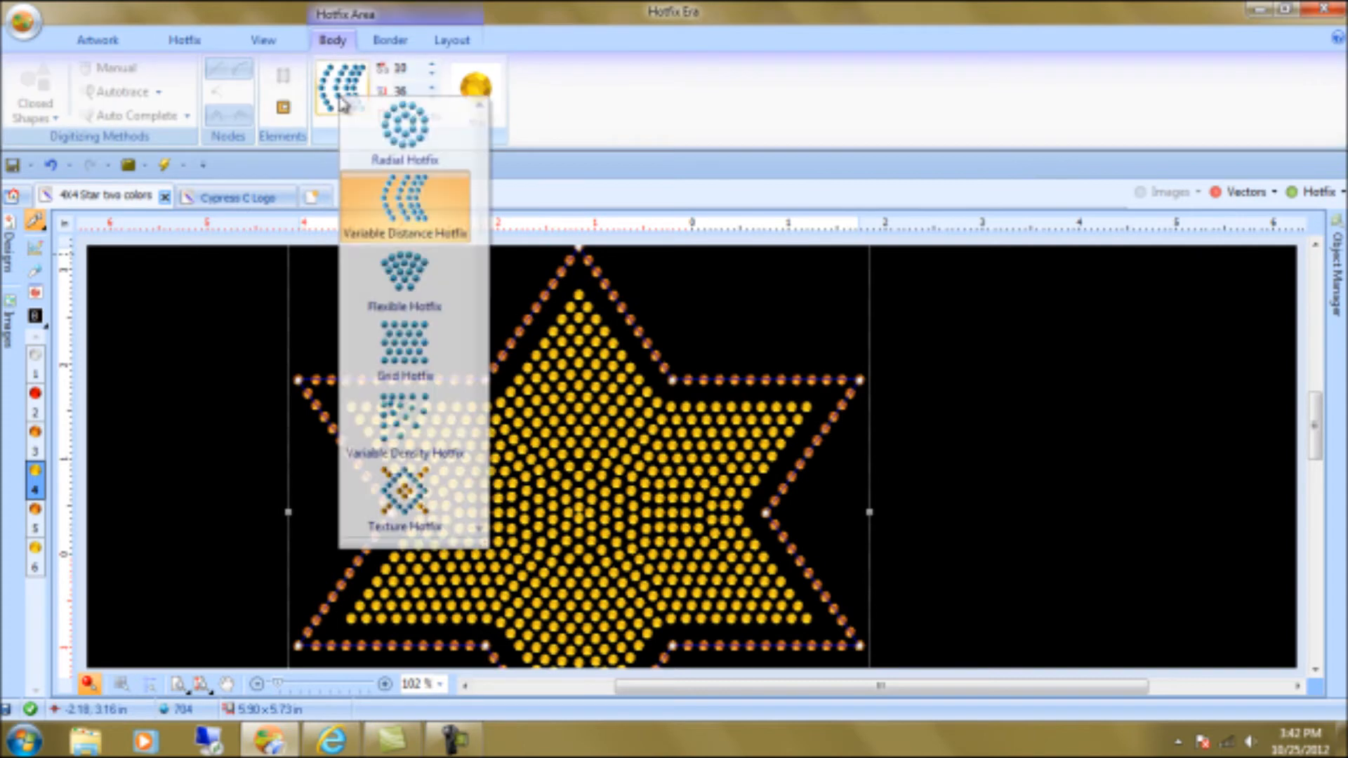
left_click(405, 280)
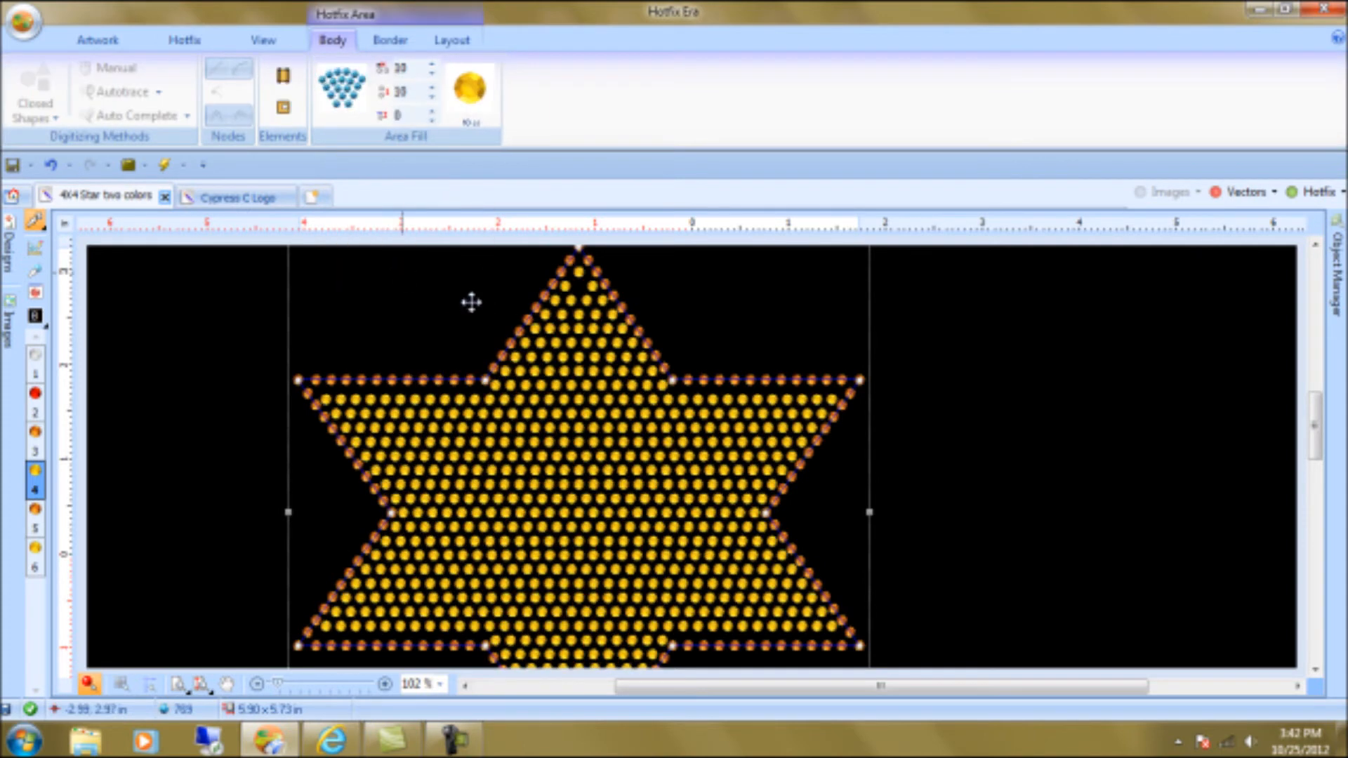
double_click(414, 91)
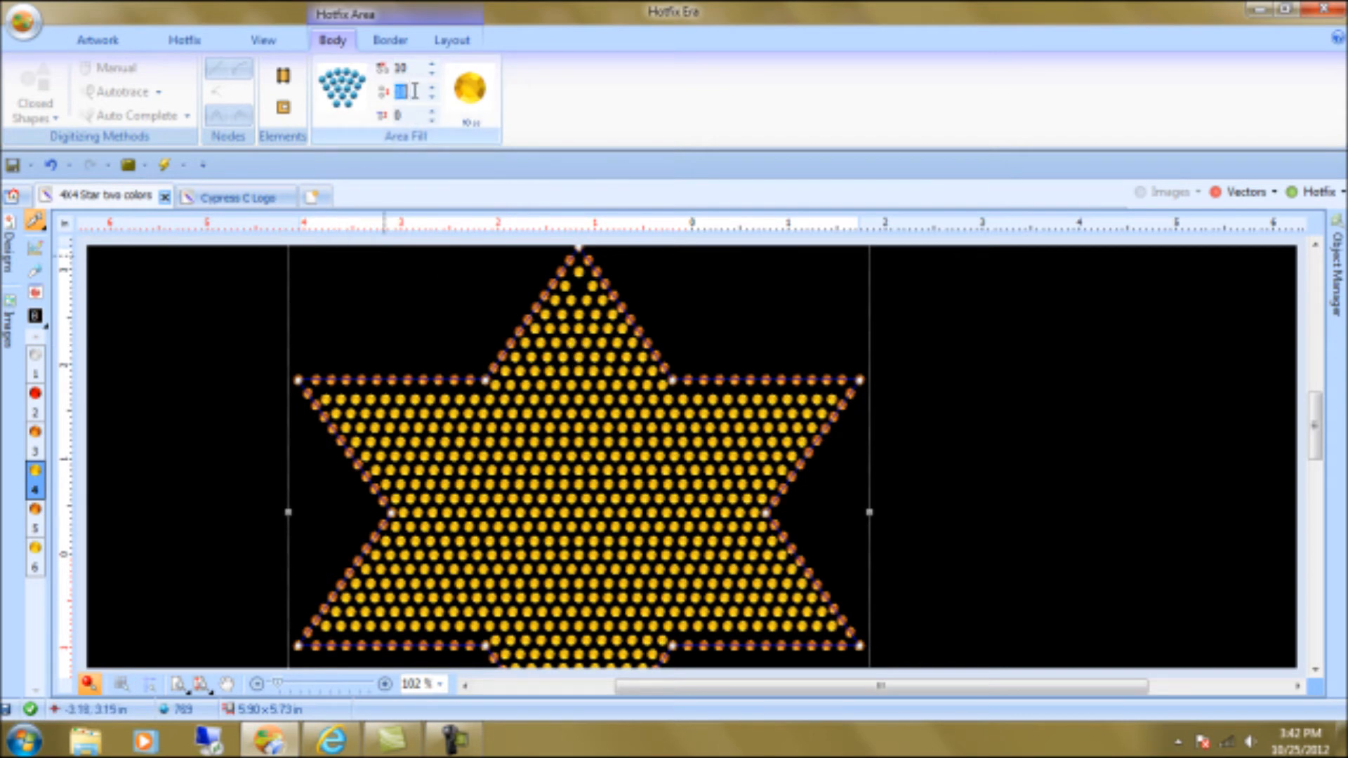
type("0")
key("Return")
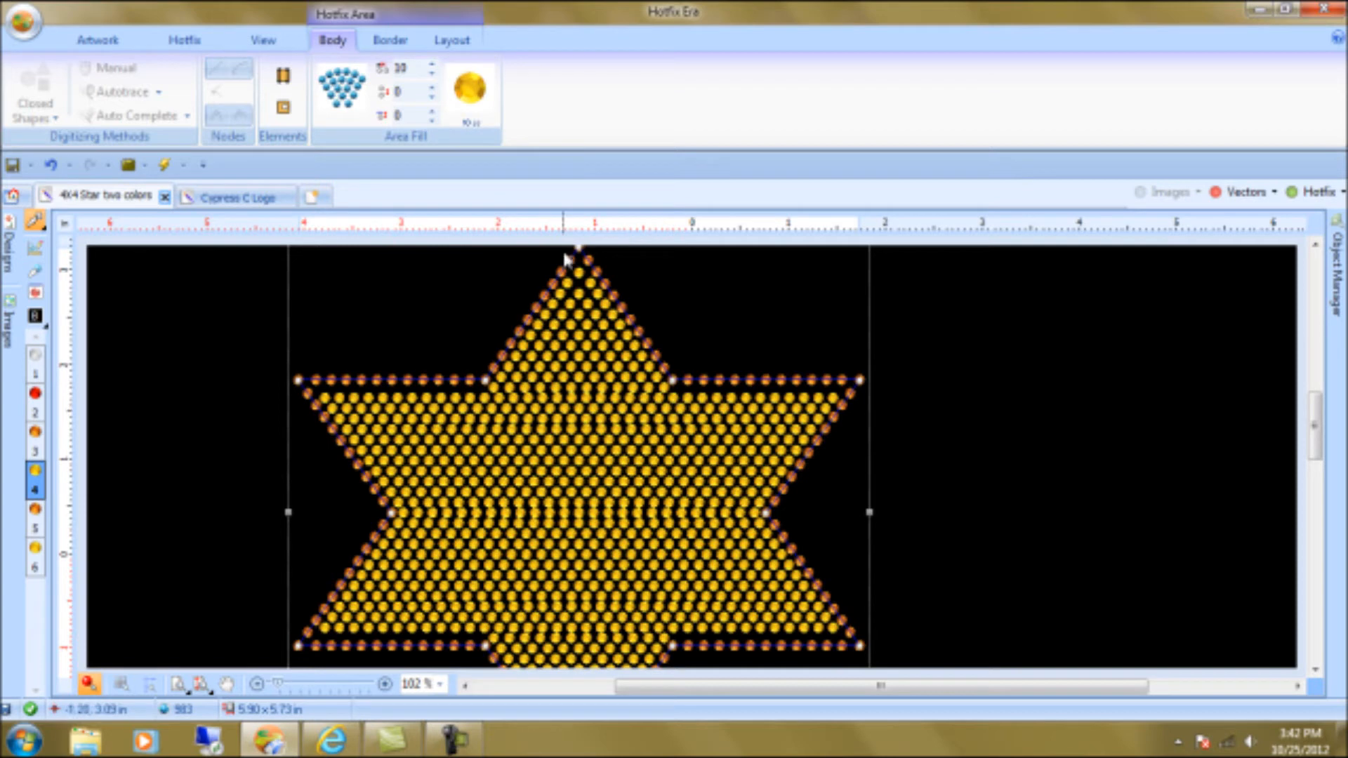
Set the star's border to no outline fill, removing its border stones
left_click(391, 41)
left_click(37, 88)
left_click(78, 118)
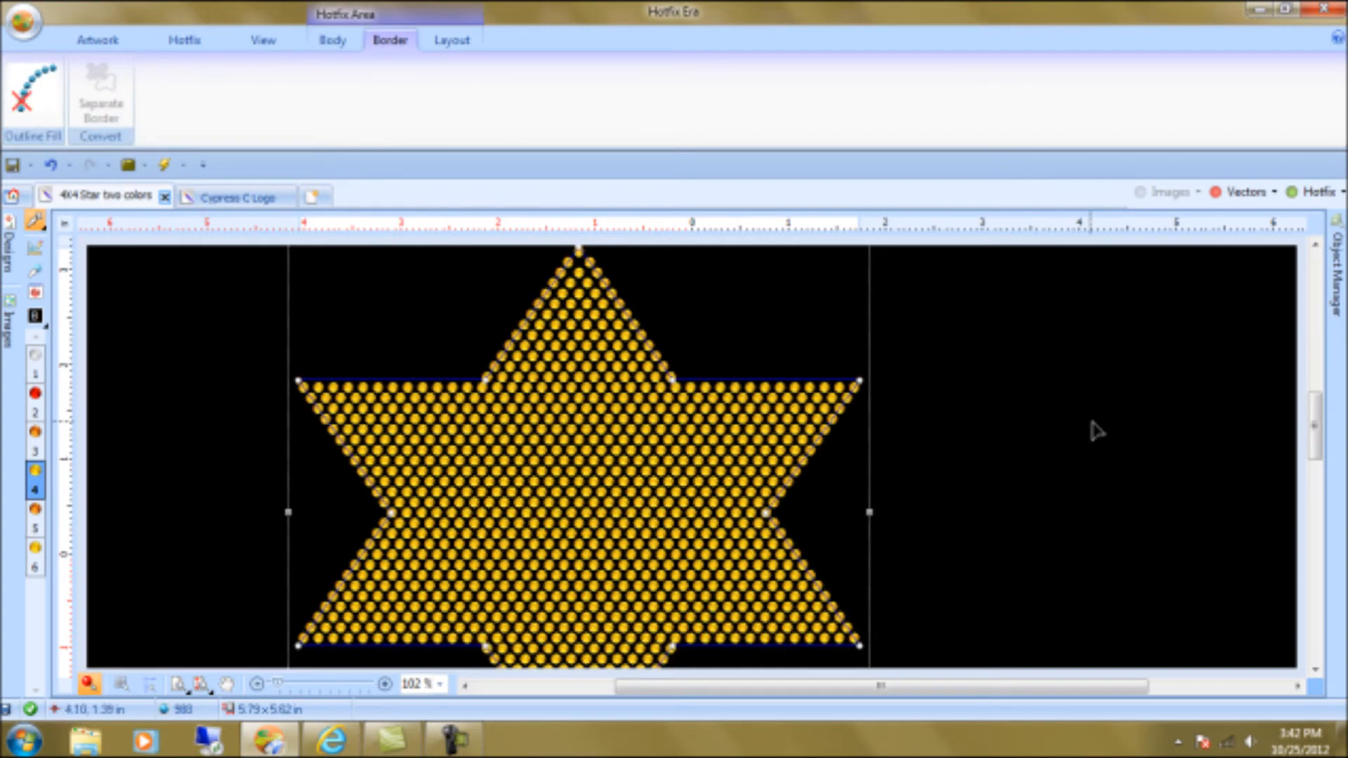
Draw a nine-point zigzag curve direction across the whole star, with its points alternating below and above the shape
left_click_drag(1315, 418, 1315, 433)
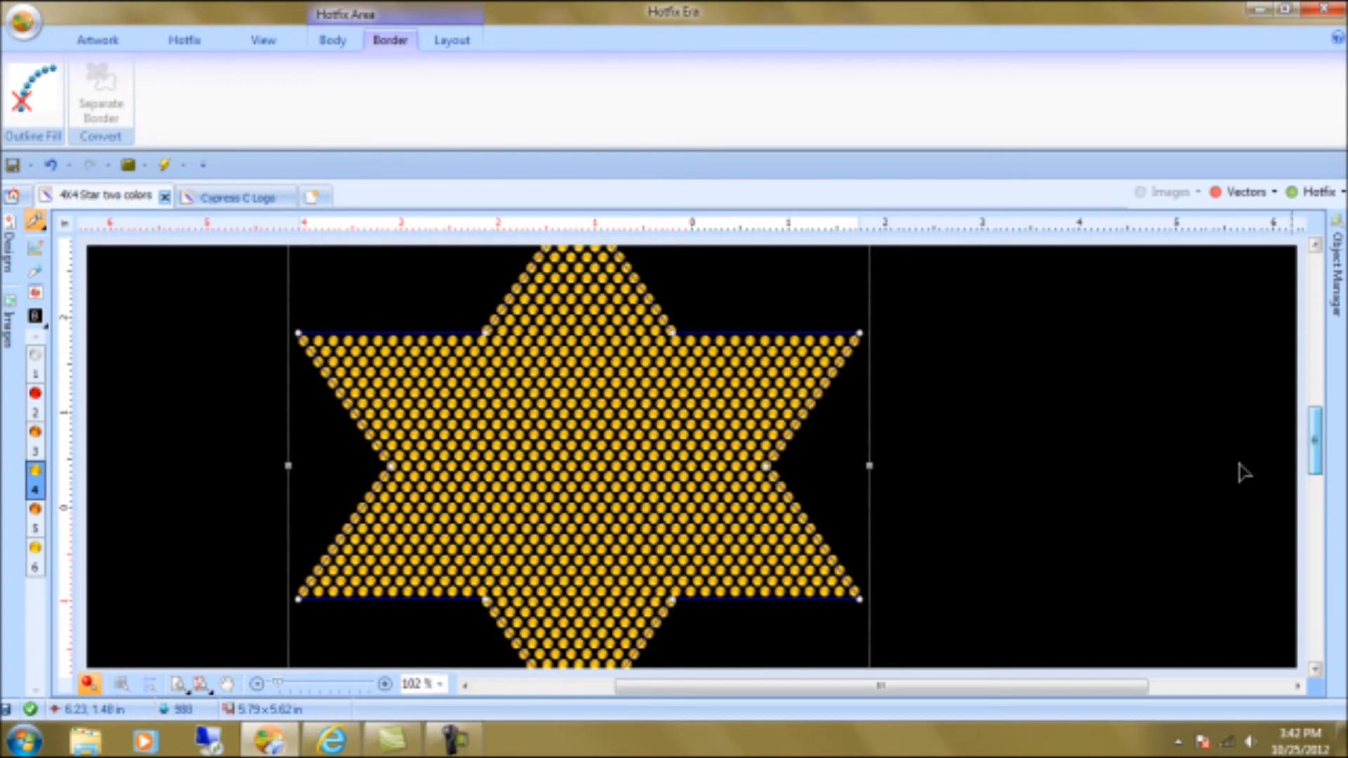
left_click(259, 686)
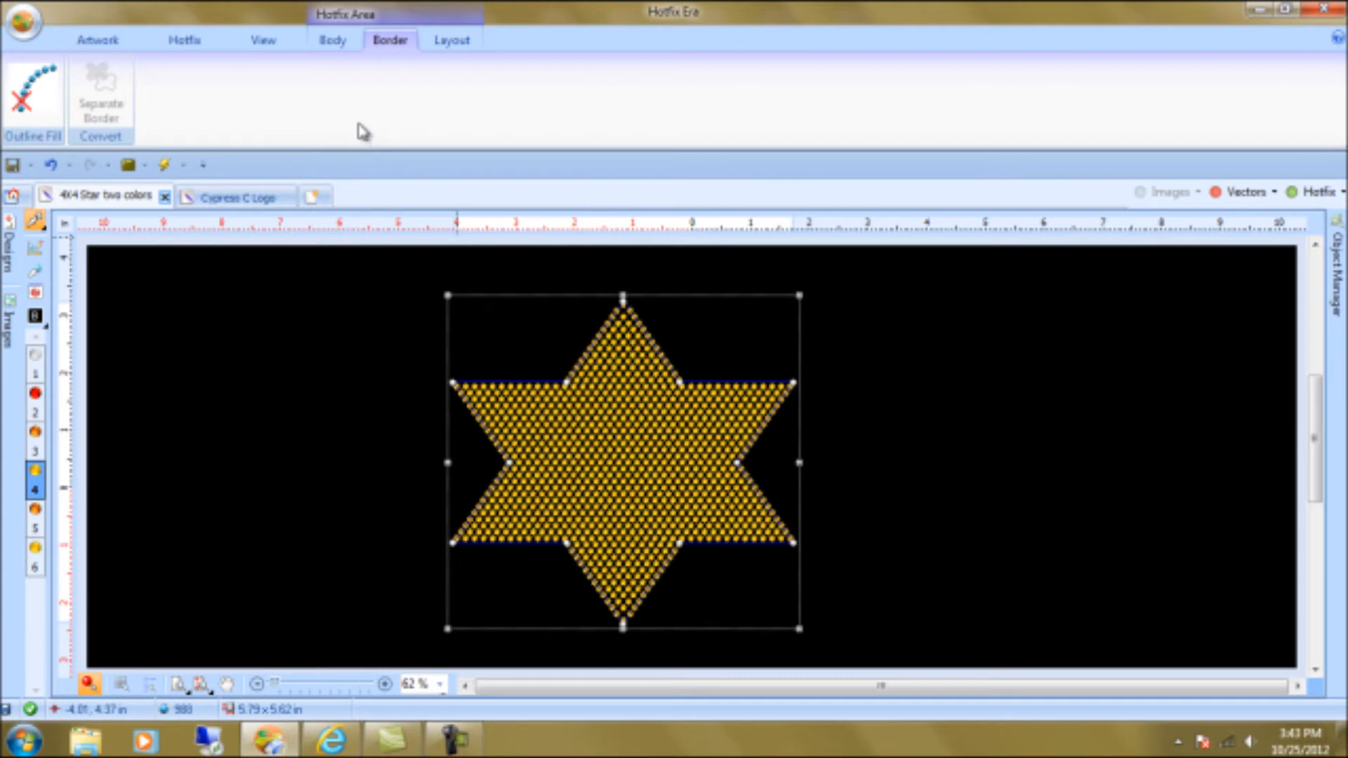
left_click(336, 41)
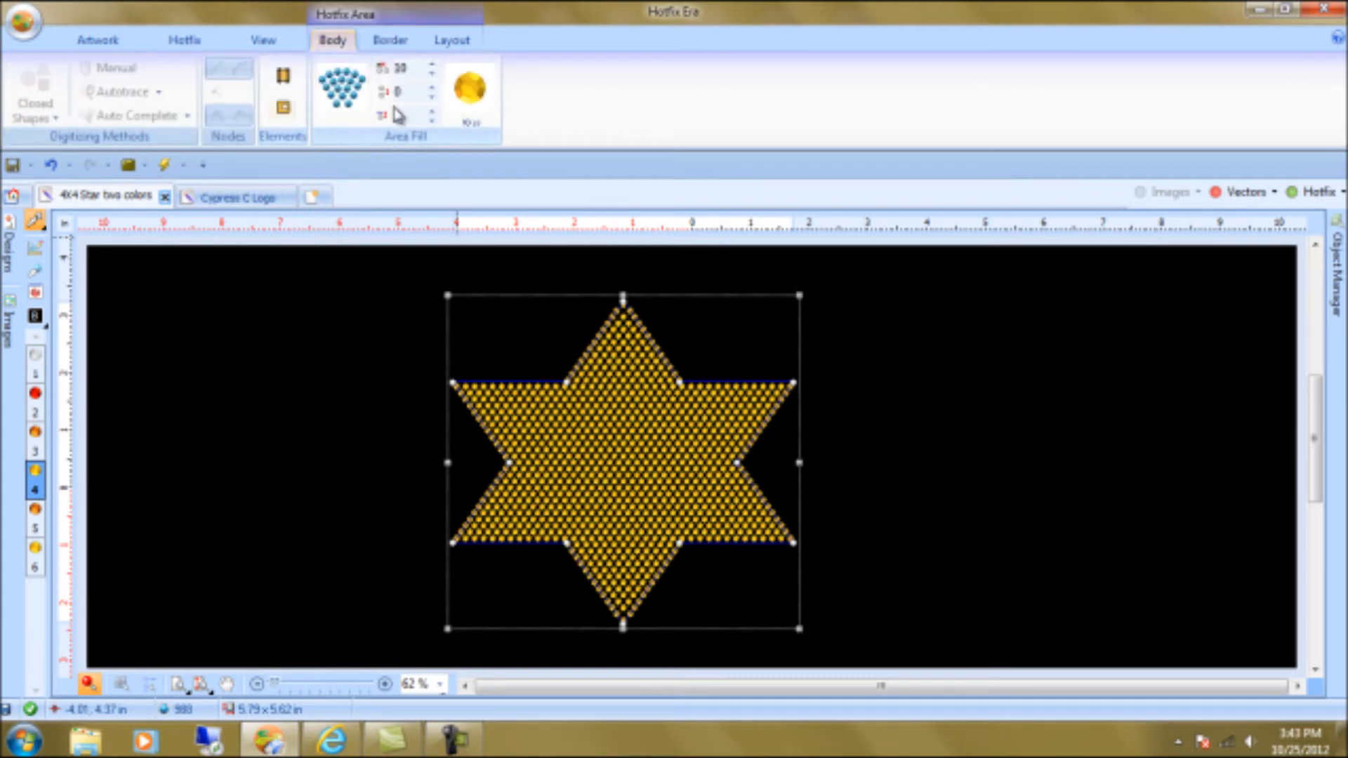
left_click(287, 70)
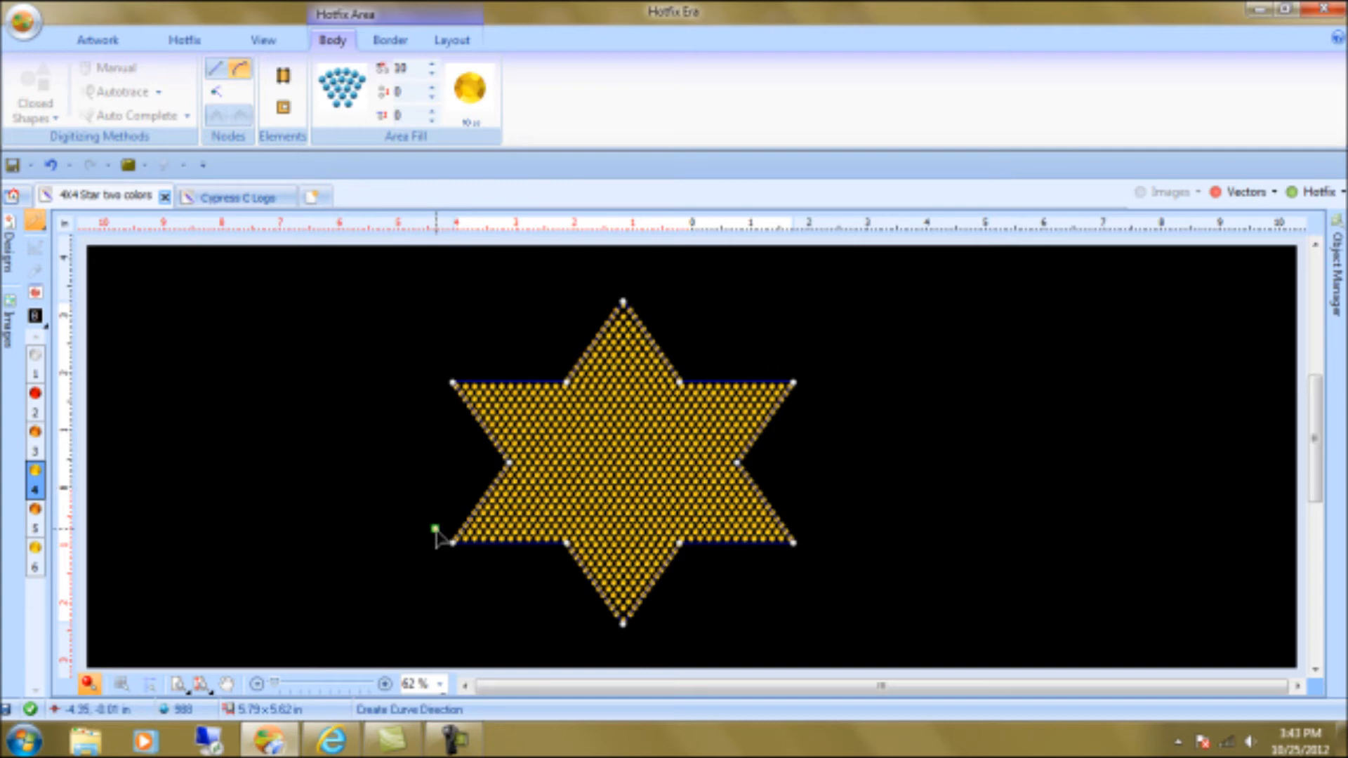
left_click(415, 583)
left_click(534, 290)
left_click(532, 607)
left_click(617, 288)
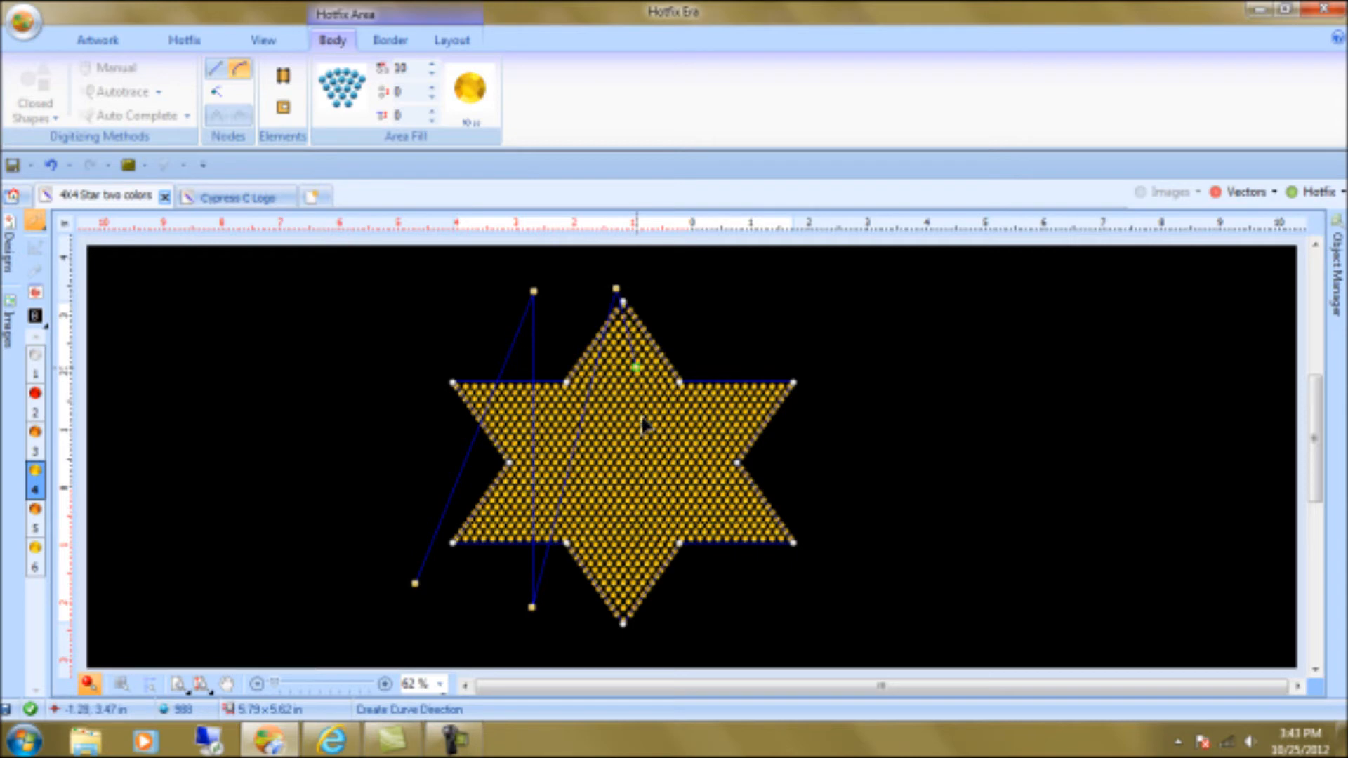
left_click(621, 645)
left_click(706, 301)
left_click(722, 633)
left_click(799, 327)
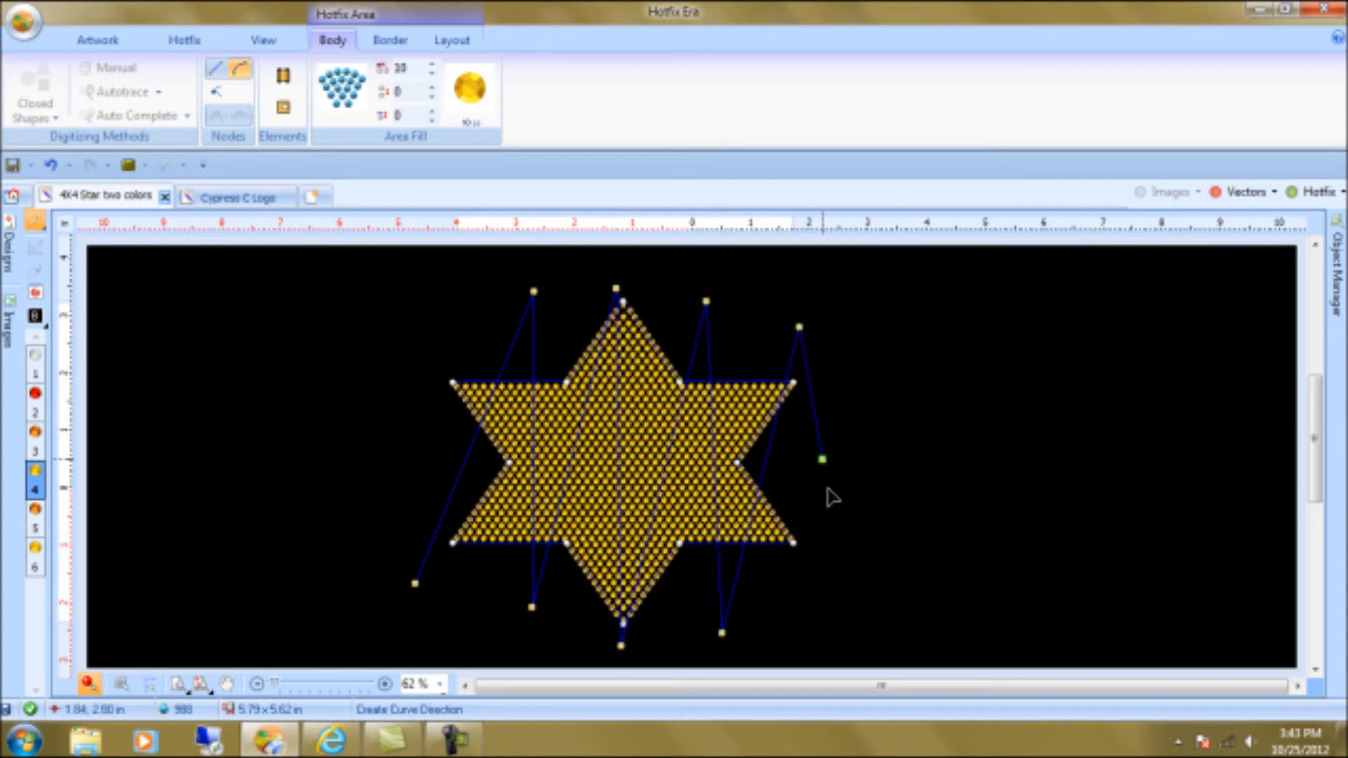
left_click(835, 597)
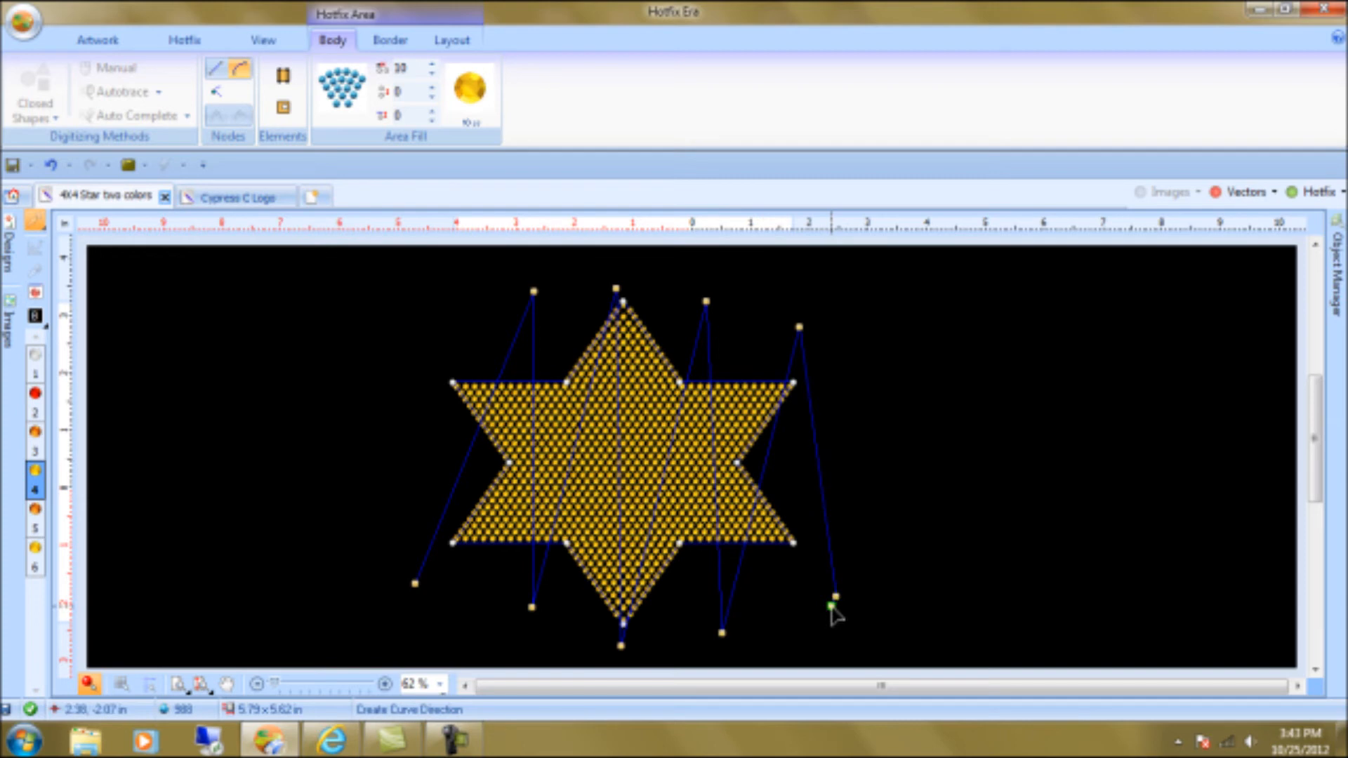
key("Return")
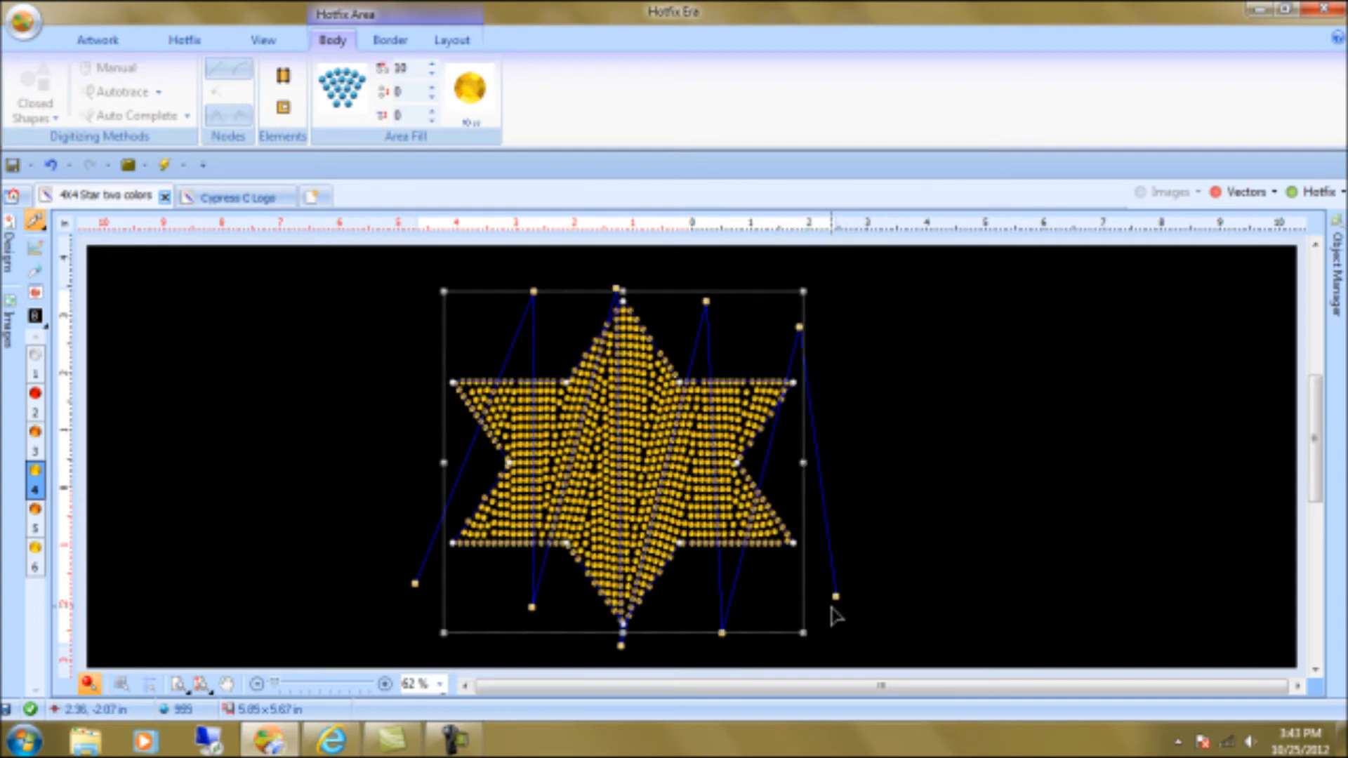
Set the row spacing of the star's flexible fill to 12 pts
double_click(406, 94)
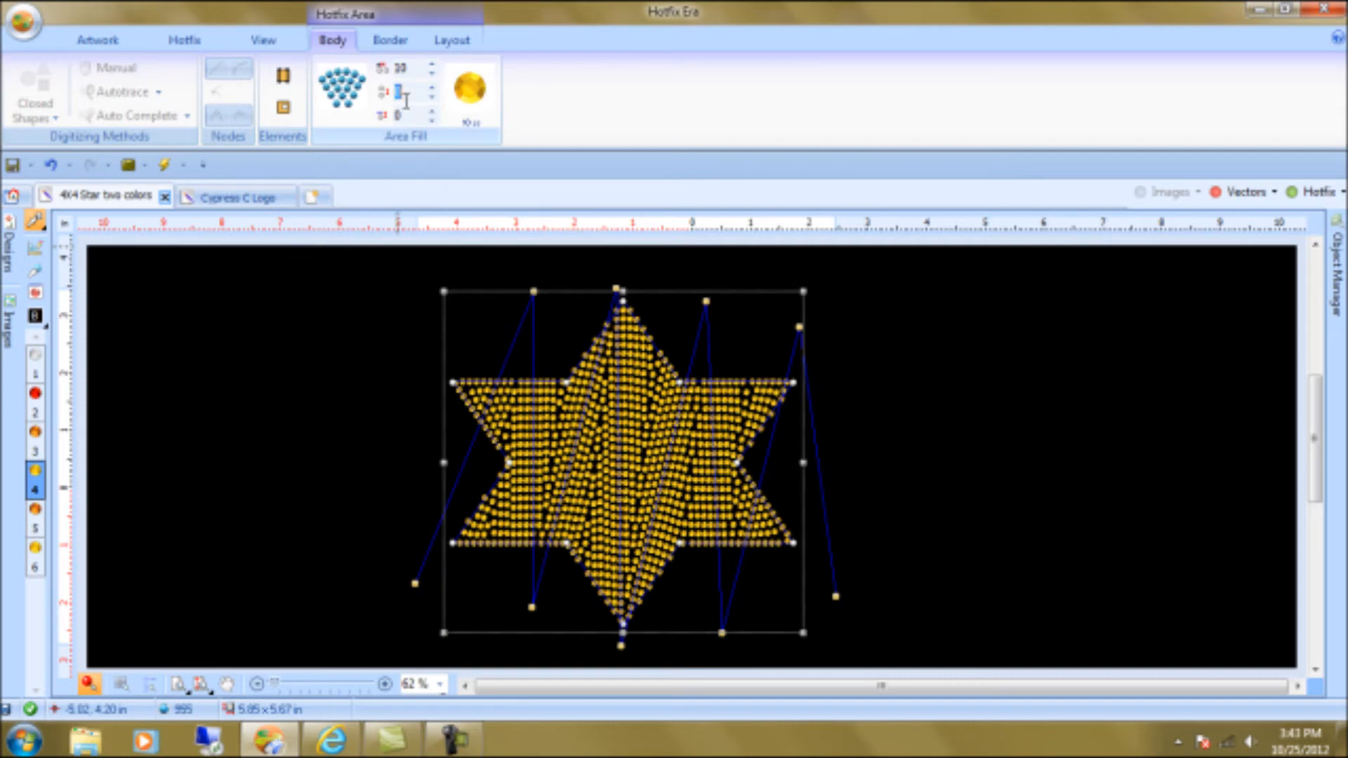
type("121")
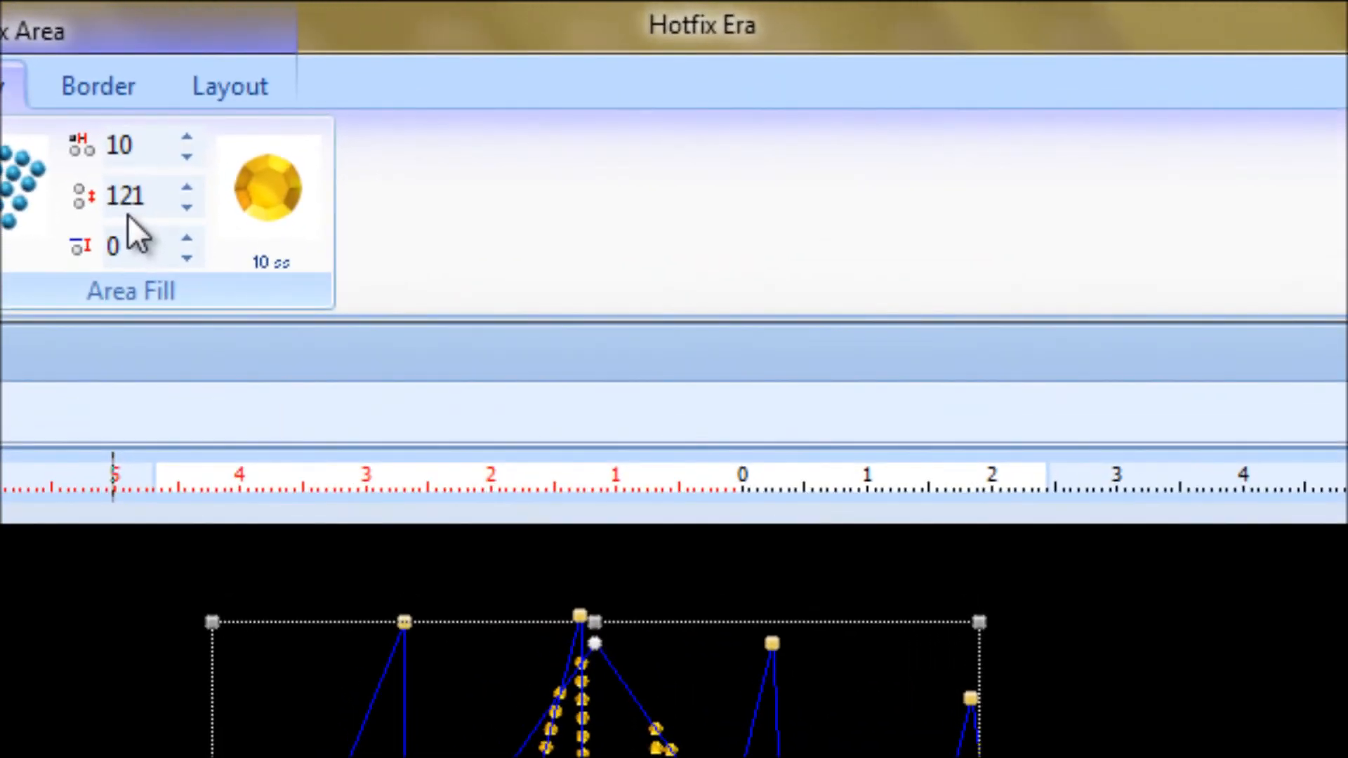
double_click(144, 190)
type("12")
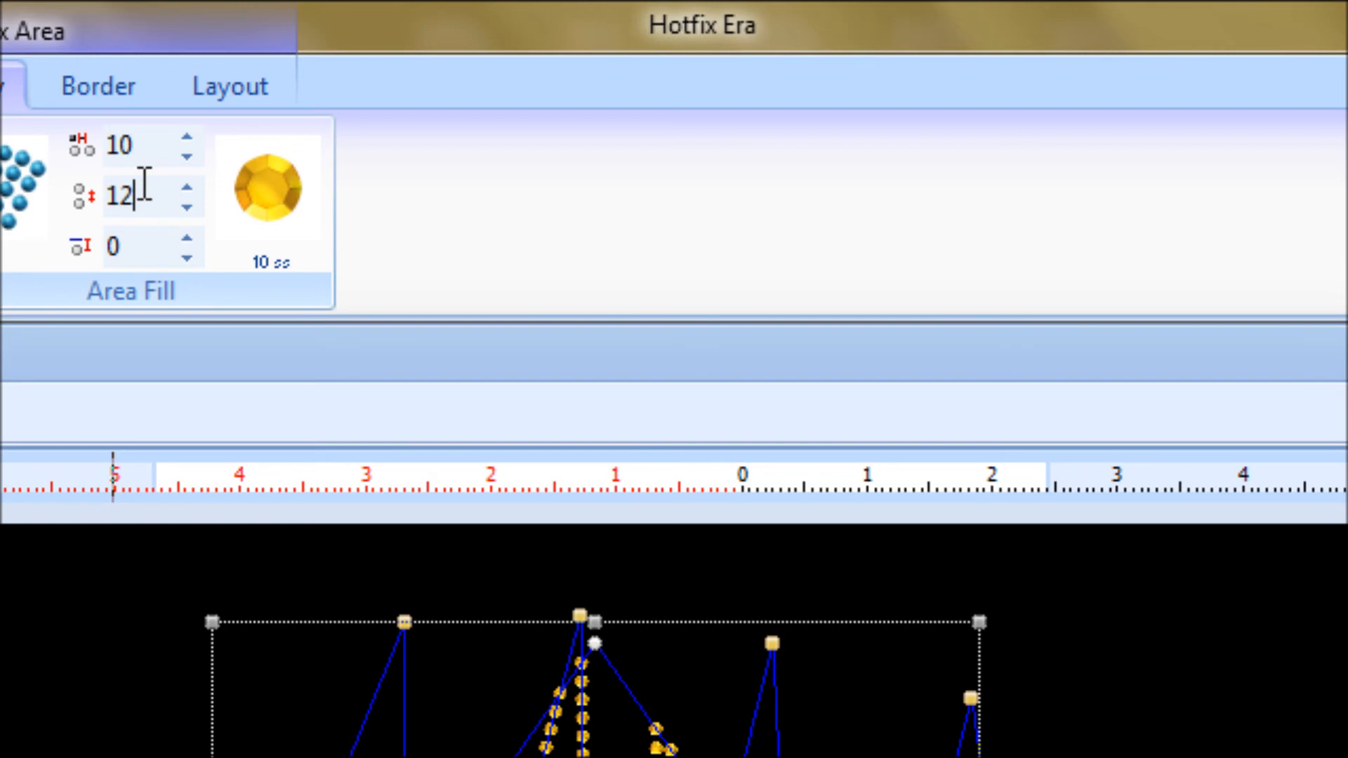
Set the flexible fill's stone spacing to 6 pts and its row spacing to 15 pts
double_click(133, 143)
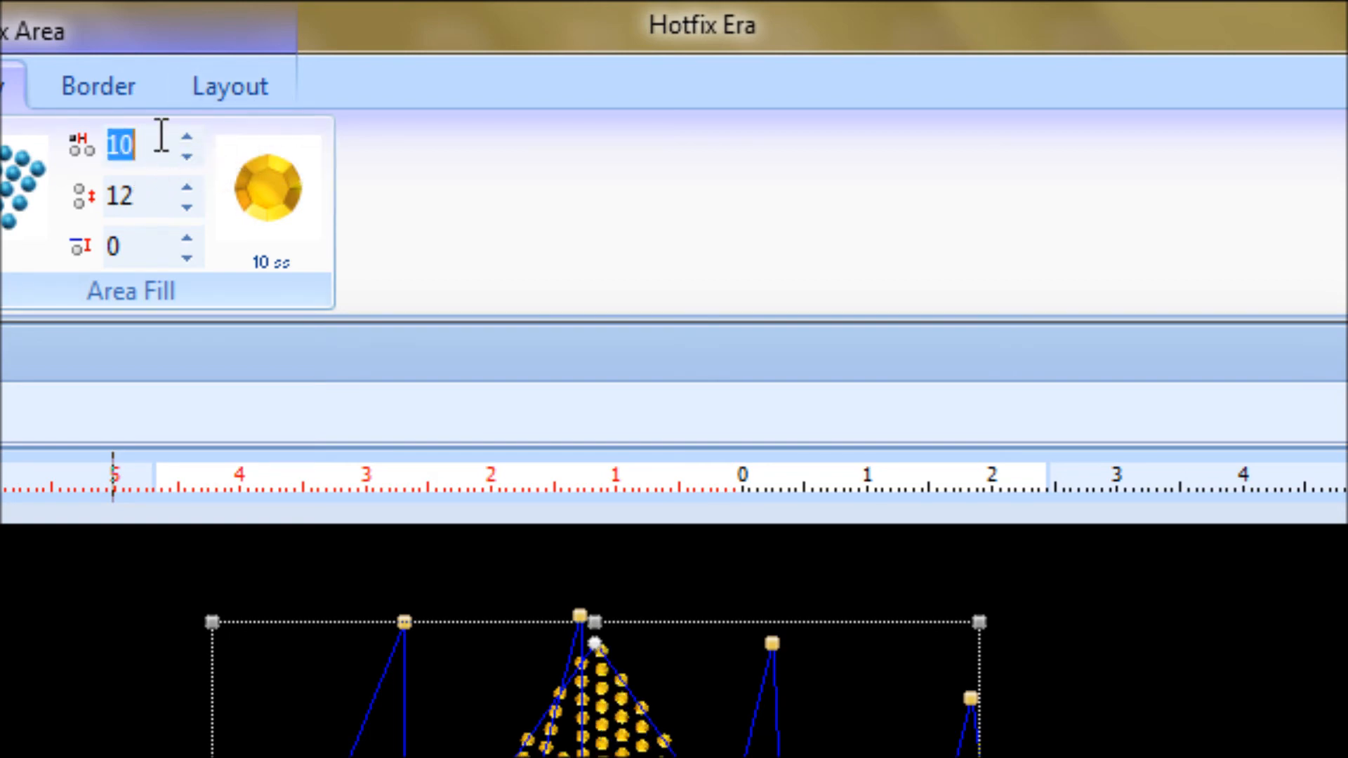
type("6")
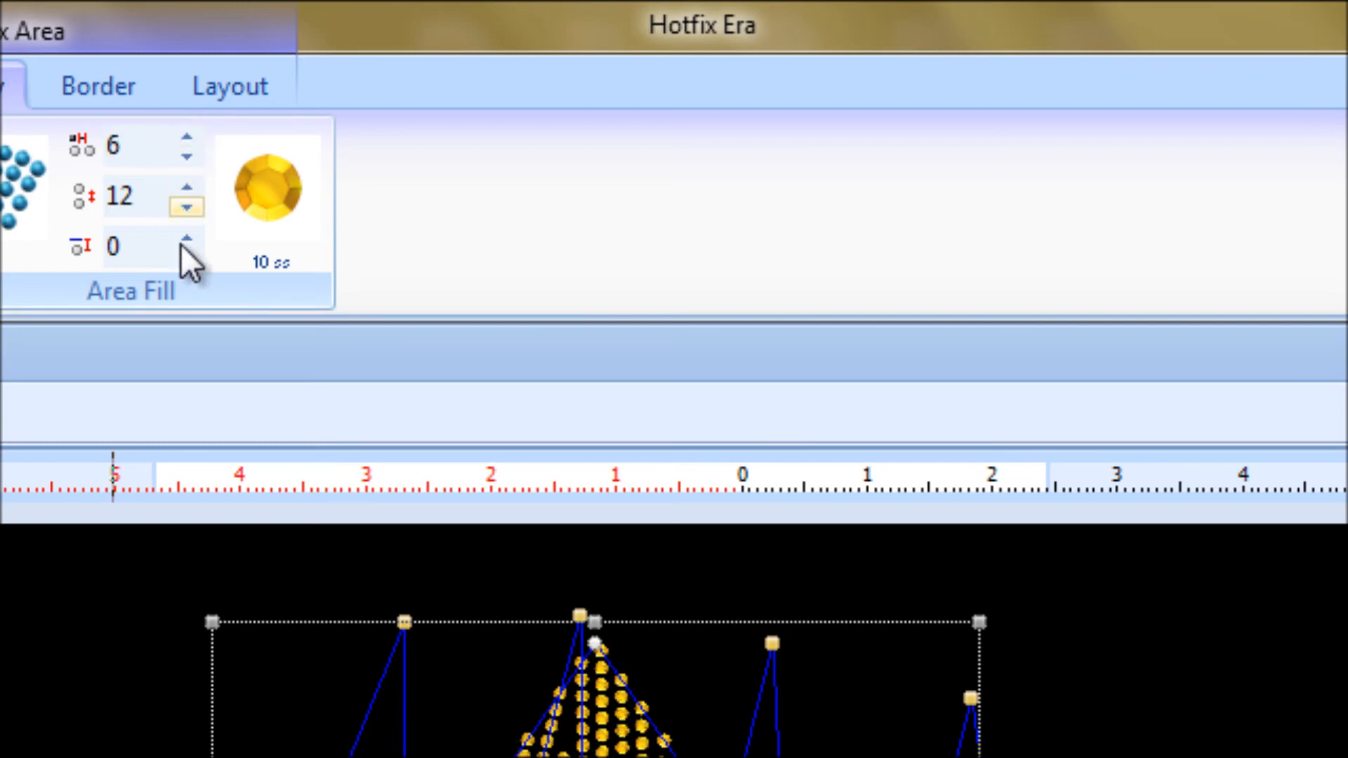
double_click(163, 190)
type("15")
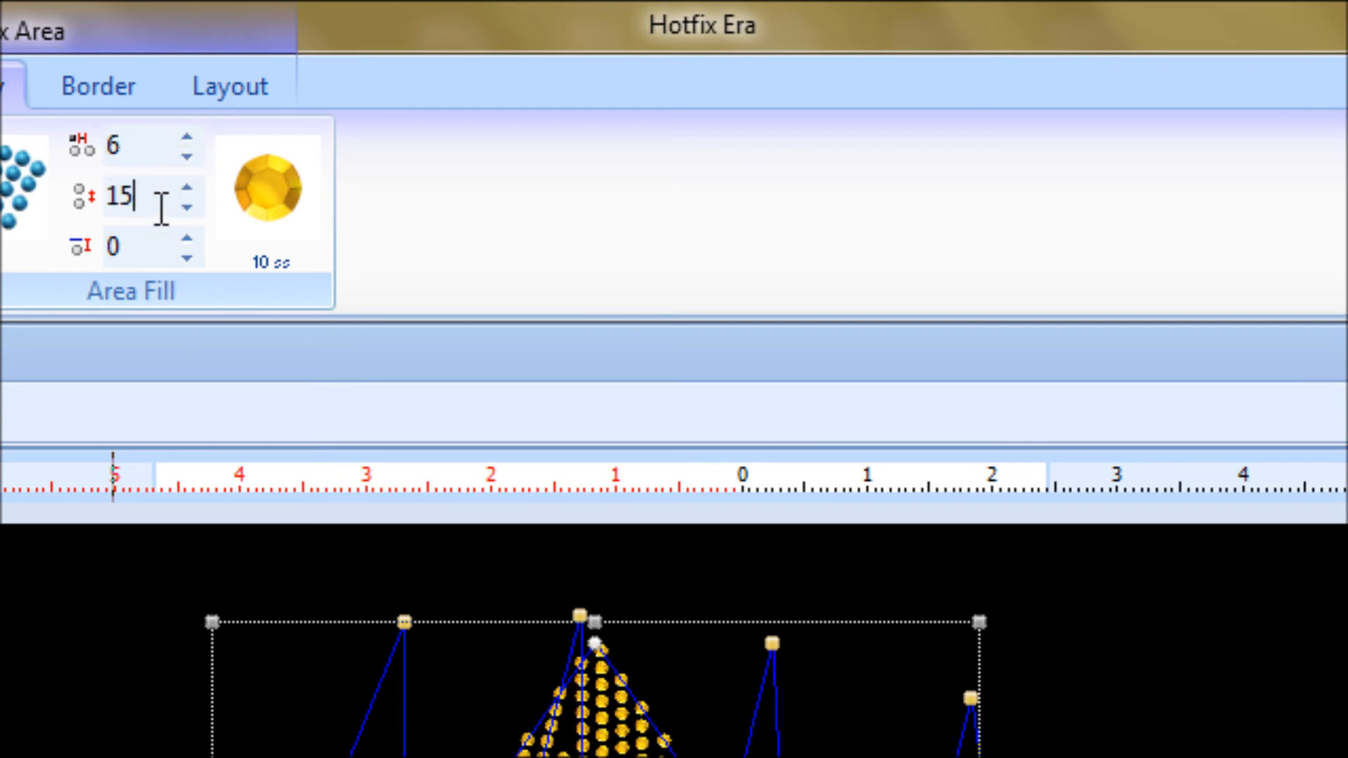
left_click(3, 694)
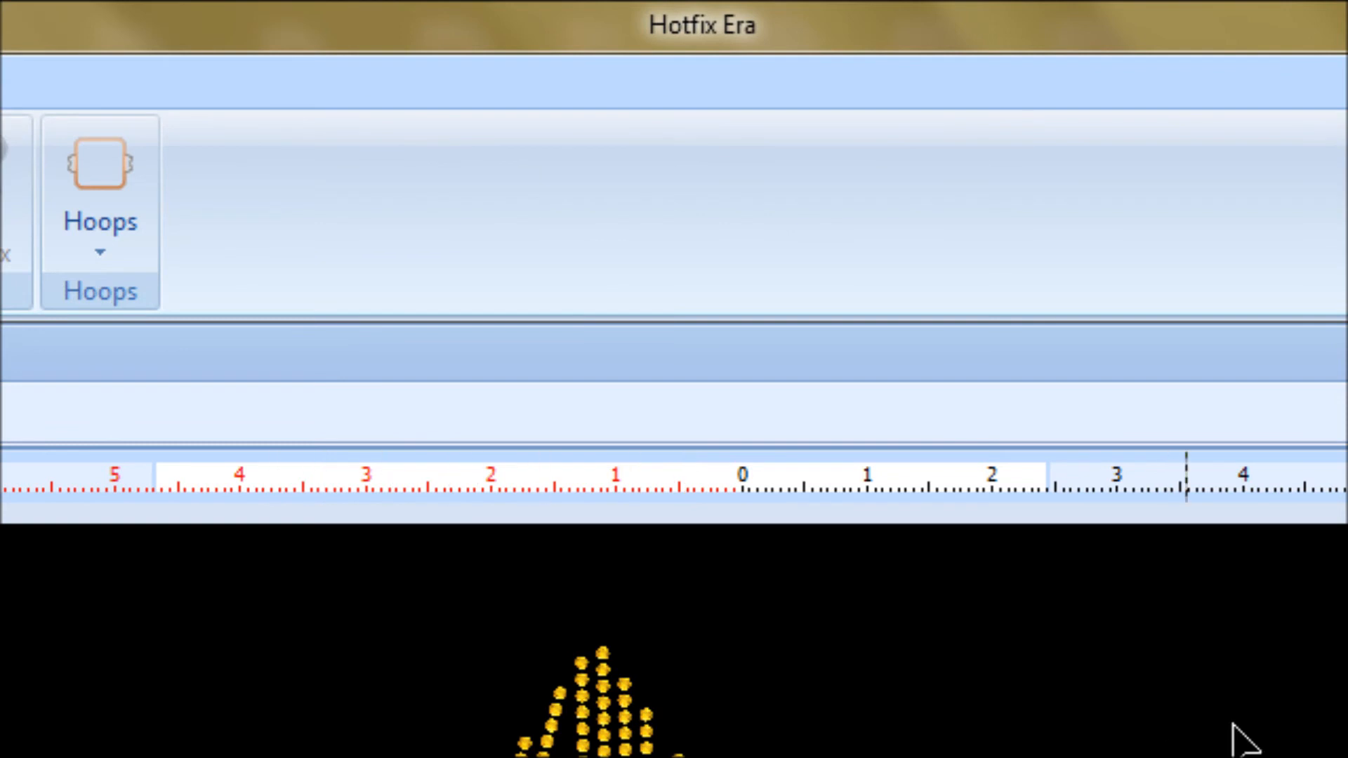
Spread the star's zigzag direction line outwards by moving five of its points
left_click(507, 757)
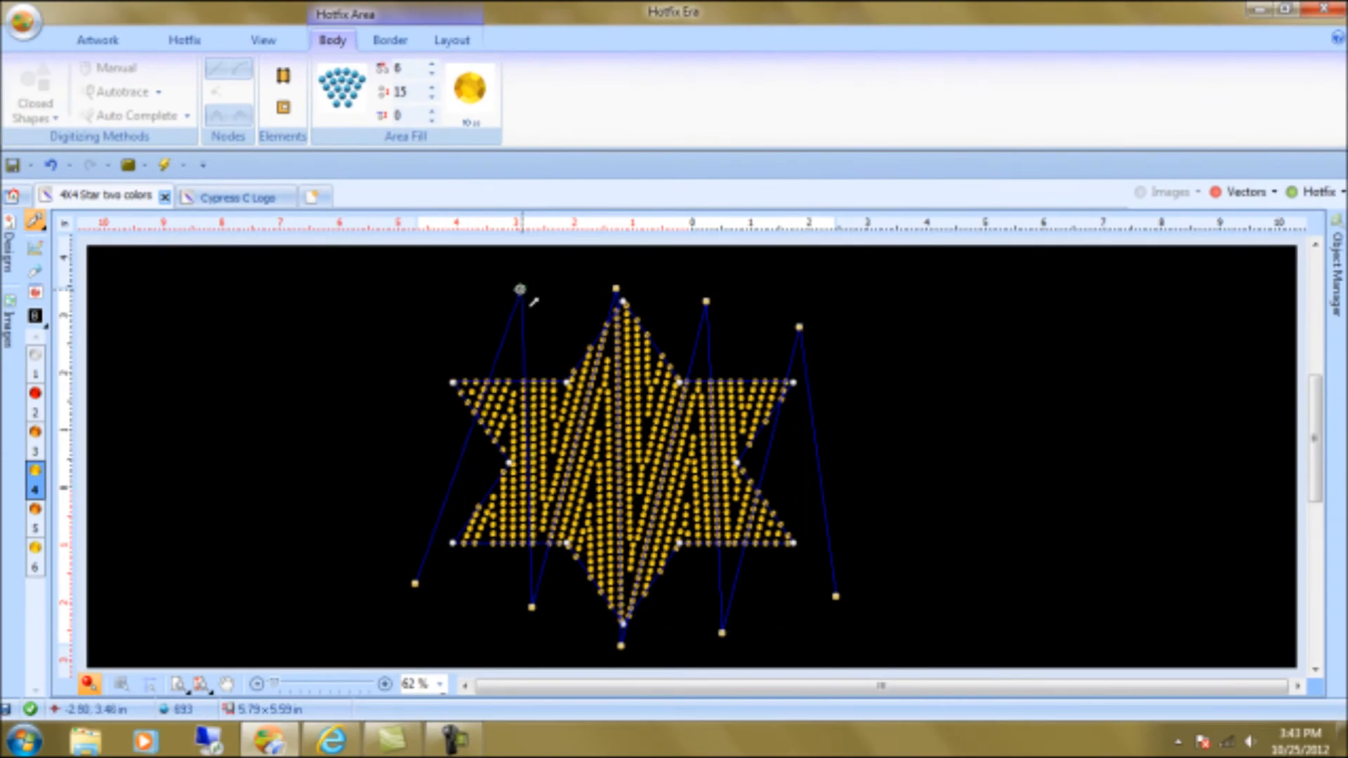
left_click_drag(532, 300, 505, 303)
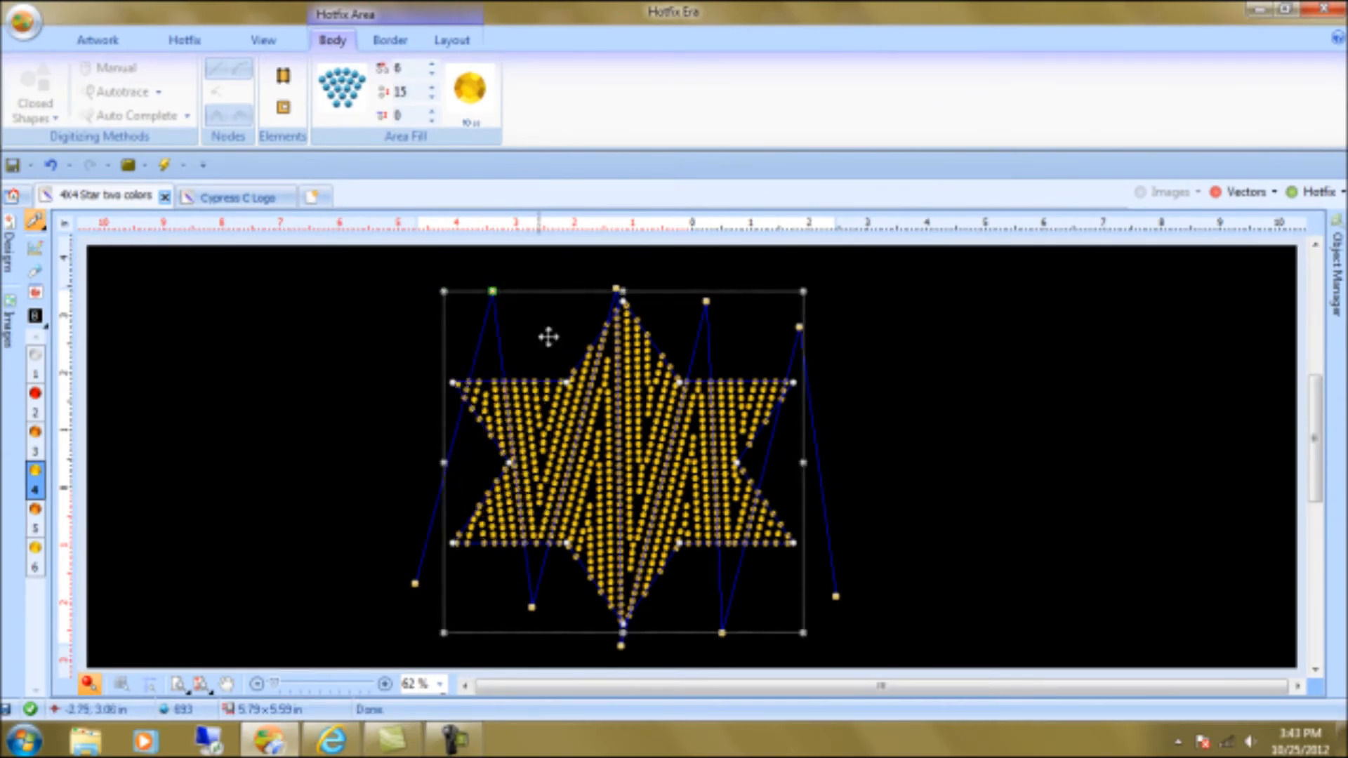
left_click_drag(539, 608, 494, 623)
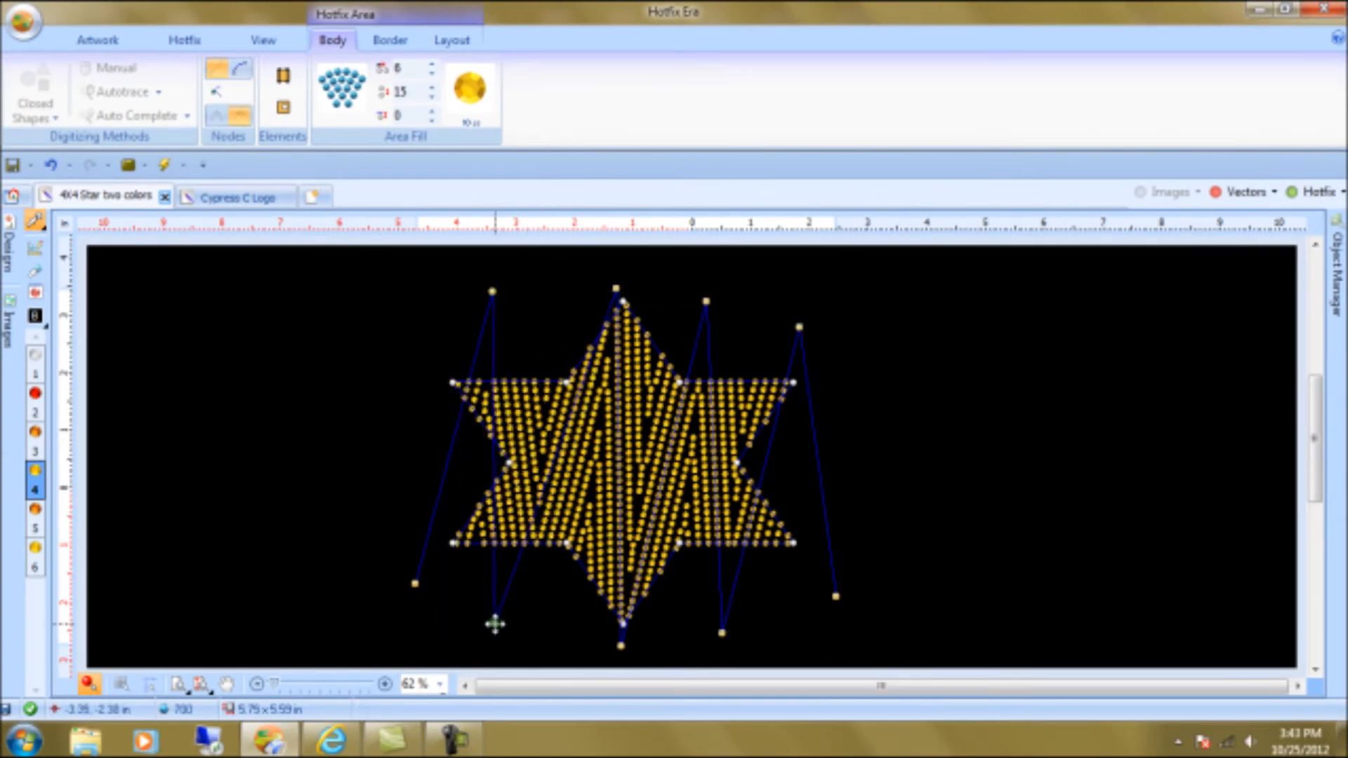
left_click_drag(618, 290, 579, 288)
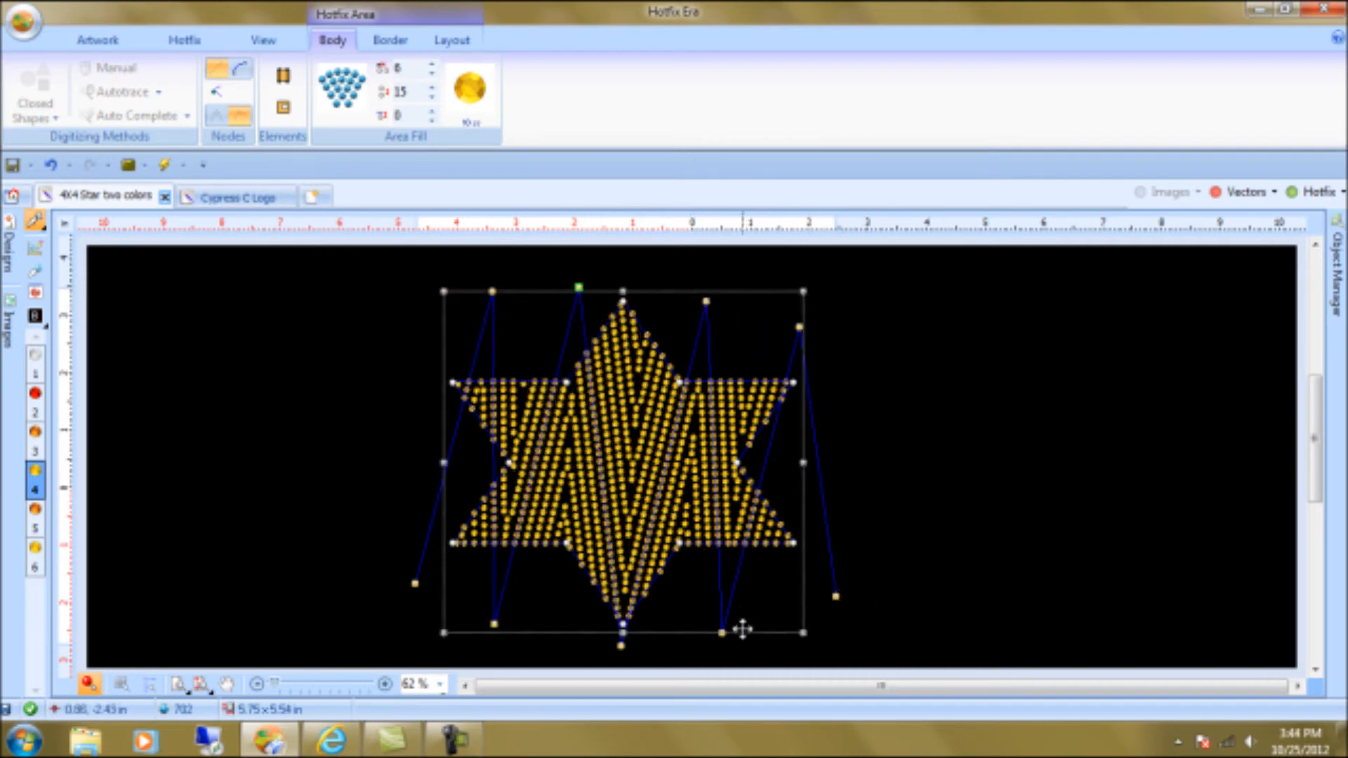
left_click_drag(756, 643, 738, 644)
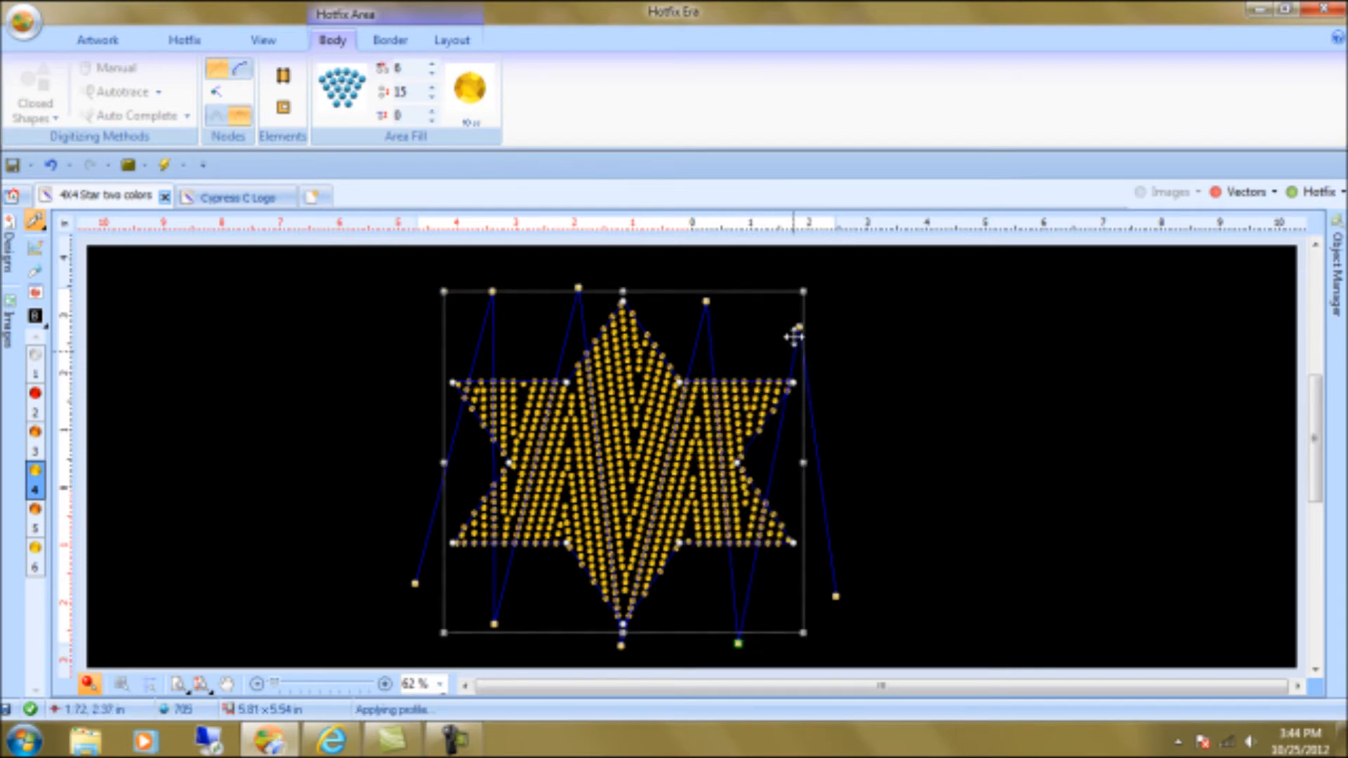
left_click_drag(799, 327, 804, 324)
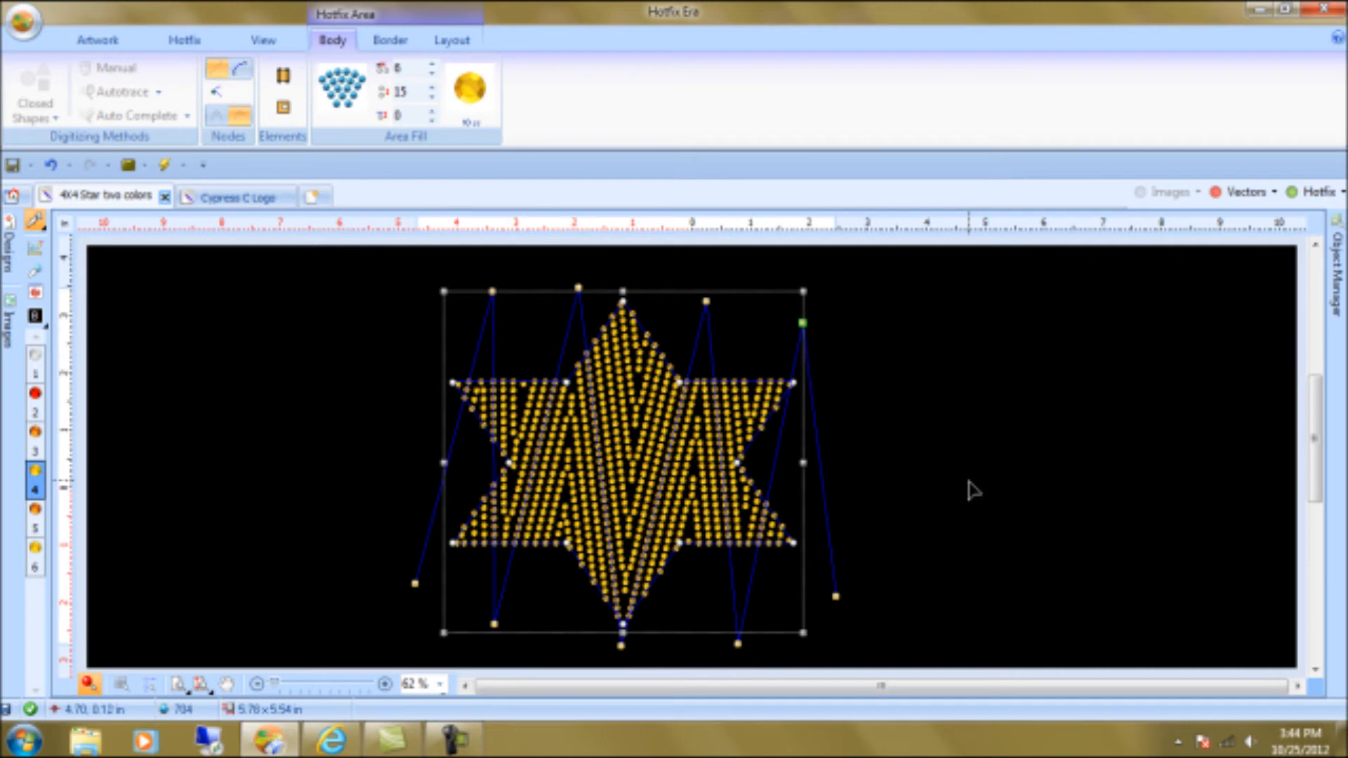
left_click(973, 492)
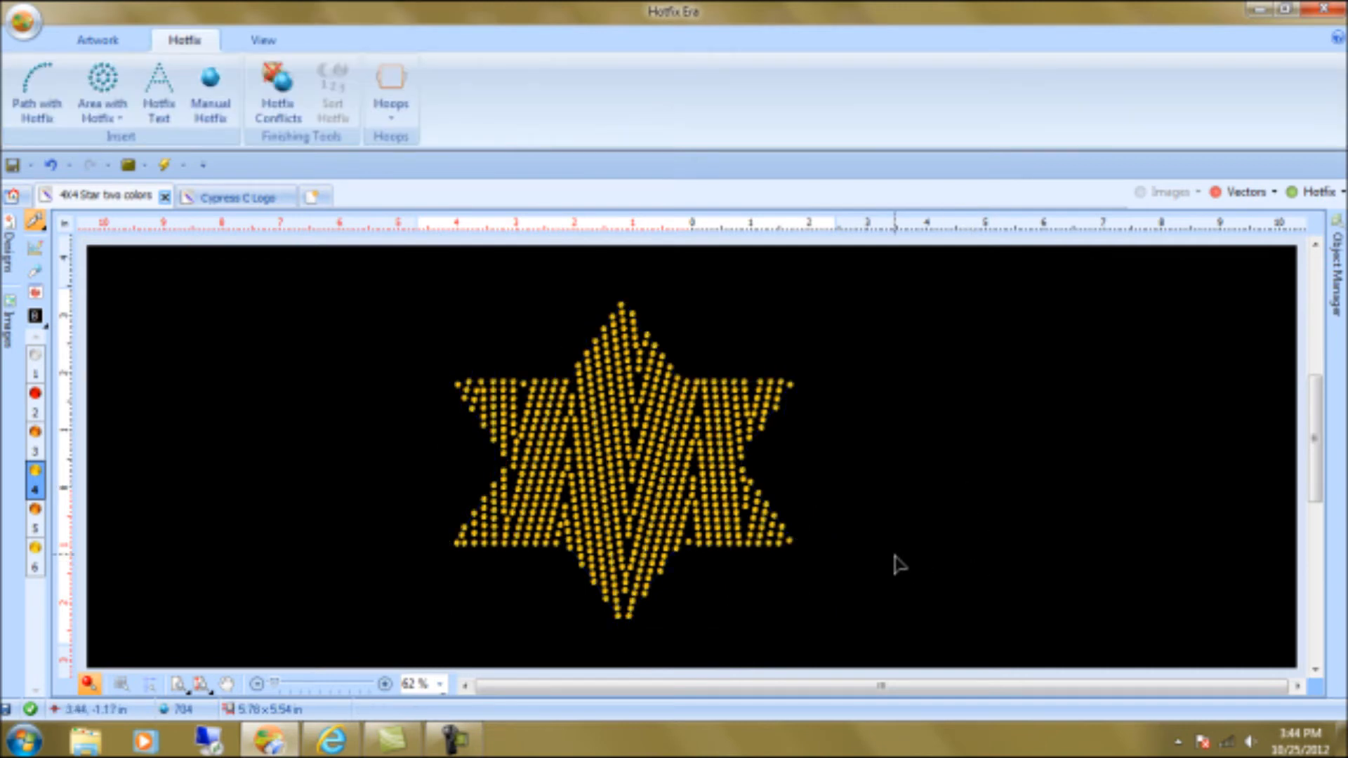
Undo the direction-point and last spacing edits, and reset the body fill by switching to Radial Hotfix and back to Flexible Hotfix
key("ctrl+z")
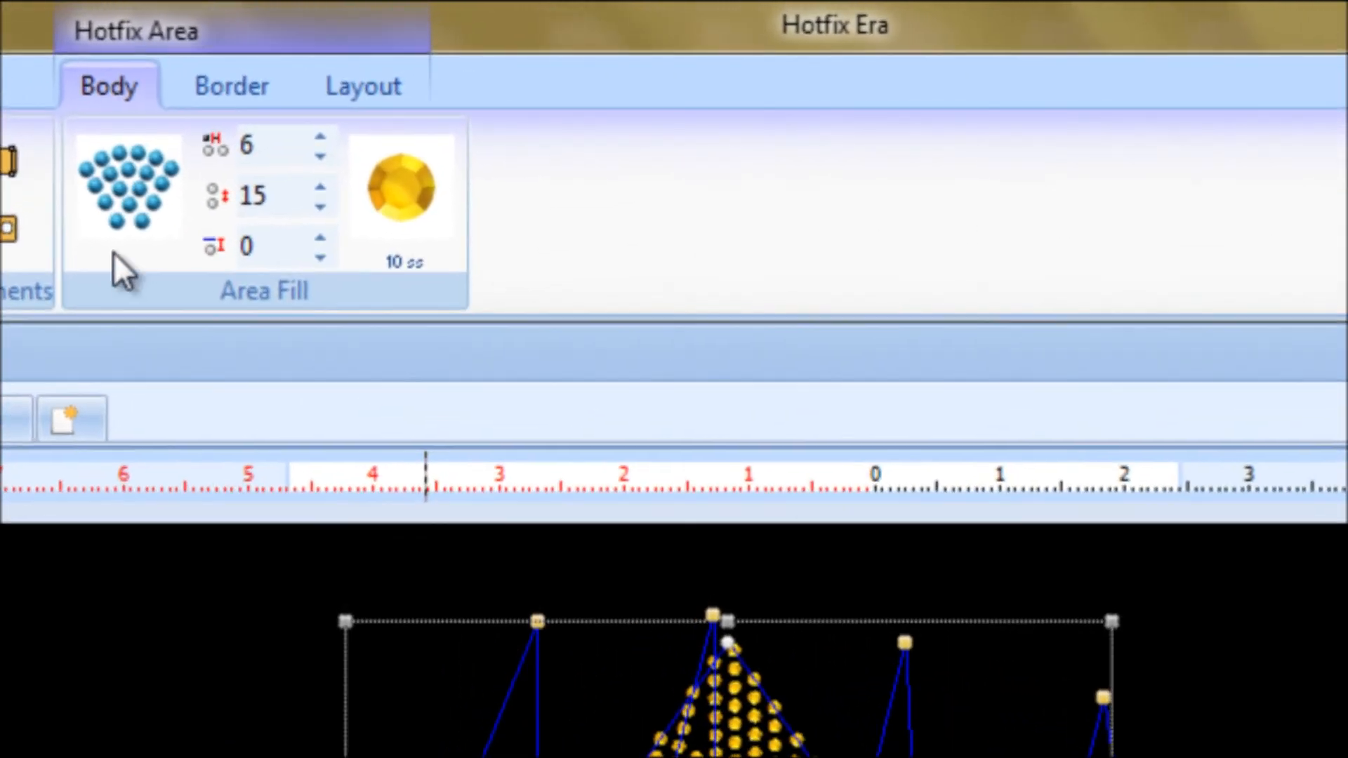
left_click(360, 90)
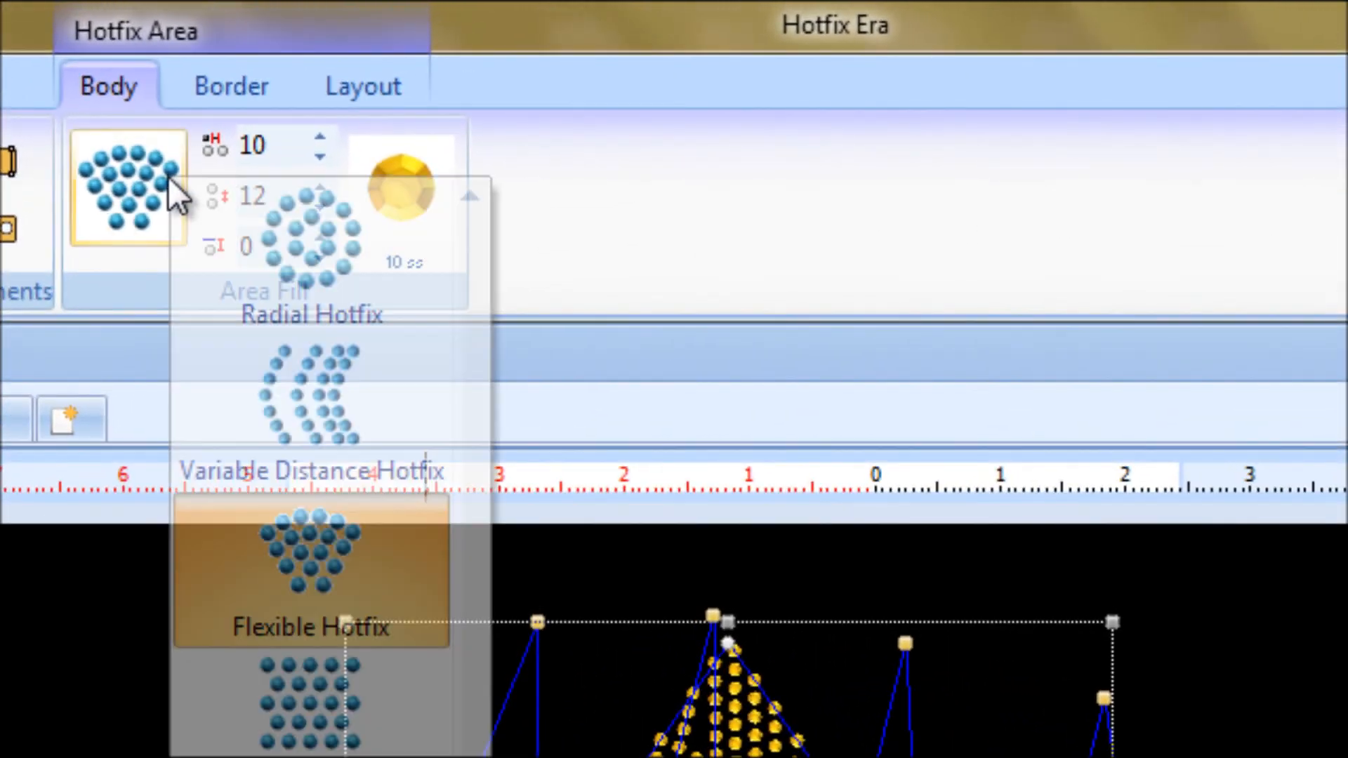
left_click(329, 577)
left_click(158, 191)
left_click(256, 227)
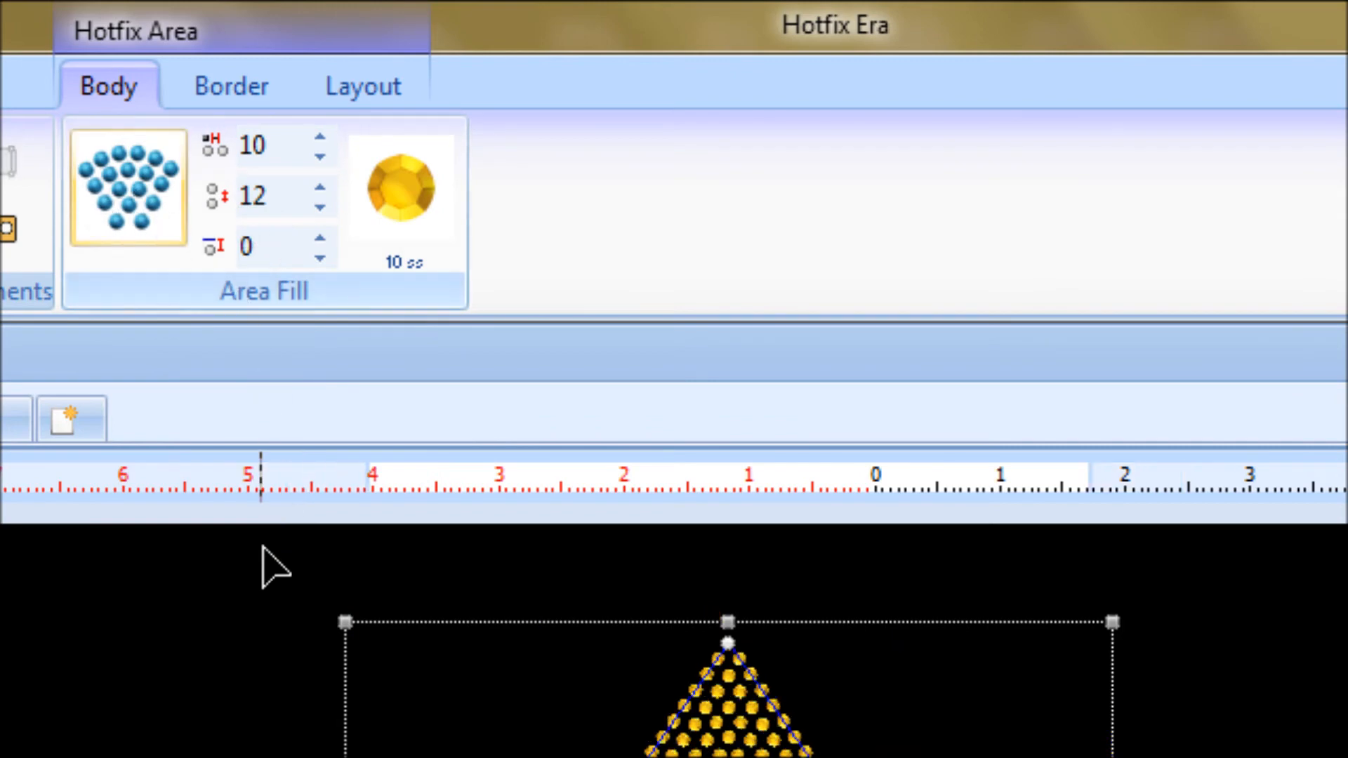
left_click(139, 191)
left_click(285, 570)
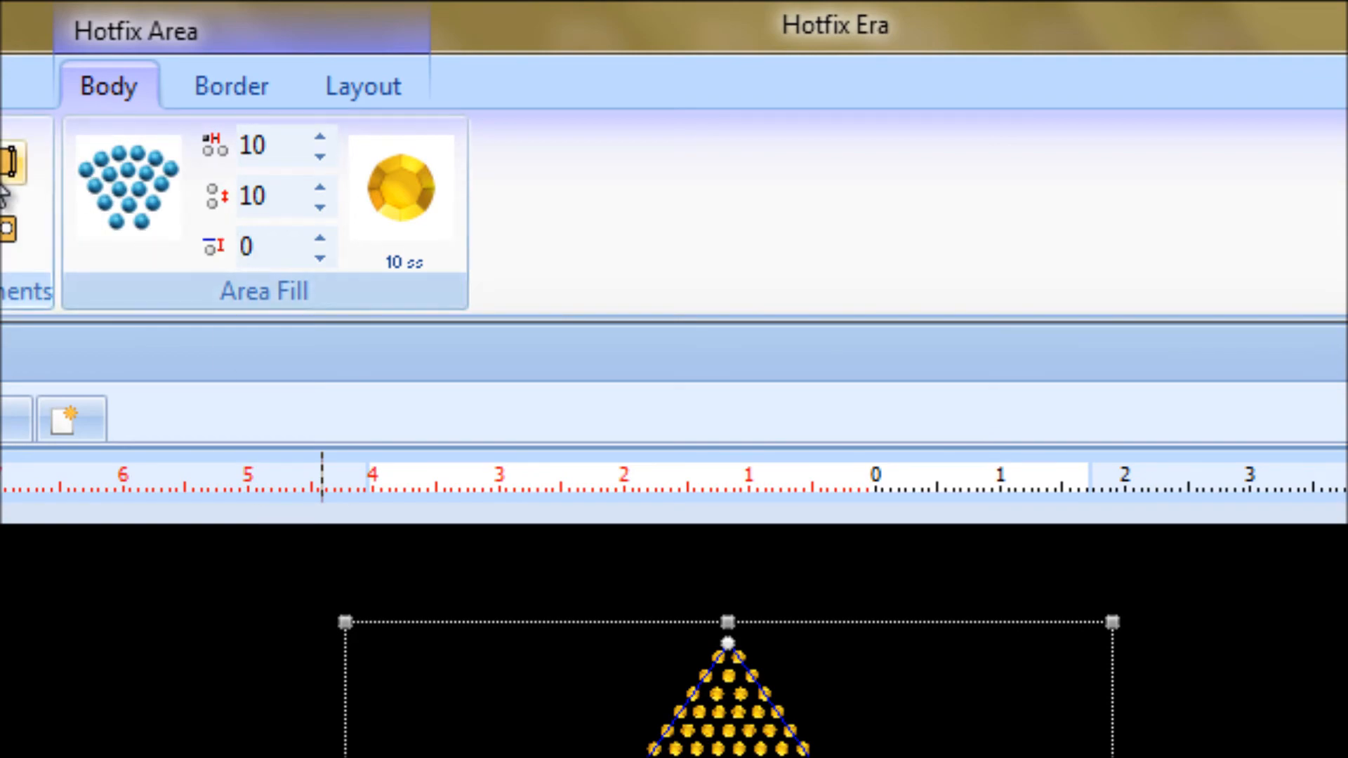
Create an S-shaped curve direction for the star's flexible fill, running through five points across the star
left_click(19, 170)
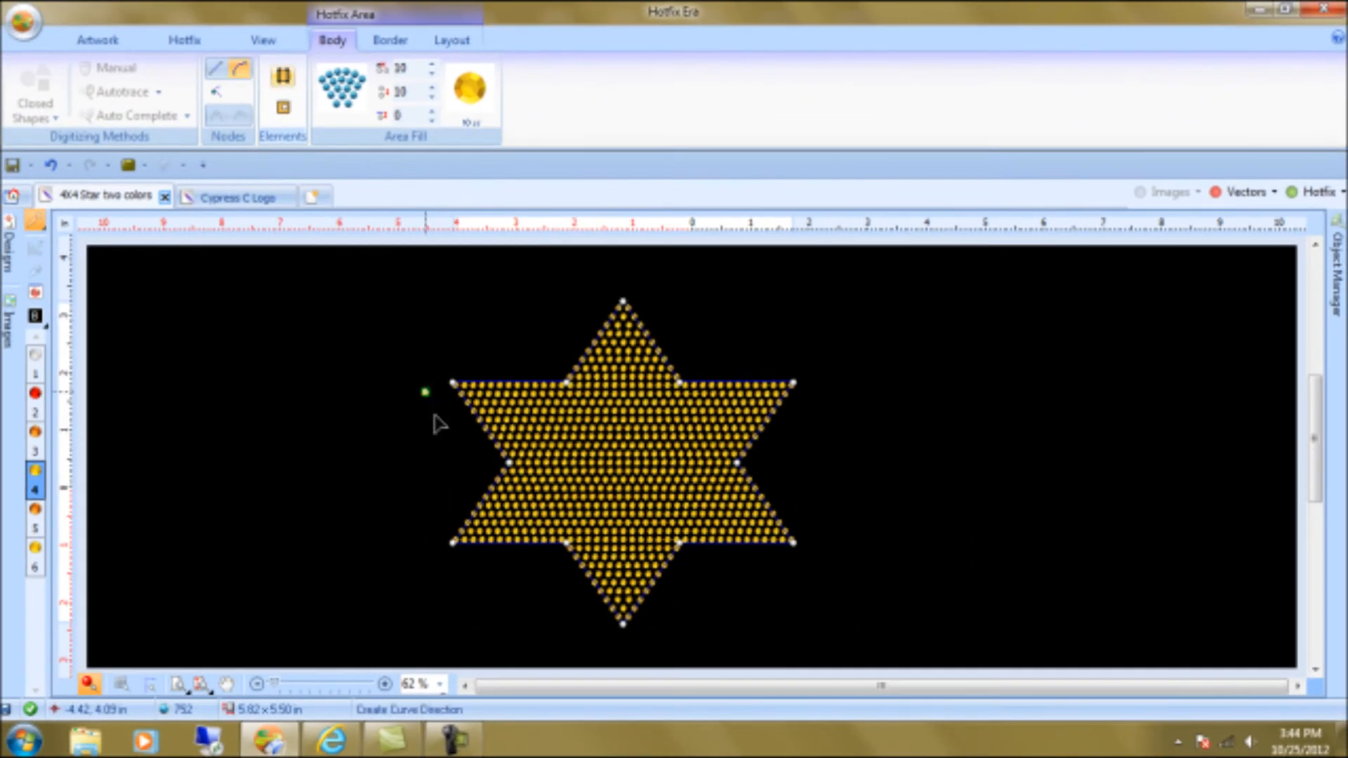
left_click(413, 505)
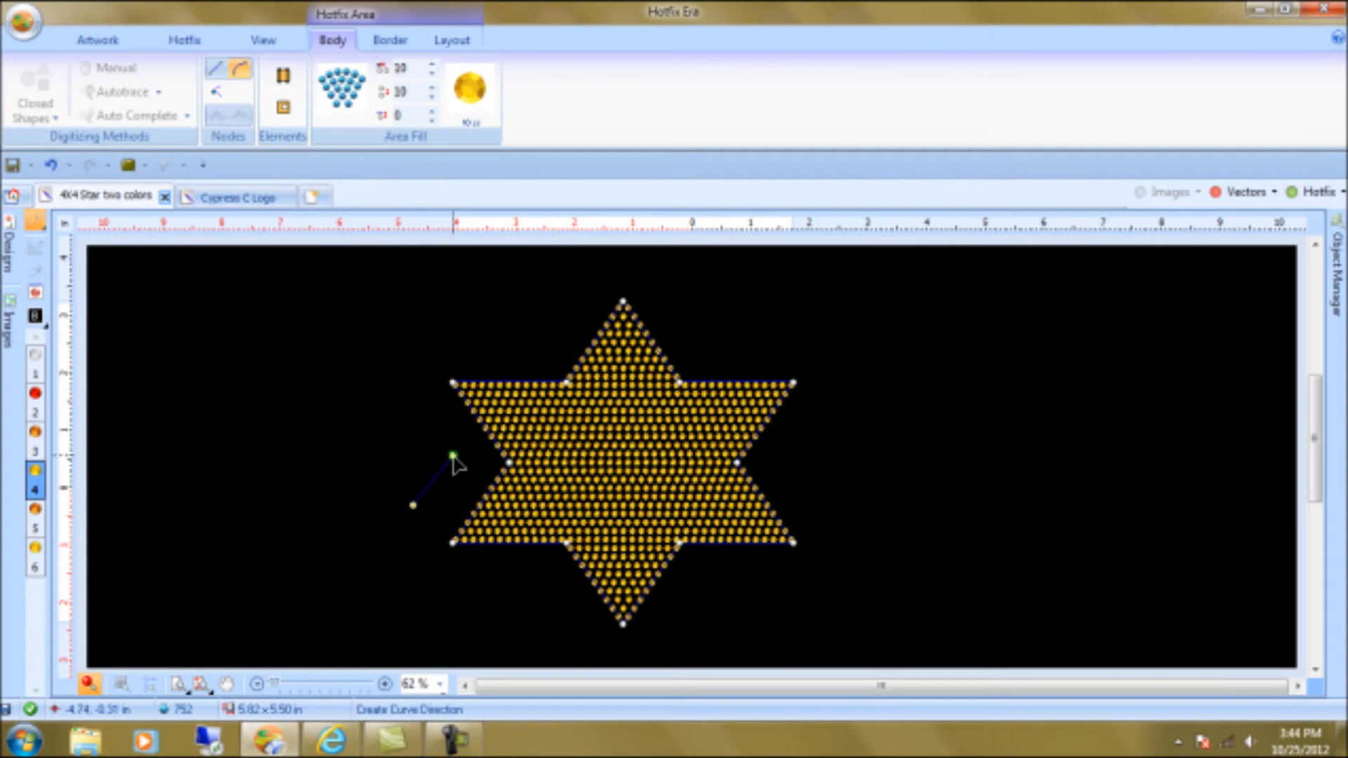
left_click(499, 414)
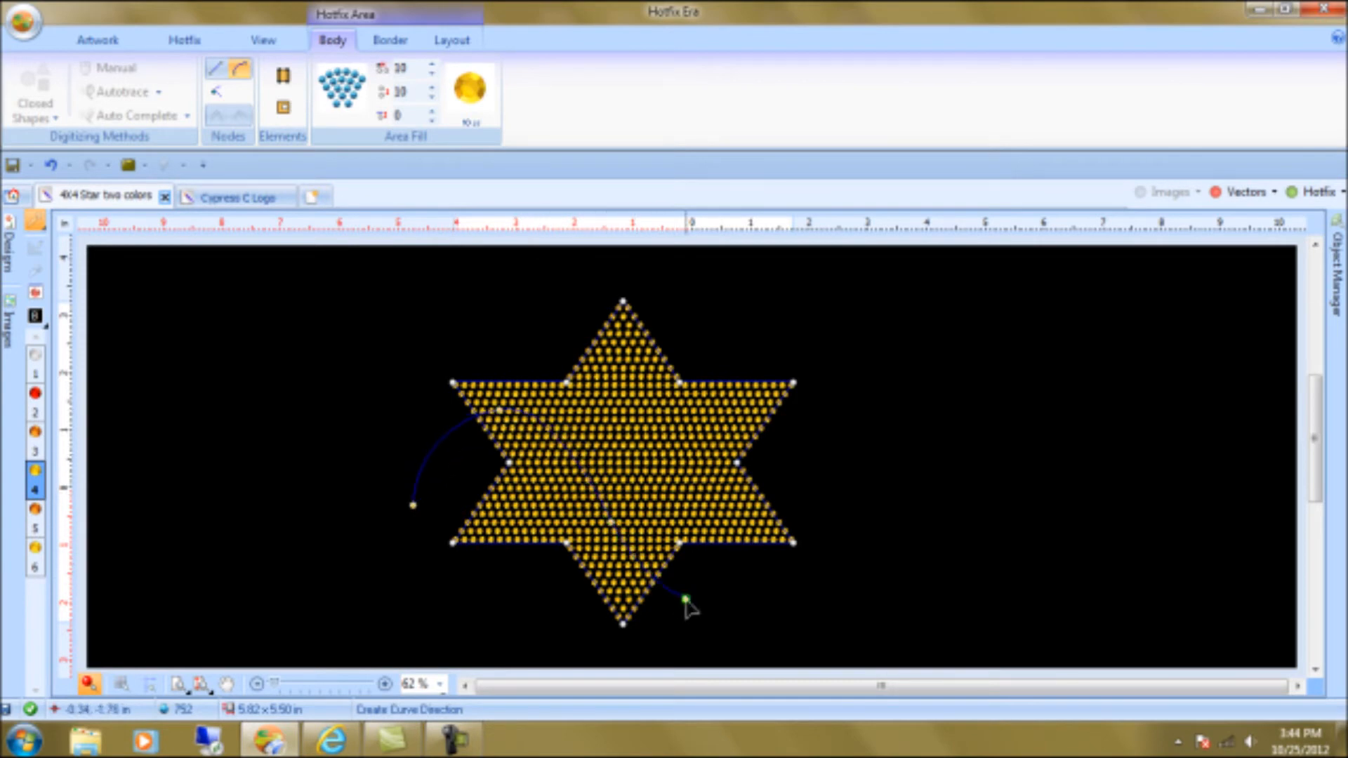
left_click(882, 497)
right_click(883, 497)
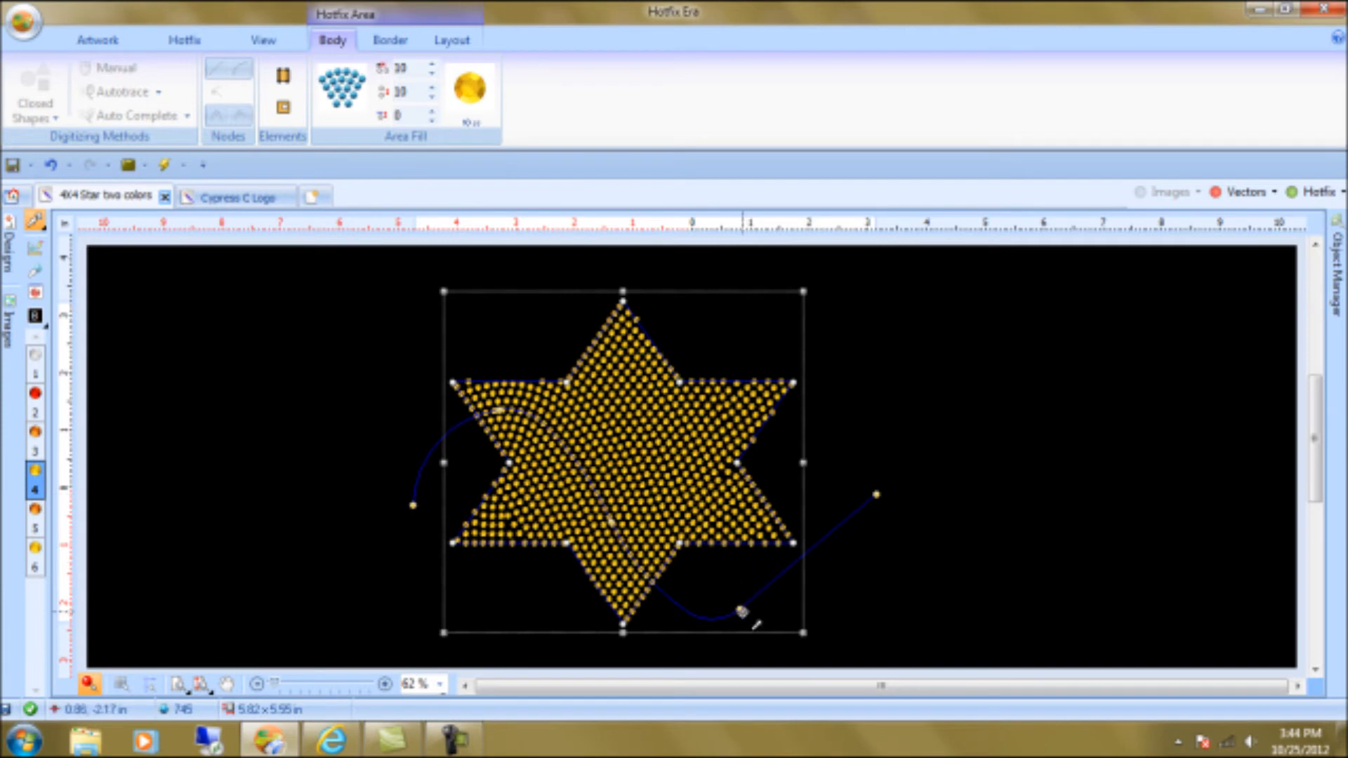
Reshape the direction curve by raising its lower right bend into the star and extending its left end outwards
left_click(747, 576)
left_click_drag(755, 581, 736, 534)
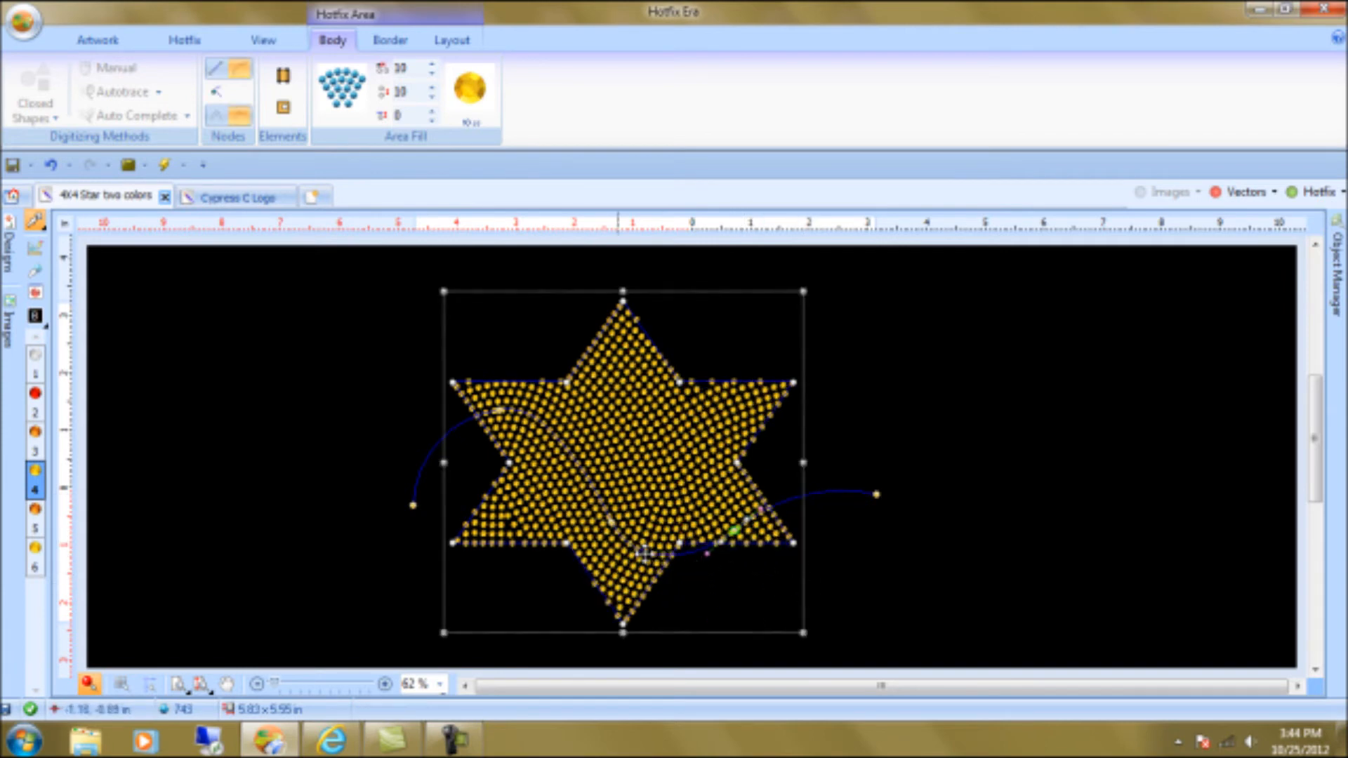
left_click_drag(412, 507, 361, 491)
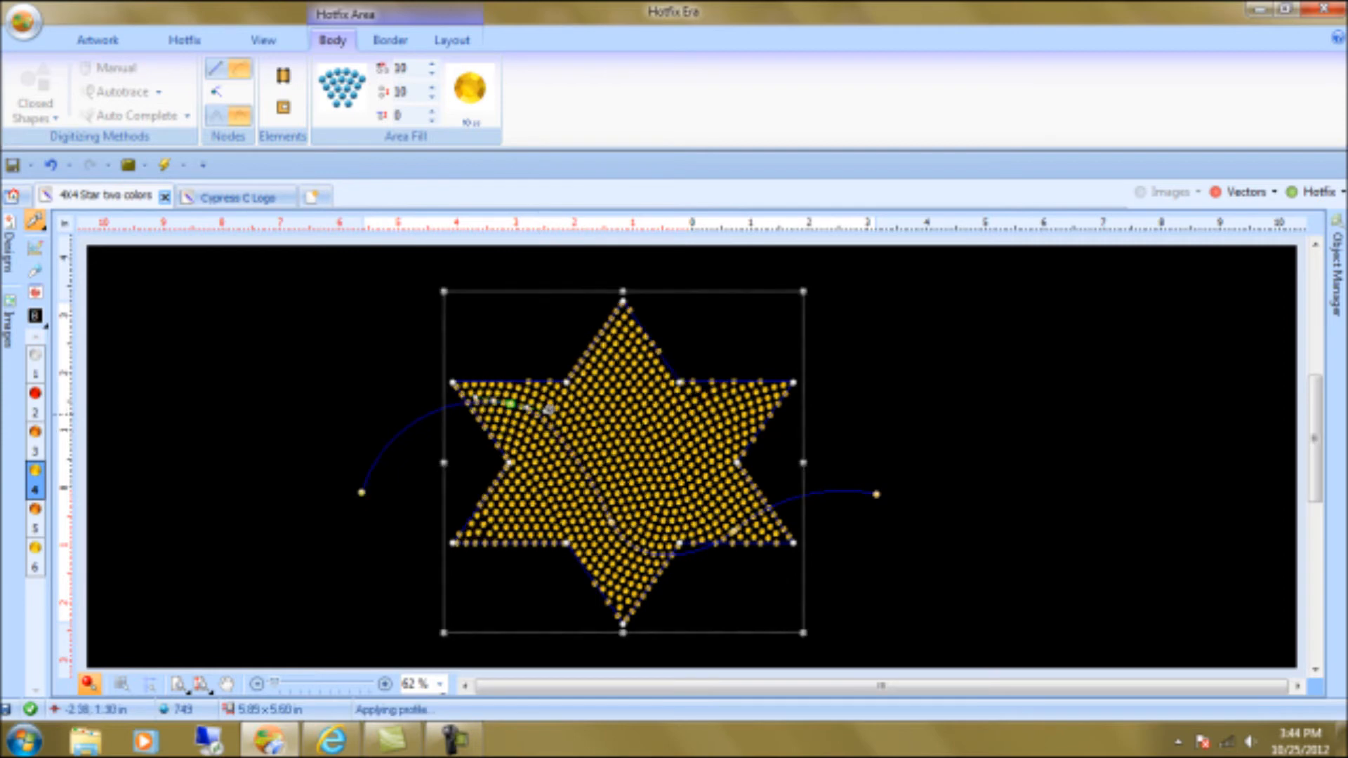
left_click(988, 490)
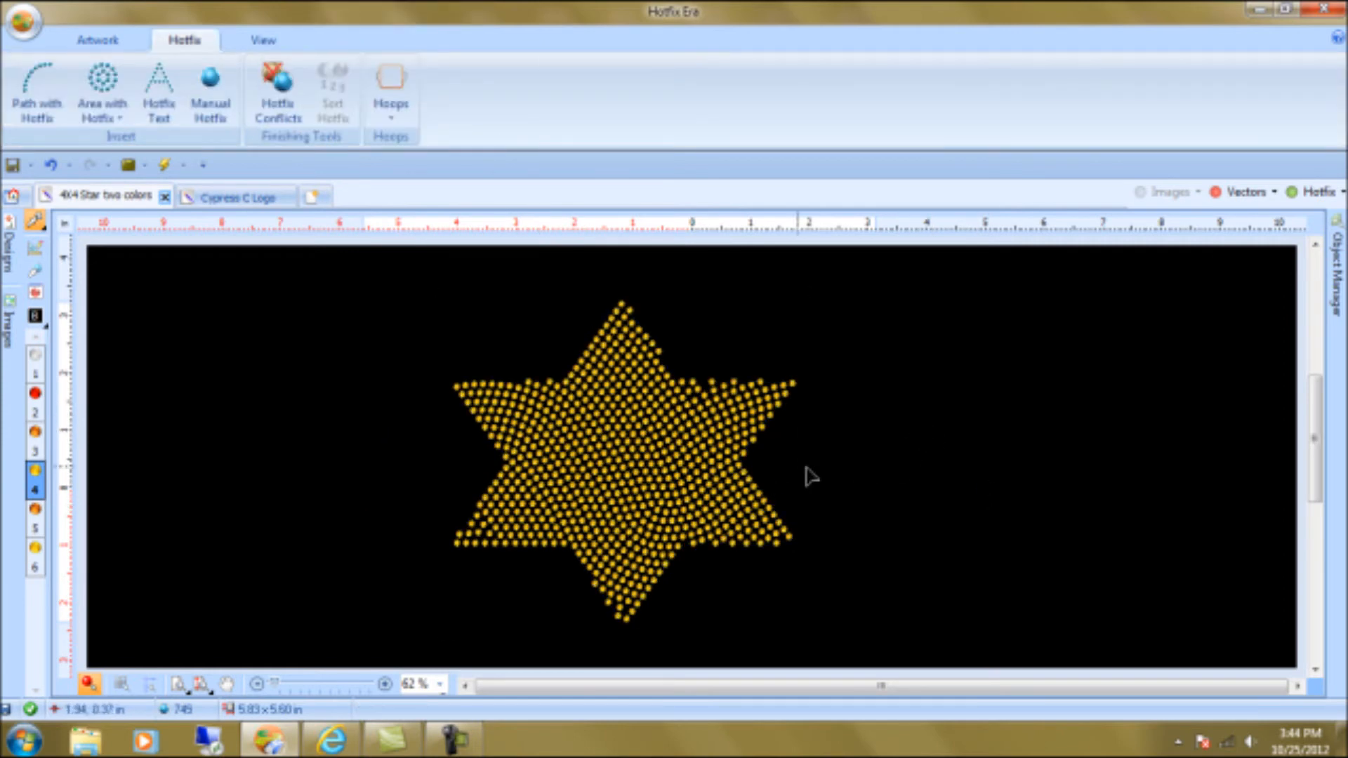
Add a single-line stone border to the star and change the border stones to orange
left_click(672, 465)
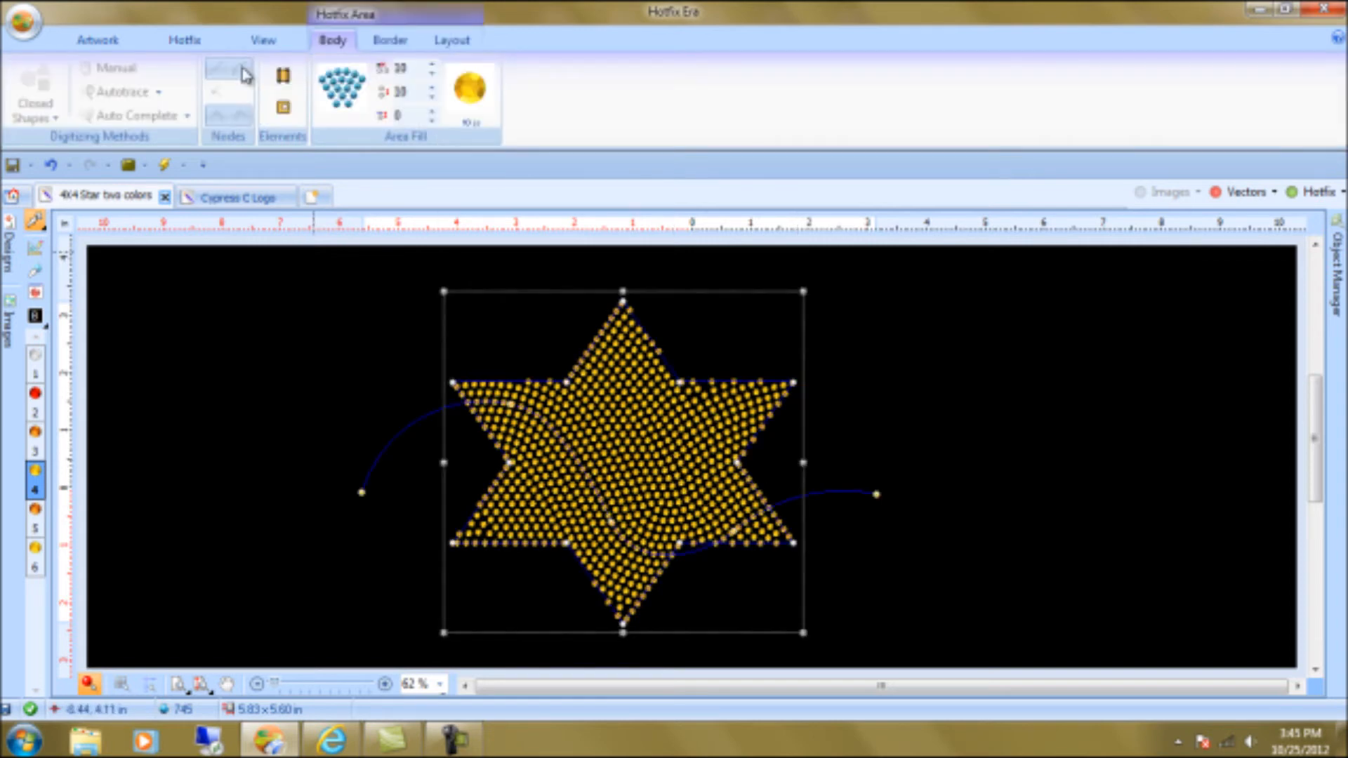
left_click(386, 40)
left_click(39, 89)
left_click(70, 198)
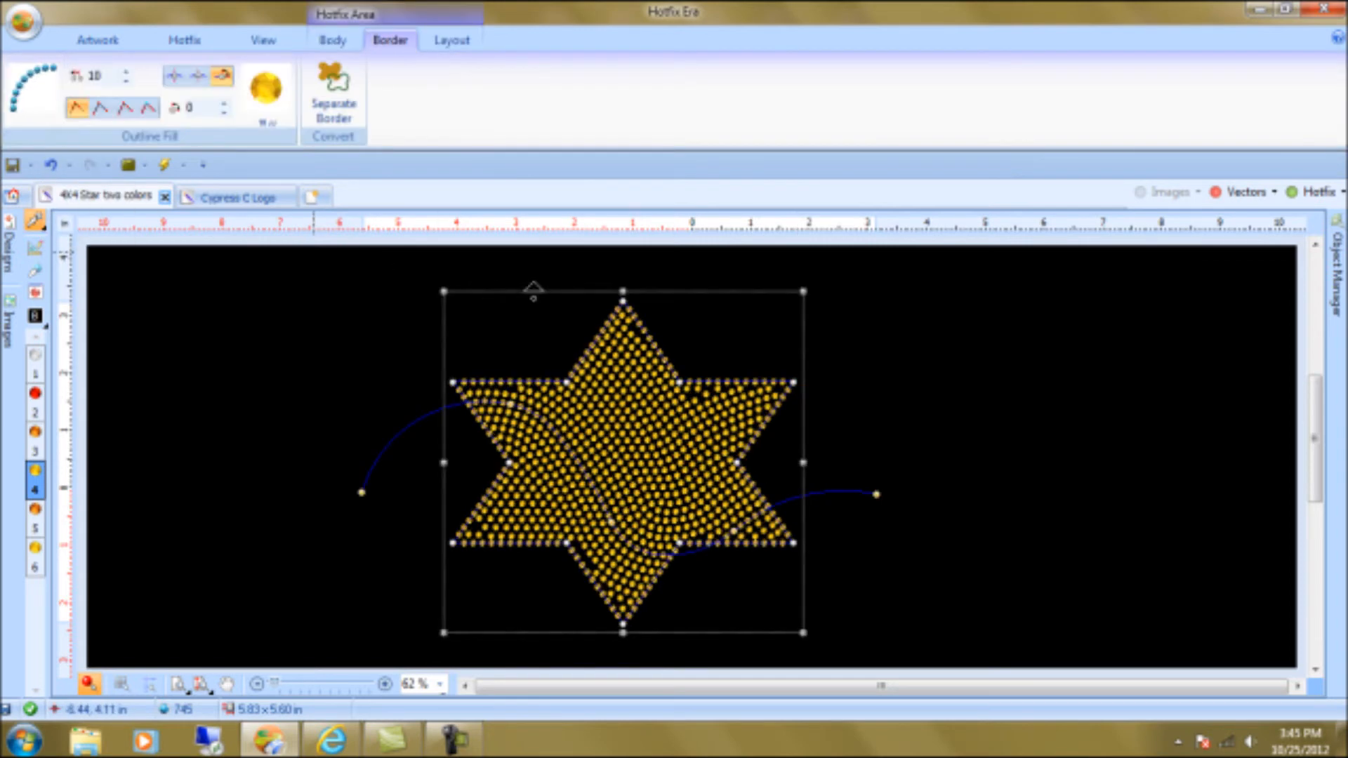
left_click(267, 104)
left_click(278, 379)
left_click(313, 552)
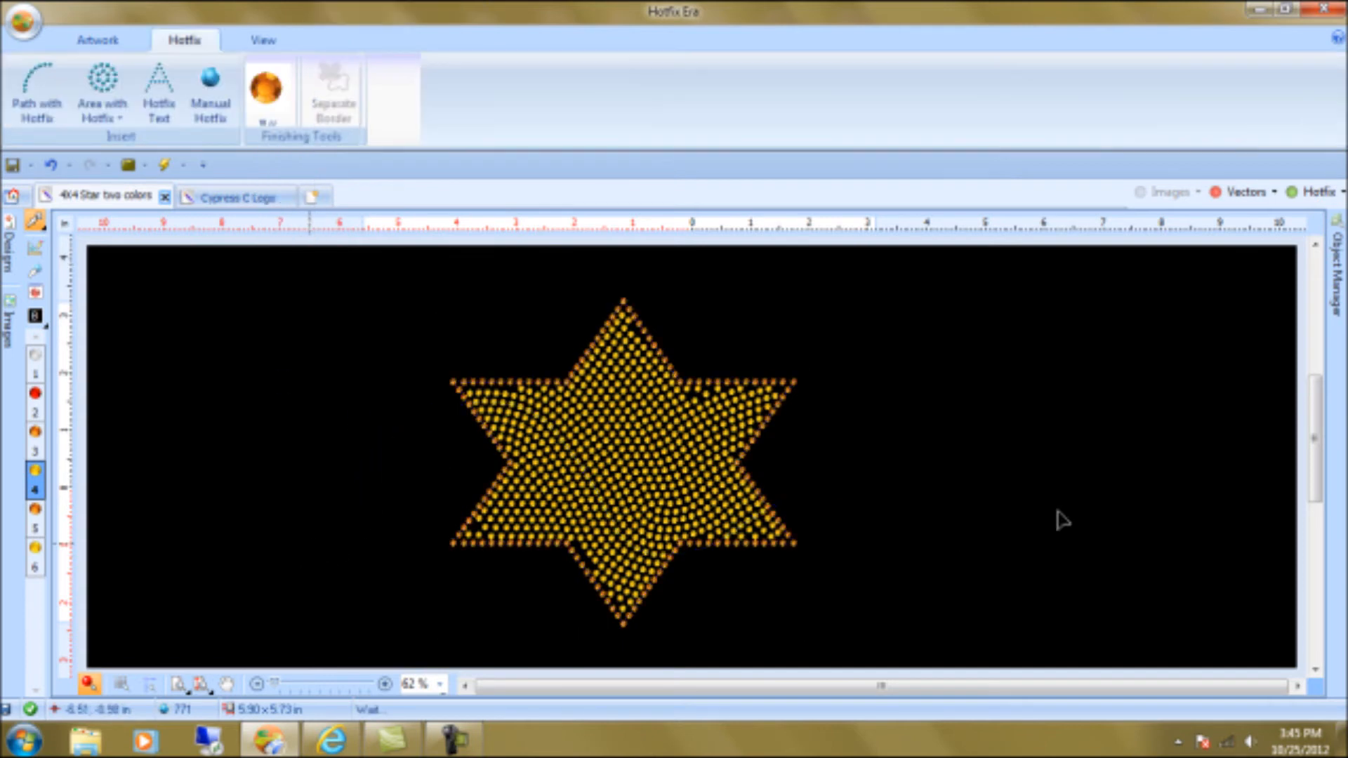
Reshape the fill's direction curve by moving its right end outwards and shifting two of its inner bend points
left_click(623, 469)
left_click_drag(878, 499, 918, 533)
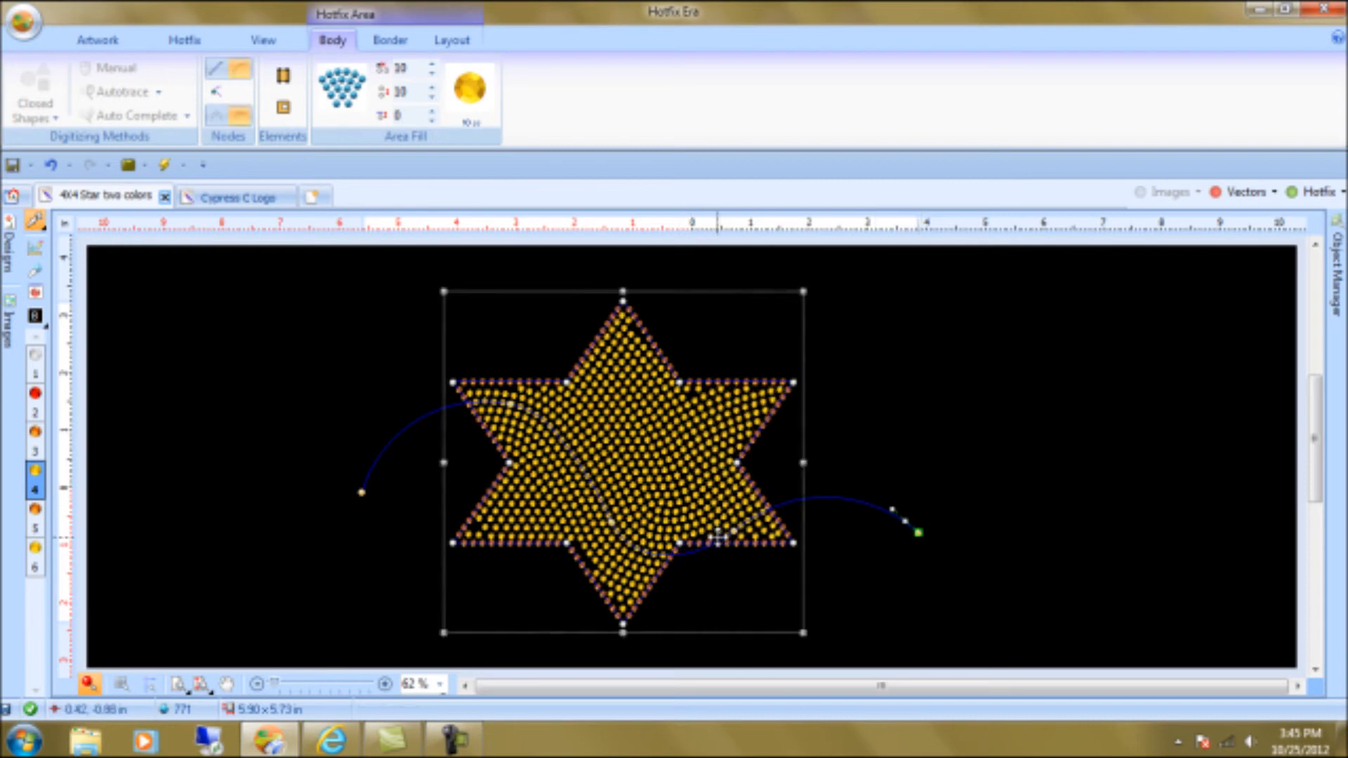
left_click_drag(720, 536, 661, 400)
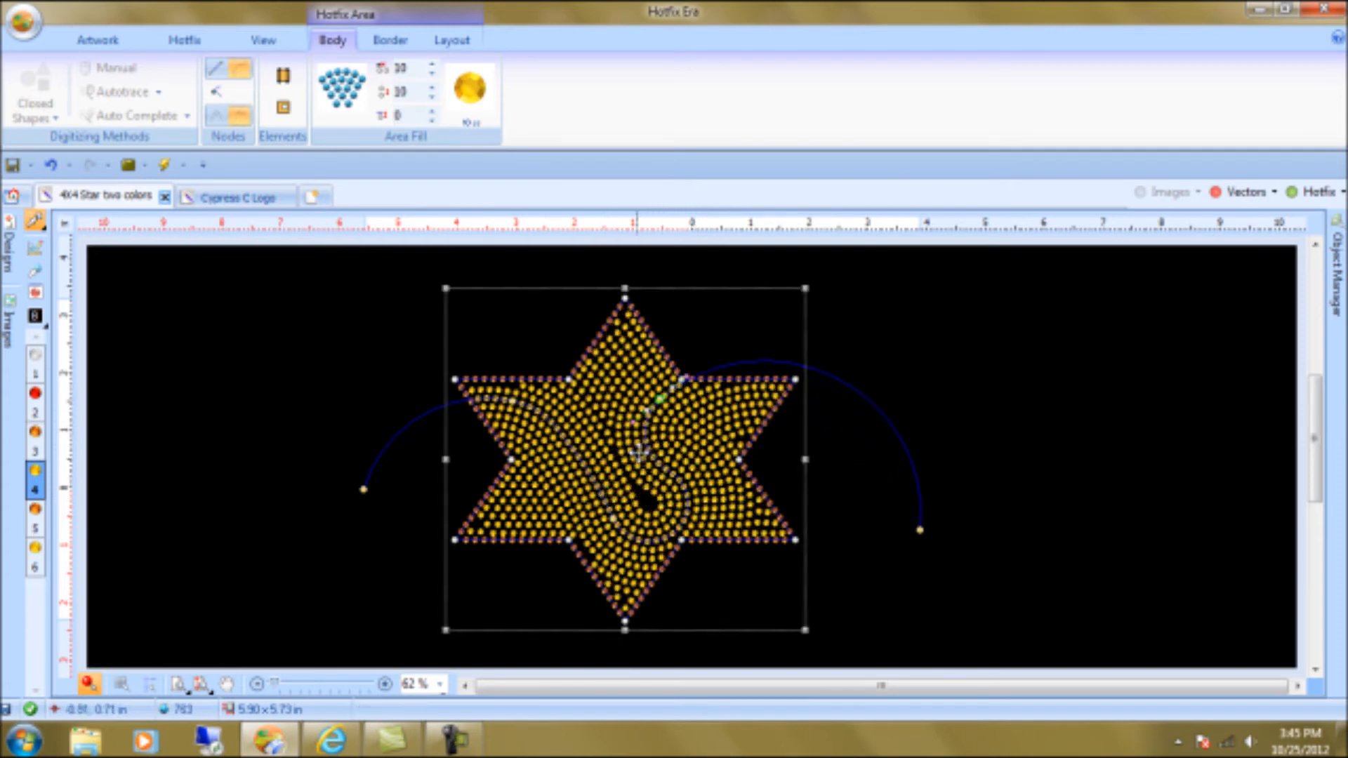
left_click_drag(613, 523, 526, 540)
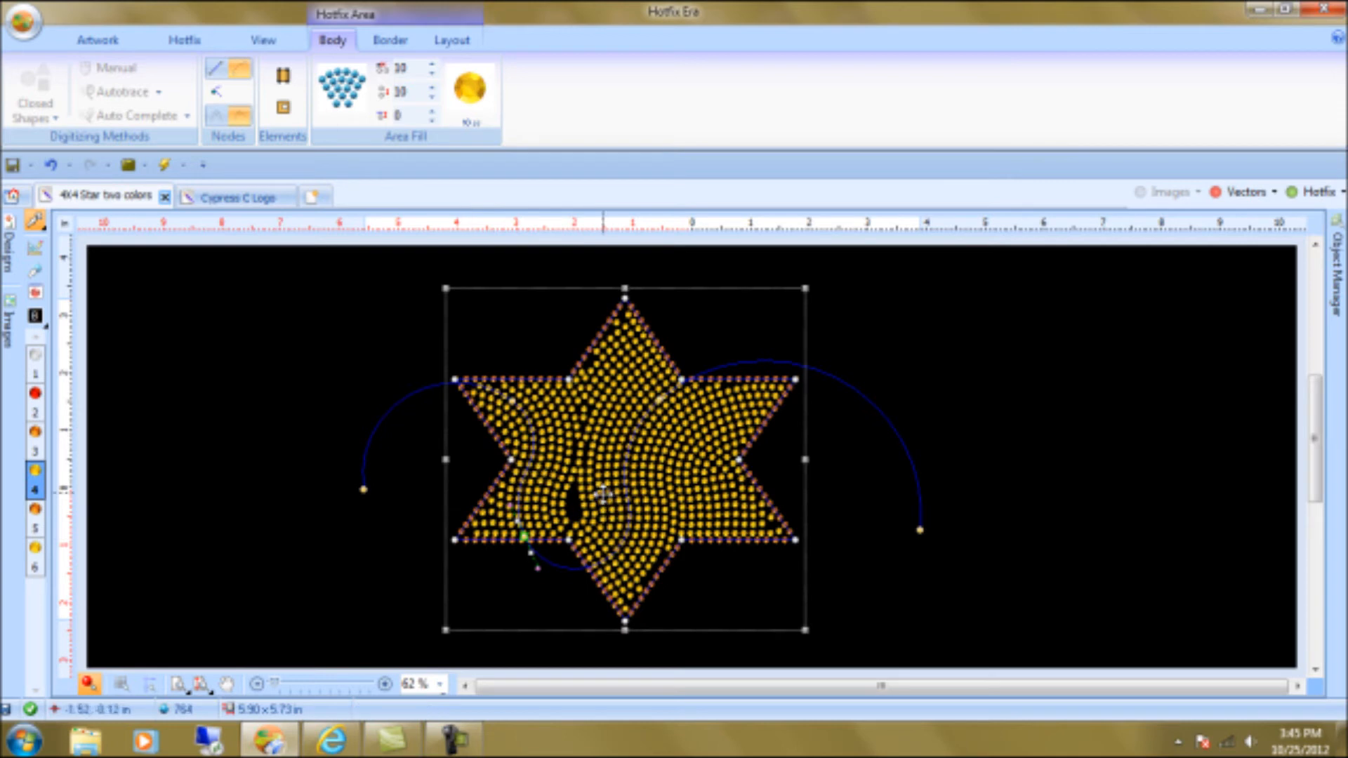
left_click_drag(660, 401, 712, 471)
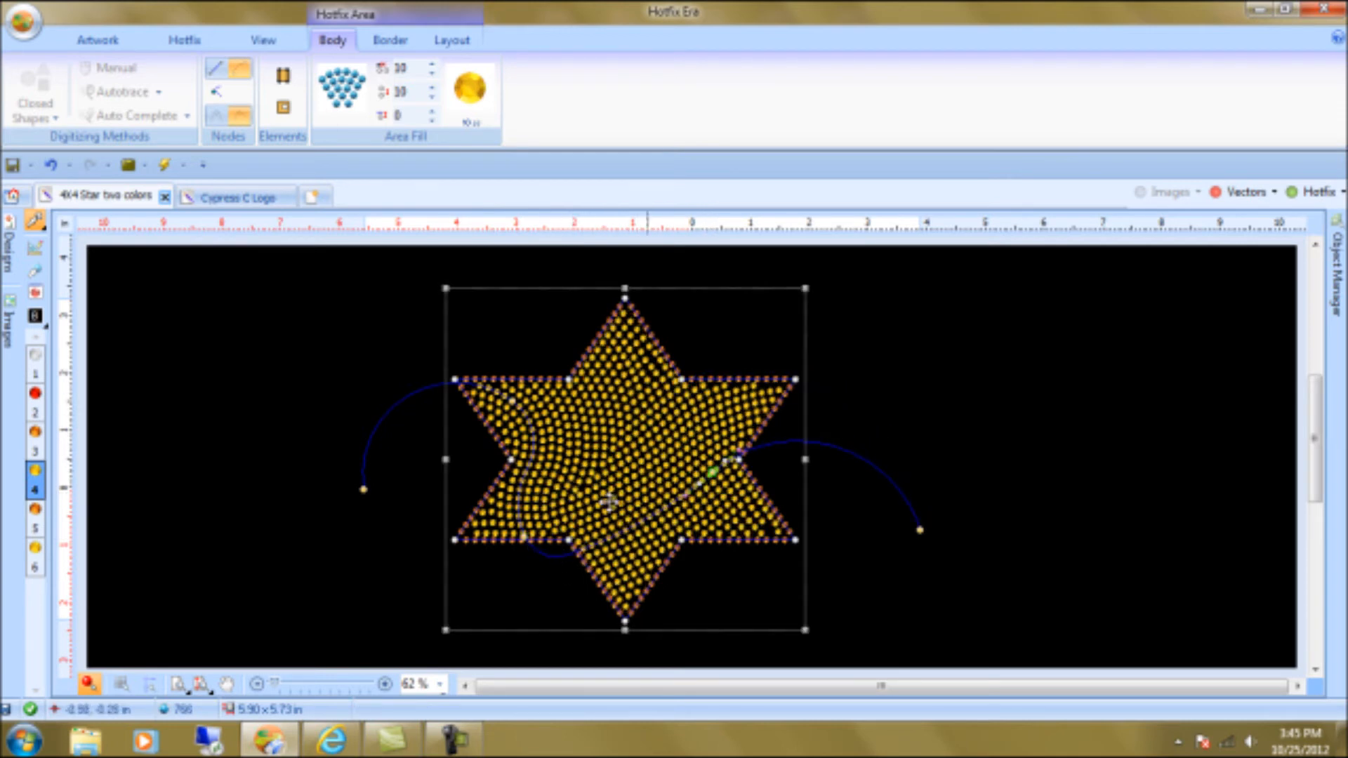
left_click(916, 410)
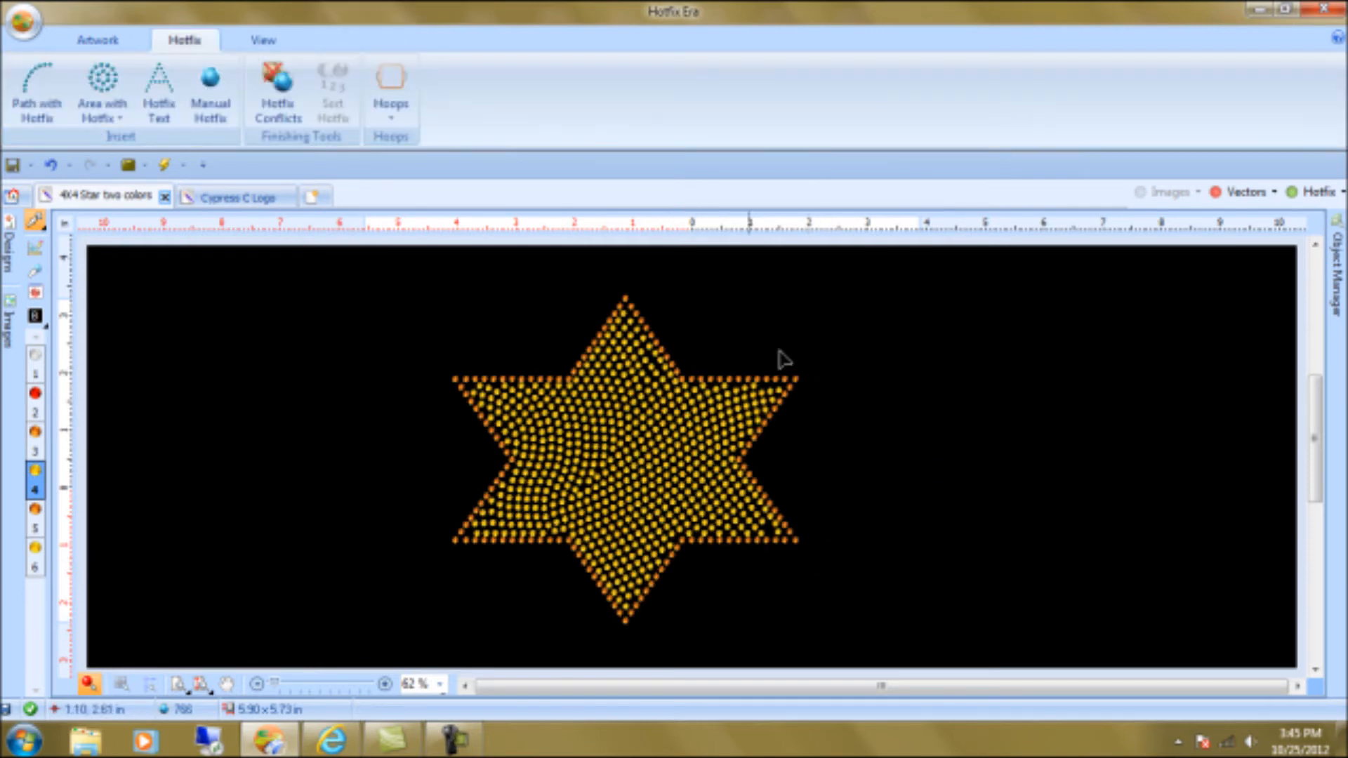
Switch the star's body fill to Radial Hotfix, back to Flexible Hotfix, and again to Radial Hotfix
left_click(628, 426)
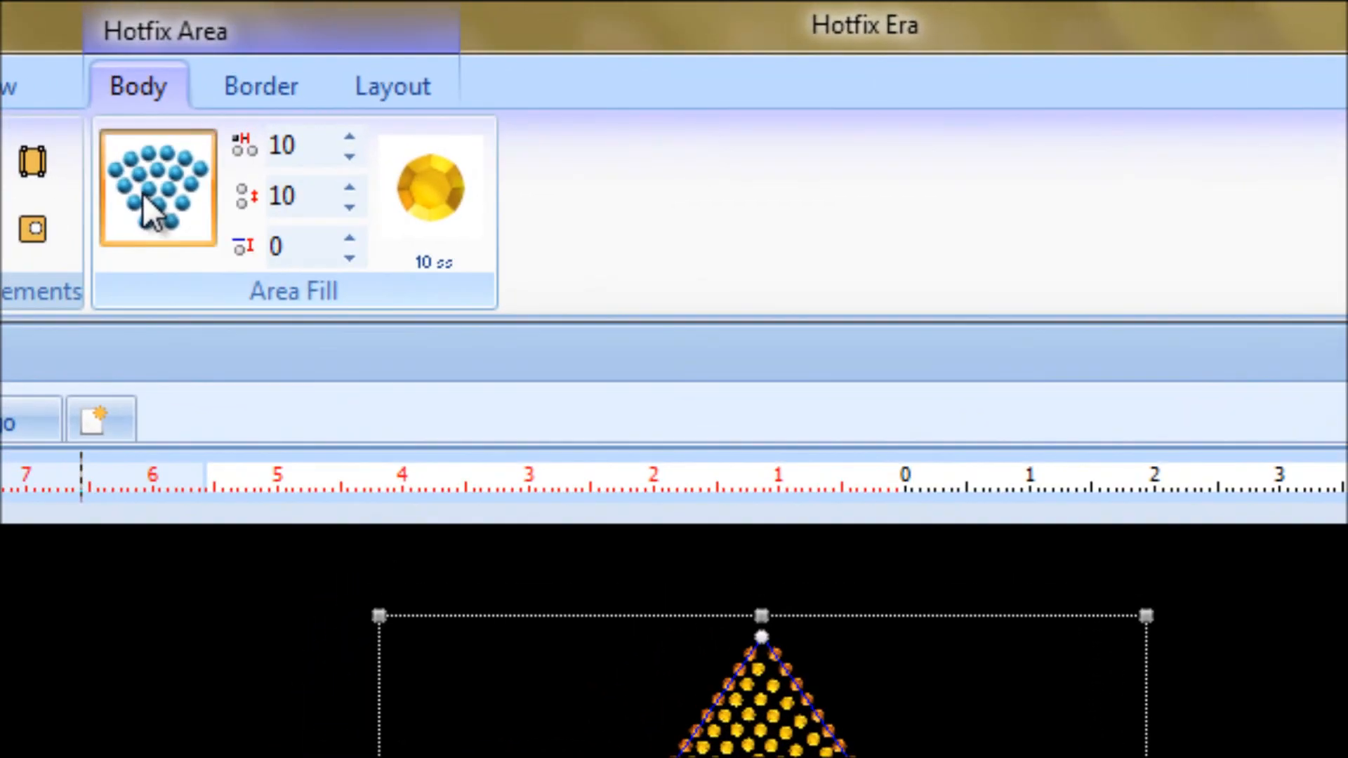
left_click(337, 95)
left_click(236, 243)
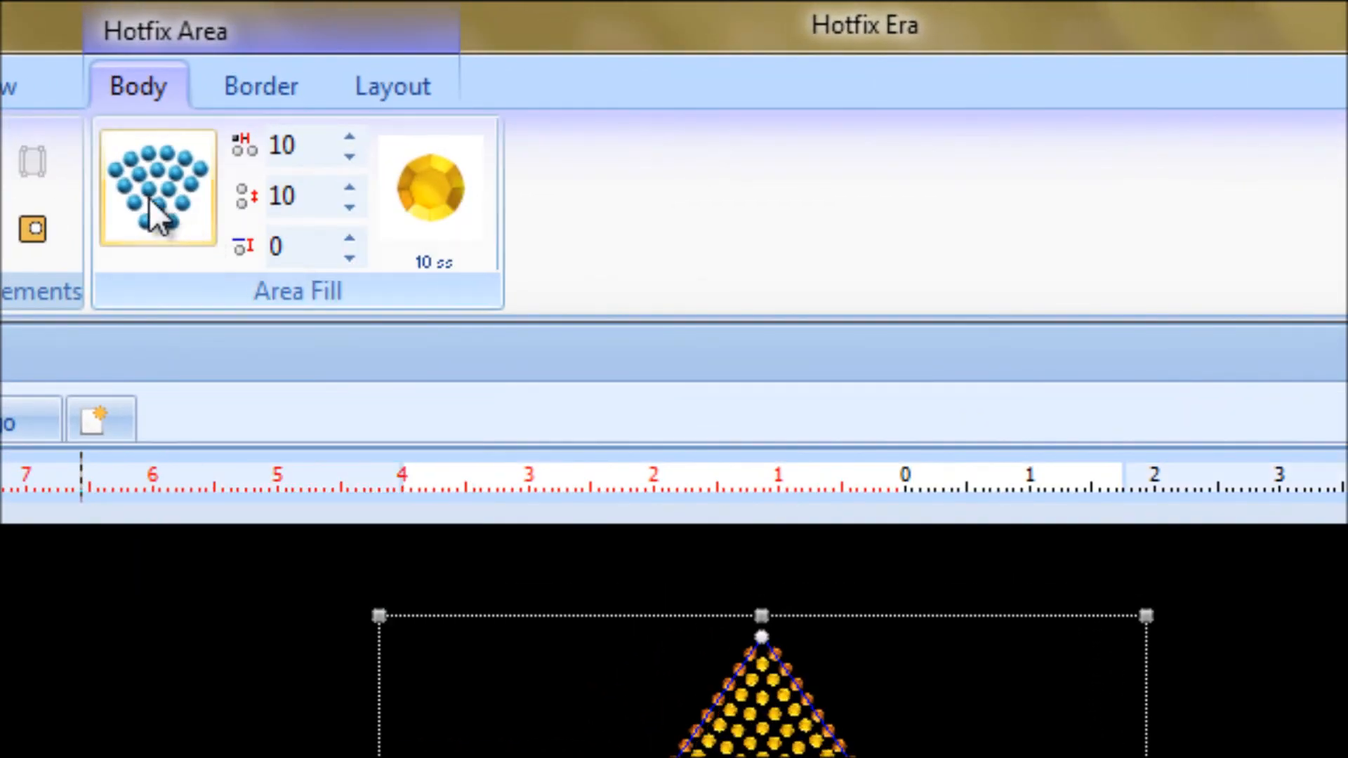
left_click(150, 197)
left_click(219, 525)
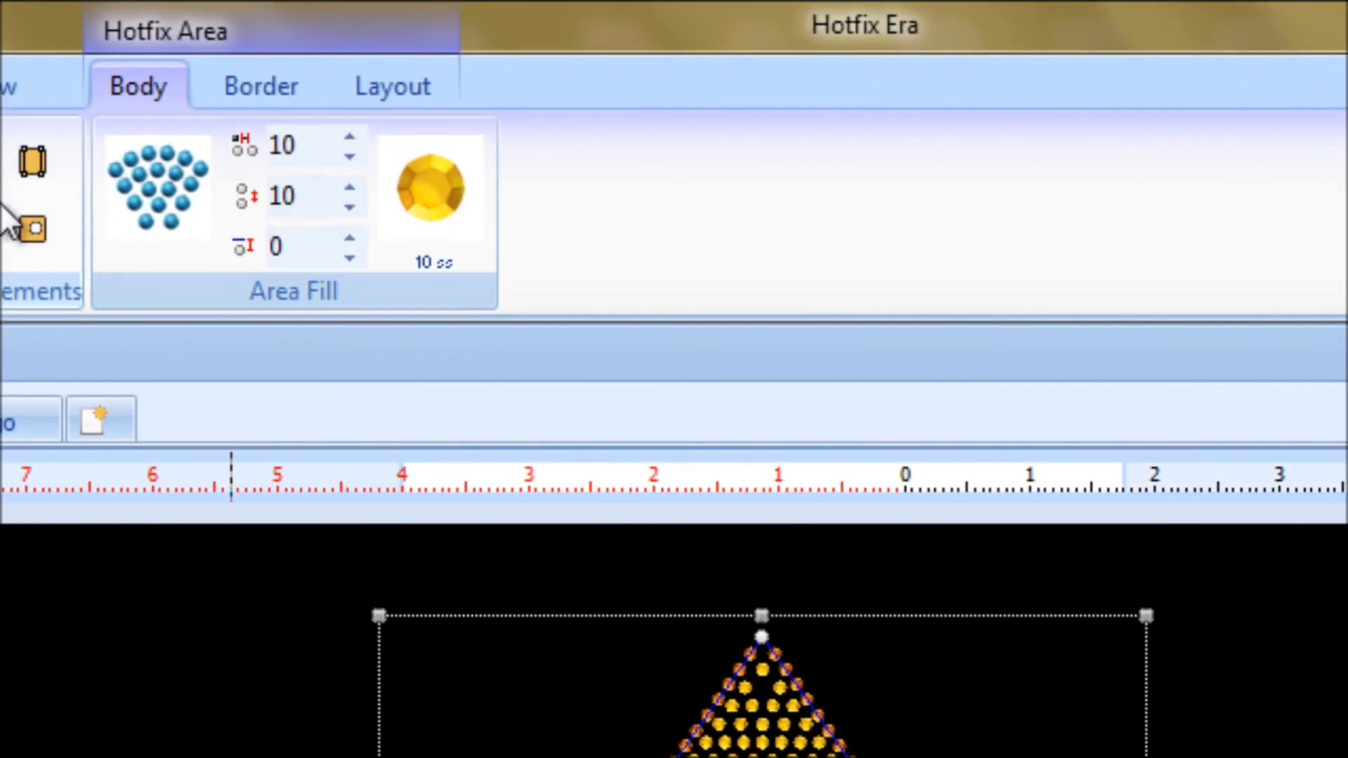
left_click(120, 214)
left_click(236, 258)
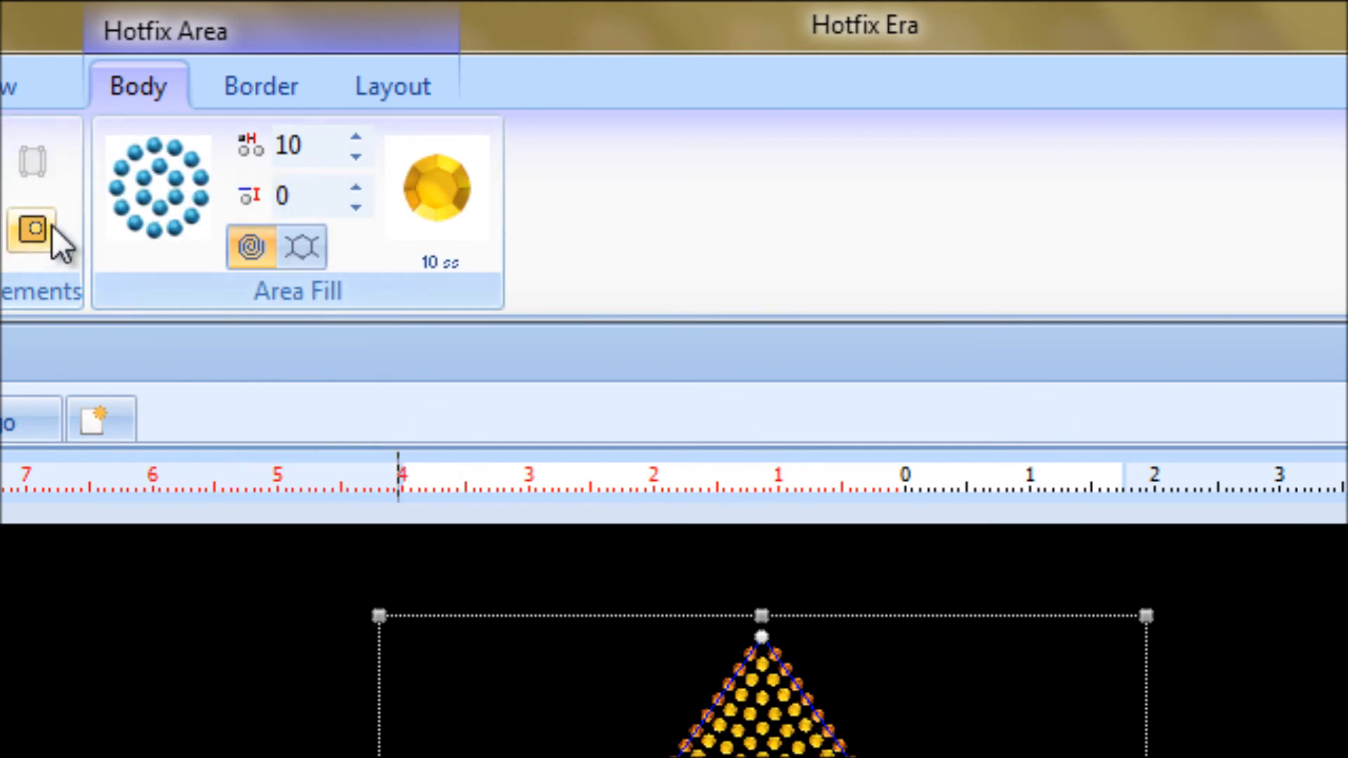
Cut a four-point diamond-shaped hole into the middle of the star's radial fill
left_click(47, 231)
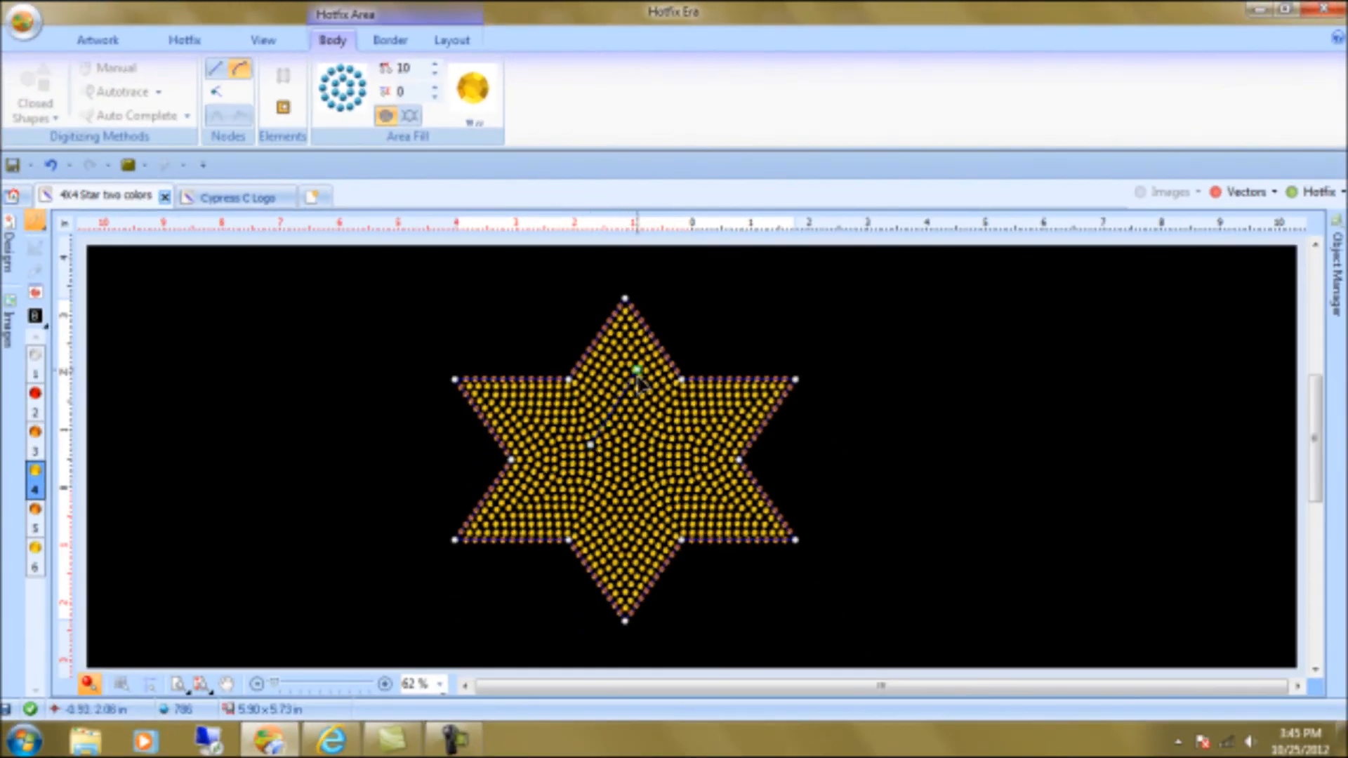
left_click(671, 505)
left_click(677, 452)
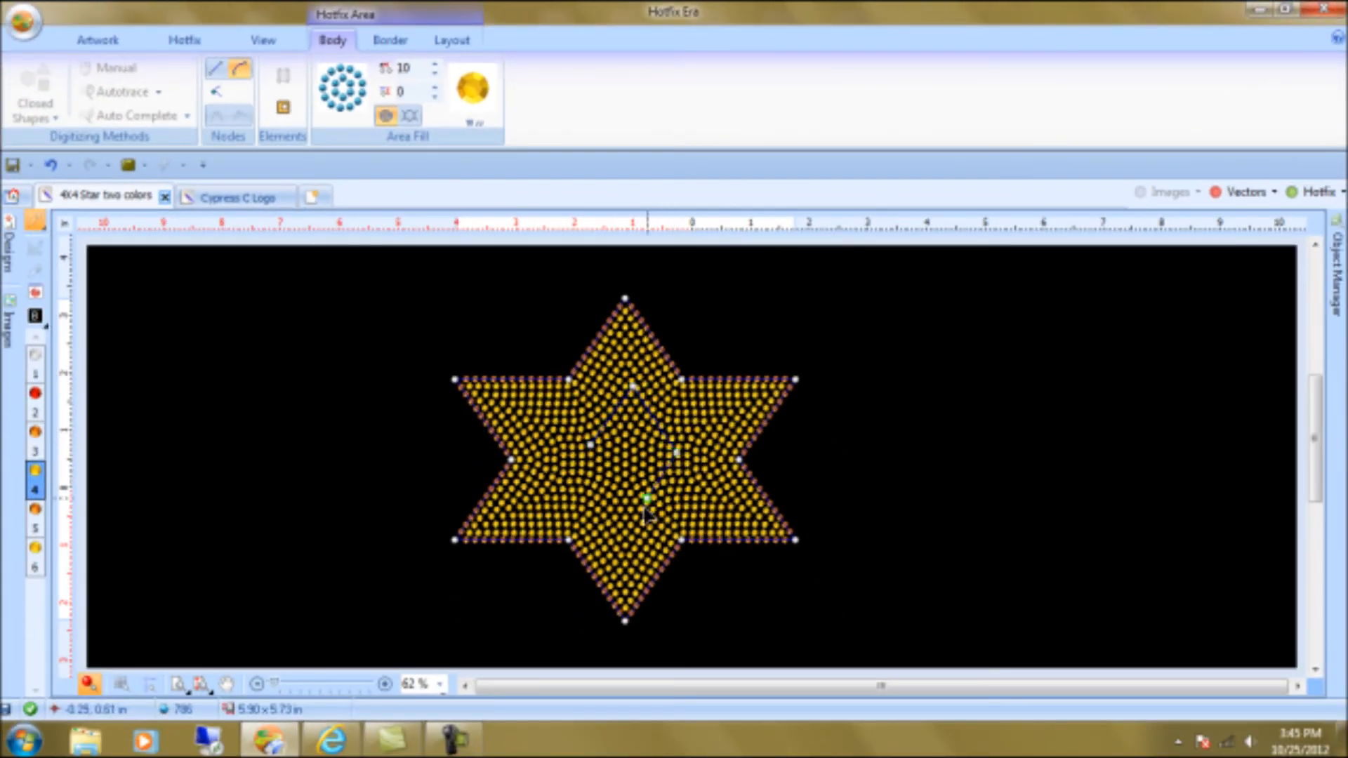
left_click(622, 510)
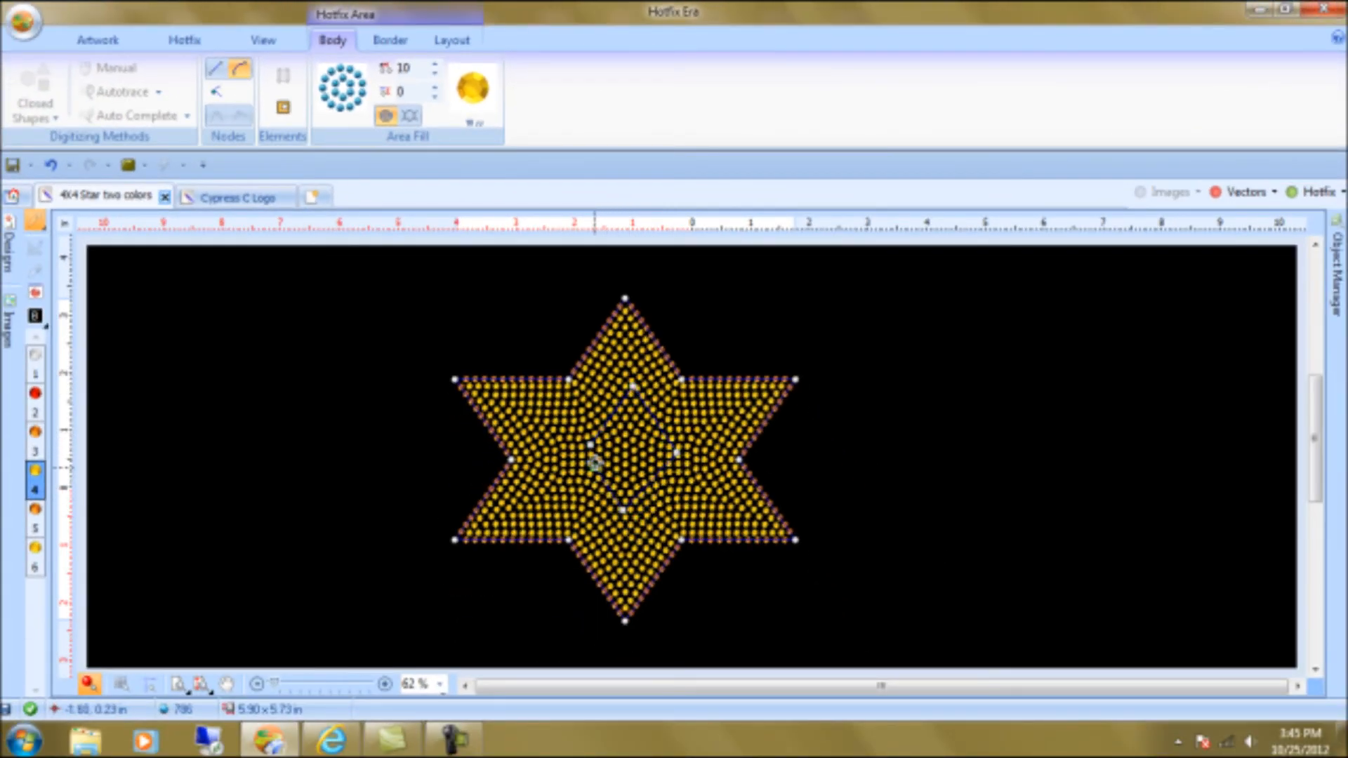
left_click(593, 449)
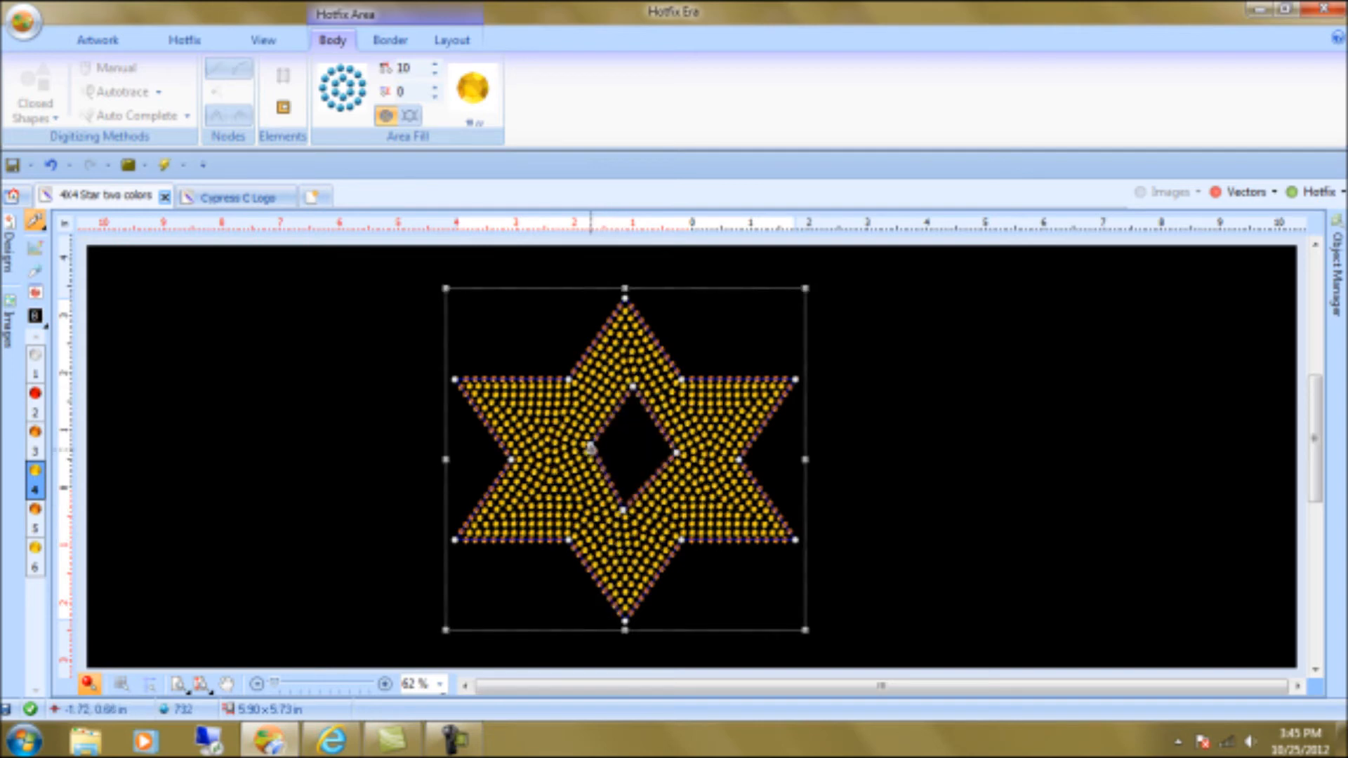
Reshape the diamond hole into a narrower, shorter one by moving its left, right and top corner points
left_click_drag(590, 447, 574, 451)
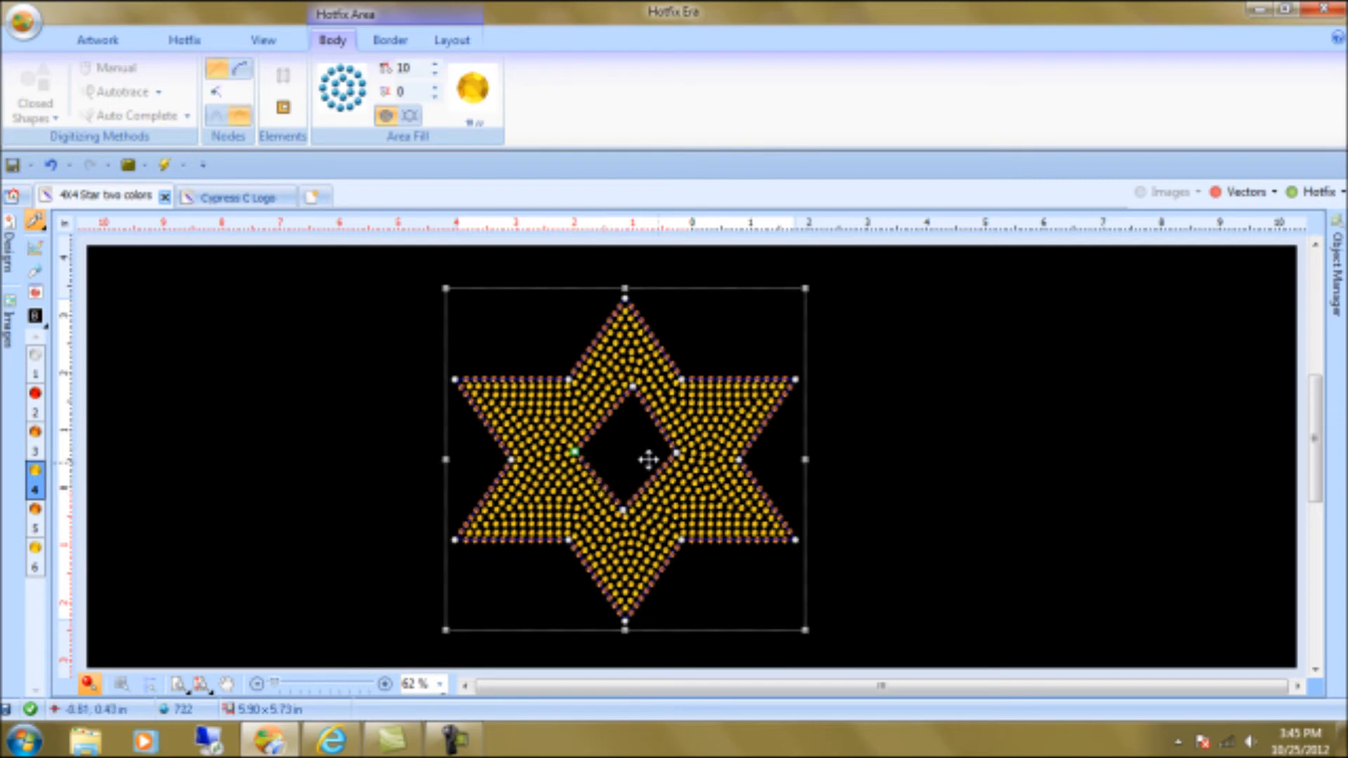
left_click_drag(674, 452, 658, 450)
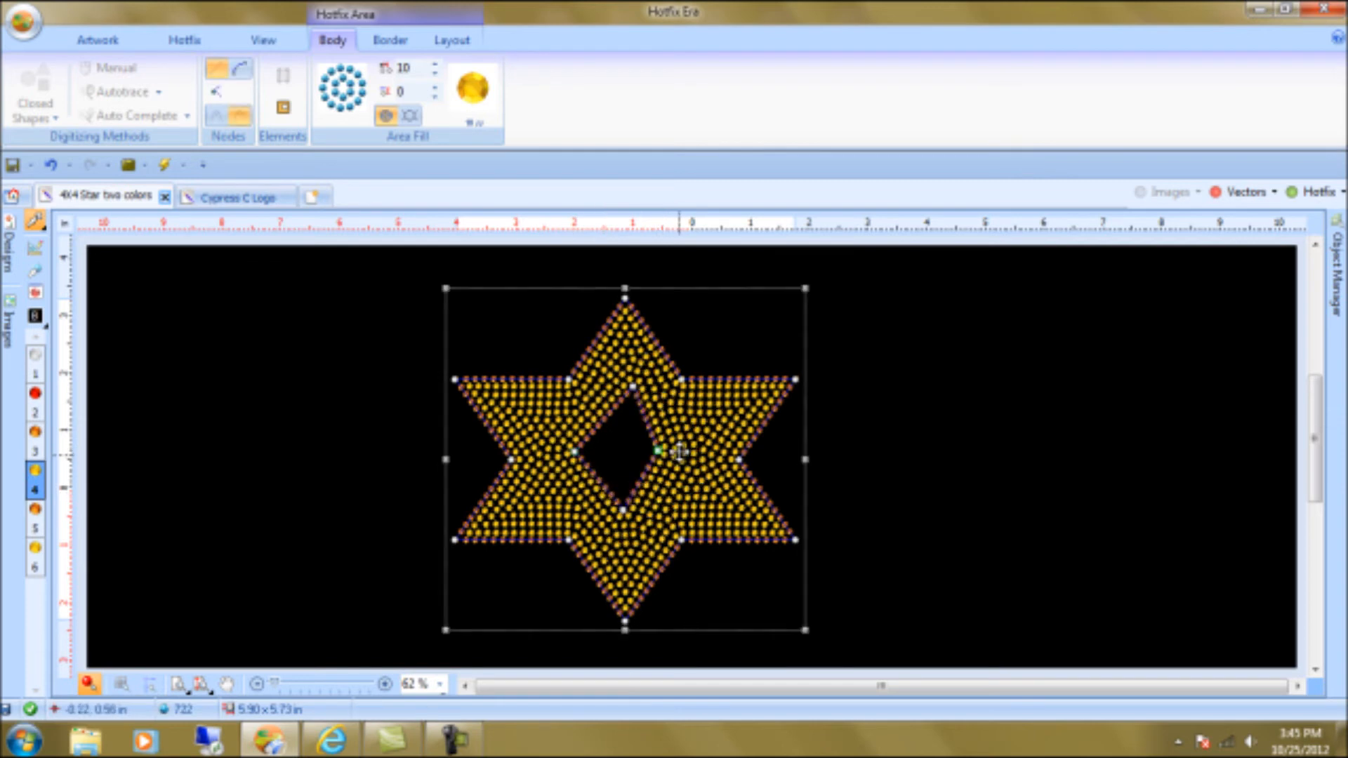
left_click_drag(630, 388, 623, 401)
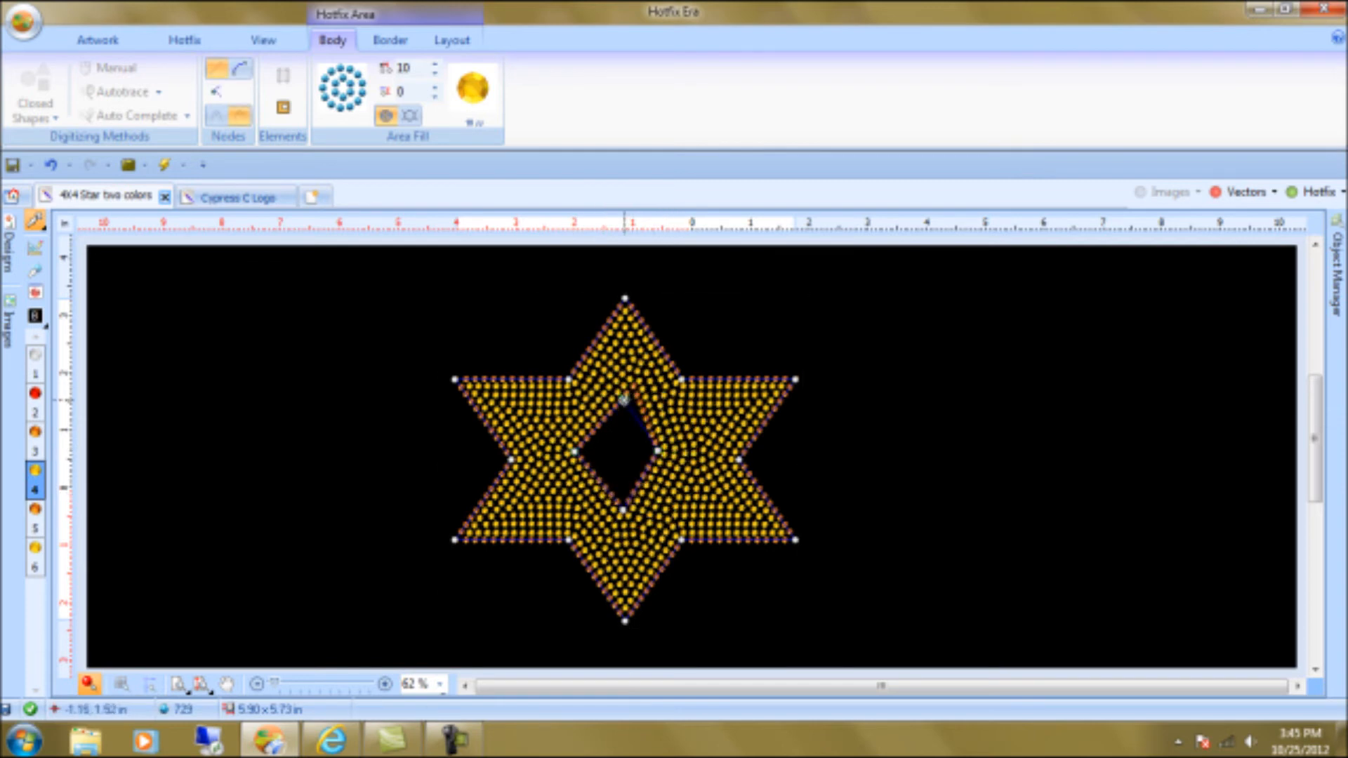
left_click_drag(583, 453, 595, 455)
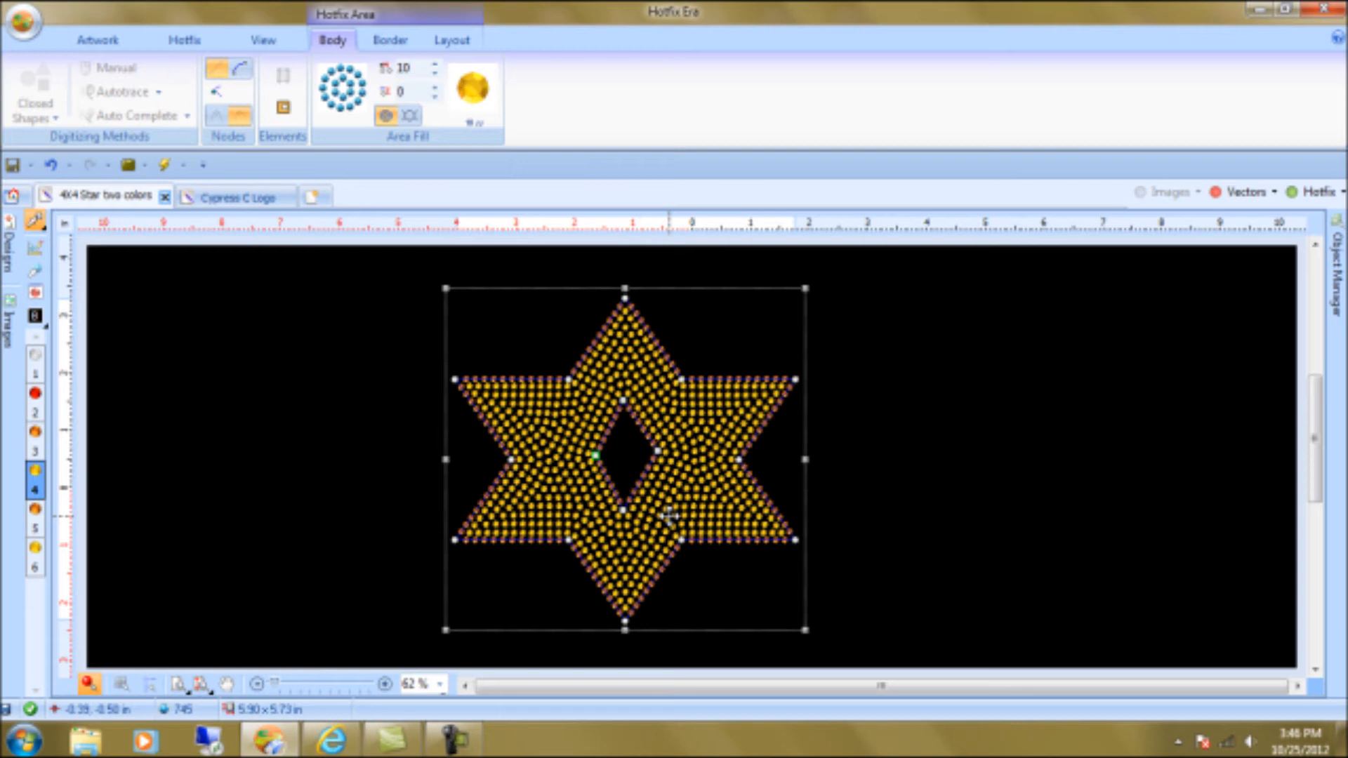
Change the star's body fill to Grid Hotfix
left_click(351, 90)
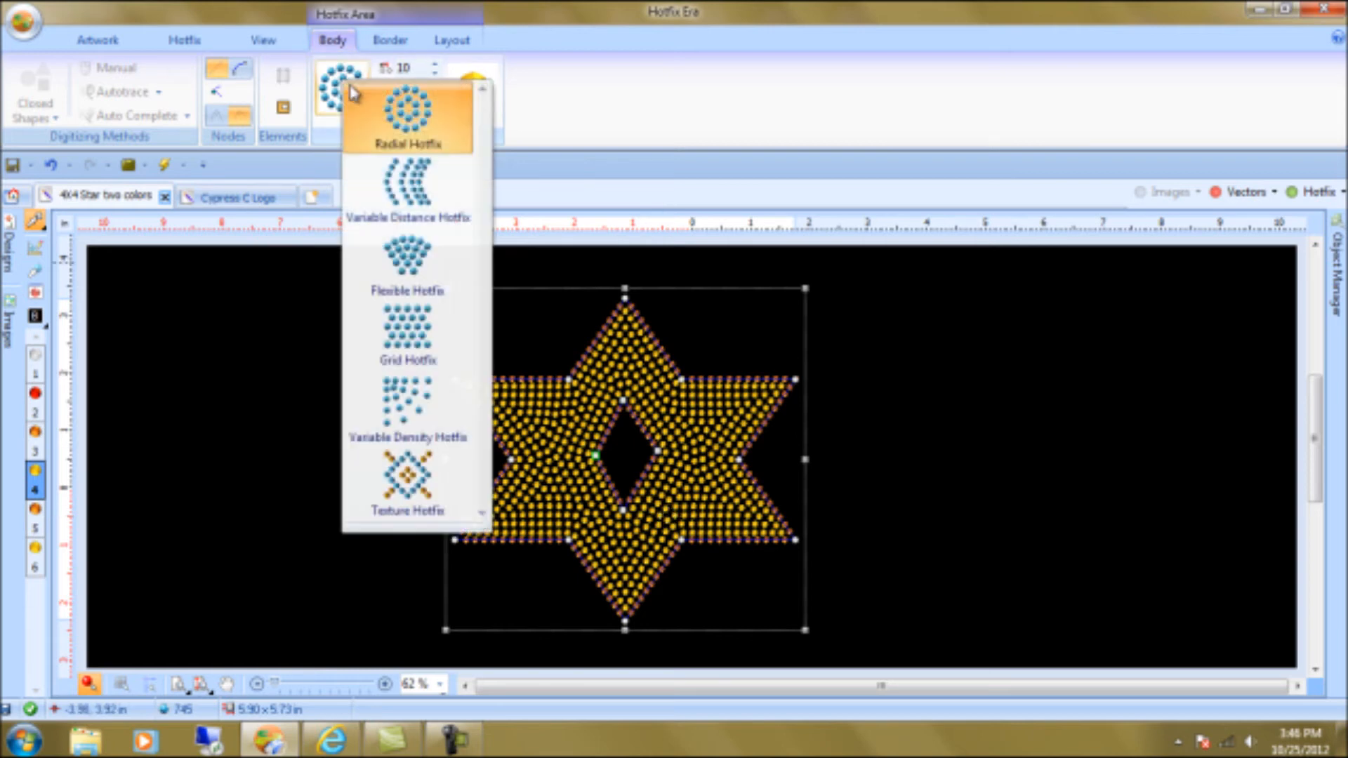
left_click(418, 339)
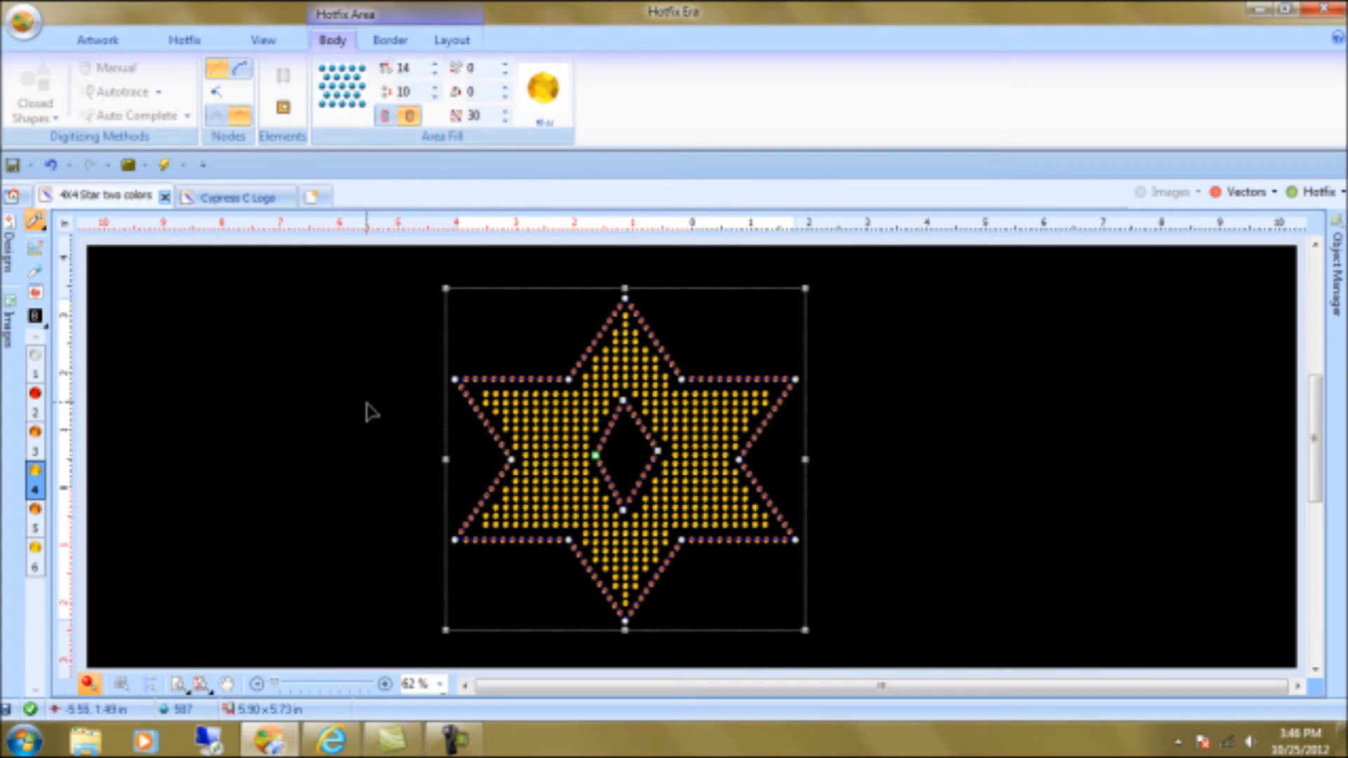
left_click(368, 412)
Collapse the hole in the star's middle by moving its corner points onto its left corner
left_click(610, 446)
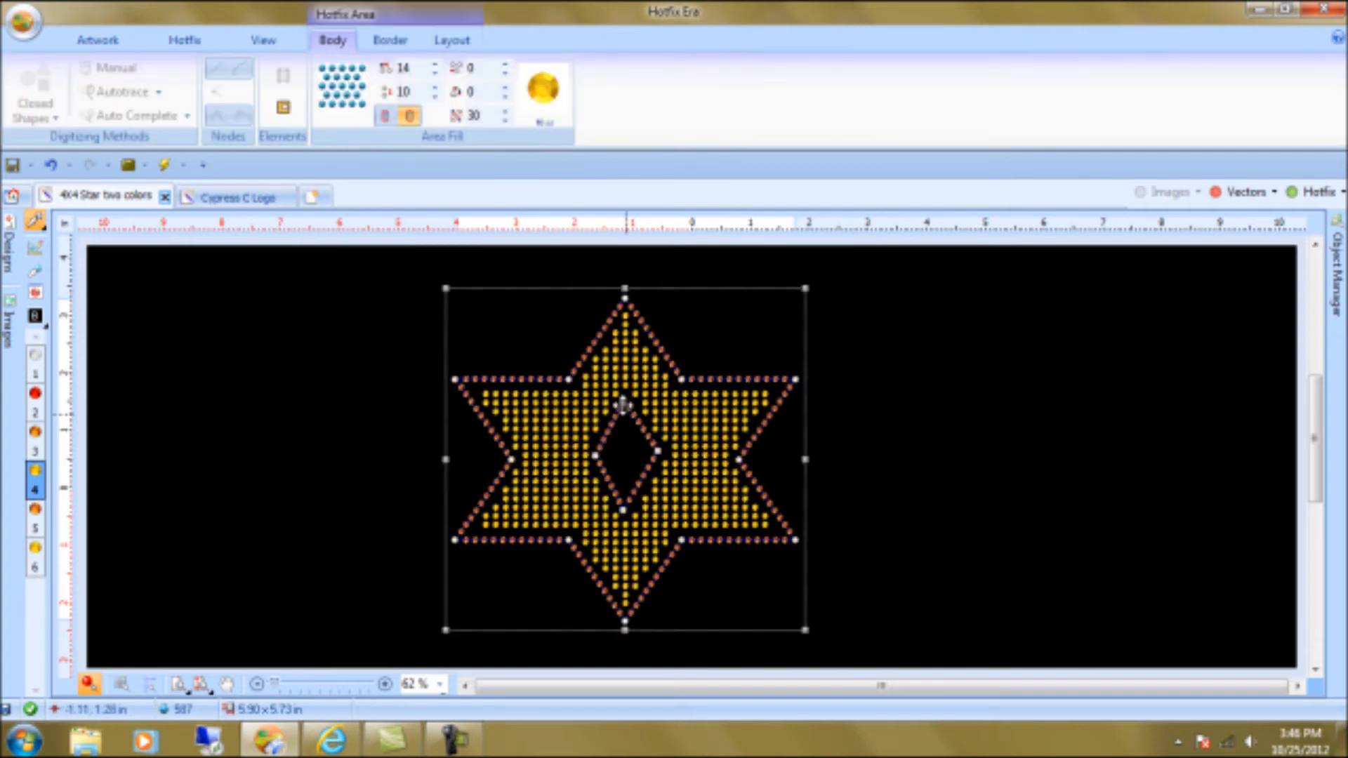
left_click_drag(620, 404, 623, 511)
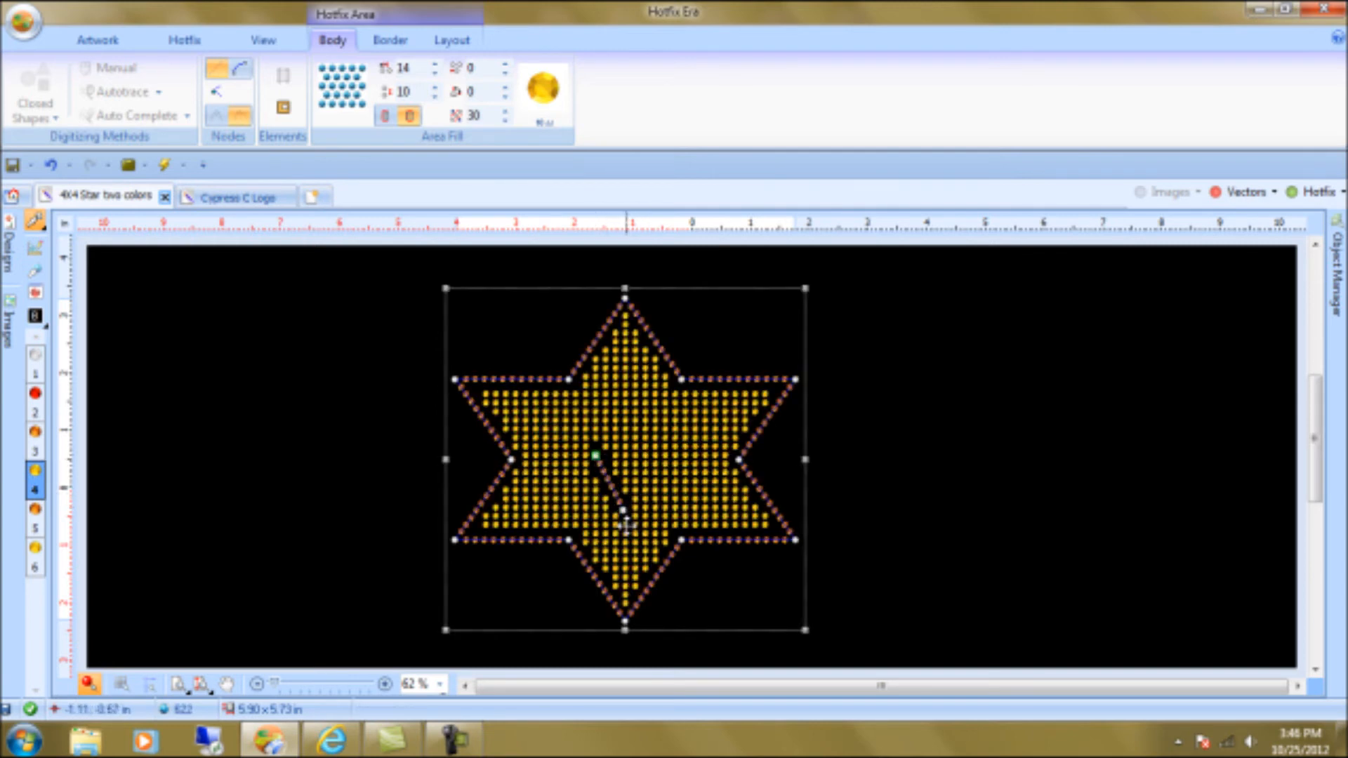
left_click_drag(620, 504, 596, 458)
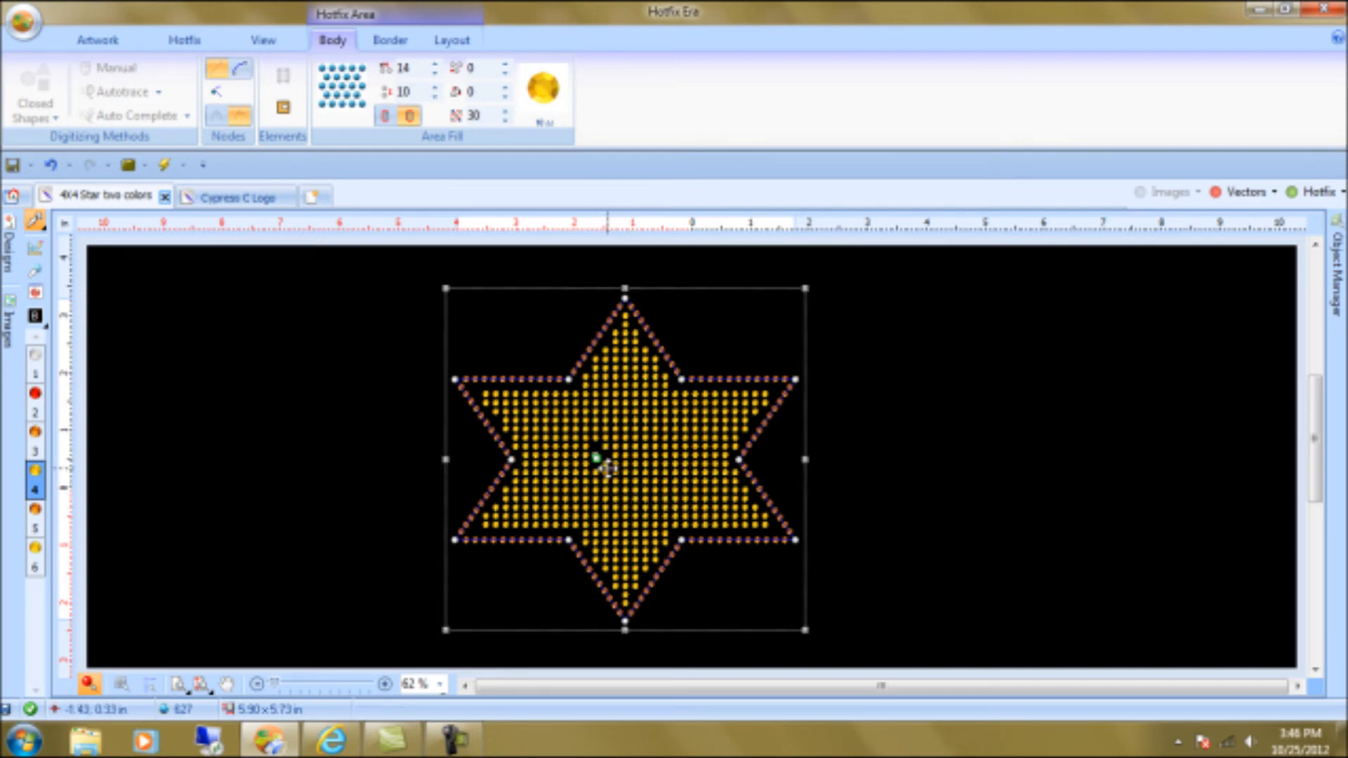
Cut the rhinestone star from the design, show the vector artwork and select the red vector star
scroll(608, 414, "up", 2)
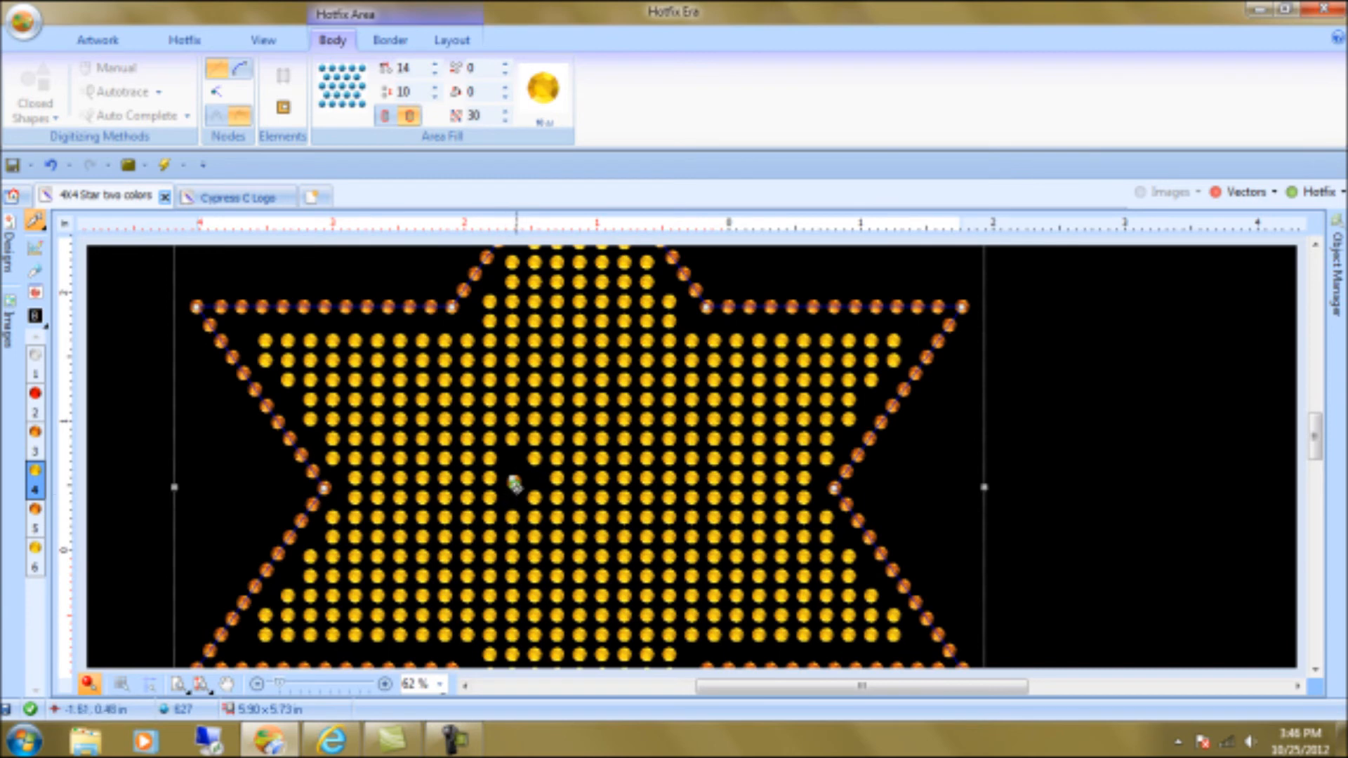
right_click(515, 484)
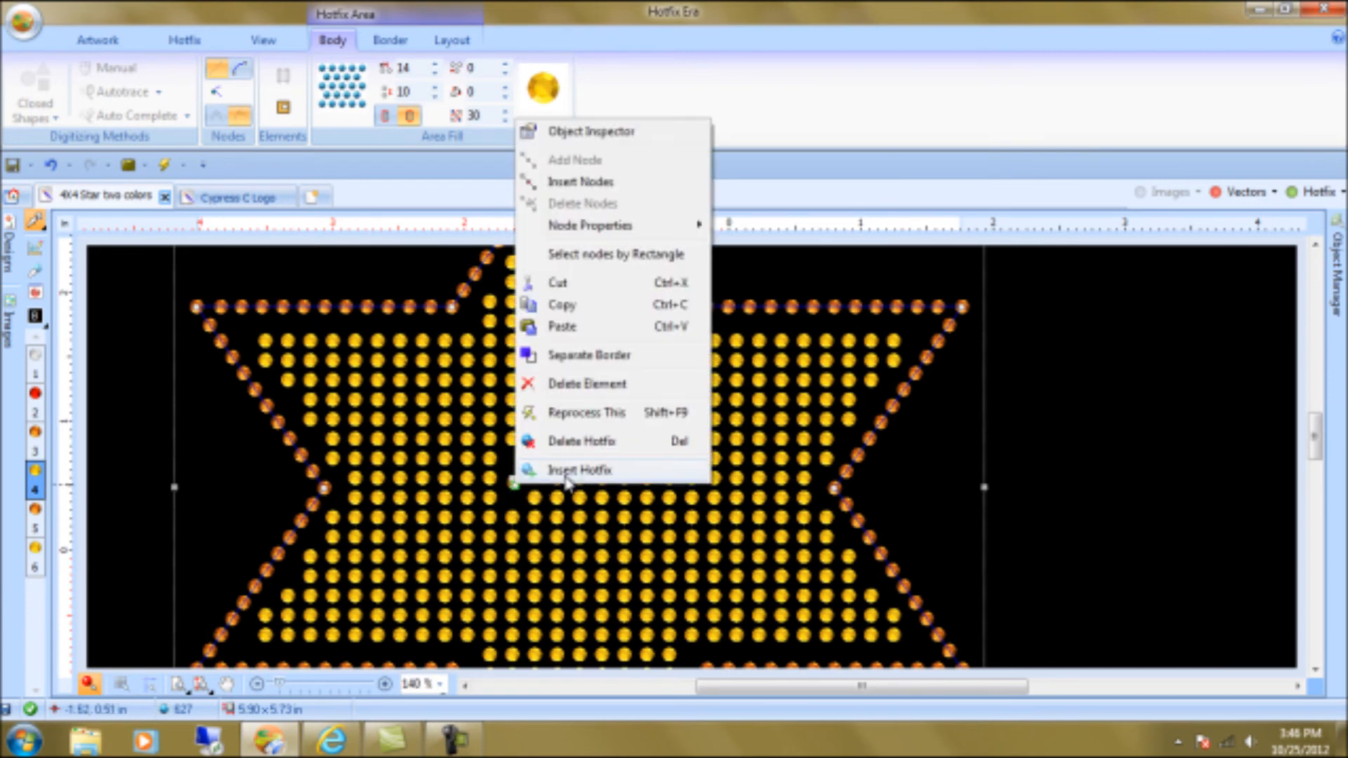
left_click(605, 288)
left_click(1216, 192)
left_click(623, 361)
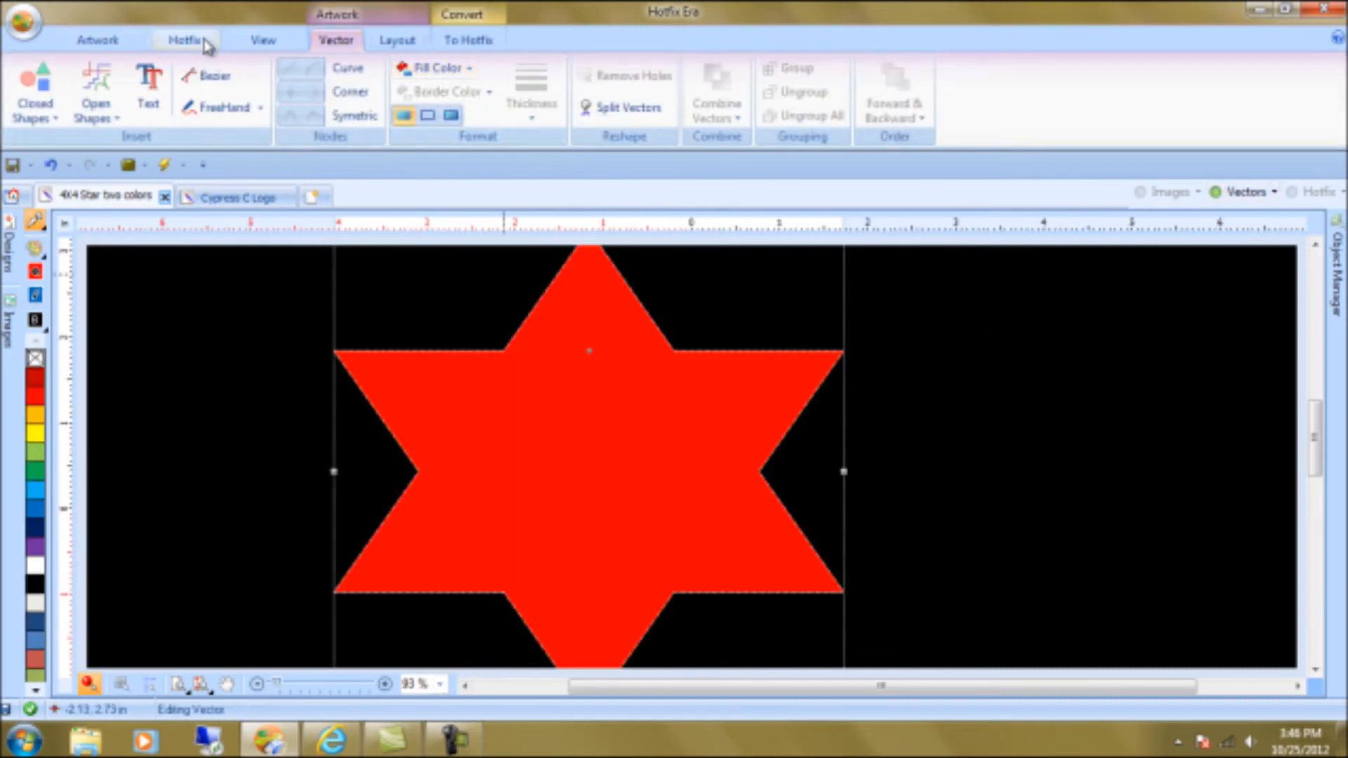
Convert the red vector star to an Area with Grid Hotfix and hide the vector artwork
left_click(471, 42)
left_click(102, 90)
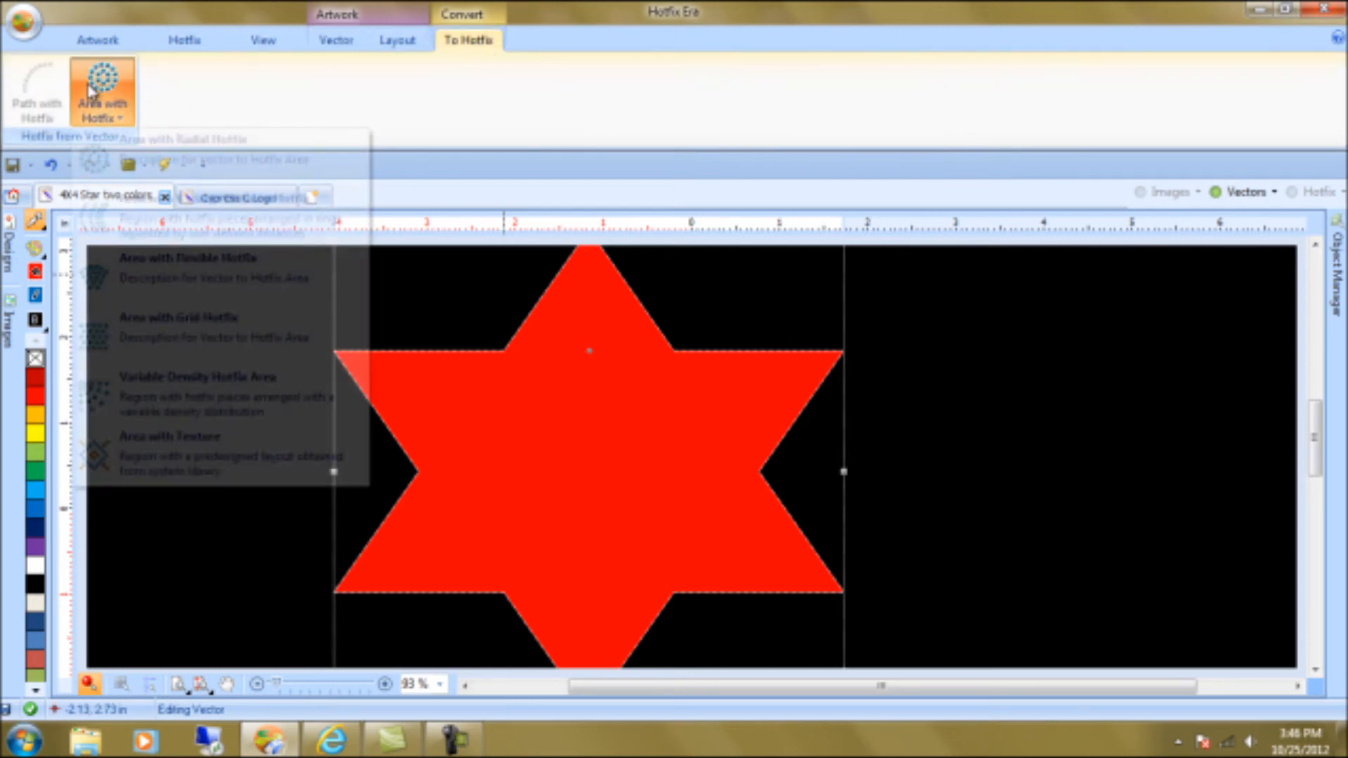
left_click(156, 333)
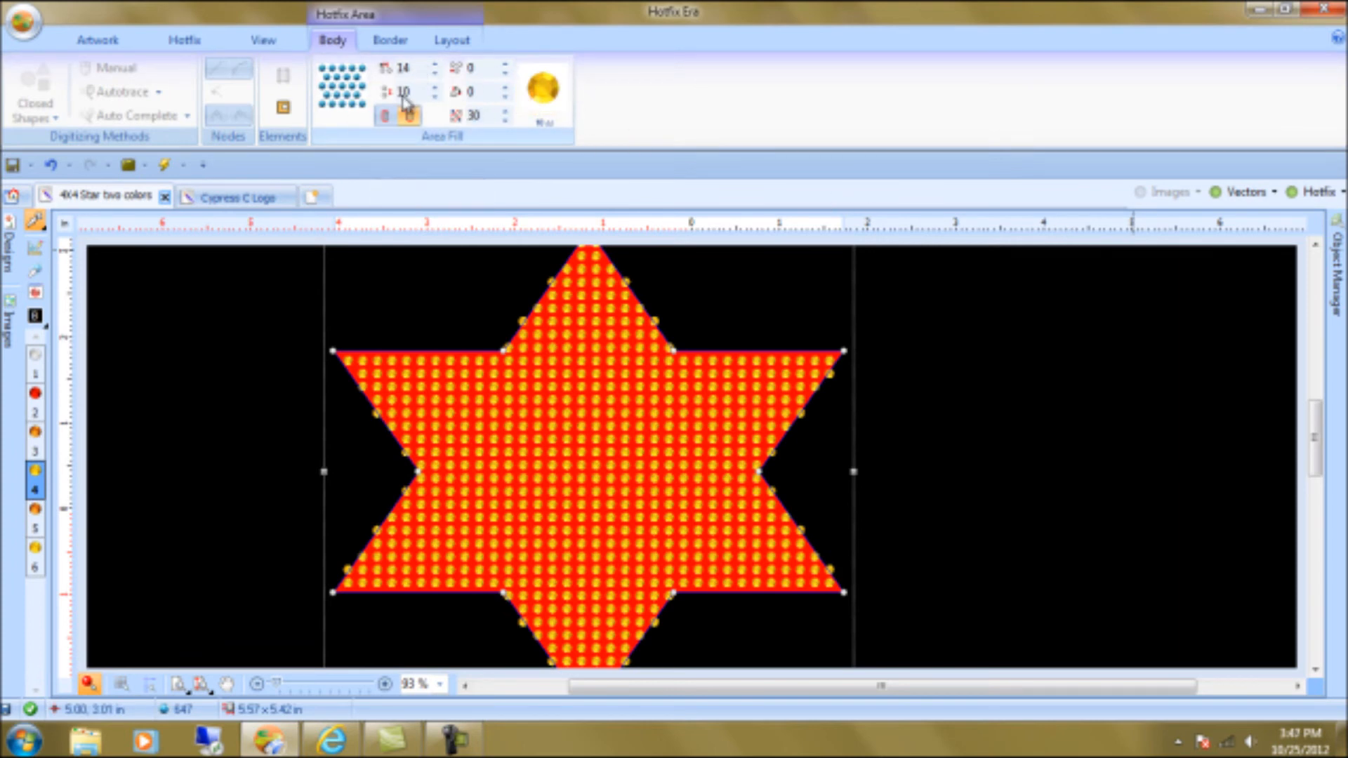
left_click(1236, 192)
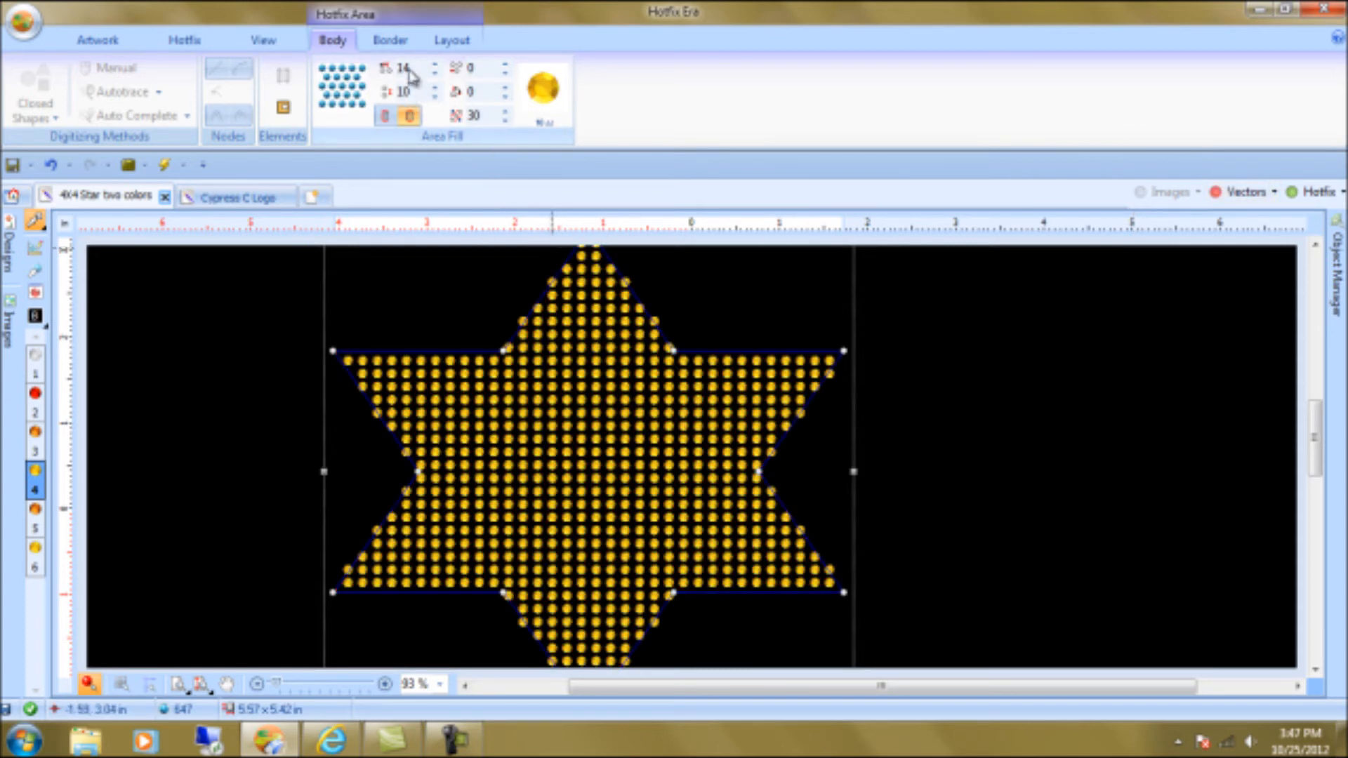
Set the grid fill's bead spacing to 5 pts and its rows spacing to 25 pts
key("Return")
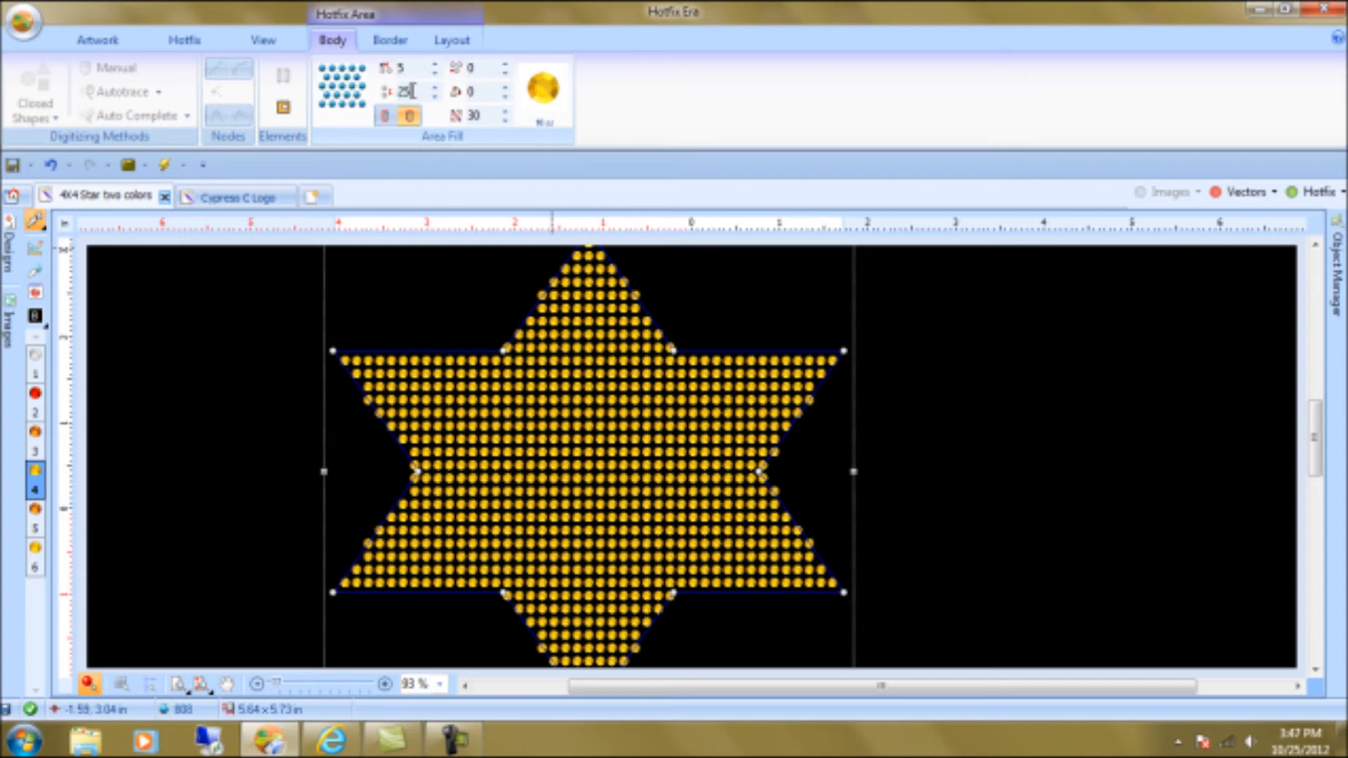
left_click(413, 91)
type("25")
key("Return")
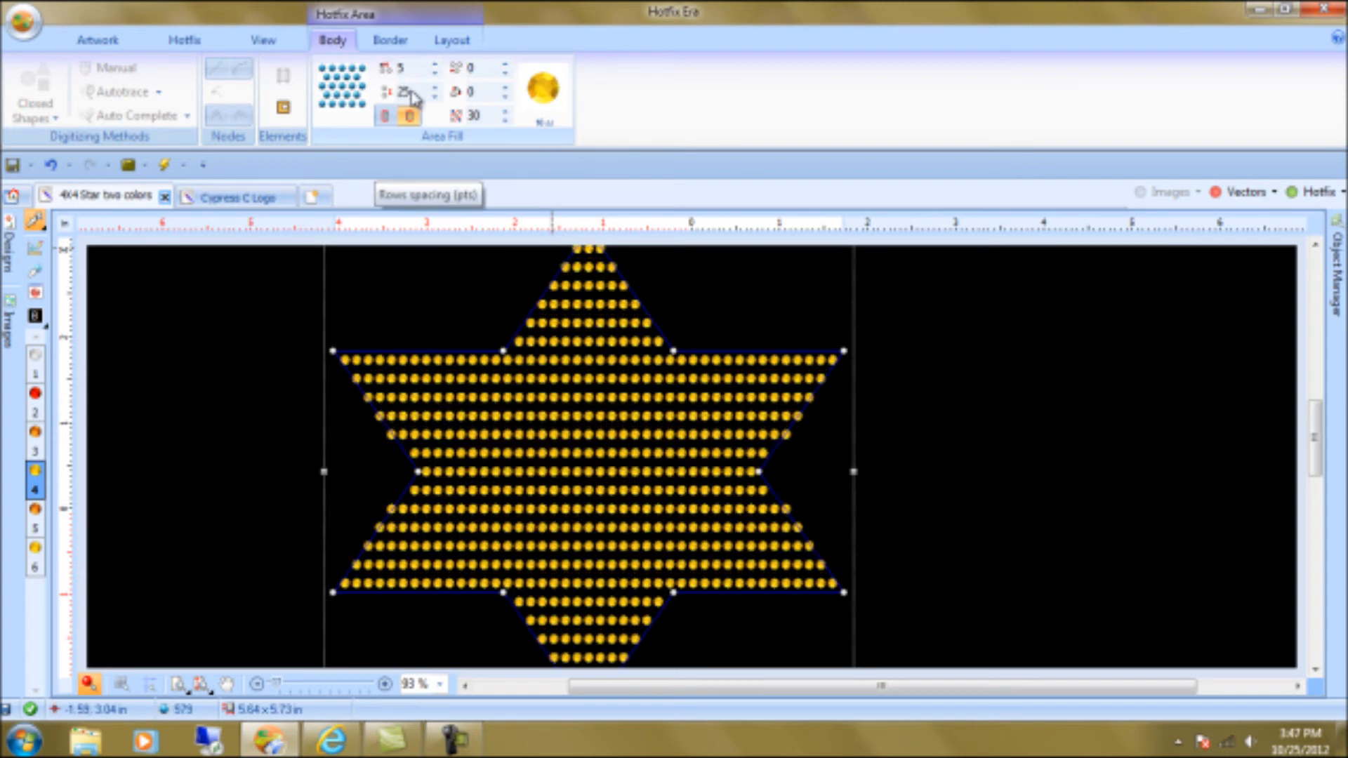
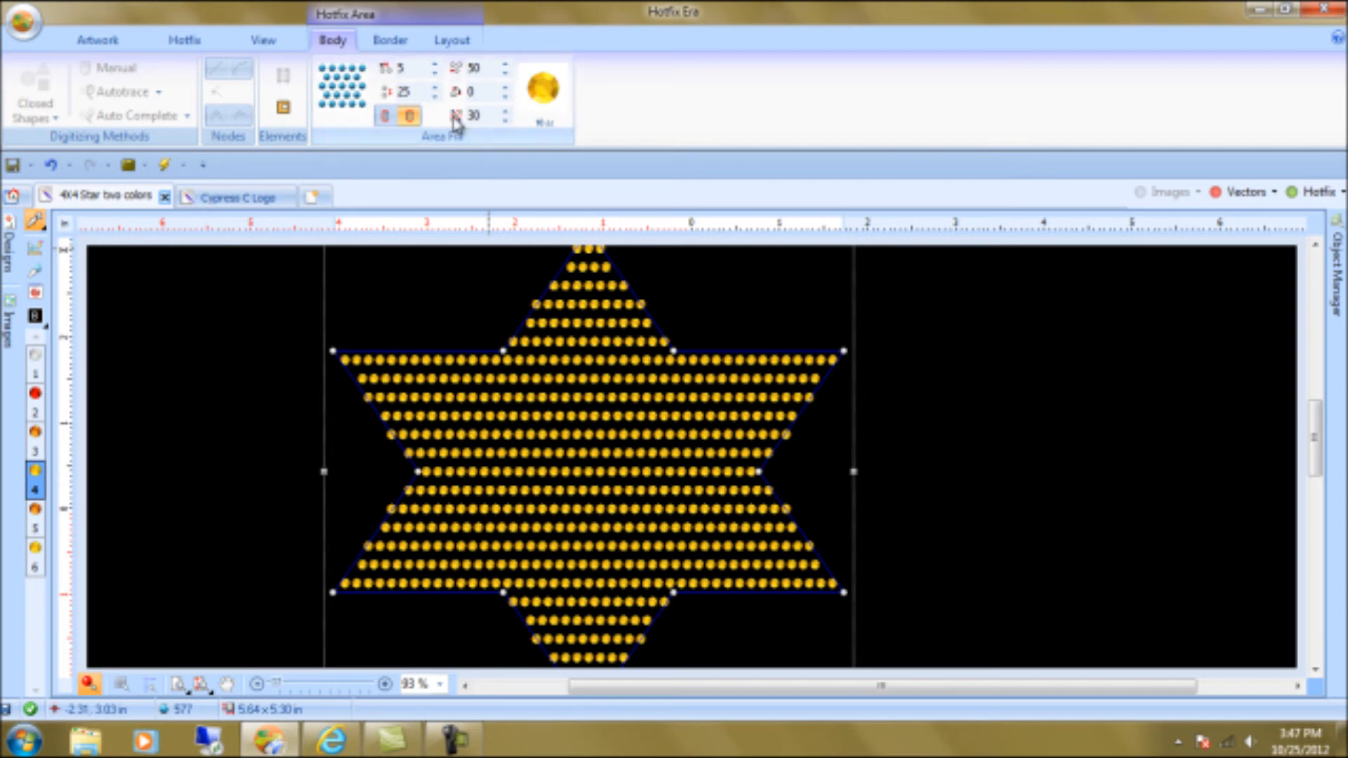
Try a value of 2 in place of 30 in the star's grid fill settings, and restore 30
double_click(488, 117)
type("2")
key("Return")
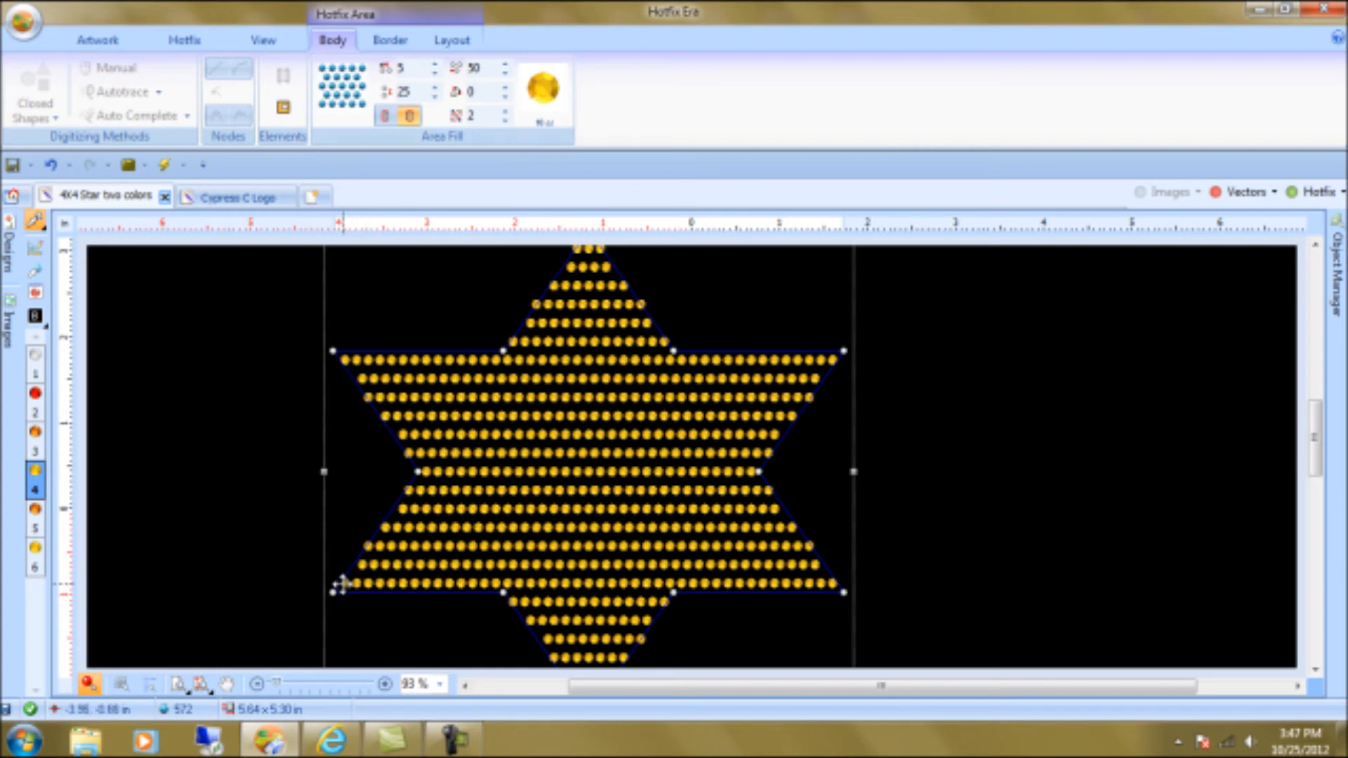
double_click(473, 115)
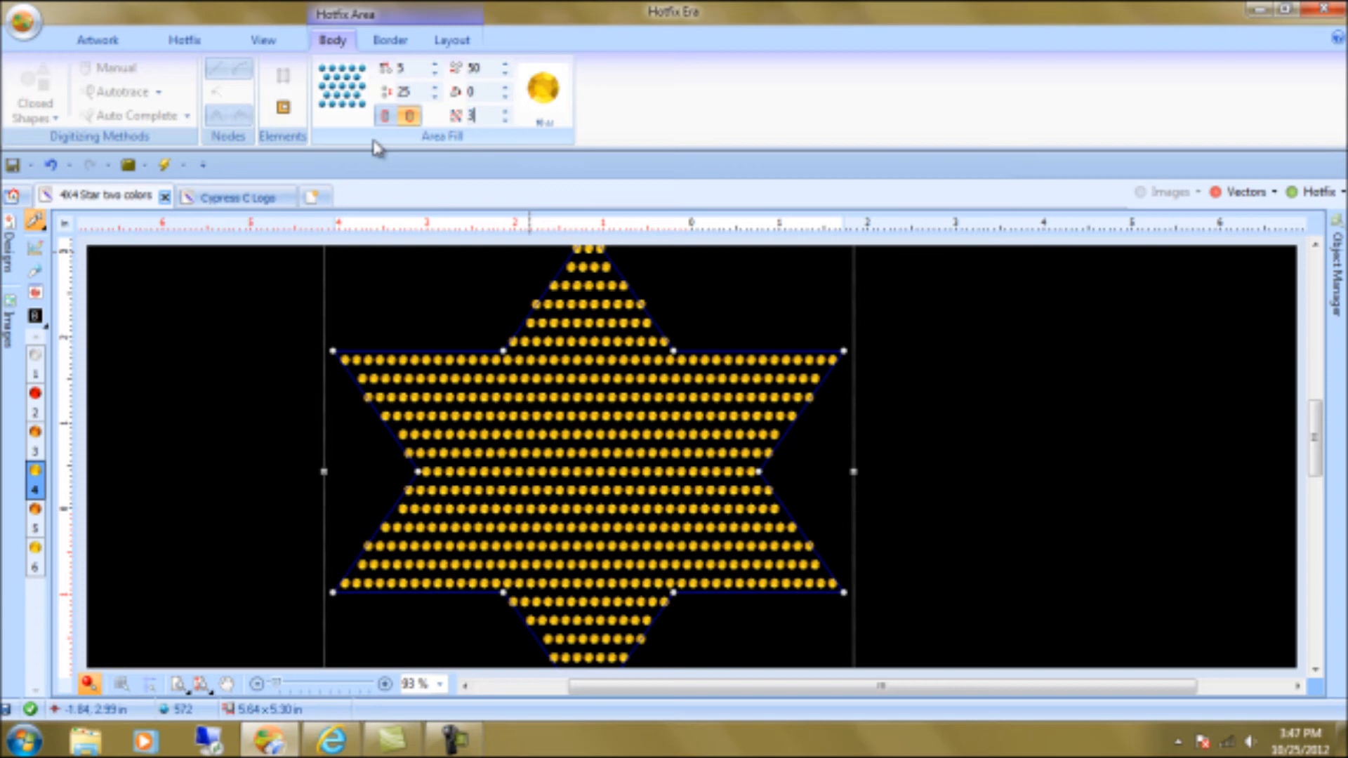
type("30")
key("Return")
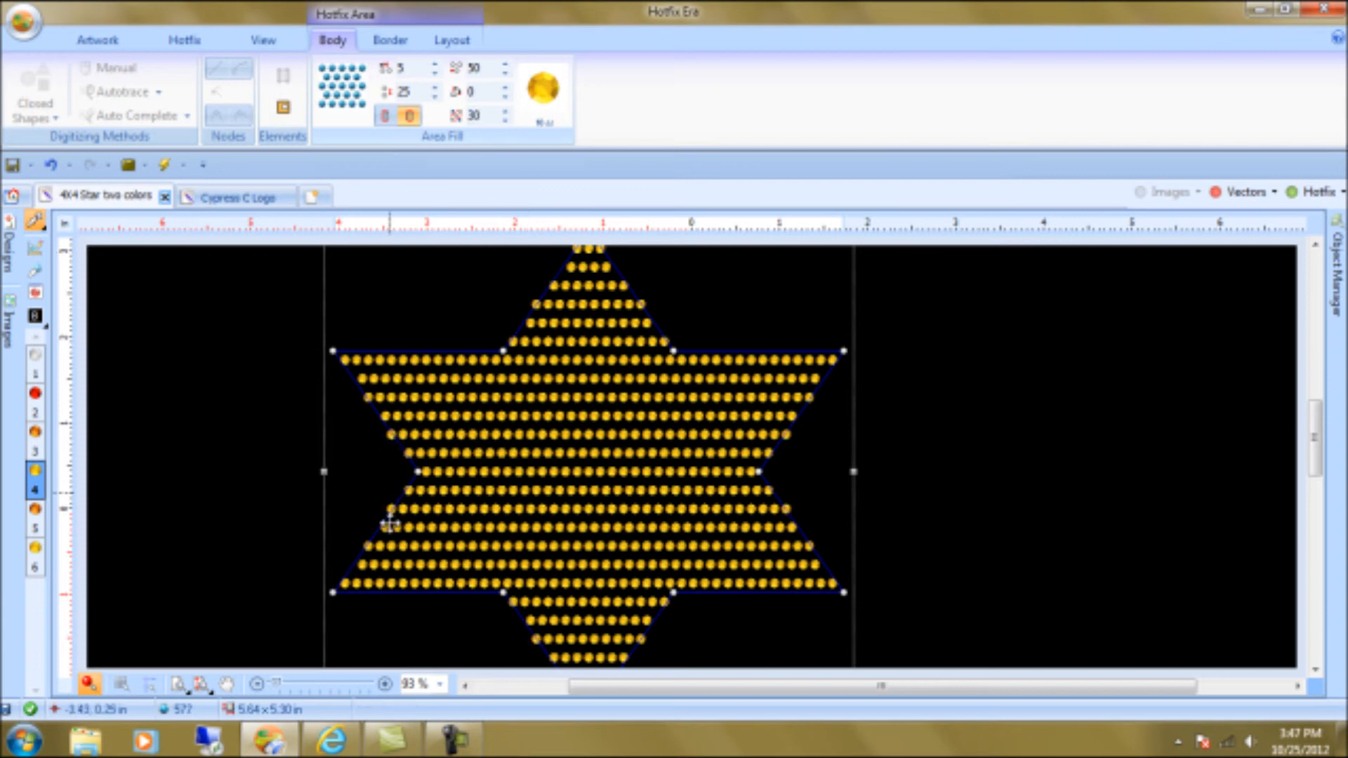
Show the vector artwork behind the star and set the grid fill's value of 30 to 2
left_click(1236, 192)
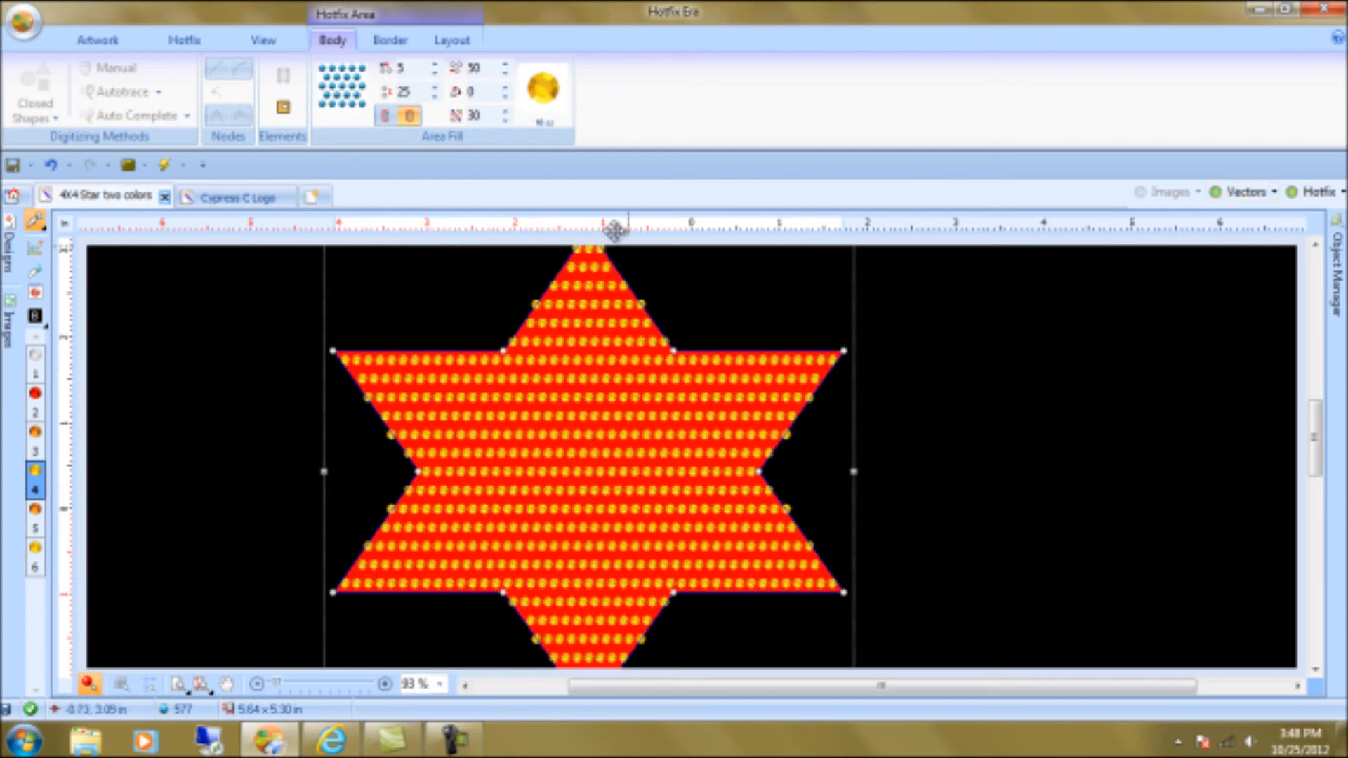
double_click(475, 116)
type("2")
key("Return")
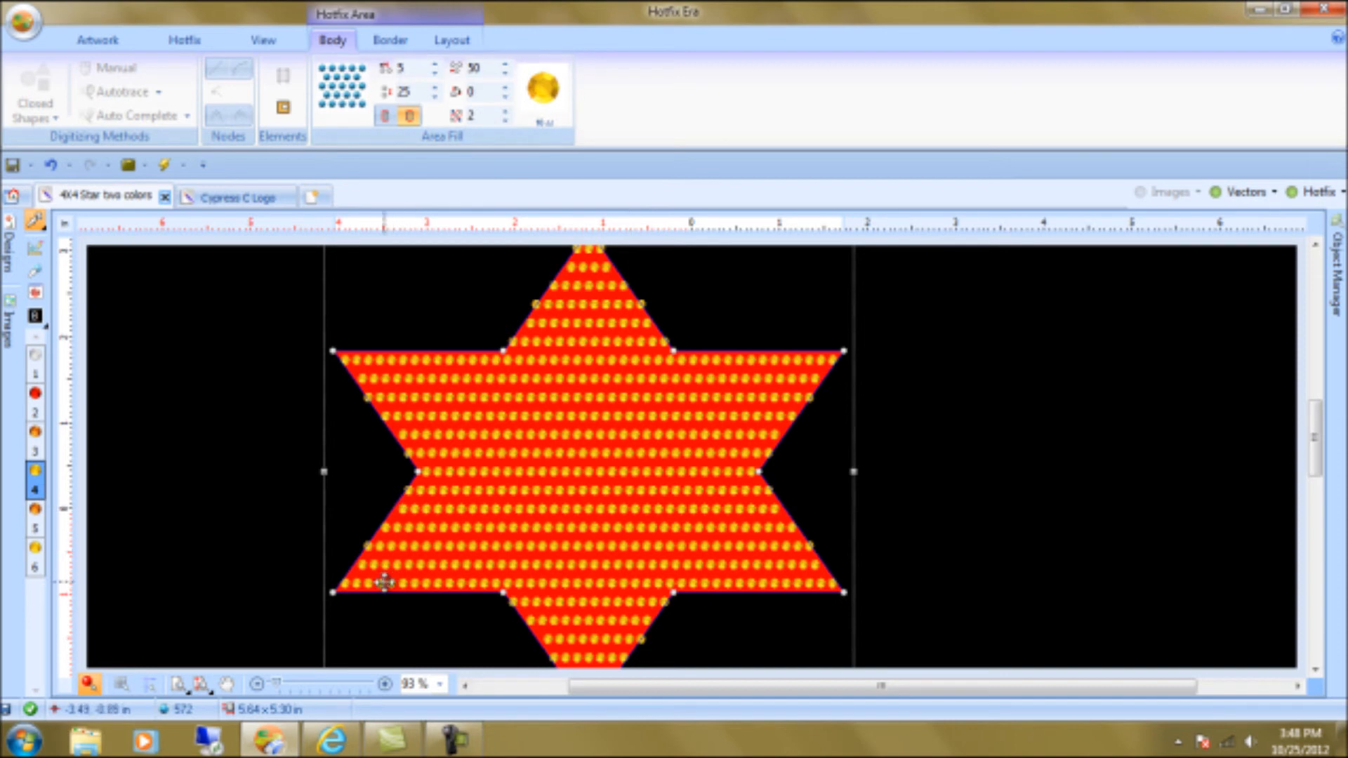
left_click(945, 427)
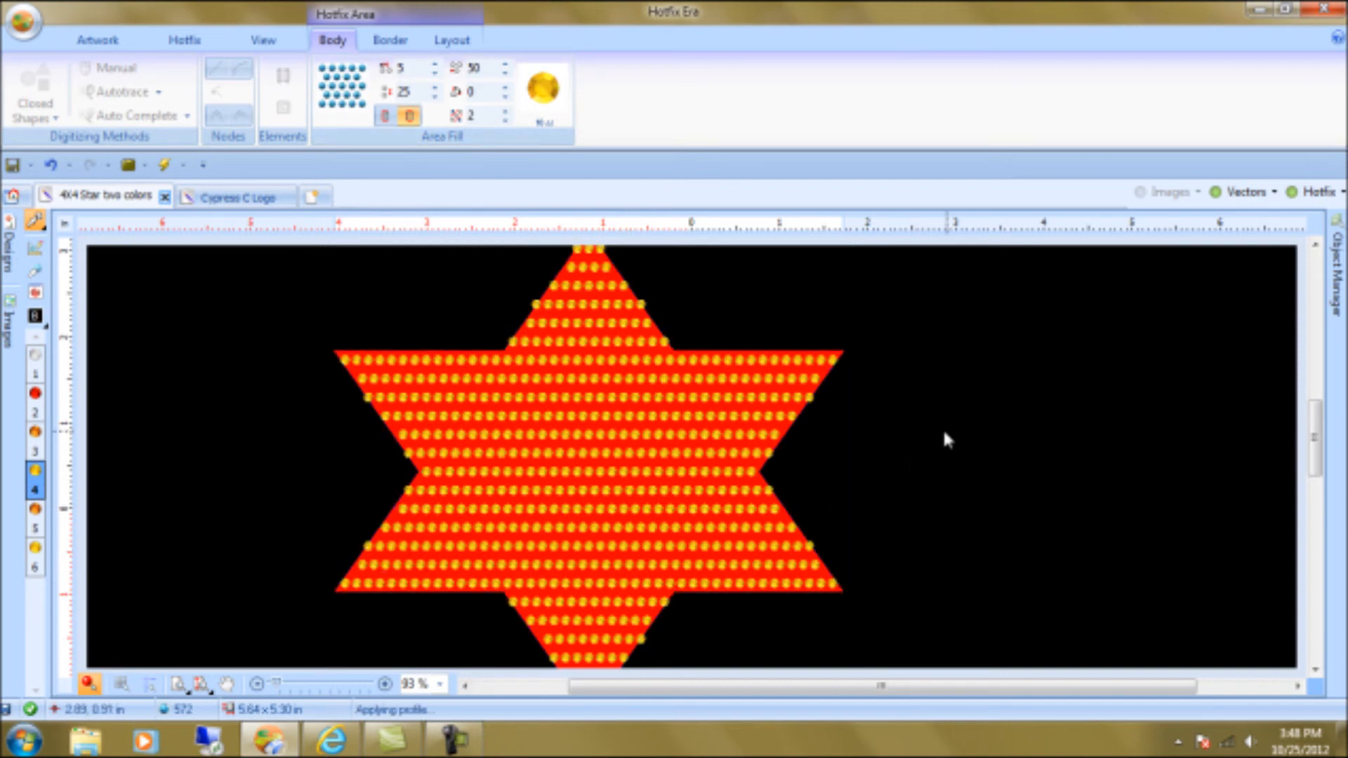
left_click(670, 411)
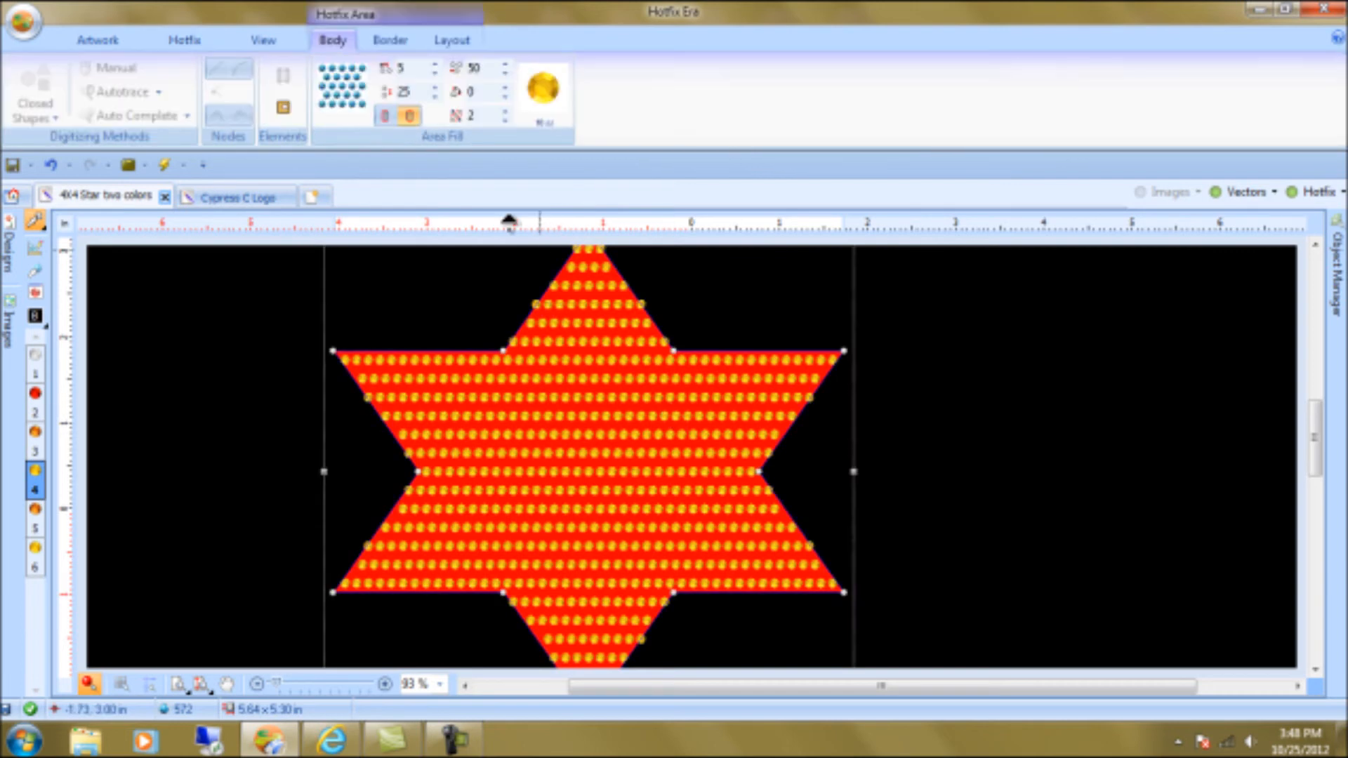
Add an outline border of orange rhinestones around the grid-filled star
left_click(390, 40)
left_click(36, 106)
left_click(56, 205)
left_click(270, 125)
left_click(294, 337)
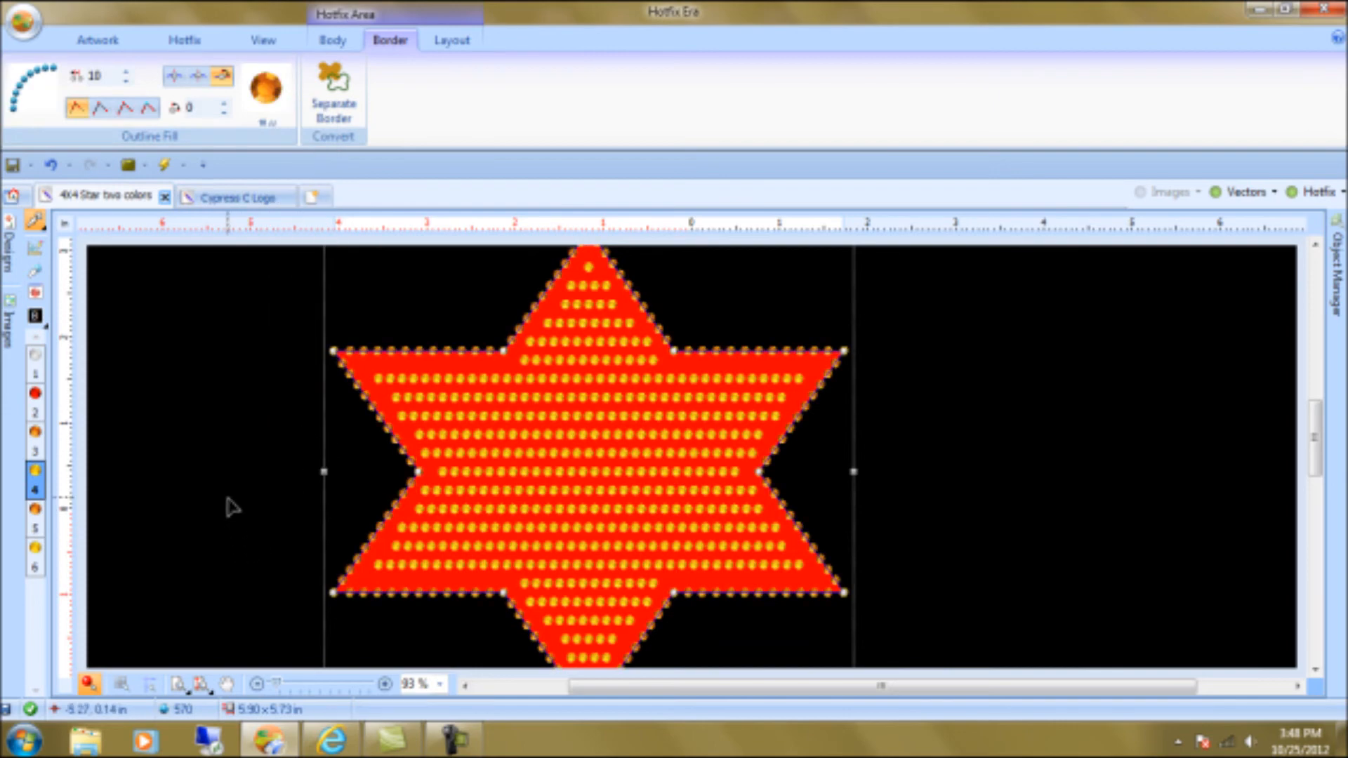
Set the bordered star's grid fill value of 2 back to 30
left_click(229, 505)
left_click(636, 421)
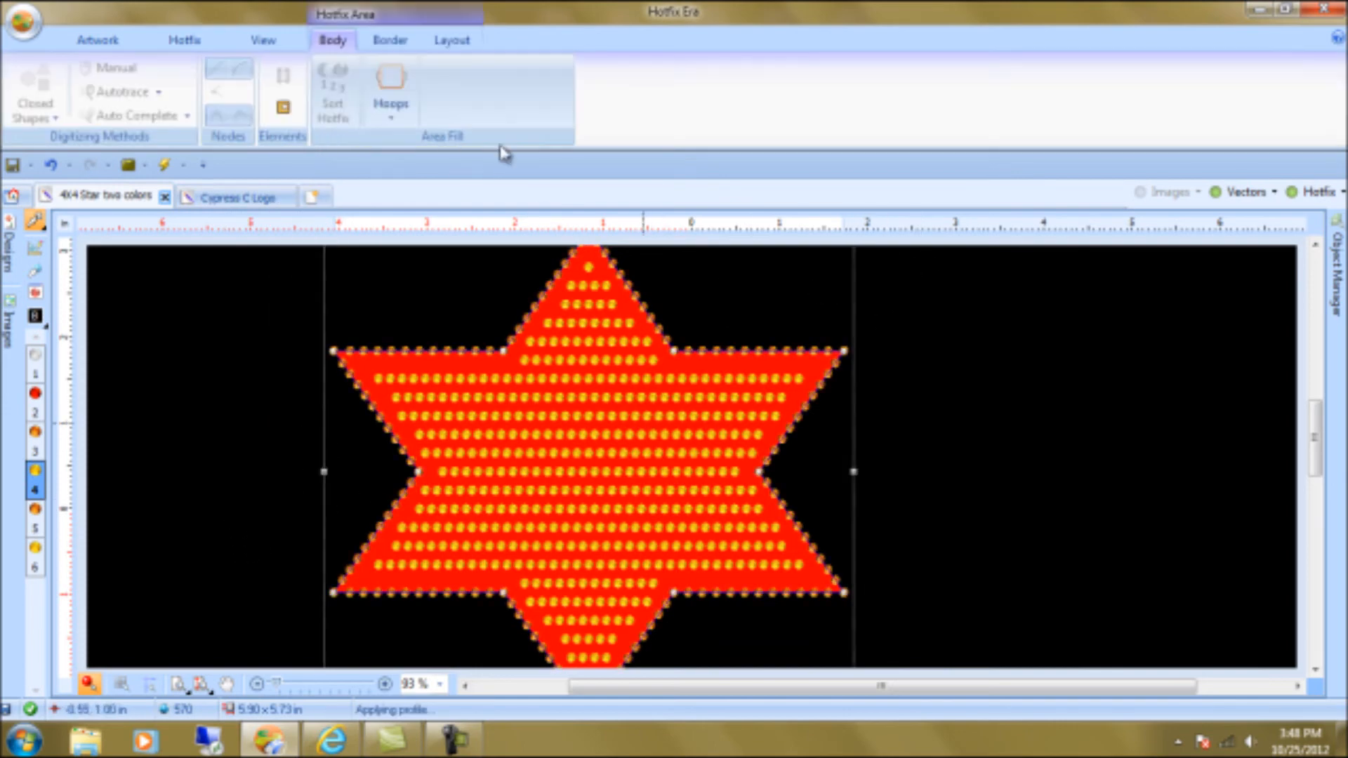
double_click(475, 118)
type("30")
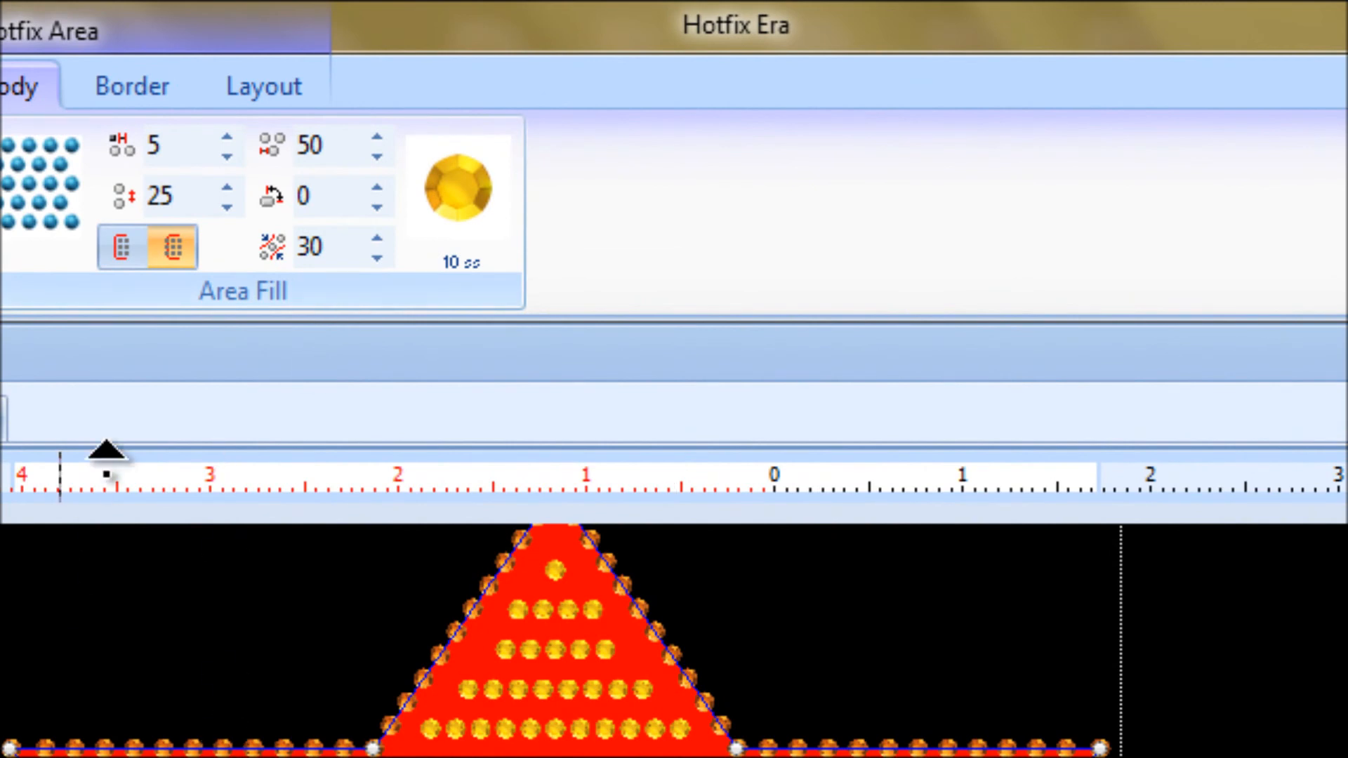
left_click(133, 246)
left_click(167, 243)
left_click(337, 145)
left_click(180, 203)
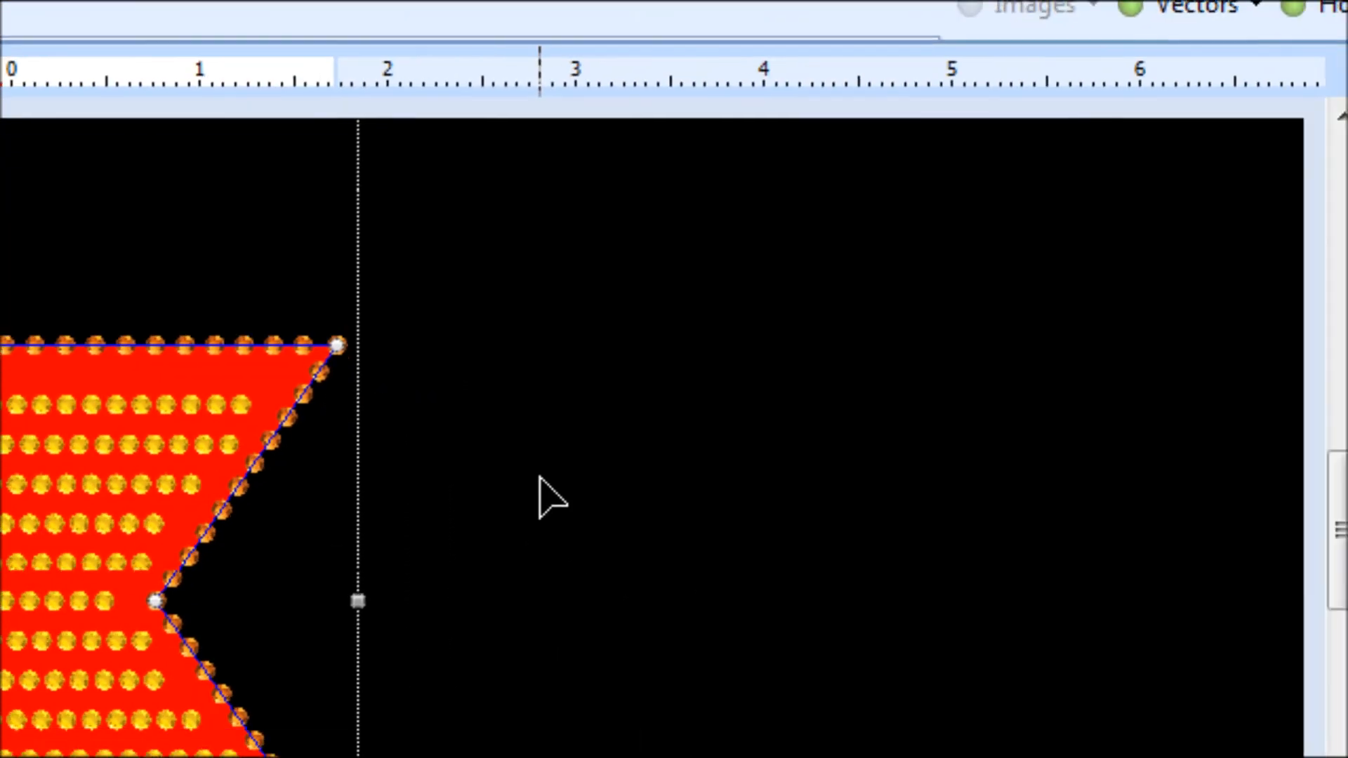
Check the bordered star with the vector artwork hidden, and delete the rhinestone star from the design
left_click(540, 477)
left_click(1176, 8)
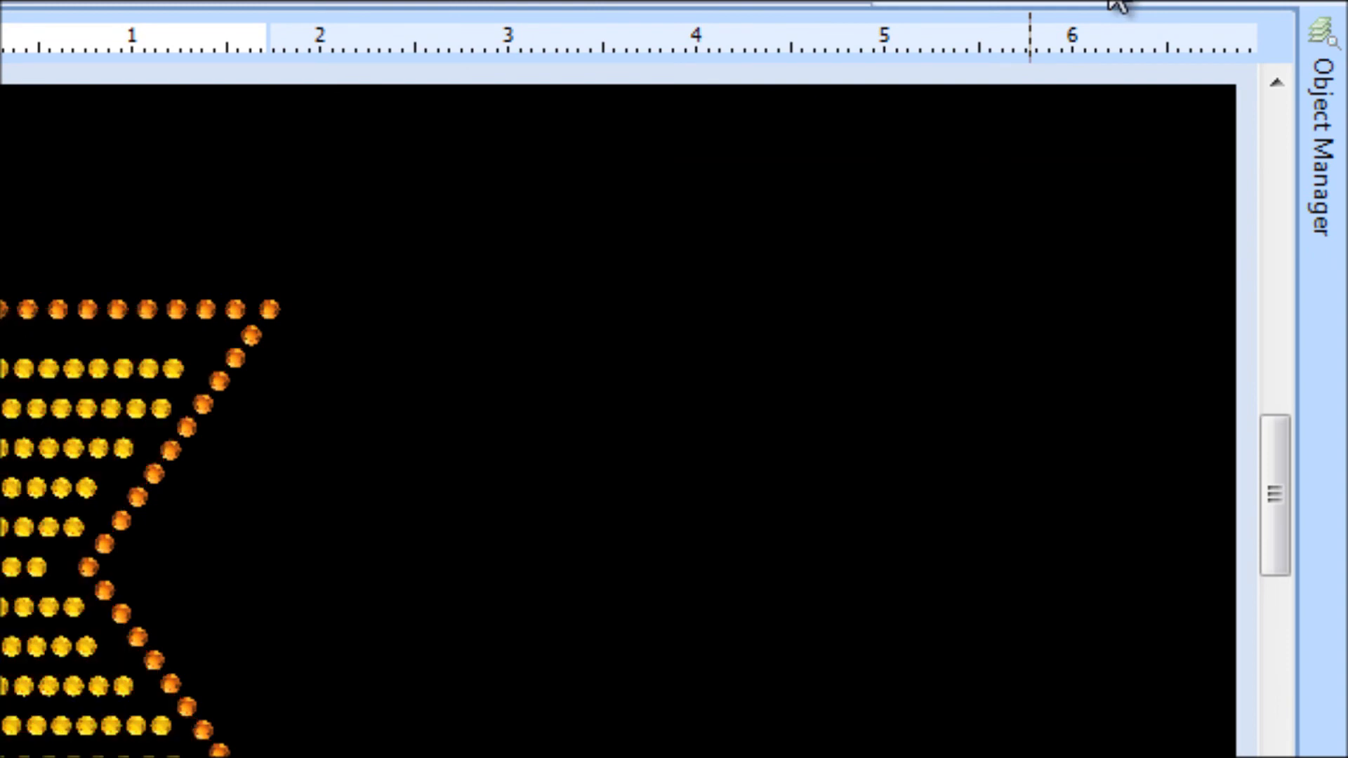
left_click(1116, 4)
left_click(145, 340)
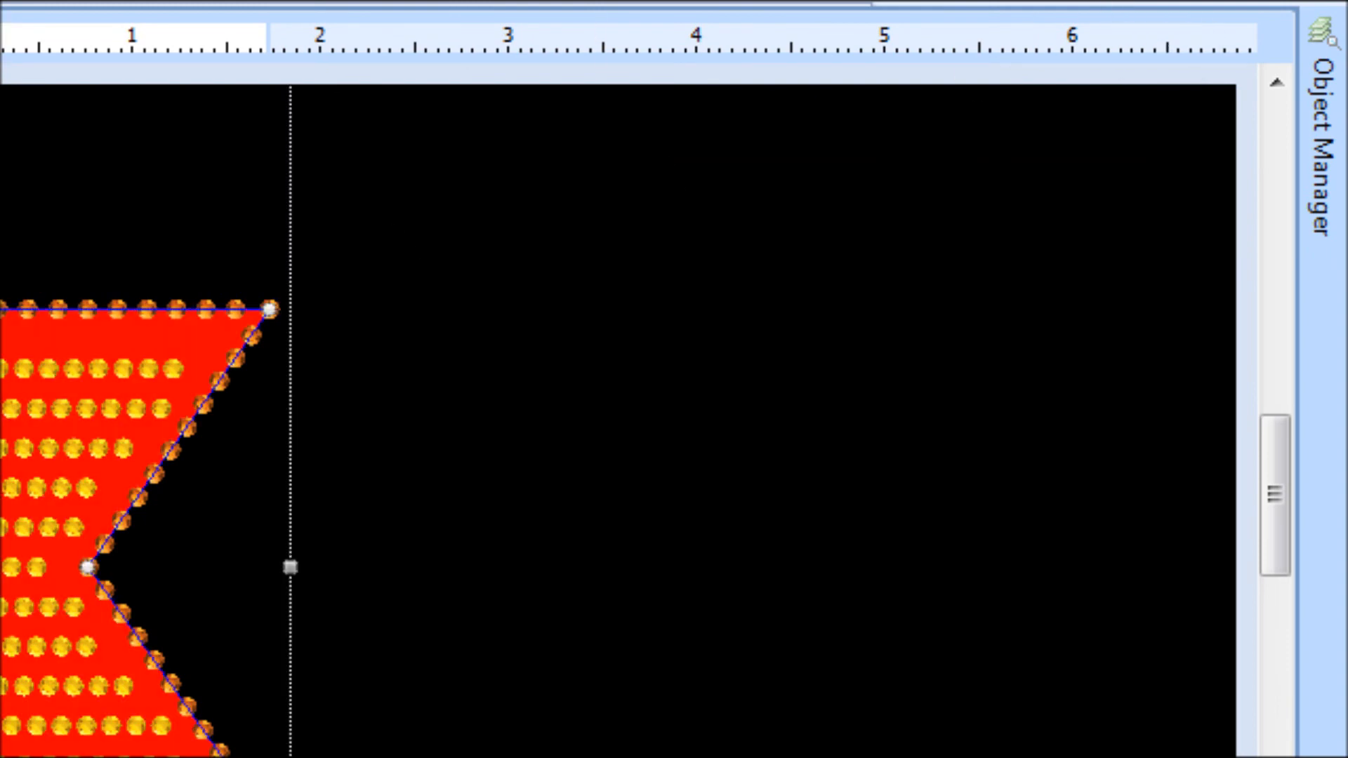
key("Delete")
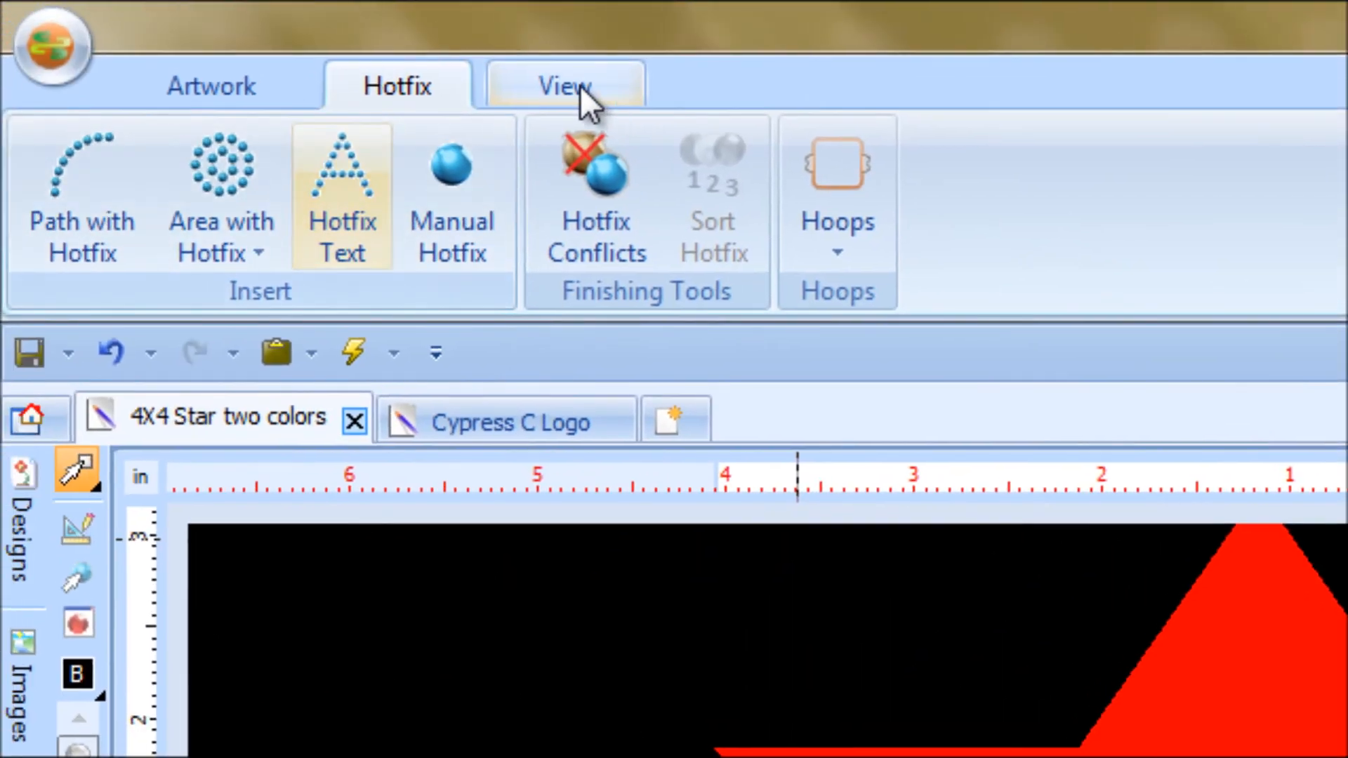
left_click(565, 86)
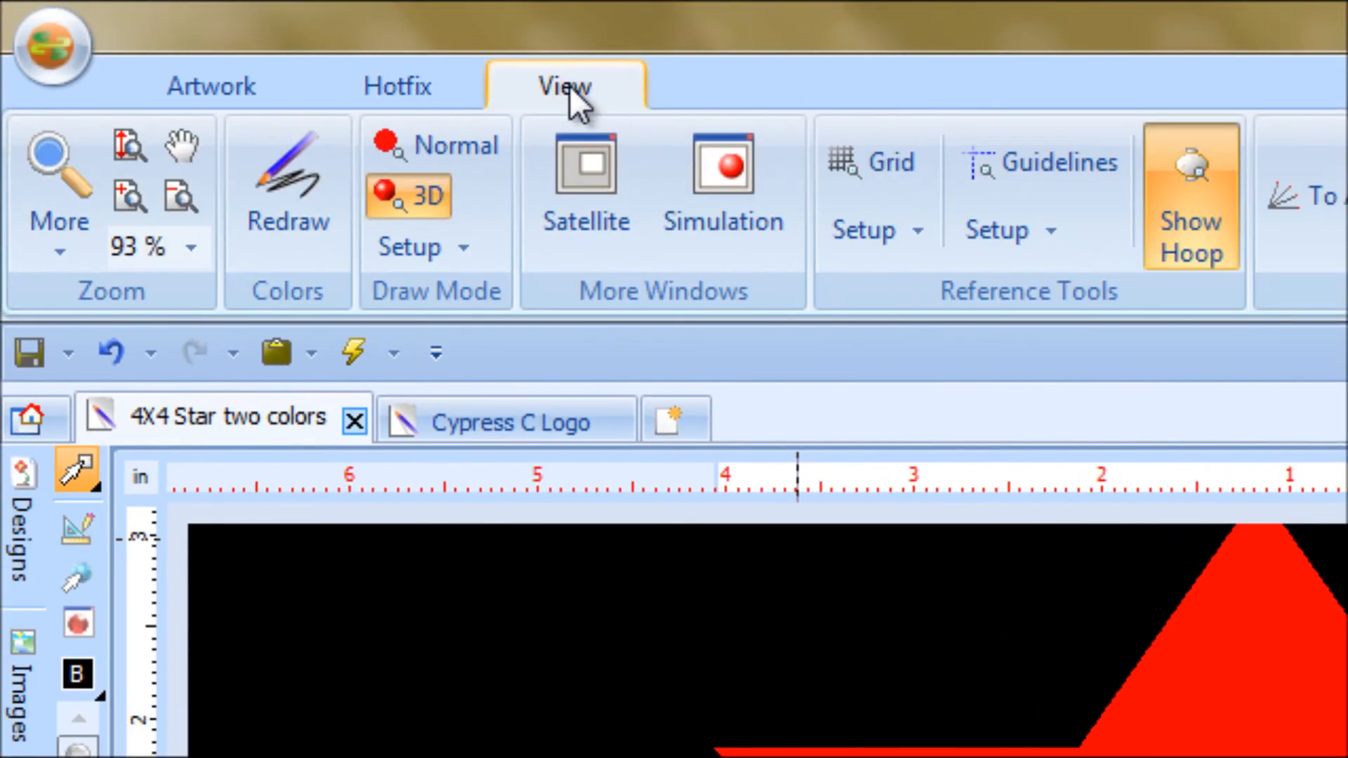
left_click(390, 92)
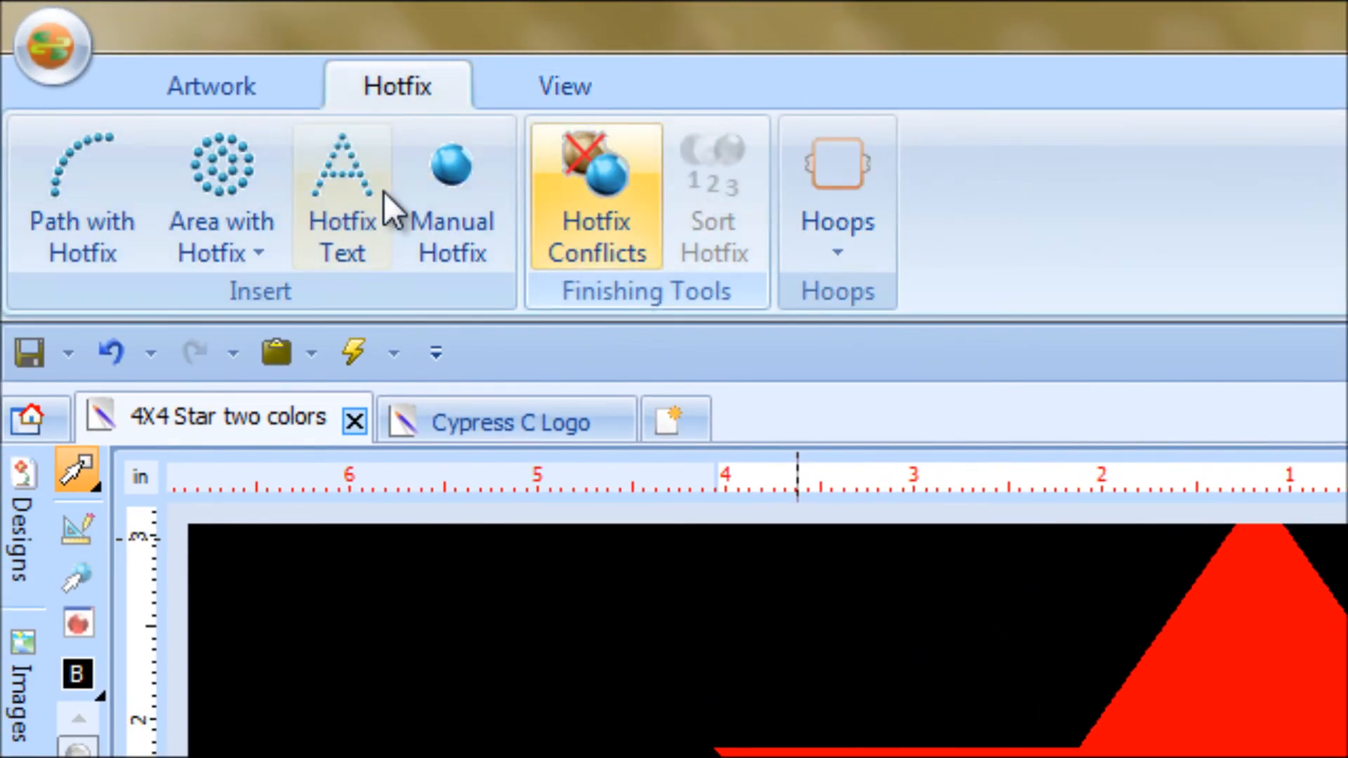
left_click(237, 191)
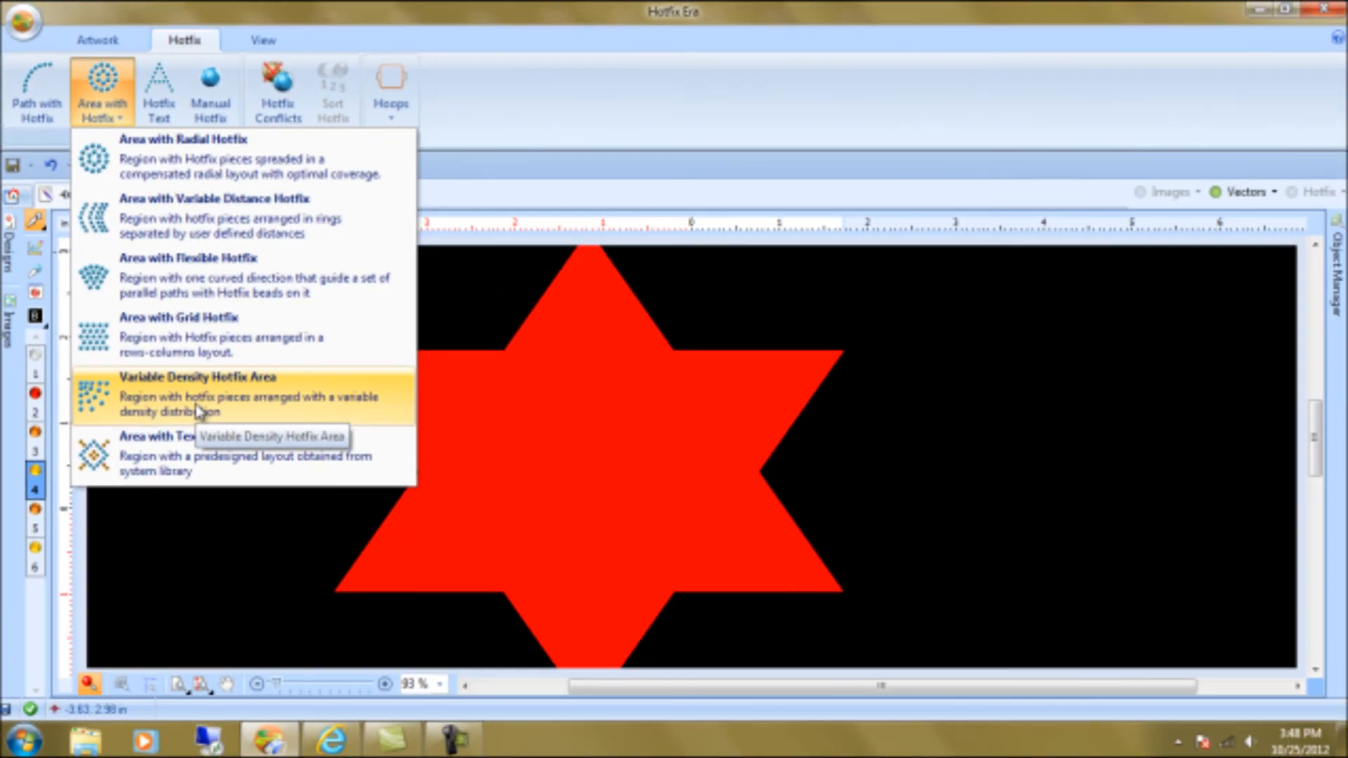
left_click(197, 411)
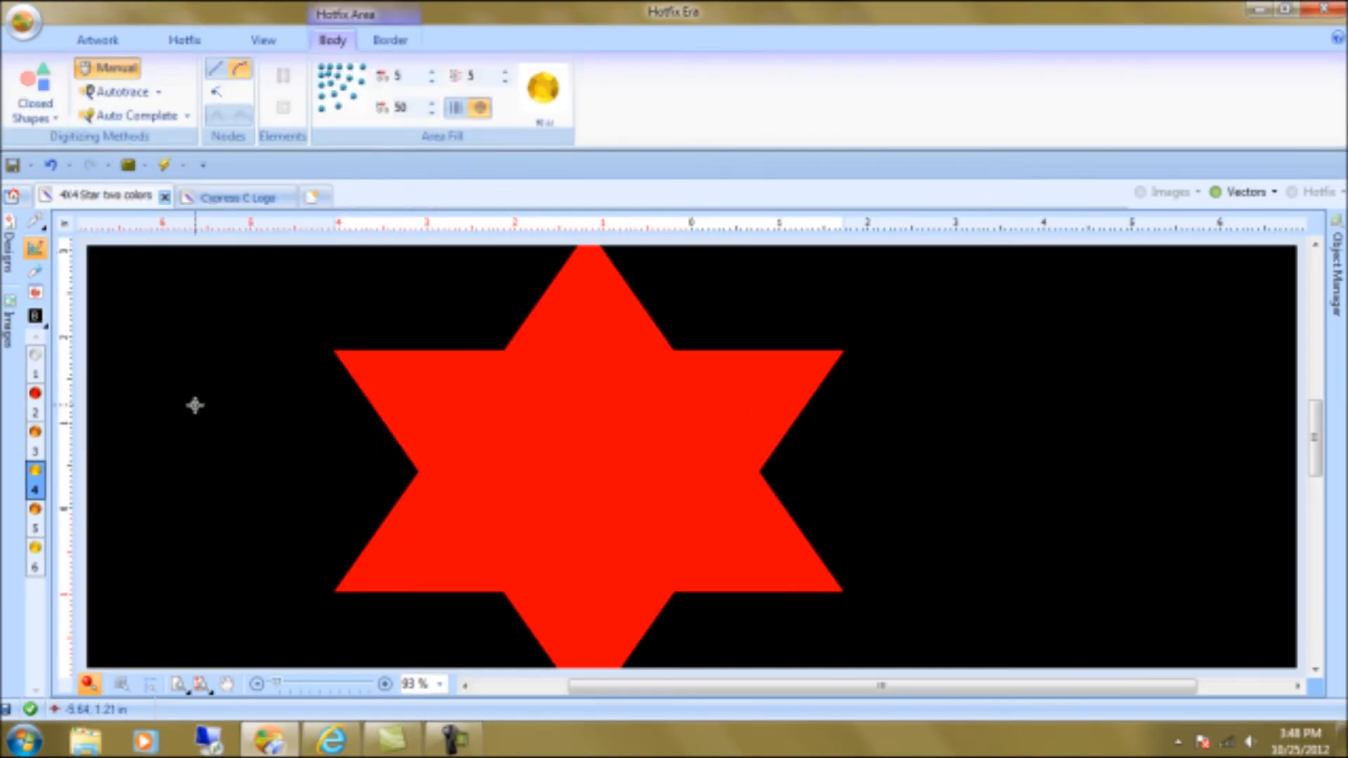
left_click(961, 526)
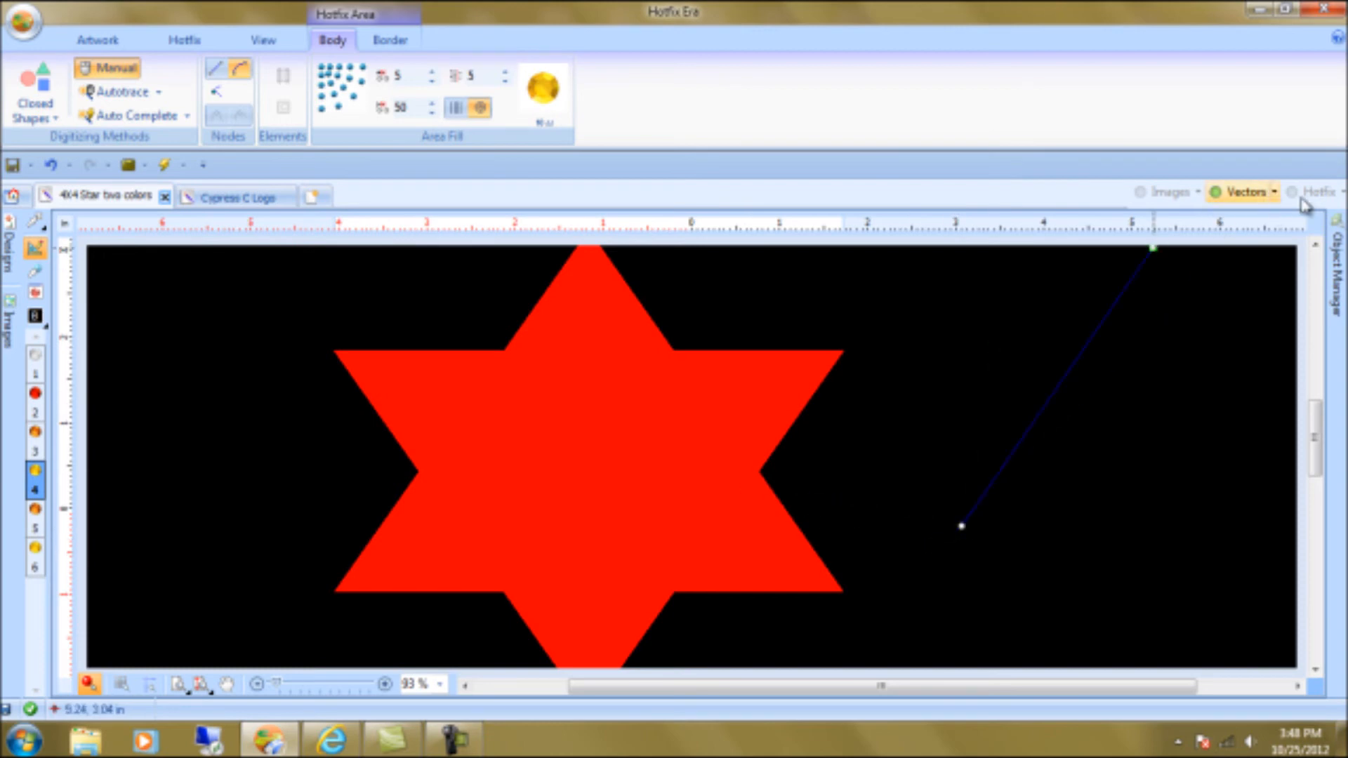
key("Escape")
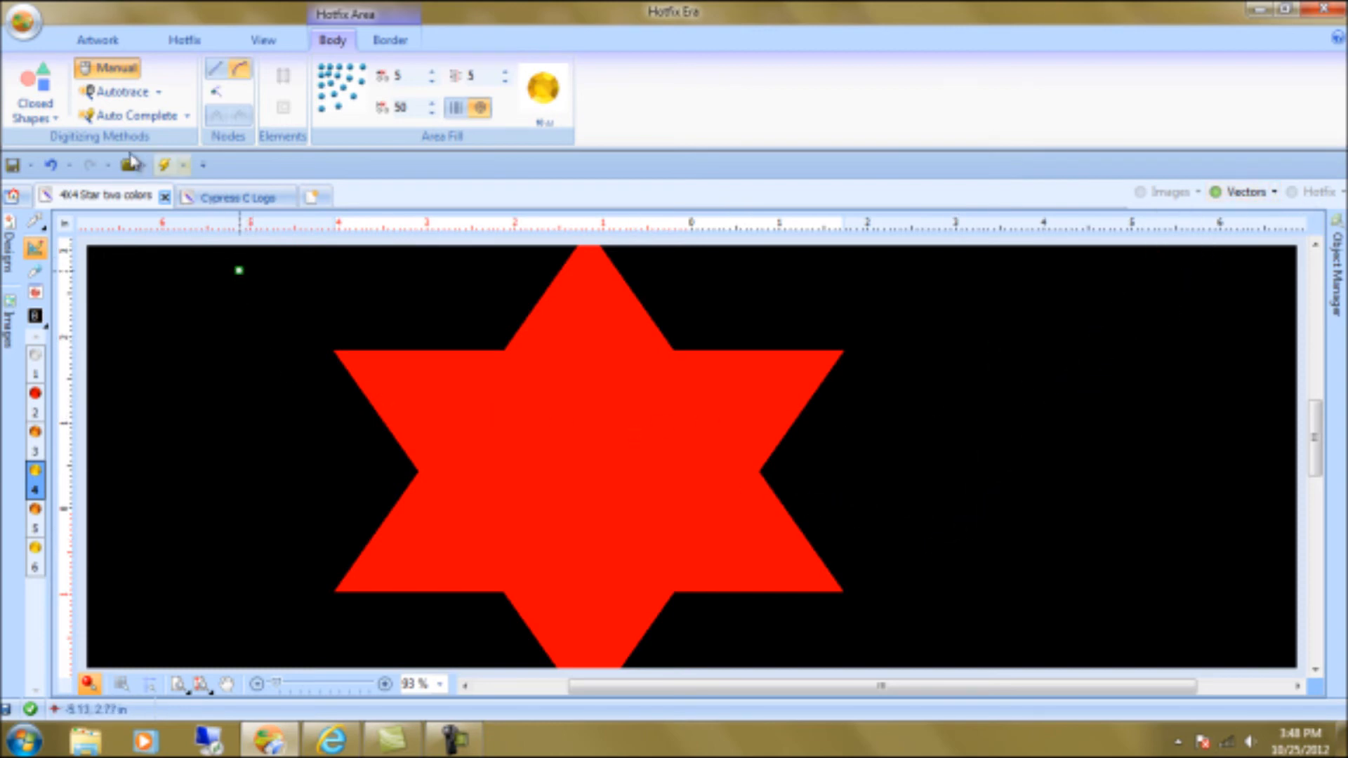
left_click(34, 220)
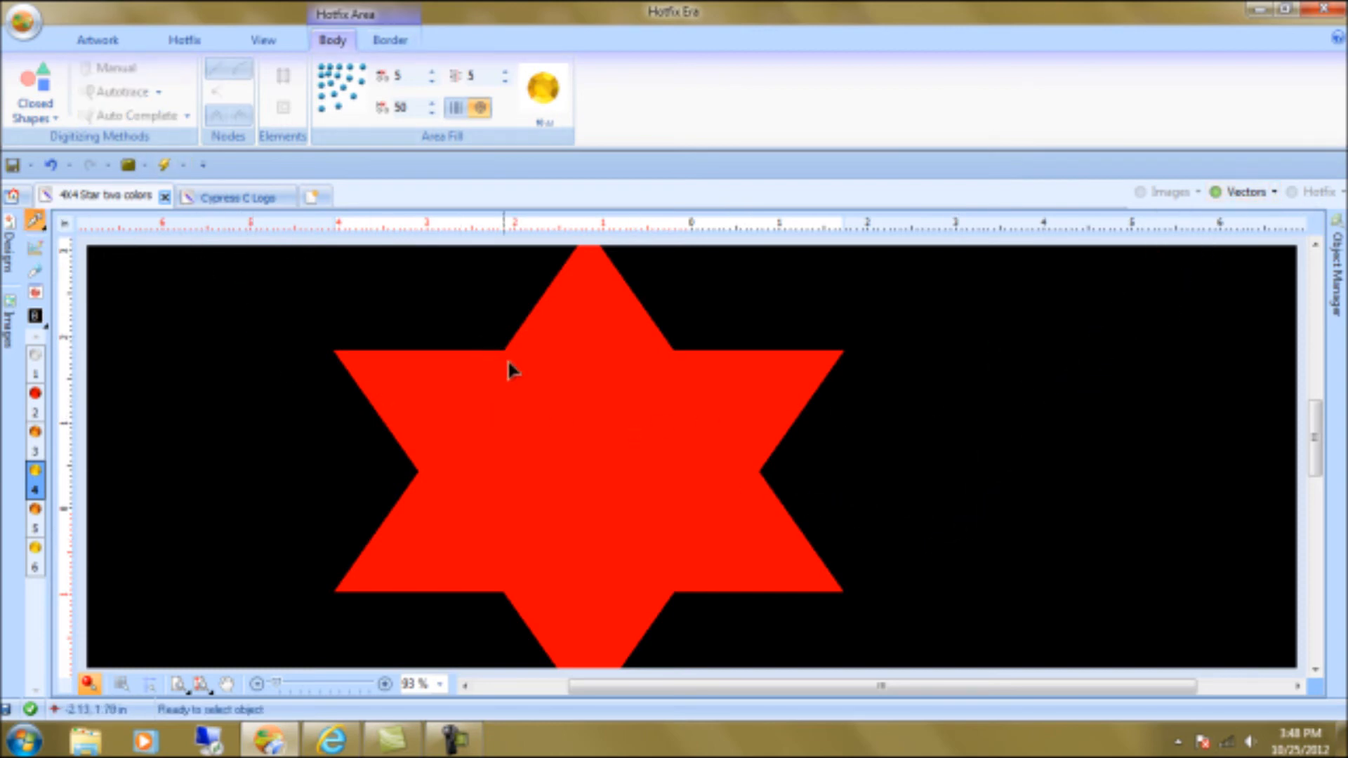
Convert the red vector star to a Variable Density Hotfix Area with red rhinestones and hide the vector artwork
left_click(611, 454)
left_click(467, 40)
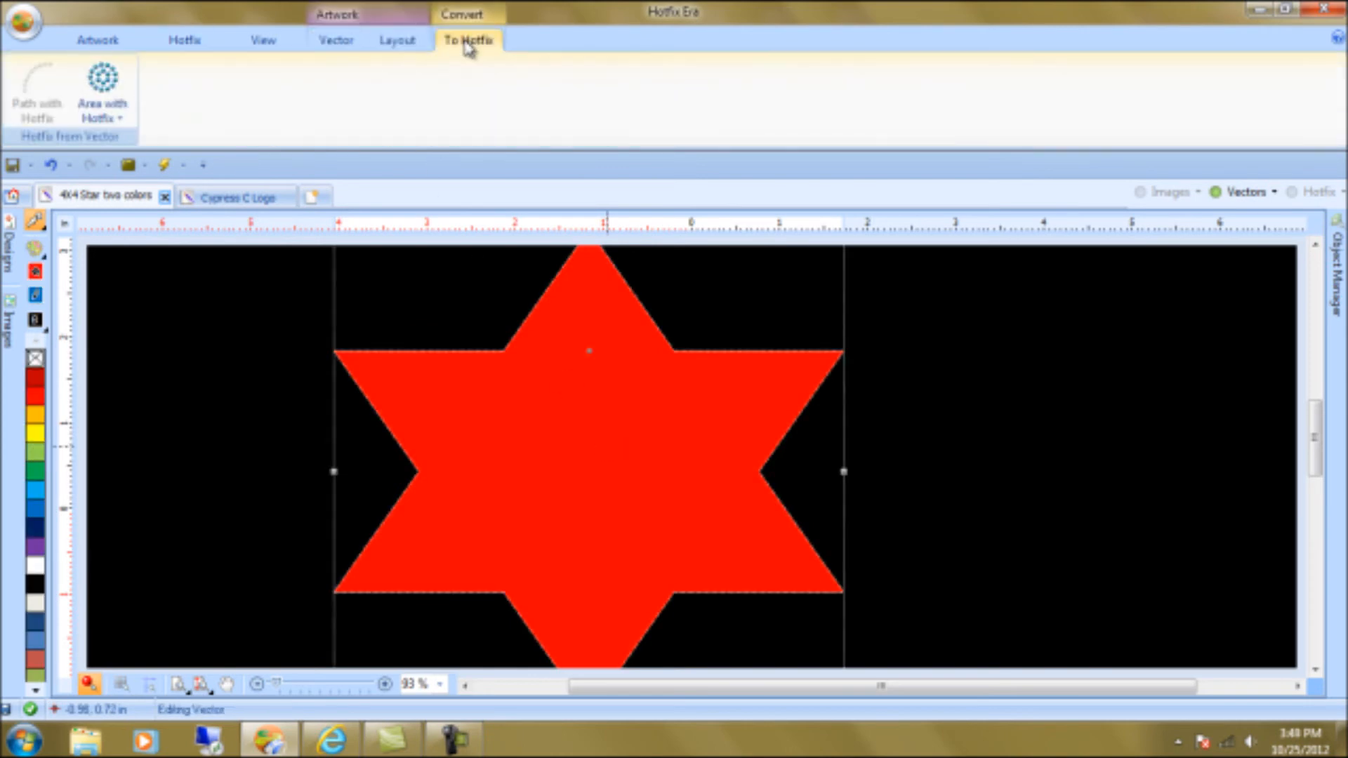
left_click(103, 98)
left_click(166, 392)
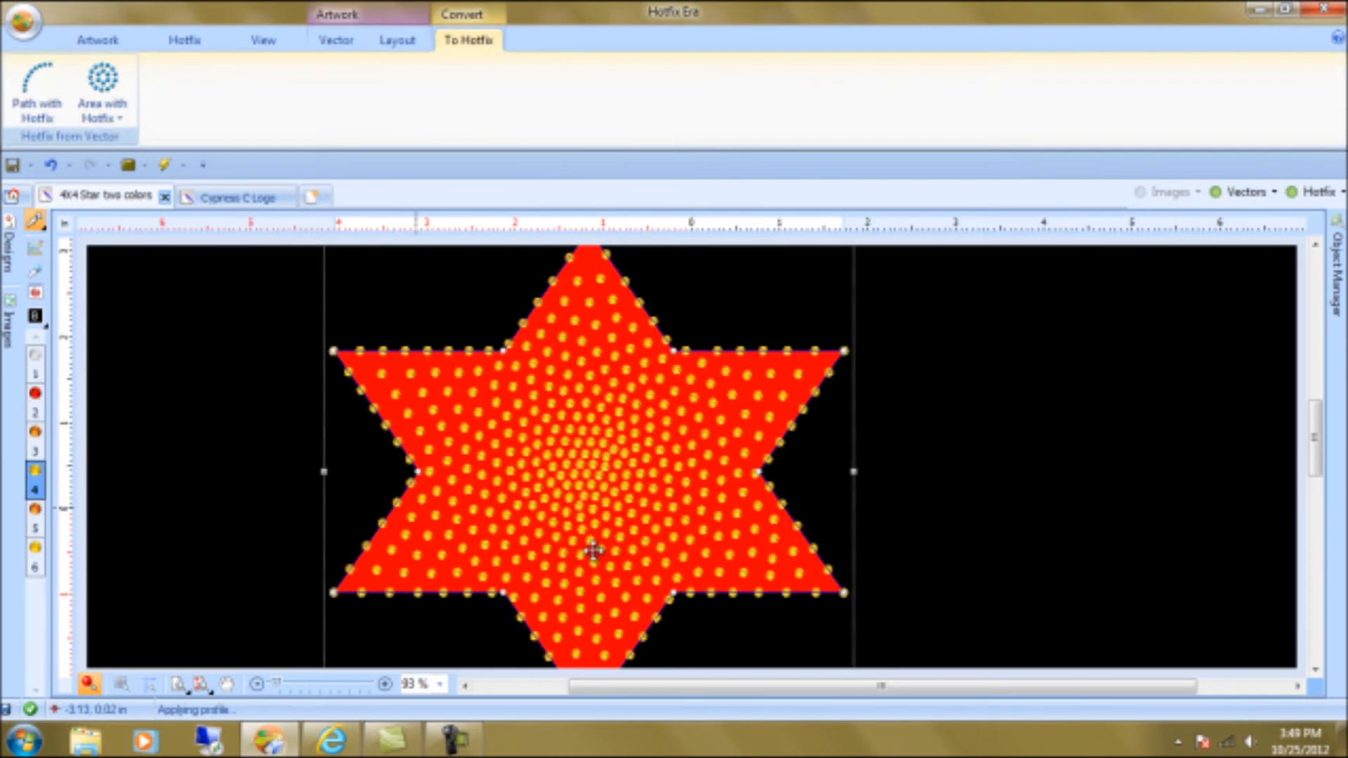
left_click(35, 393)
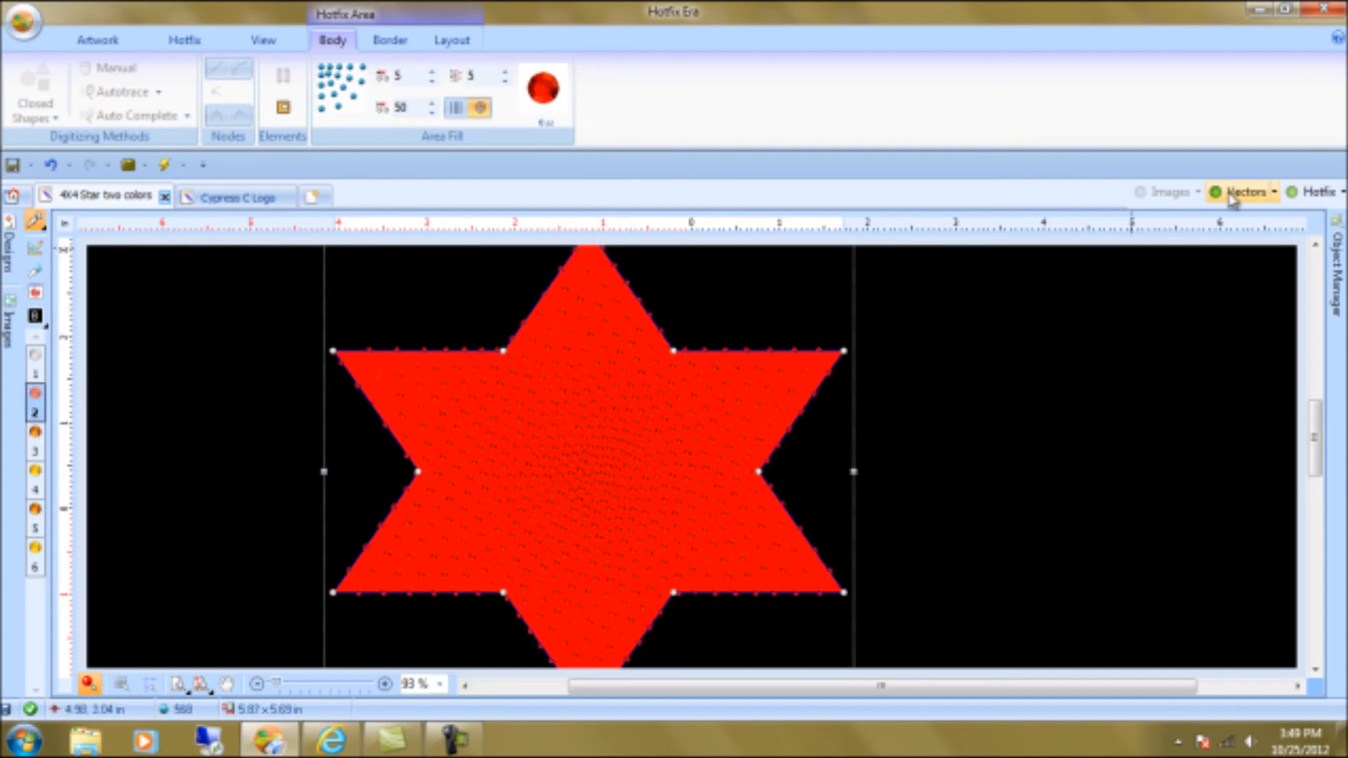
left_click(1230, 196)
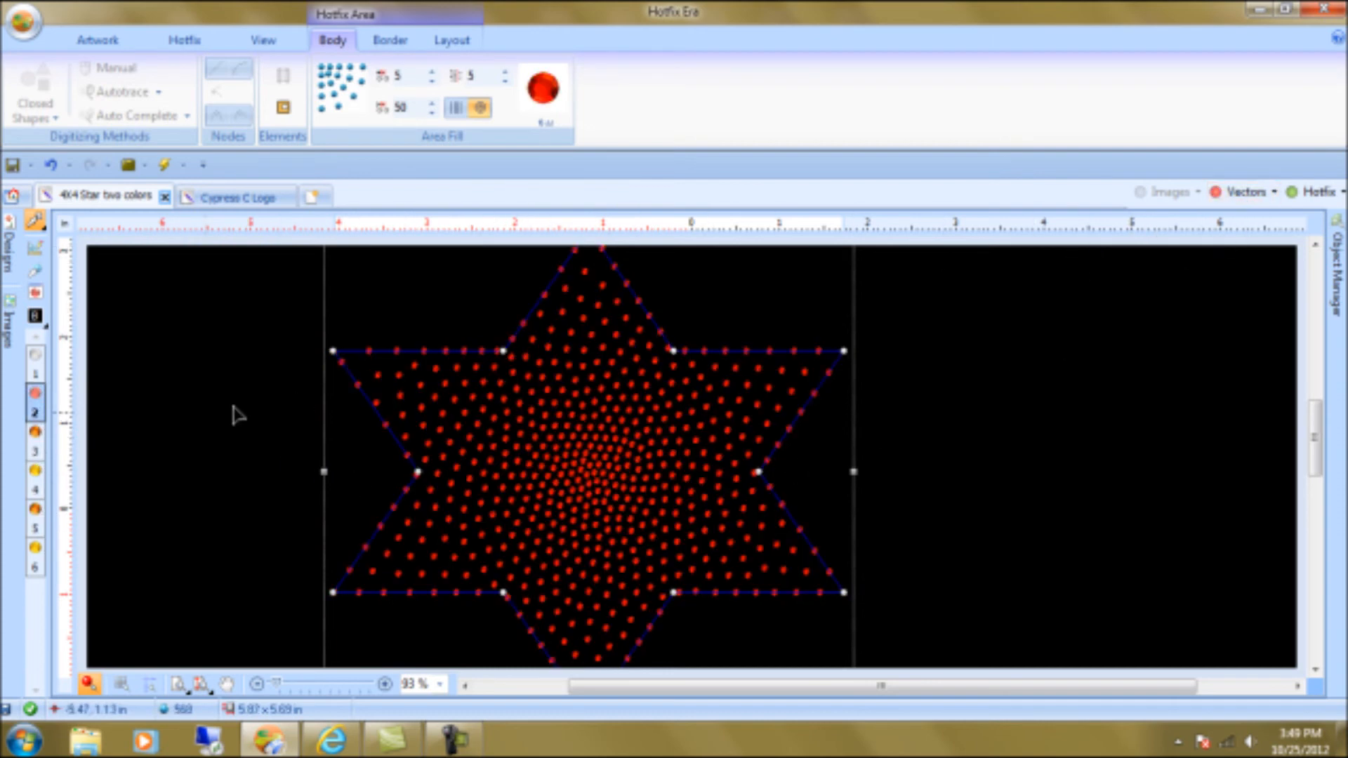
Set the star fill's start bead spacing to 3 pts, and its end bead spacing to 30 and finally 75 pts
left_click(403, 77)
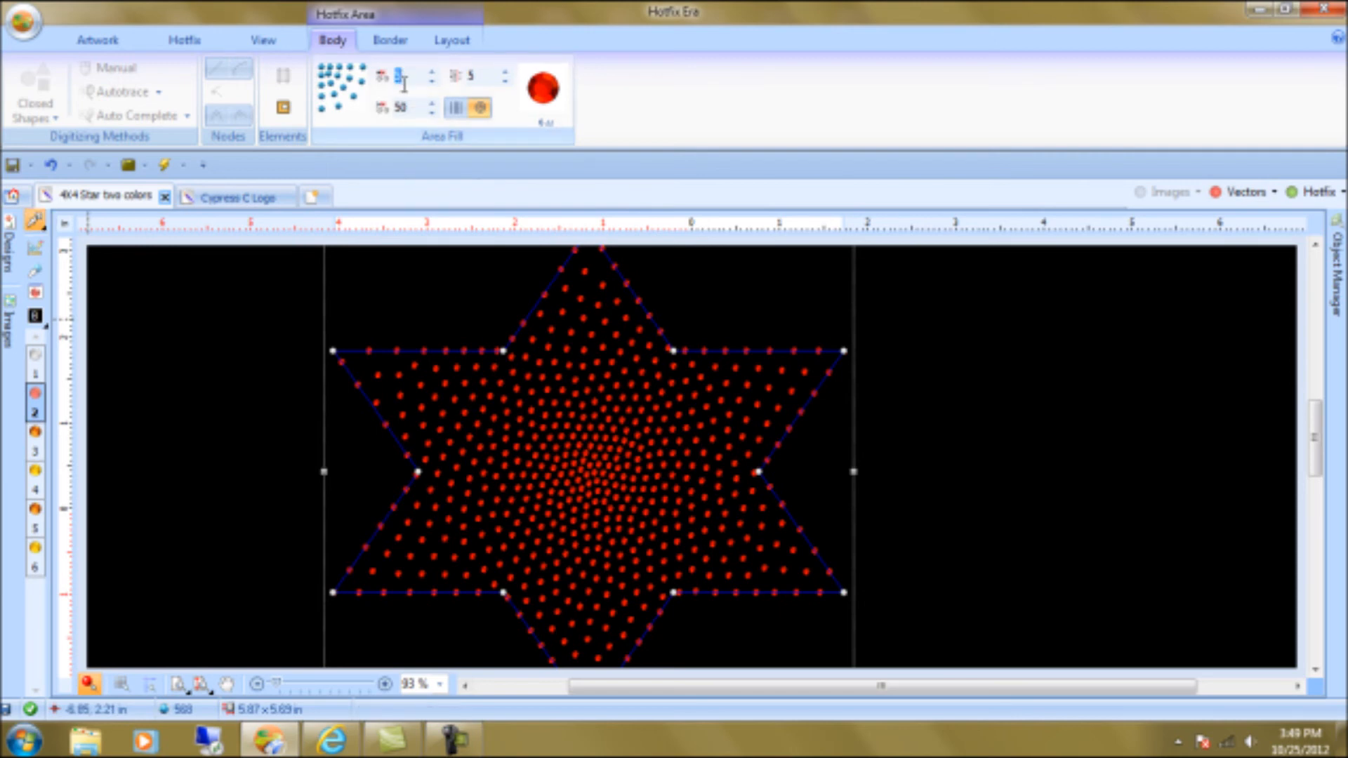
type("3")
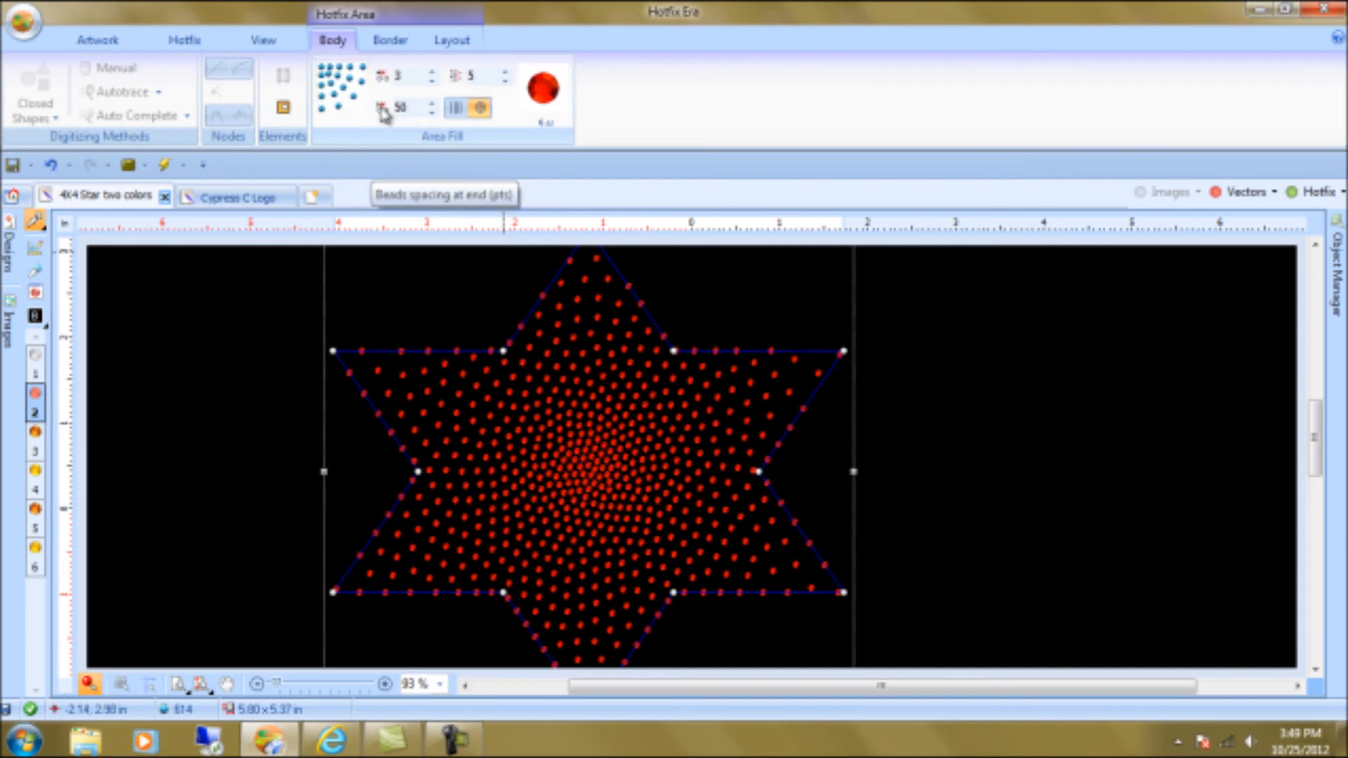
double_click(409, 109)
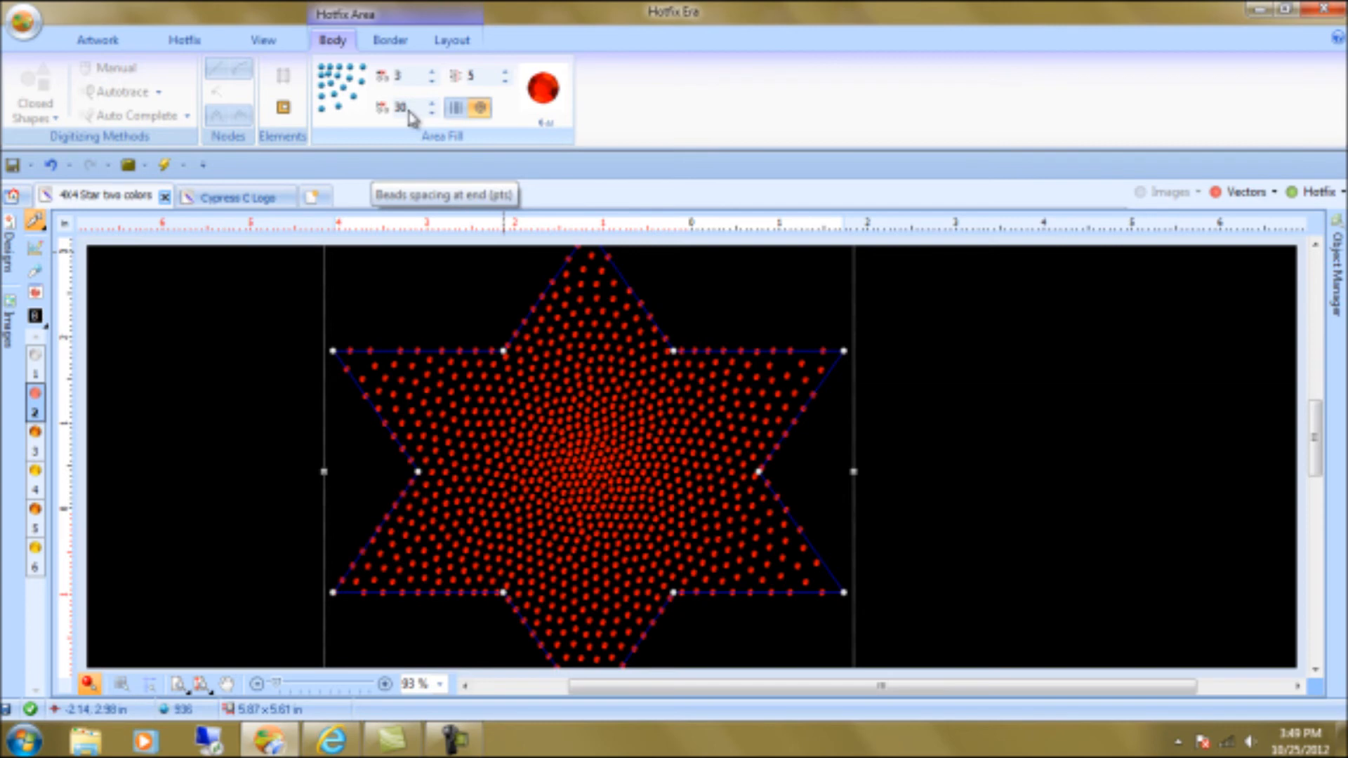
double_click(409, 110)
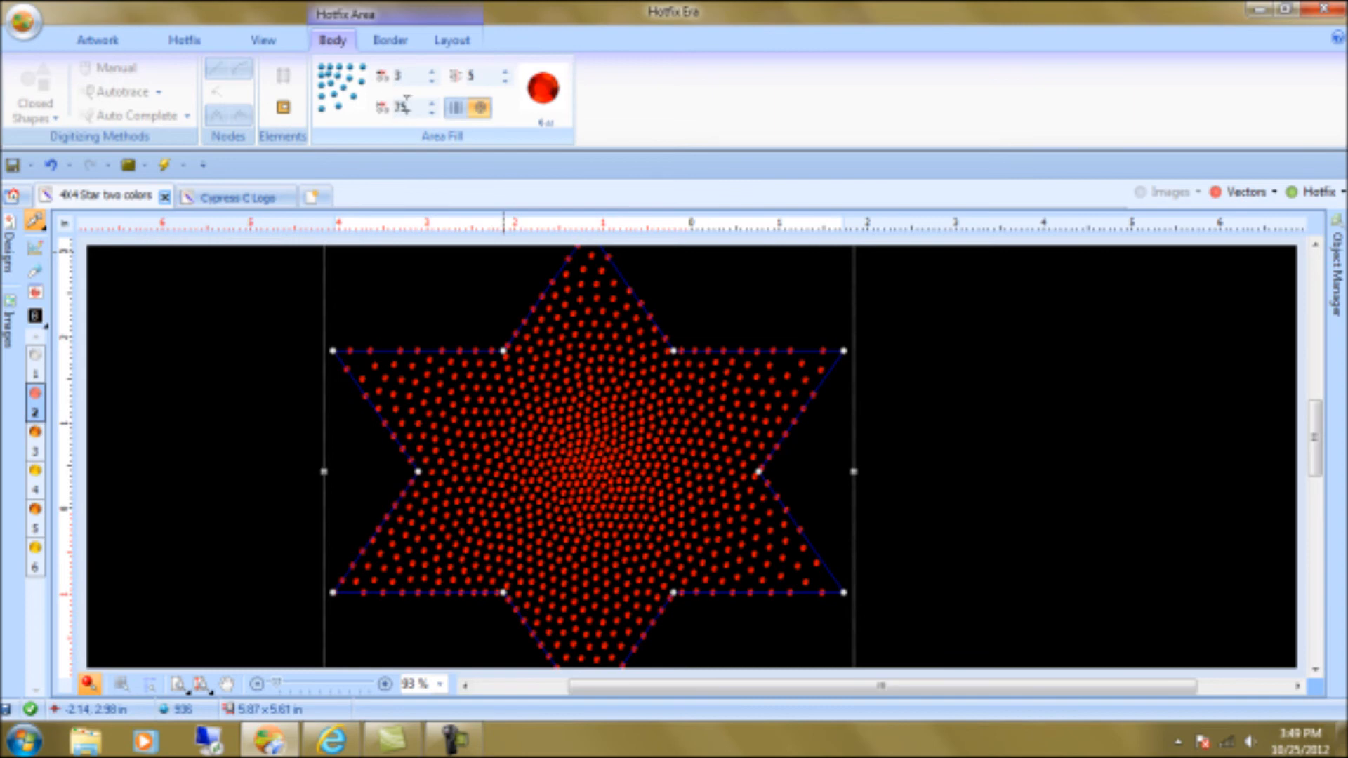
key("Return")
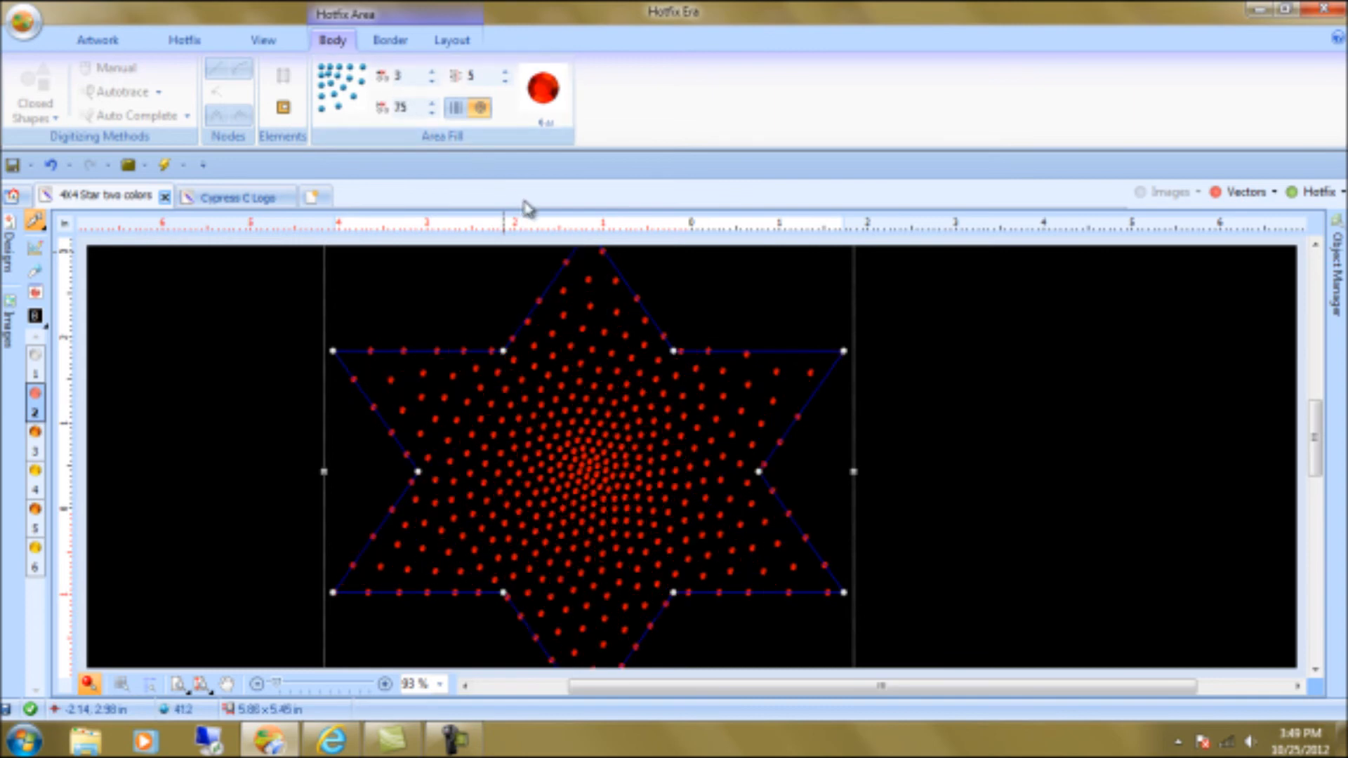
Try a cursor position of 15 pts for the star's variable density fill, and return it to 5
double_click(474, 75)
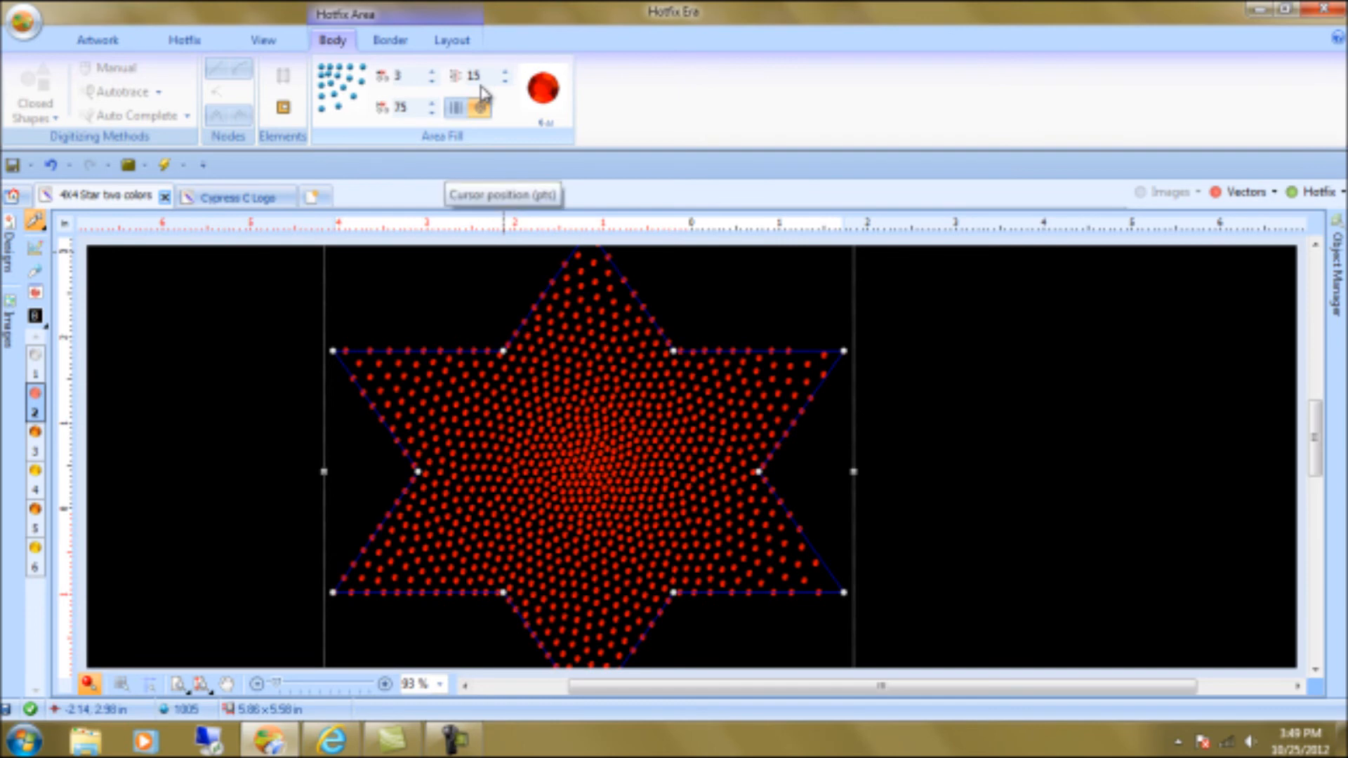
double_click(476, 76)
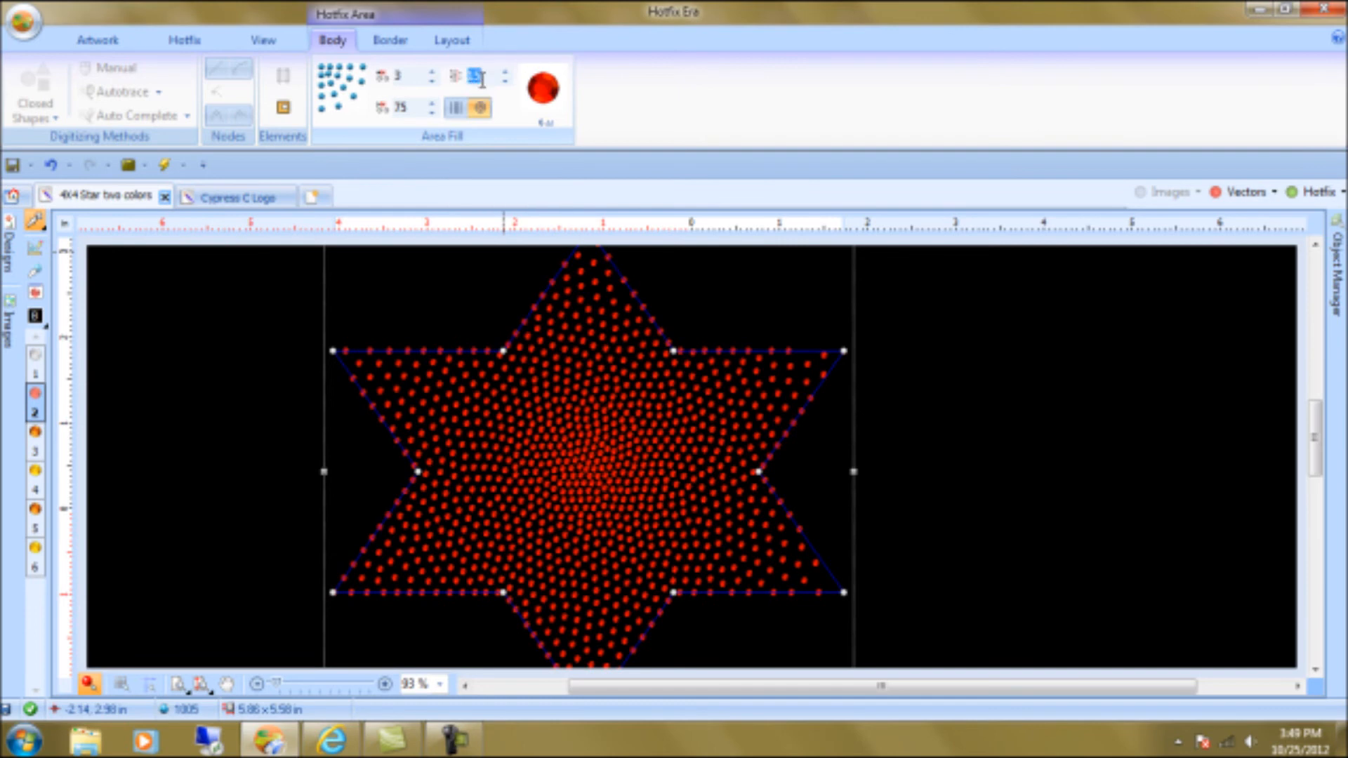
key("Return")
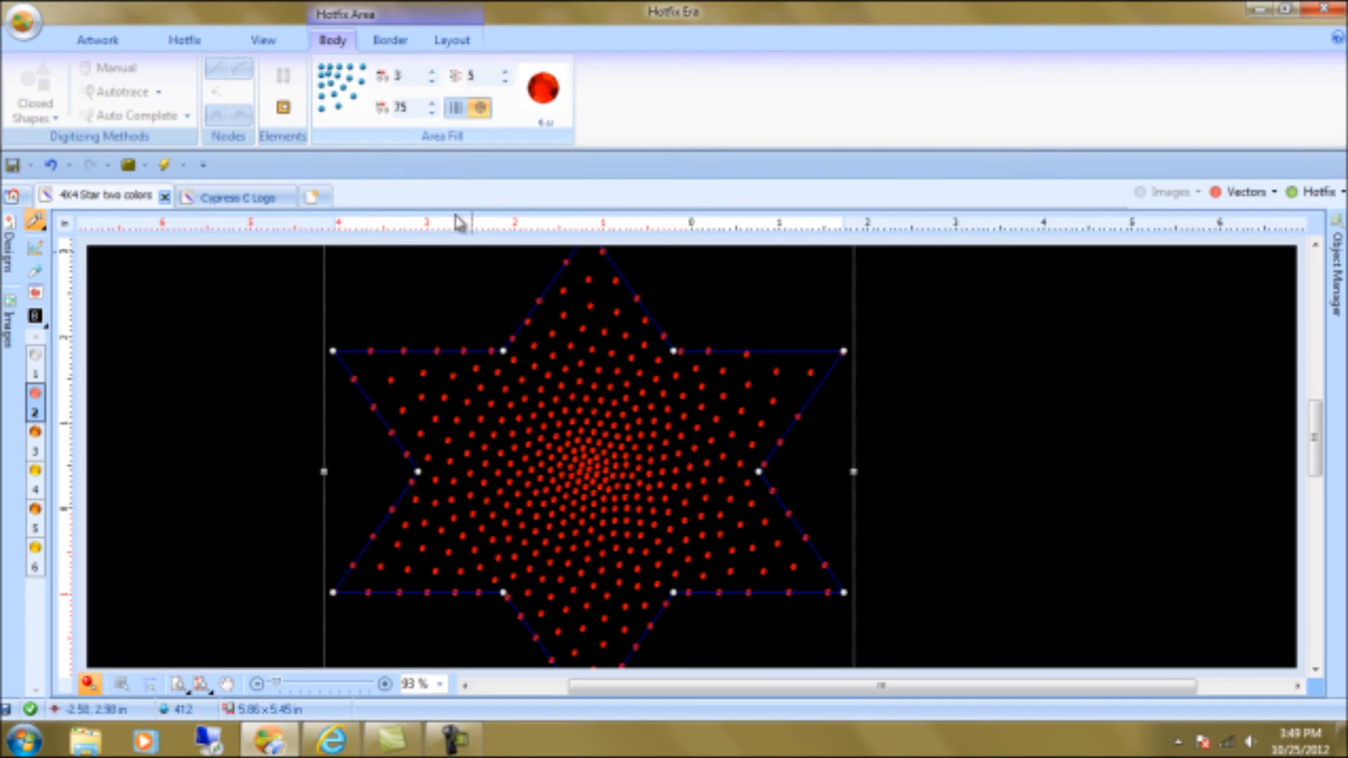
Try a wider bead spacing at the start of the star's fill, and return it to 3 pts
double_click(399, 76)
type("25")
key("Return")
double_click(406, 77)
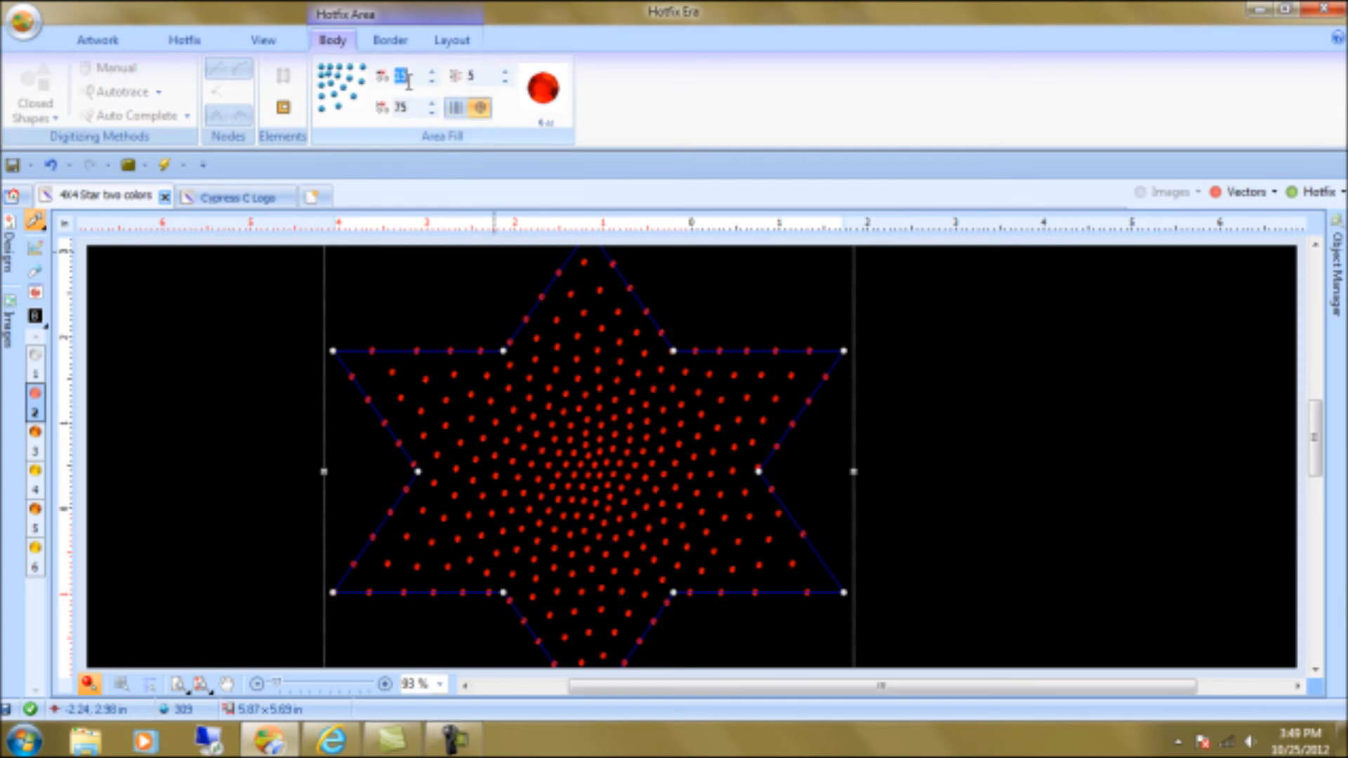
type("3")
key("Return")
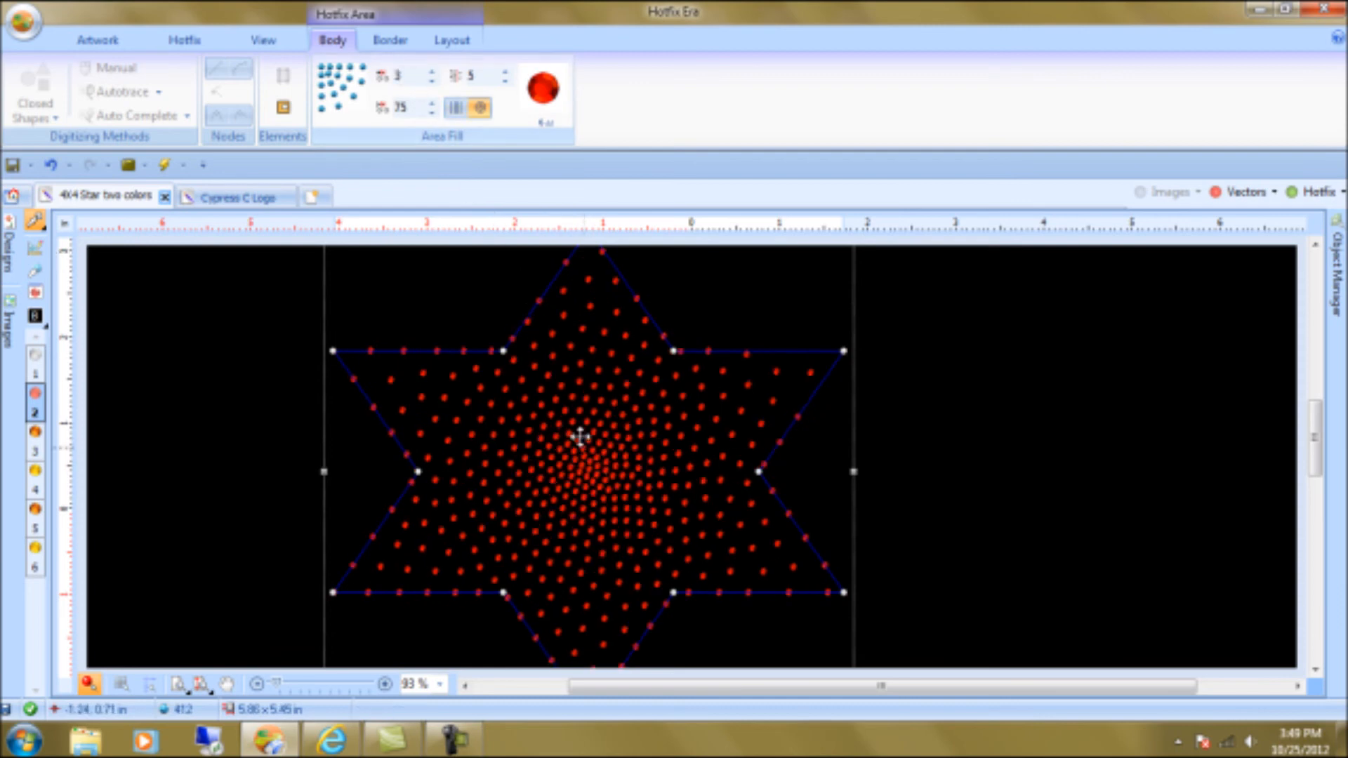
Set the star fill's end bead spacing to 35 pts and deselect the star
double_click(403, 107)
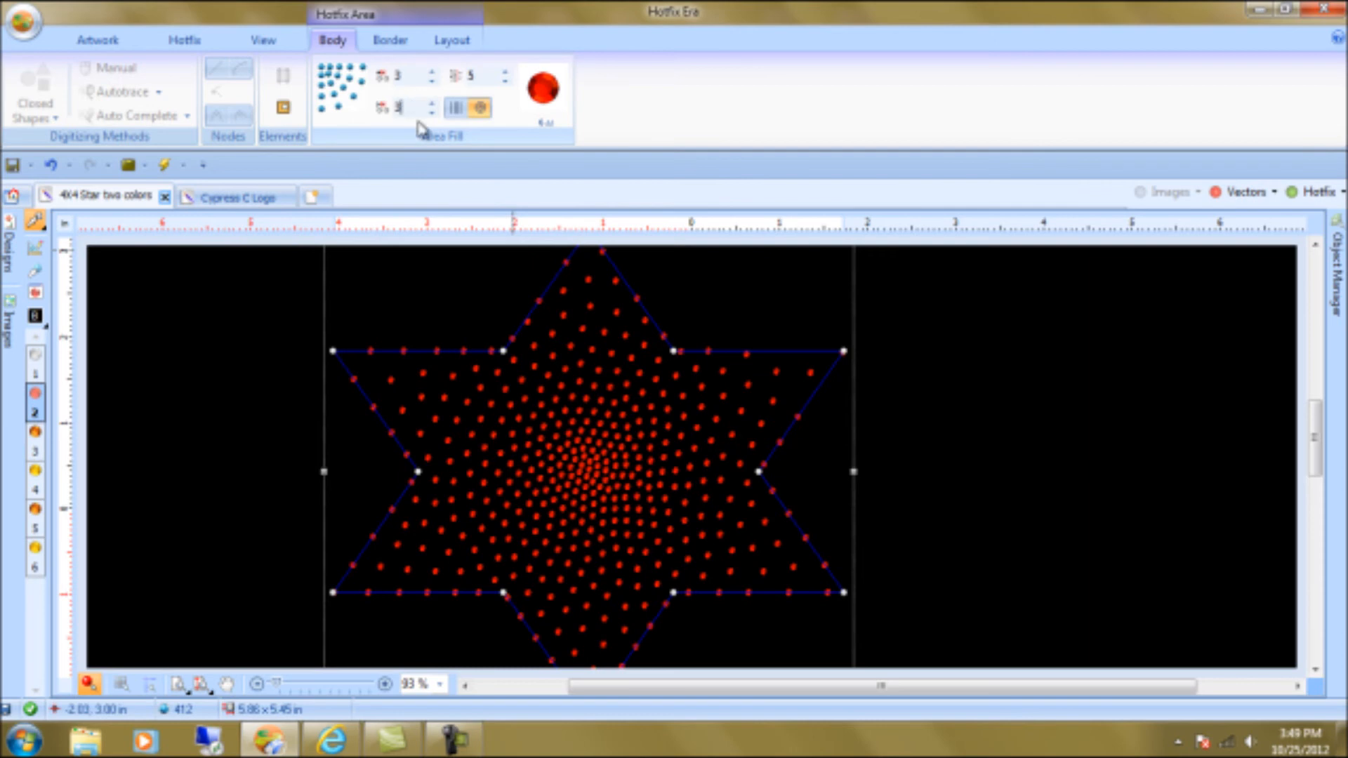
type("35")
key("Return")
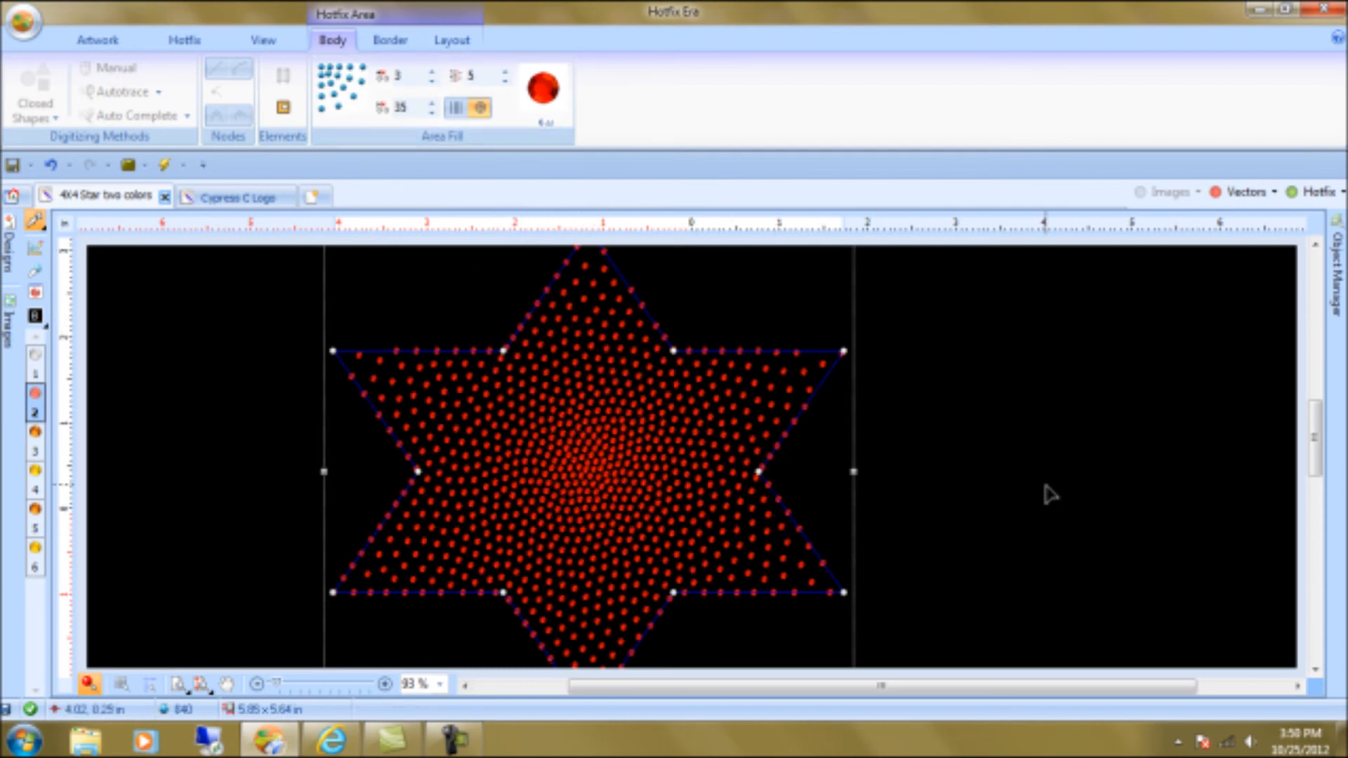
left_click(1050, 495)
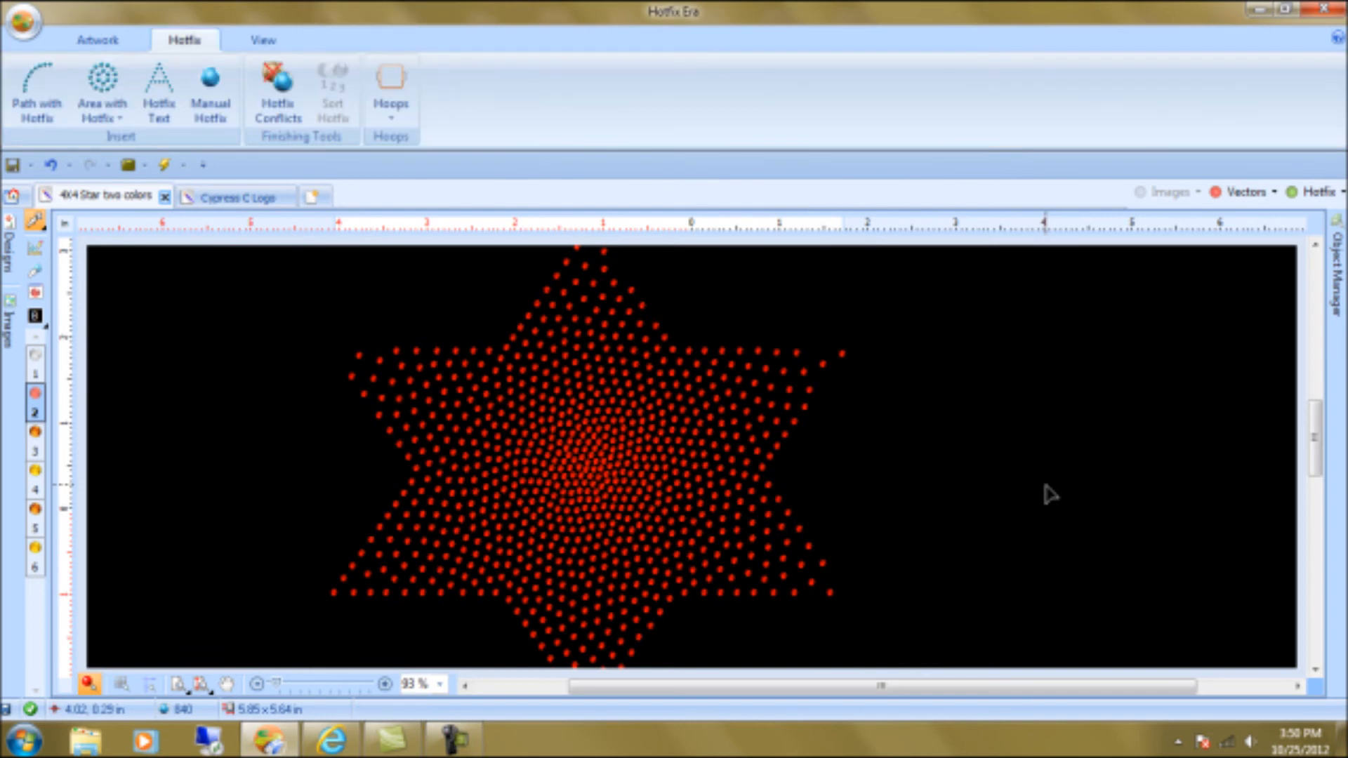
Set the star fill's start bead spacing to 15 pts and switch its density variation from circular to linear
left_click(662, 457)
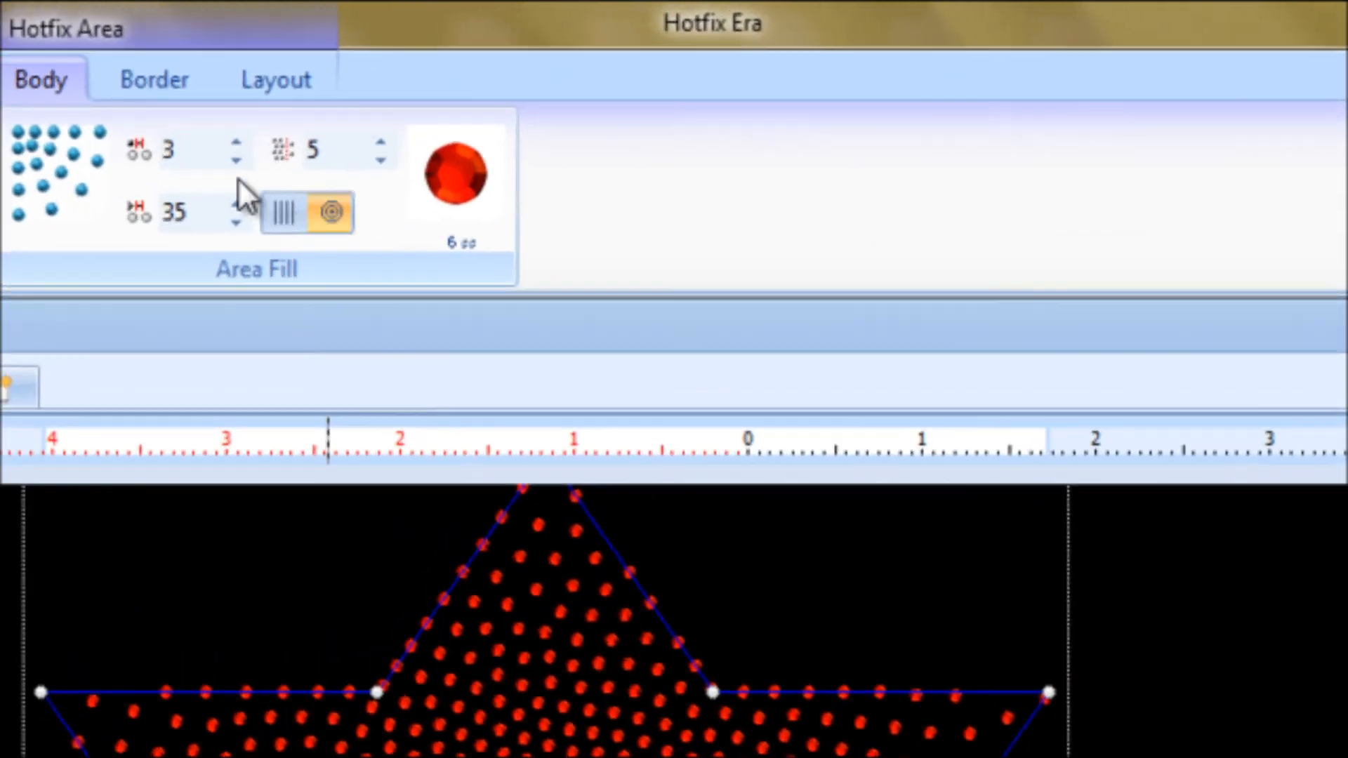
double_click(399, 78)
type("15")
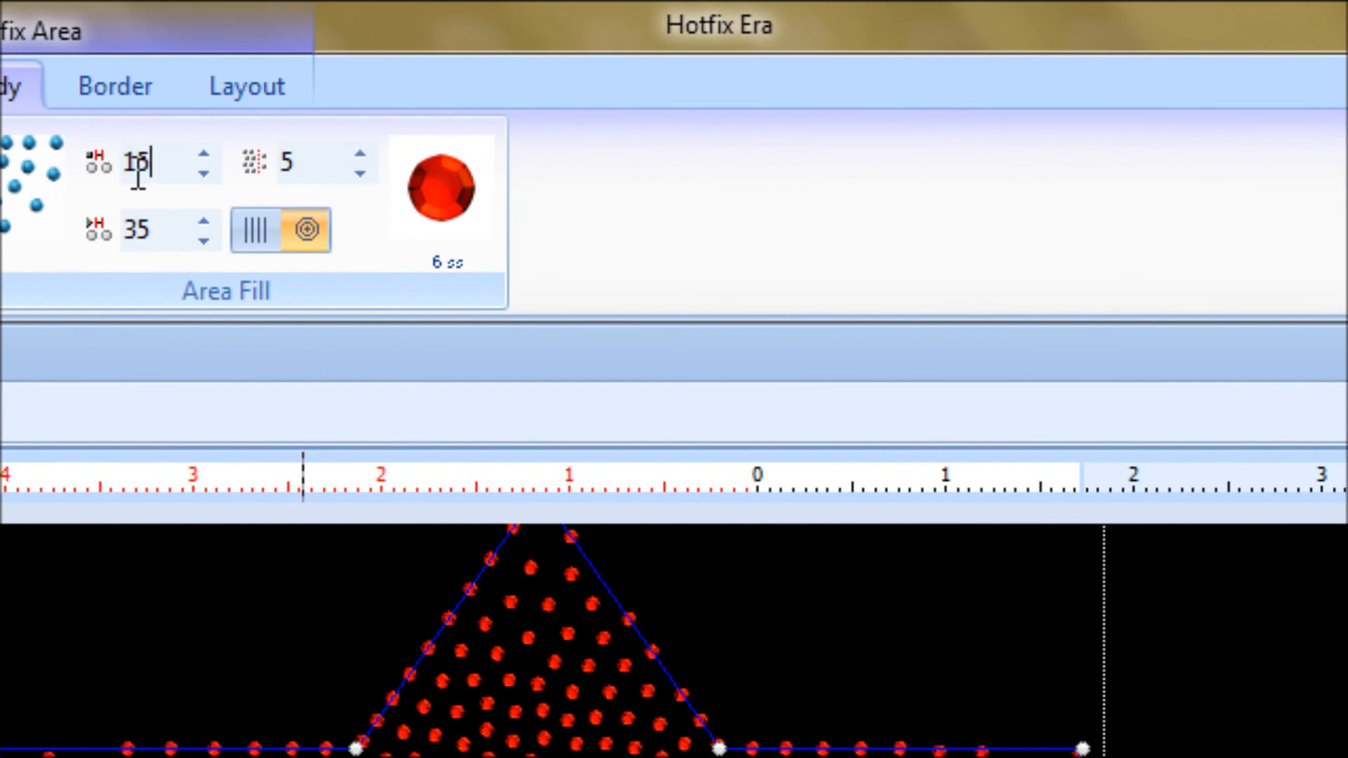
key("Return")
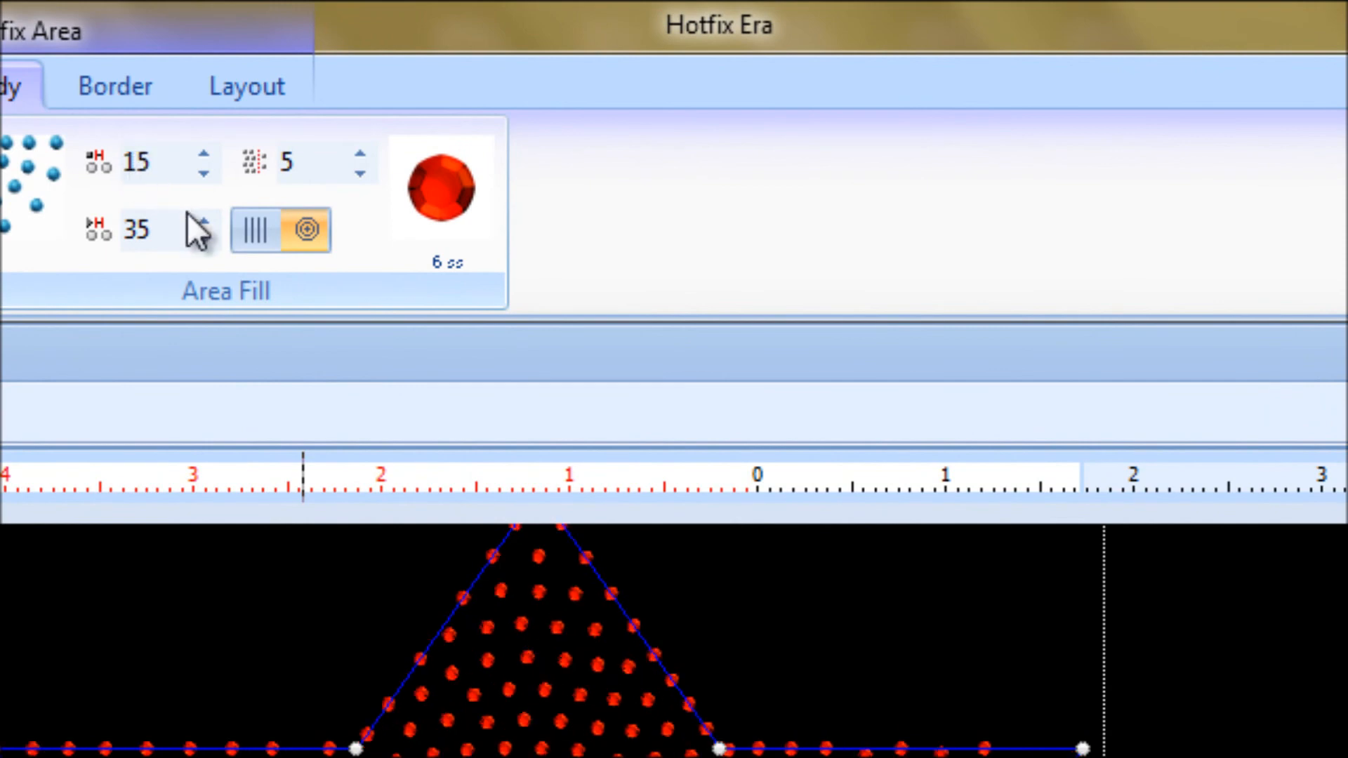
left_click(259, 235)
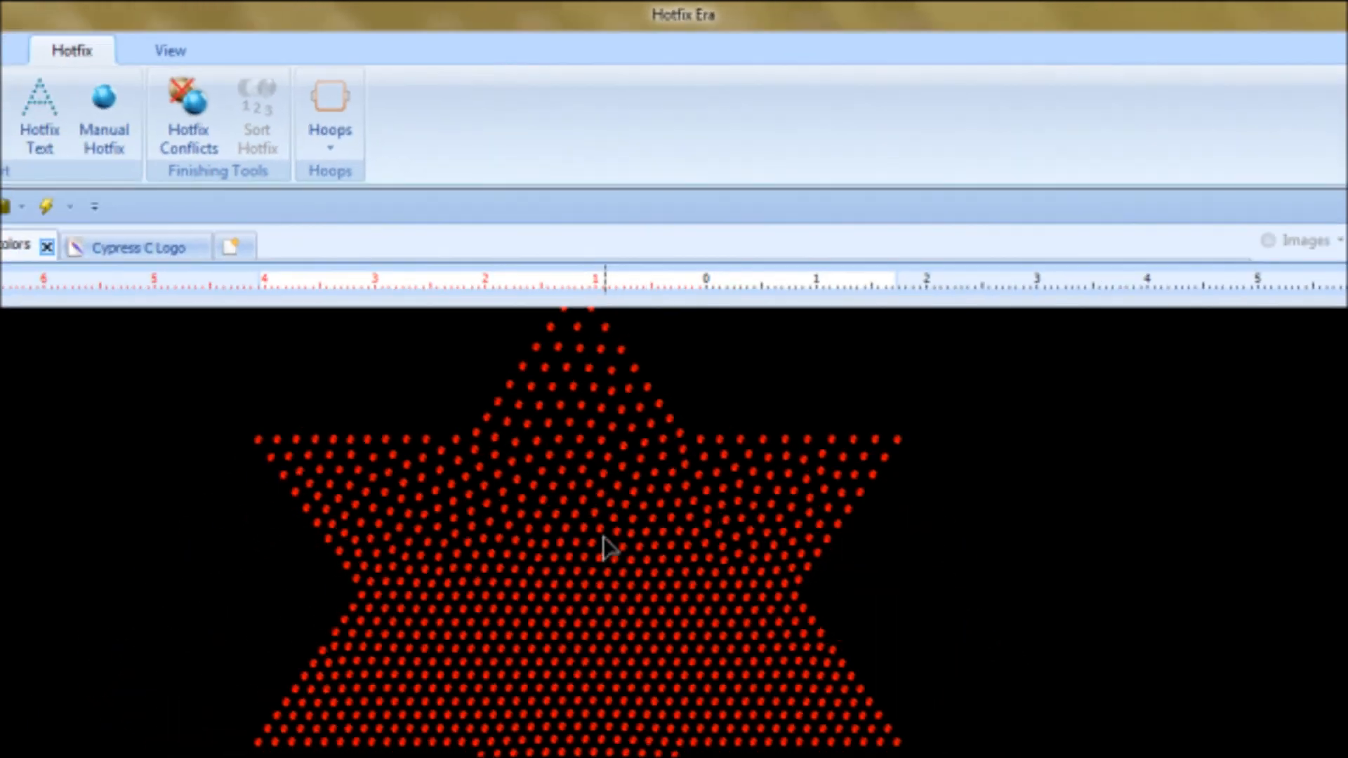
Set the linear density fill's end bead spacing to 20 pts and its start bead spacing to 3 pts
left_click(604, 536)
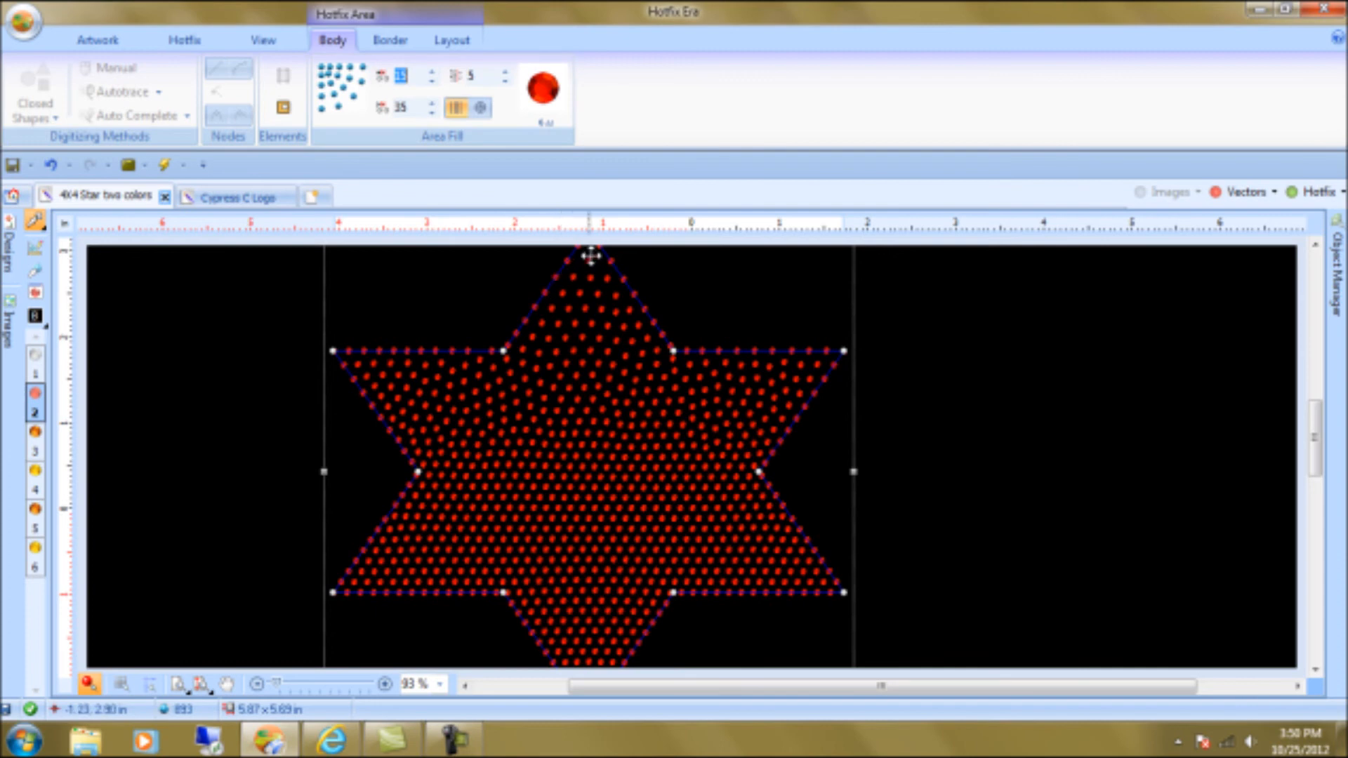
left_click(401, 108)
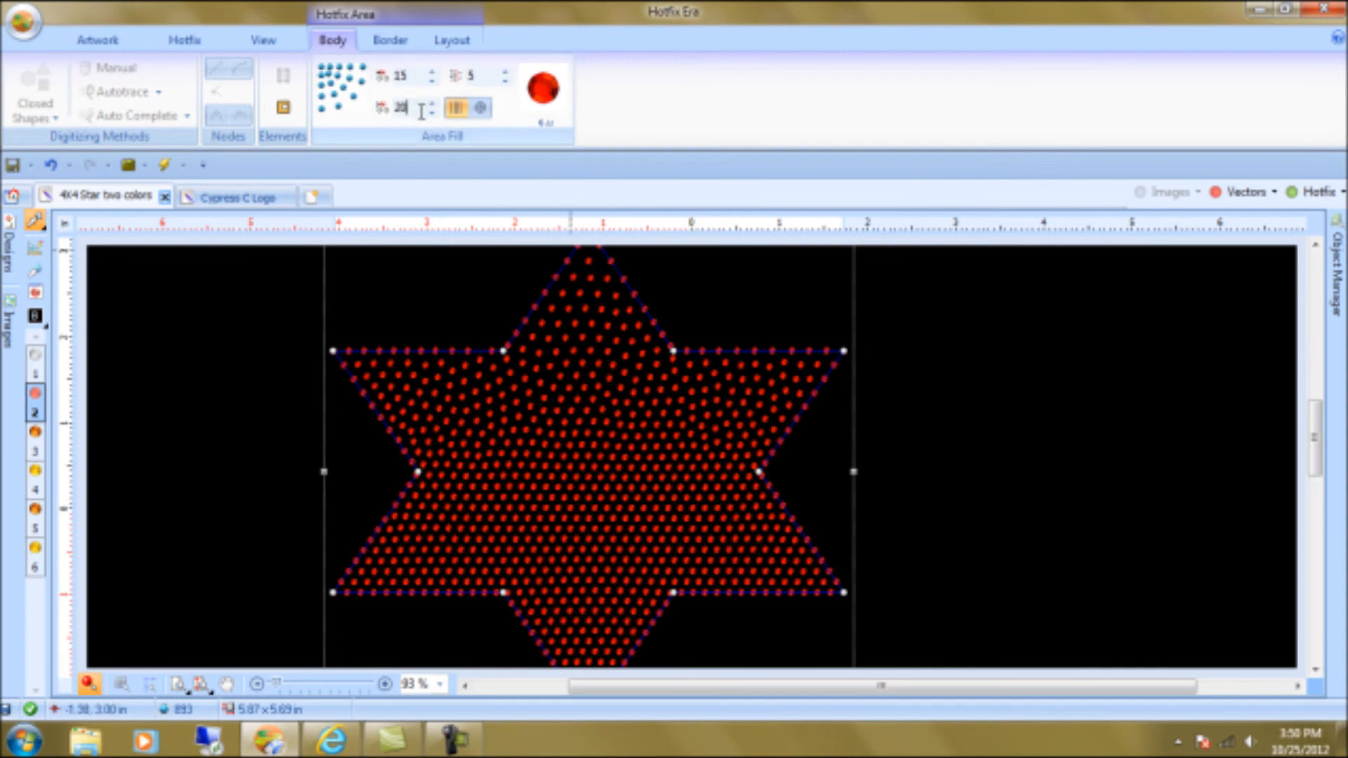
key("Return")
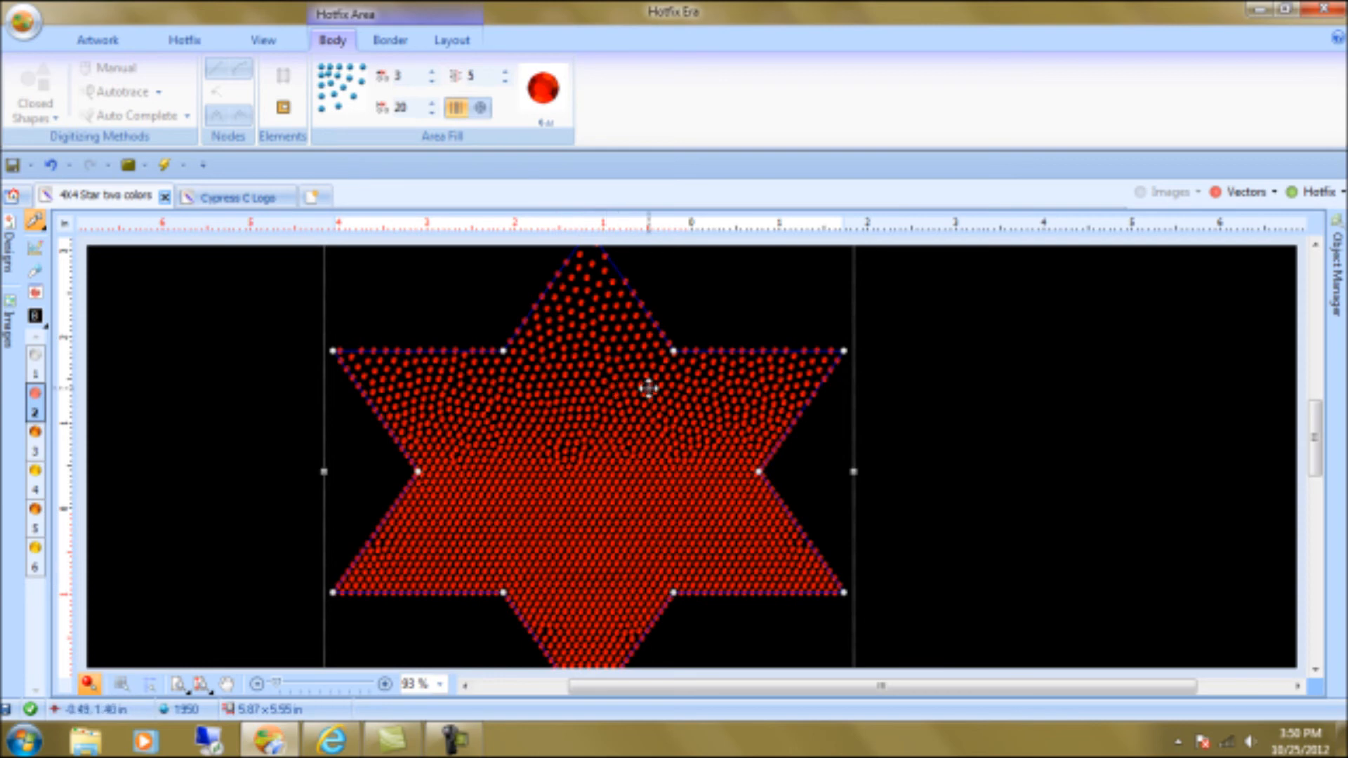
Change the star's body fill to Texture Hotfix, and check it deselected with the vector artwork toggled on and off
left_click(342, 102)
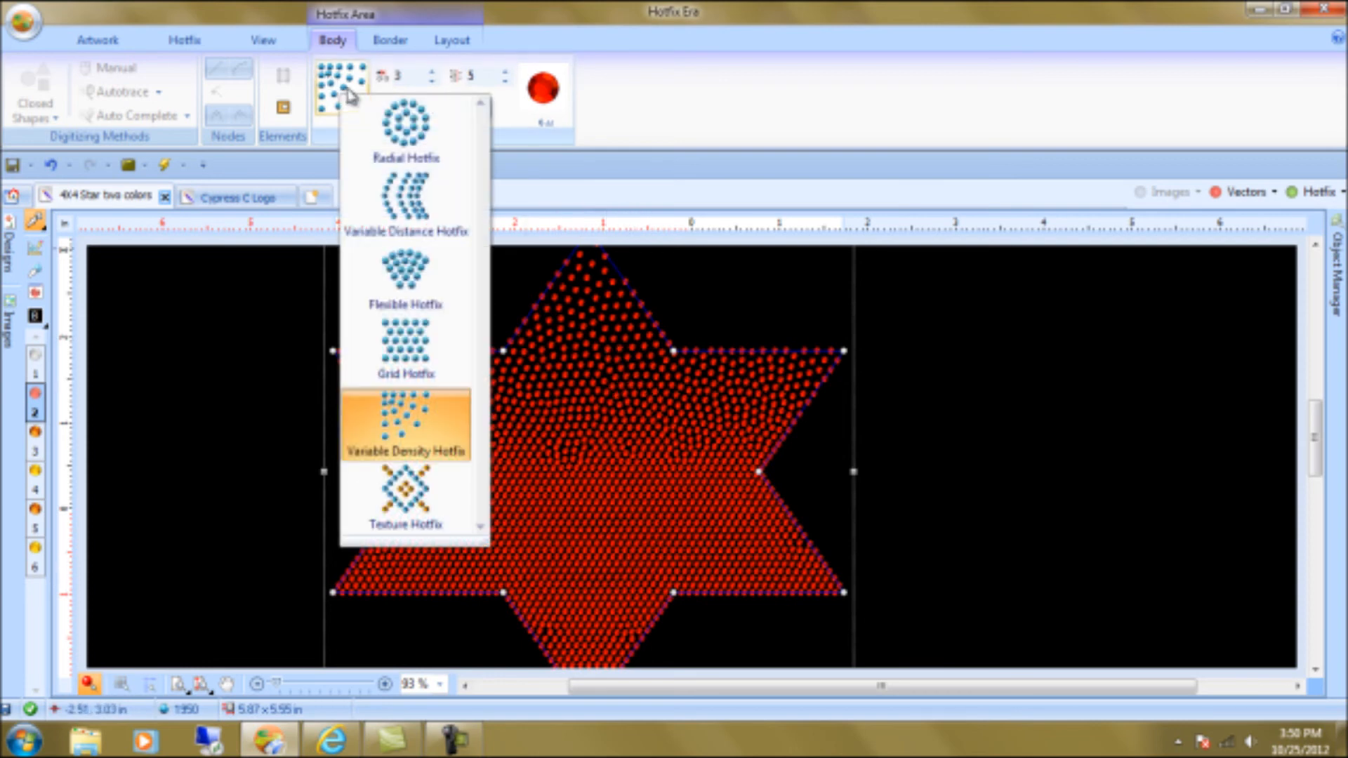
left_click(415, 511)
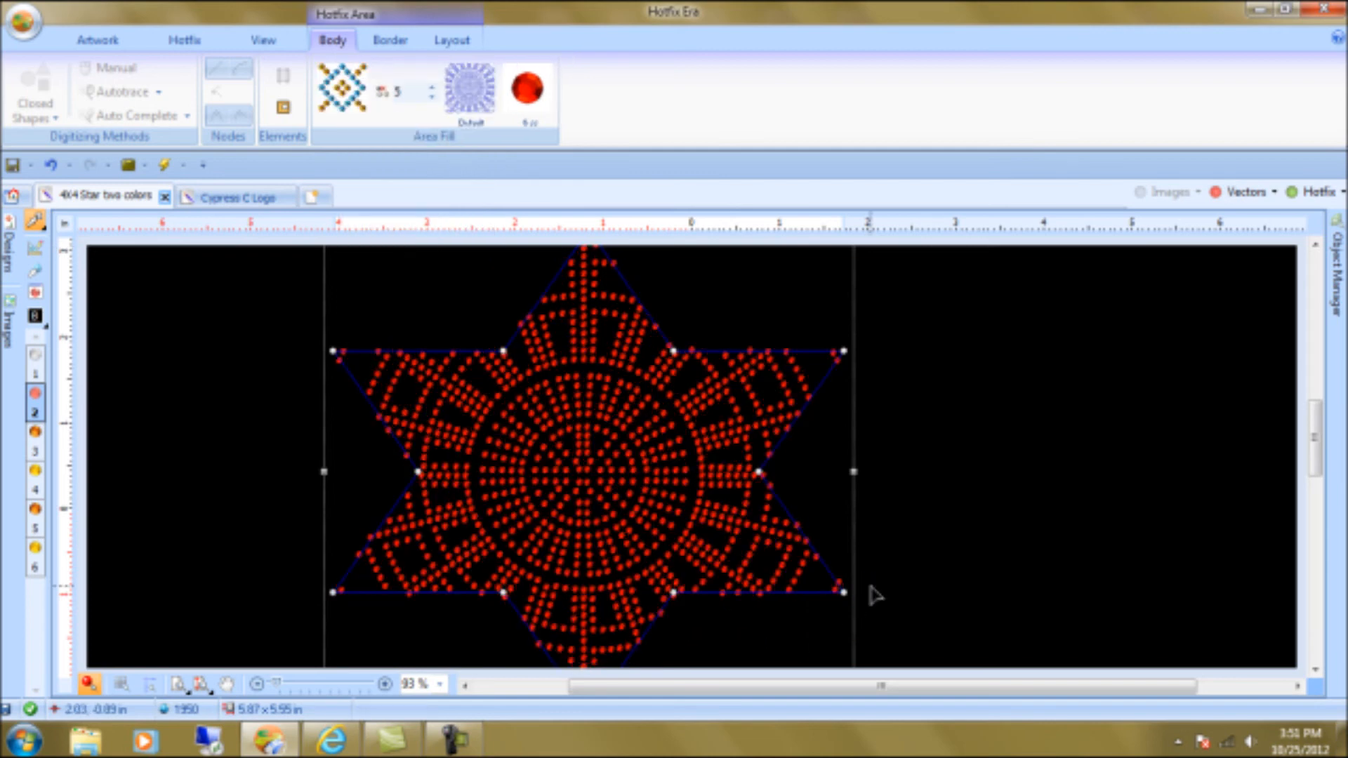
left_click(1098, 461)
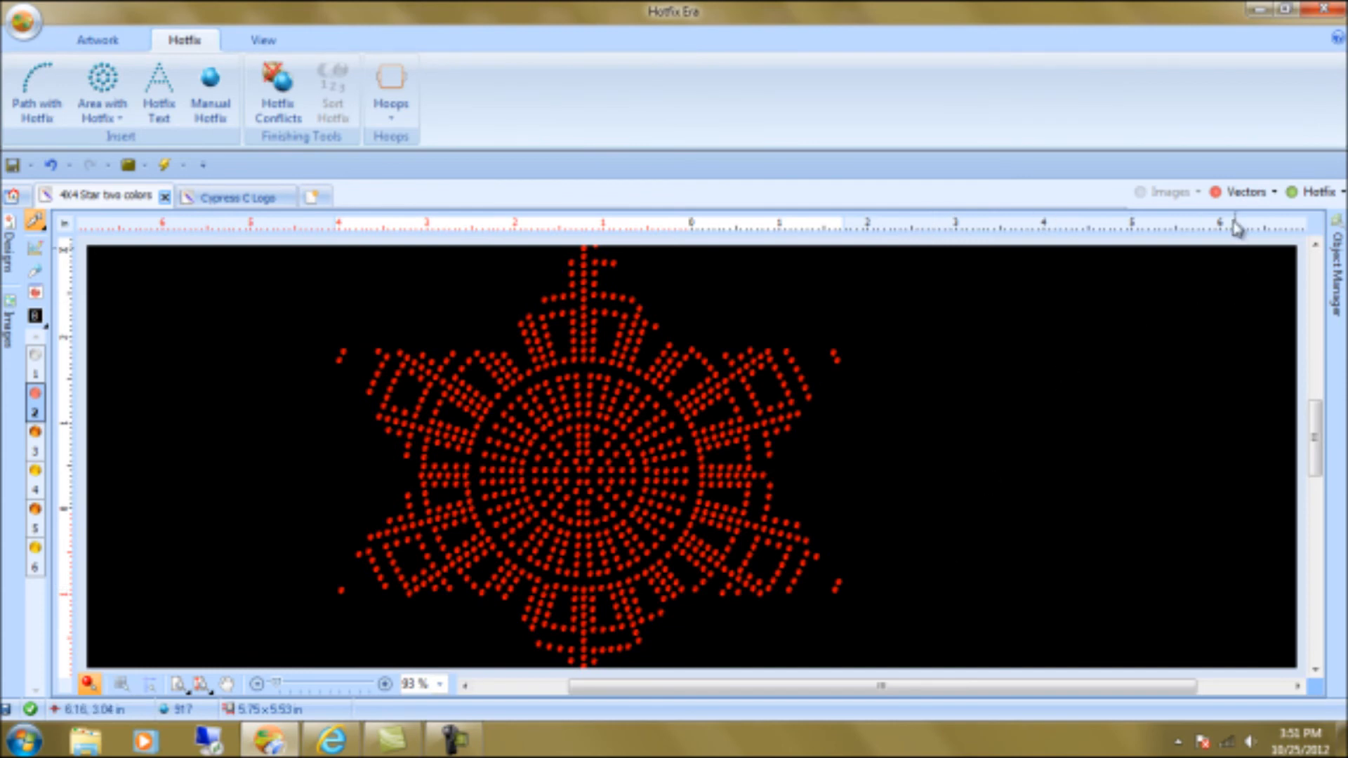
left_click(1234, 196)
left_click(1234, 197)
Apply the BTX-0001 texture to the star's body fill
left_click(643, 449)
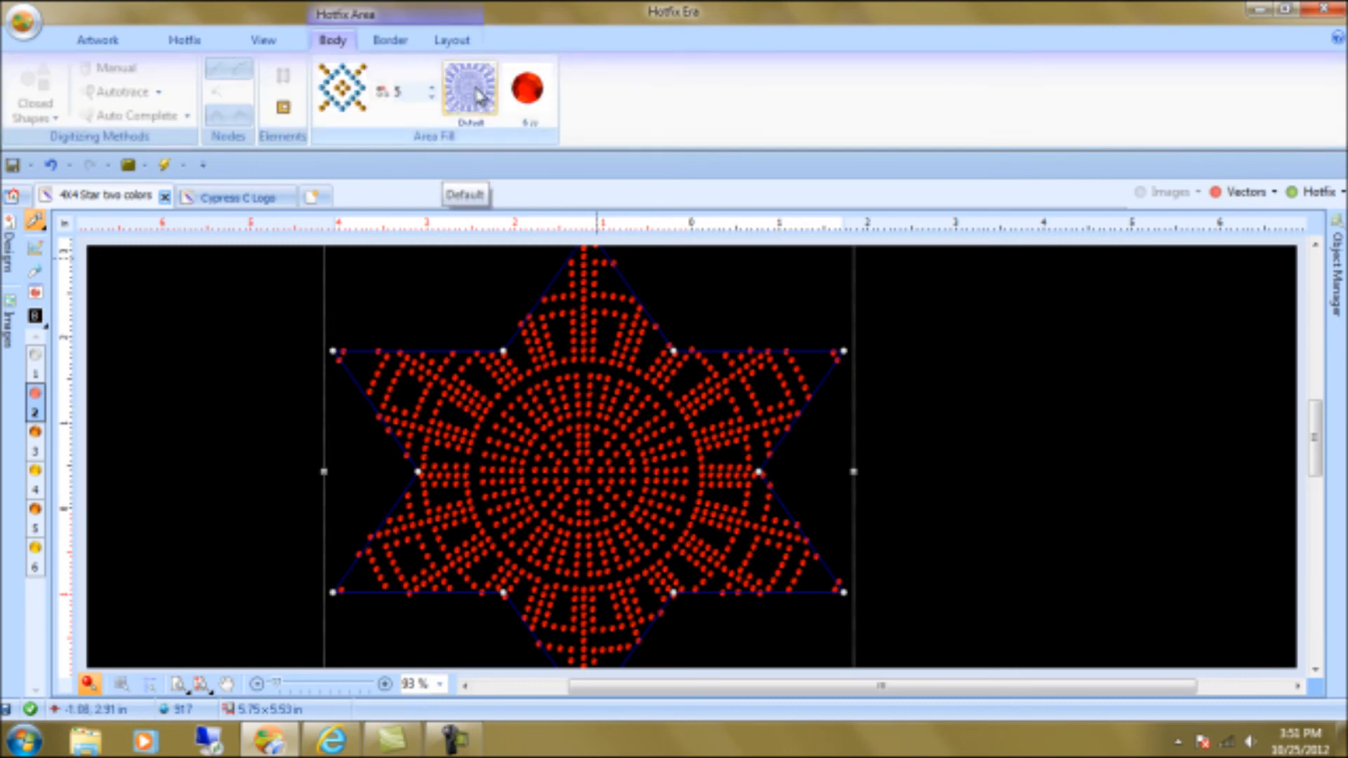
left_click(478, 95)
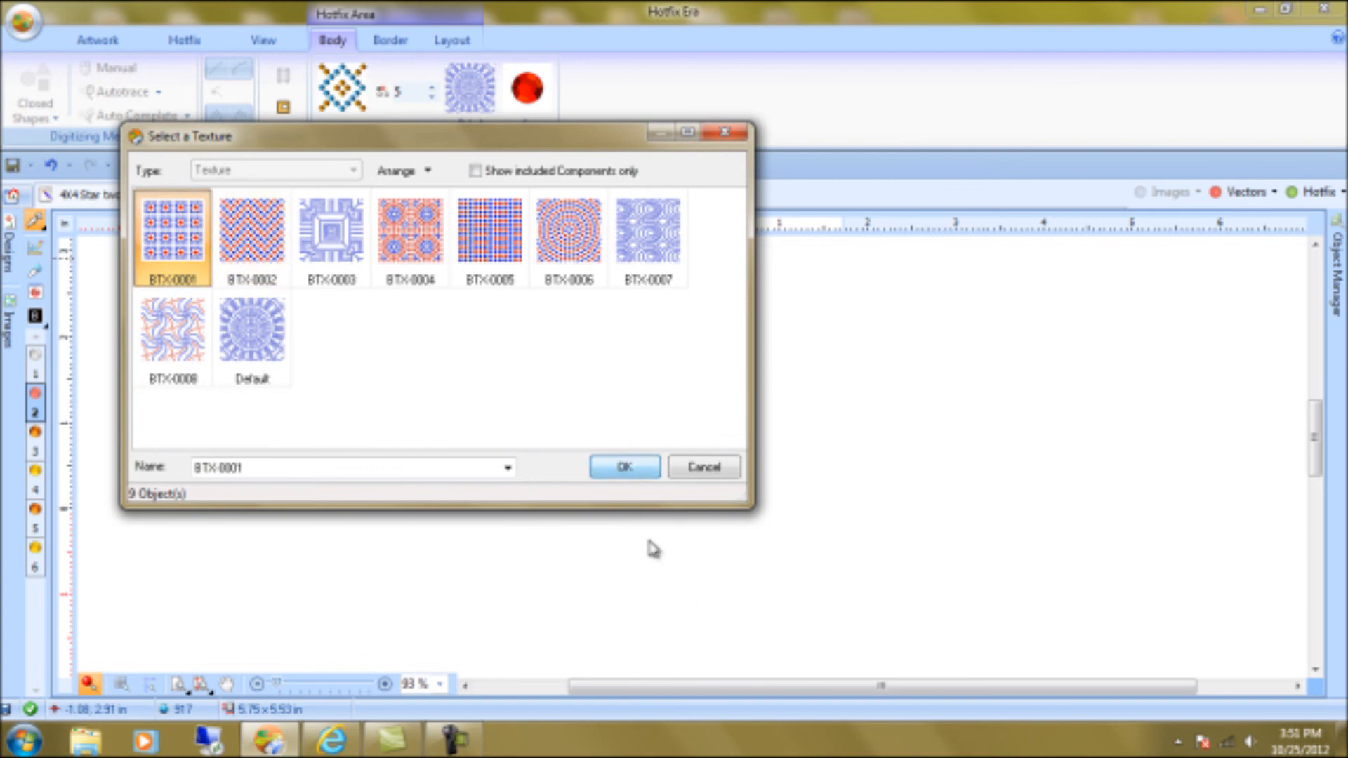
left_click(624, 469)
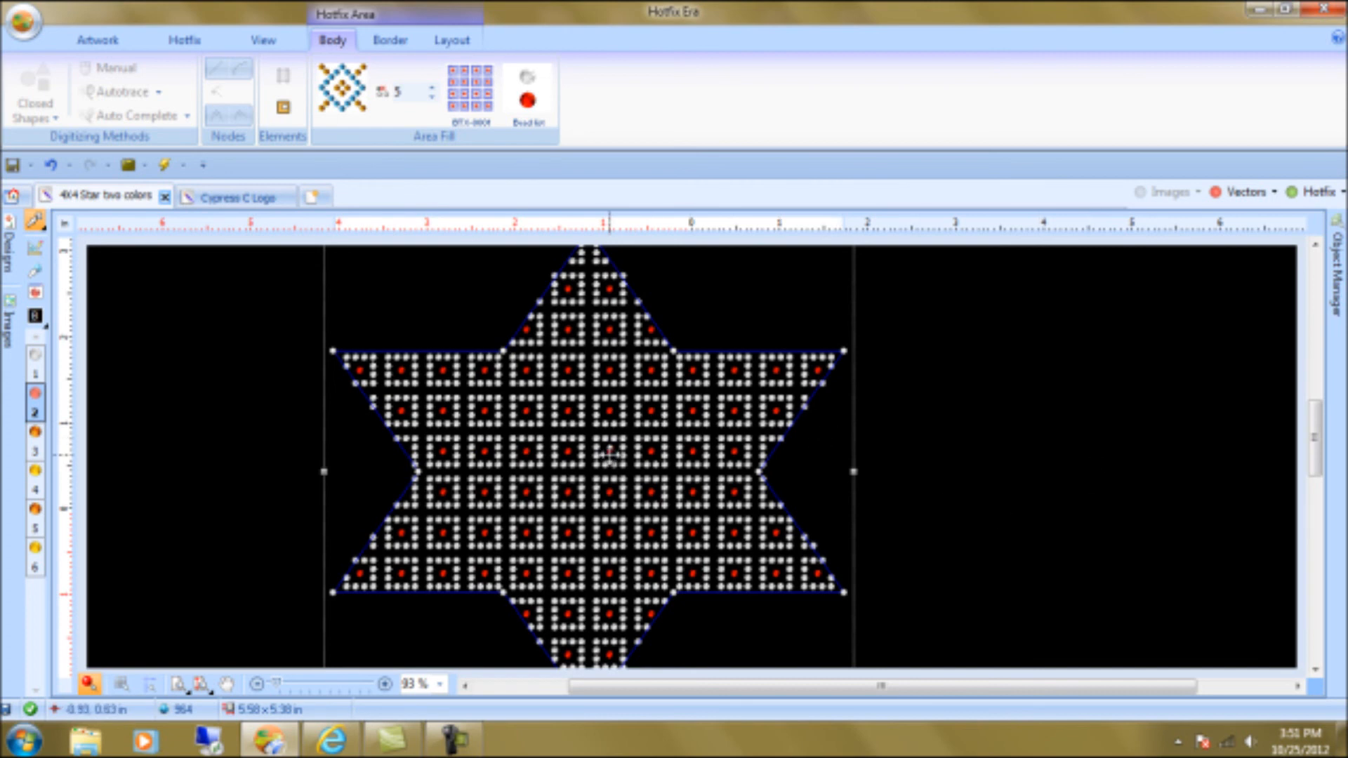
Swap the texture's rhinestone colours, assigning red 6 ss to Bead 1 and clear stones to Bead 2
left_click(532, 84)
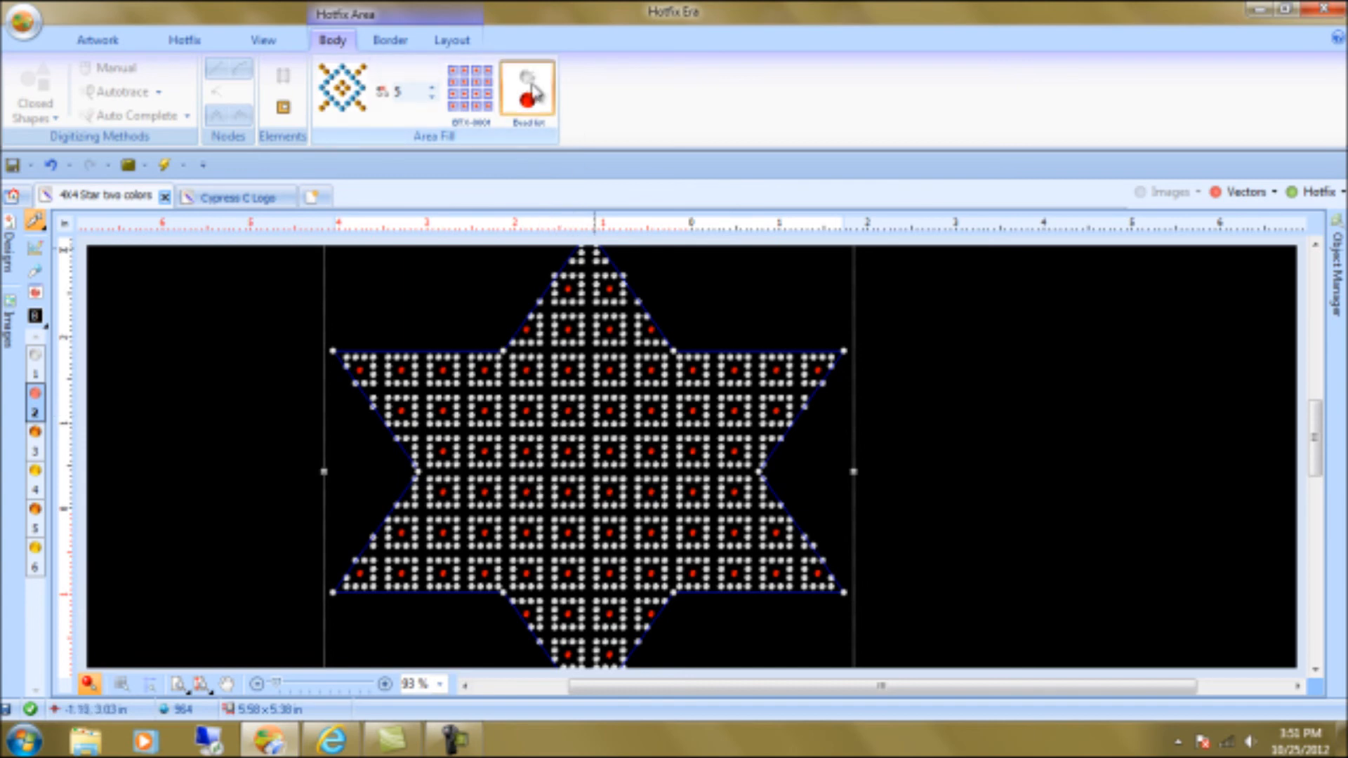
left_click(561, 104)
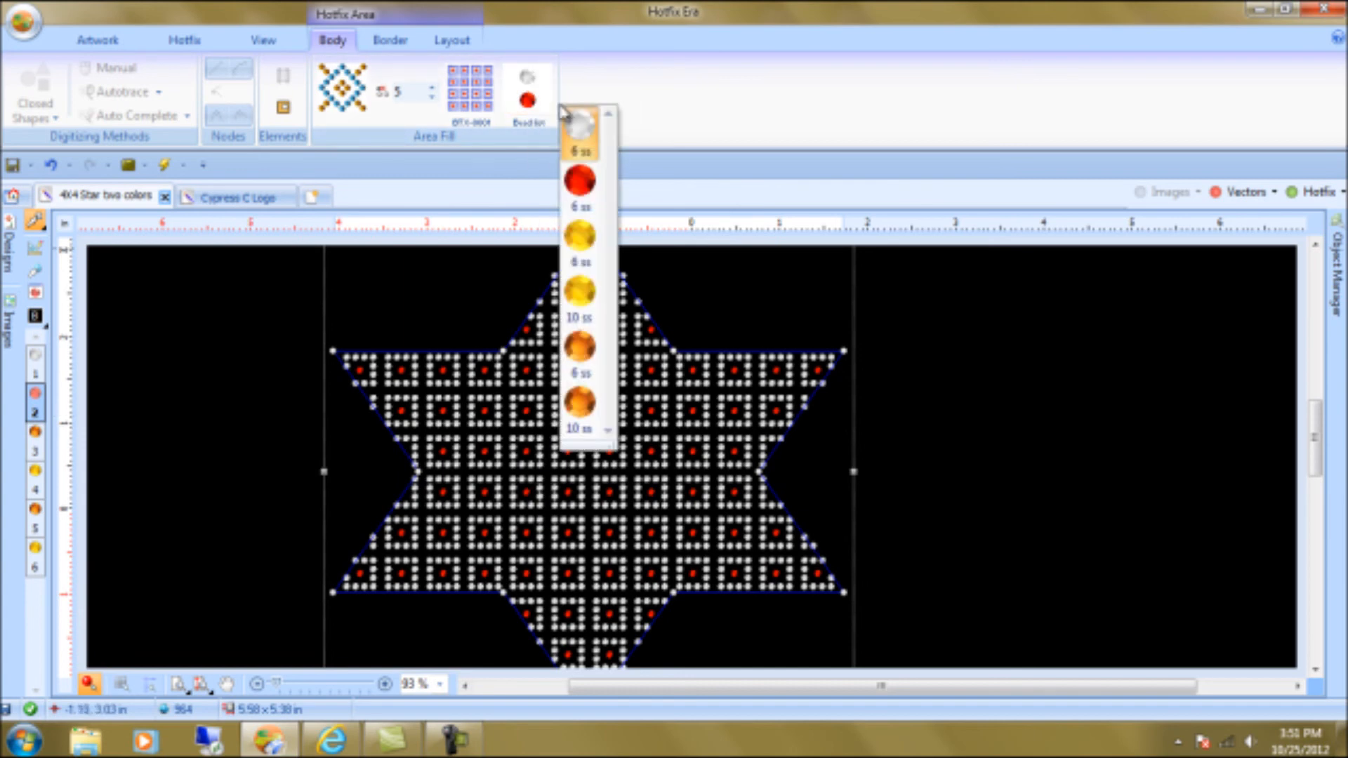
left_click(580, 186)
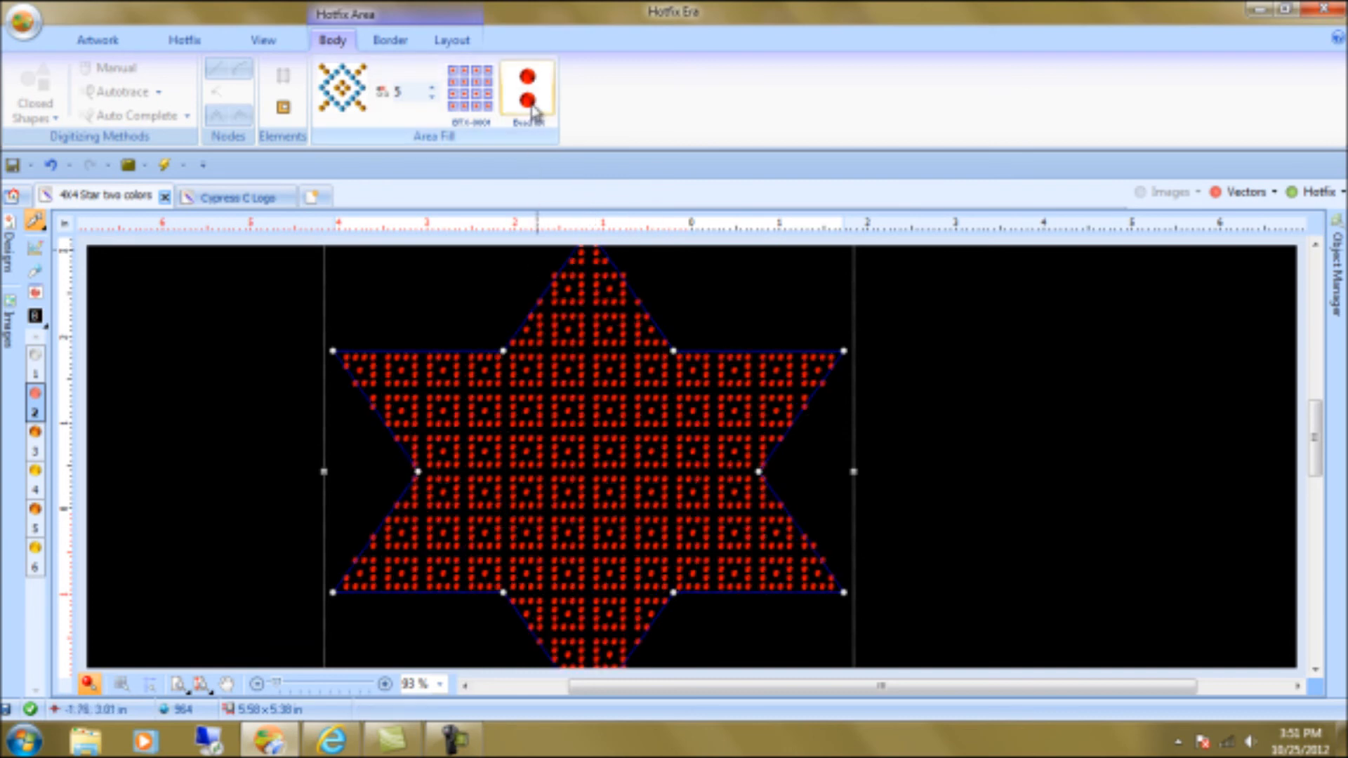
left_click(531, 105)
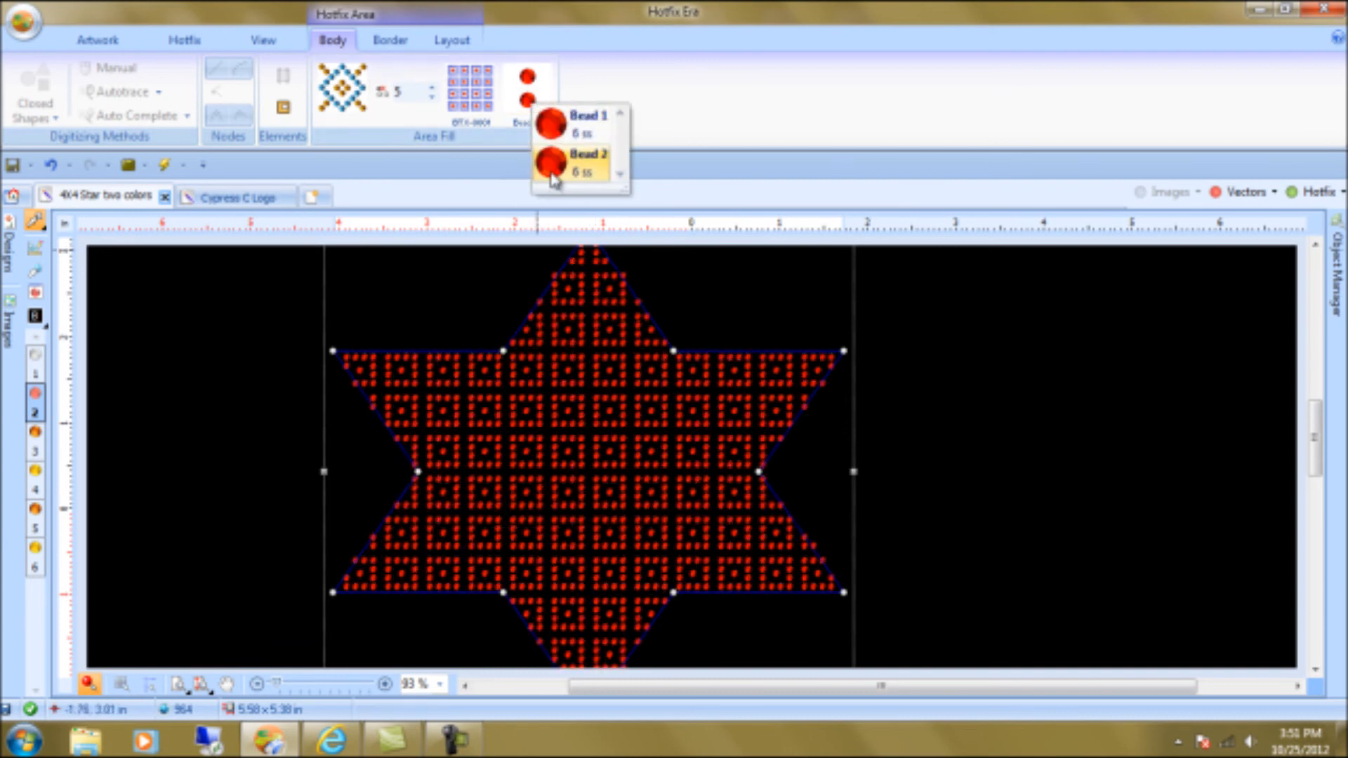
left_click(551, 179)
left_click(567, 188)
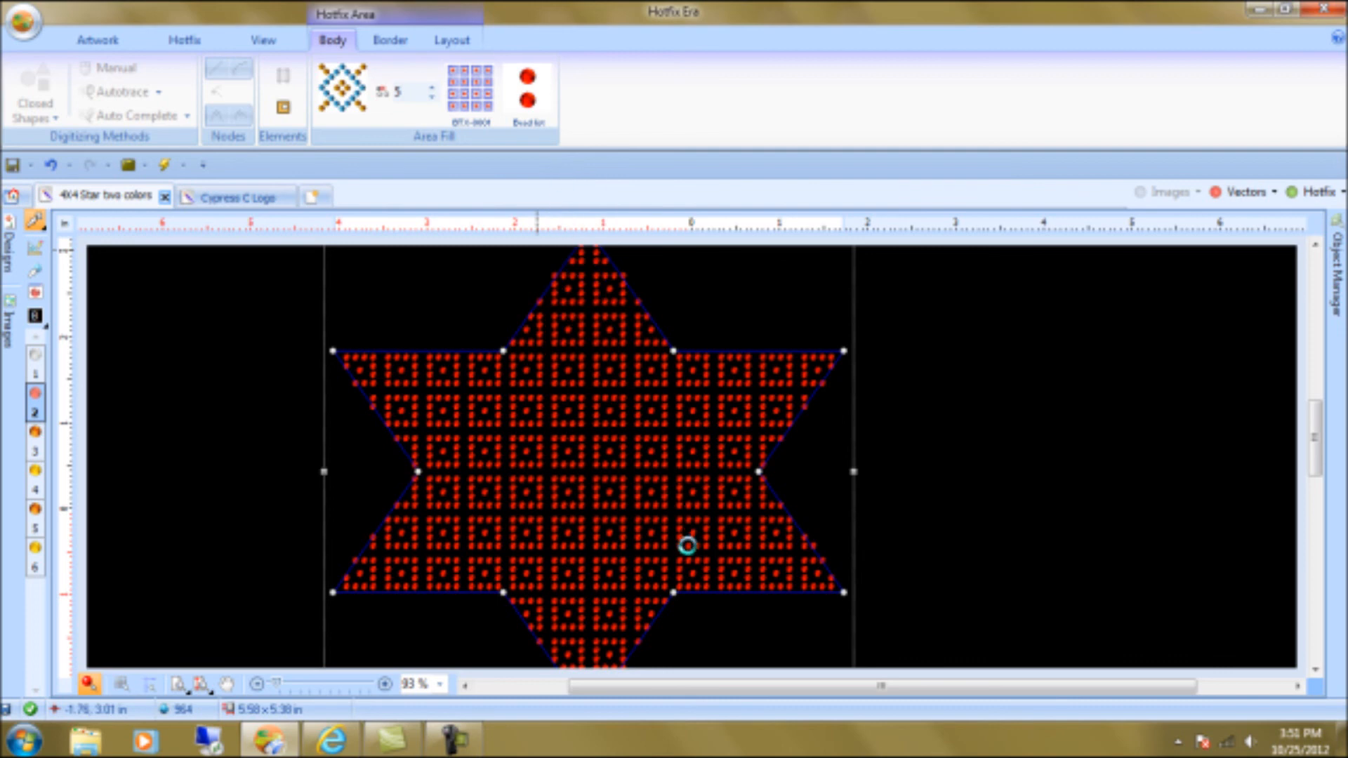
left_click(572, 404)
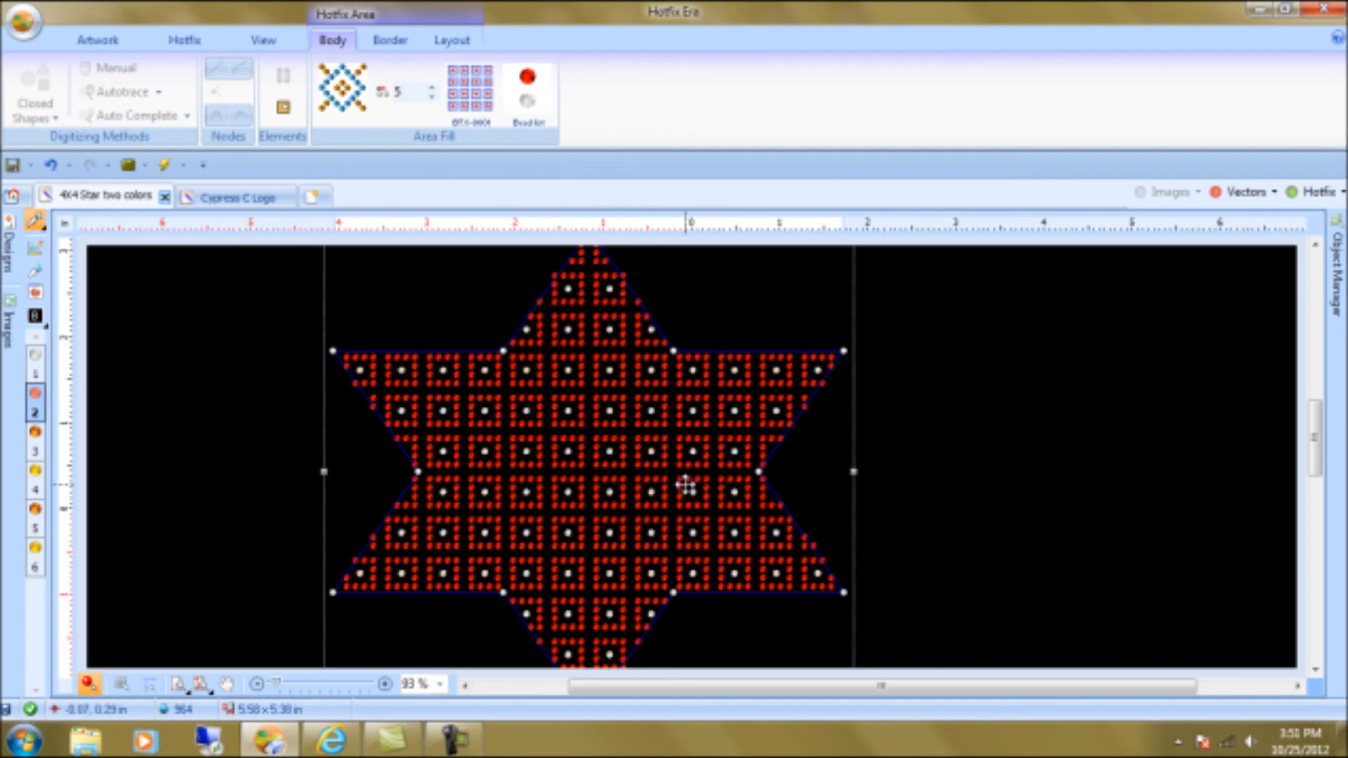
Add an outline border of clear 6 ss rhinestones around the textured star and deselect it
left_click(391, 41)
left_click(74, 185)
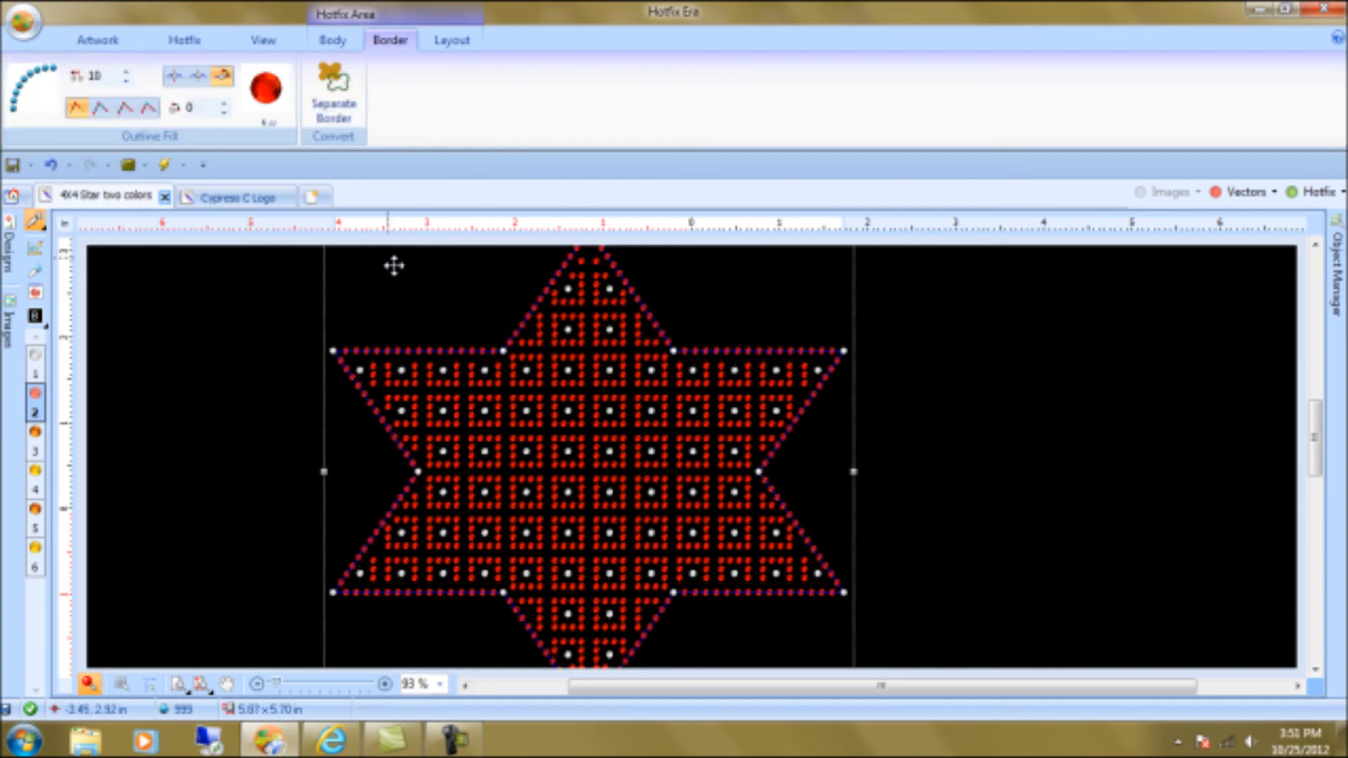
left_click(271, 86)
left_click(288, 169)
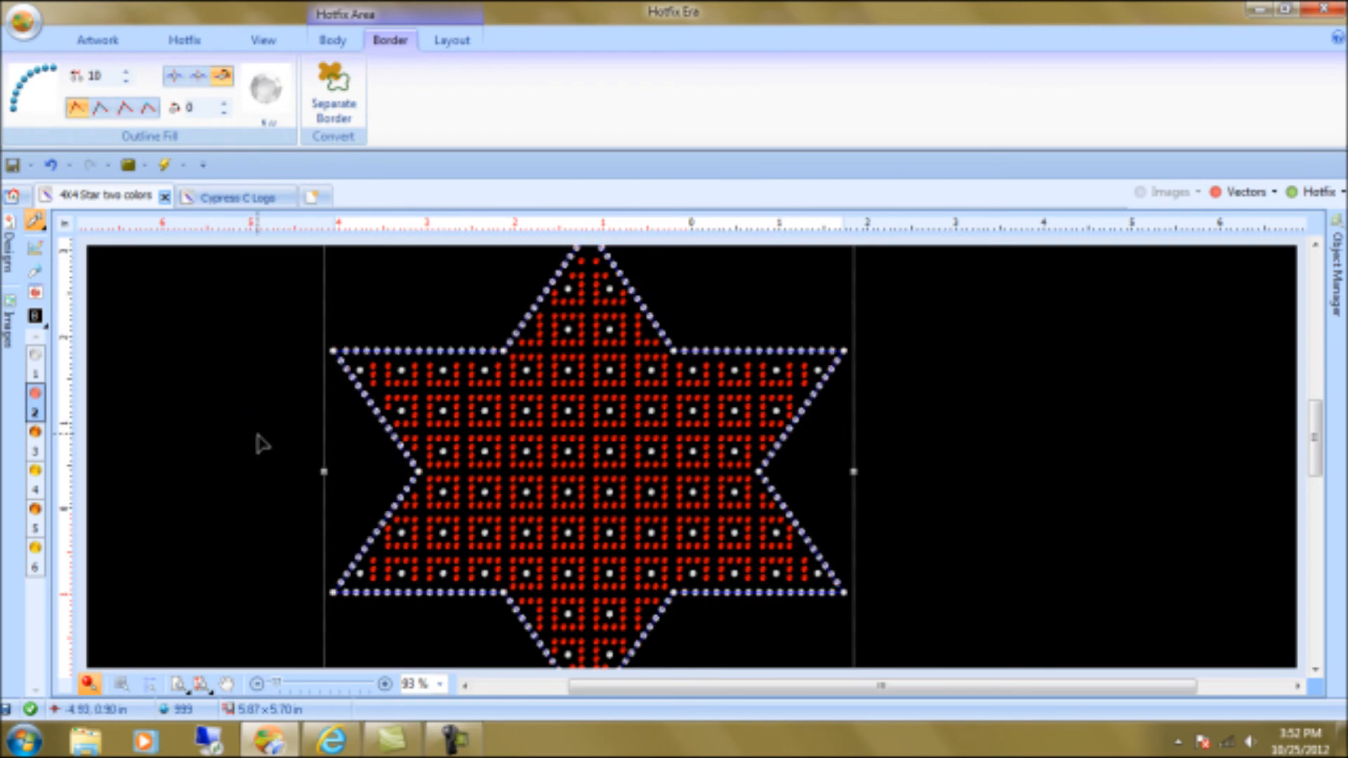
left_click(875, 440)
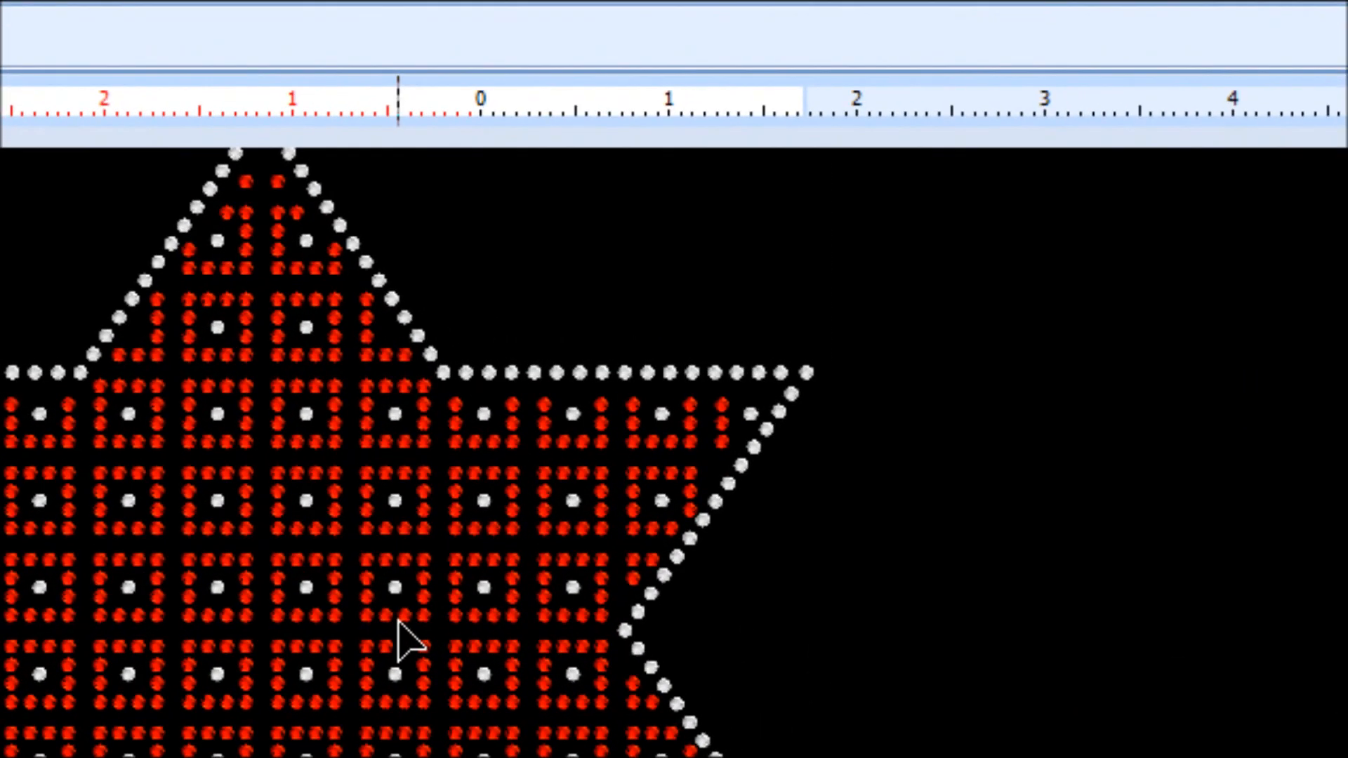
Select the bordered star and apply the BTX-0002 texture to its body fill
left_click(653, 467)
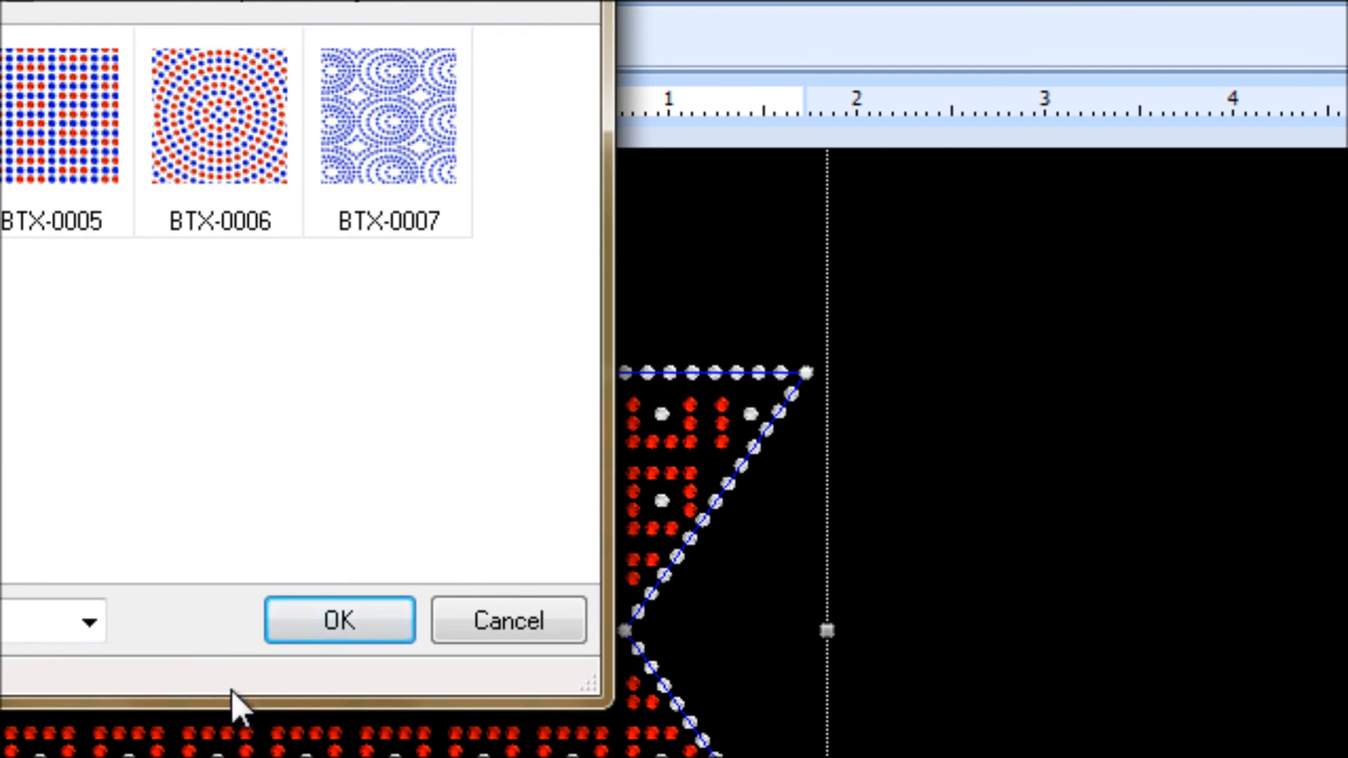
left_click(292, 636)
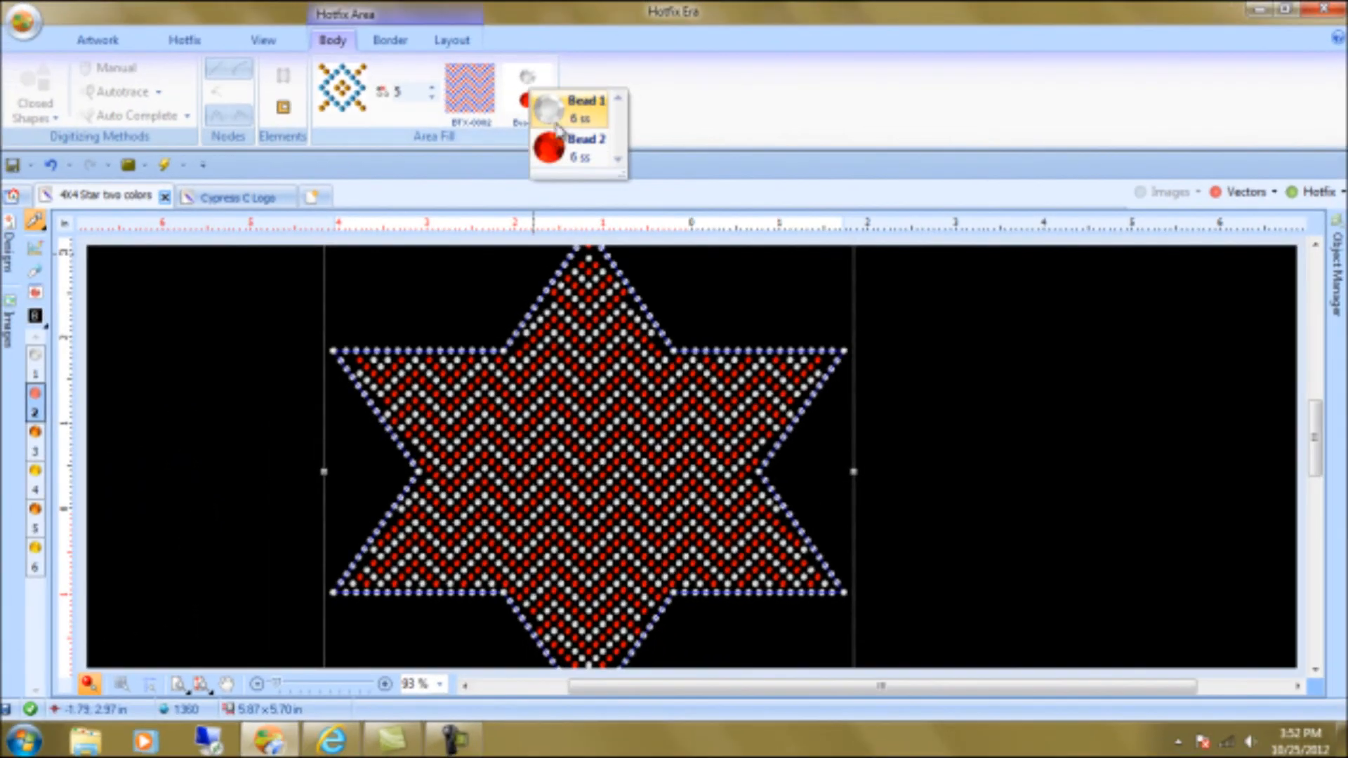
Set the chevron texture's Bead 1 to yellow 6 ss and Bead 2 to orange 10 ss, with spacing 12, and deselect the star
left_click(527, 100)
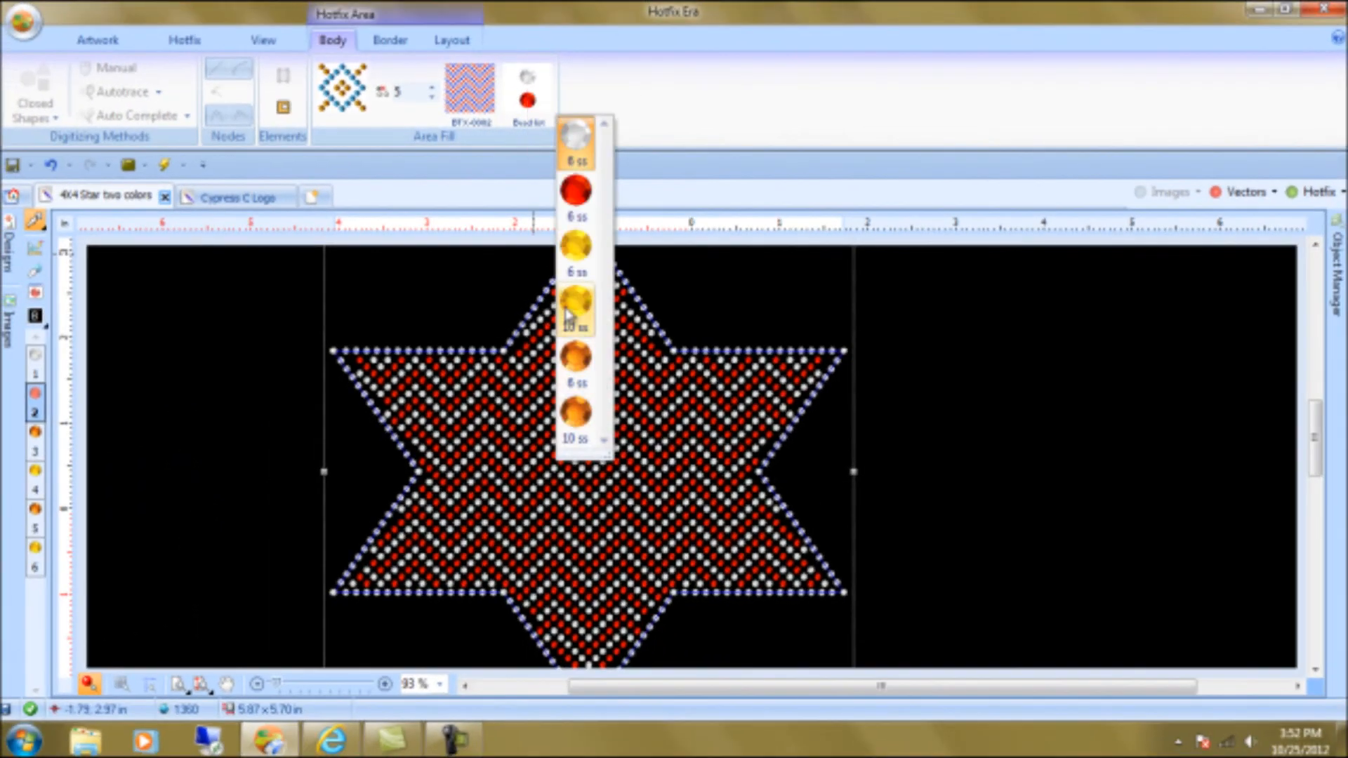
left_click(578, 267)
left_click(528, 101)
left_click(547, 163)
left_click(558, 484)
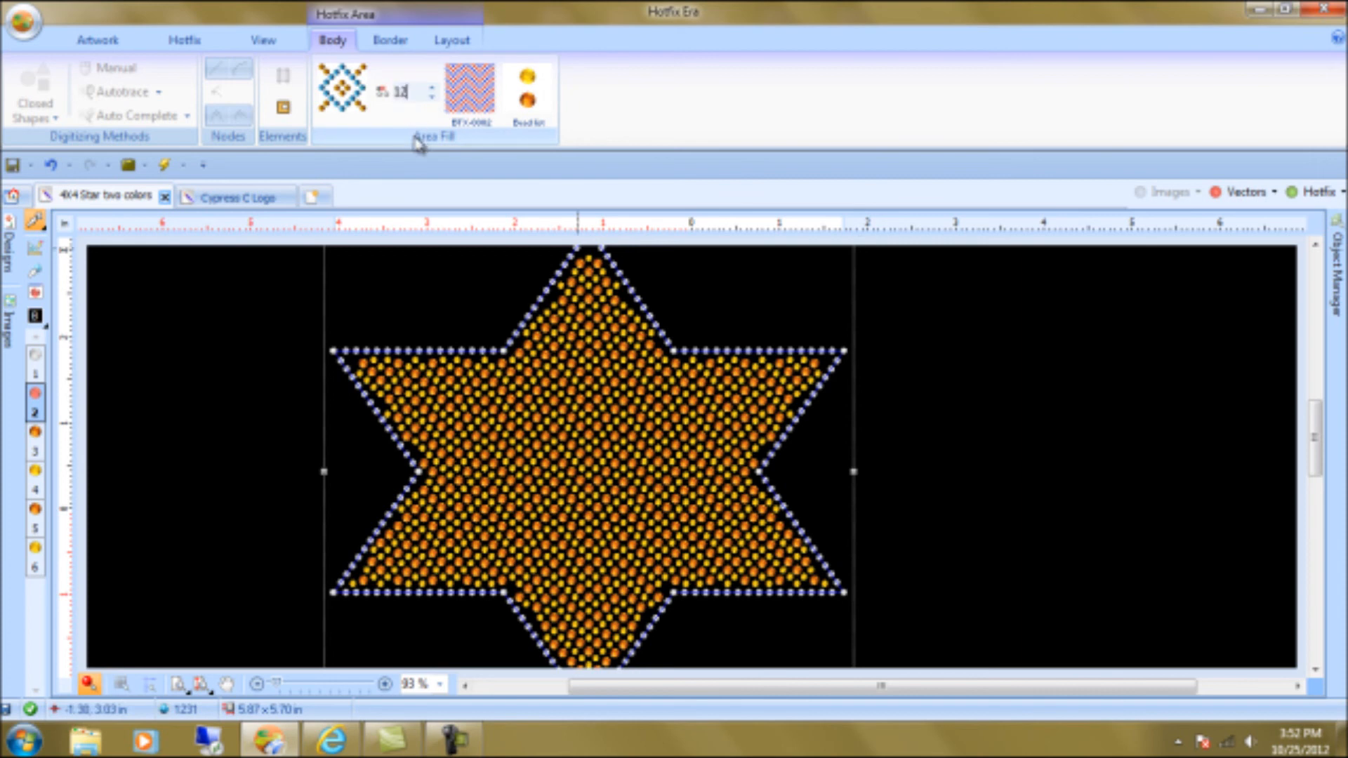
key("Return")
left_click(934, 449)
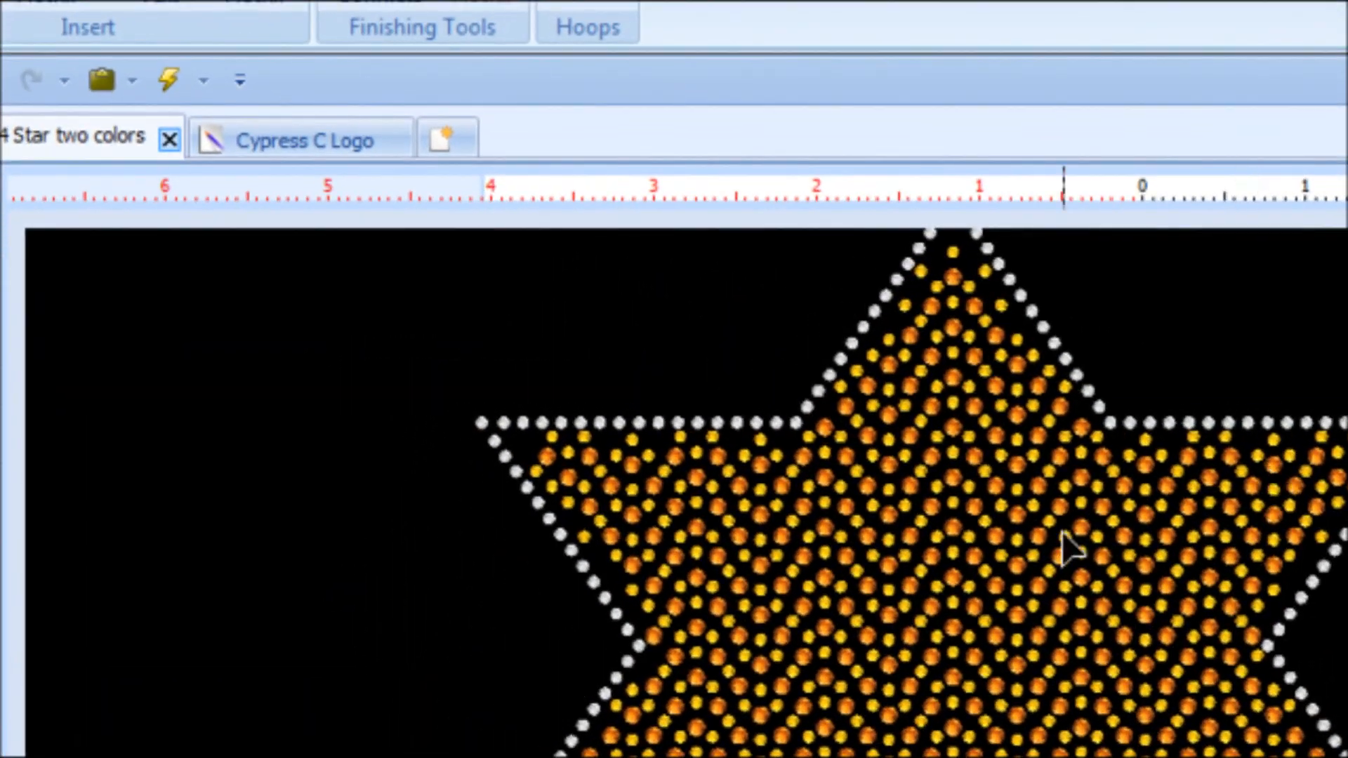
Apply the BTX-0003 texture to the star's body fill and set its stones to red 6 ss
left_click(1004, 559)
left_click(555, 1)
left_click(736, 2)
left_click(469, 211)
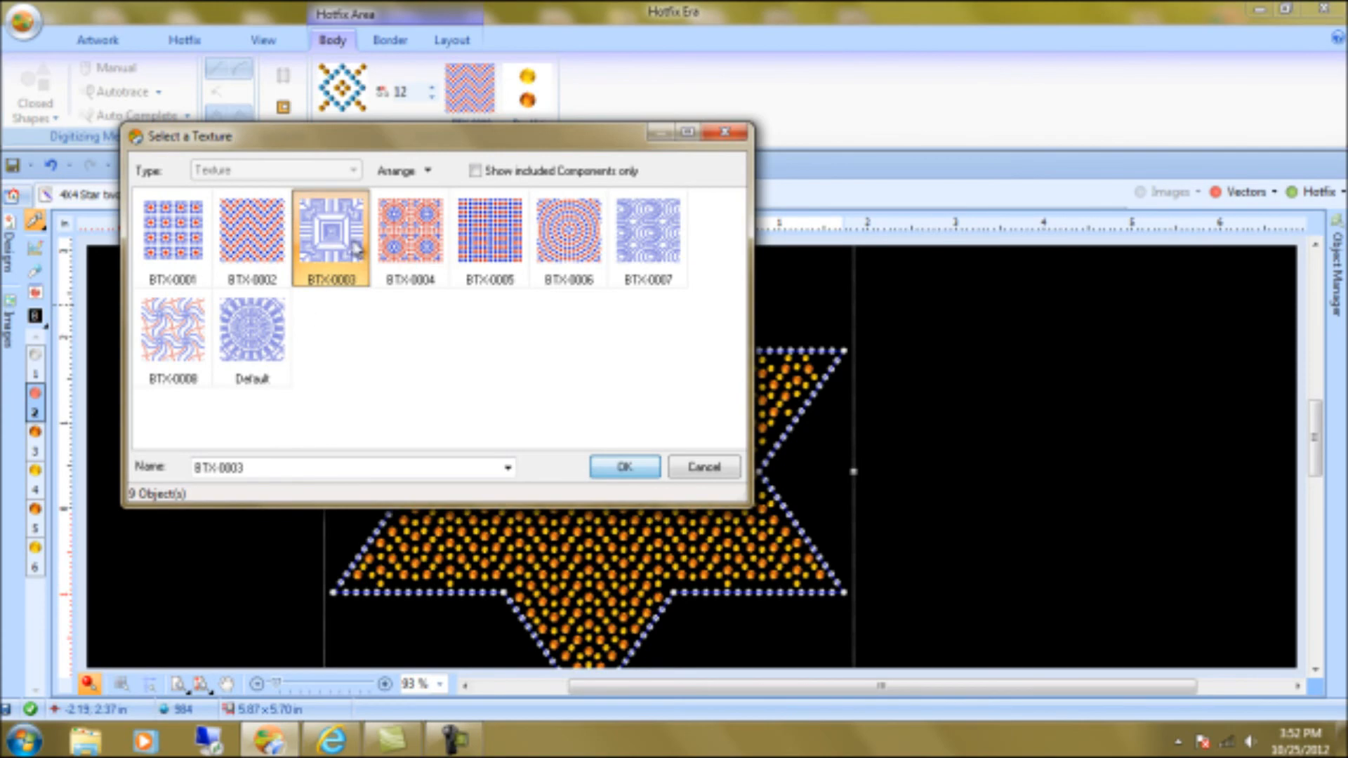
double_click(356, 249)
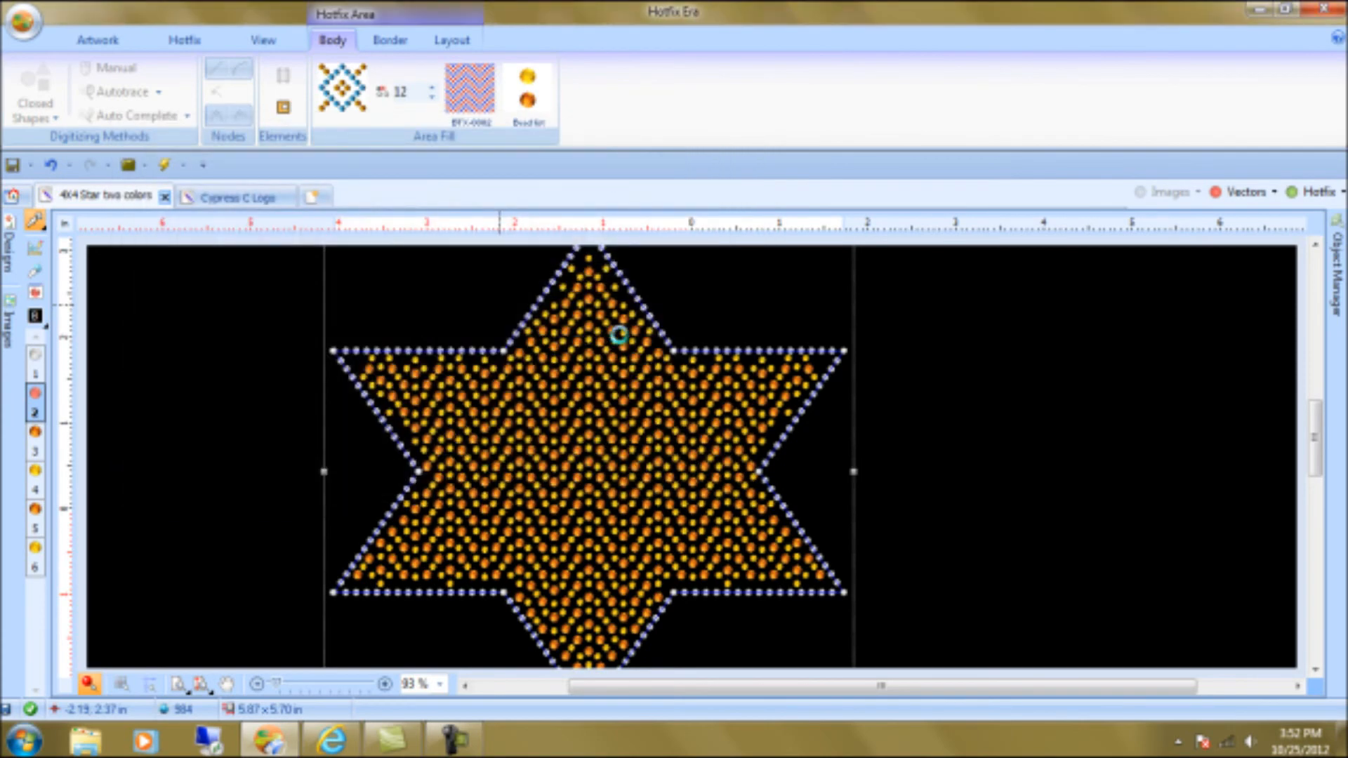
left_click(524, 99)
left_click(566, 177)
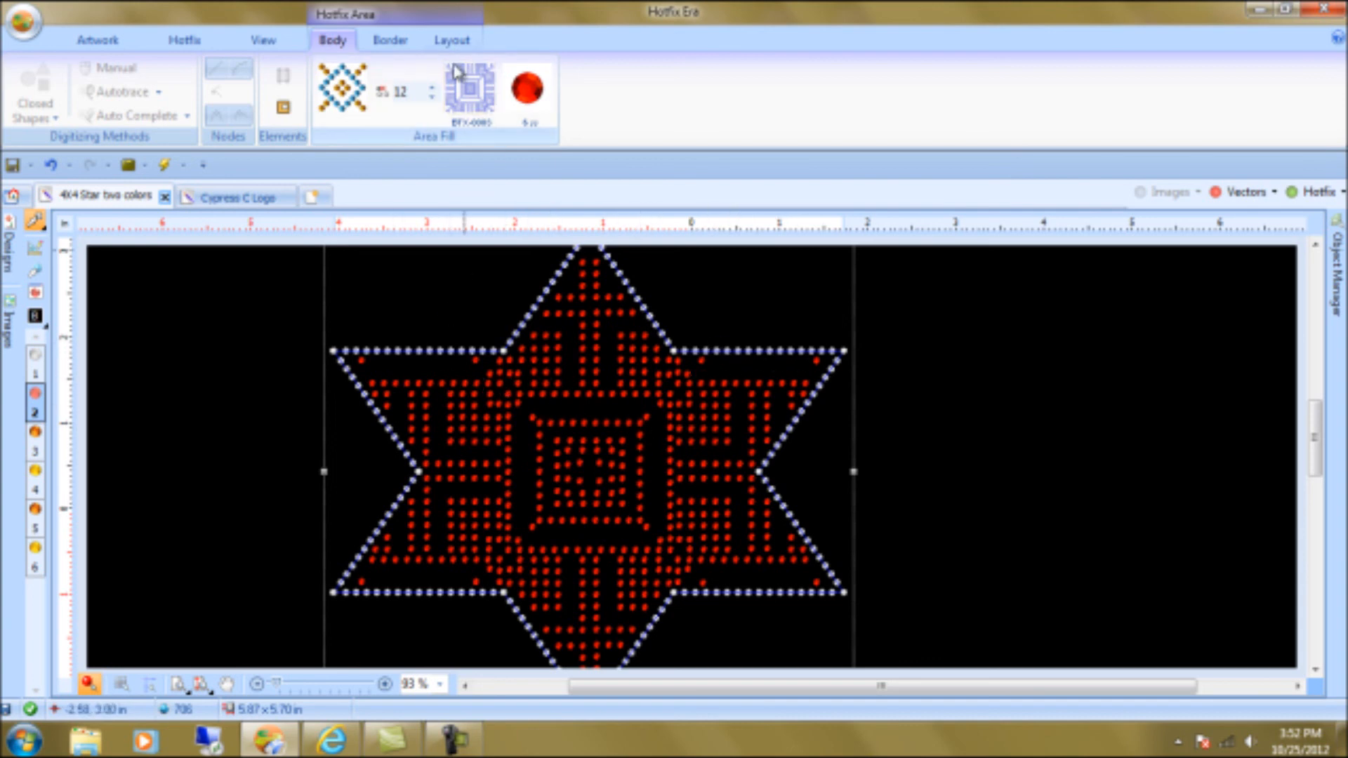
Replace the star's body fill texture with BTX-0004
left_click(469, 87)
left_click(411, 235)
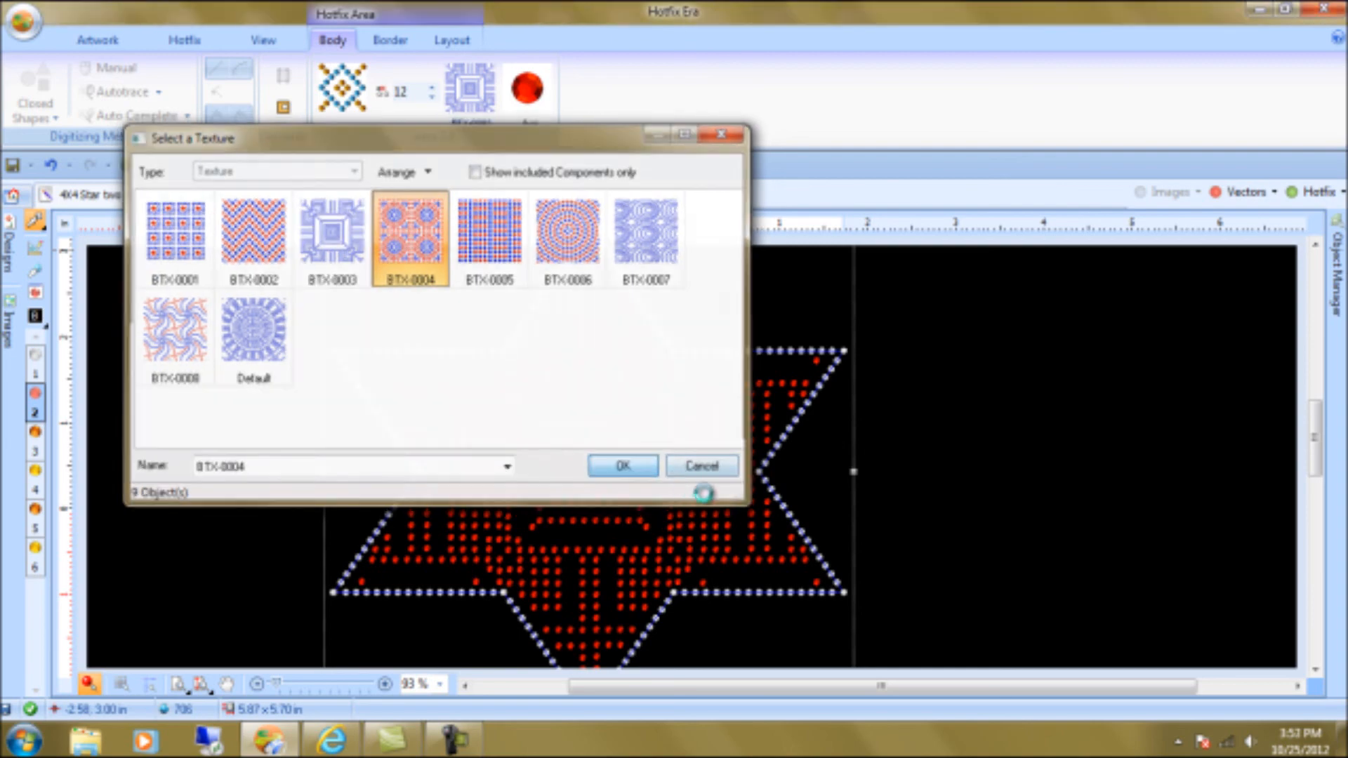
left_click(625, 471)
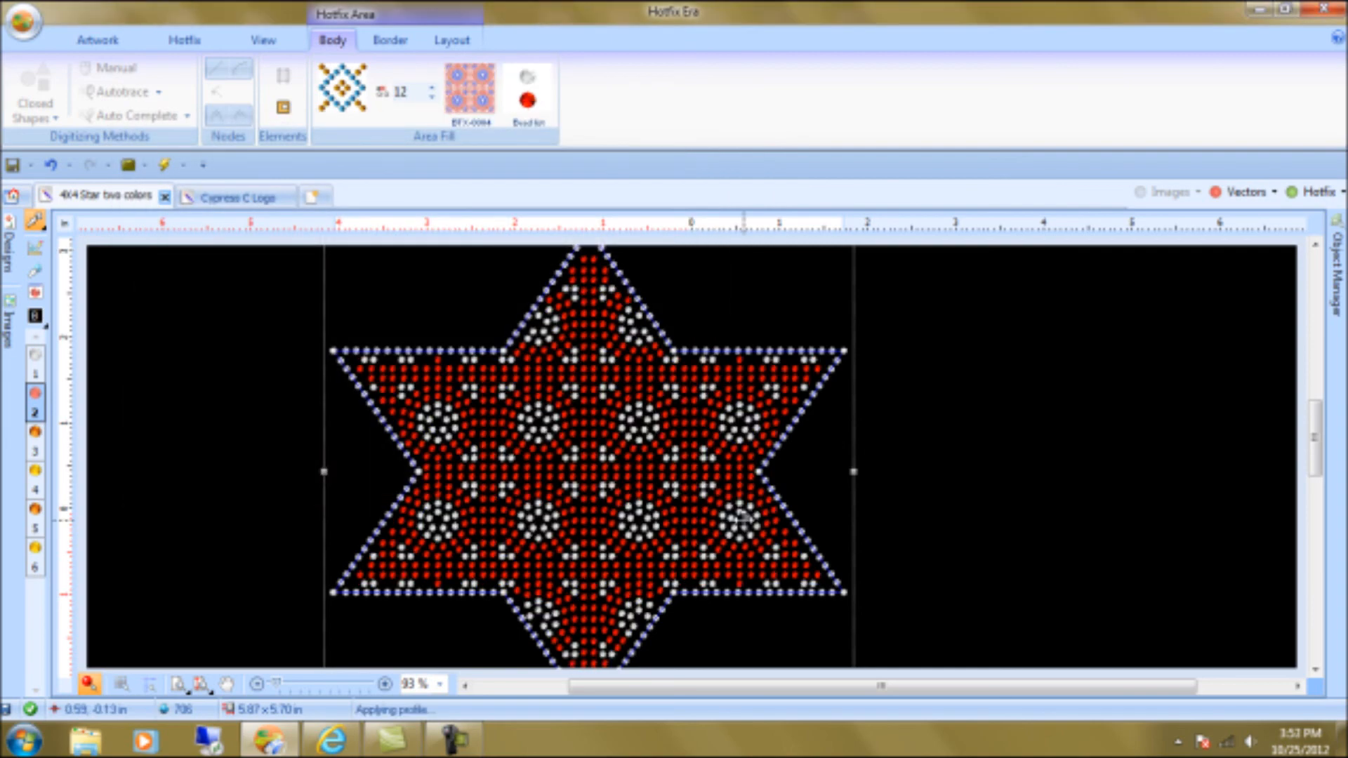
Swap the BTX-0004 colours, assigning clear 6 ss stones to Bead 2 and red 6 ss to Bead 1, and deselect the star
left_click(531, 100)
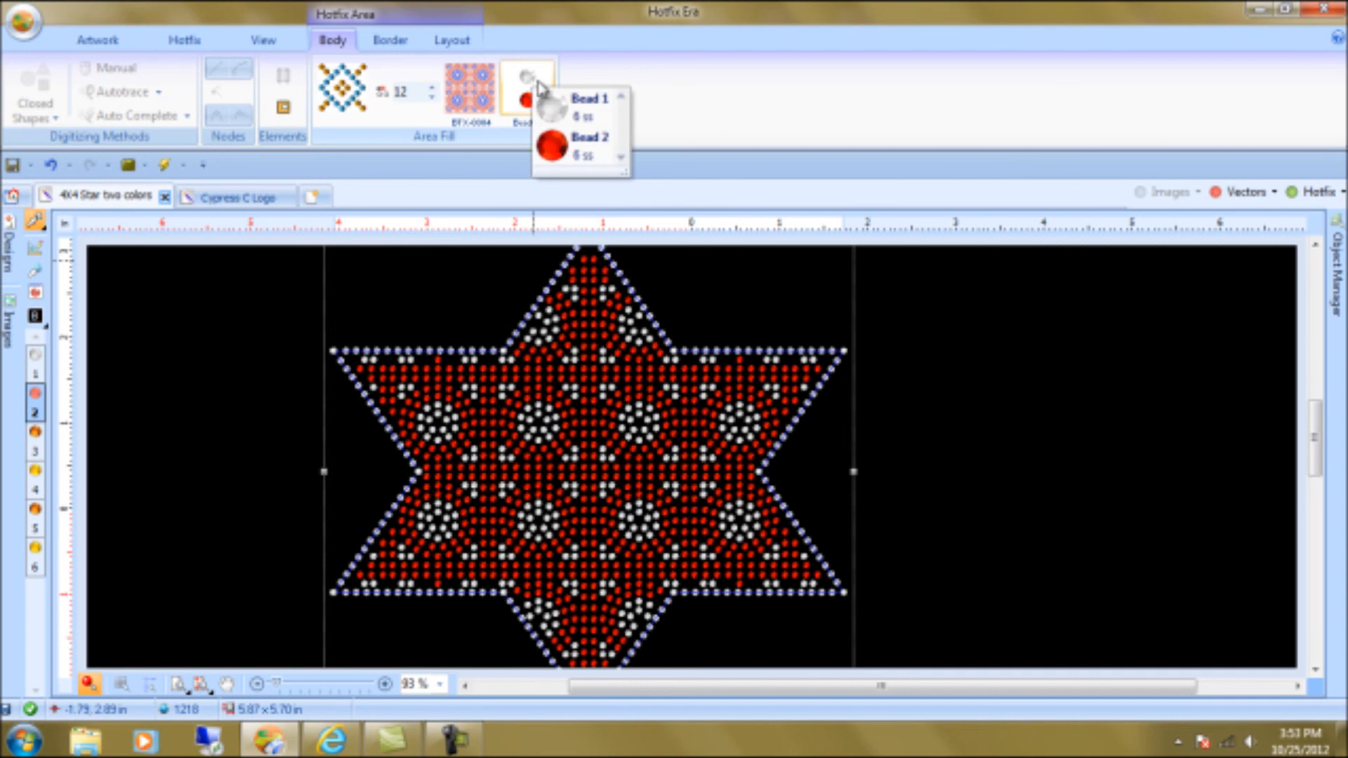
left_click(550, 141)
left_click(580, 171)
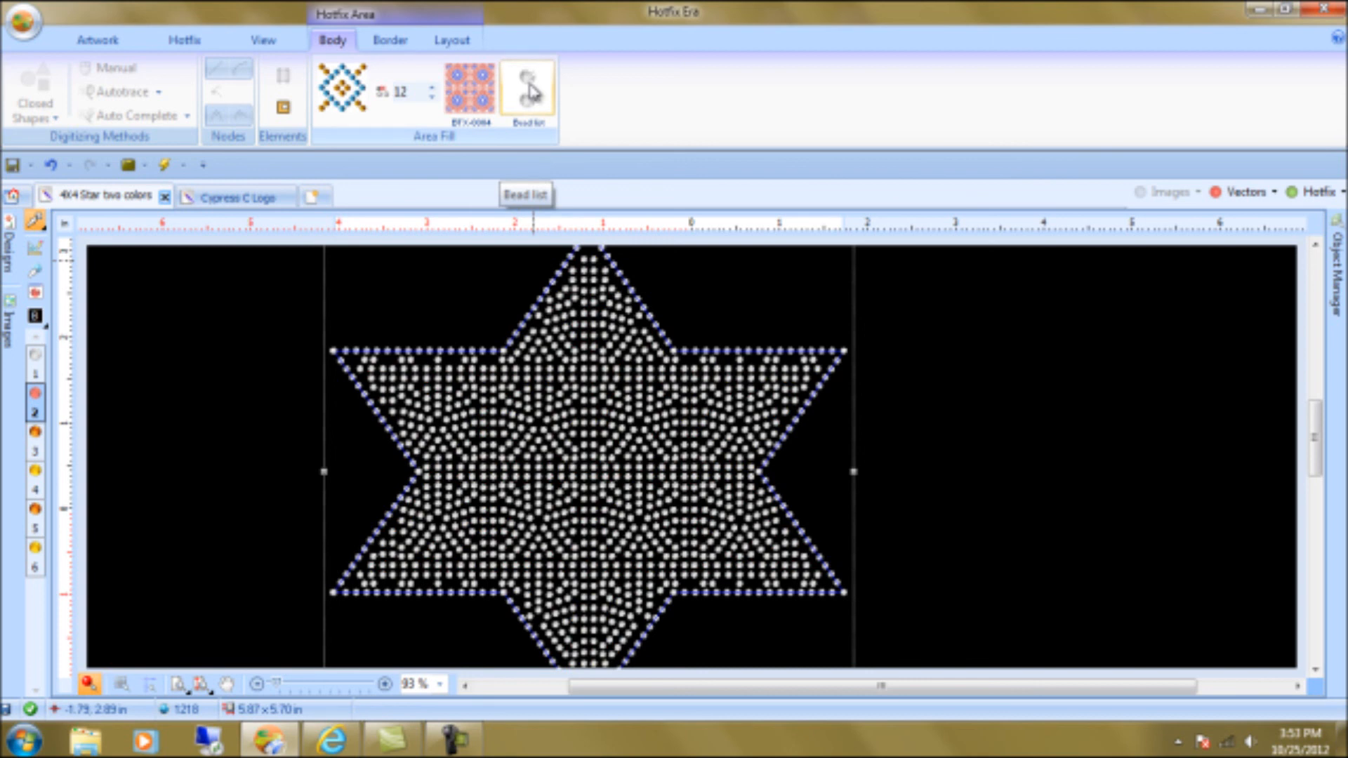
left_click(531, 90)
left_click(543, 108)
left_click(573, 174)
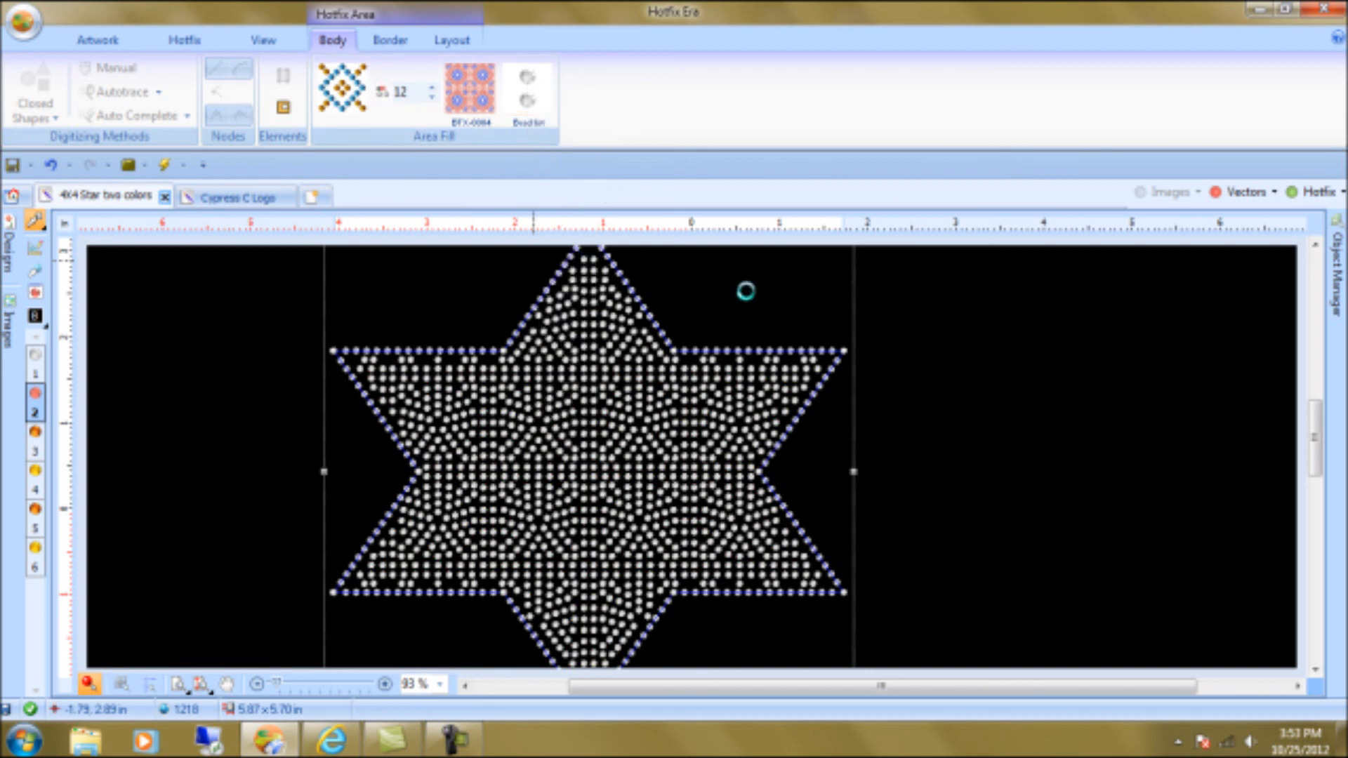
left_click(913, 490)
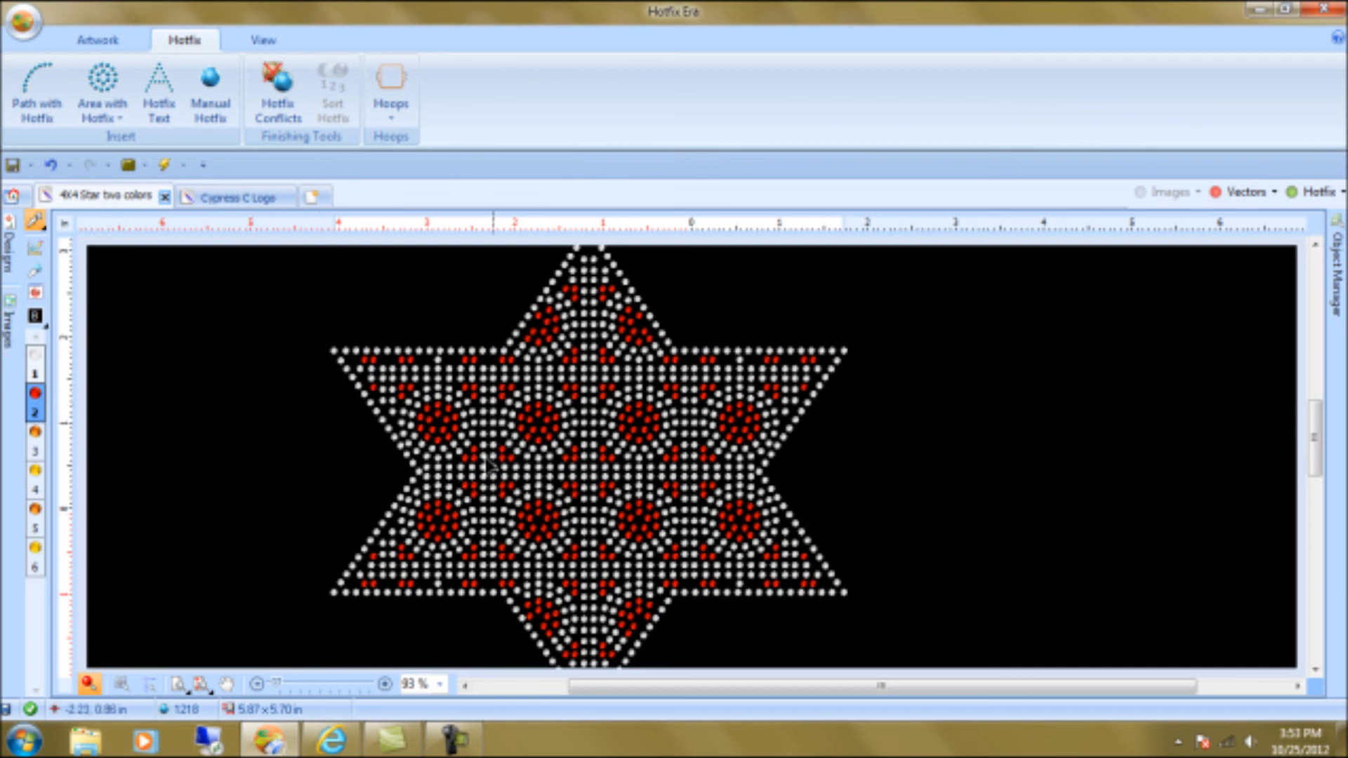
Edit individual rhinestones, changing three diagonally adjacent stones in the star's upper-left red circle to yellow 10 ss
left_click(35, 270)
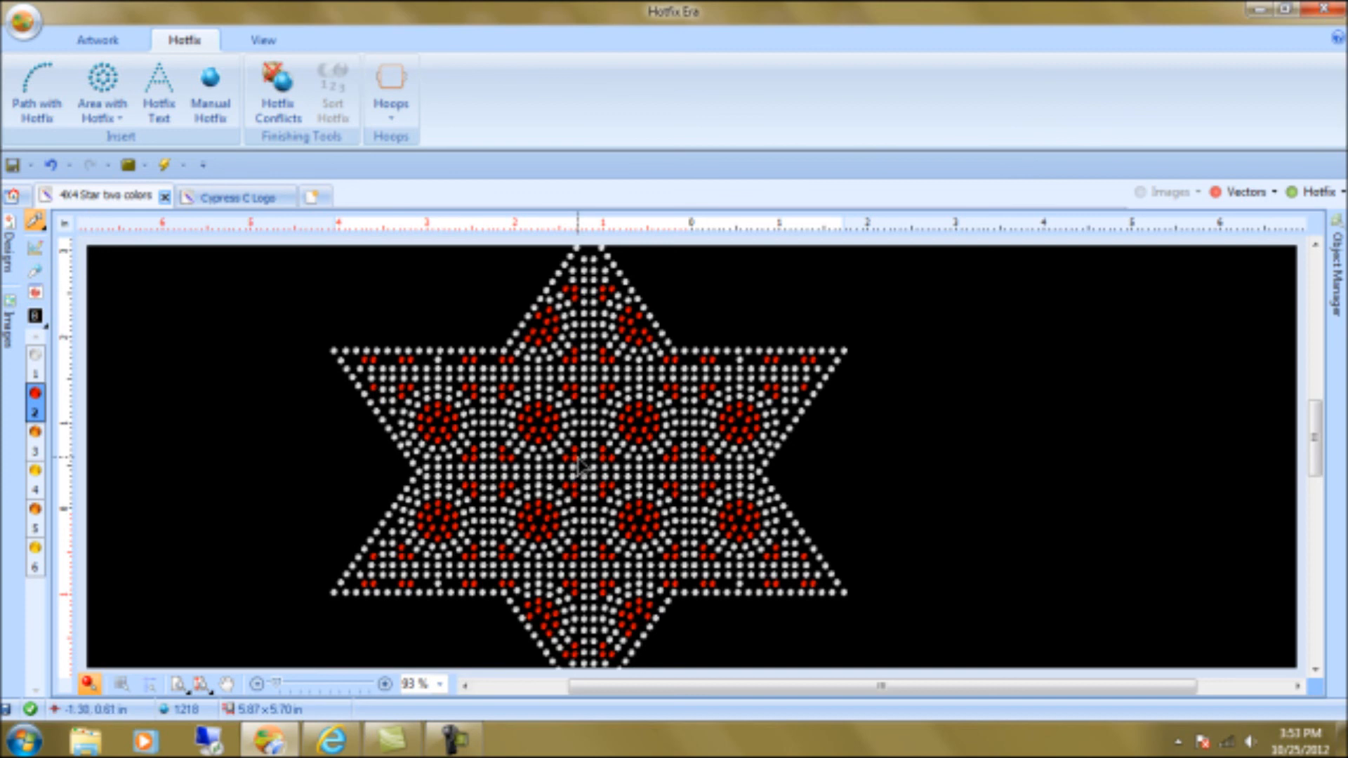
left_click(556, 435)
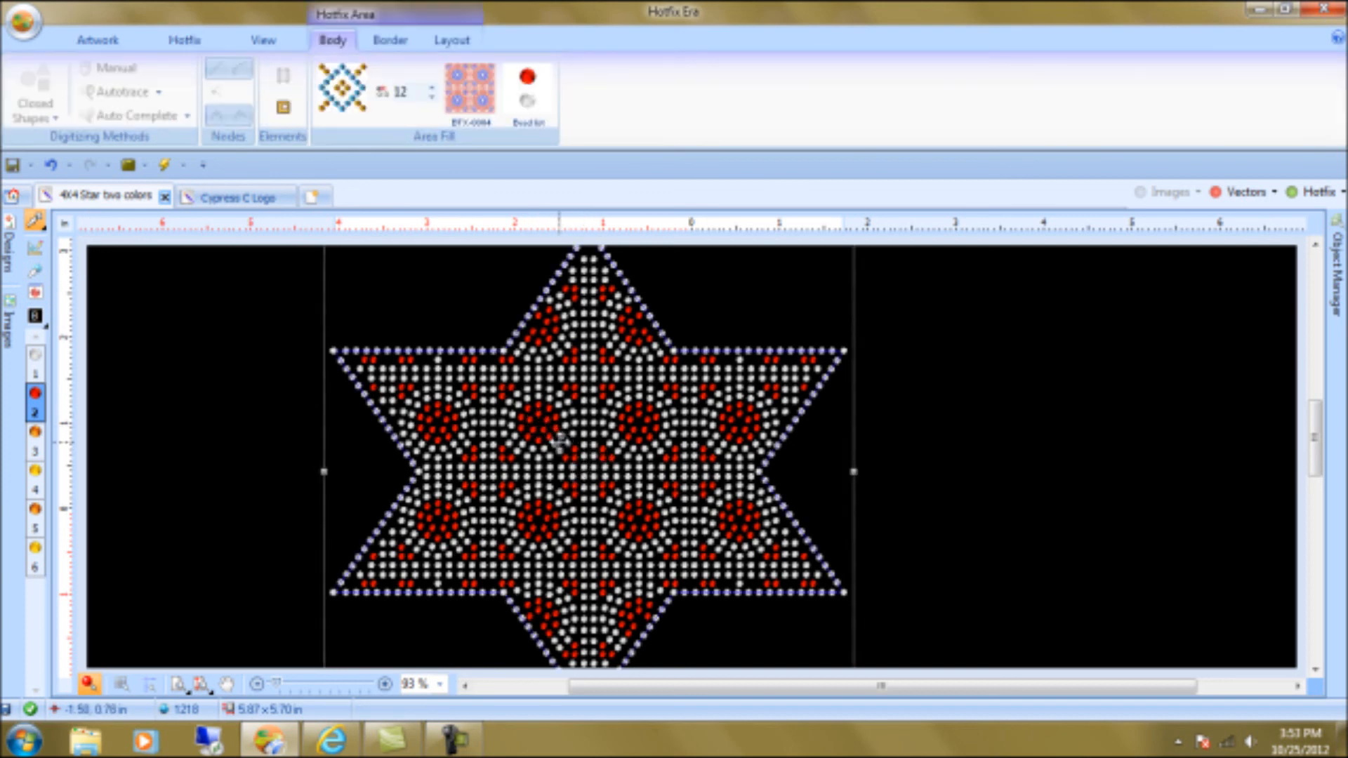
left_click(36, 274)
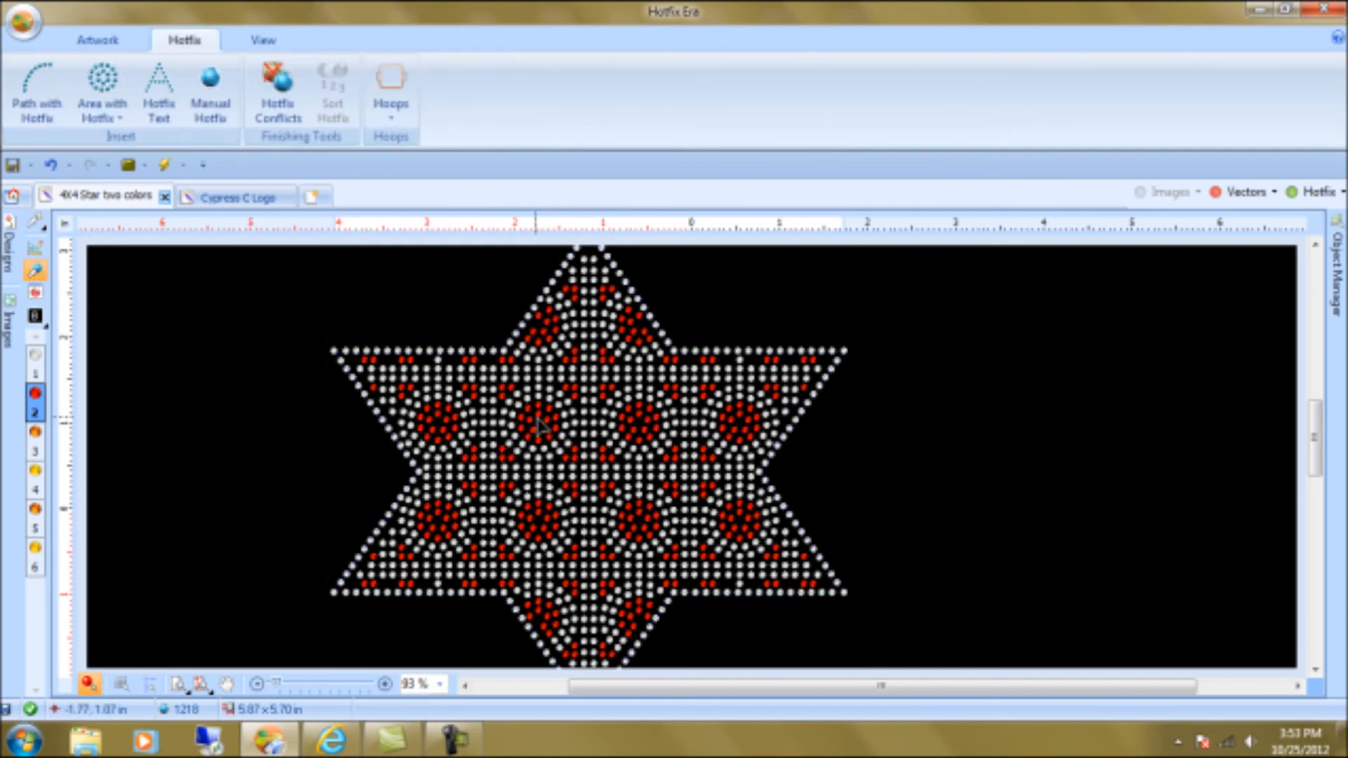
left_click(178, 683)
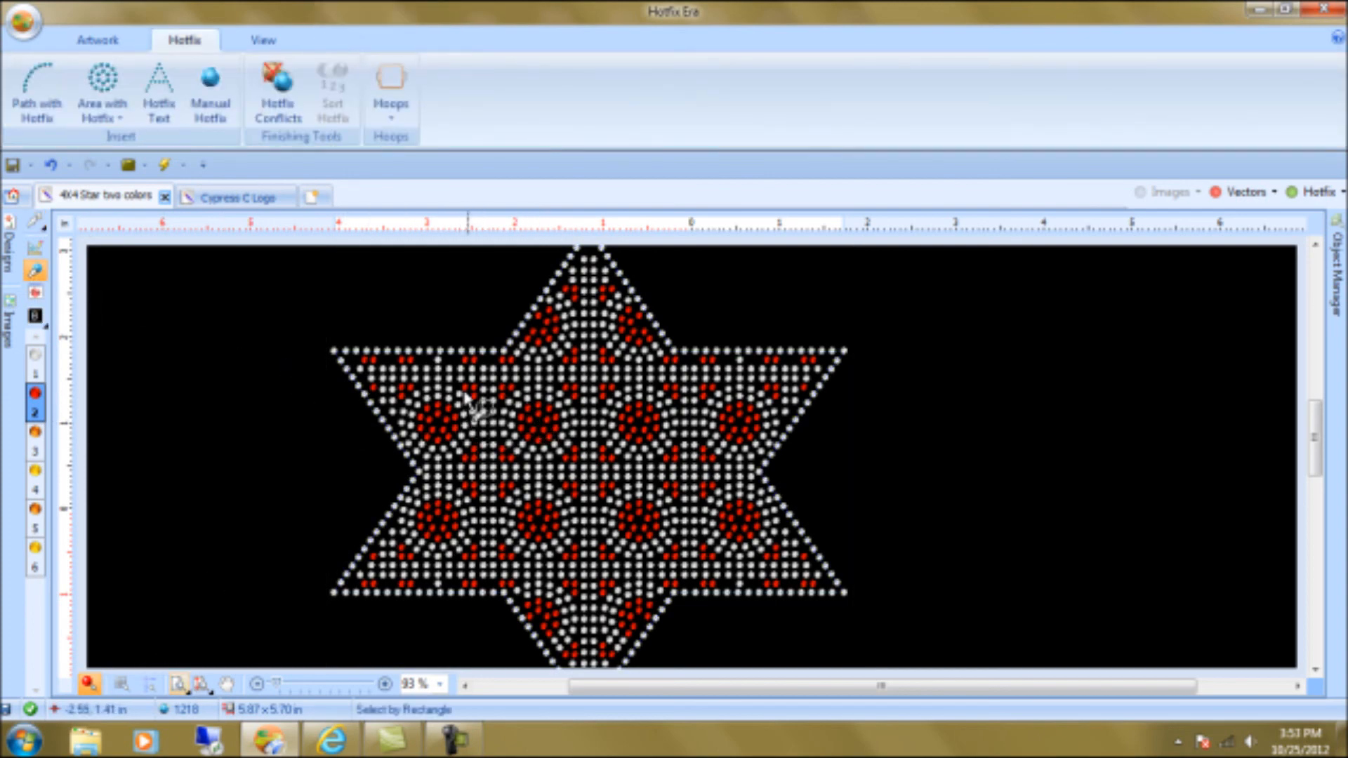
left_click_drag(467, 386, 605, 489)
left_click(314, 425)
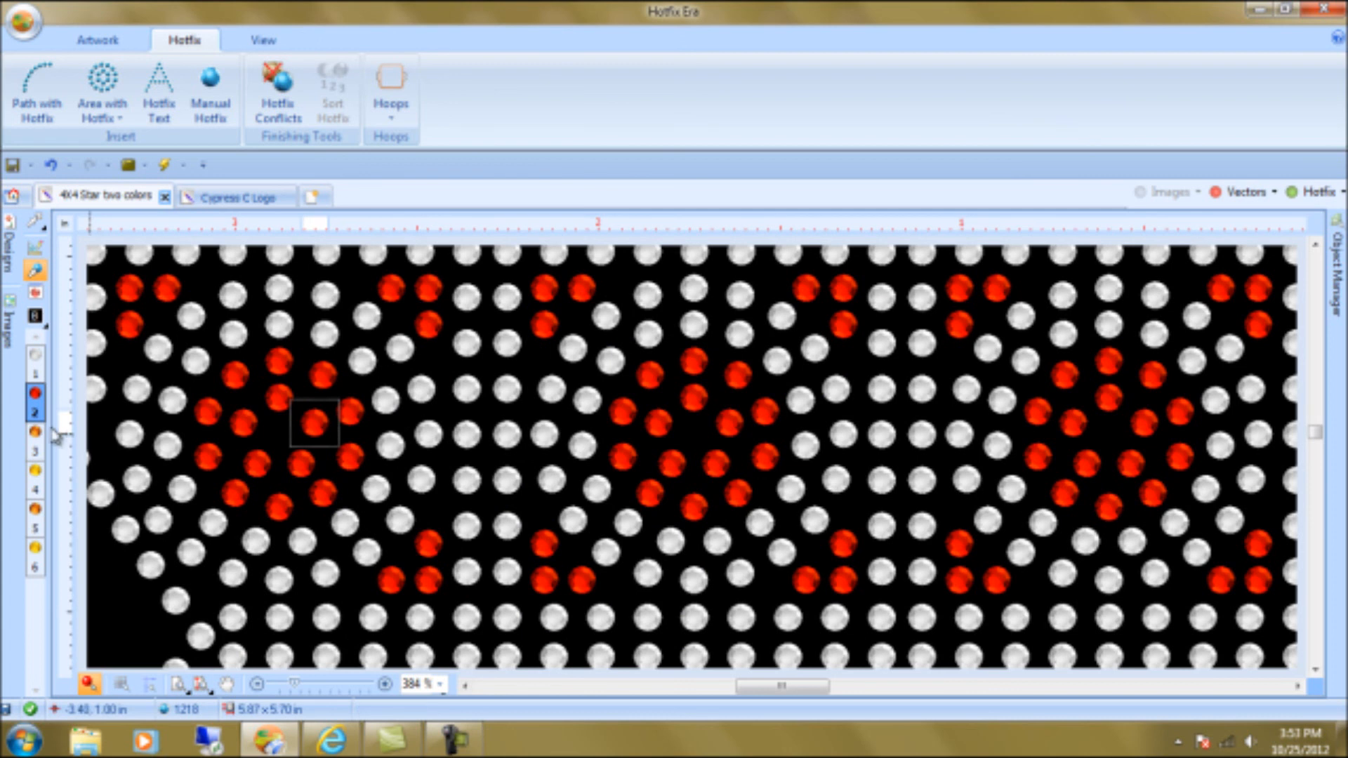
left_click(35, 470)
left_click(278, 398)
left_click(35, 471)
left_click(235, 374)
left_click(35, 471)
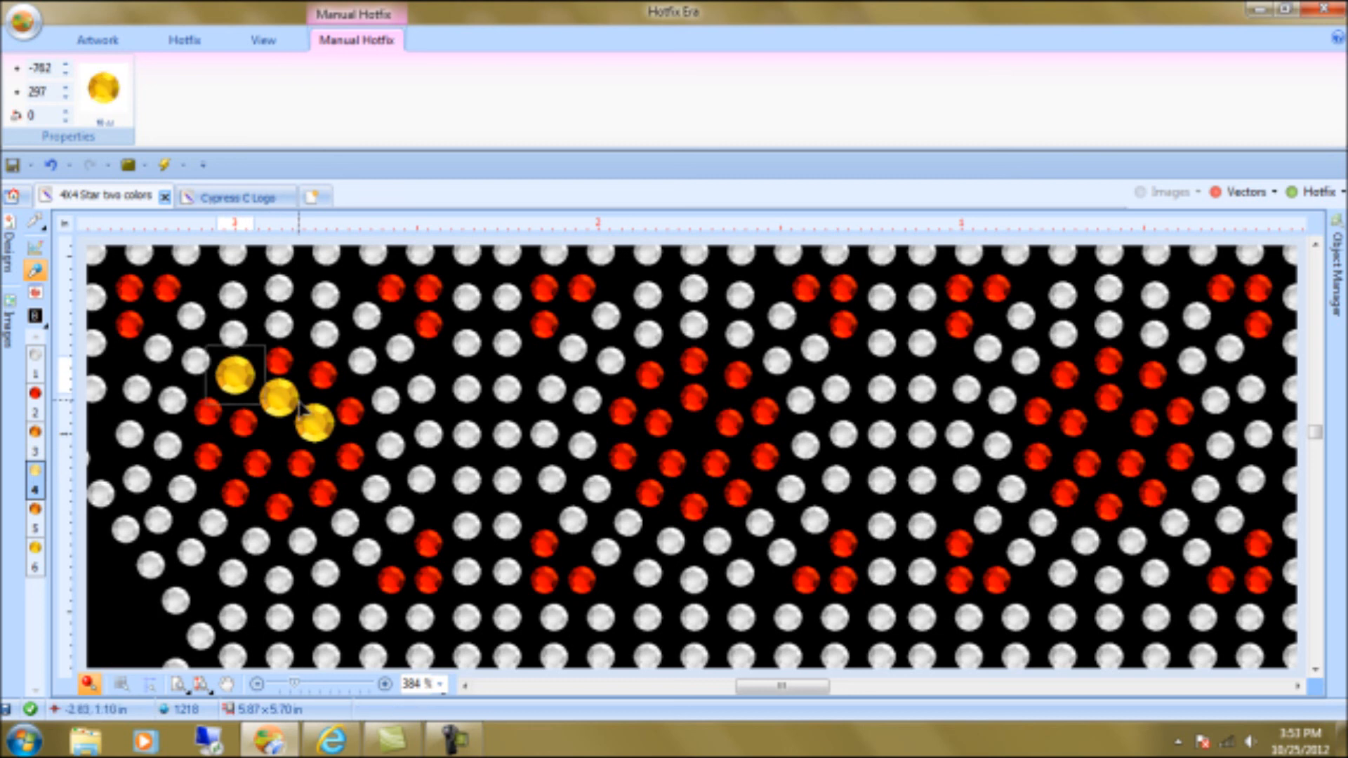
Change the circle's topmost stone to yellow 10 ss and nudge the yellow inner stone below it slightly down and left
left_click(279, 362)
left_click(36, 470)
left_click_drag(279, 398, 275, 404)
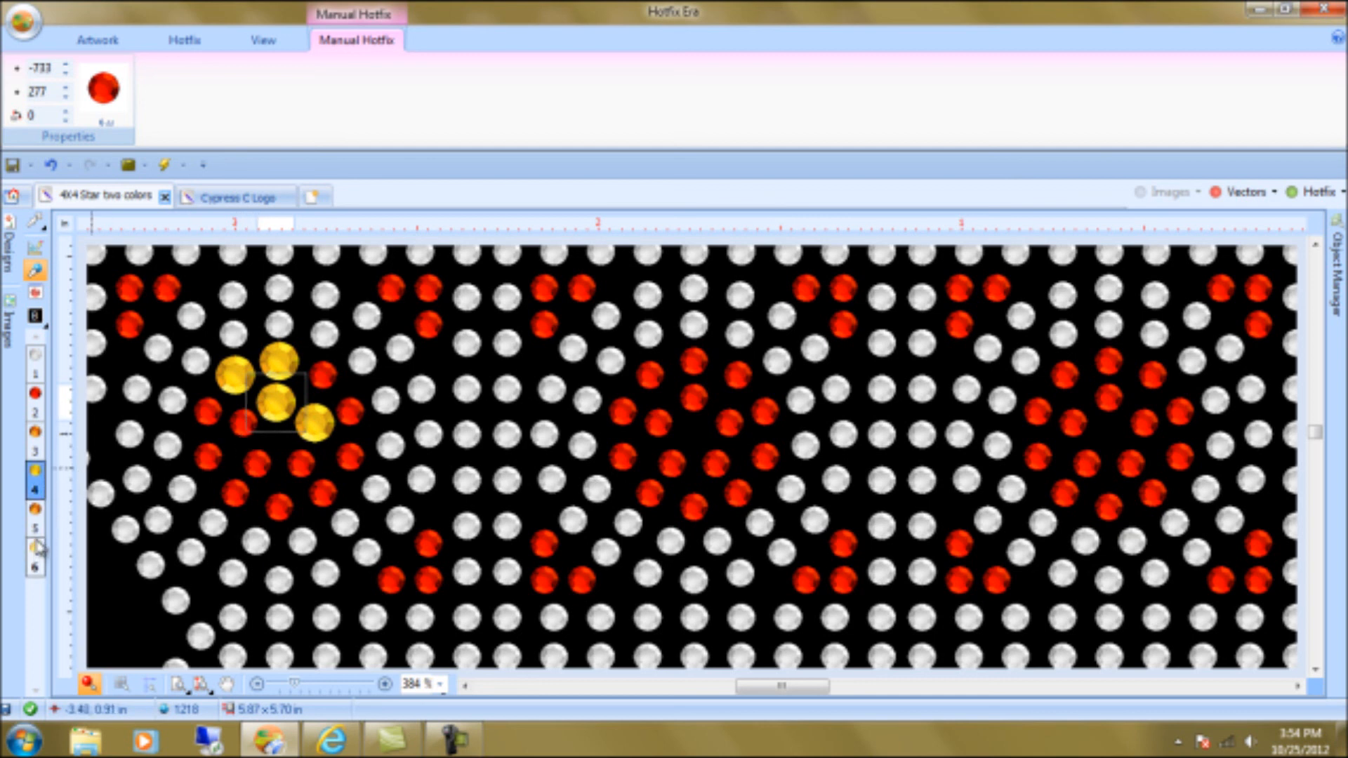
left_click(36, 483)
Change the red circle's upper-right stone to yellow 6 ss and the next stone below it to orange 6 ss
left_click(322, 373)
left_click(35, 557)
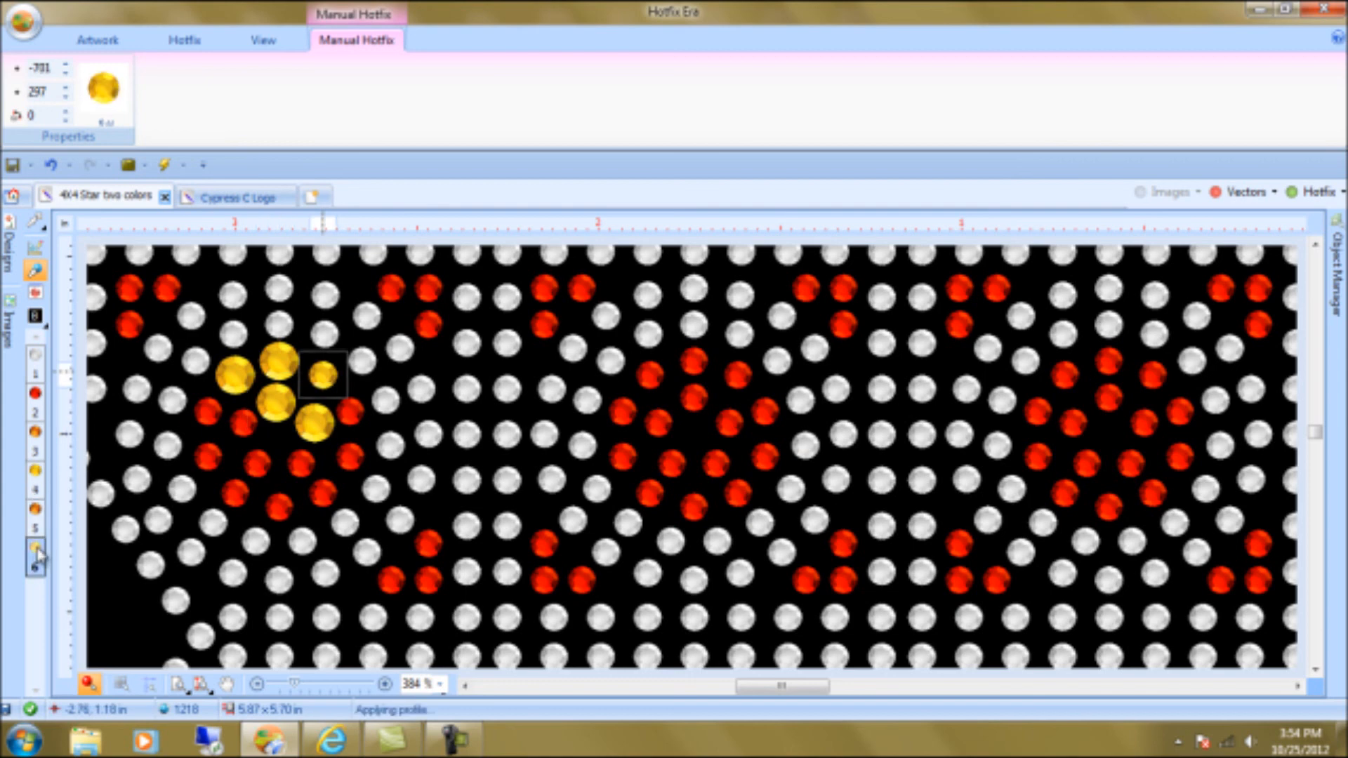
left_click(349, 414)
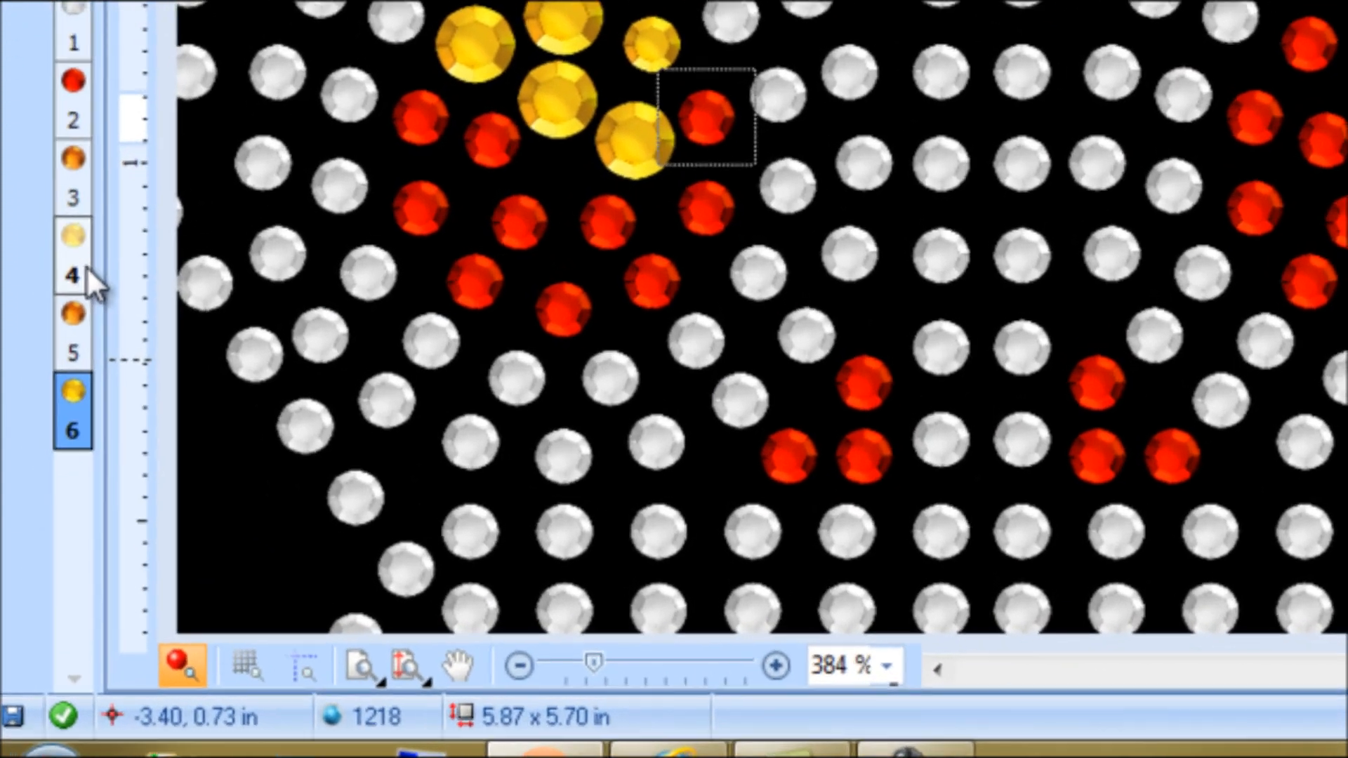
left_click(73, 332)
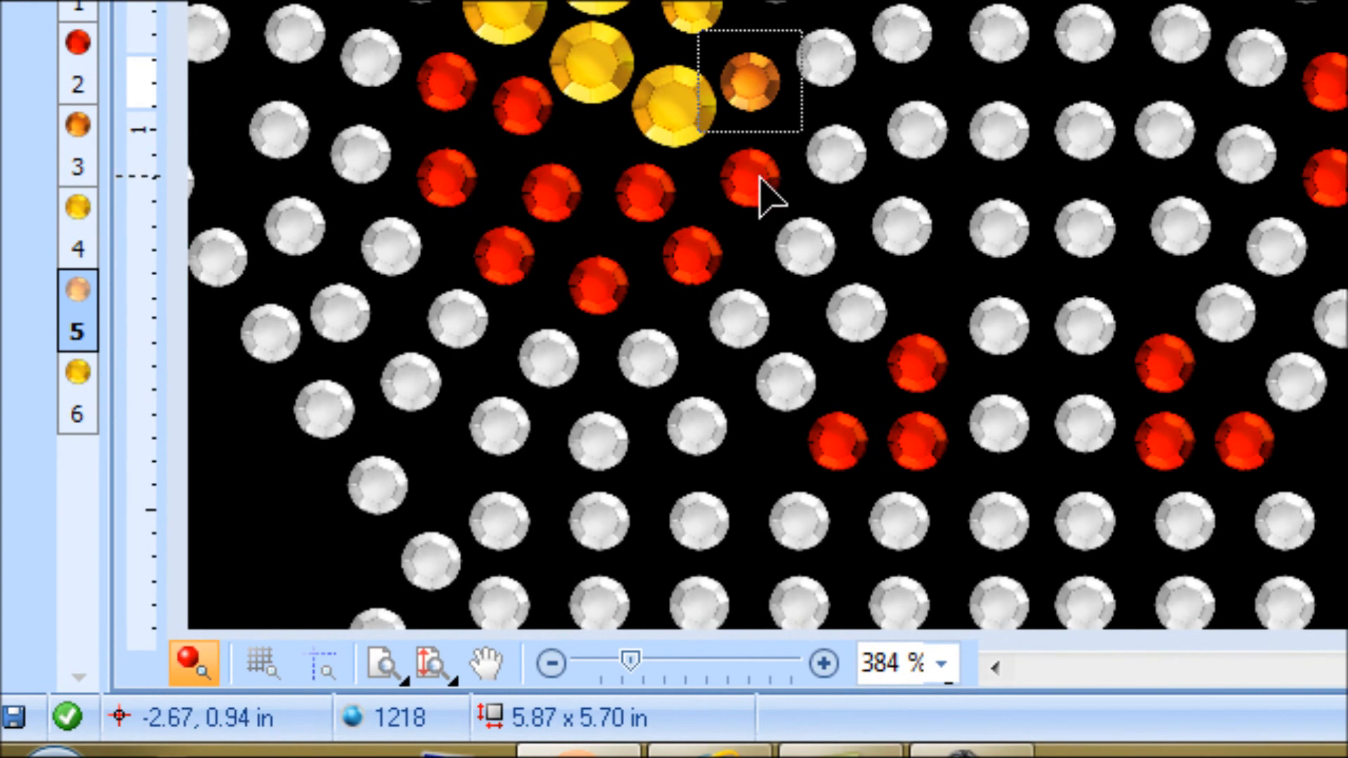
left_click(718, 223)
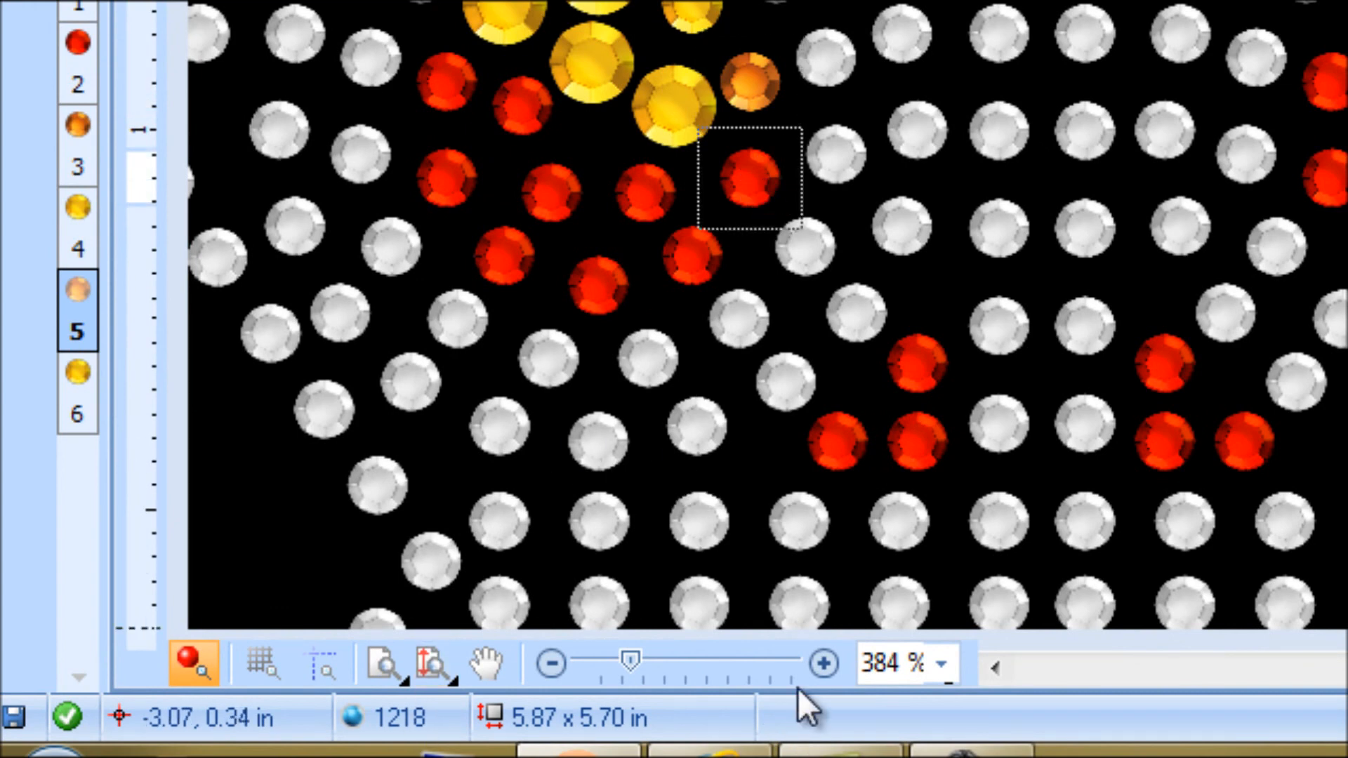
left_click_drag(629, 663, 588, 673)
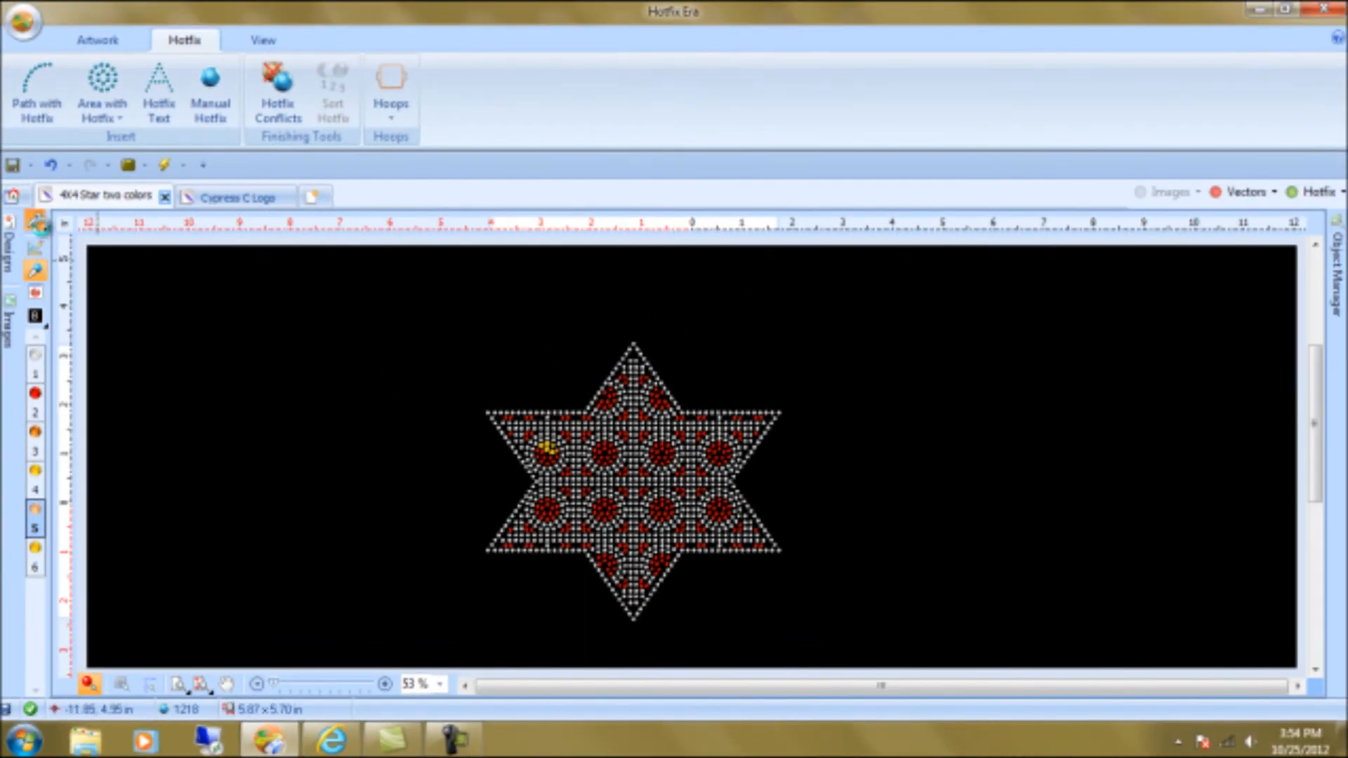
Select the whole star again and apply the BTX-0005 texture to its body fill
left_click(614, 502)
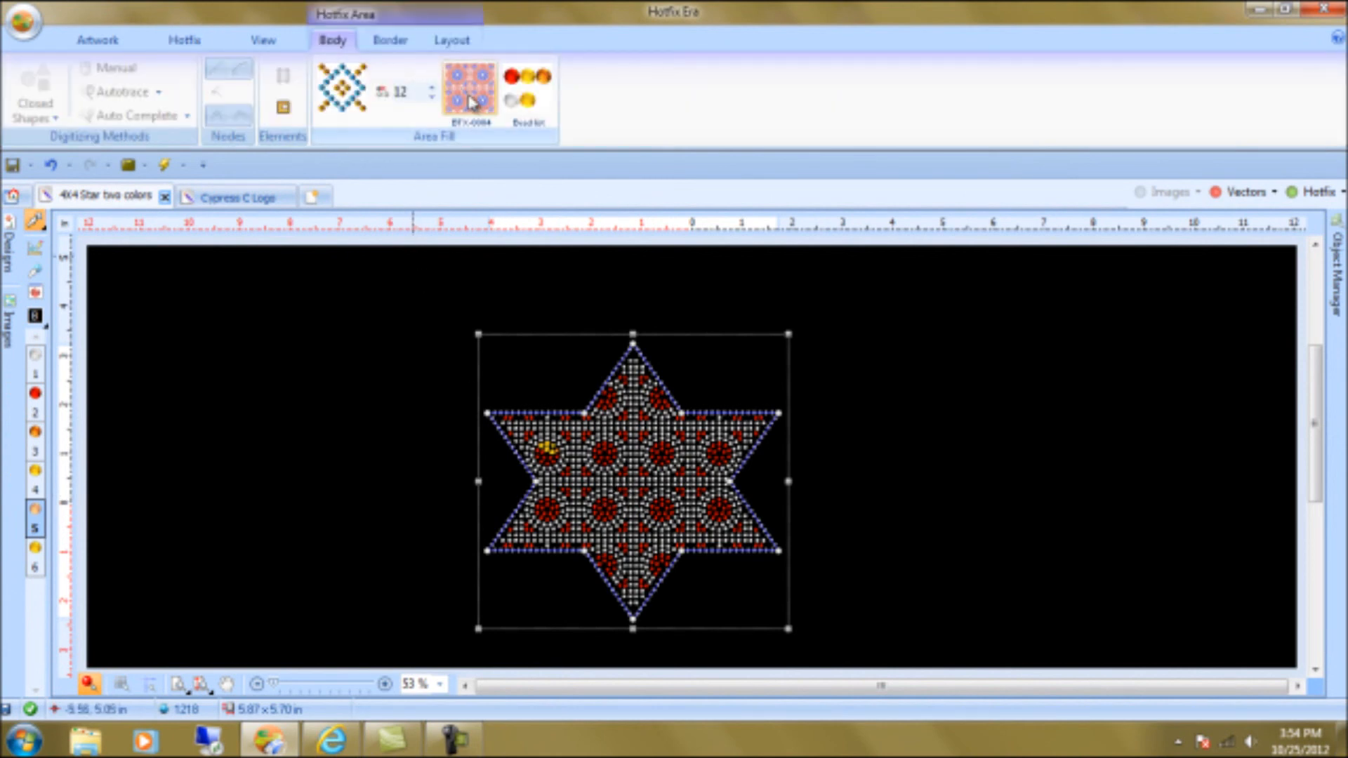
left_click(477, 100)
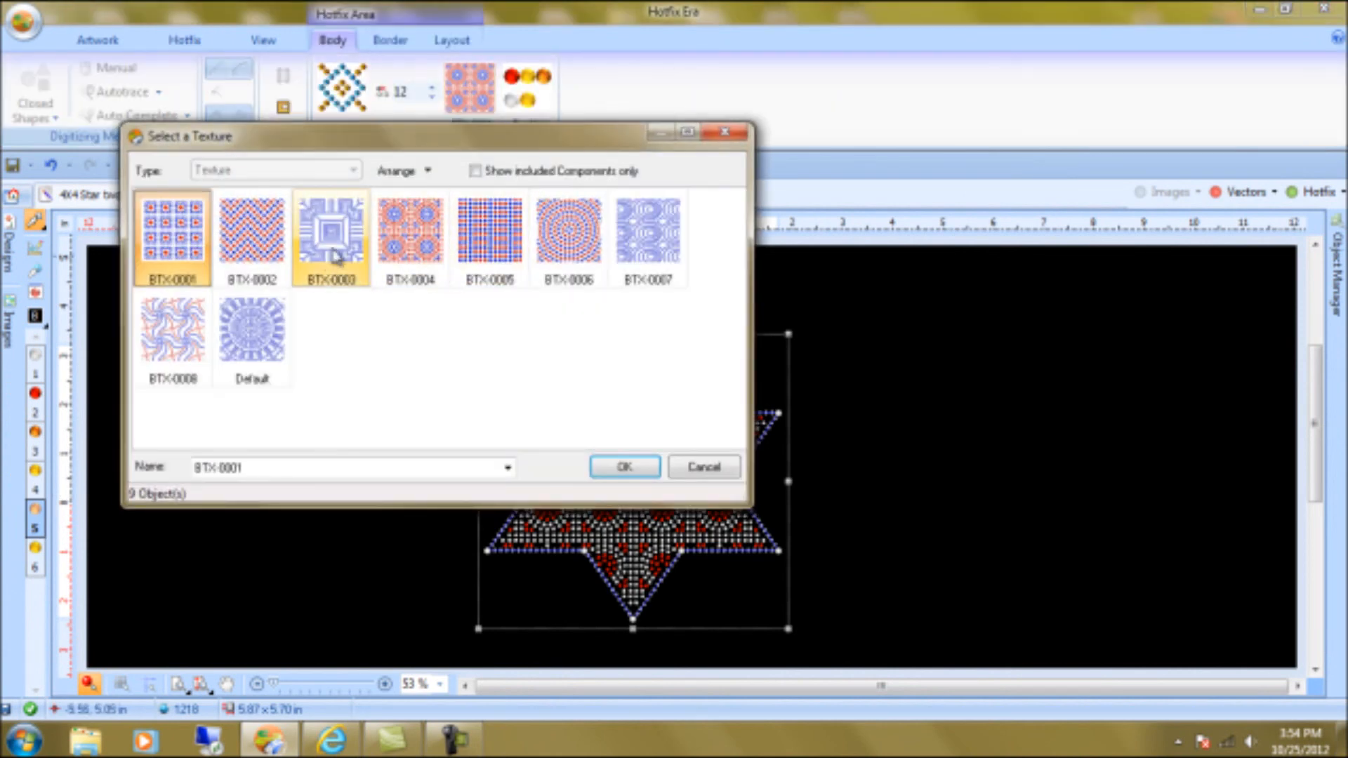
left_click(489, 244)
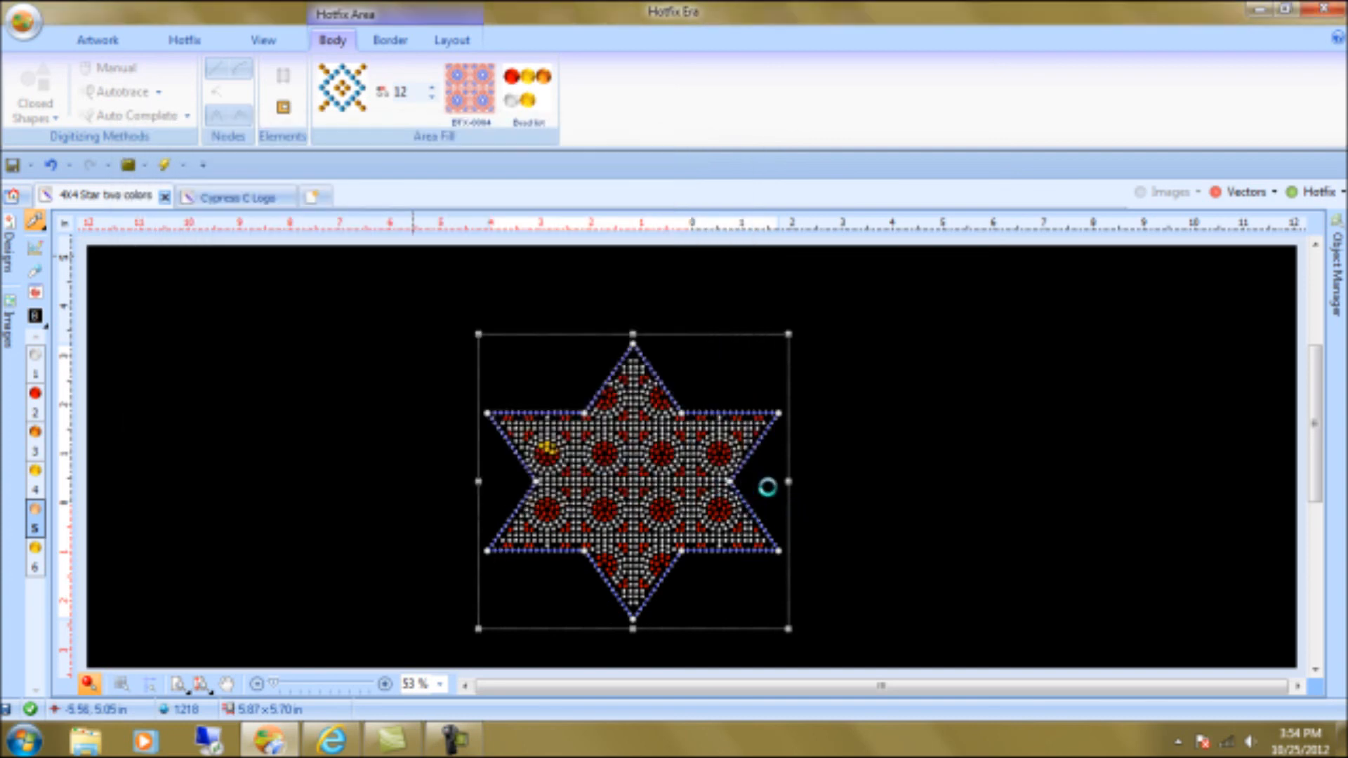
scroll(666, 454, "up", 1)
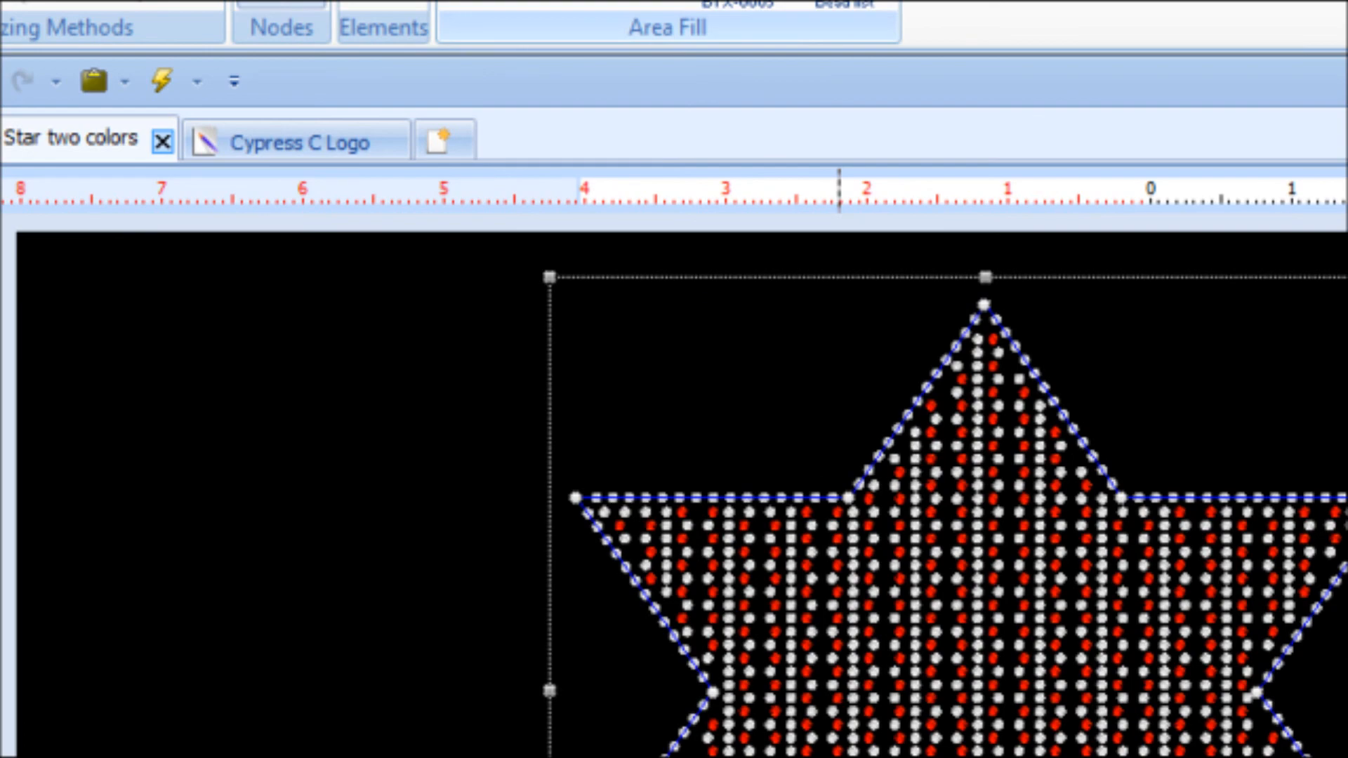
Replace the star's body fill texture with the concentric-circle BTX-0006
left_click(737, 3)
left_click(910, 226)
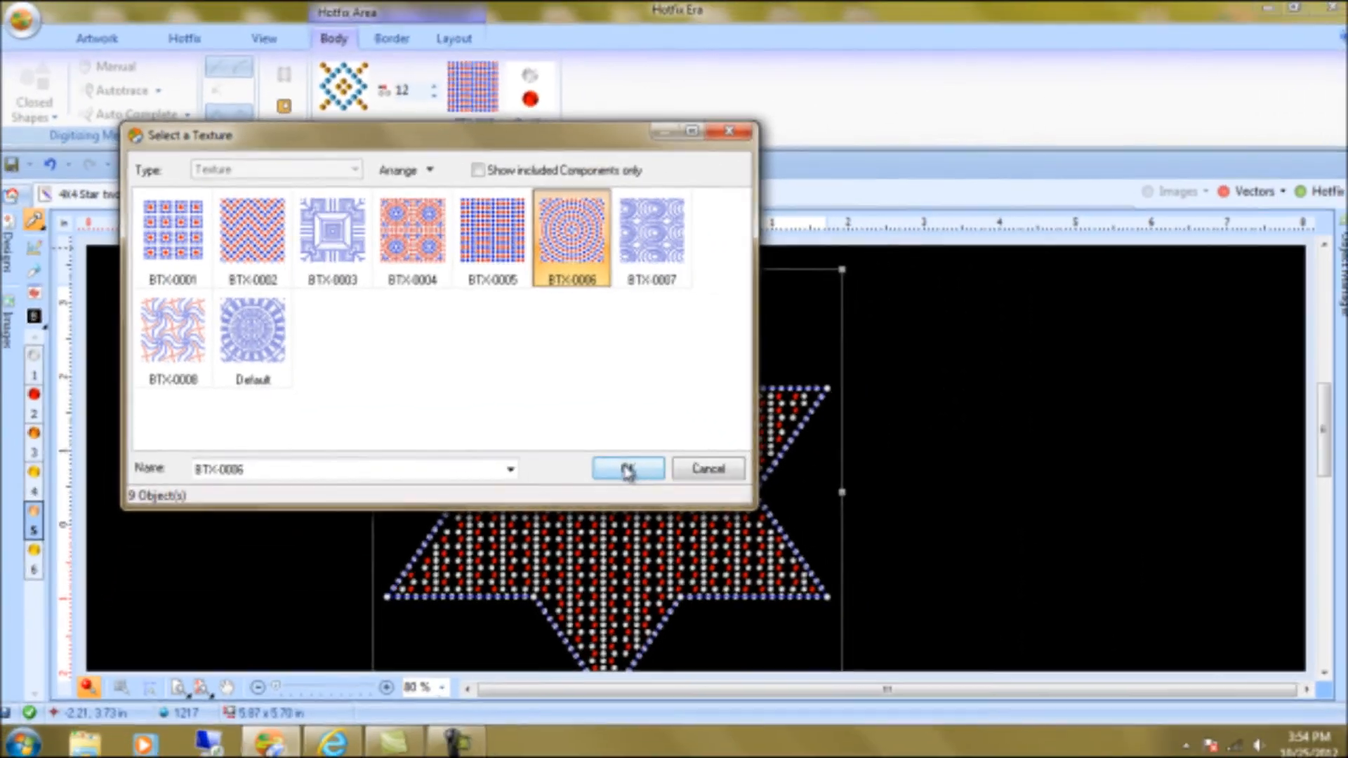
key("Return")
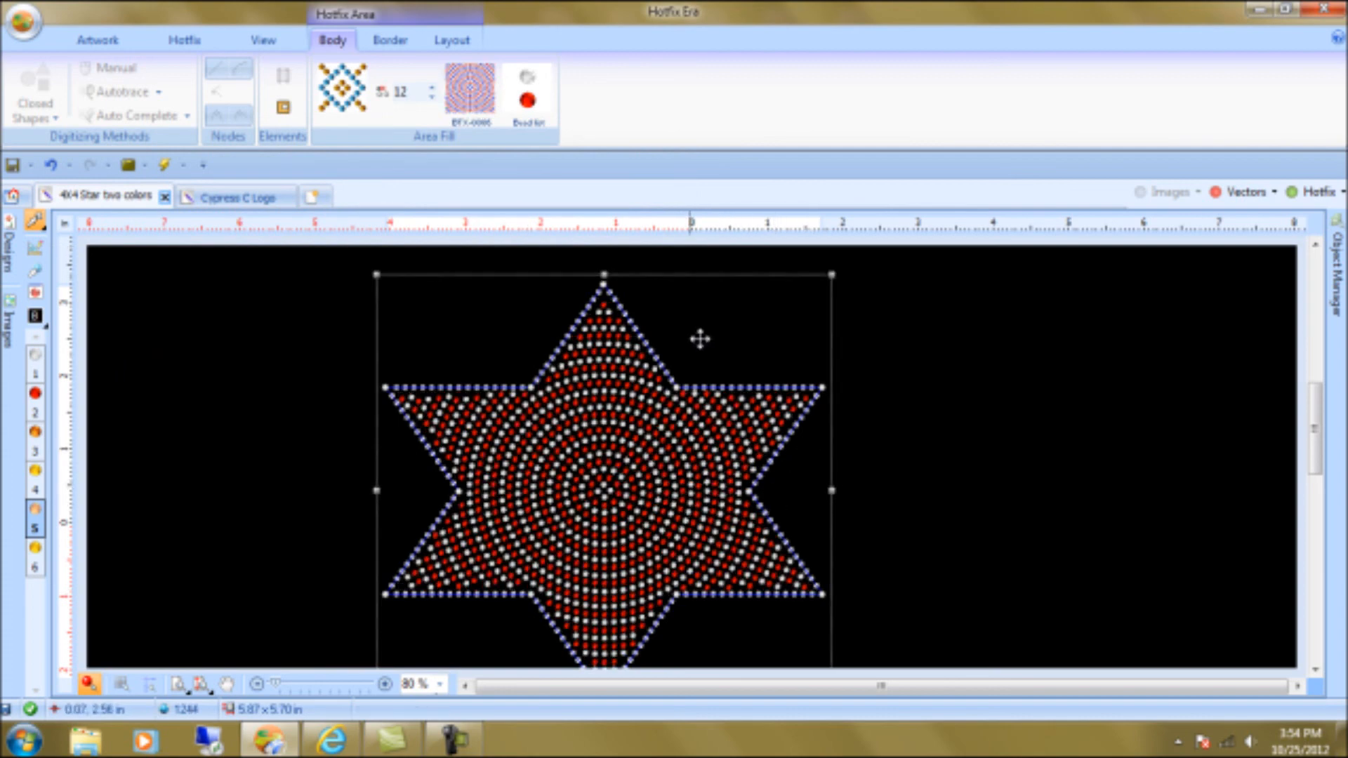
Replace the star's body fill texture with BTX-0007
left_click(491, 94)
left_click(656, 246)
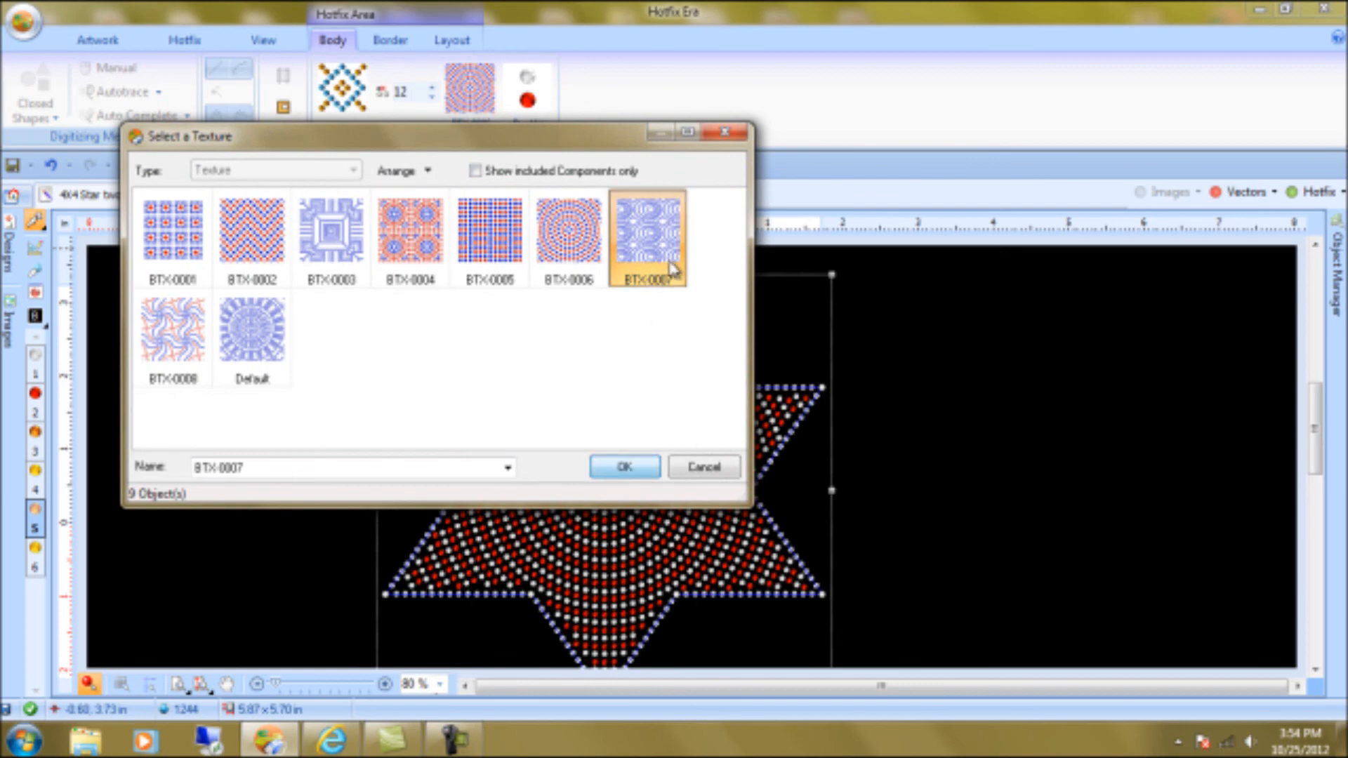
double_click(667, 264)
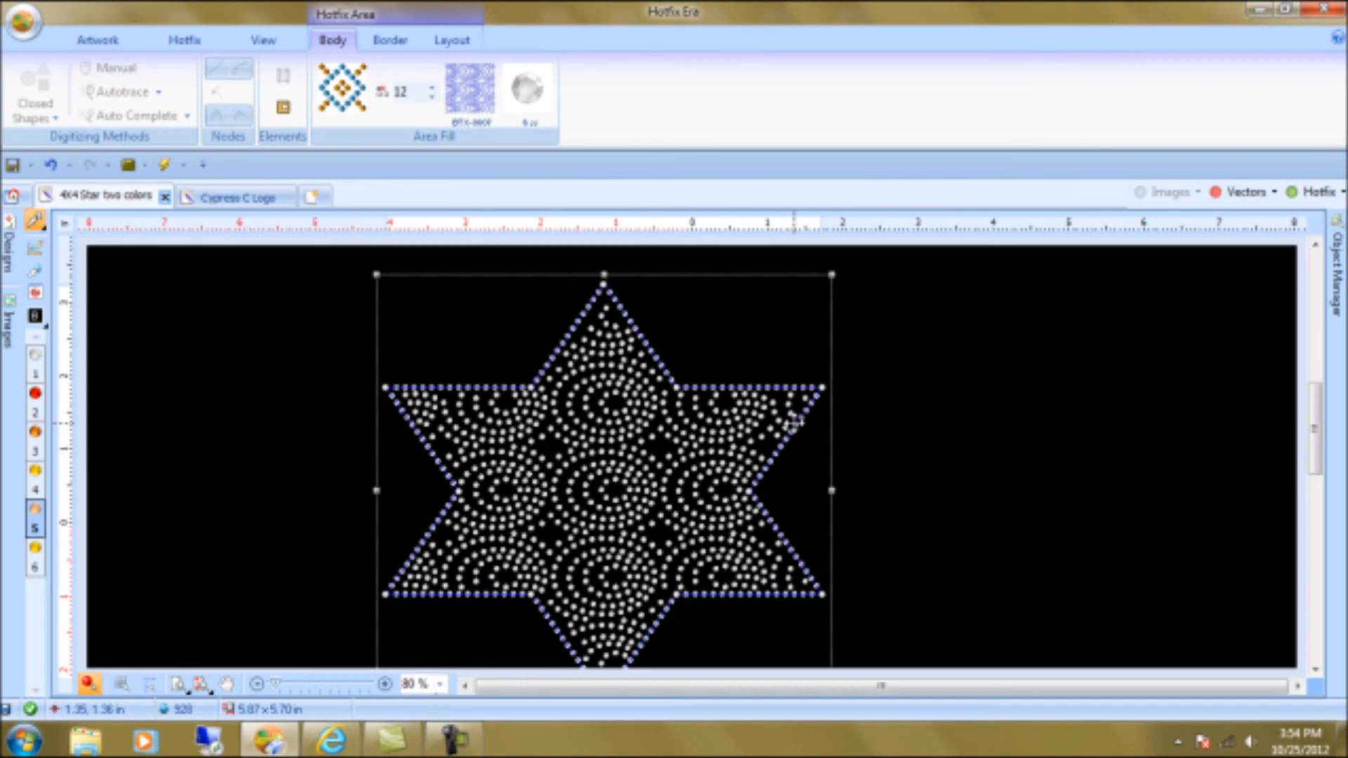
Replace the star's body fill texture with the two-colour swirl BTX-0008
left_click(469, 88)
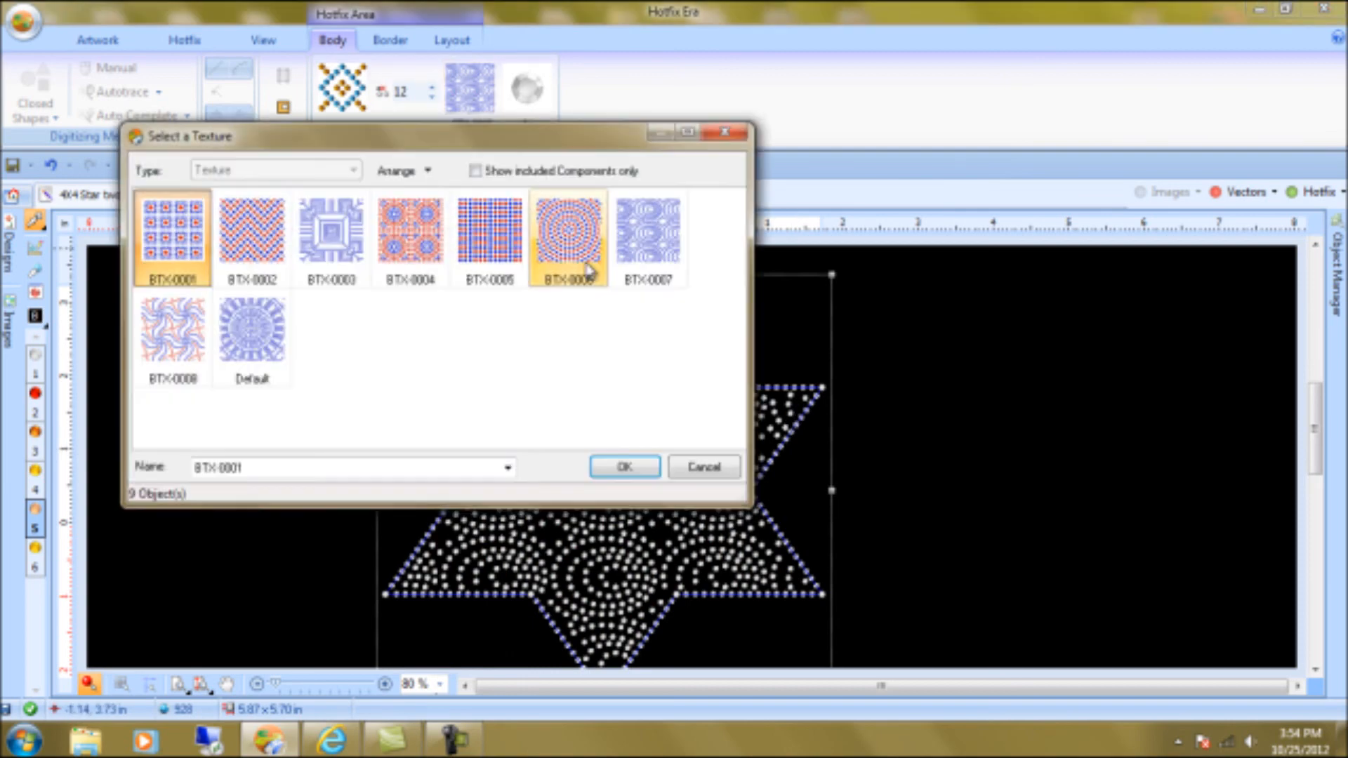
left_click(171, 338)
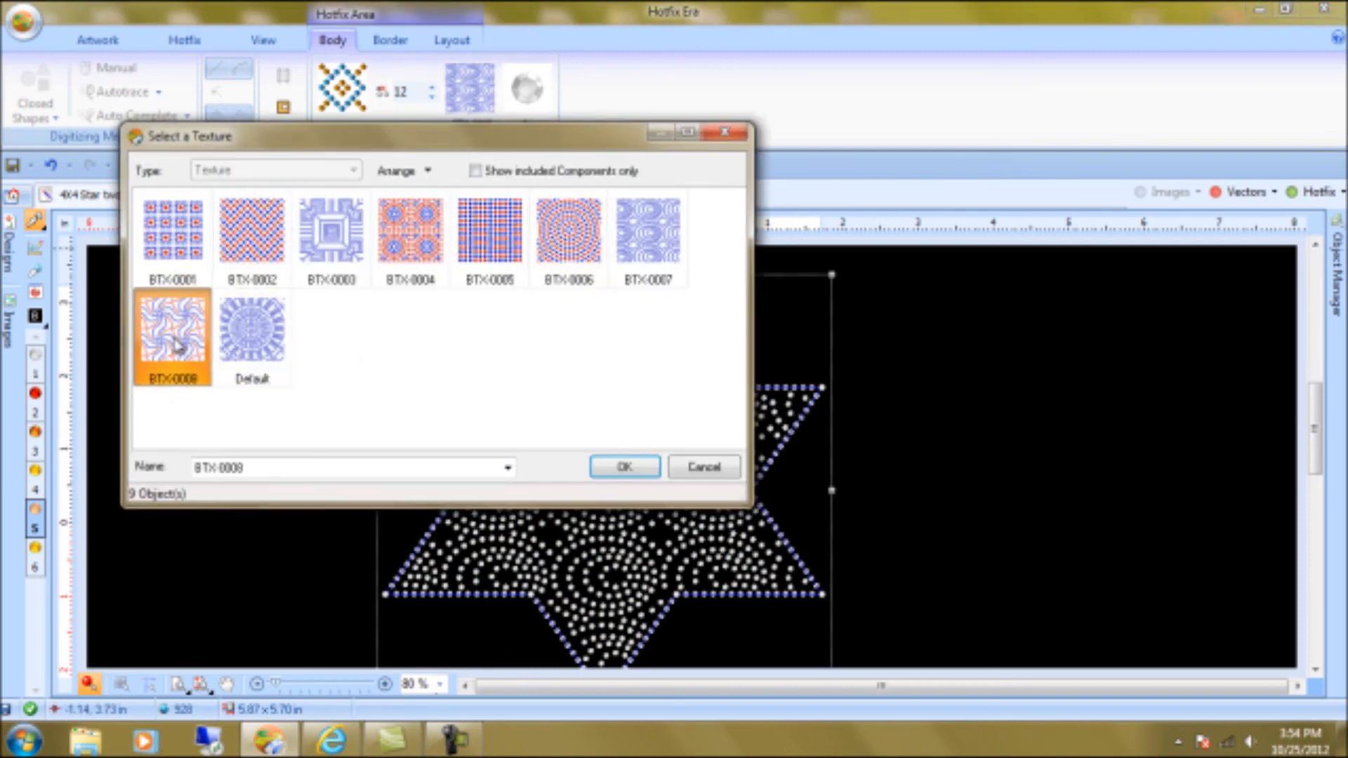
left_click(624, 467)
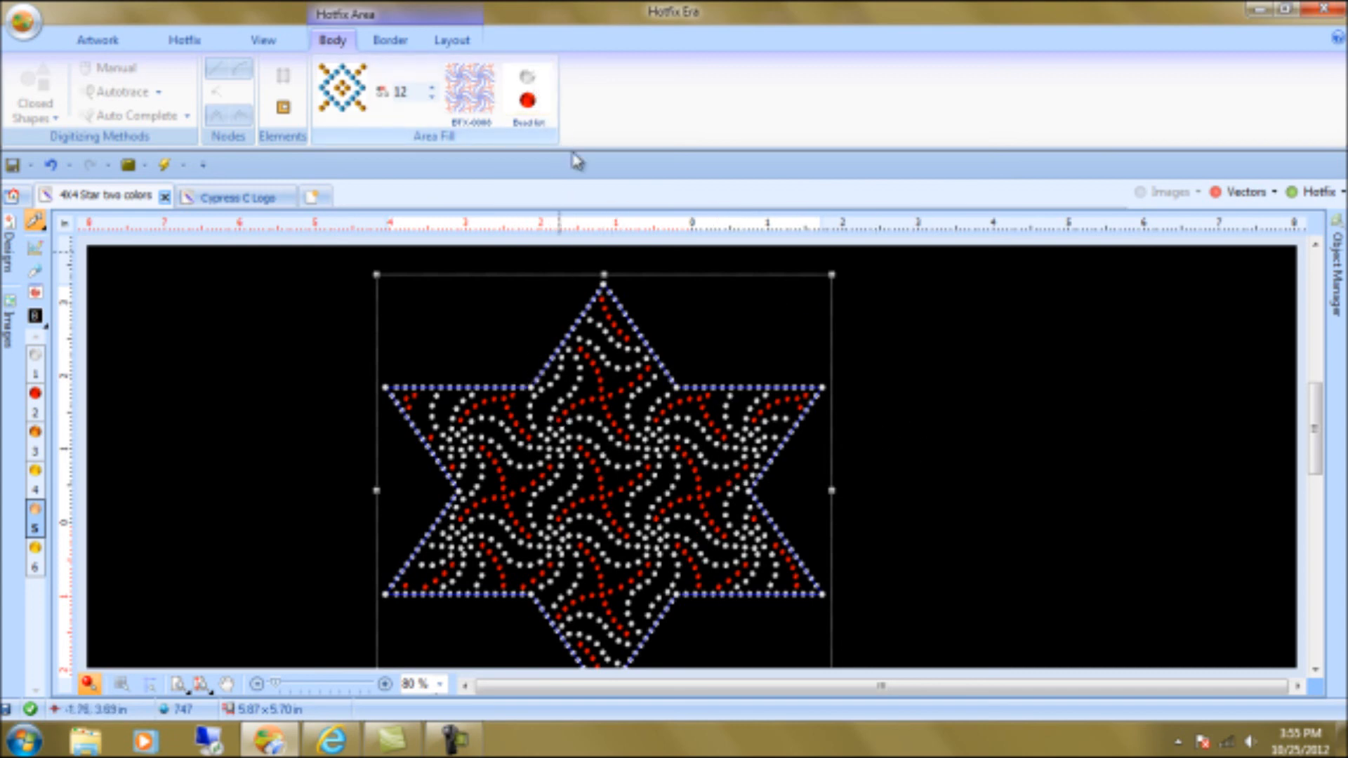
Apply the radial Default texture to the star's body fill, deselect the star to view it, and select it again
left_click(471, 87)
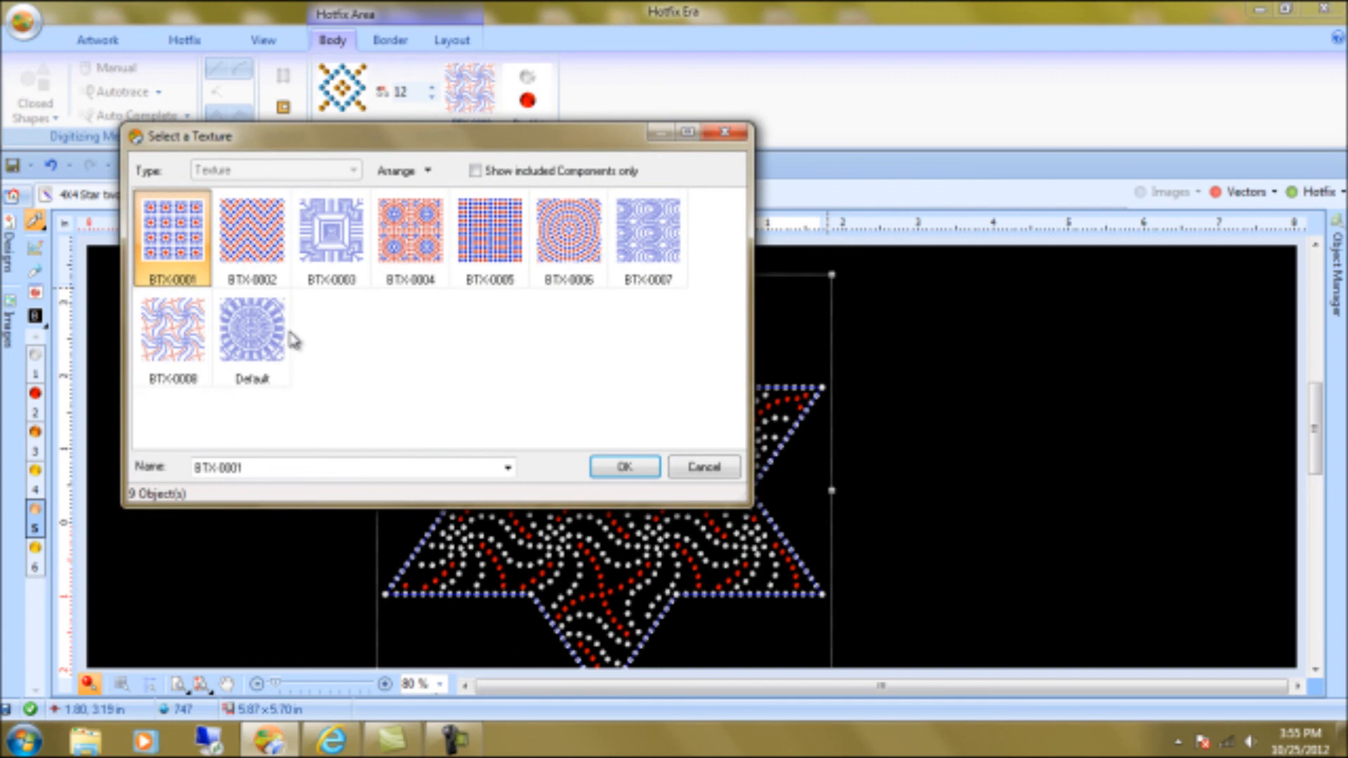
left_click(254, 342)
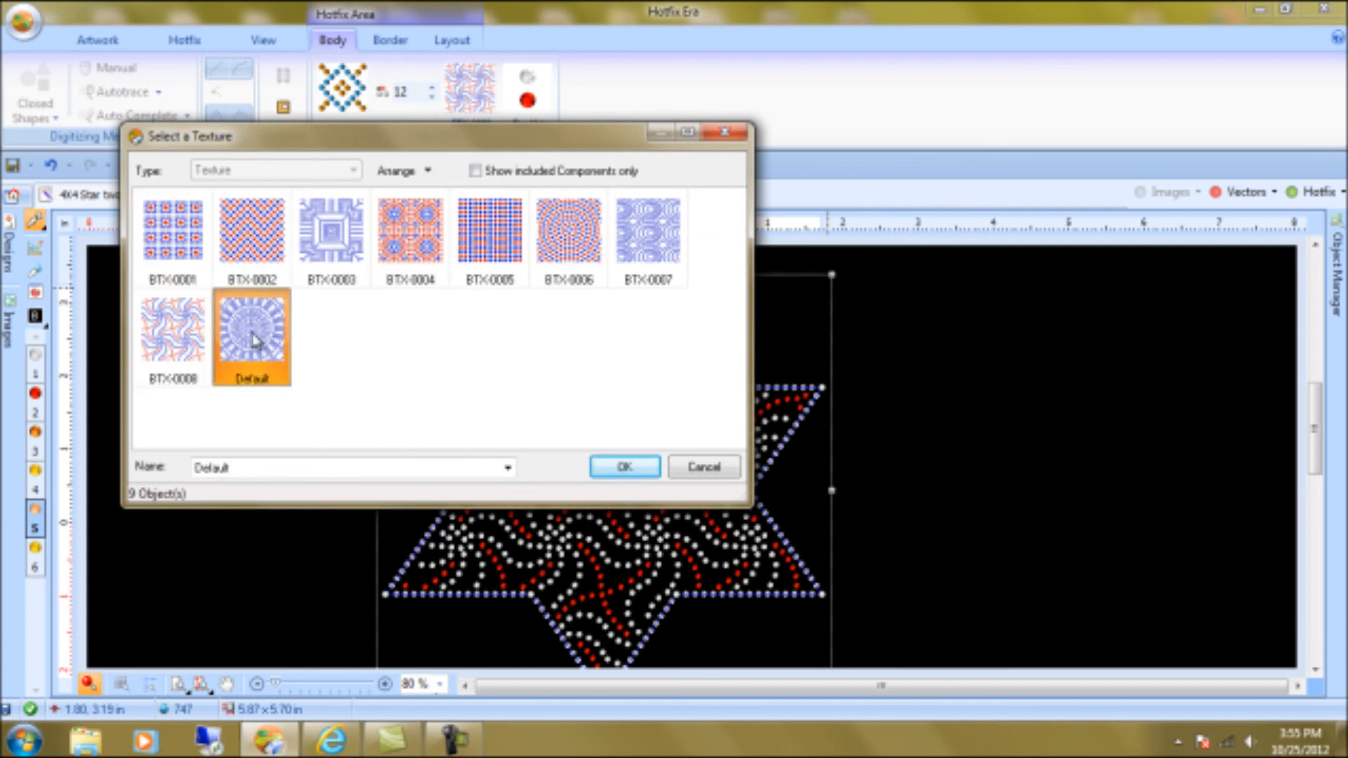
left_click(622, 473)
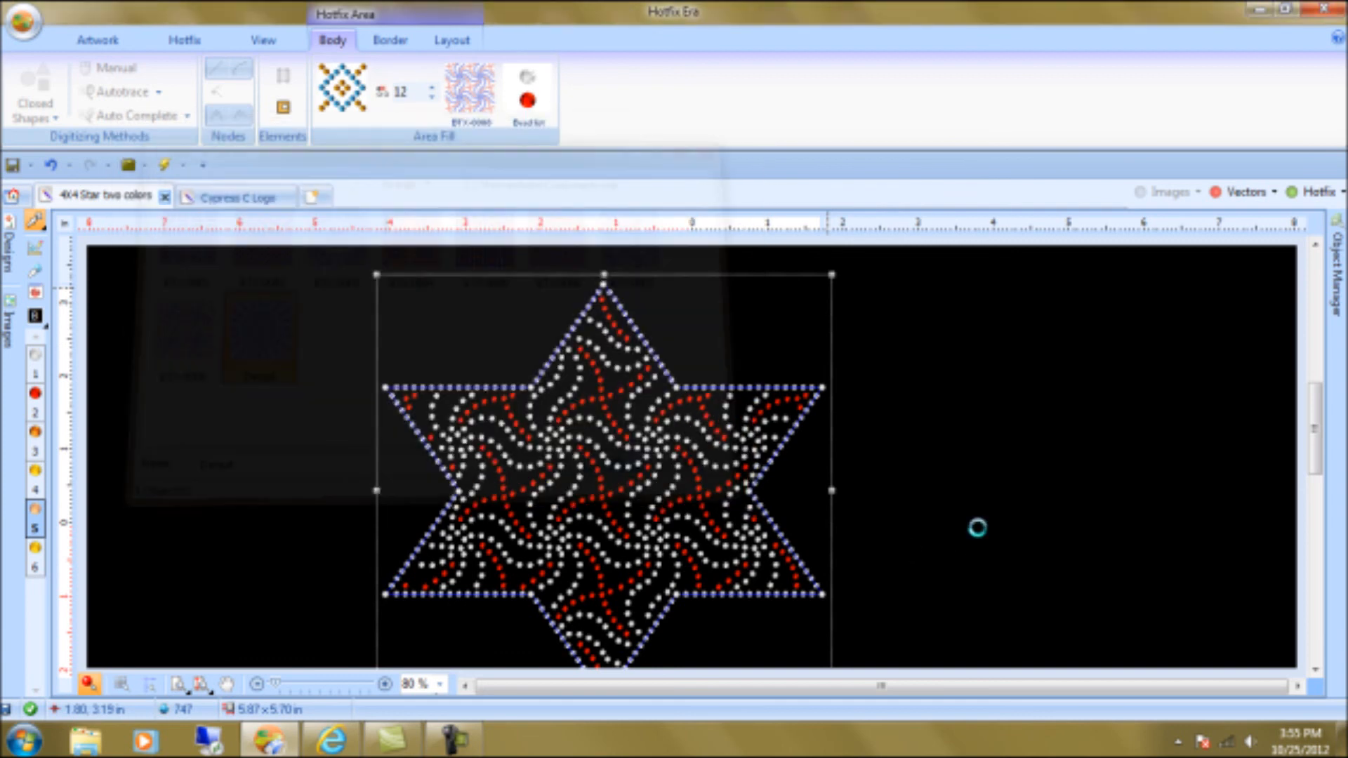
left_click(983, 537)
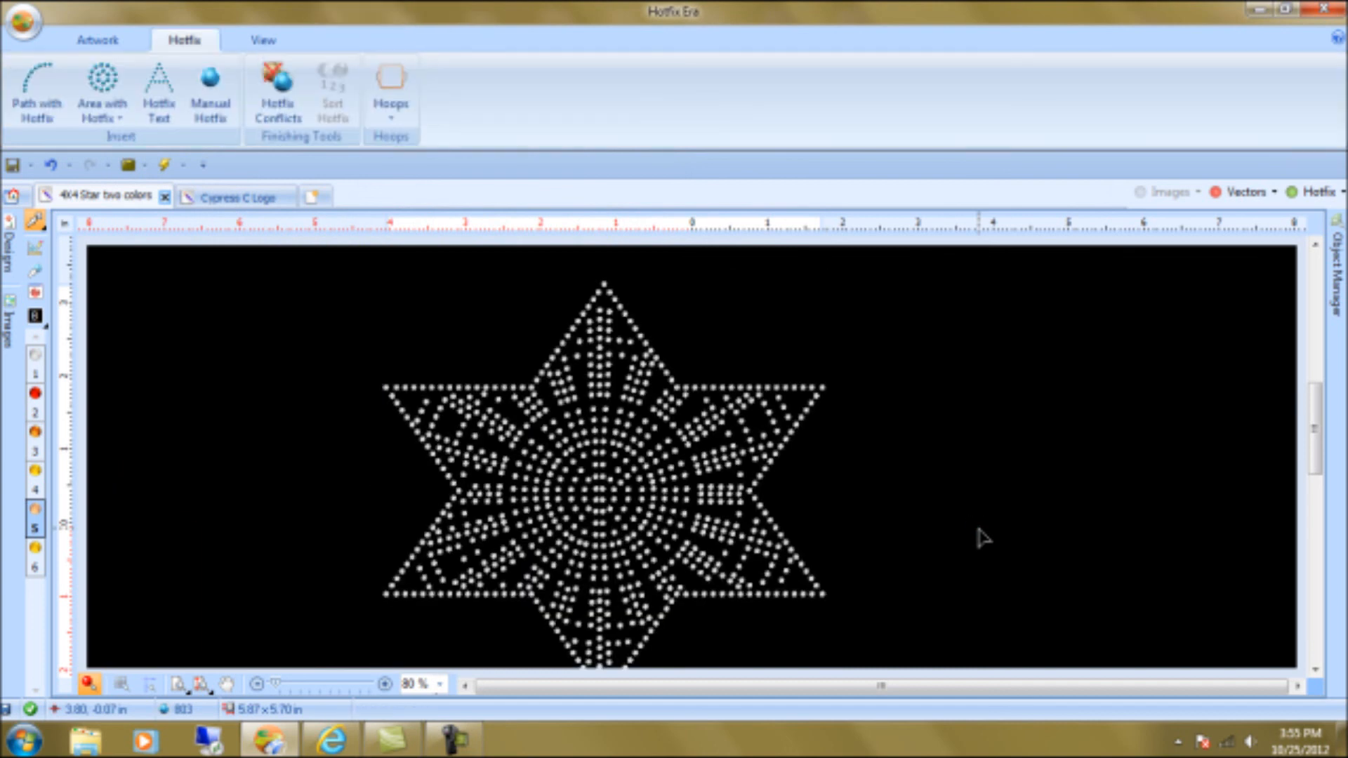
left_click(612, 498)
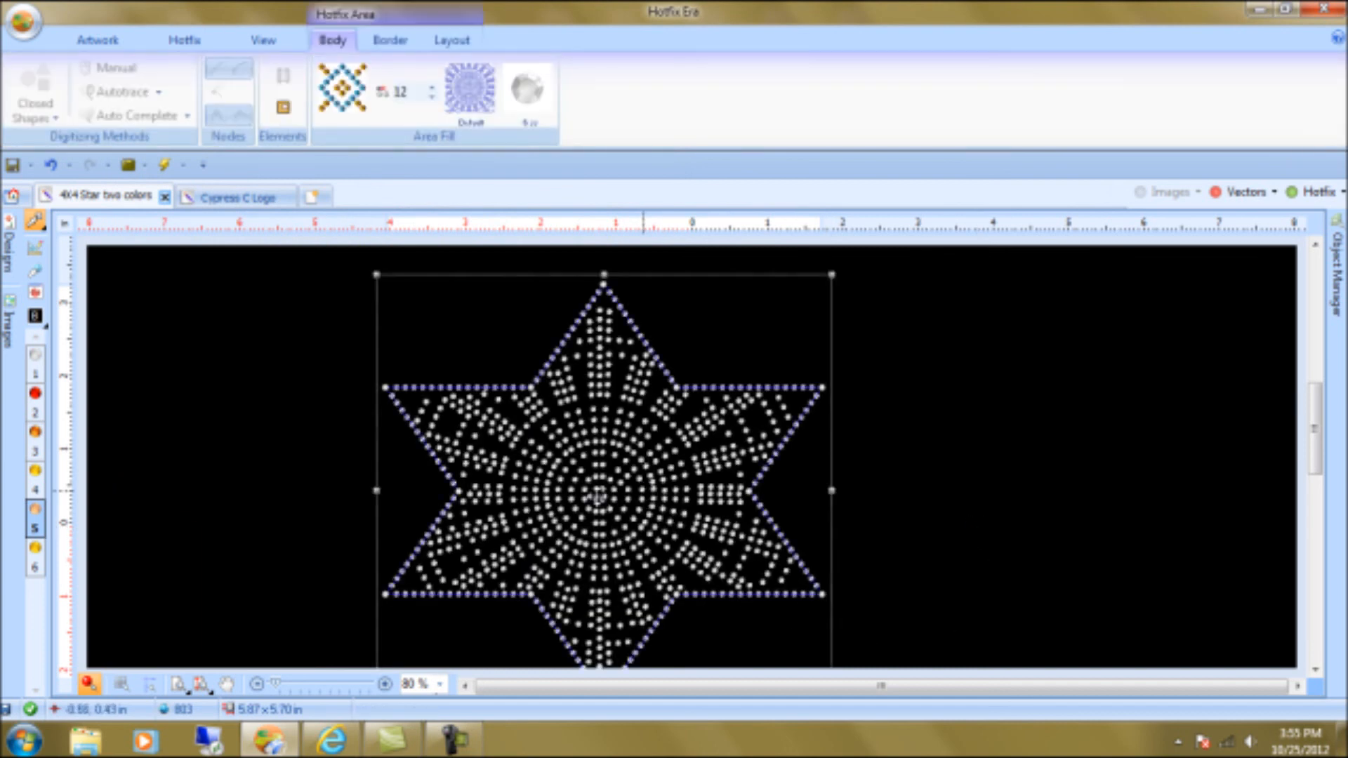